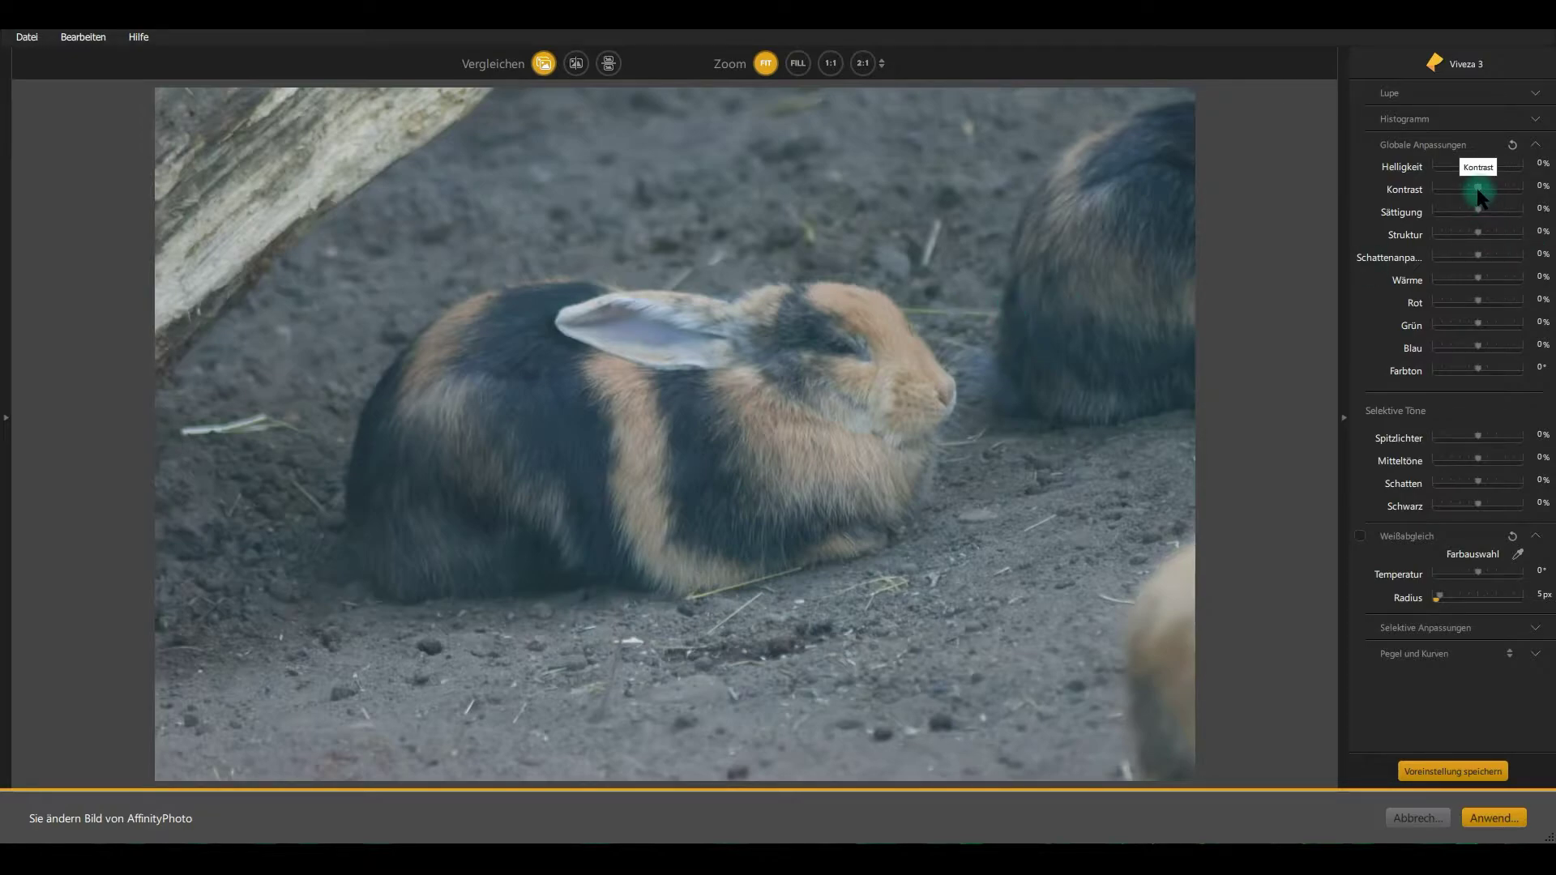
# Drag the global Kontrast slider to 46% on the rabbit photo
pyautogui.moveTo(1477, 189)
pyautogui.mouseDown()
pyautogui.moveTo(1459, 188)
pyautogui.moveTo(1497, 192)
pyautogui.mouseUp()
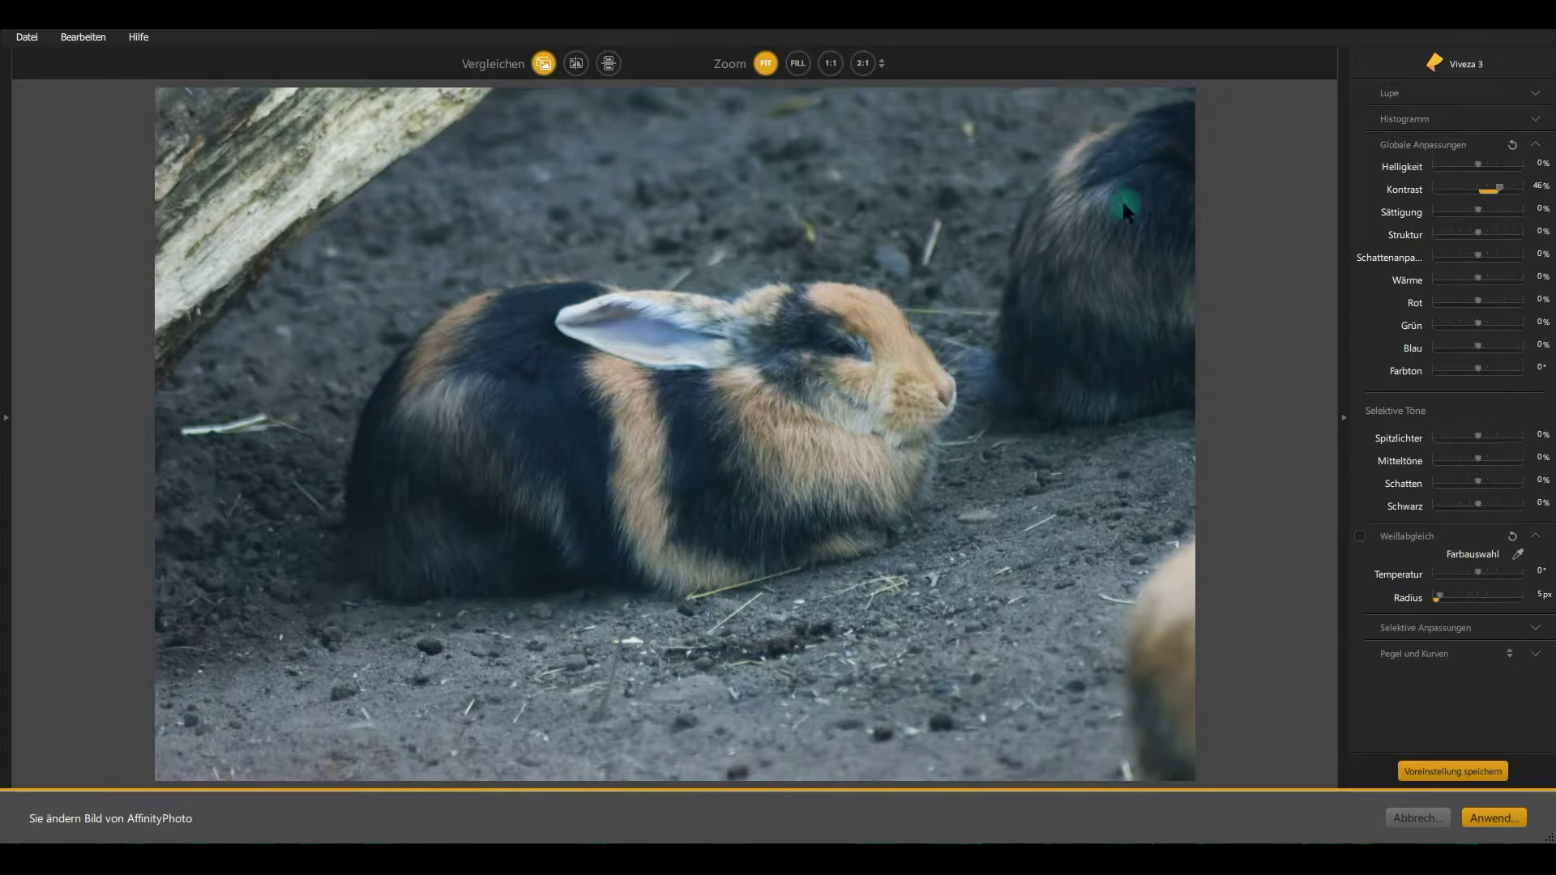
pyautogui.click(577, 70)
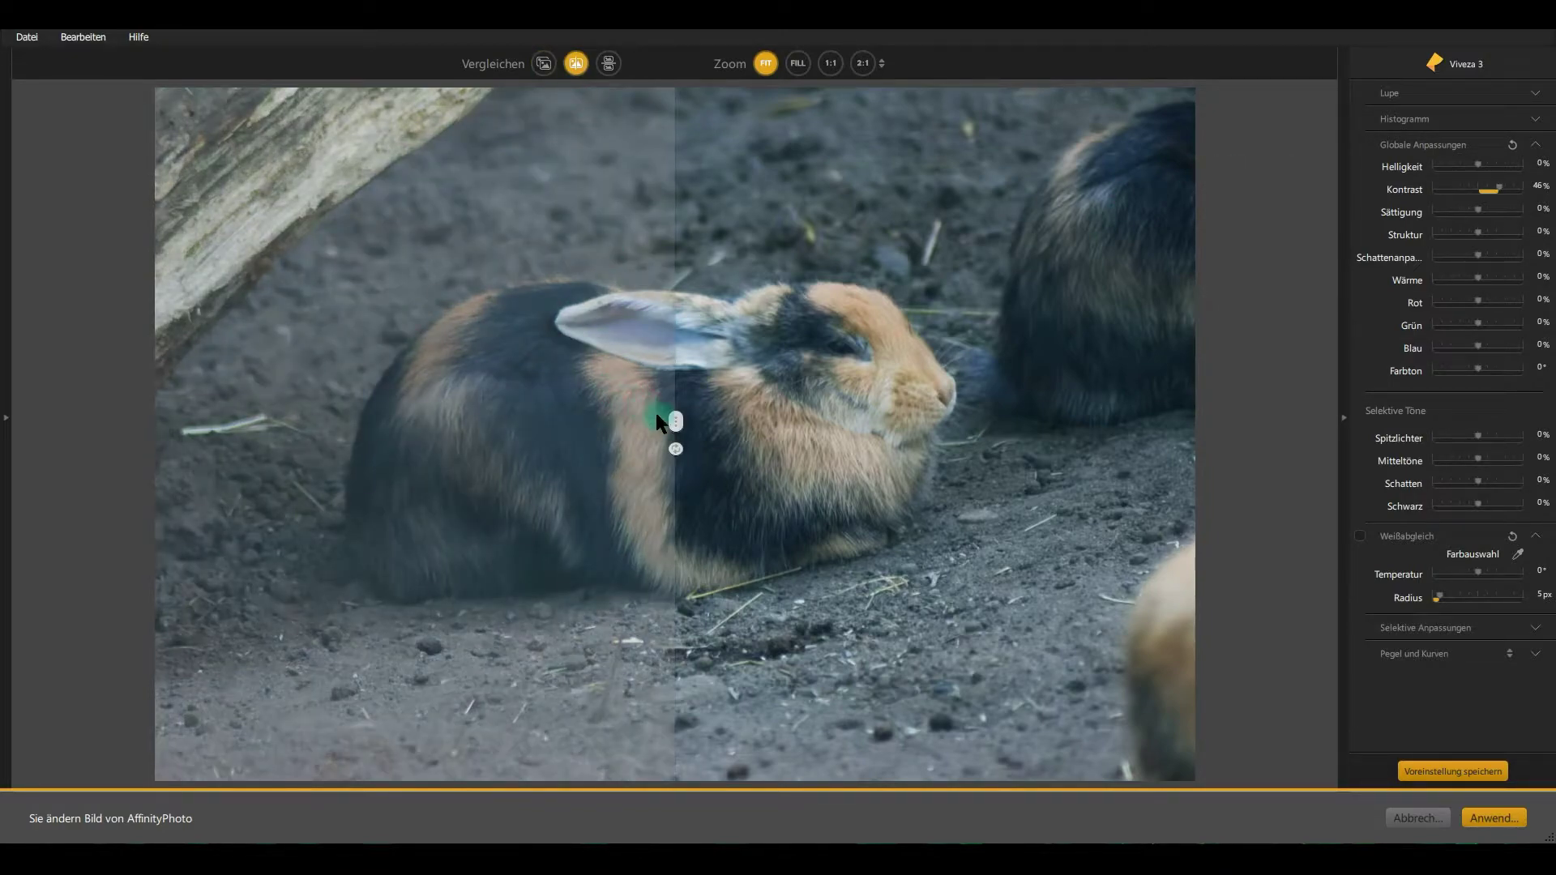
pyautogui.moveTo(671, 425)
pyautogui.mouseDown()
pyautogui.moveTo(1133, 470)
pyautogui.moveTo(142, 425)
pyautogui.mouseUp()
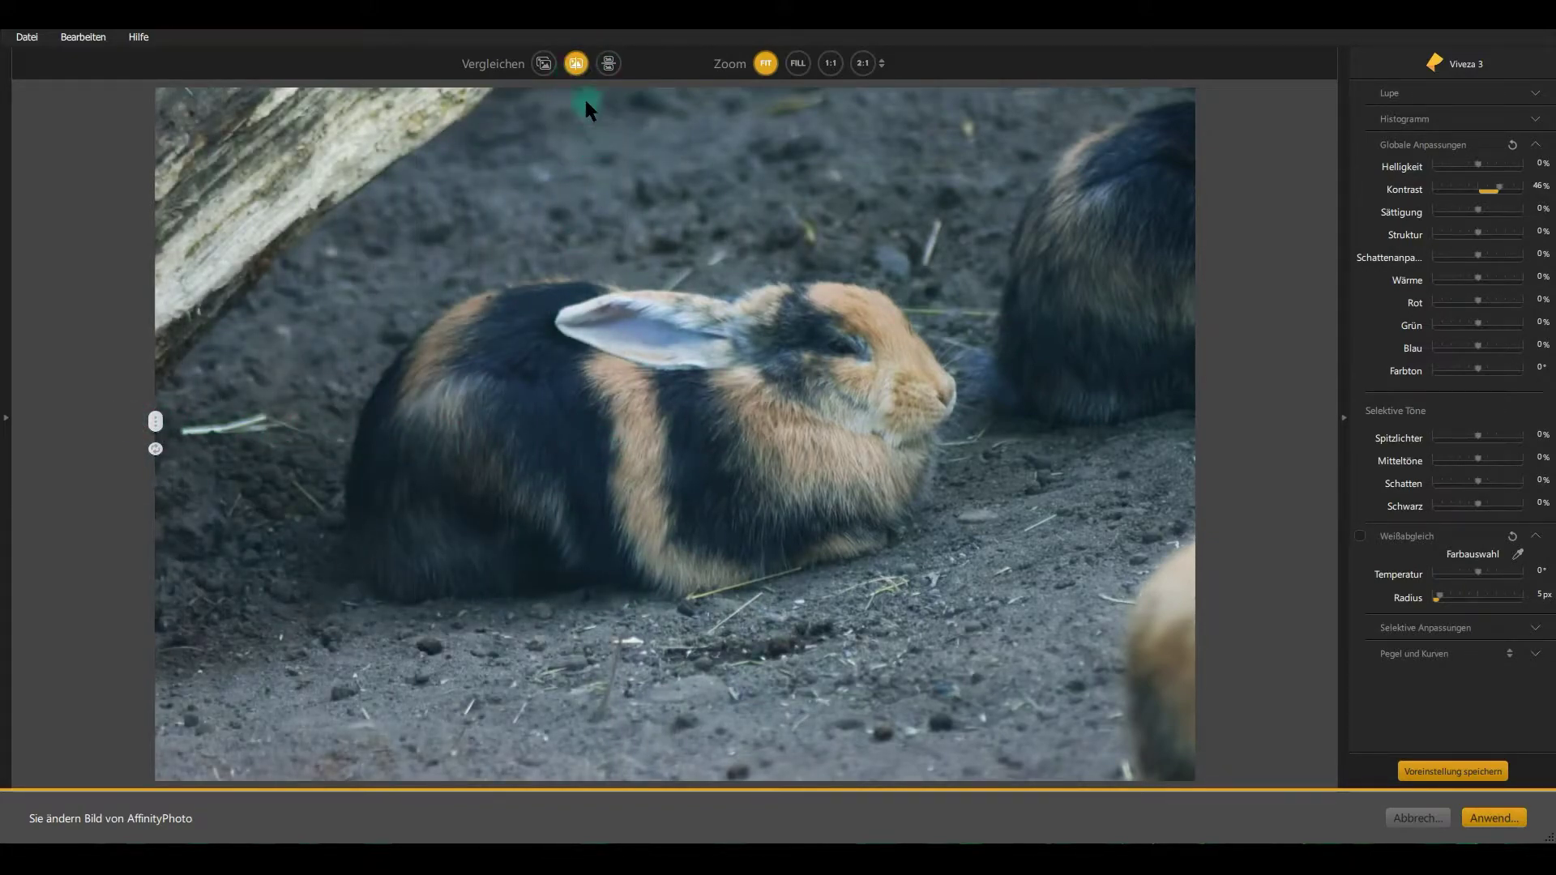
pyautogui.click(544, 63)
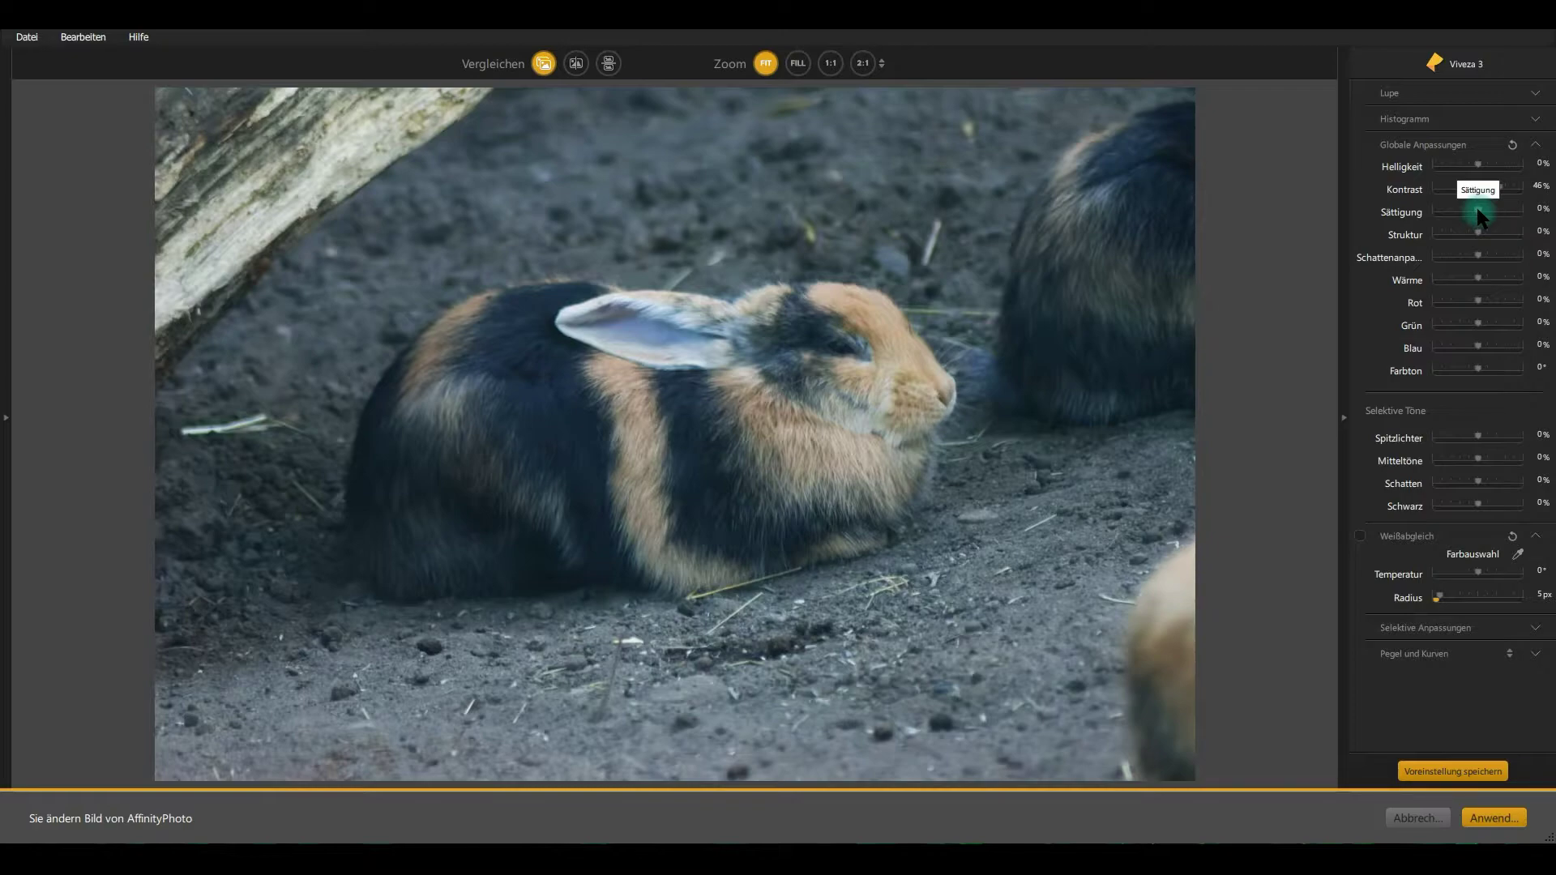
# Set global Sättigung to 4% and expand the Selektive Anpassungen section
pyautogui.moveTo(1476, 209); pyautogui.dragTo(1479, 210)
pyautogui.click(1539, 629)
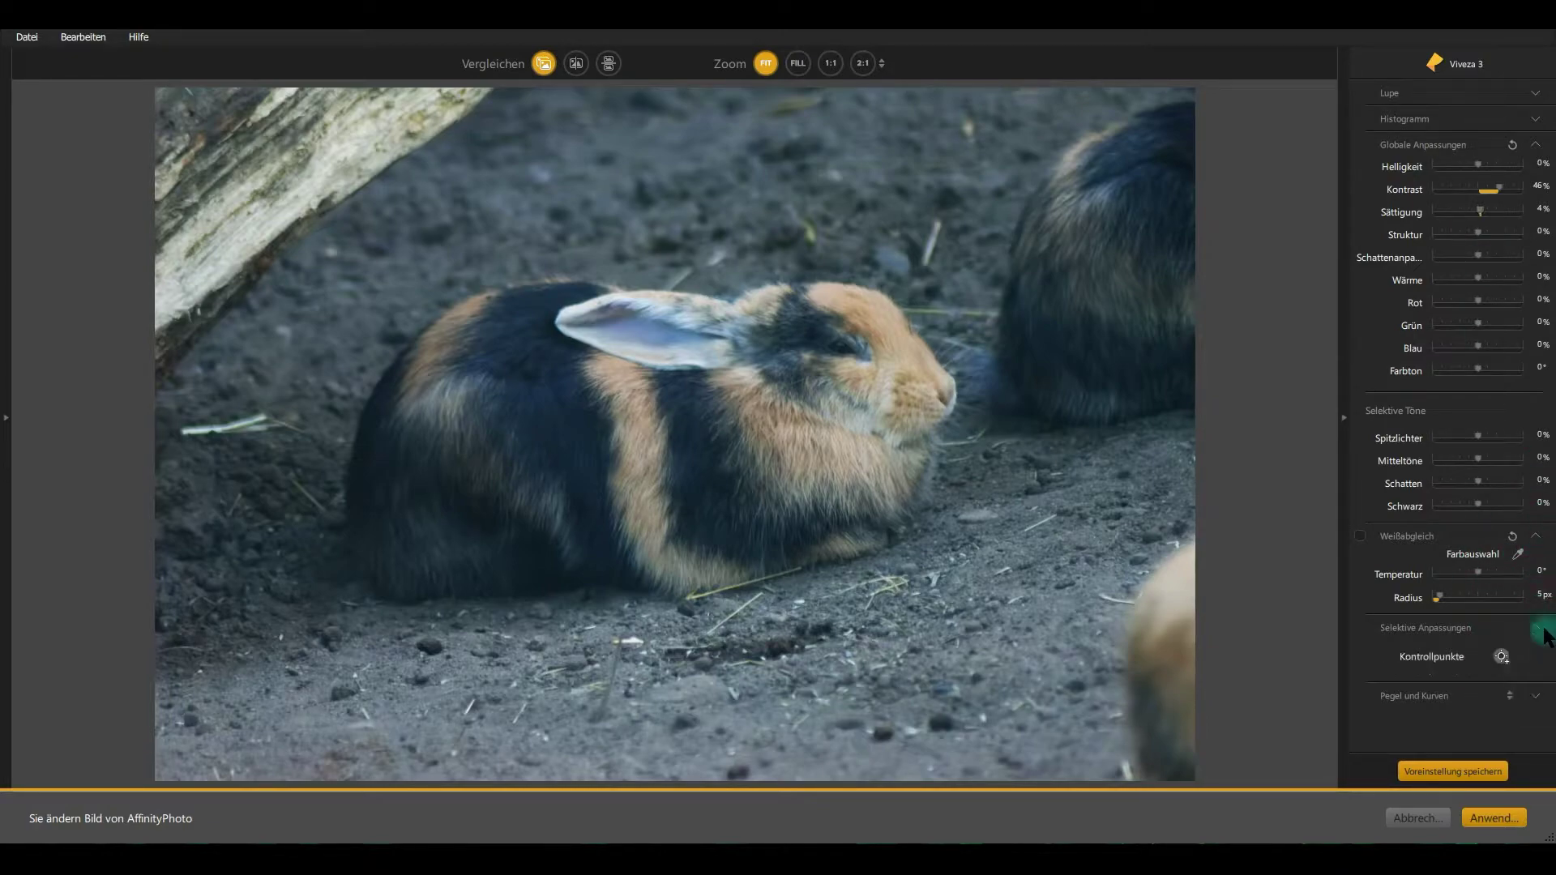
# Add a control point on the rabbit's cheek with its radius widened to 27%
pyautogui.click(1501, 656)
pyautogui.click(649, 406)
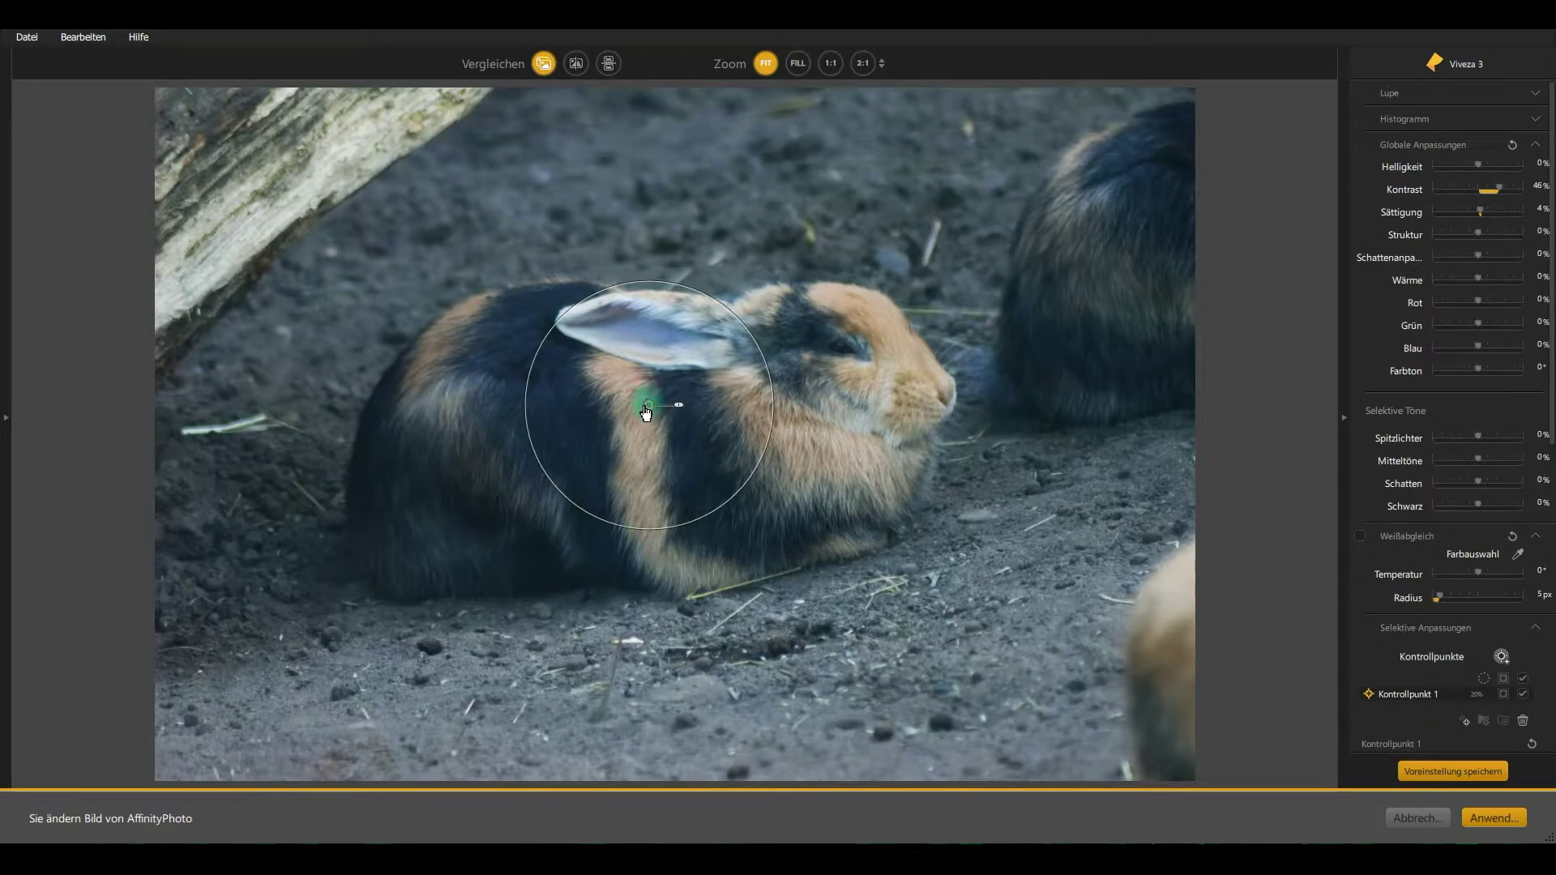
pyautogui.moveTo(649, 405)
pyautogui.mouseDown()
pyautogui.moveTo(596, 413)
pyautogui.moveTo(829, 398)
pyautogui.mouseUp()
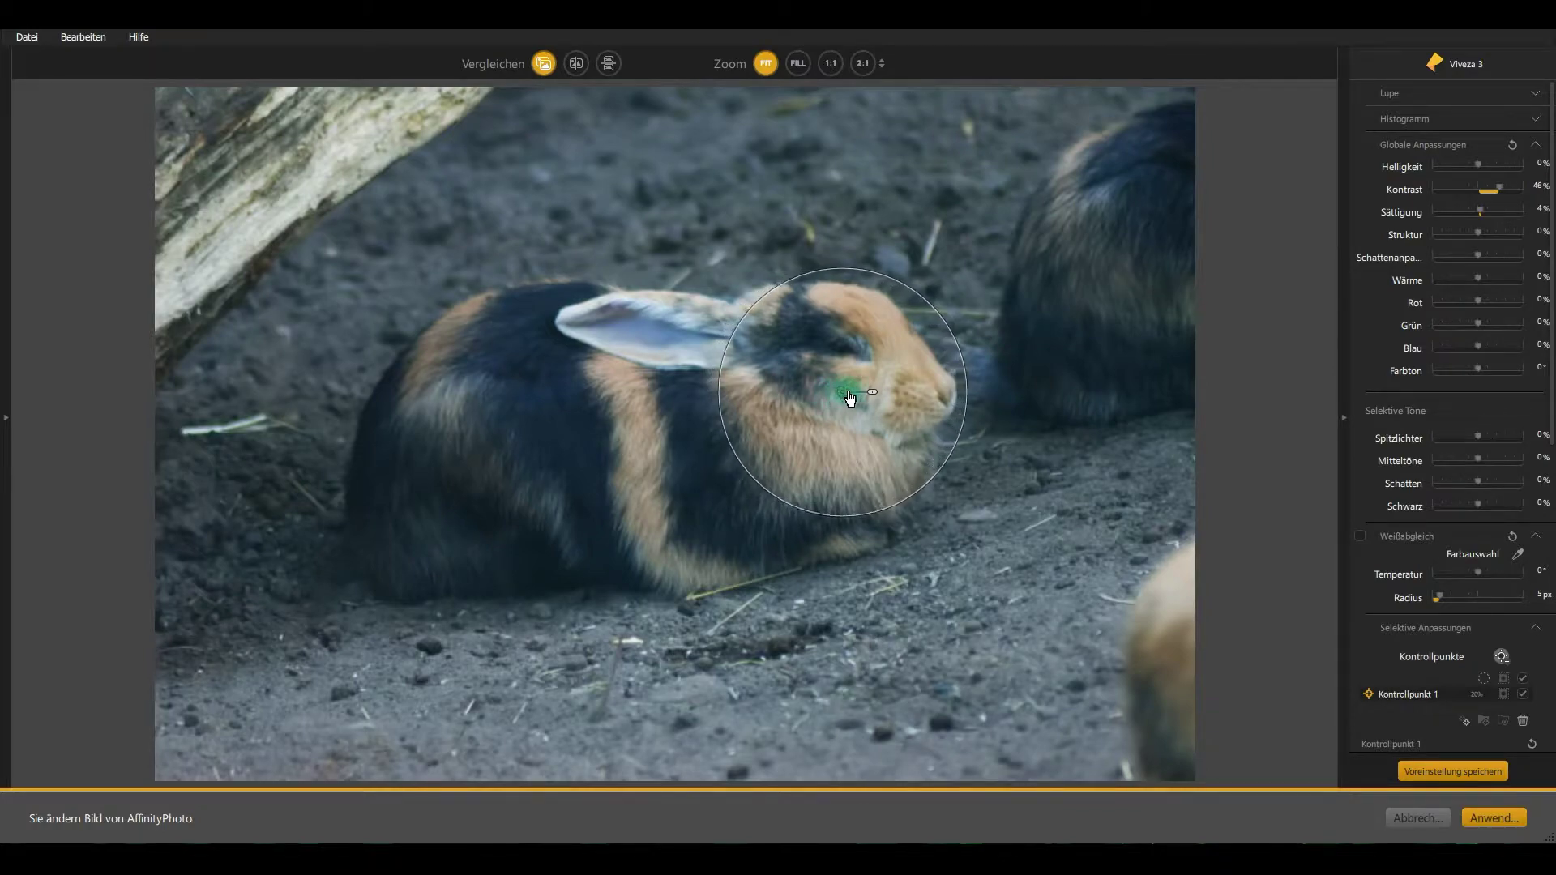
pyautogui.moveTo(830, 399); pyautogui.dragTo(857, 389)
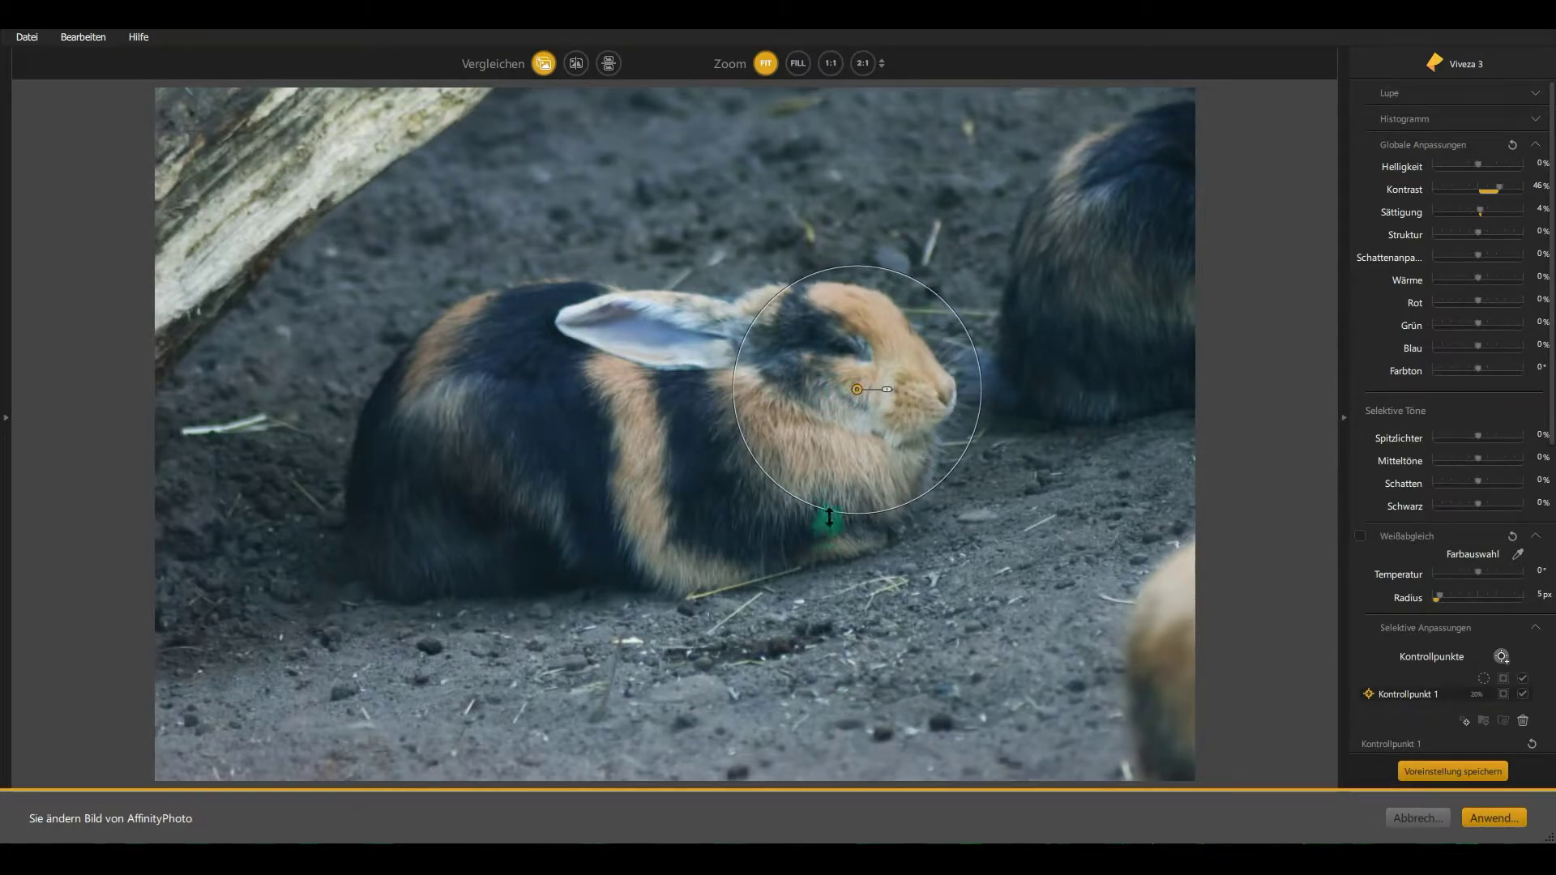
pyautogui.moveTo(829, 516); pyautogui.dragTo(802, 556)
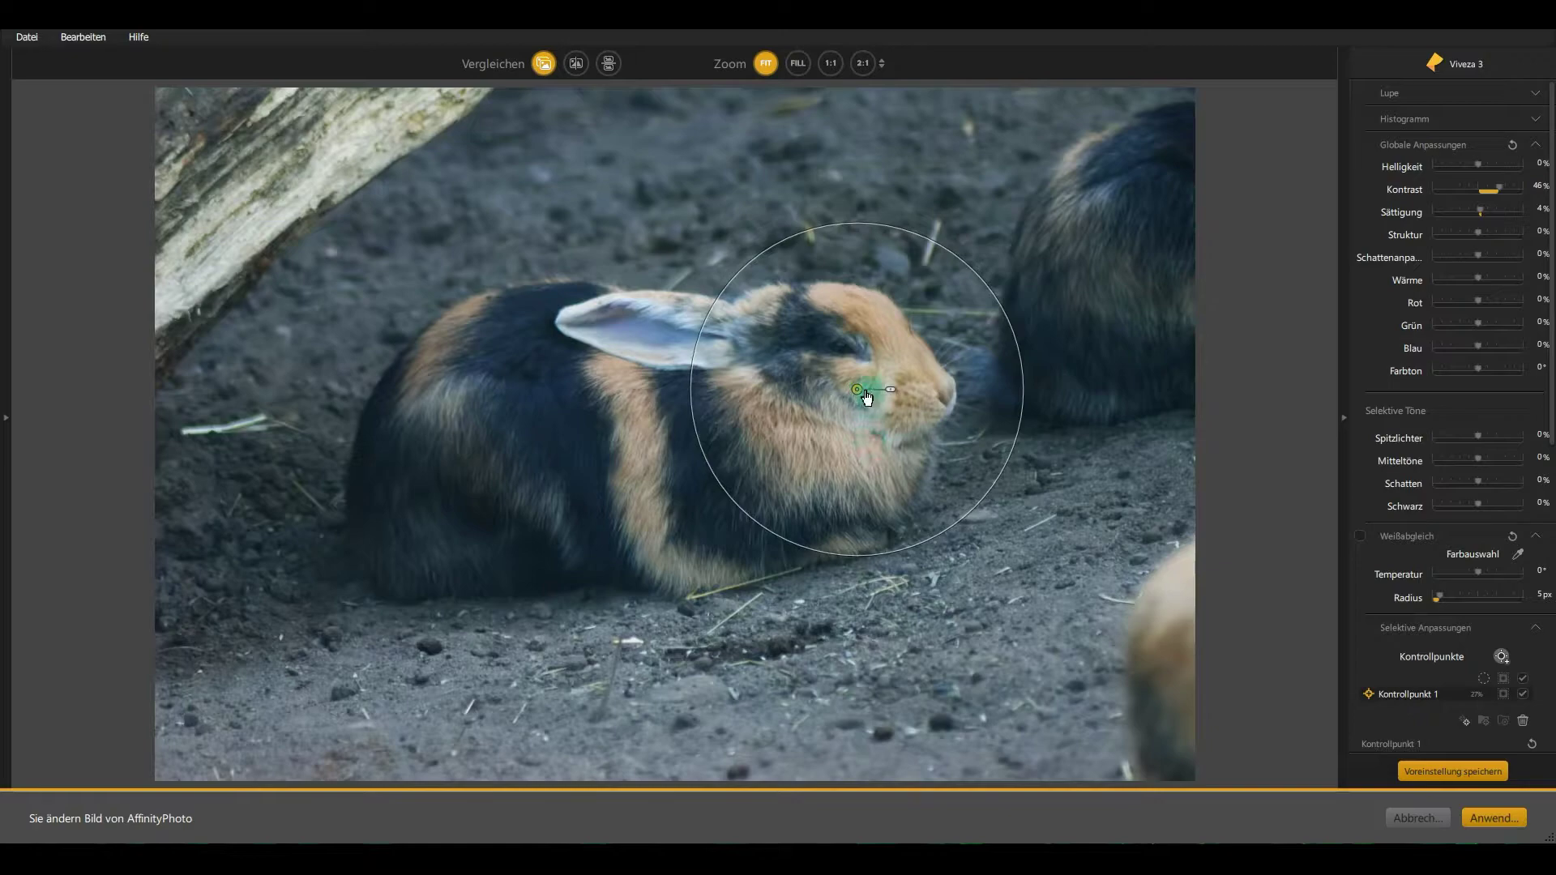
pyautogui.moveTo(859, 392); pyautogui.dragTo(826, 418)
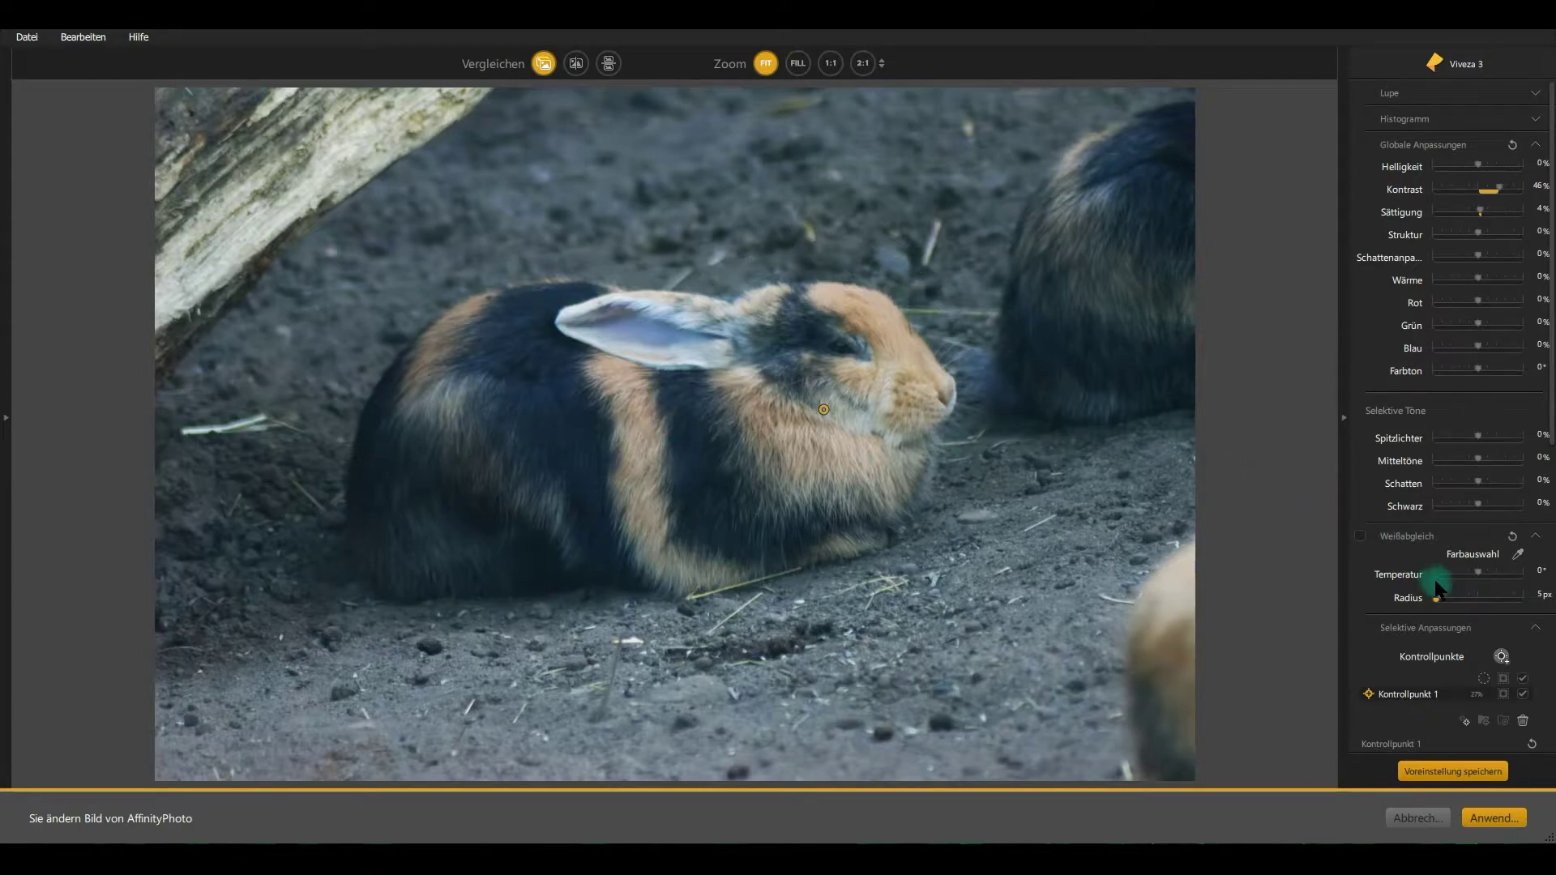
# Set Kontrollpunkt 1's Struktur to 100% to sharpen the fur around the head
pyautogui.scroll(-3, 1436, 583)
pyautogui.scroll(-1, 1446, 547)
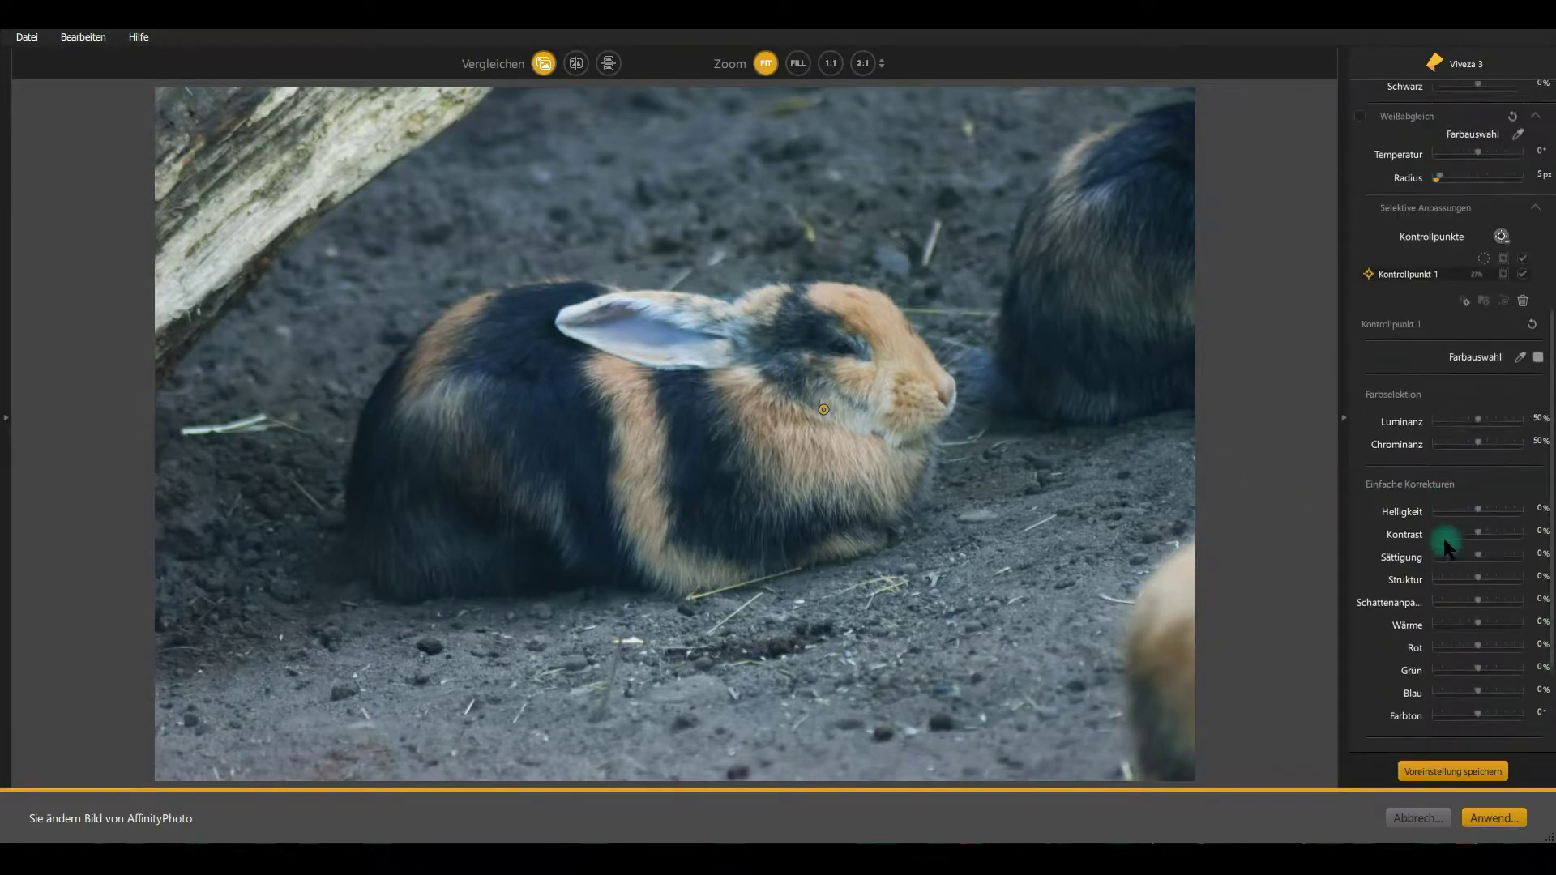
pyautogui.scroll(-2, 1442, 538)
pyautogui.scroll(-1, 1441, 515)
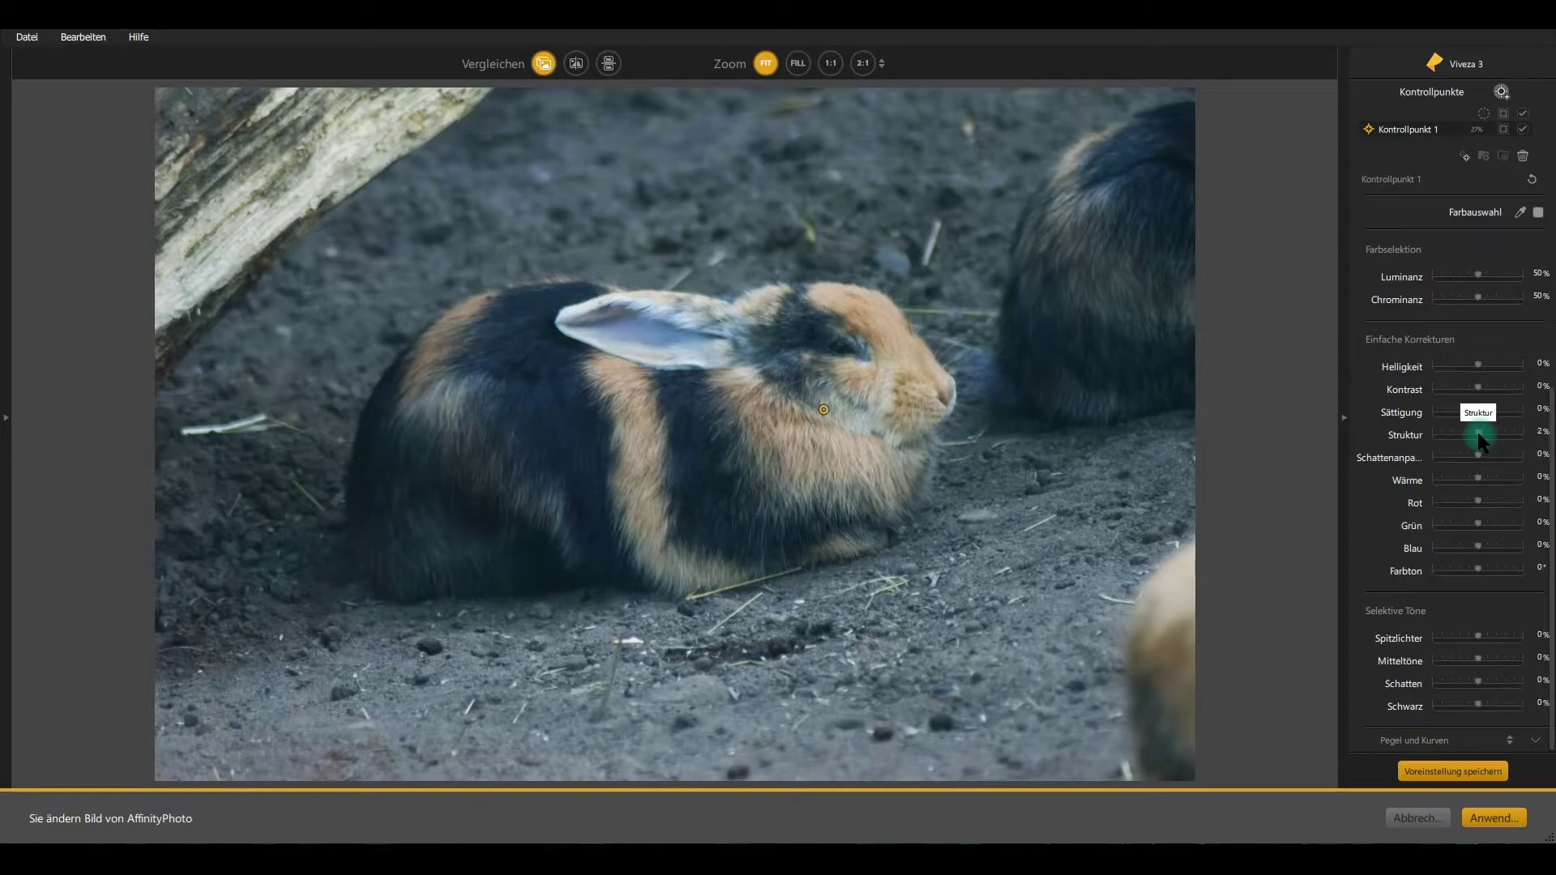
pyautogui.moveTo(1478, 435); pyautogui.dragTo(1533, 437)
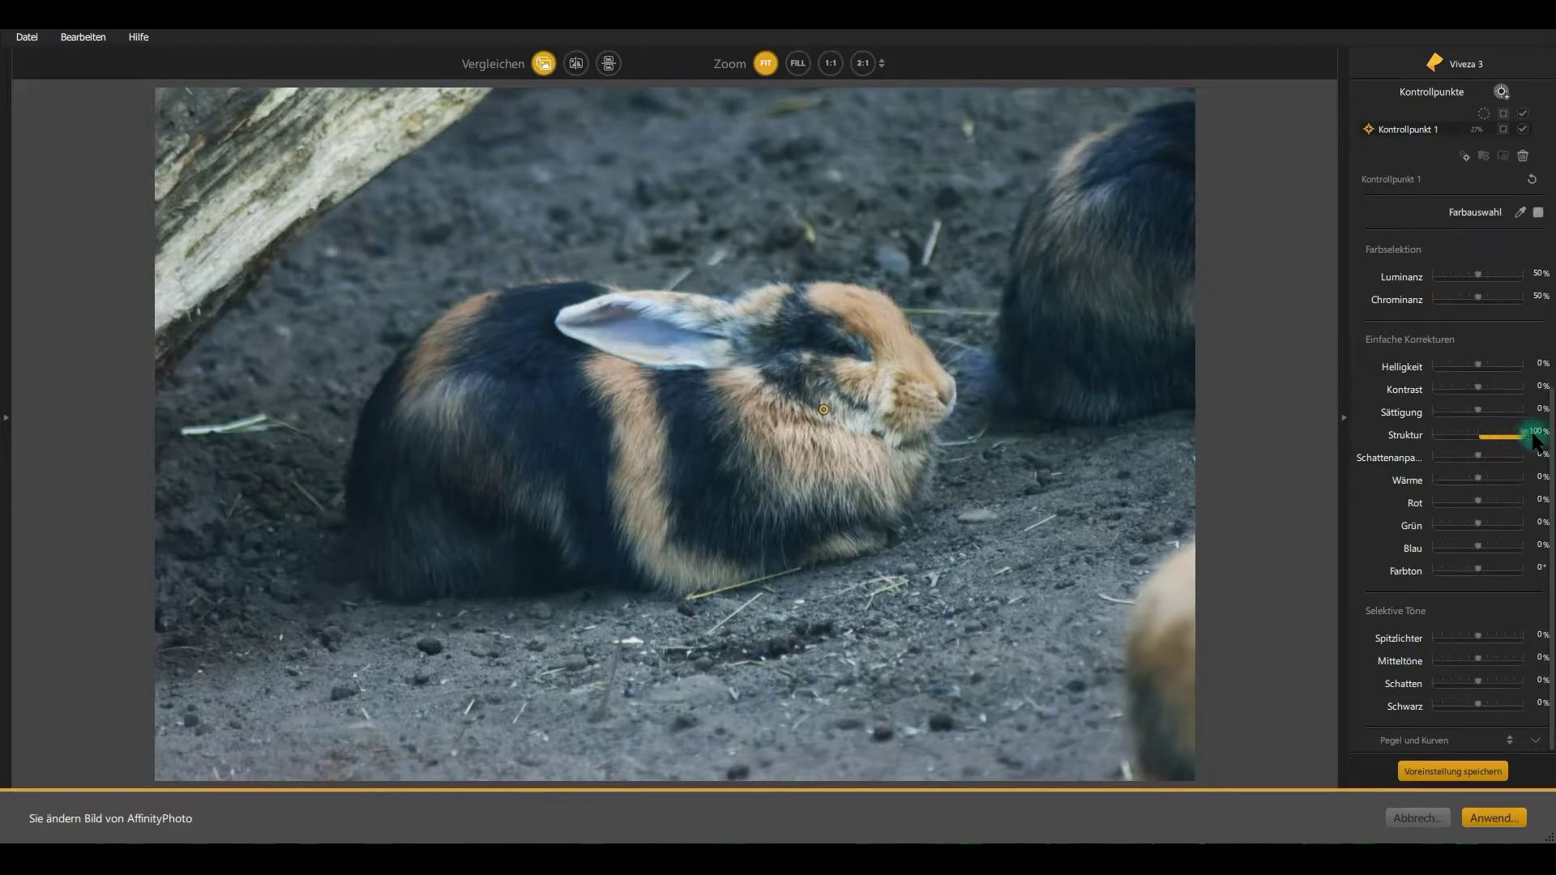
pyautogui.moveTo(824, 410)
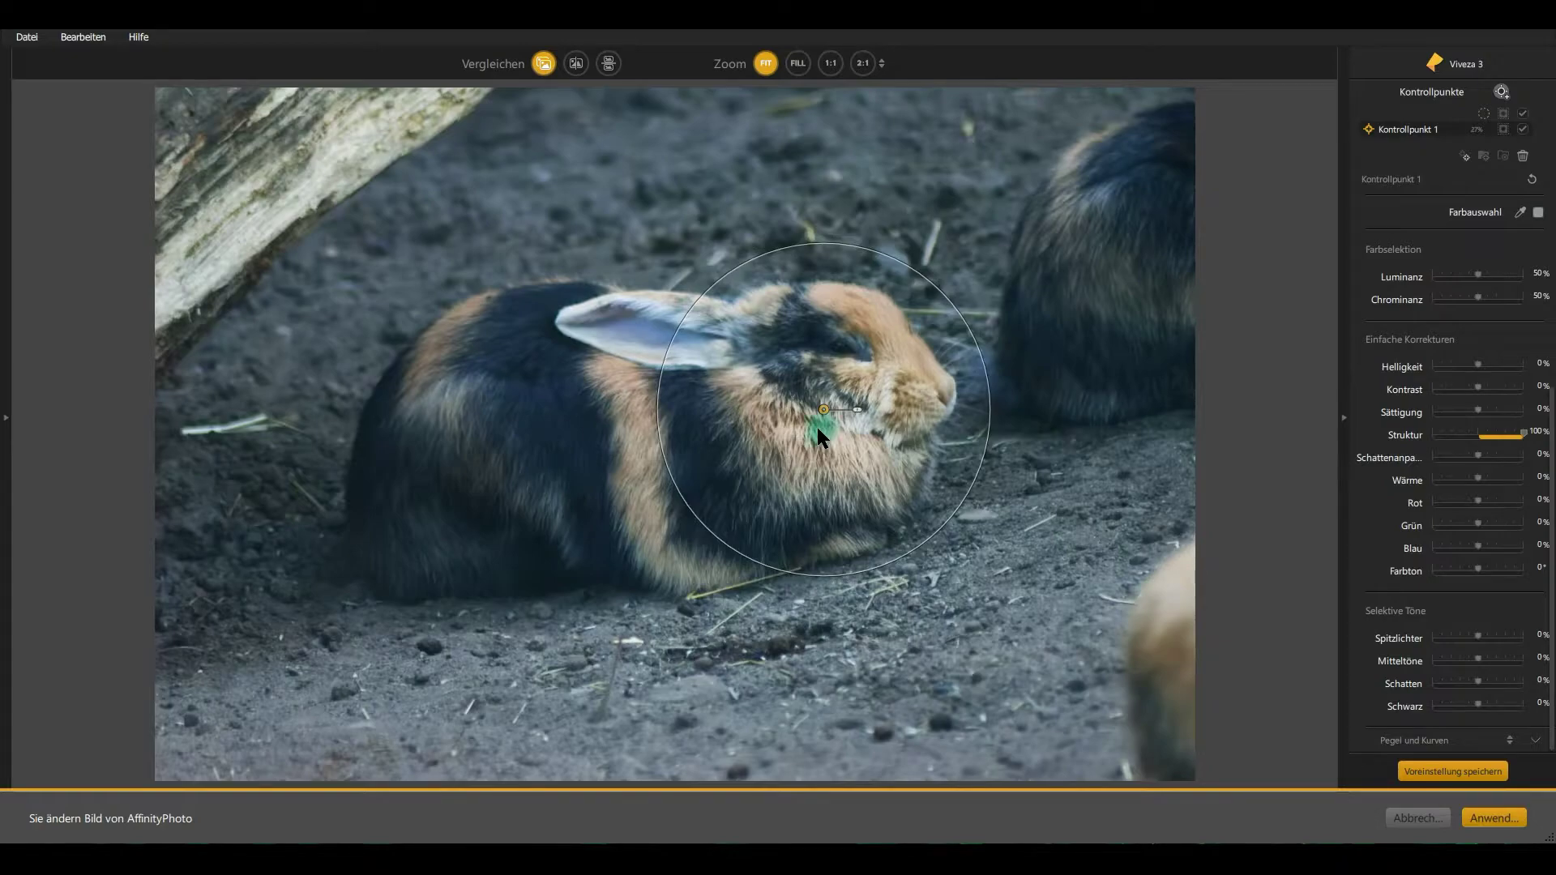
pyautogui.click(1470, 459)
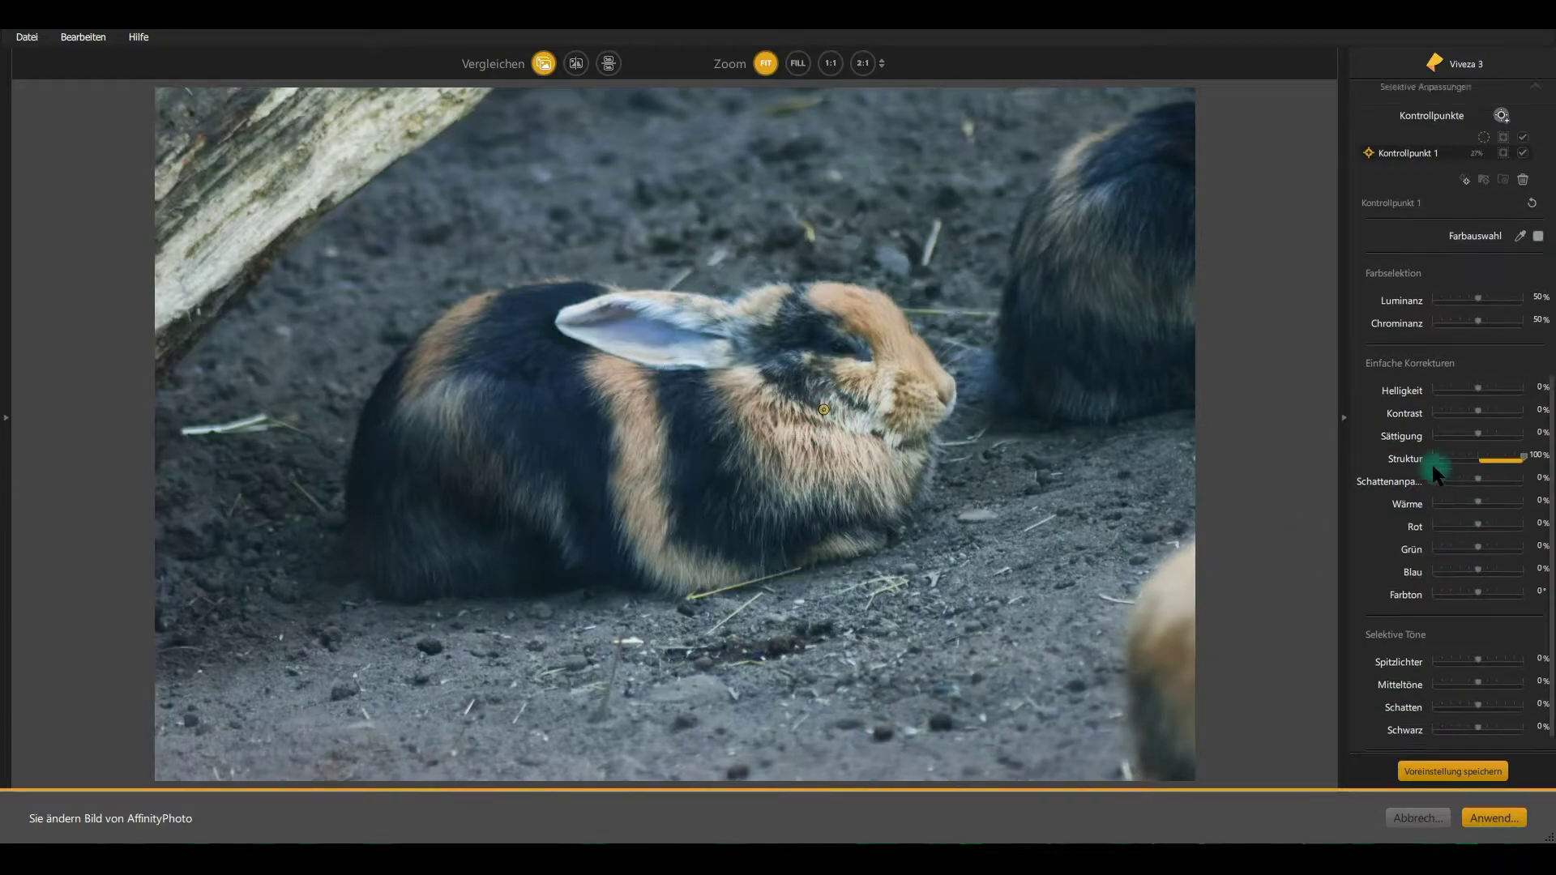
pyautogui.scroll(5, 1431, 464)
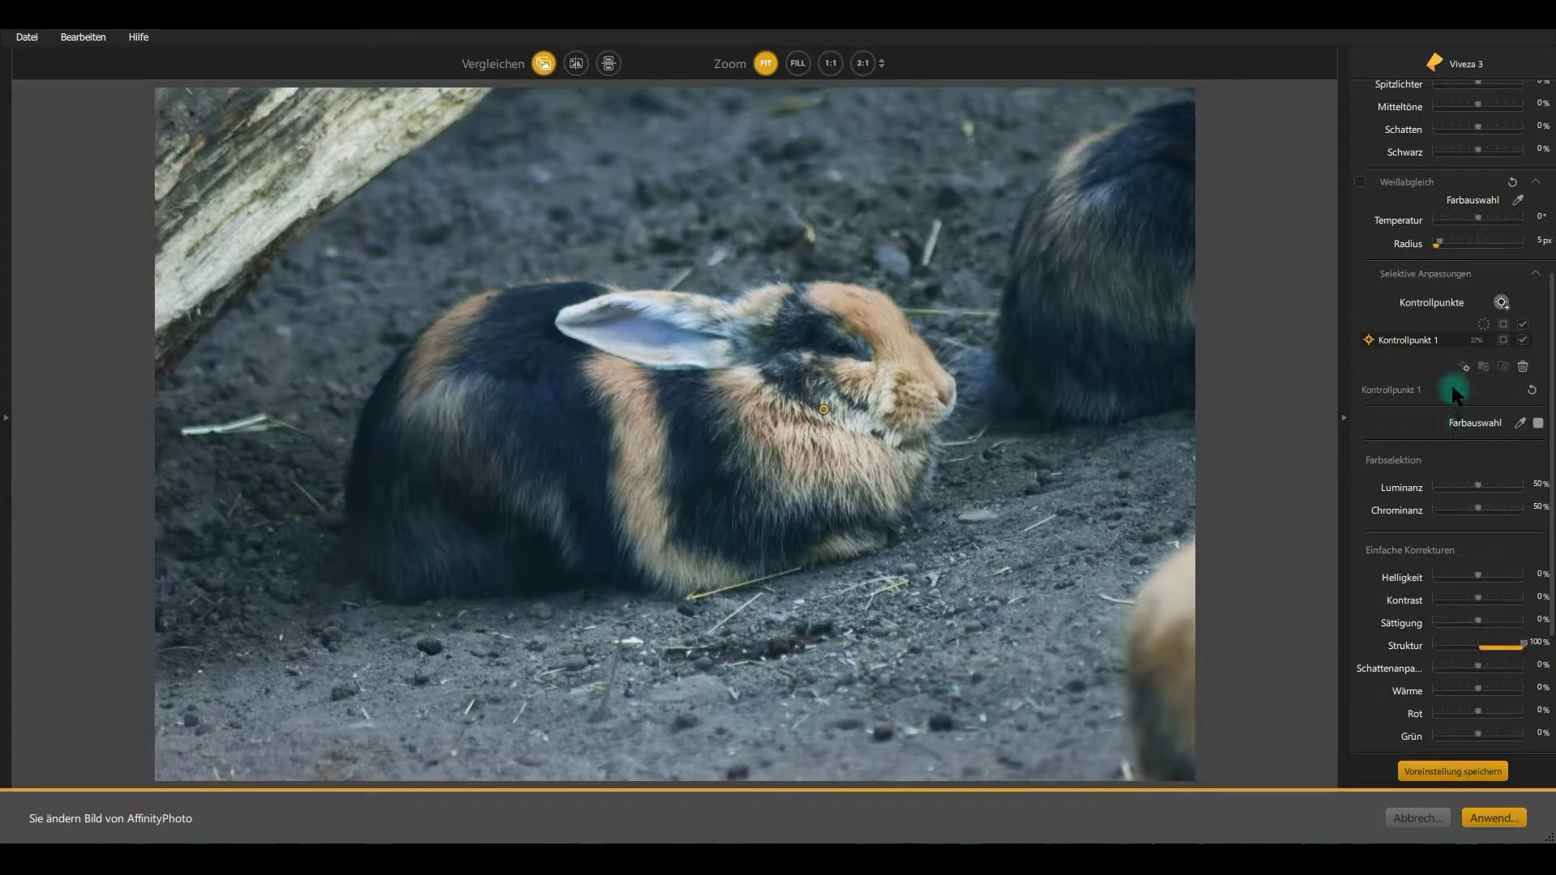
# Duplicate the head control point twice and spread the copies across the rabbit's body
pyautogui.click(1464, 369)
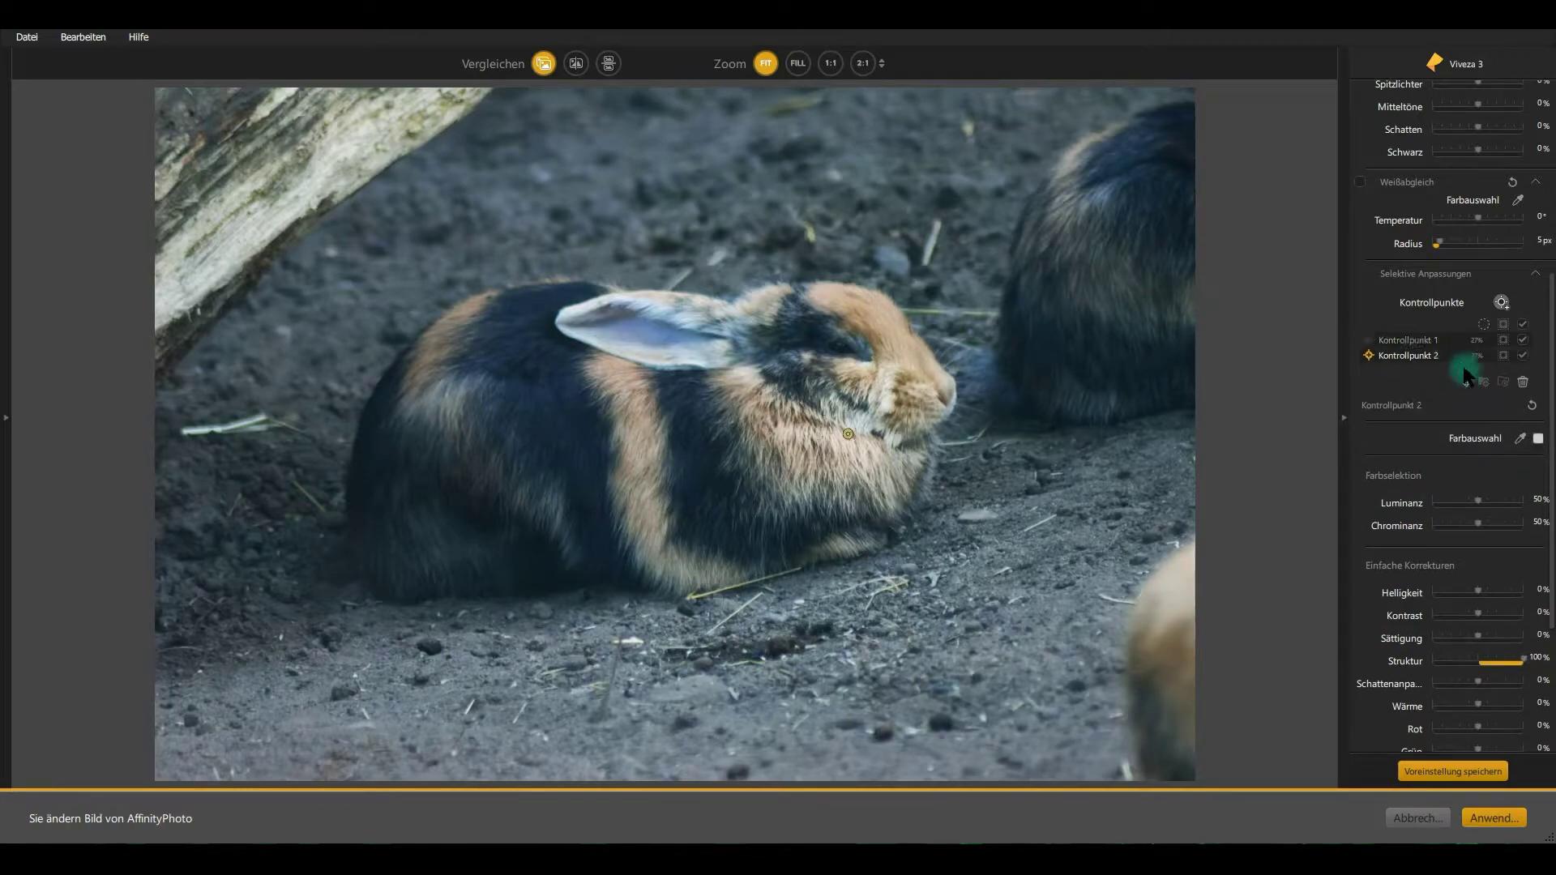
pyautogui.click(848, 434)
pyautogui.moveTo(827, 417)
pyautogui.mouseDown()
pyautogui.moveTo(605, 451)
pyautogui.moveTo(616, 441)
pyautogui.mouseUp()
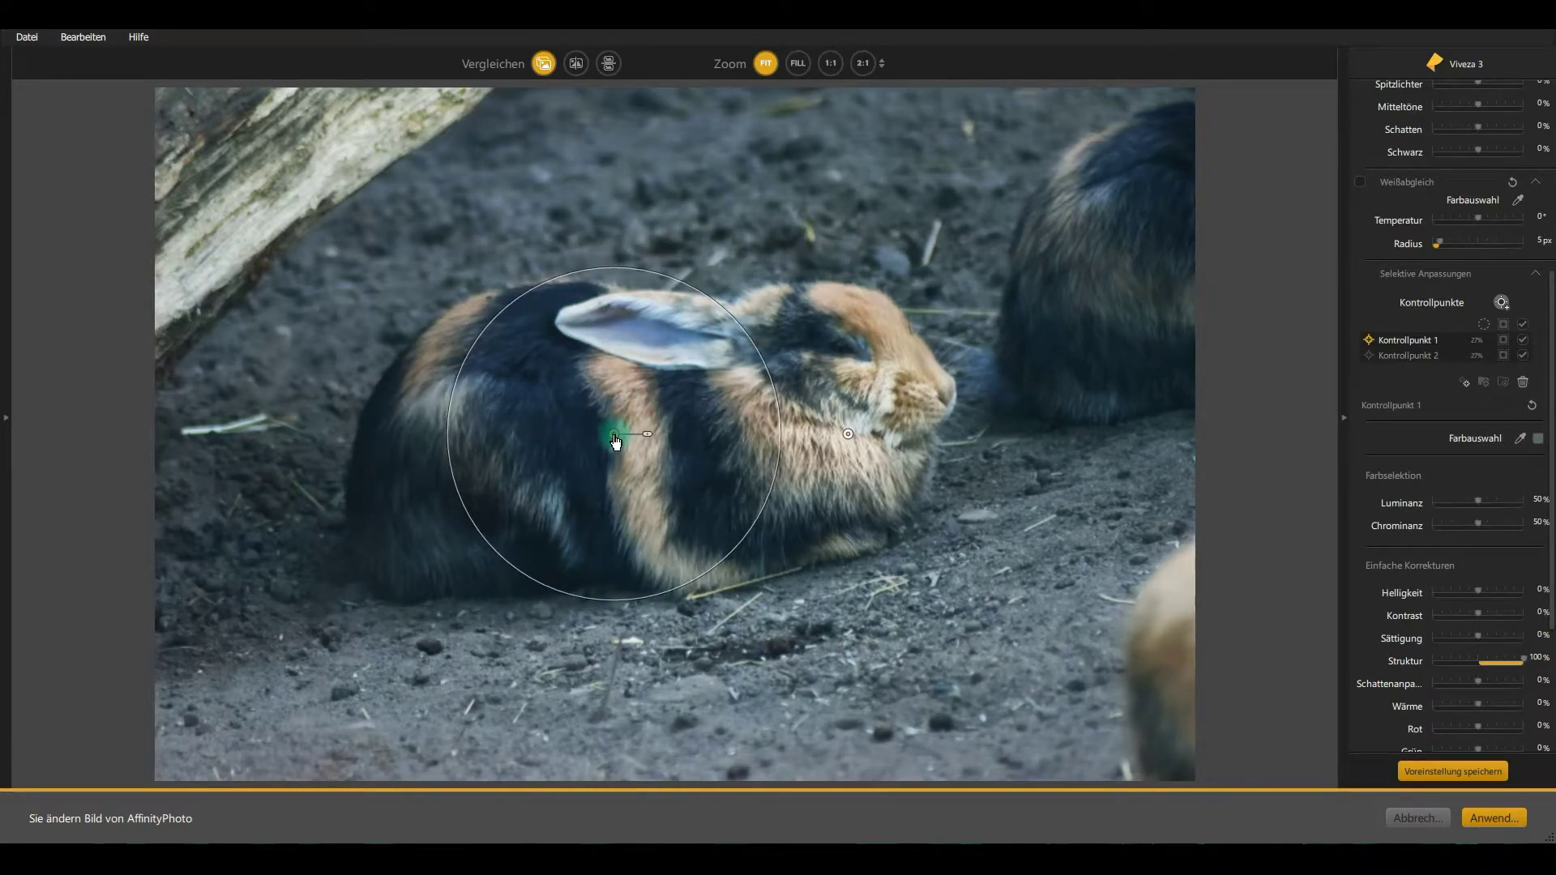
pyautogui.click(1465, 382)
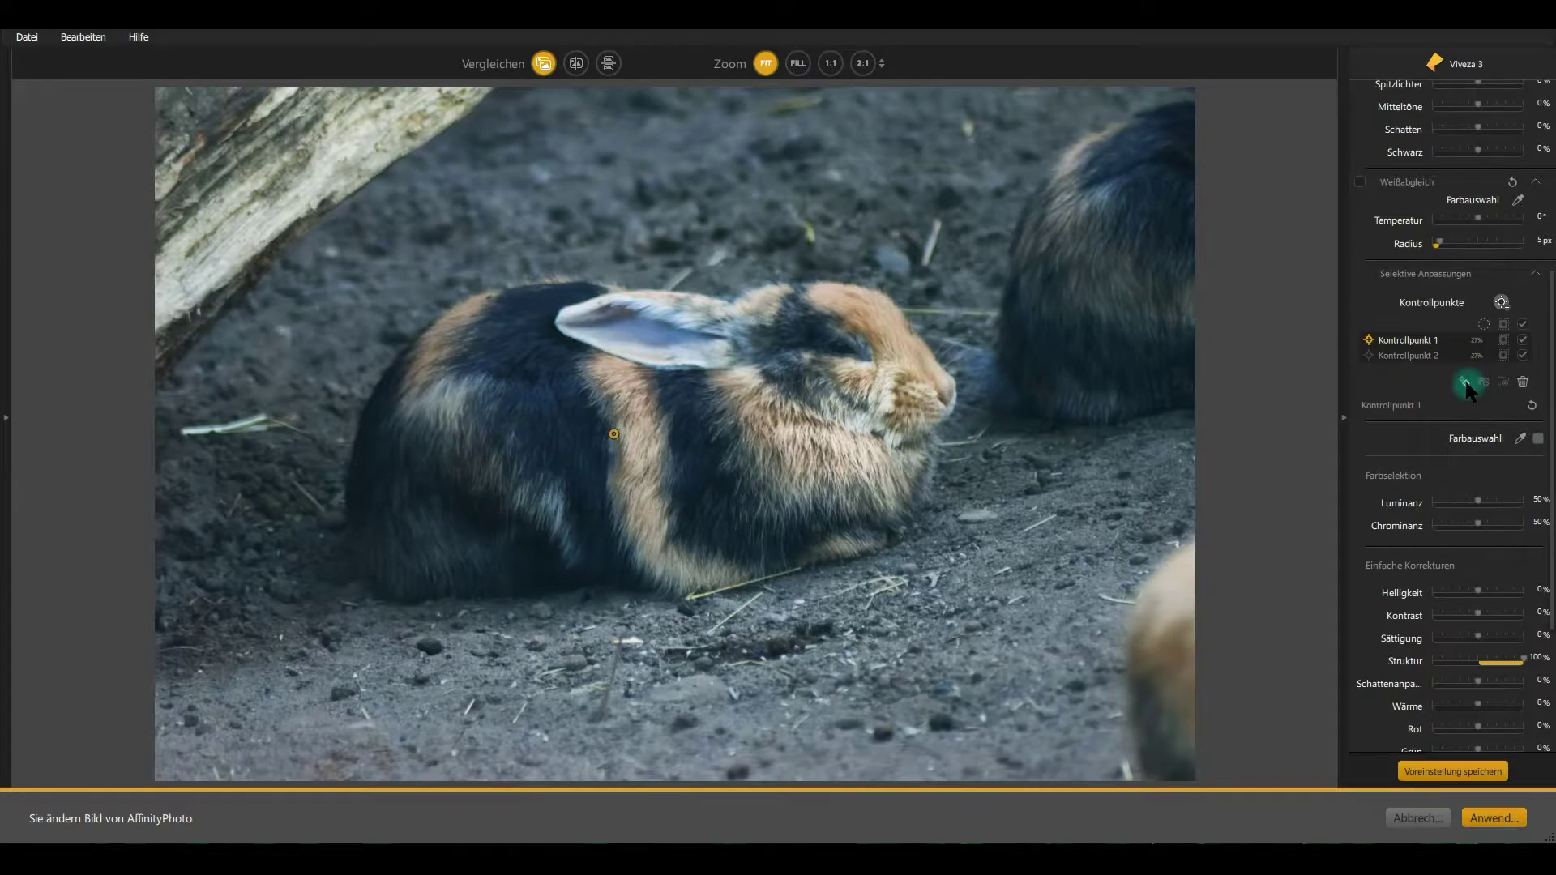
pyautogui.click(638, 458)
pyautogui.moveTo(611, 433)
pyautogui.mouseDown()
pyautogui.moveTo(468, 444)
pyautogui.moveTo(448, 489)
pyautogui.moveTo(474, 474)
pyautogui.mouseUp()
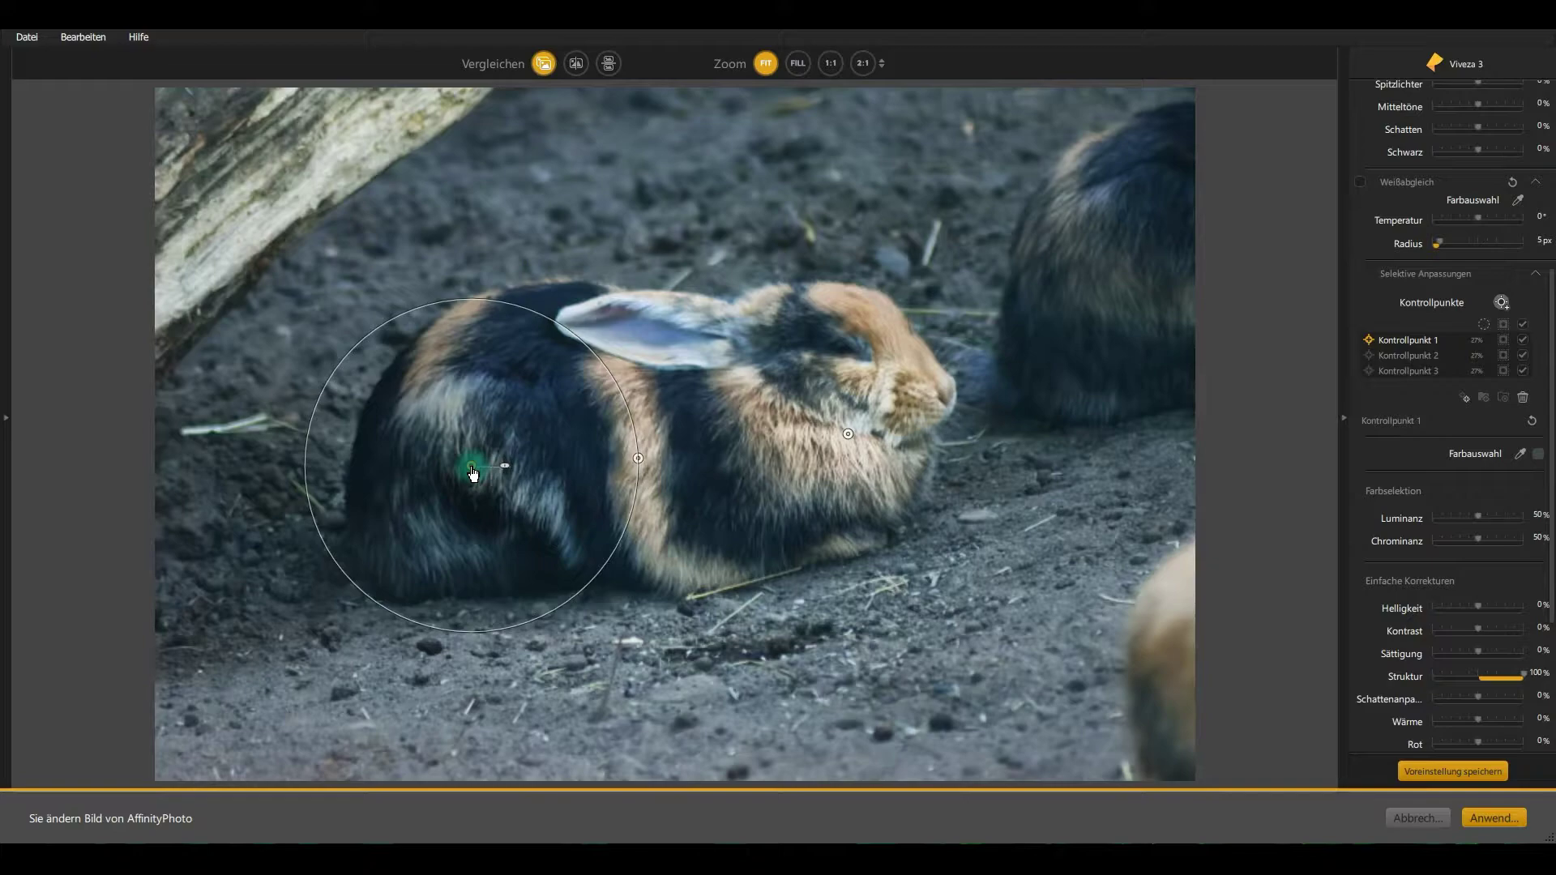
pyautogui.click(639, 459)
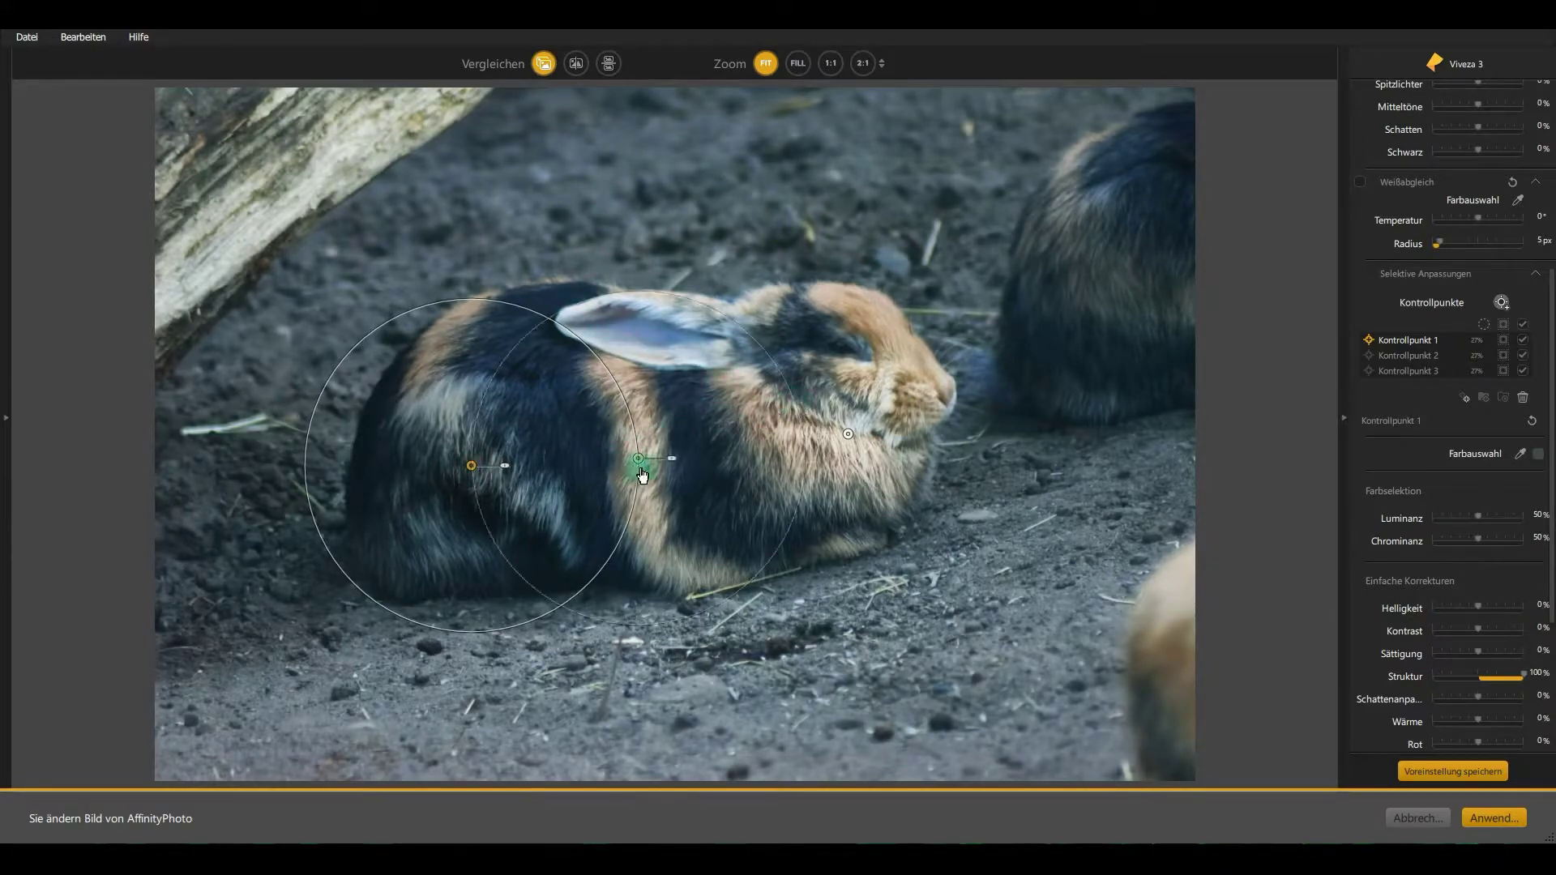
pyautogui.moveTo(645, 462); pyautogui.dragTo(640, 448)
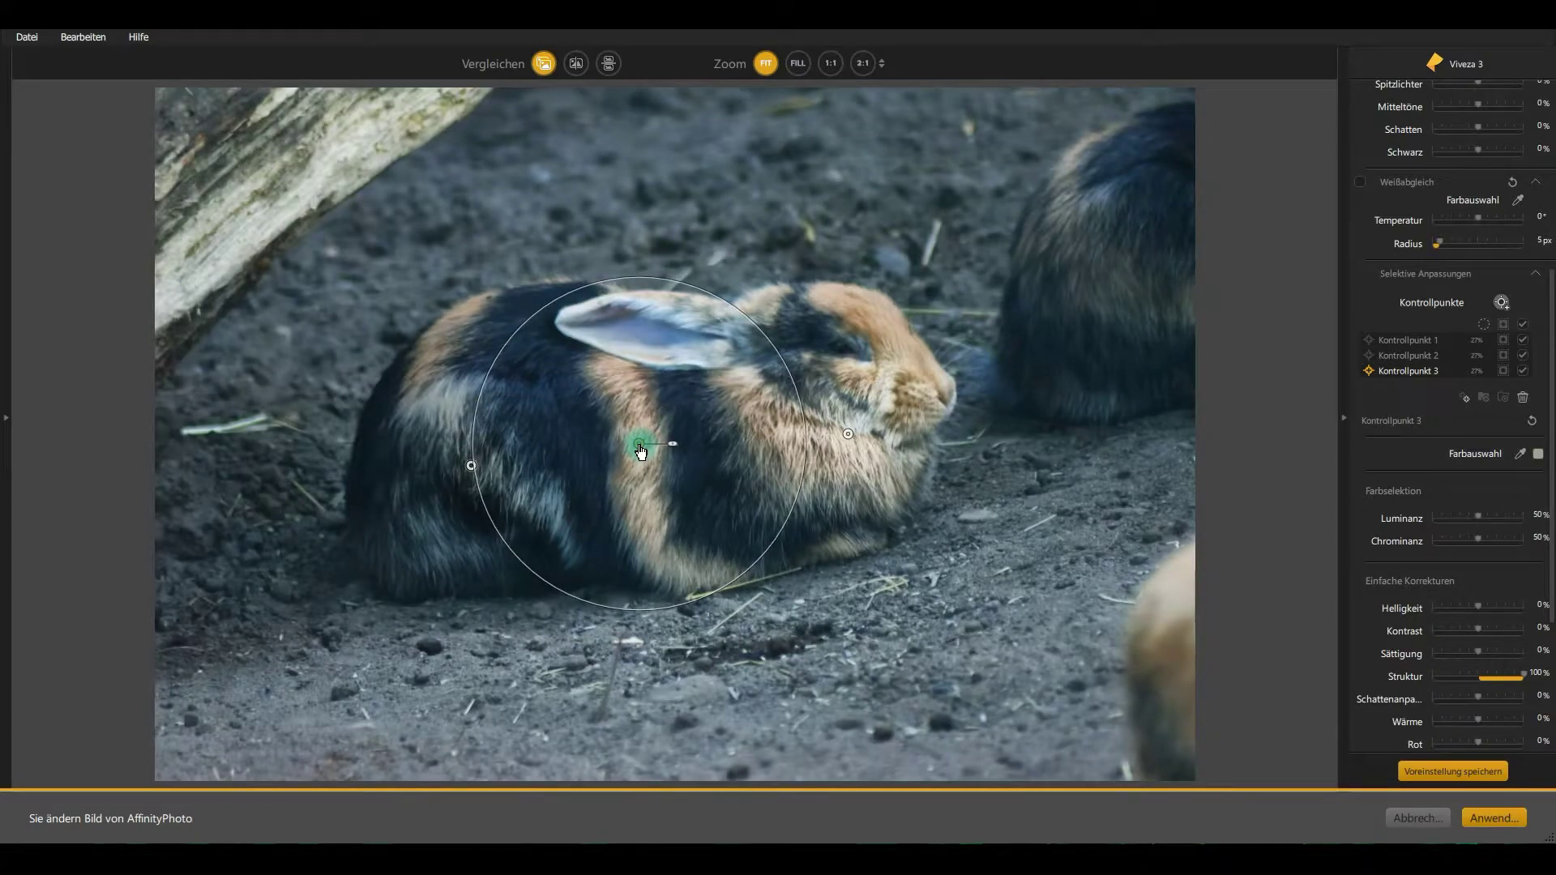
# Add a fourth copy on the rabbit's upper back, shrinking its radius to 13%
pyautogui.click(1463, 398)
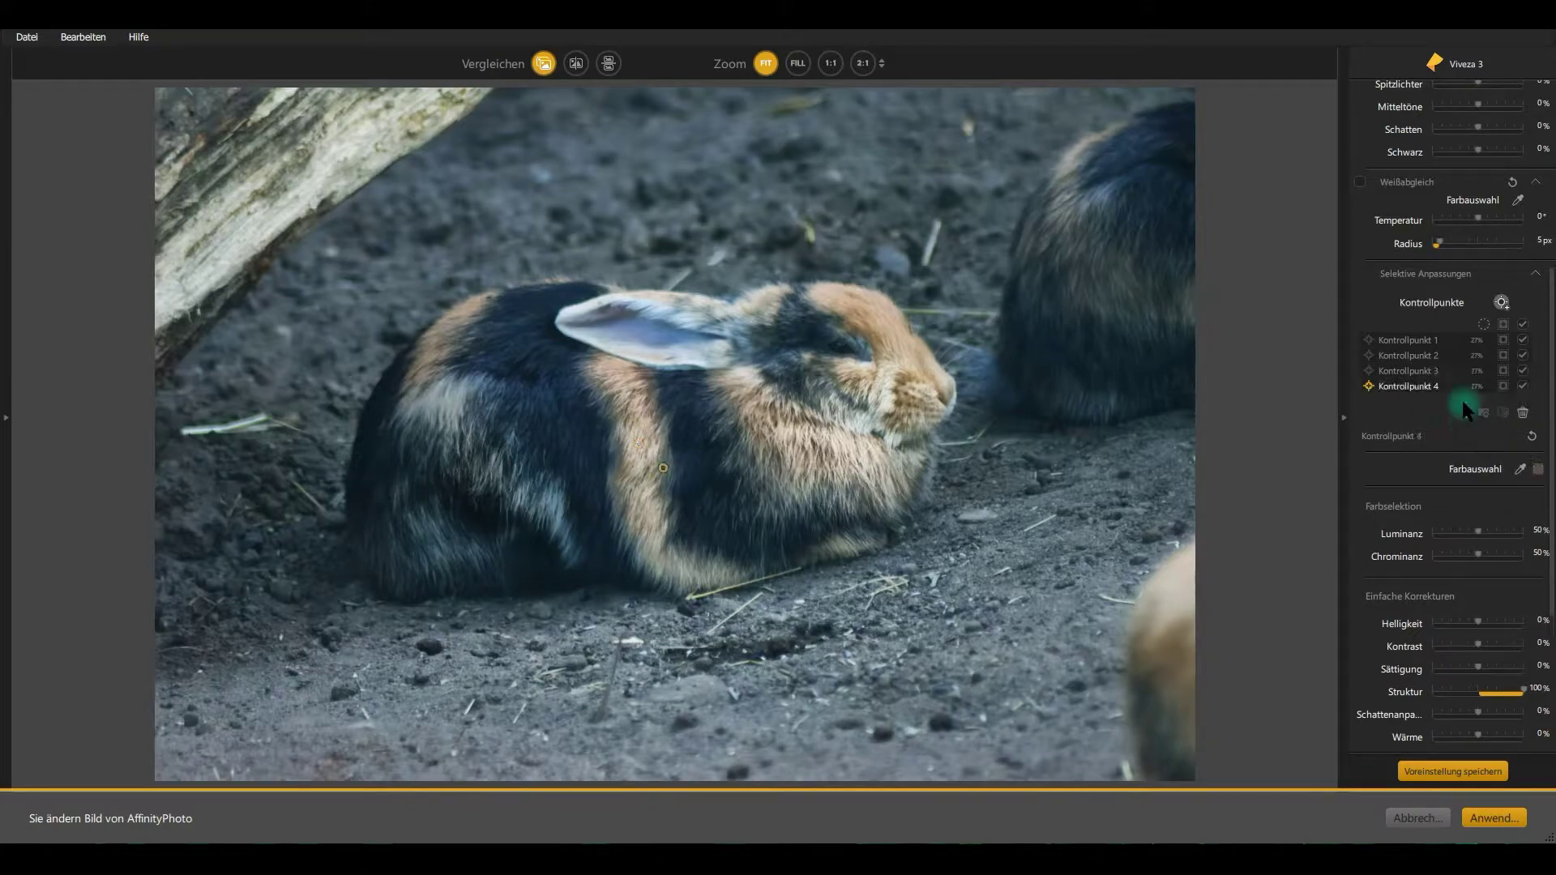
pyautogui.click(663, 467)
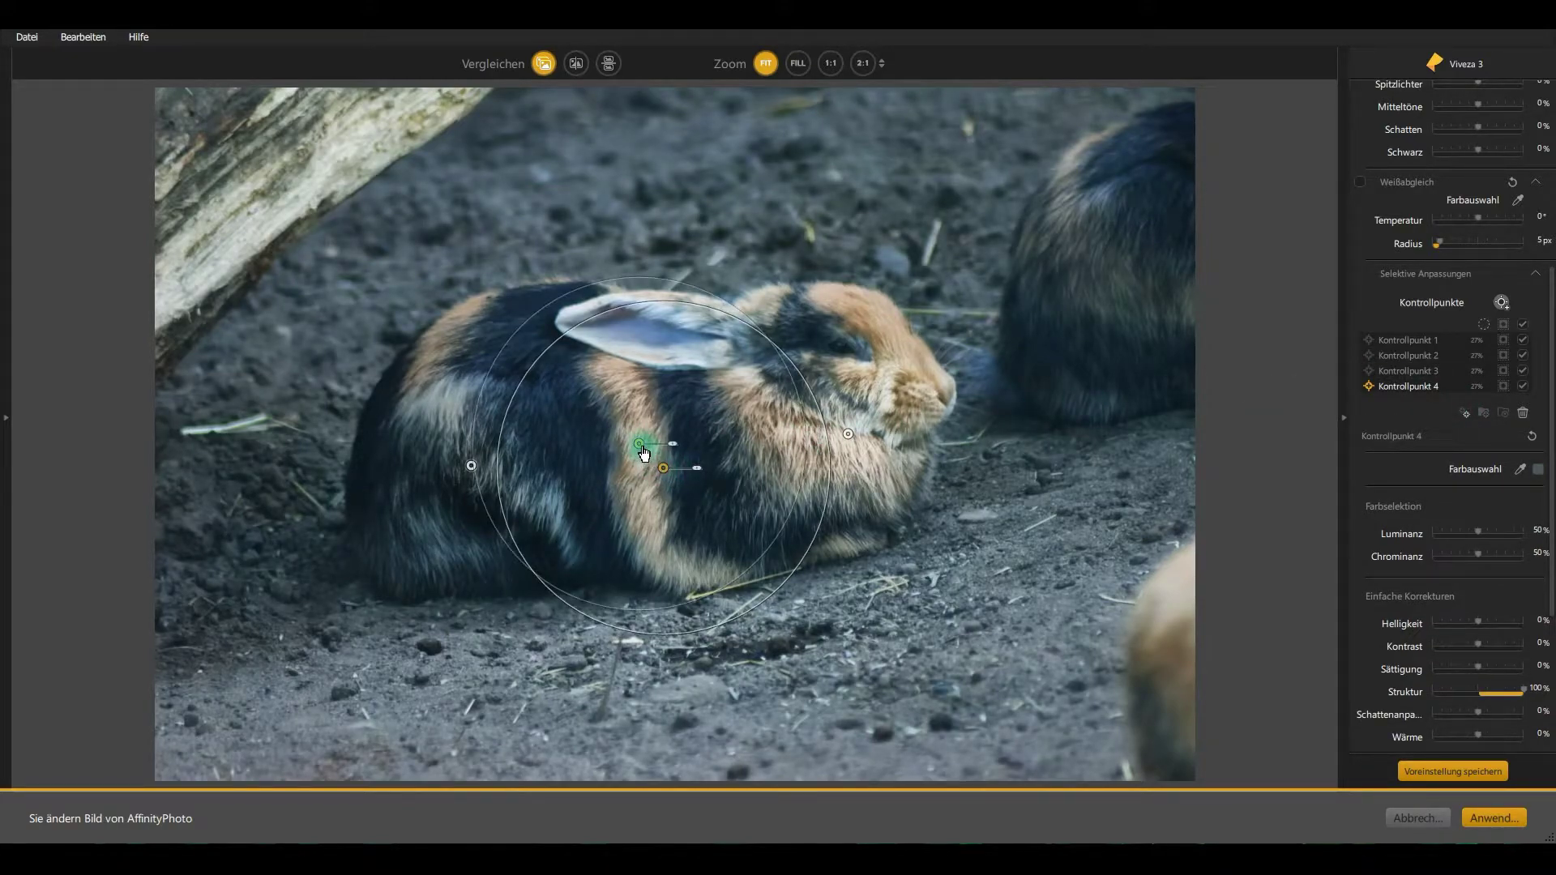
pyautogui.moveTo(638, 443)
pyautogui.mouseDown()
pyautogui.moveTo(598, 398)
pyautogui.moveTo(571, 400)
pyautogui.mouseUp()
pyautogui.moveTo(602, 242); pyautogui.dragTo(606, 329)
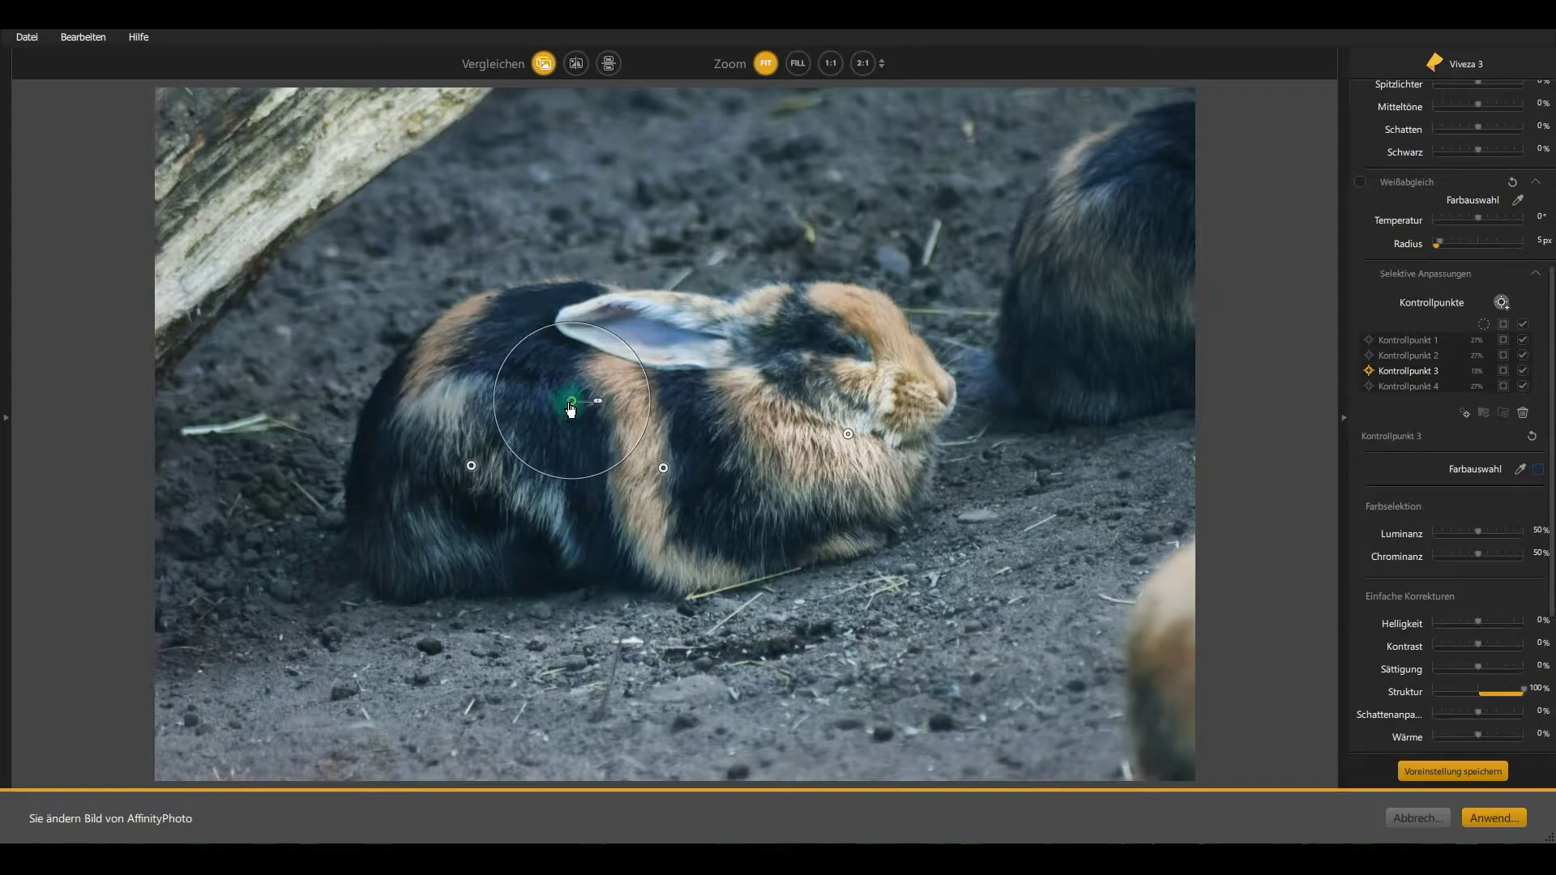
pyautogui.moveTo(572, 400); pyautogui.dragTo(556, 289)
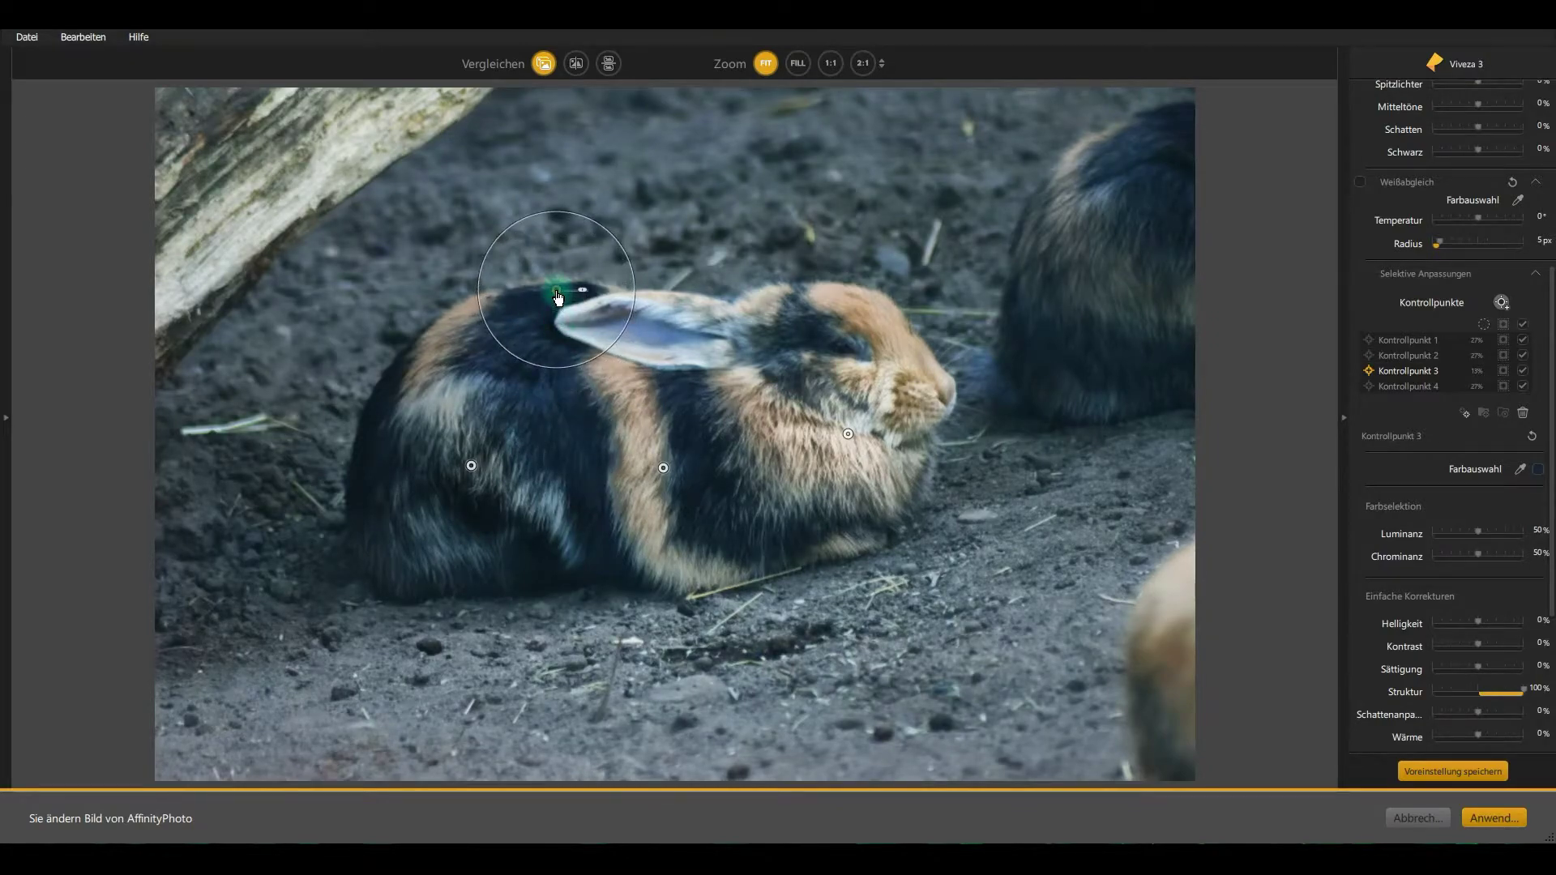
pyautogui.moveTo(567, 211)
pyautogui.mouseDown()
pyautogui.moveTo(550, 308)
pyautogui.moveTo(592, 304)
pyautogui.moveTo(563, 320)
pyautogui.mouseUp()
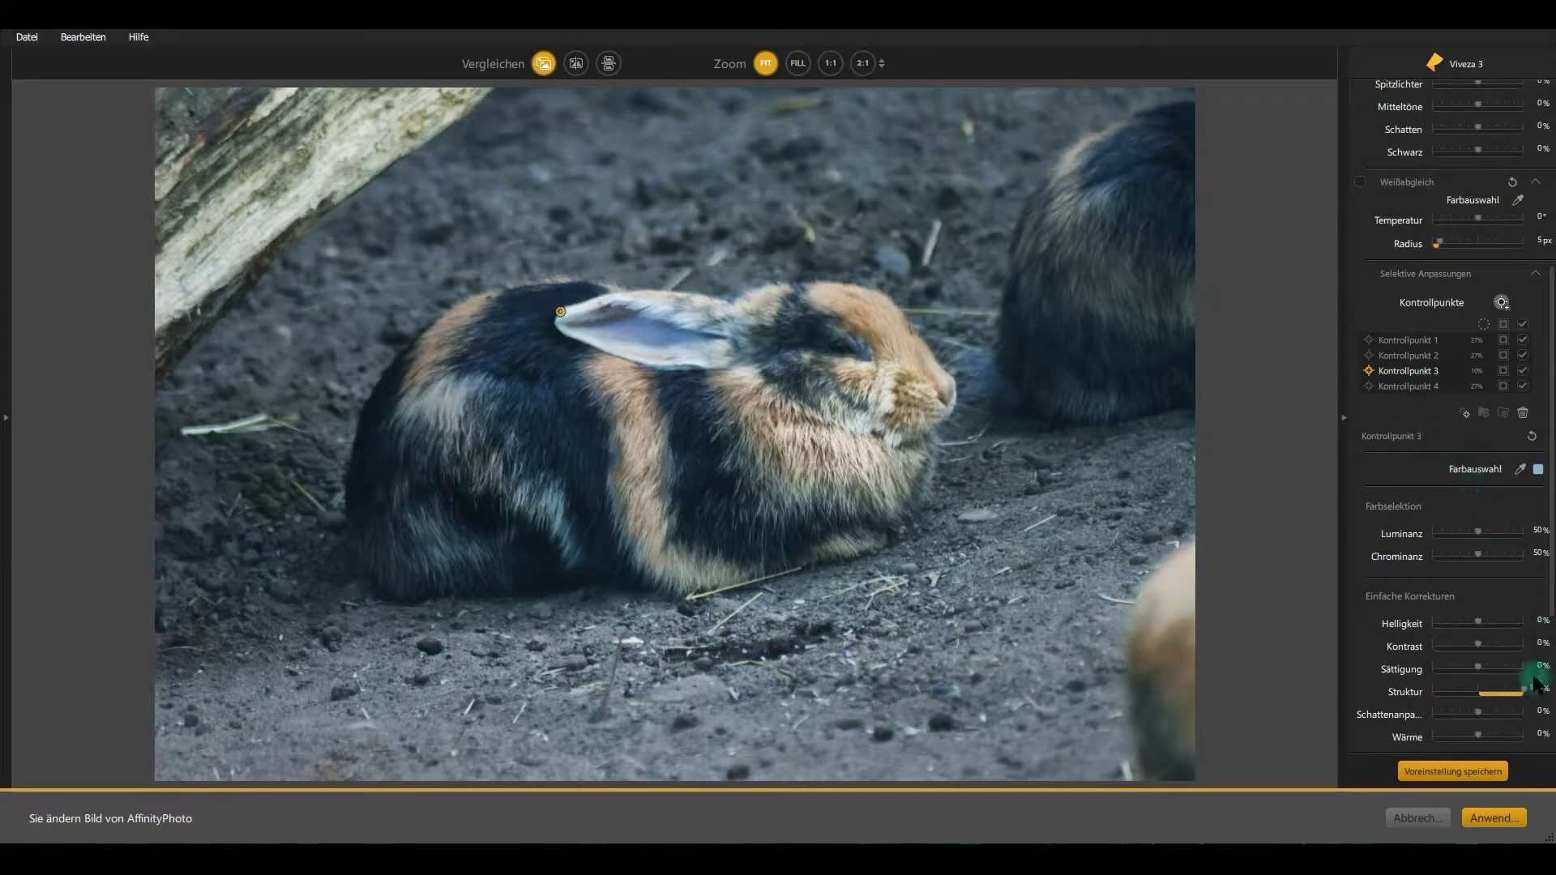
# Select all four rabbit control points together so their coverage circles show
pyautogui.click(1215, 447)
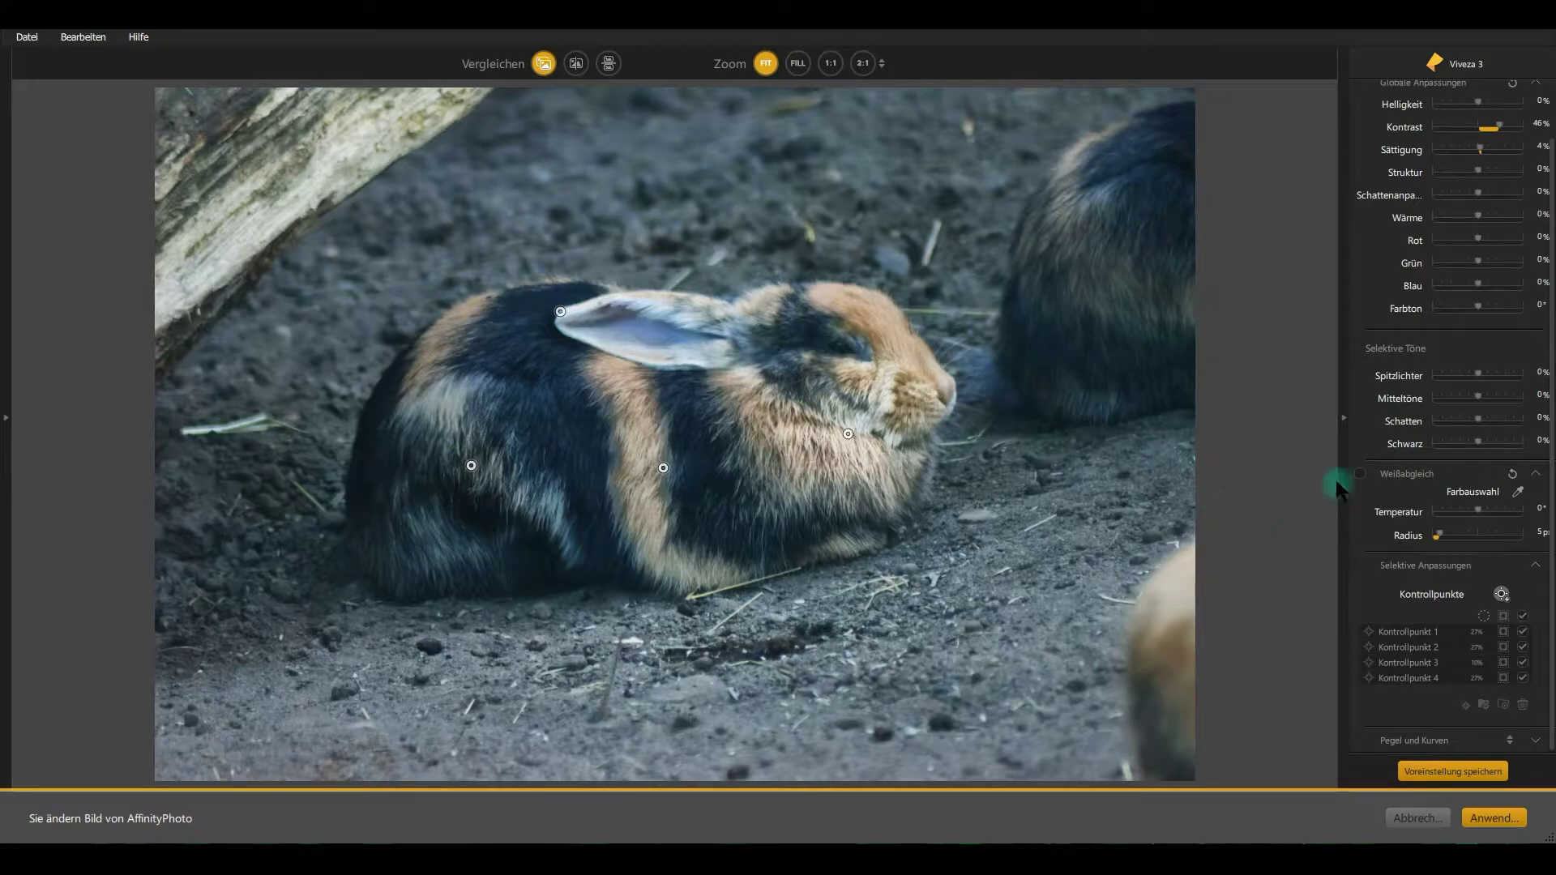
pyautogui.click(1417, 635)
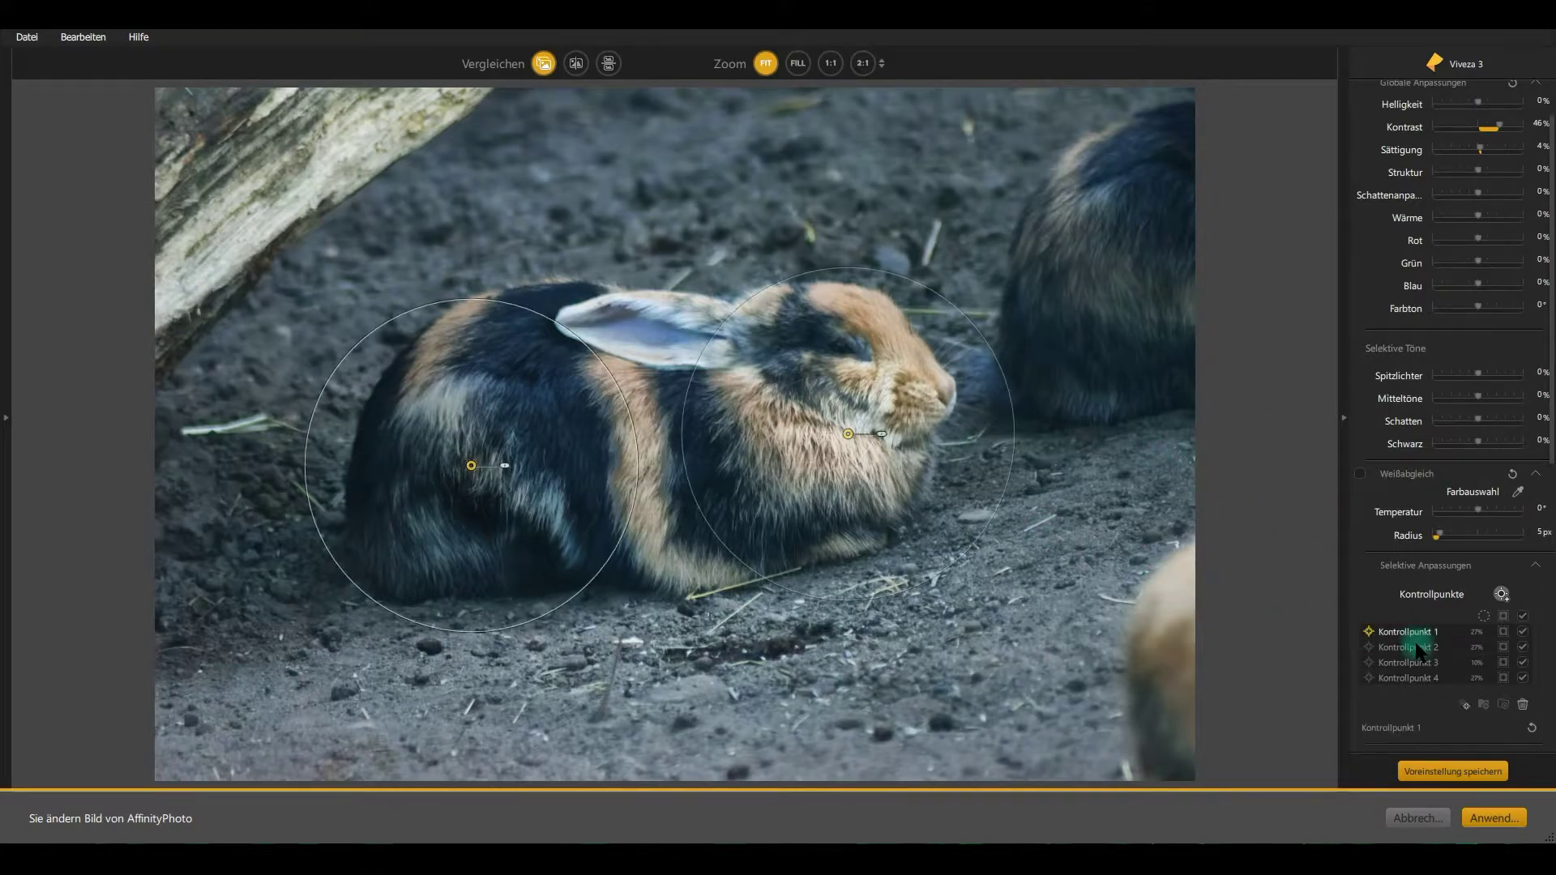
pyautogui.keyDown('shift'); pyautogui.click(1413, 662); pyautogui.keyUp('shift')
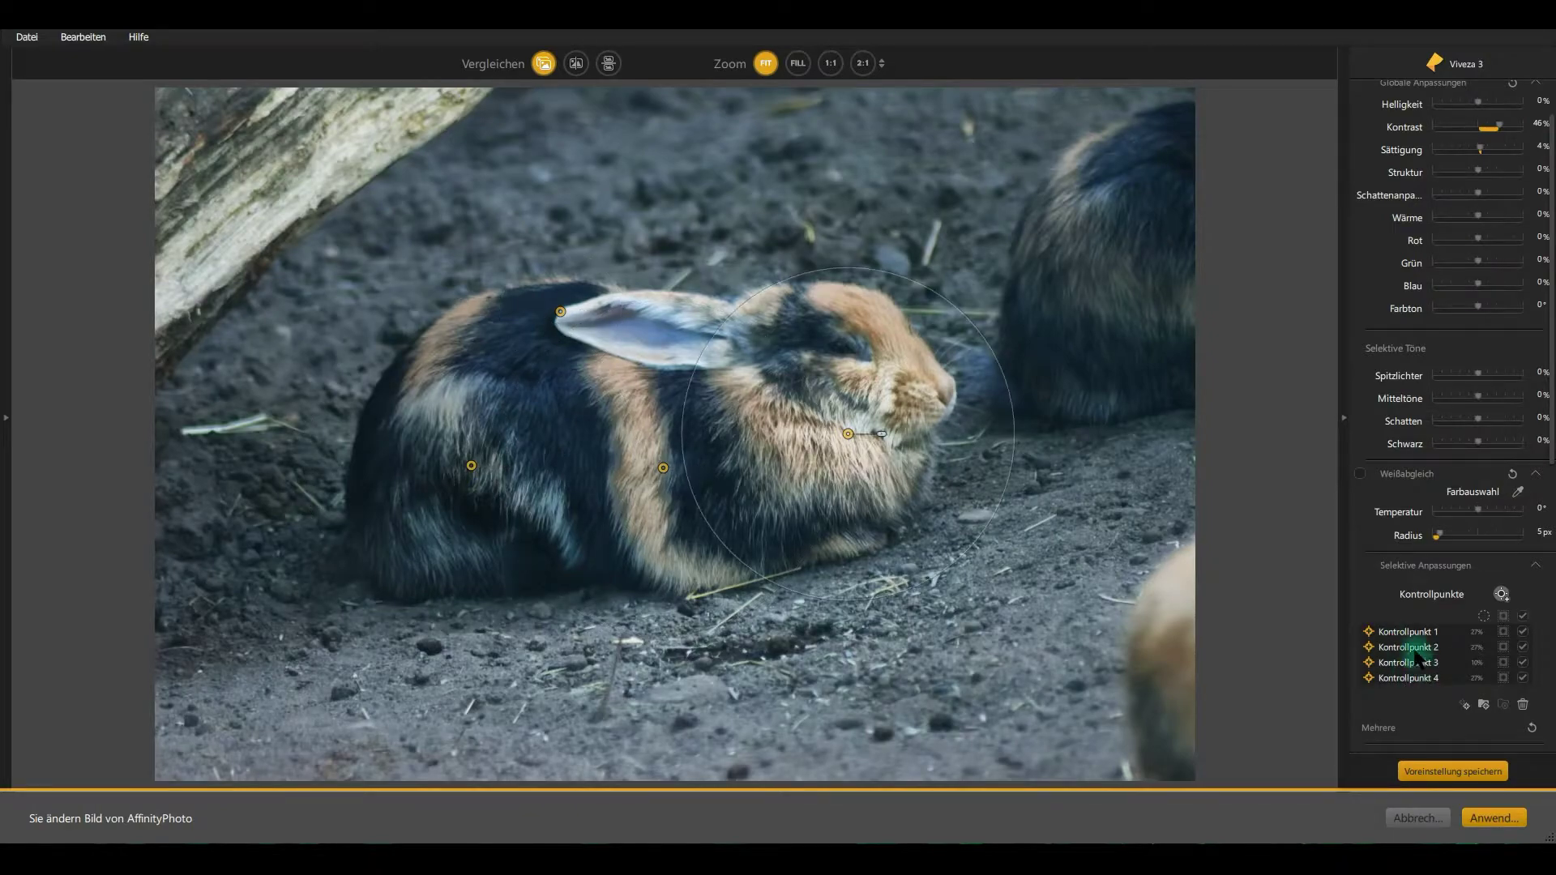
pyautogui.click(1408, 634)
pyautogui.click(1406, 680)
pyautogui.click(1406, 633)
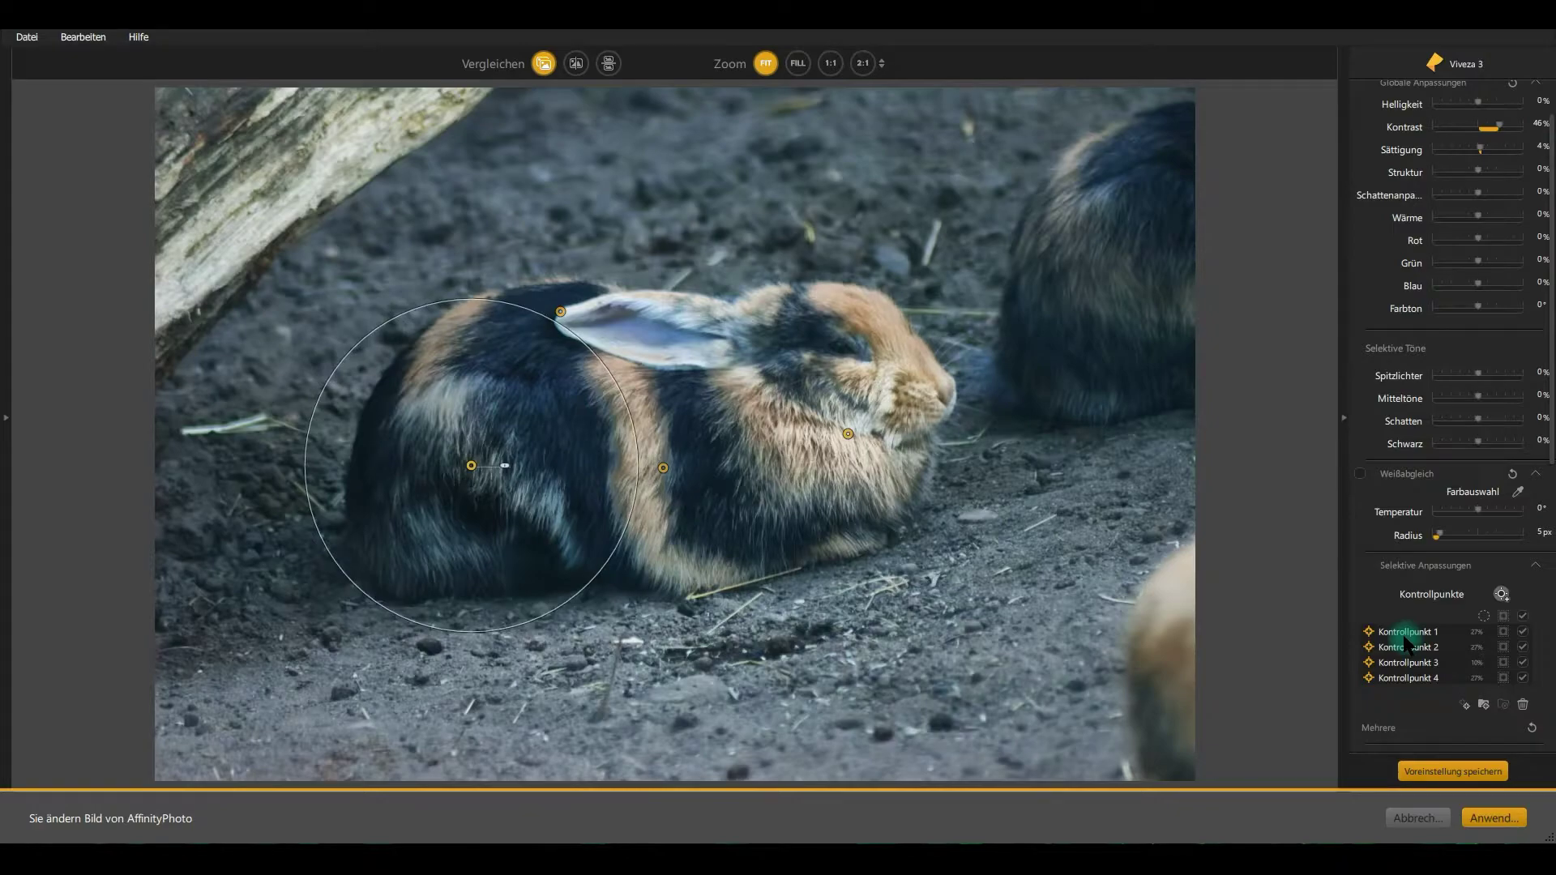
pyautogui.click(1407, 647)
pyautogui.click(1408, 648)
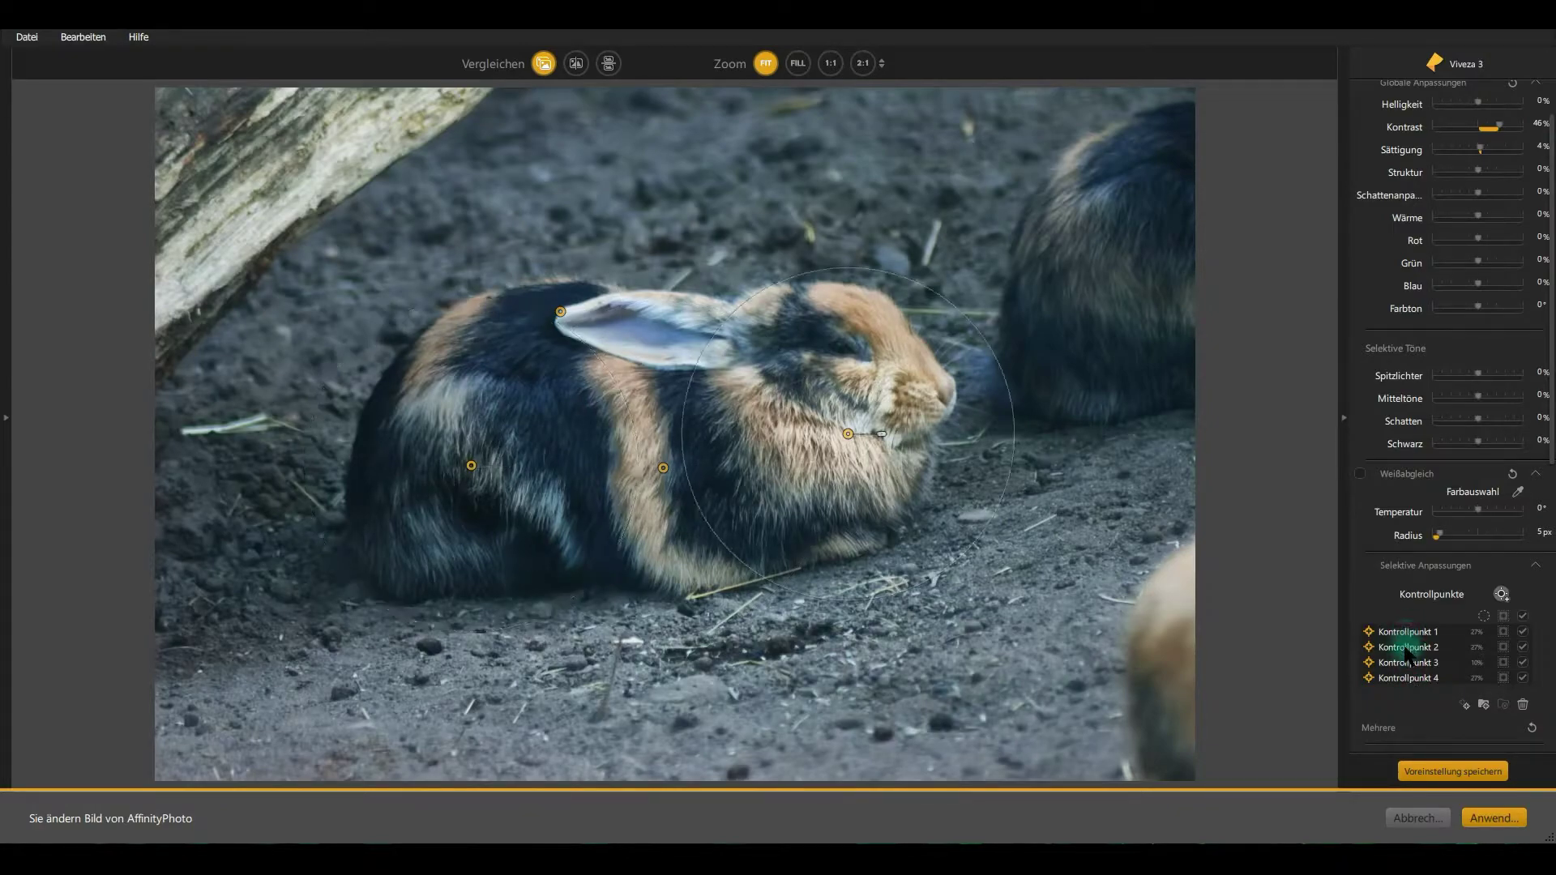
pyautogui.click(1406, 679)
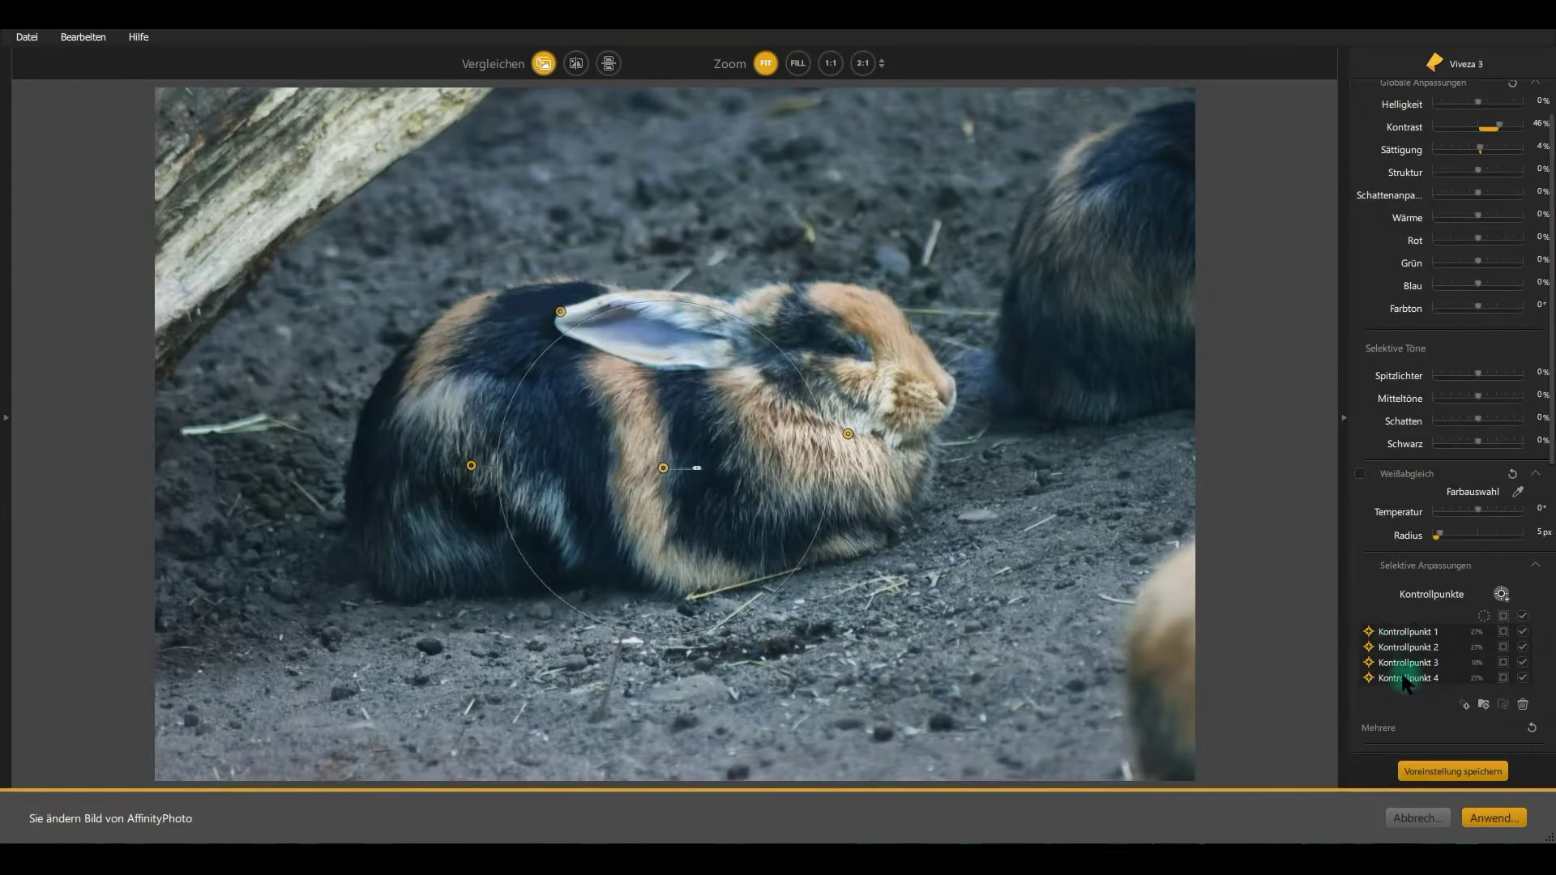
pyautogui.click(605, 317)
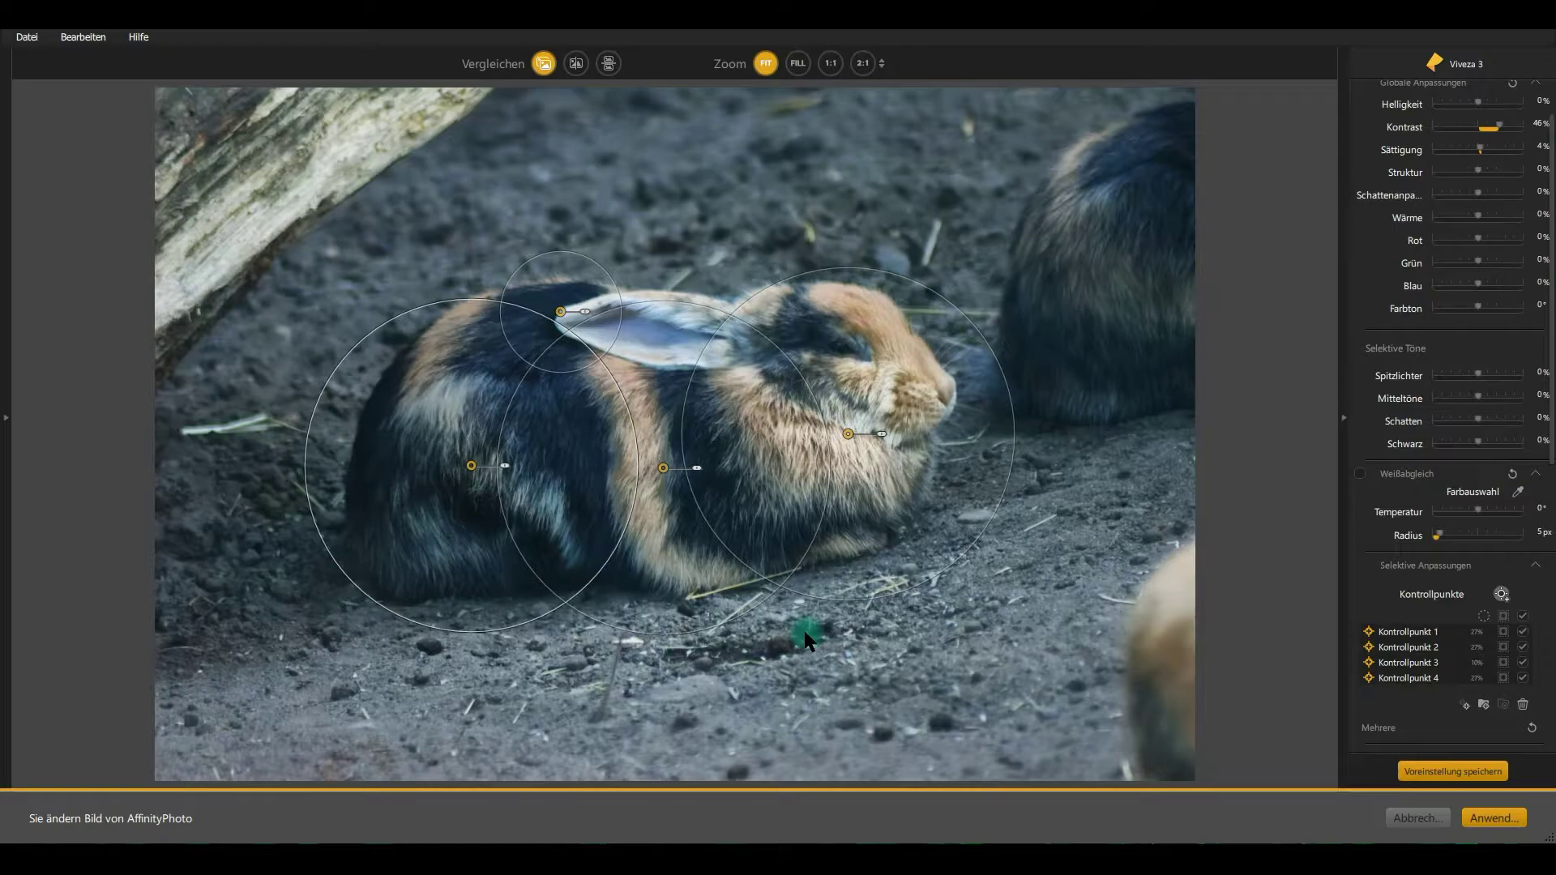
pyautogui.scroll(-2, 1515, 478)
# Set Struktur to 65% and Helligkeit to 12% on the four selected rabbit points
pyautogui.scroll(-4, 1511, 474)
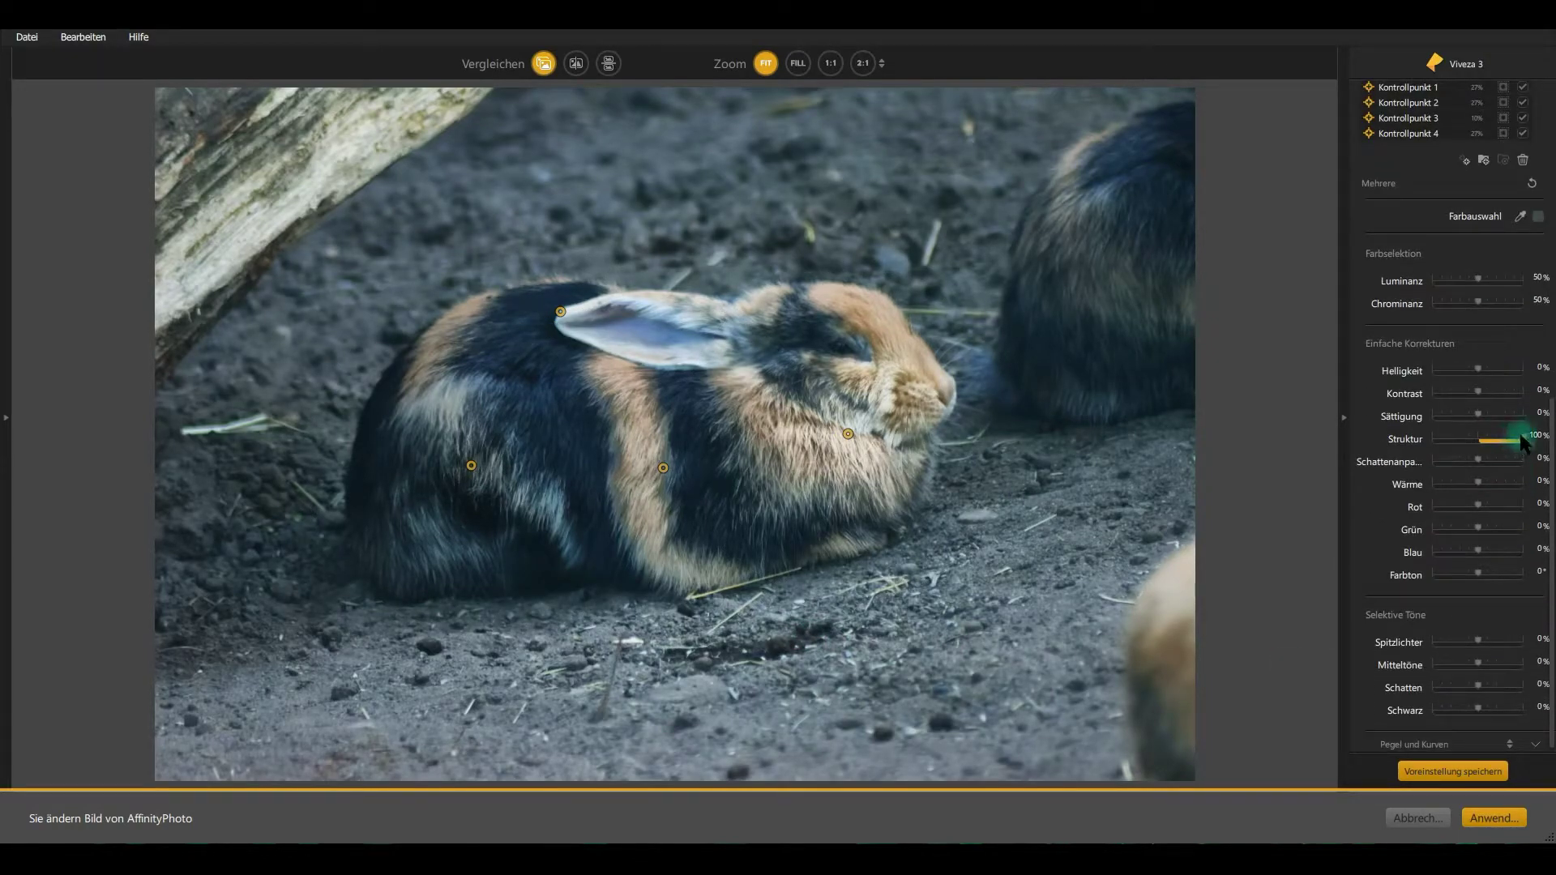
pyautogui.moveTo(1521, 441); pyautogui.dragTo(1492, 444)
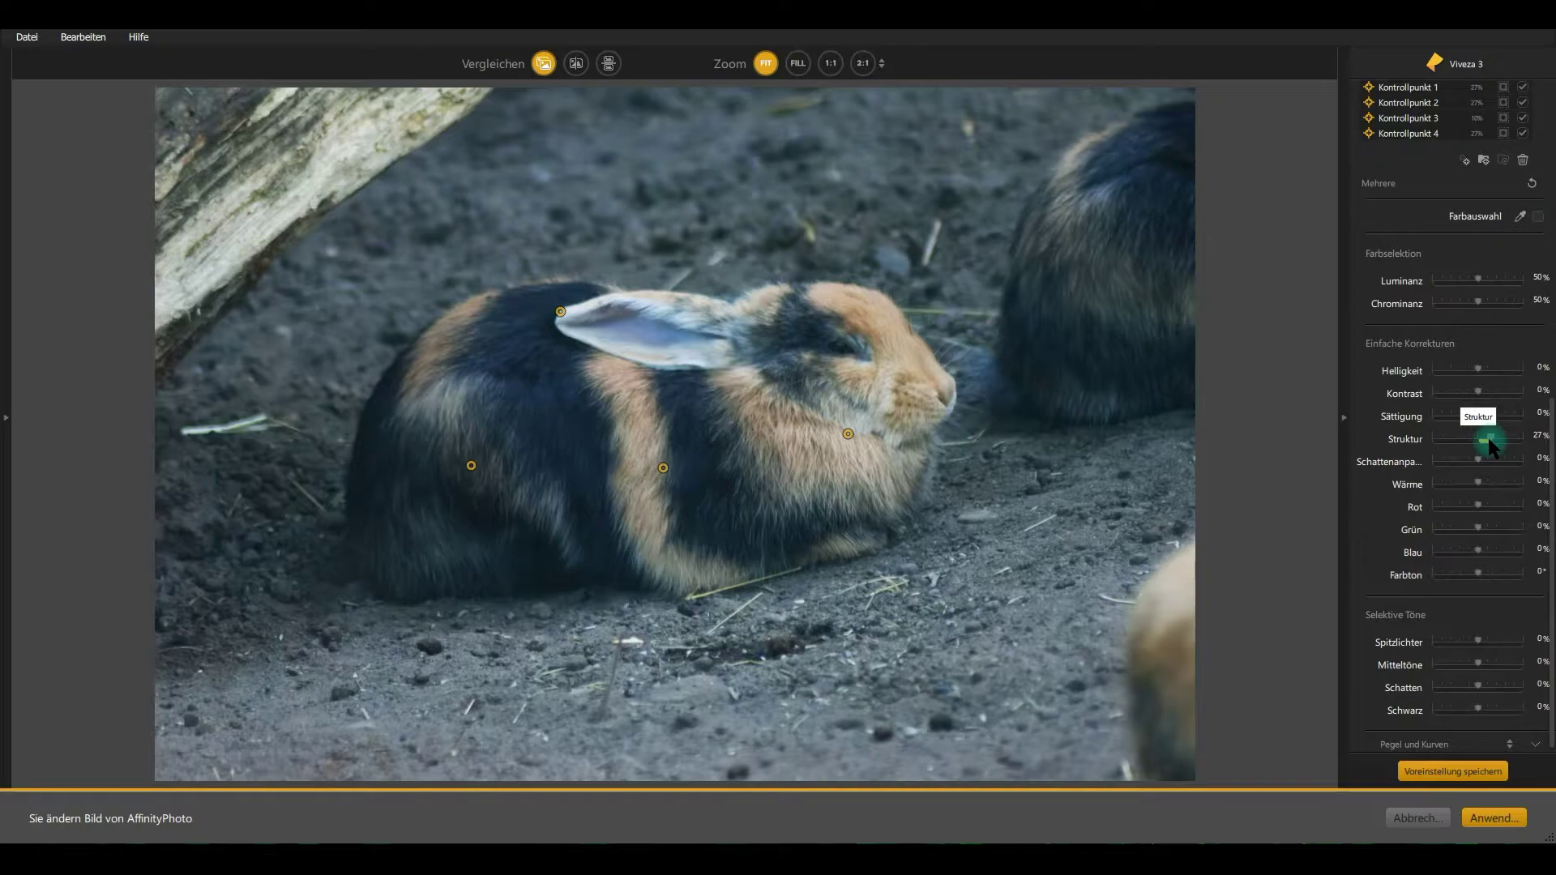
pyautogui.moveTo(1489, 445); pyautogui.dragTo(1503, 445)
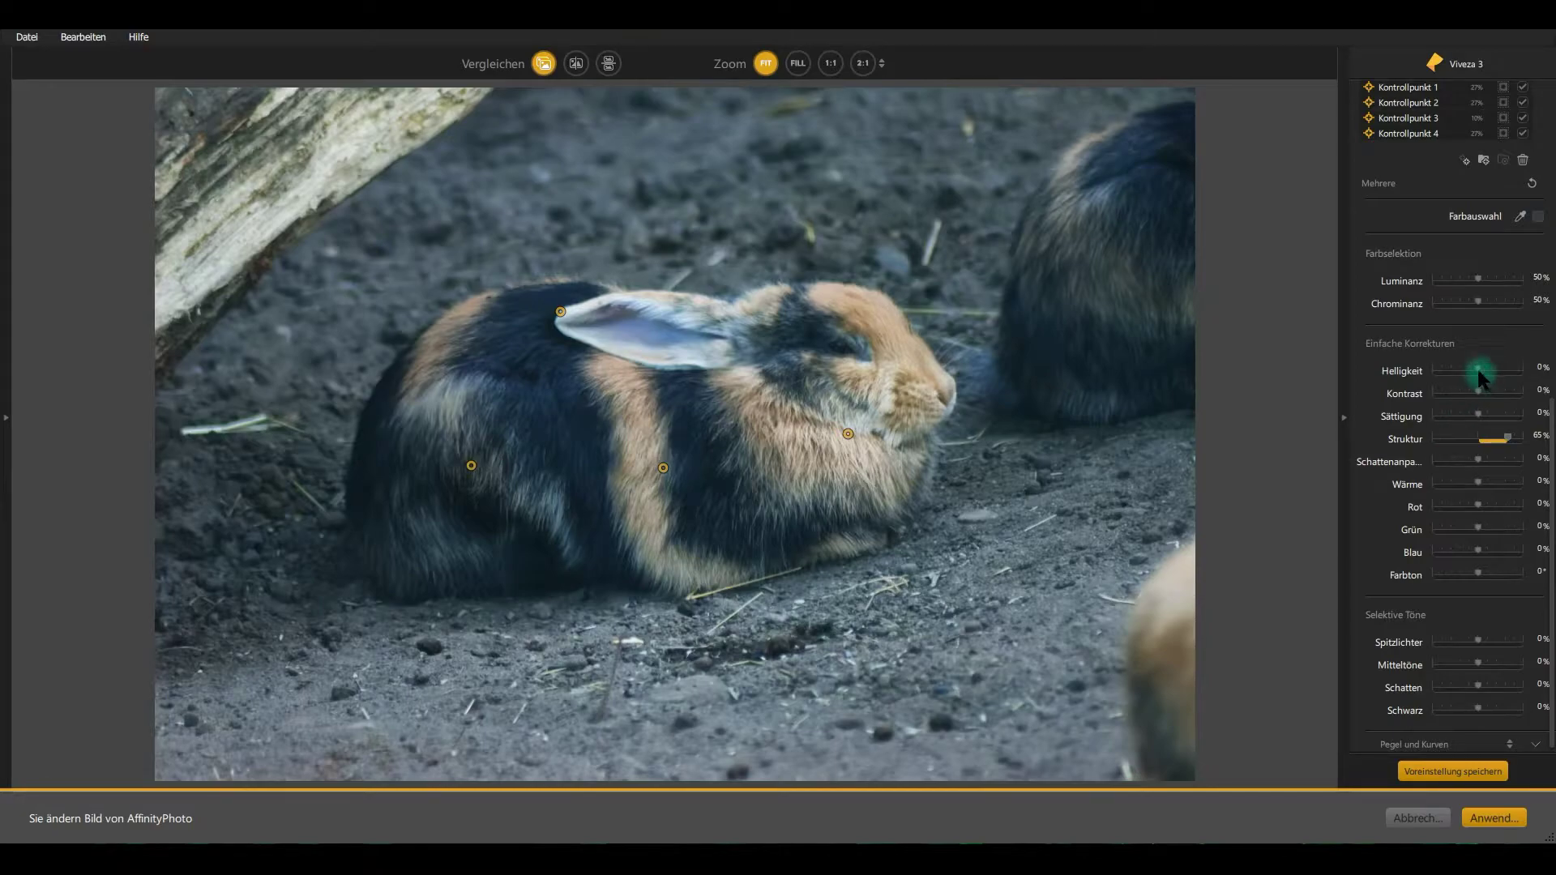
pyautogui.moveTo(1478, 375); pyautogui.dragTo(1487, 375)
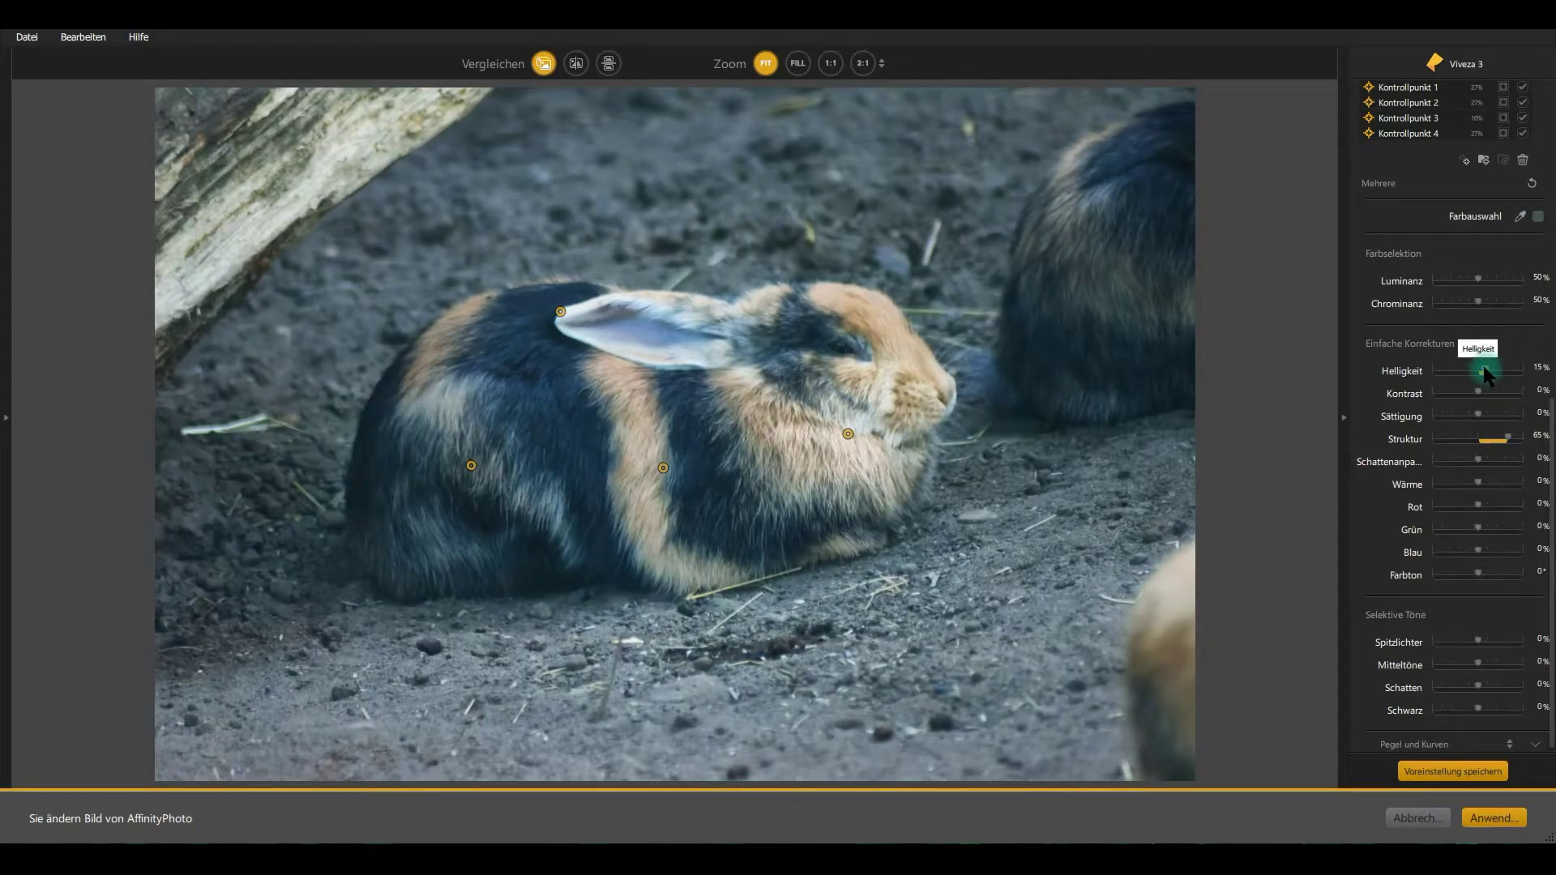
pyautogui.moveTo(1485, 371); pyautogui.dragTo(1483, 371)
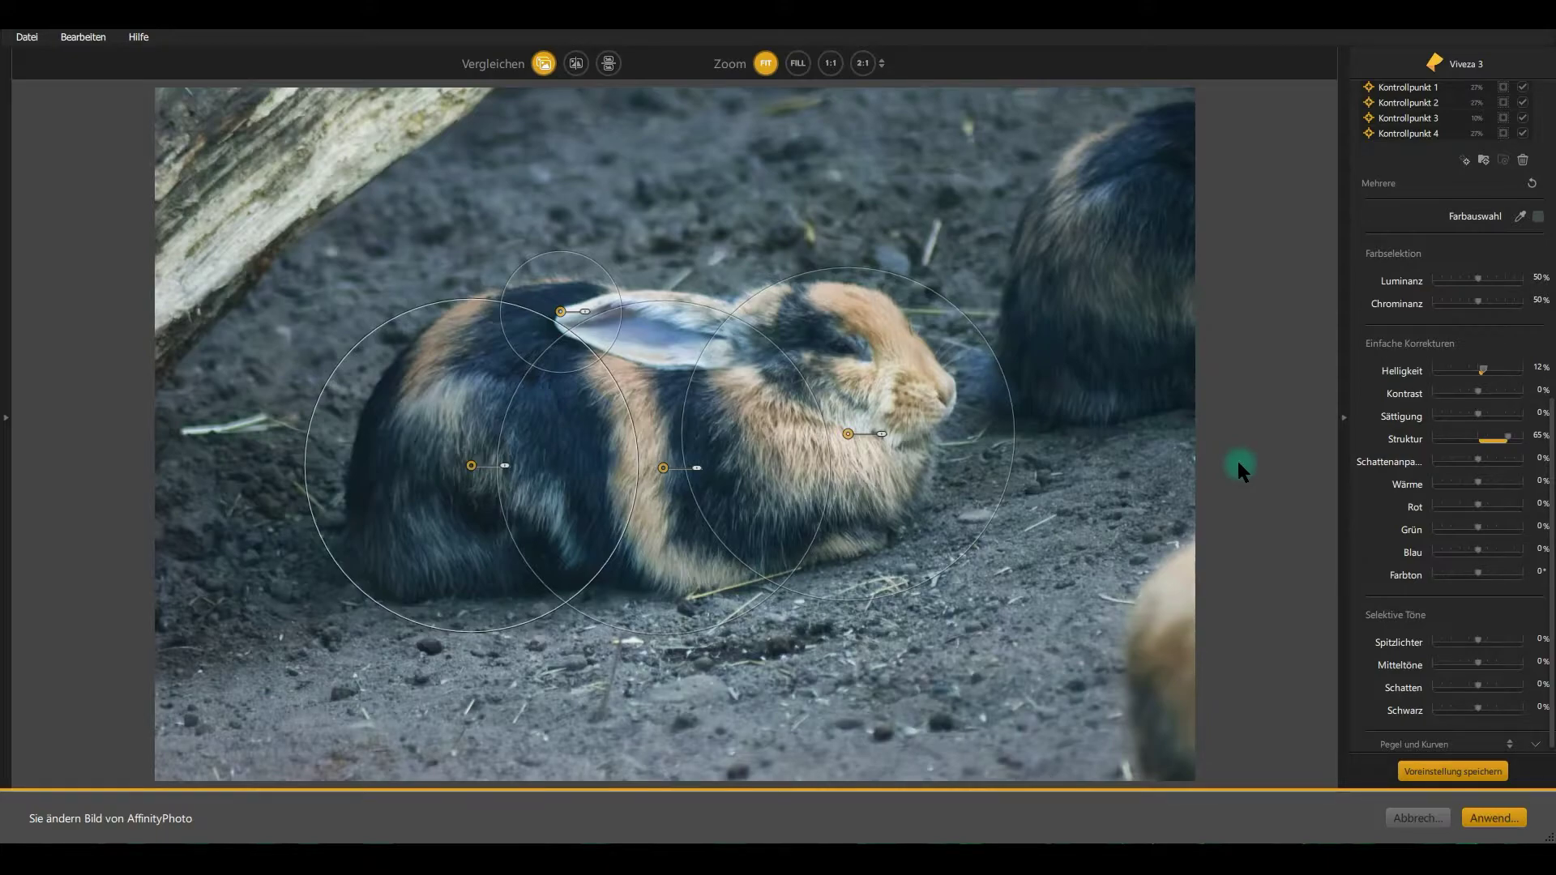
# Undo the accidental duplication of the points and deselect them
pyautogui.scroll(3, 1374, 334)
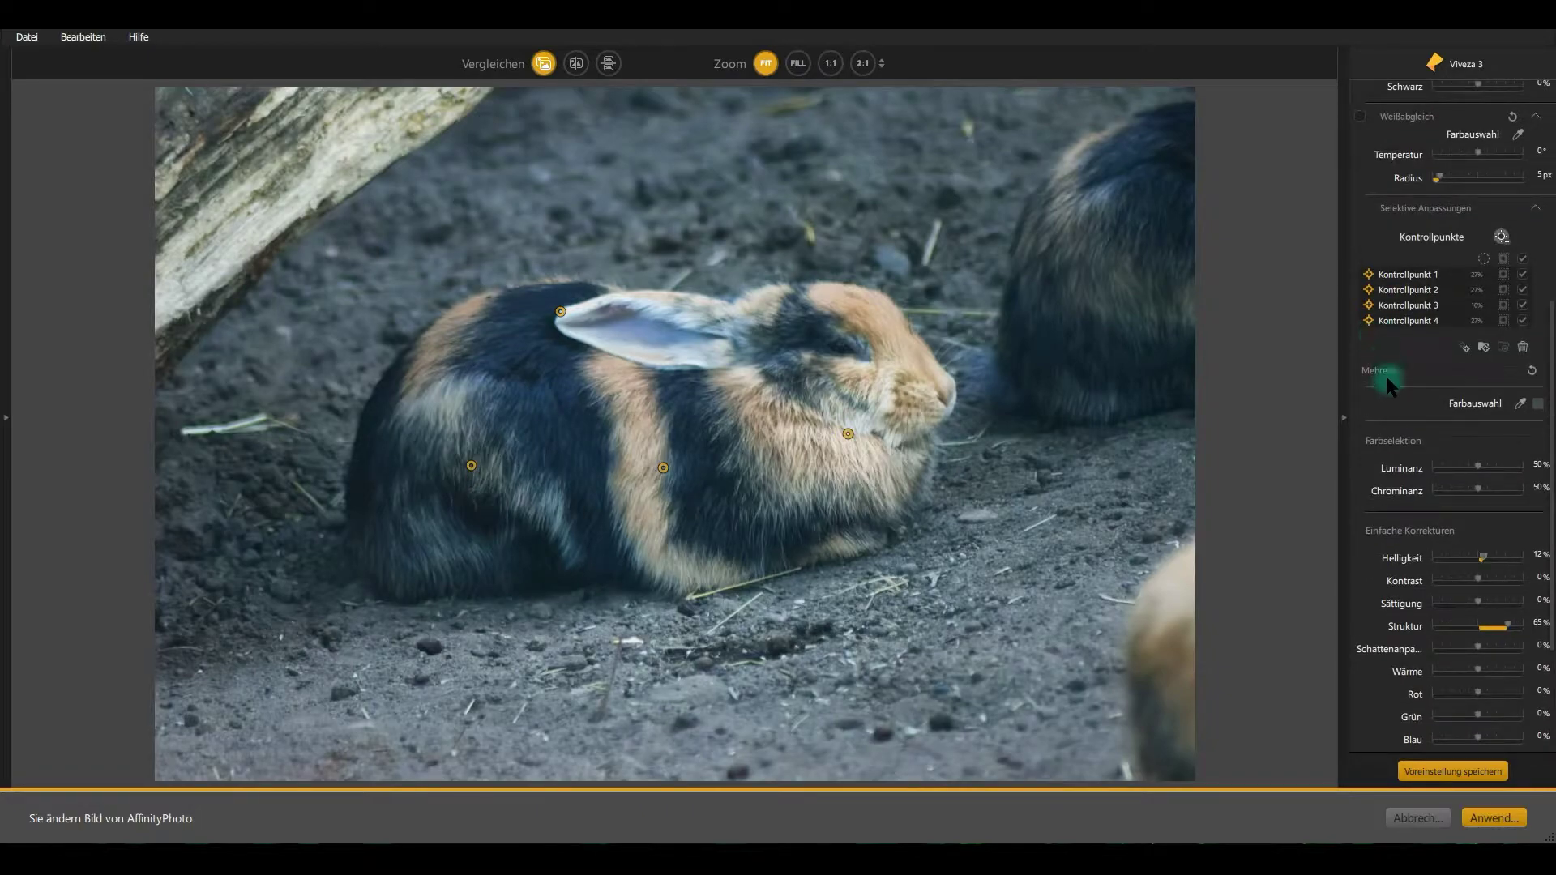
pyautogui.click(1464, 349)
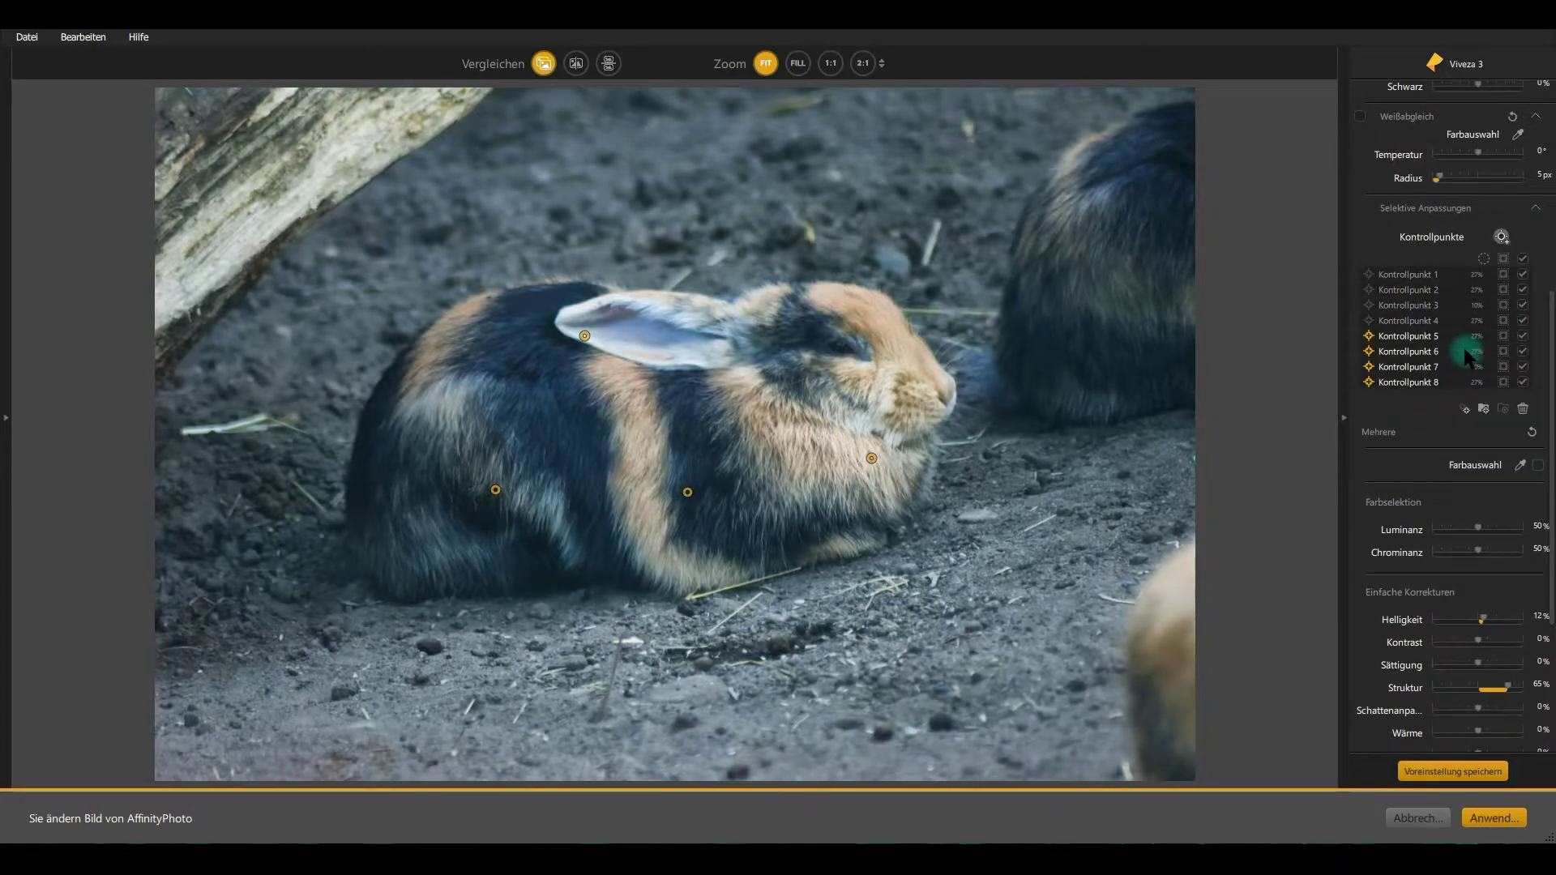
pyautogui.hotkey('ctrl', 'z')
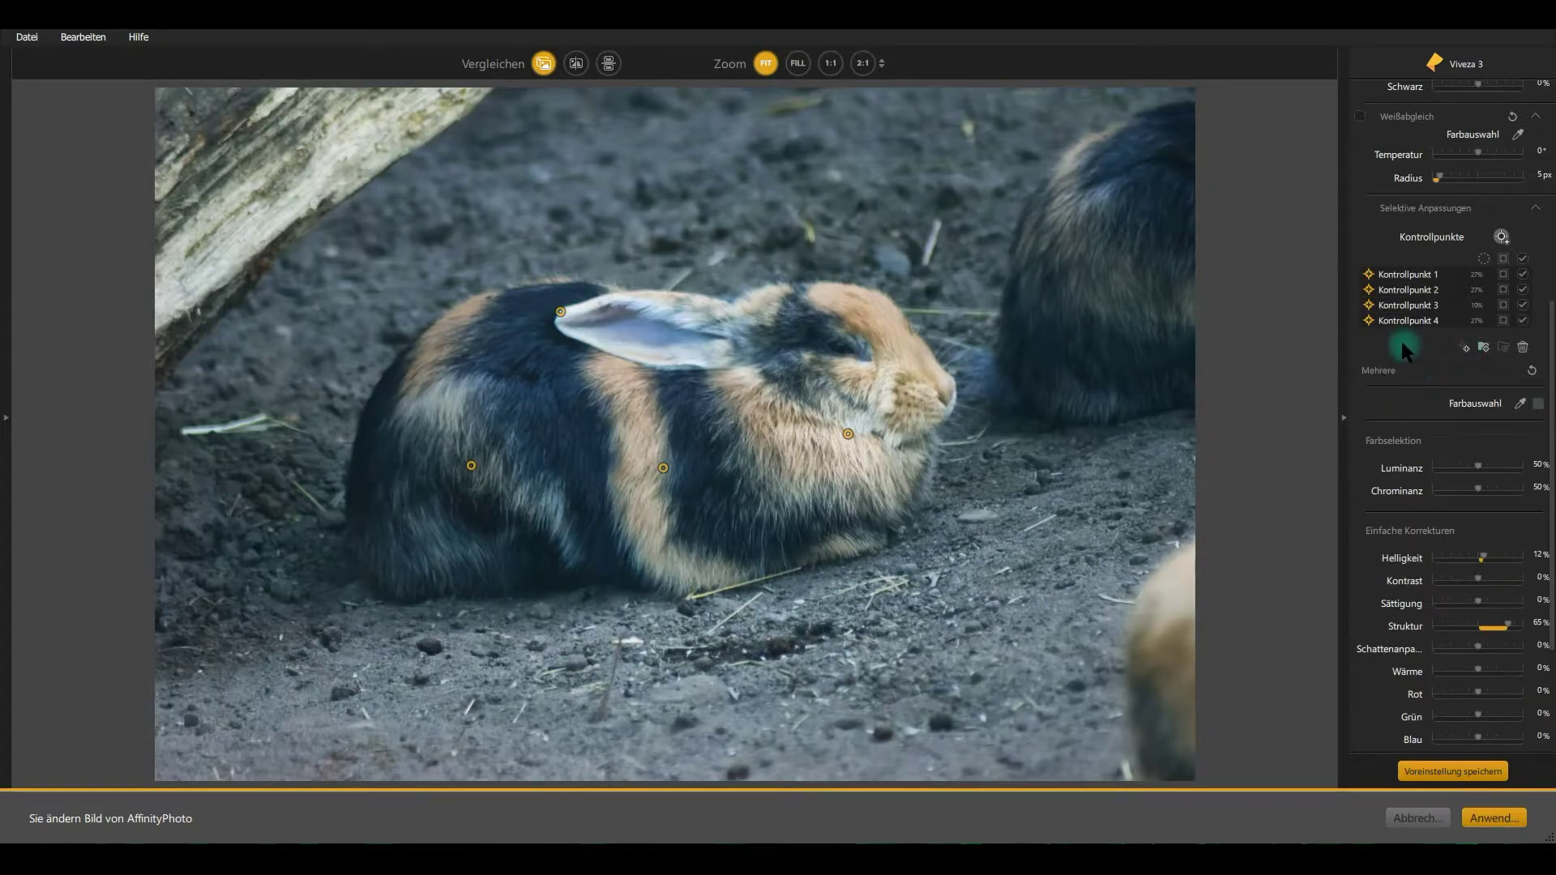
pyautogui.click(1255, 334)
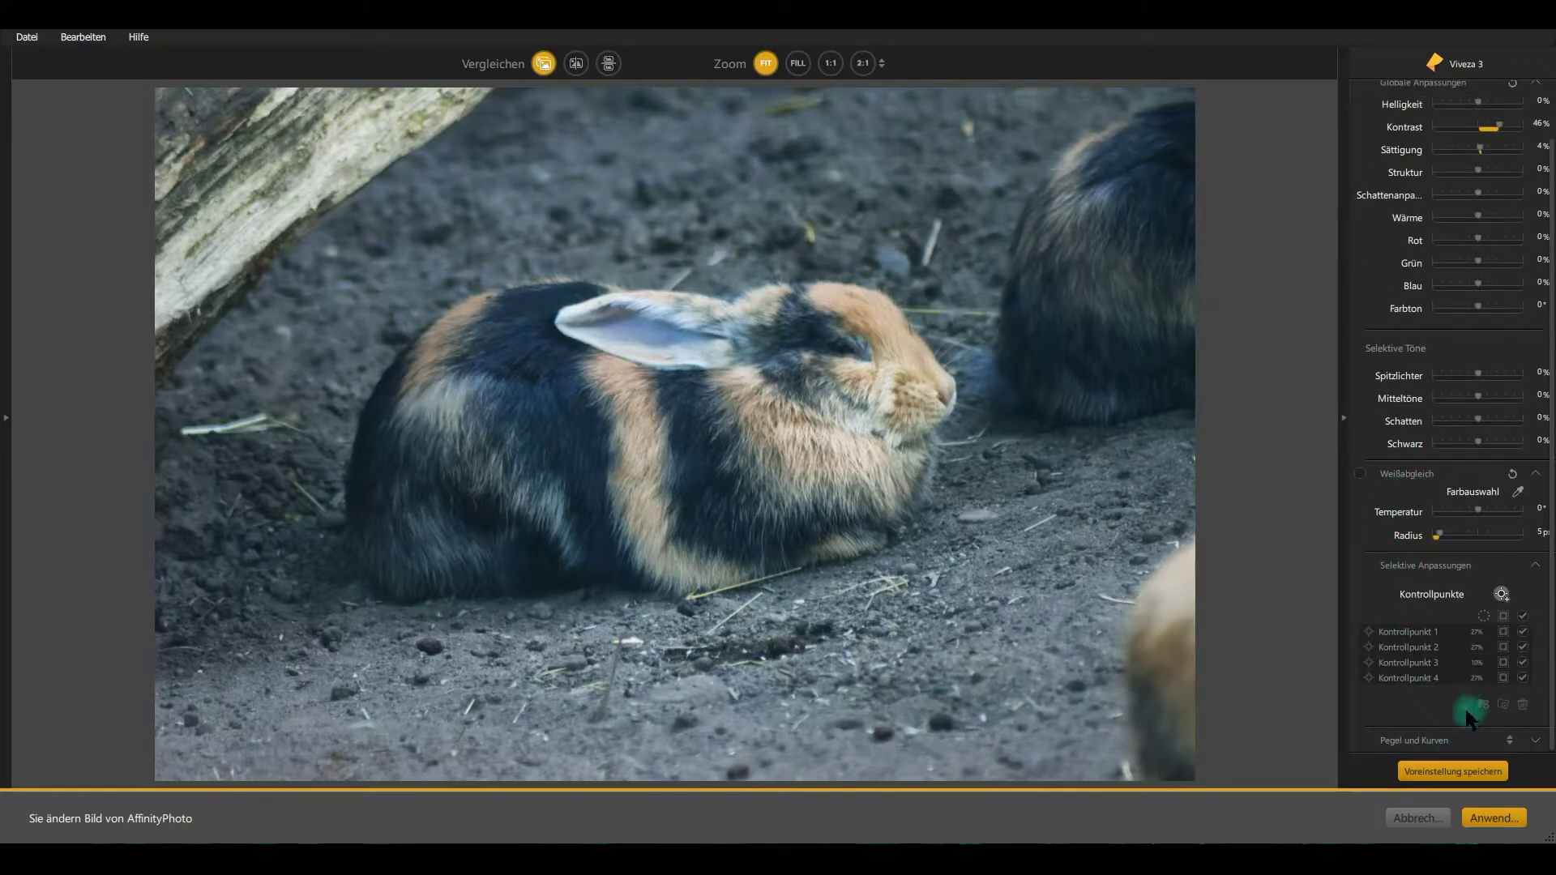
# Place a new control point on the background rabbit at top right with an enlarged radius
pyautogui.click(1500, 593)
pyautogui.click(1098, 138)
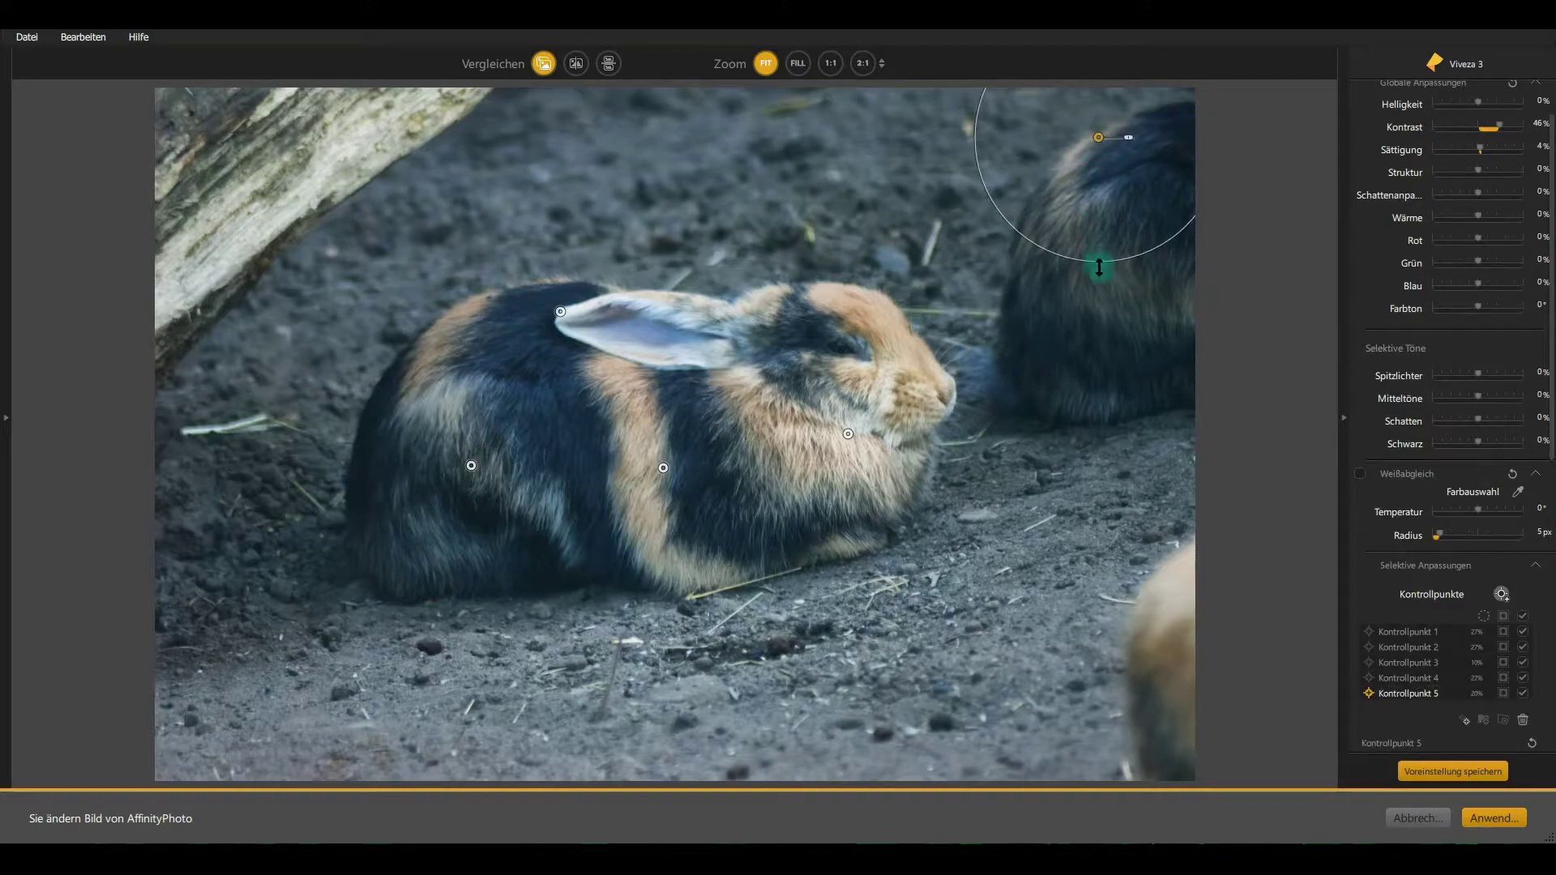
pyautogui.moveTo(1098, 250)
pyautogui.mouseDown()
pyautogui.moveTo(1133, 387)
pyautogui.moveTo(1126, 357)
pyautogui.mouseUp()
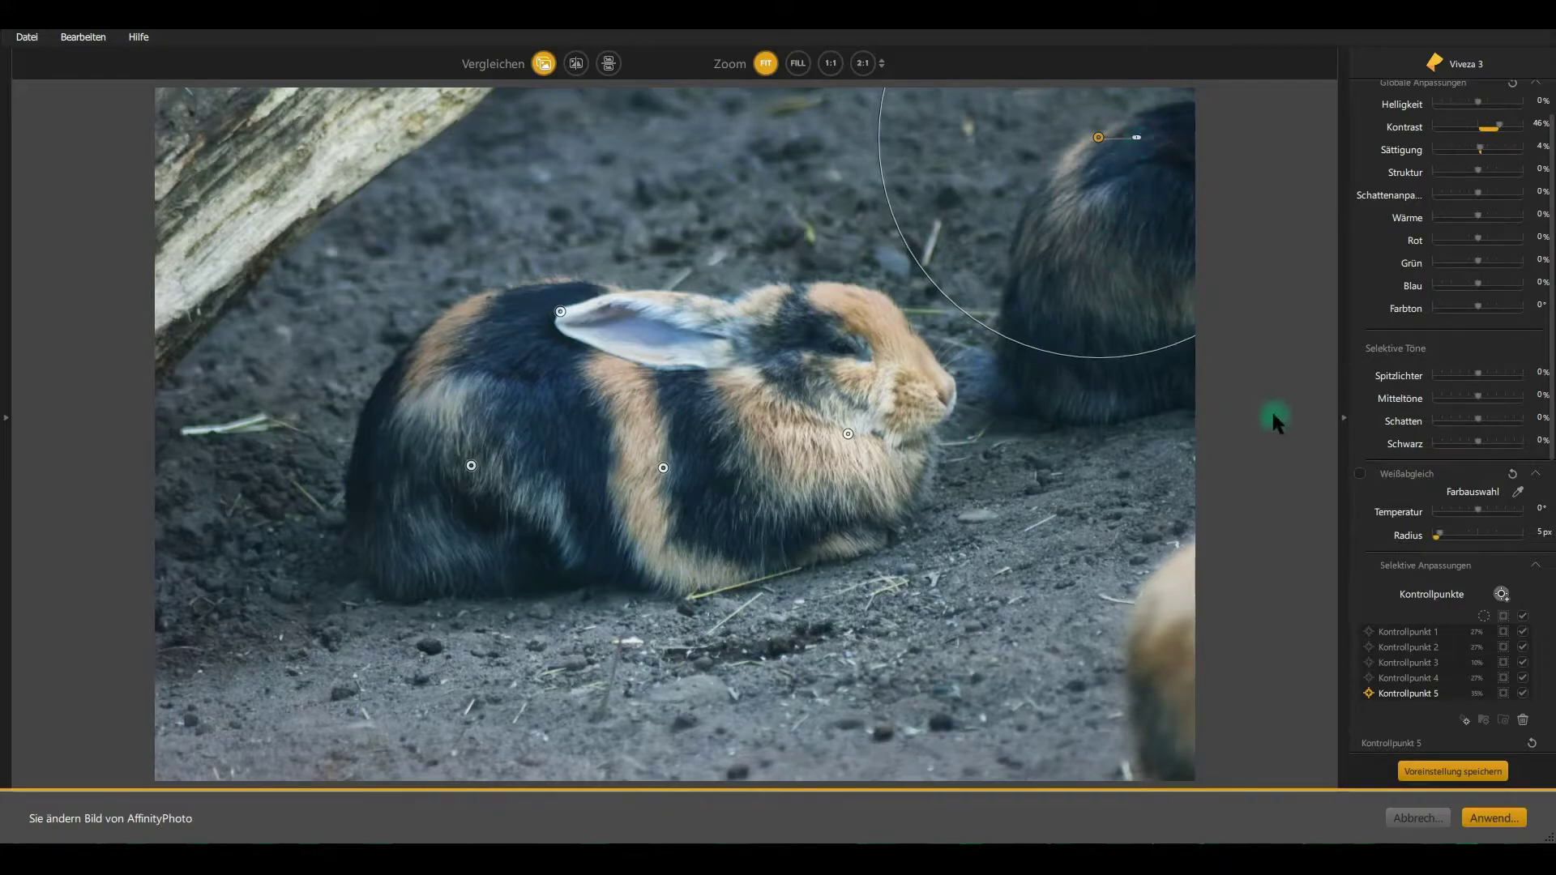
# Darken the new point's area by setting Helligkeit to -31%
pyautogui.scroll(-8, 1360, 474)
pyautogui.scroll(-3, 1371, 502)
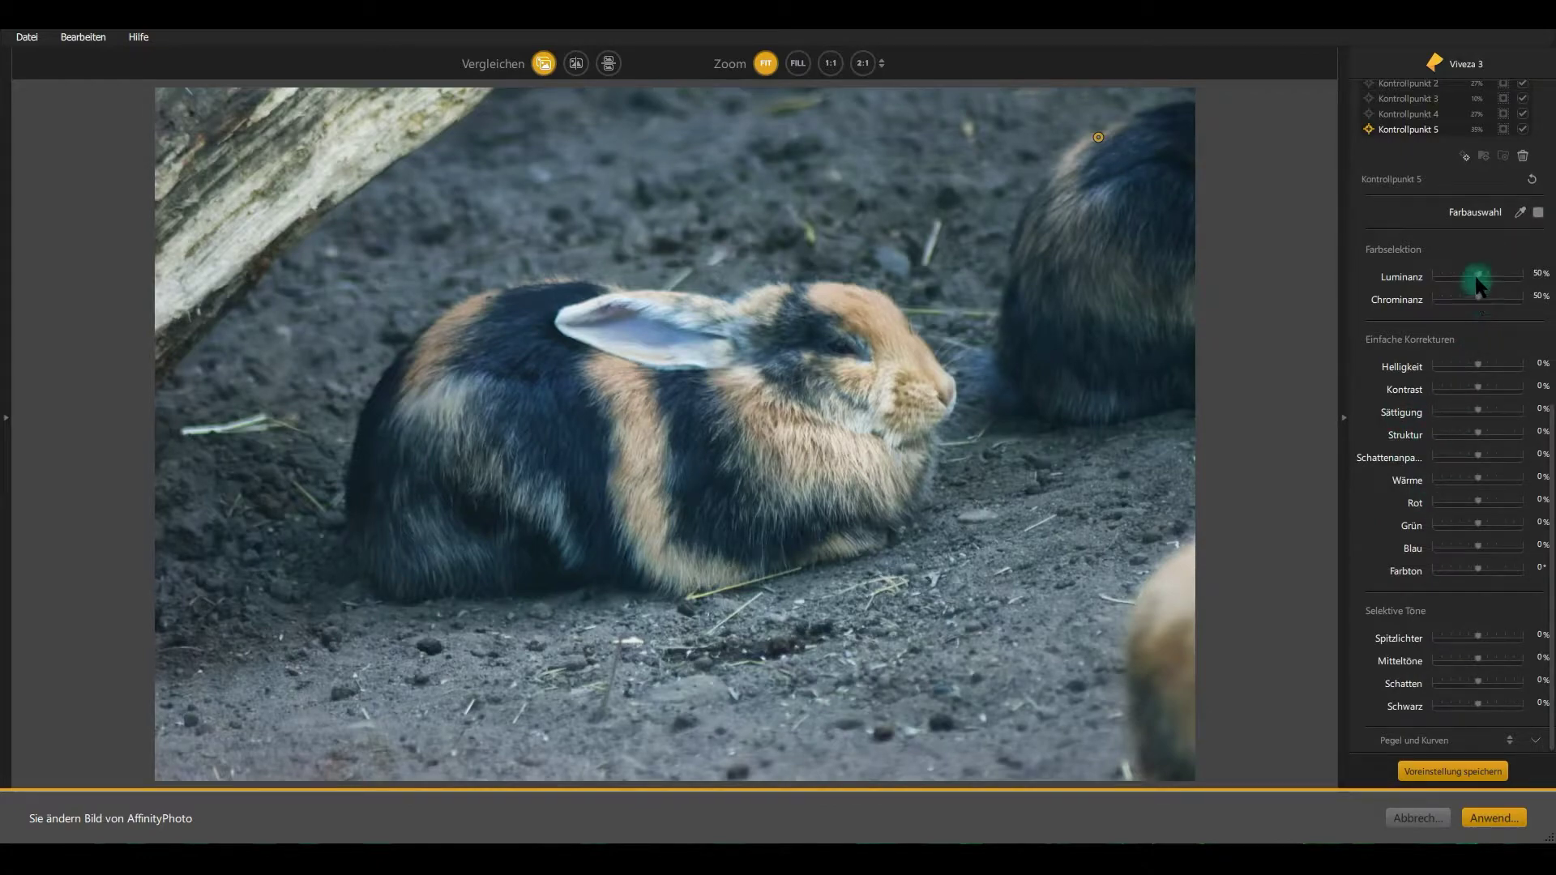
pyautogui.moveTo(1476, 281)
pyautogui.mouseDown()
pyautogui.moveTo(1463, 280)
pyautogui.moveTo(1477, 277)
pyautogui.moveTo(1479, 304)
pyautogui.mouseUp()
pyautogui.moveTo(1478, 364); pyautogui.dragTo(1457, 369)
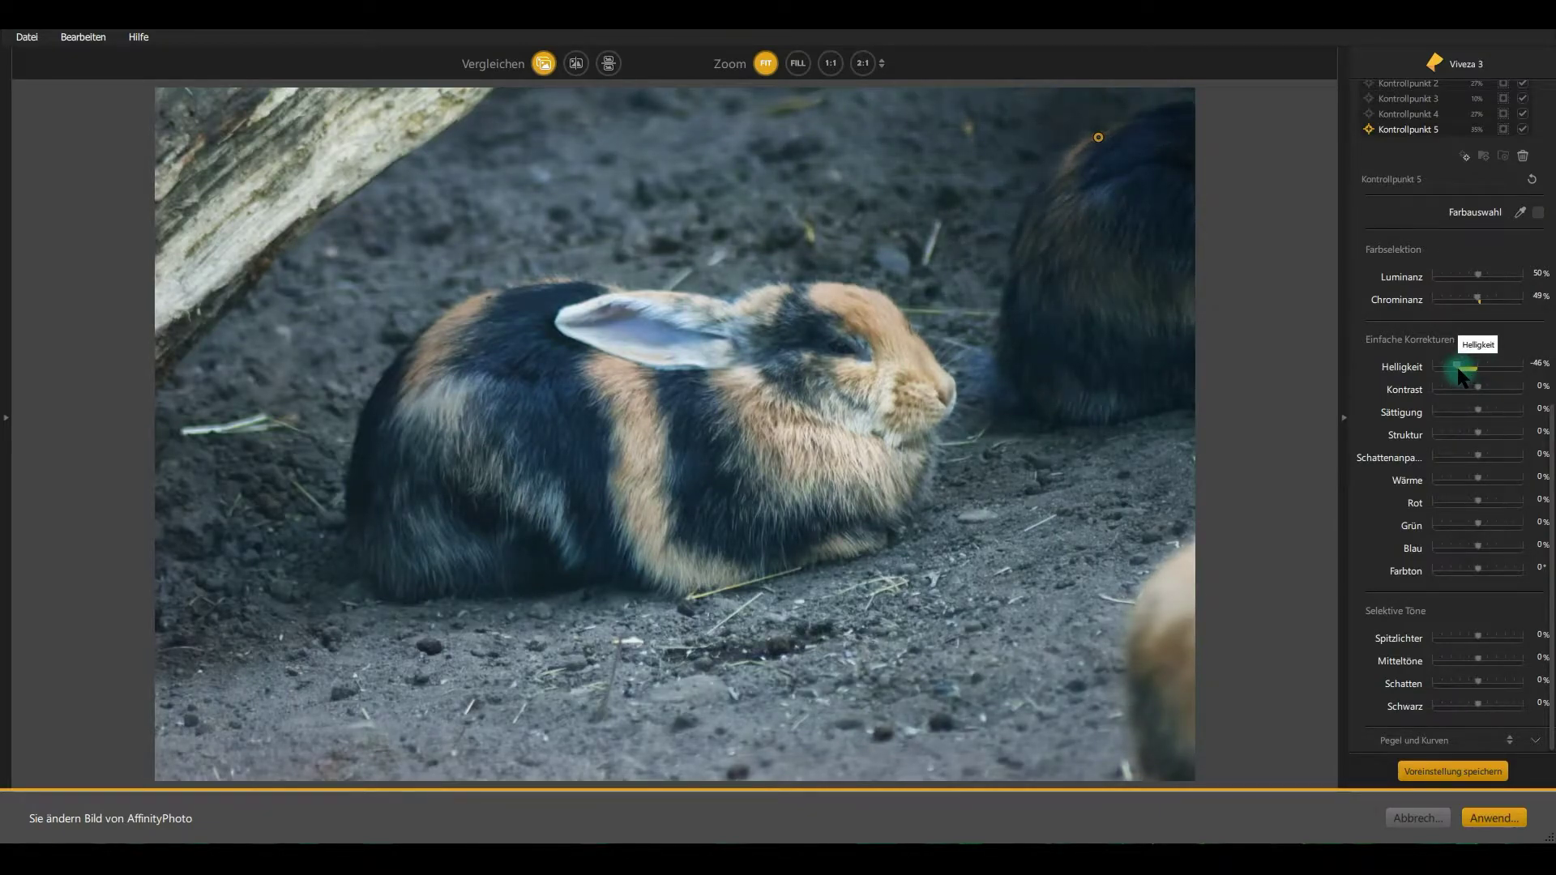
pyautogui.moveTo(1457, 368); pyautogui.dragTo(1466, 366)
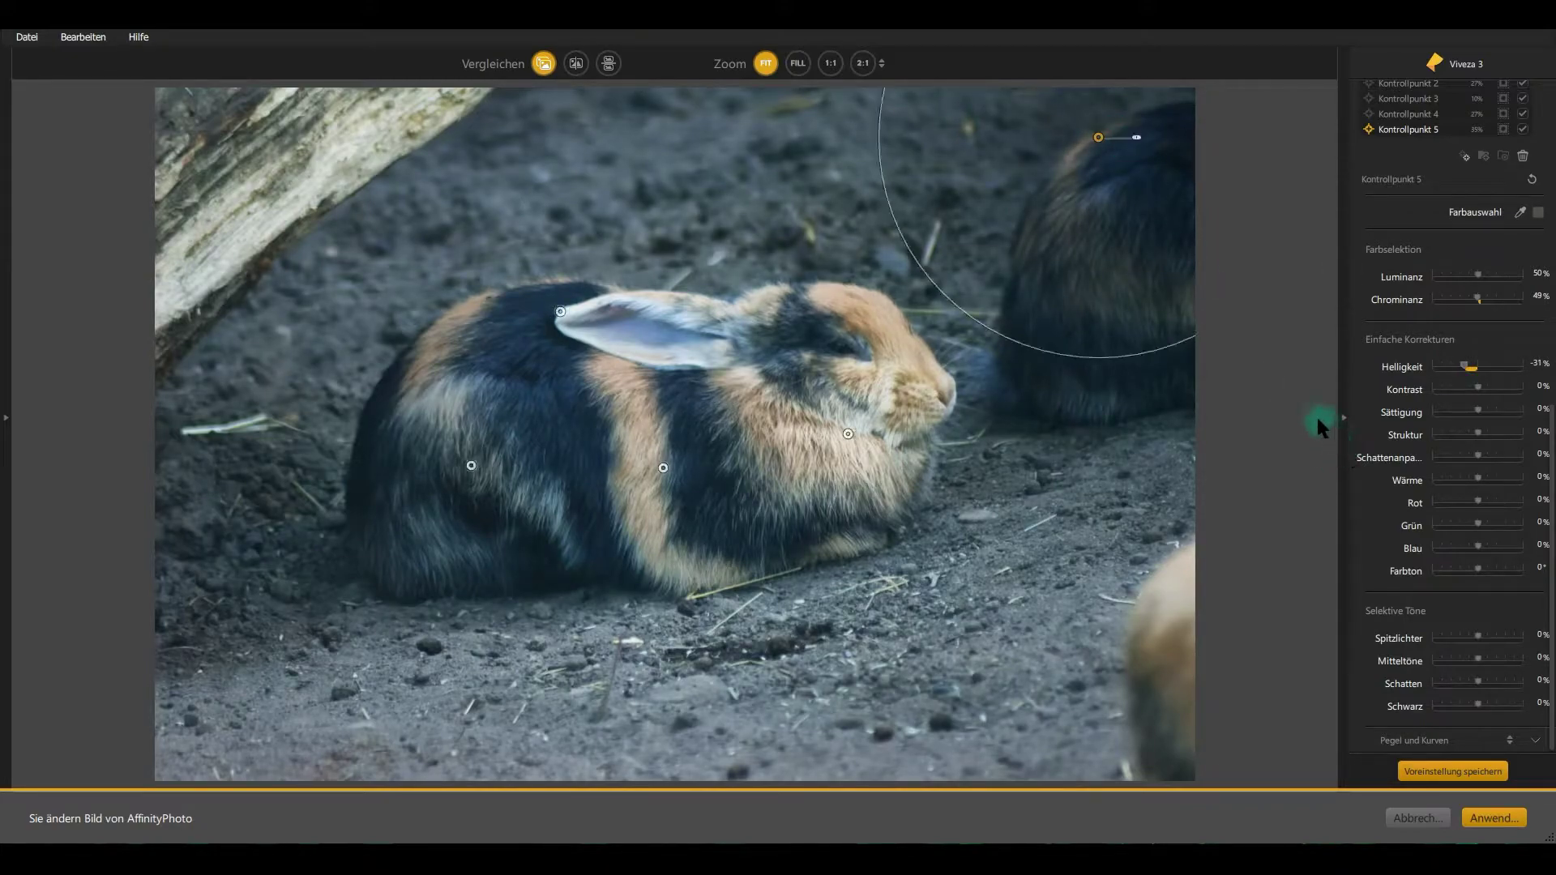
pyautogui.scroll(5, 1401, 377)
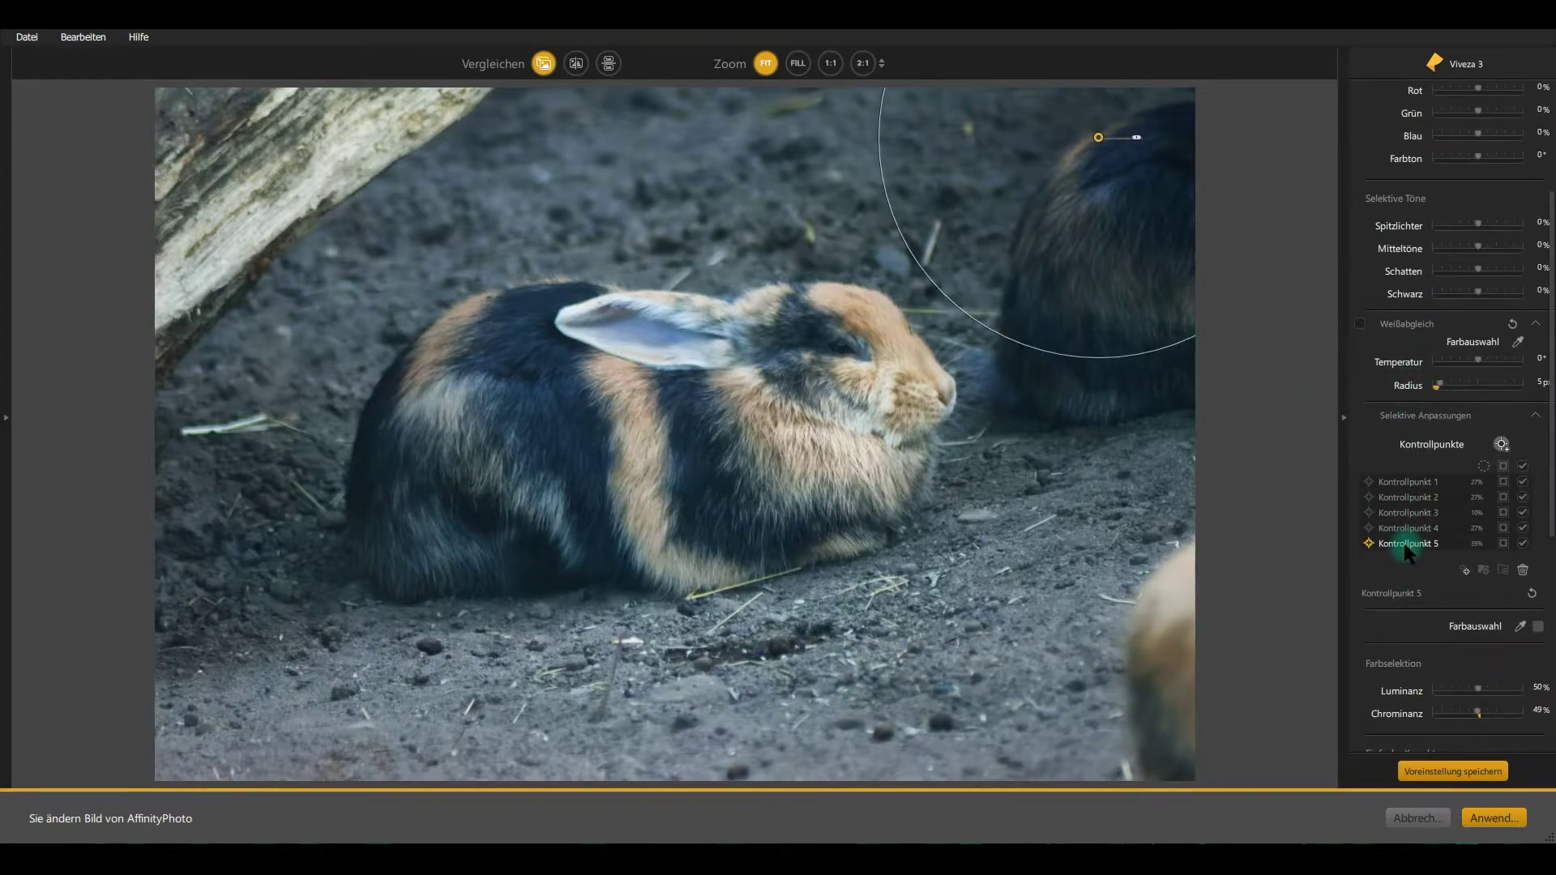
# Rename Kontrollpunkt 5 to HG, correcting the mistyped name
pyautogui.doubleClick(1408, 544)
pyautogui.write('HD')
pyautogui.press('Return')
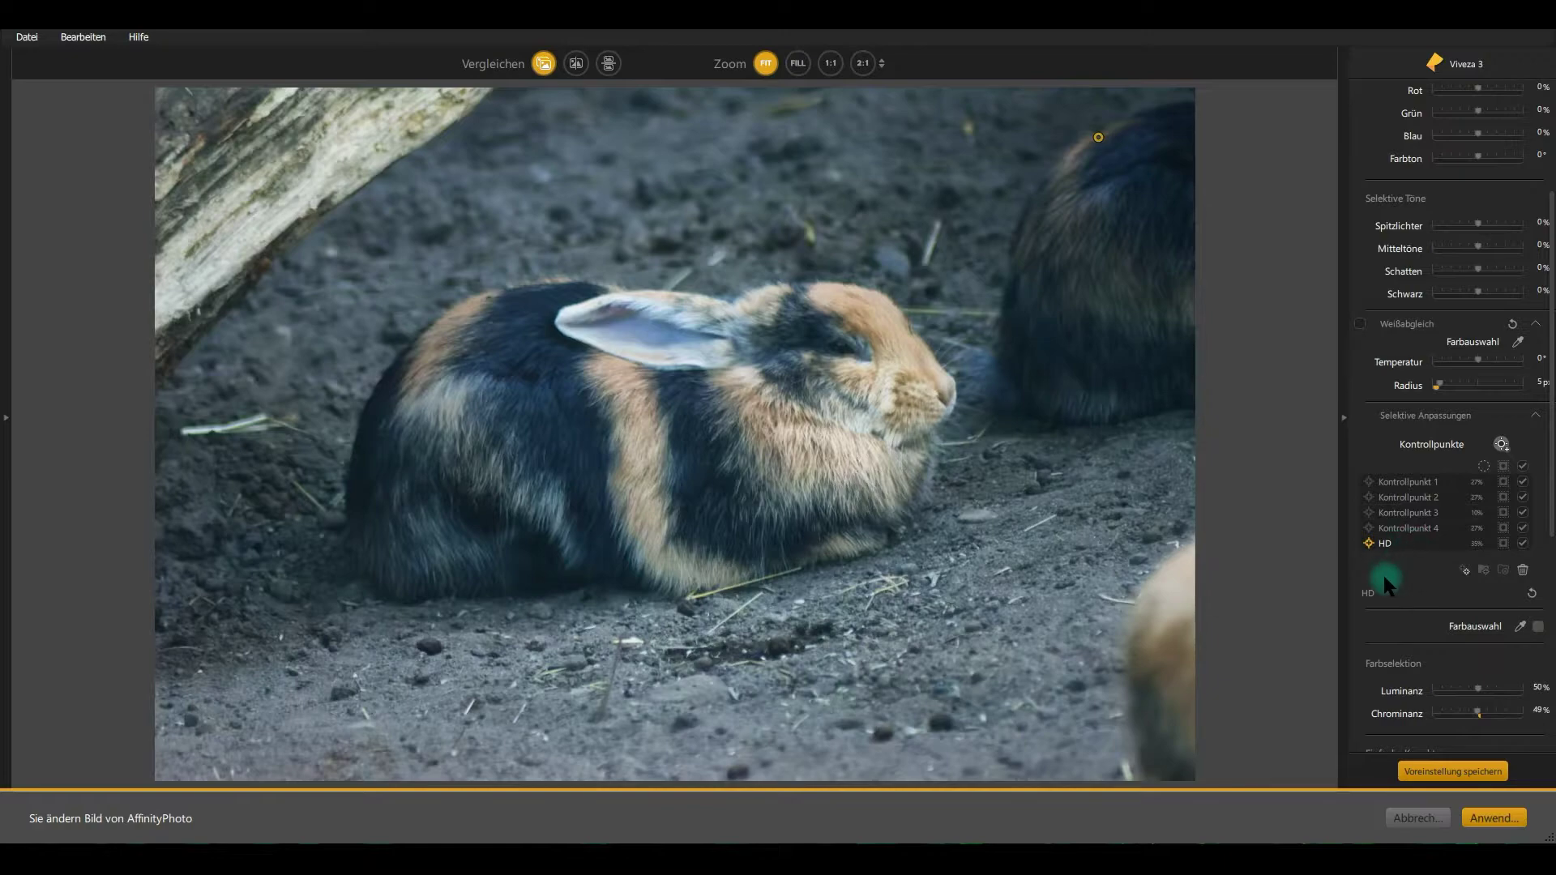
pyautogui.click(1392, 538)
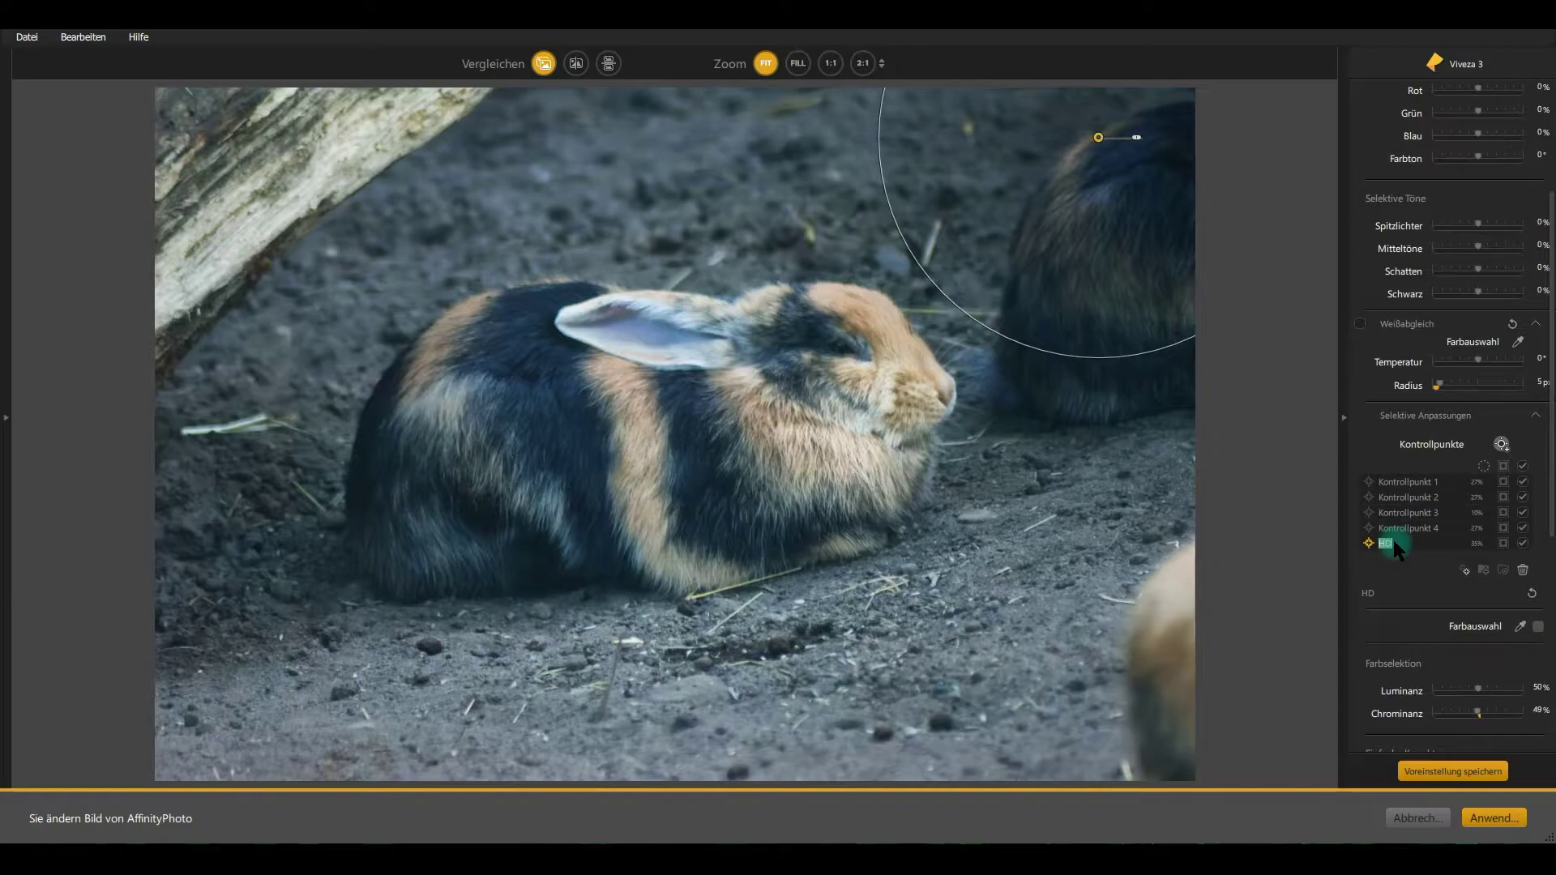
pyautogui.press('BackSpace')
pyautogui.write('G')
pyautogui.press('Return')
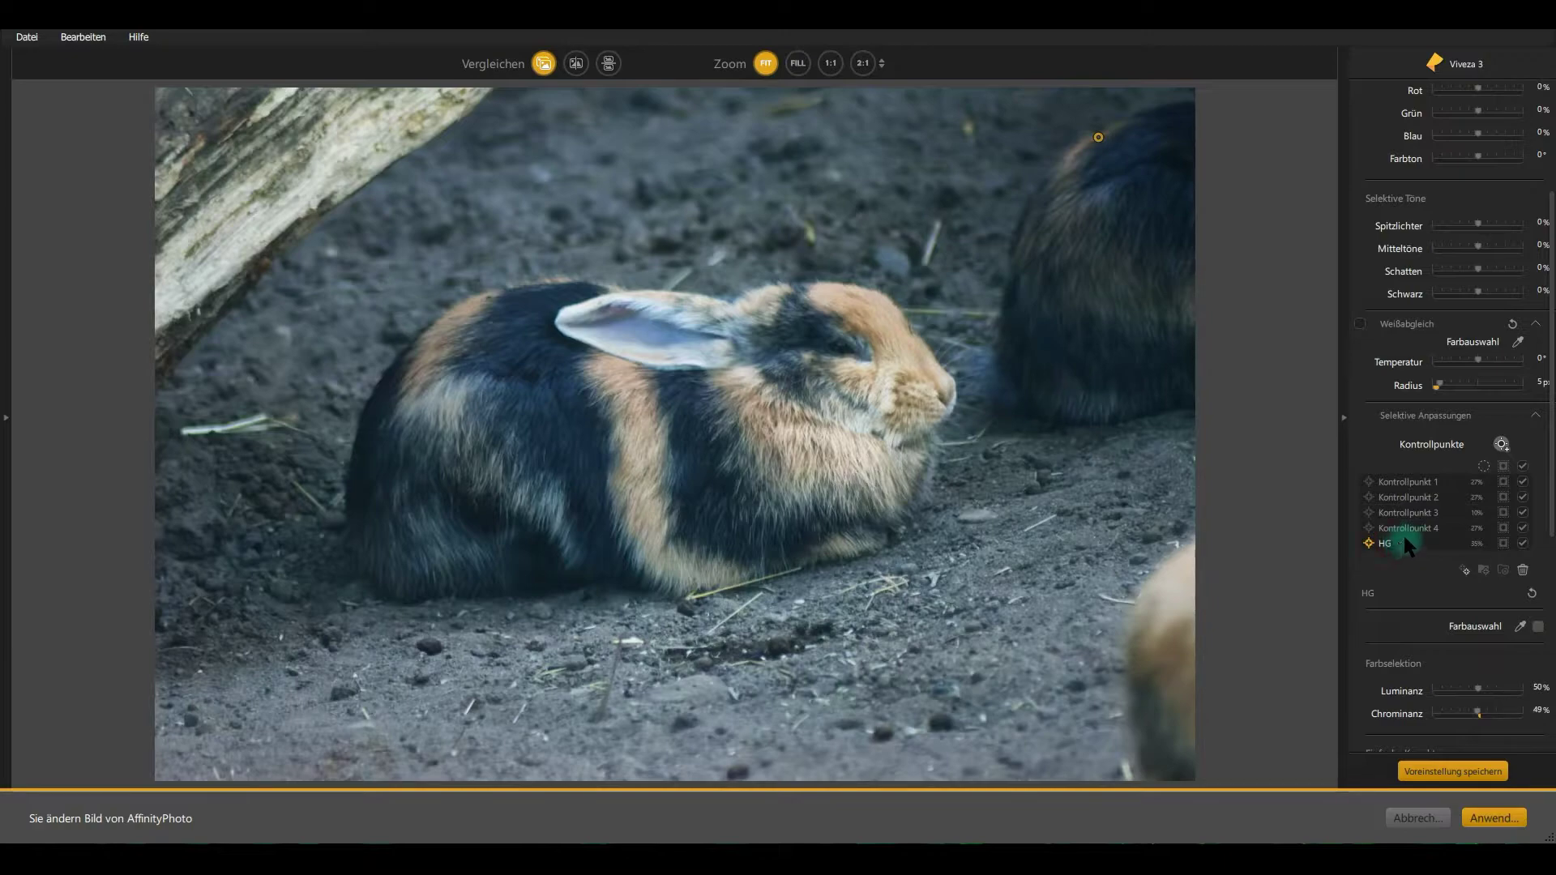
pyautogui.click(1405, 545)
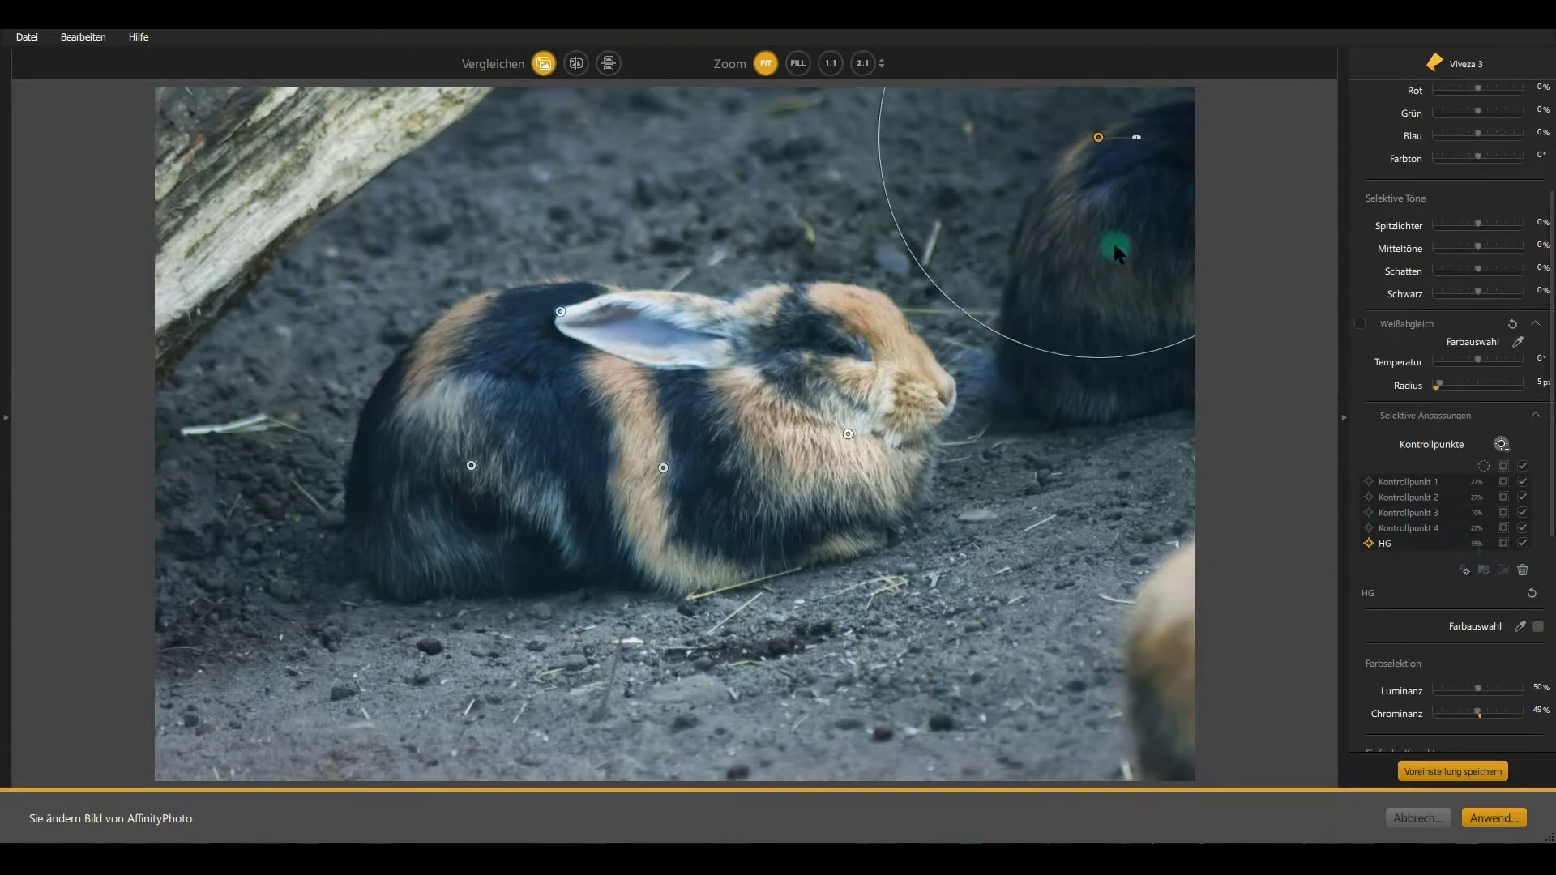
# Add a sixth control point on the ground right of the rabbit's nose
pyautogui.click(1461, 572)
pyautogui.click(1122, 162)
pyautogui.moveTo(1122, 164)
pyautogui.mouseDown()
pyautogui.moveTo(834, 165)
pyautogui.moveTo(909, 156)
pyautogui.moveTo(840, 153)
pyautogui.moveTo(858, 157)
pyautogui.moveTo(1000, 382)
pyautogui.moveTo(983, 365)
pyautogui.moveTo(1166, 455)
pyautogui.moveTo(1133, 444)
pyautogui.mouseUp()
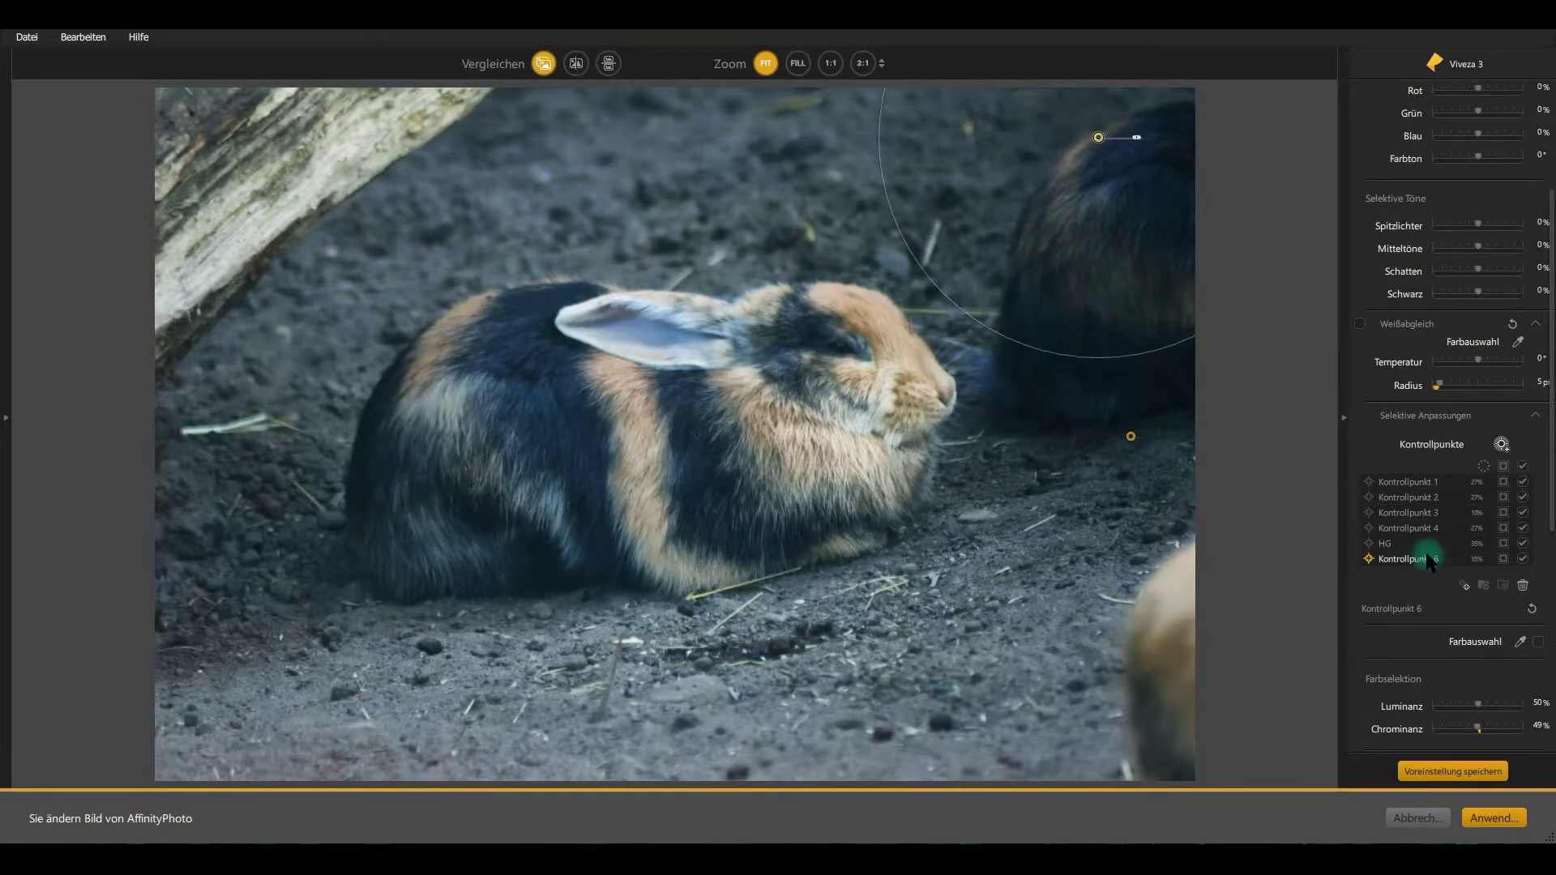
# View the point mask and nudge the HG point over the background rabbit
pyautogui.click(1501, 560)
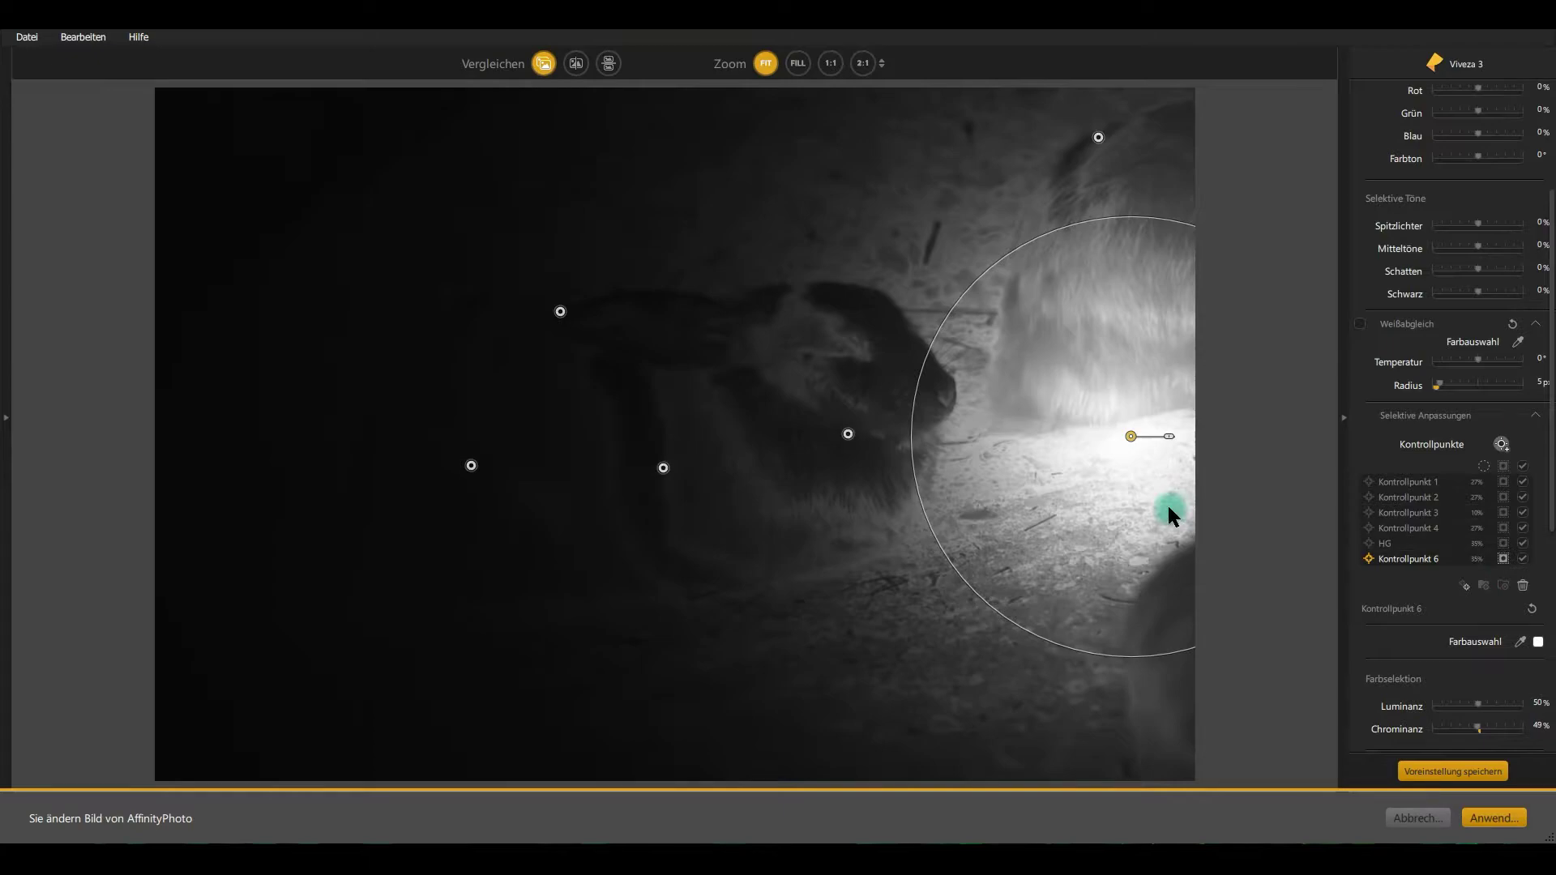
pyautogui.click(1098, 137)
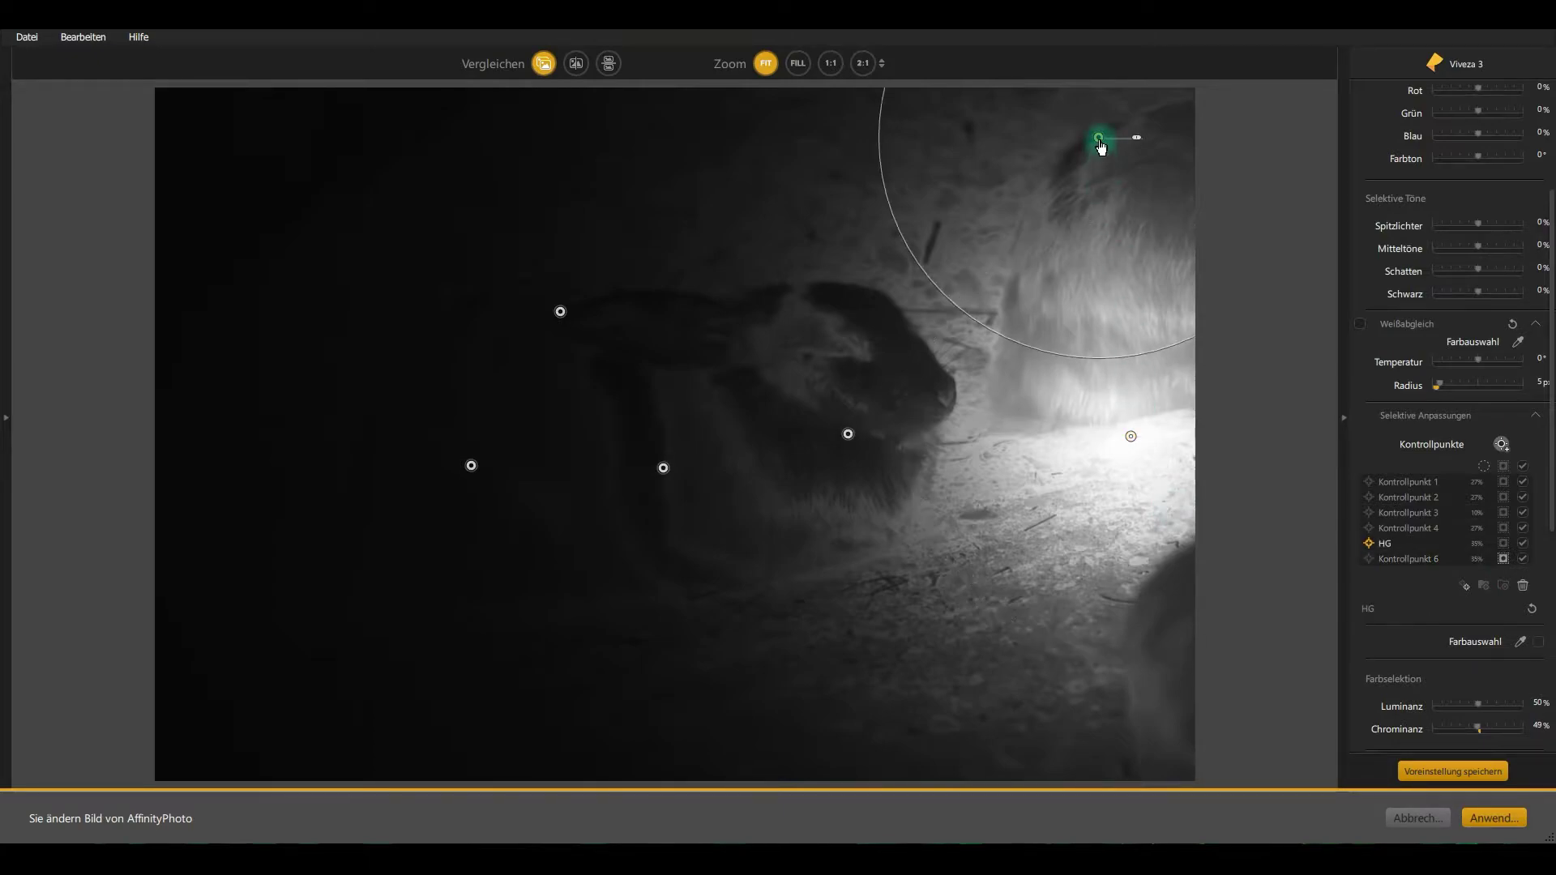
pyautogui.moveTo(1099, 139); pyautogui.dragTo(1119, 142)
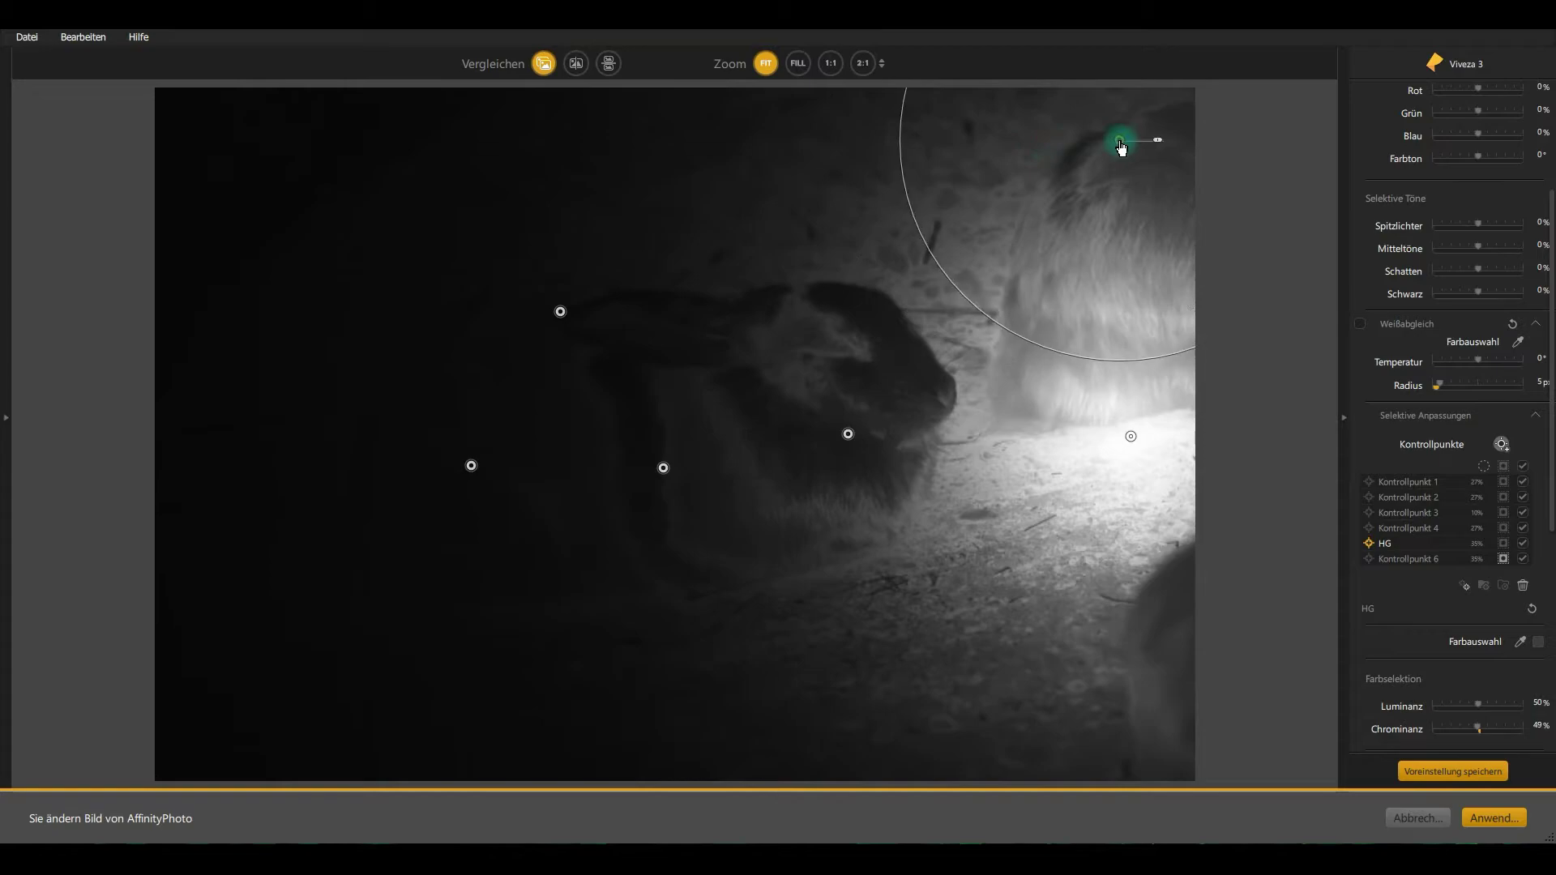
pyautogui.click(1404, 560)
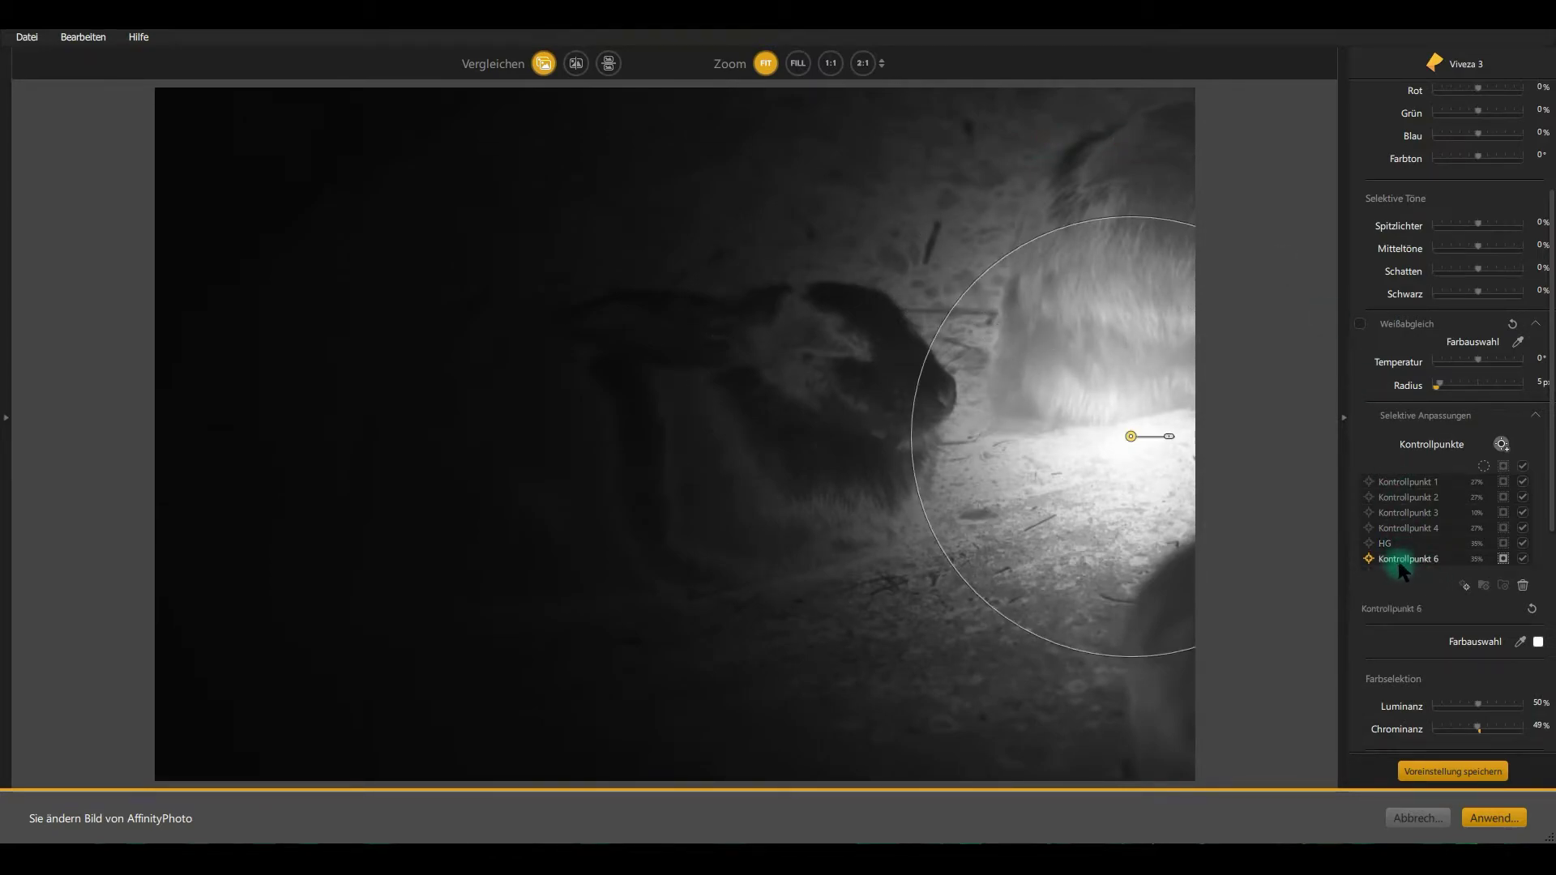
pyautogui.click(1118, 140)
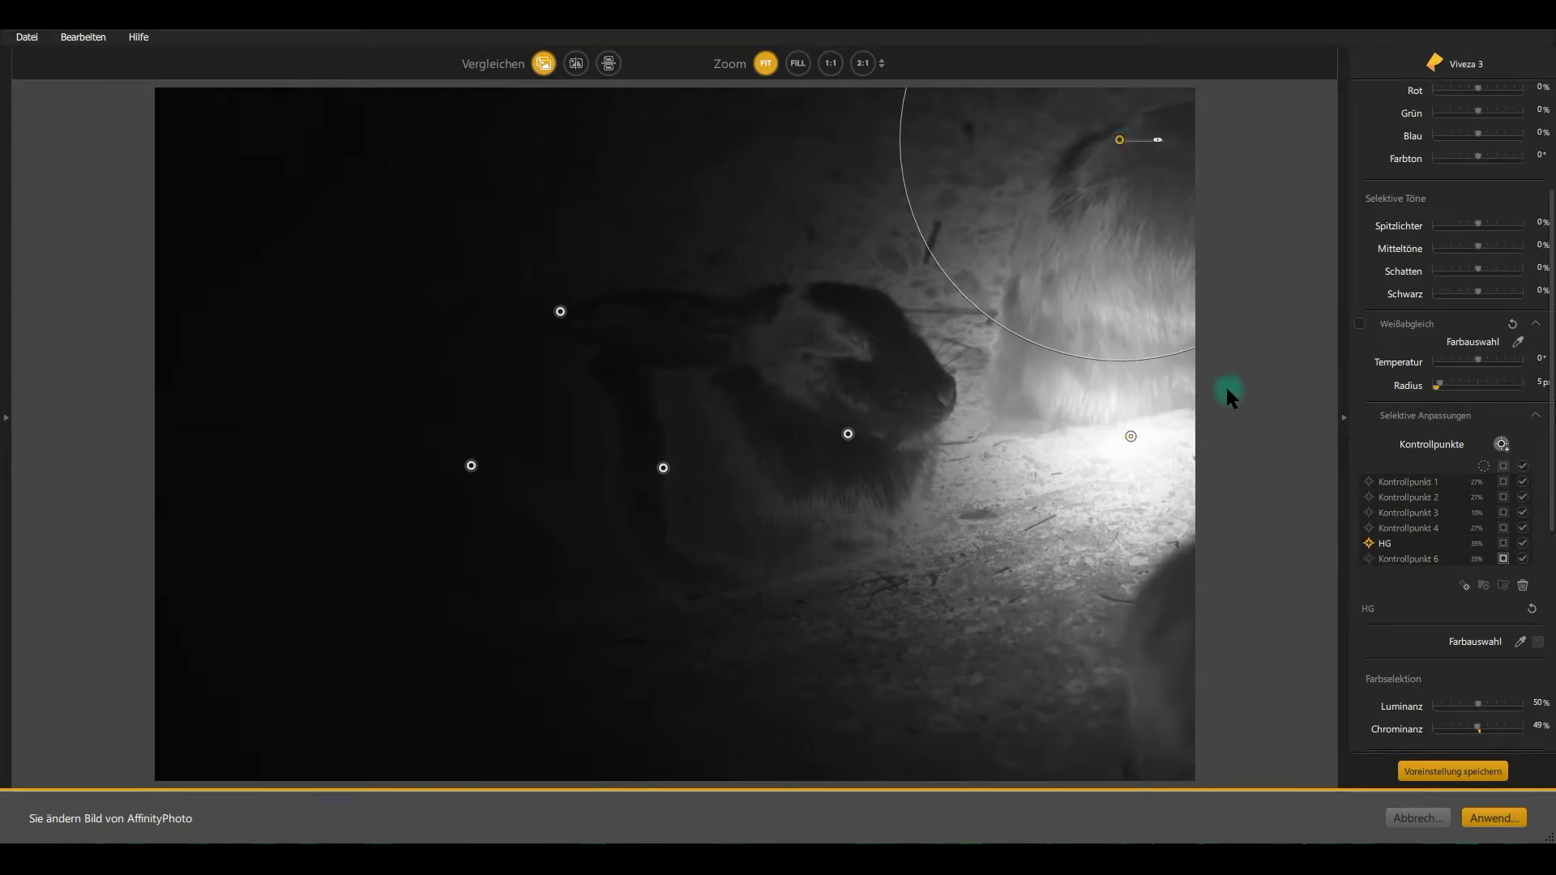
pyautogui.click(1381, 549)
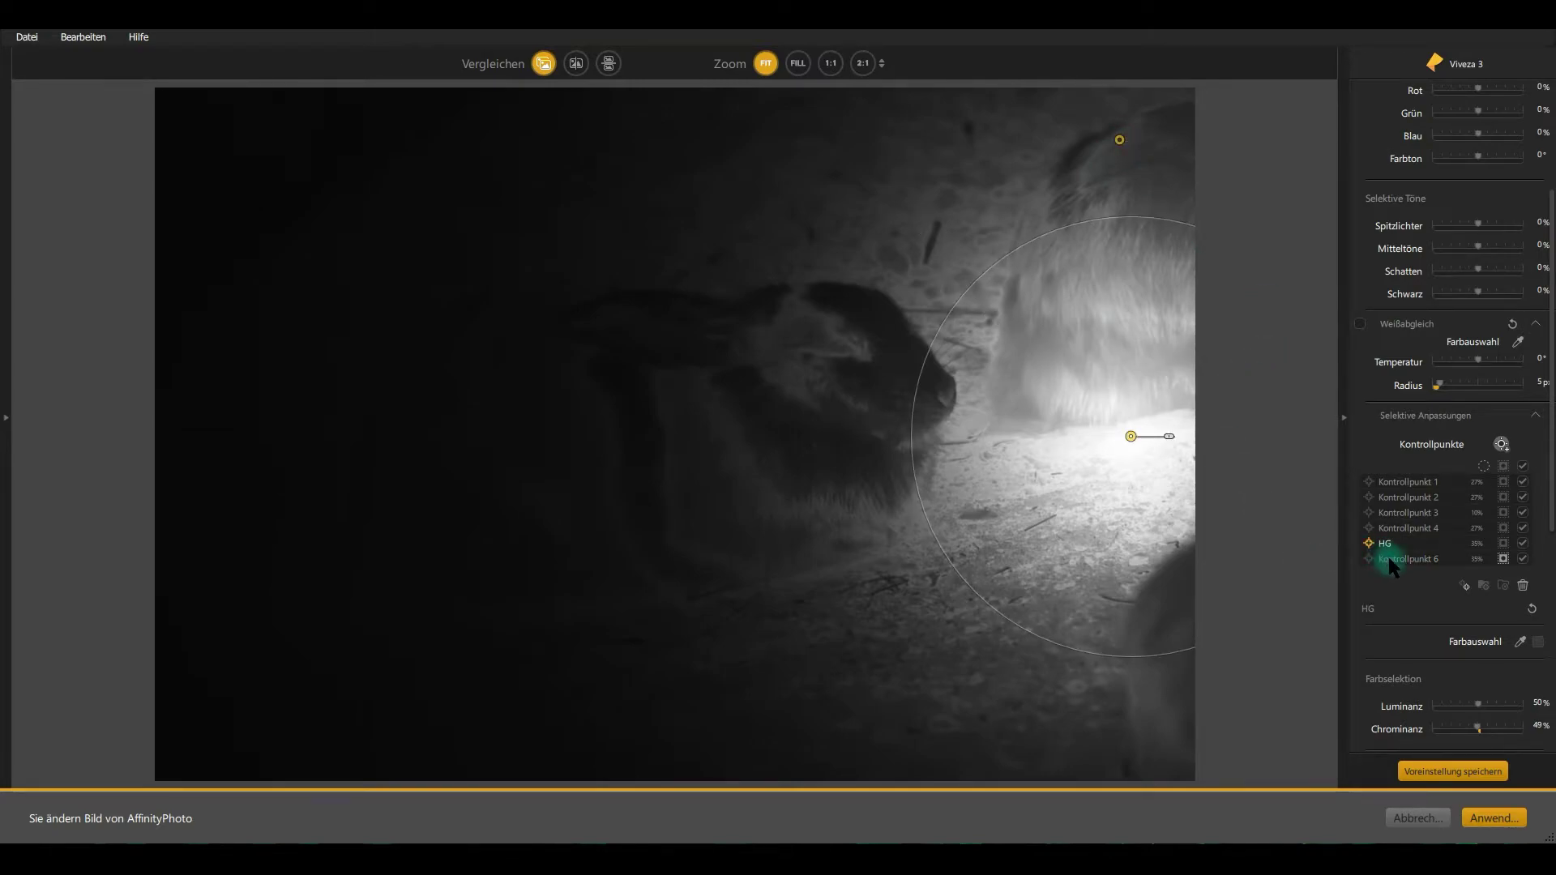
pyautogui.click(1387, 558)
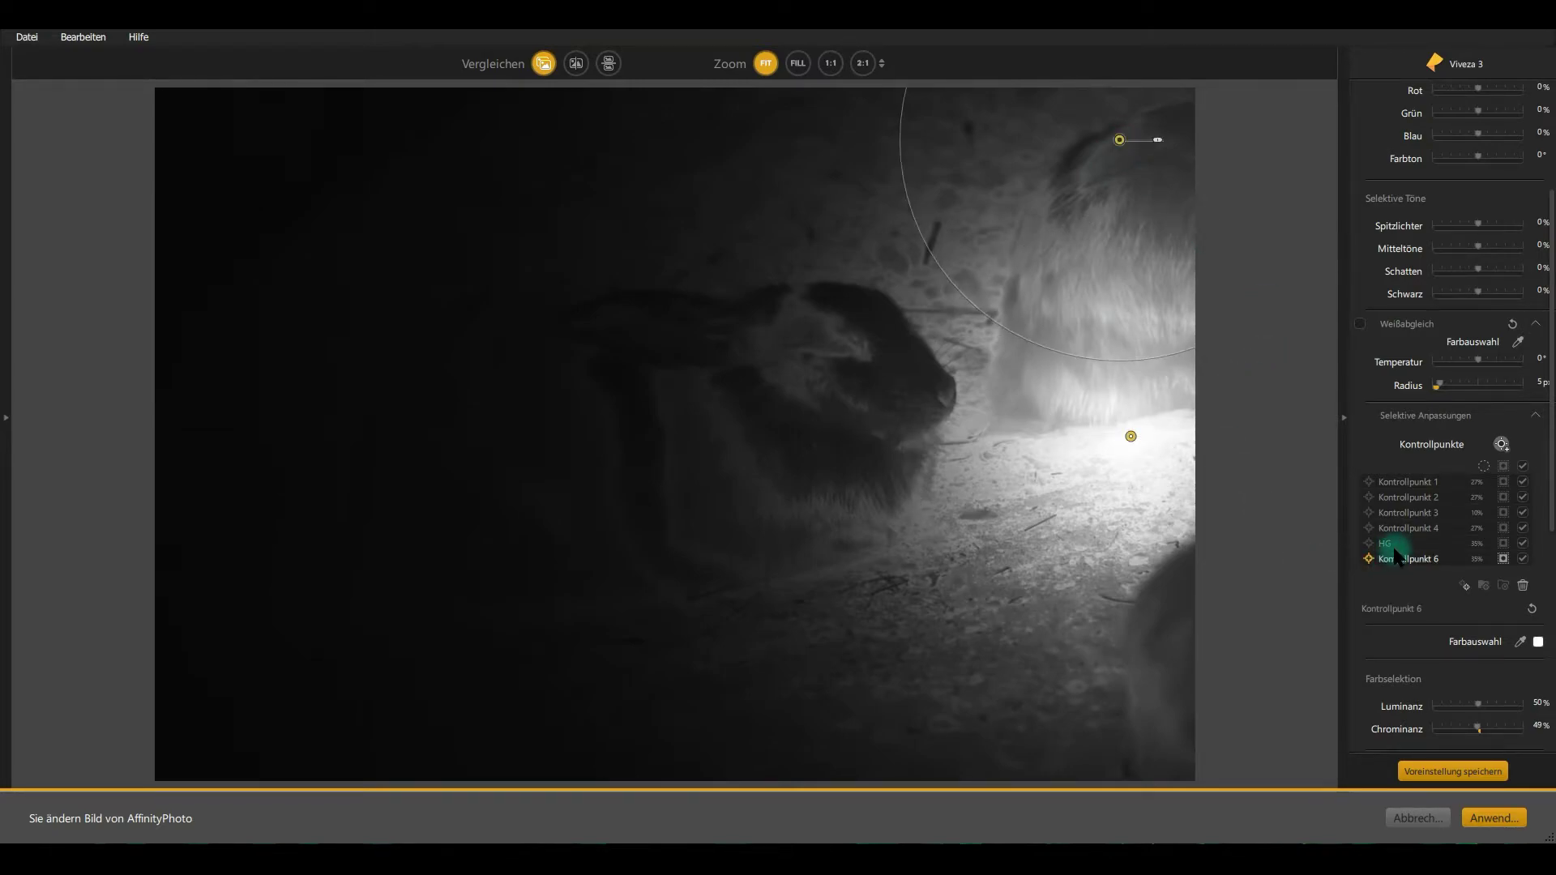
# Duplicate the sixth control point and move the copy onto the bright lower-right floor
pyautogui.click(1117, 466)
pyautogui.click(1119, 140)
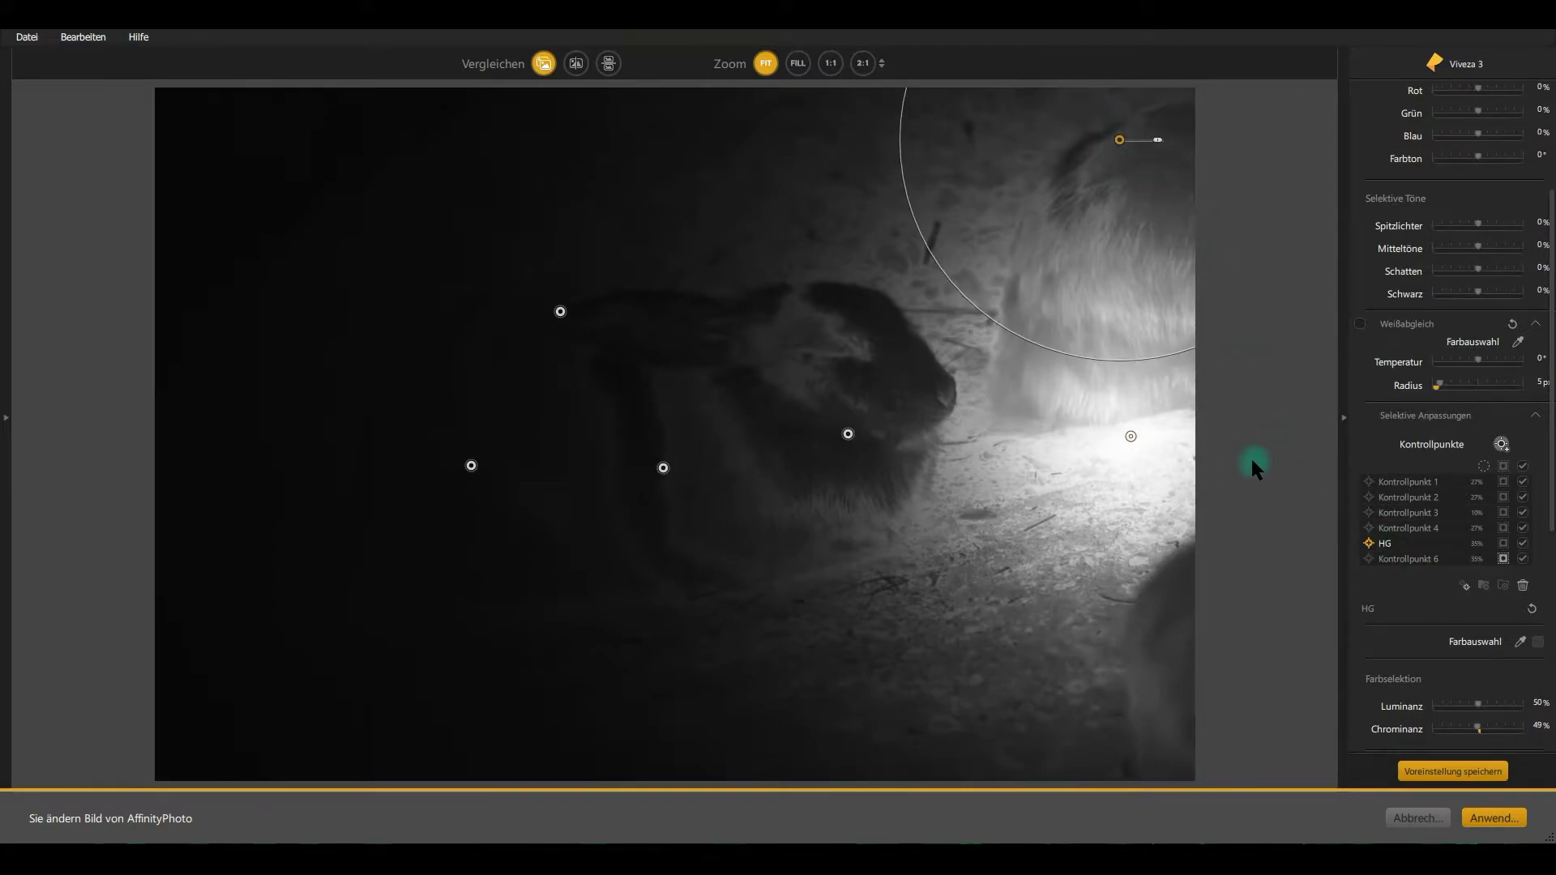
pyautogui.click(1132, 436)
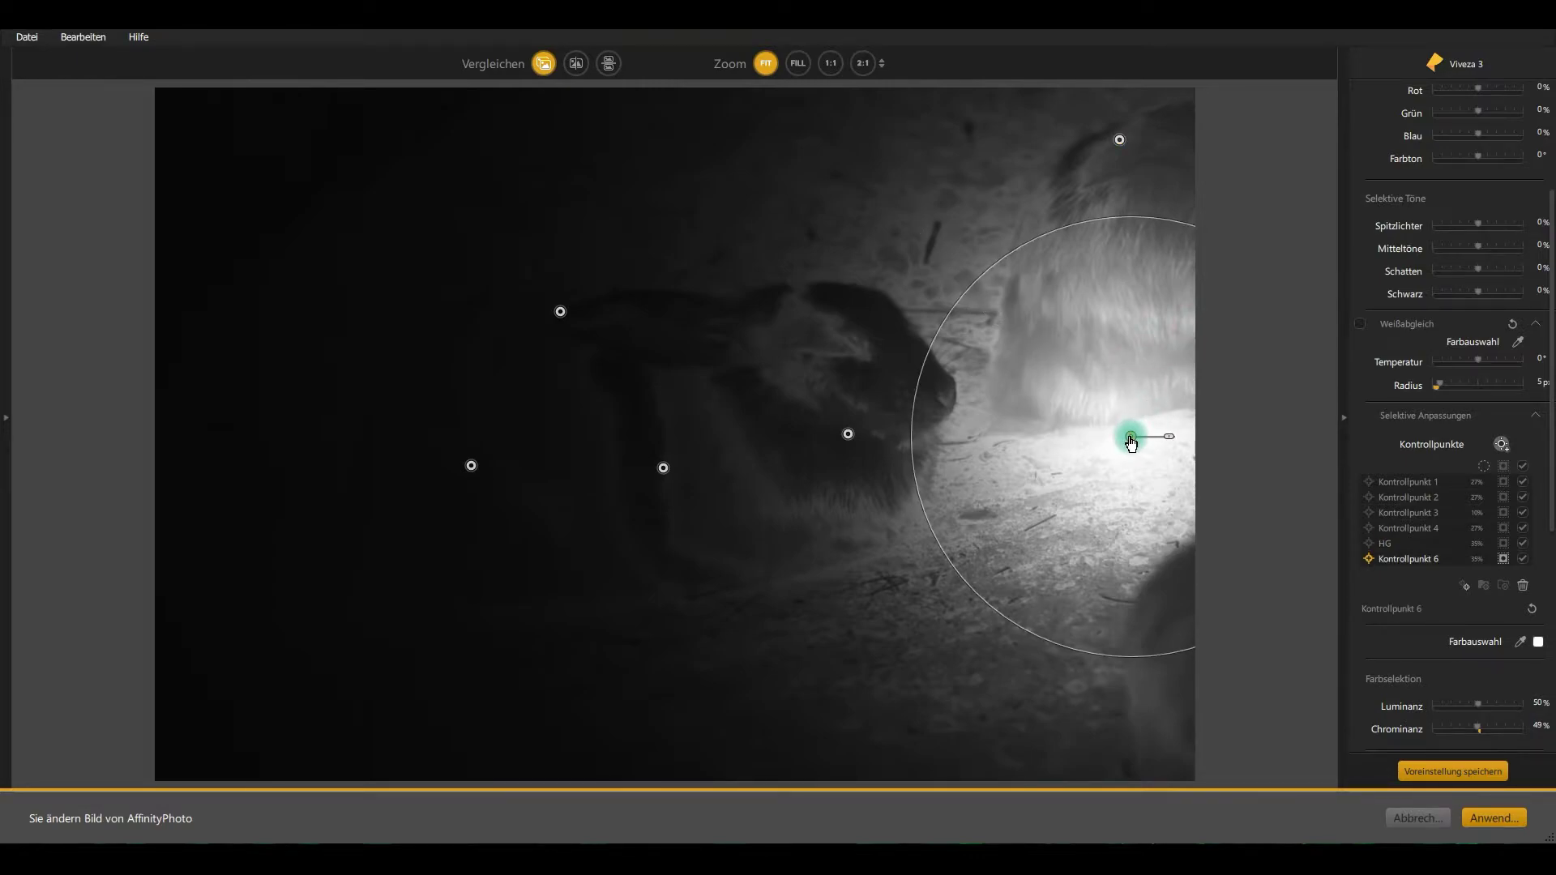
pyautogui.click(1465, 585)
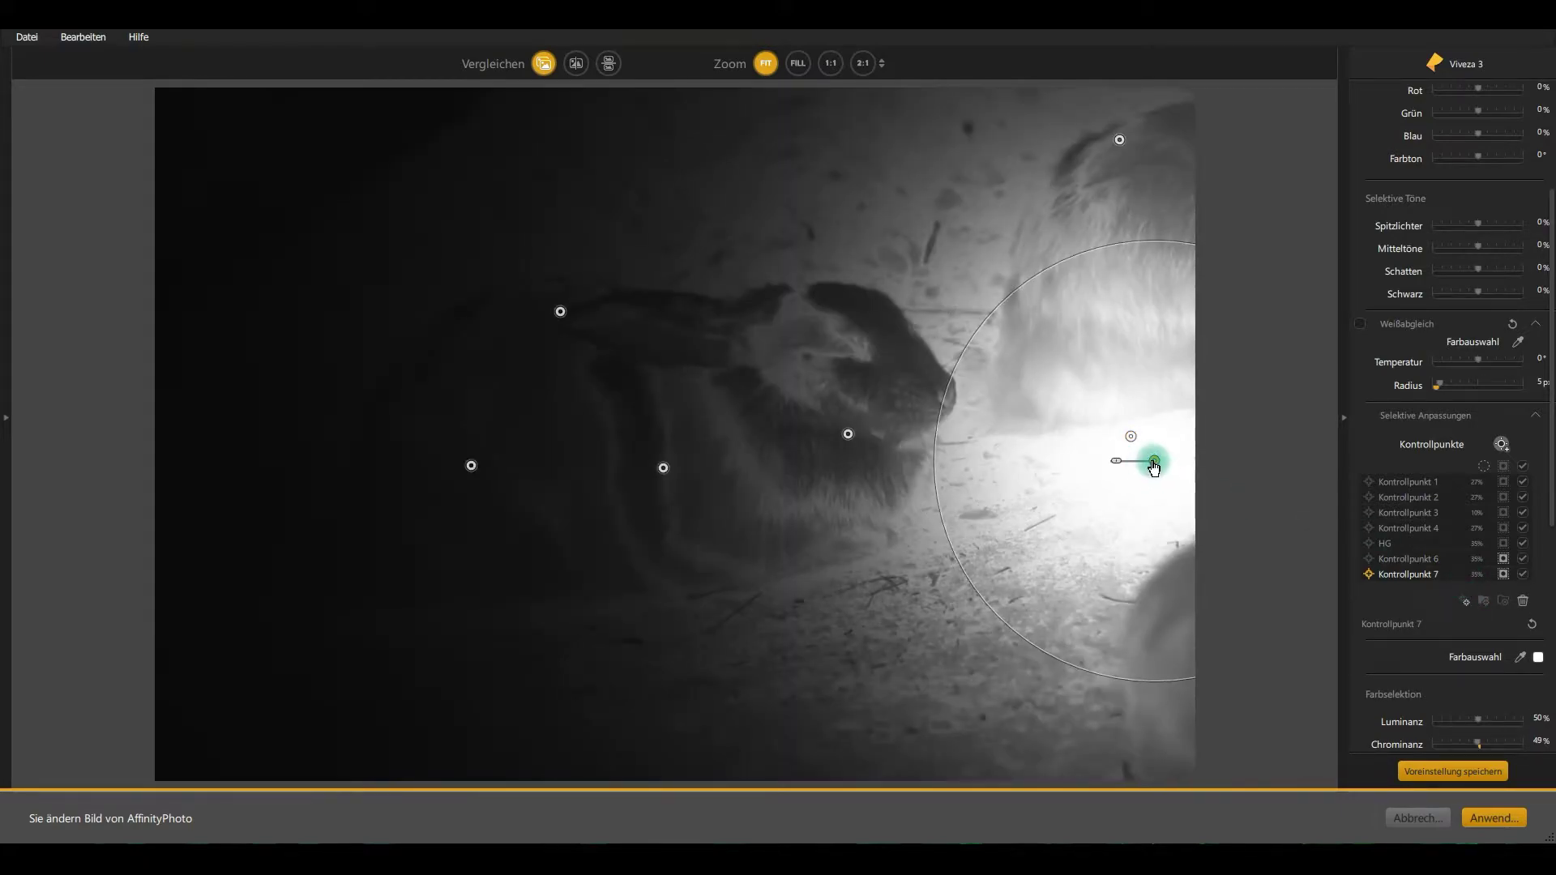
pyautogui.moveTo(1153, 460)
pyautogui.mouseDown()
pyautogui.moveTo(1082, 557)
pyautogui.moveTo(1050, 679)
pyautogui.mouseUp()
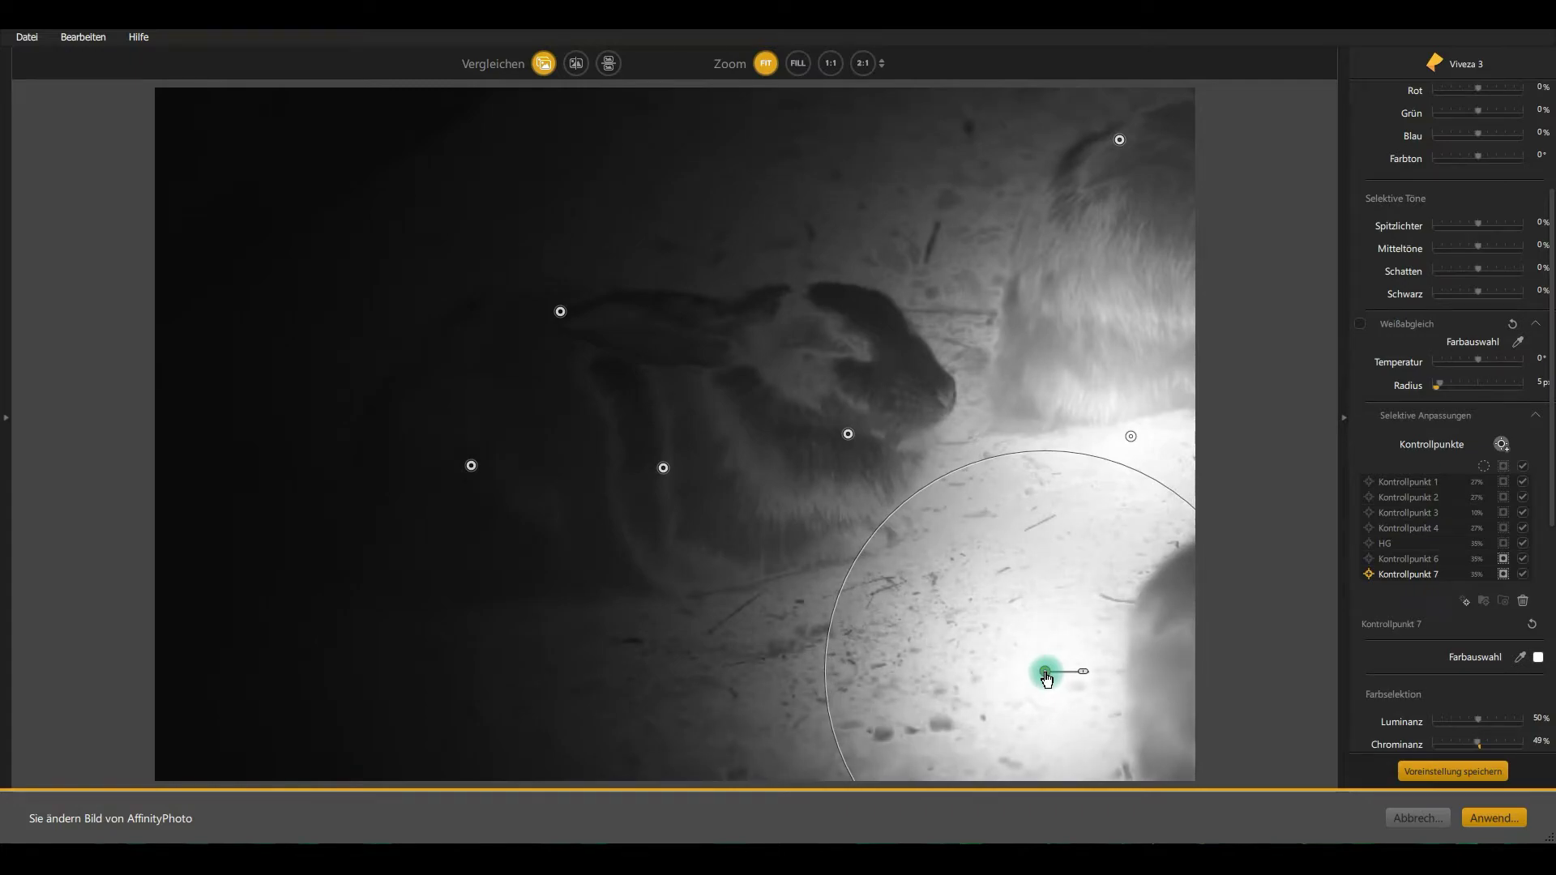
# Duplicate control points 8–11 onto the floor below the rabbit, lower-left floor, left edge and upper-left ground
pyautogui.click(1463, 602)
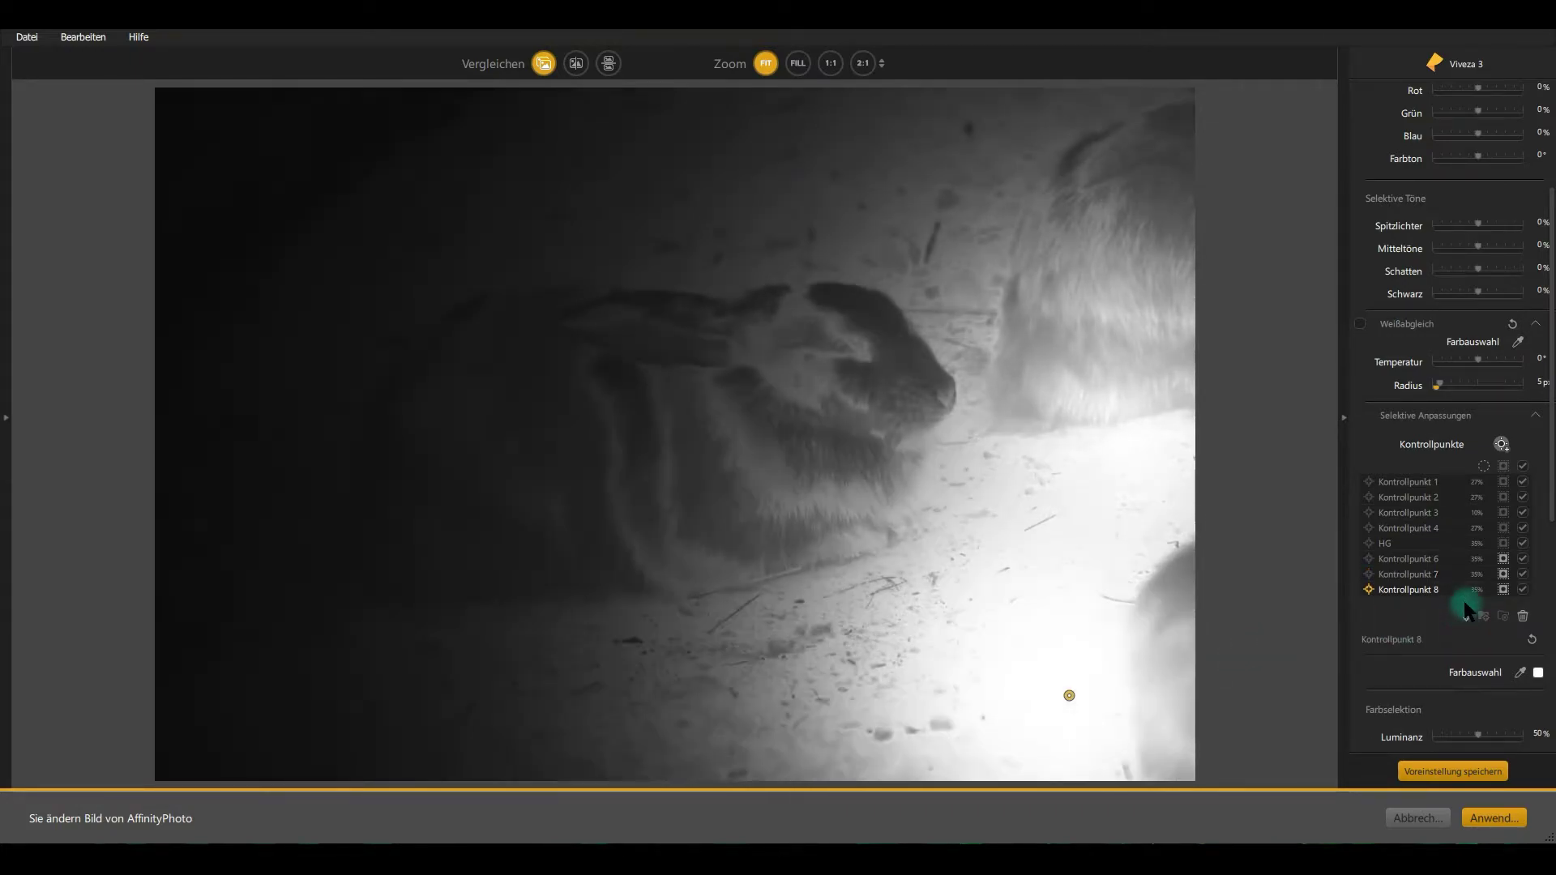
pyautogui.moveTo(1081, 691)
pyautogui.mouseDown()
pyautogui.moveTo(713, 731)
pyautogui.moveTo(800, 693)
pyautogui.moveTo(756, 702)
pyautogui.mouseUp()
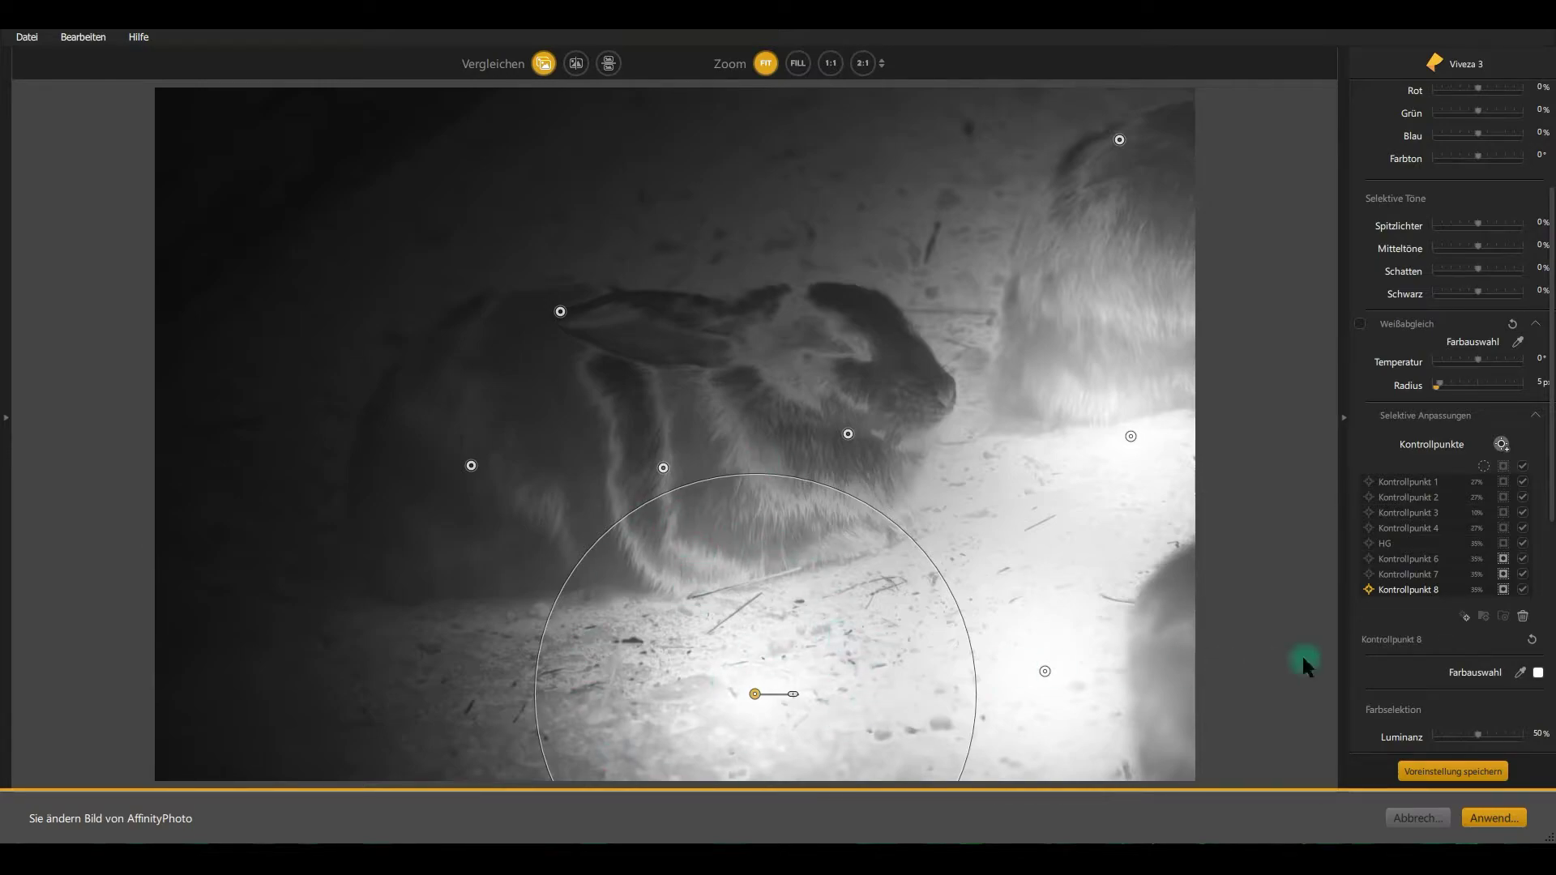
pyautogui.click(1466, 616)
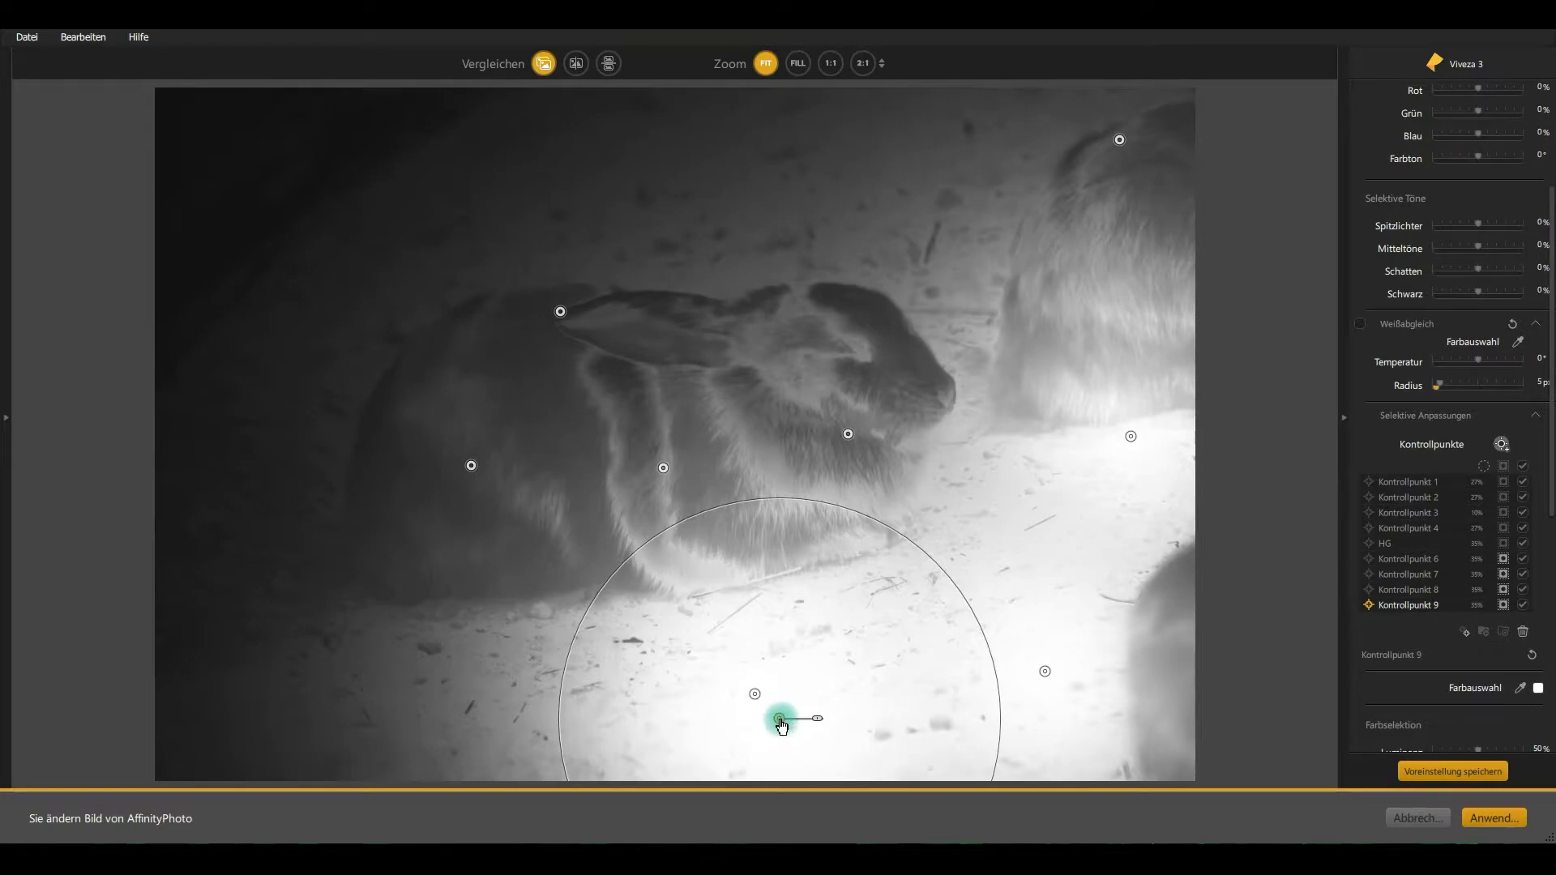
pyautogui.moveTo(779, 715); pyautogui.dragTo(410, 730)
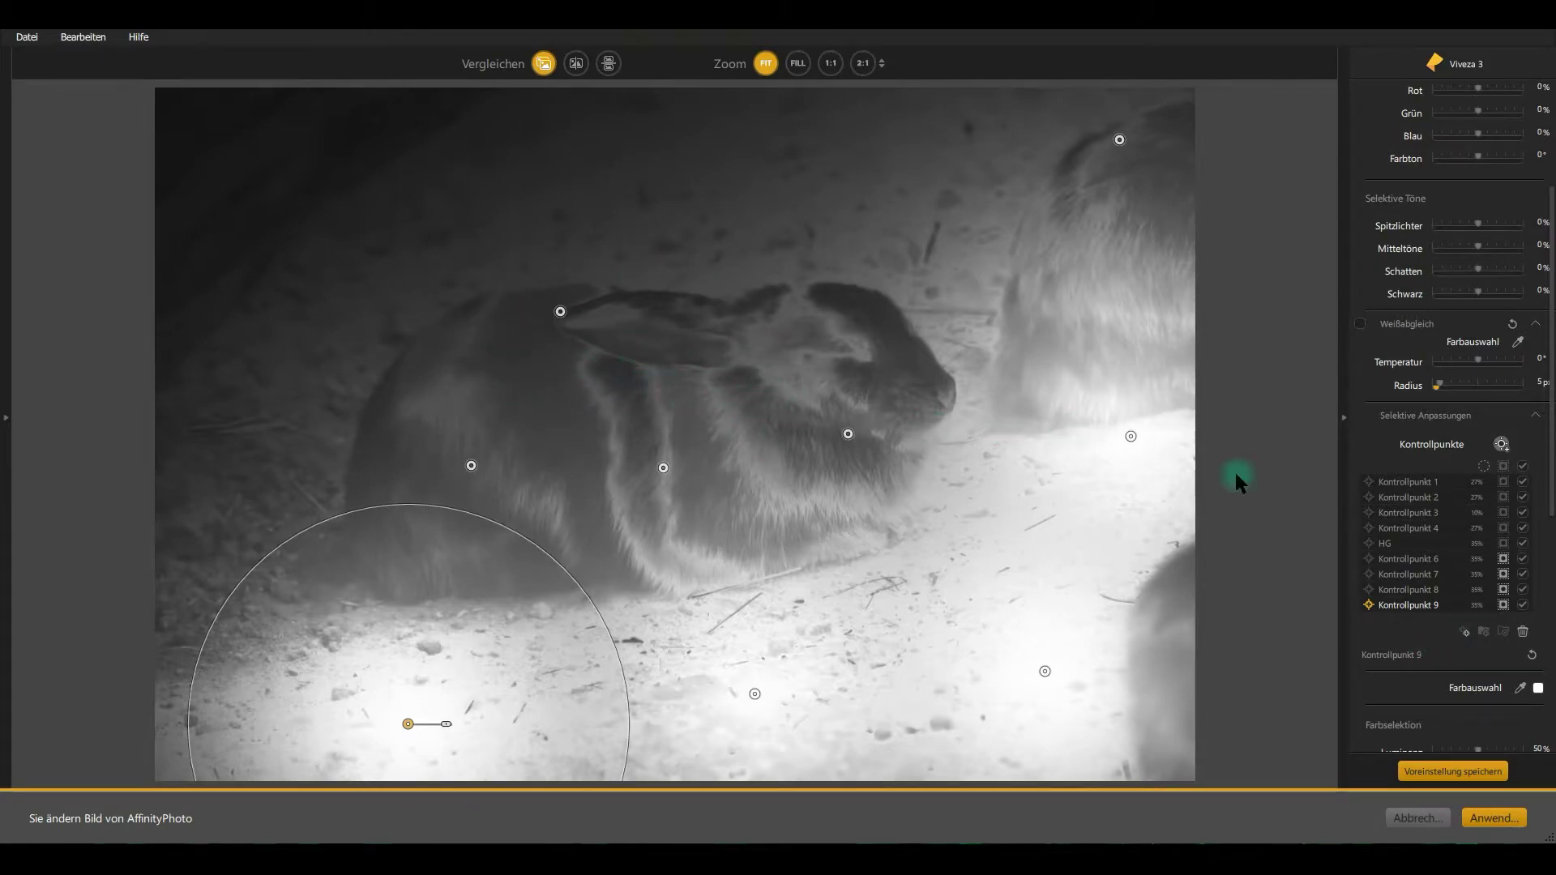
pyautogui.click(1464, 631)
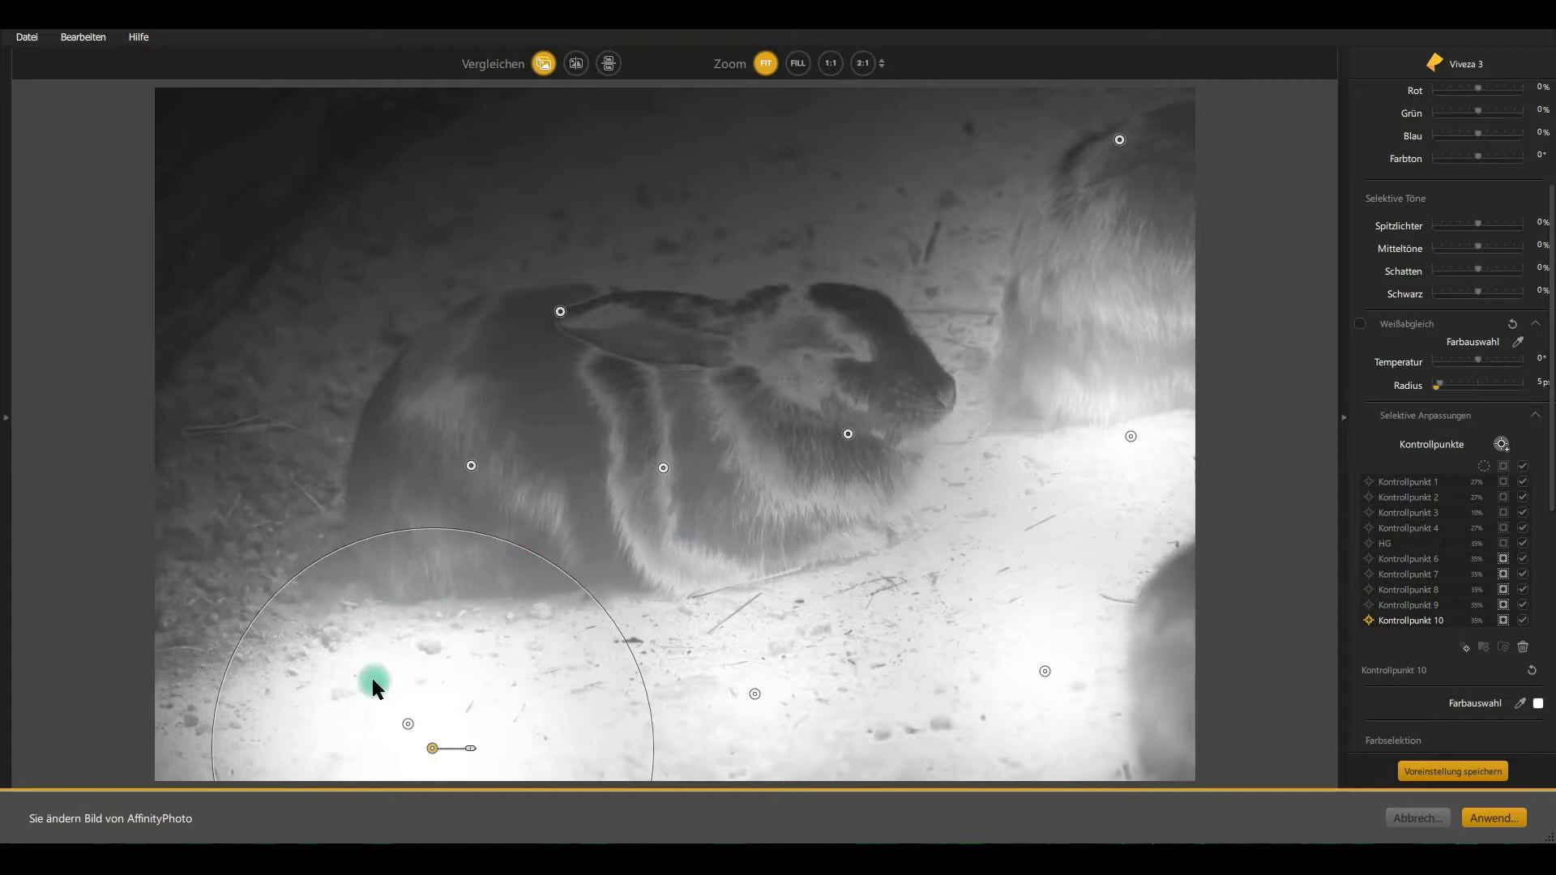
pyautogui.moveTo(430, 747); pyautogui.dragTo(147, 528)
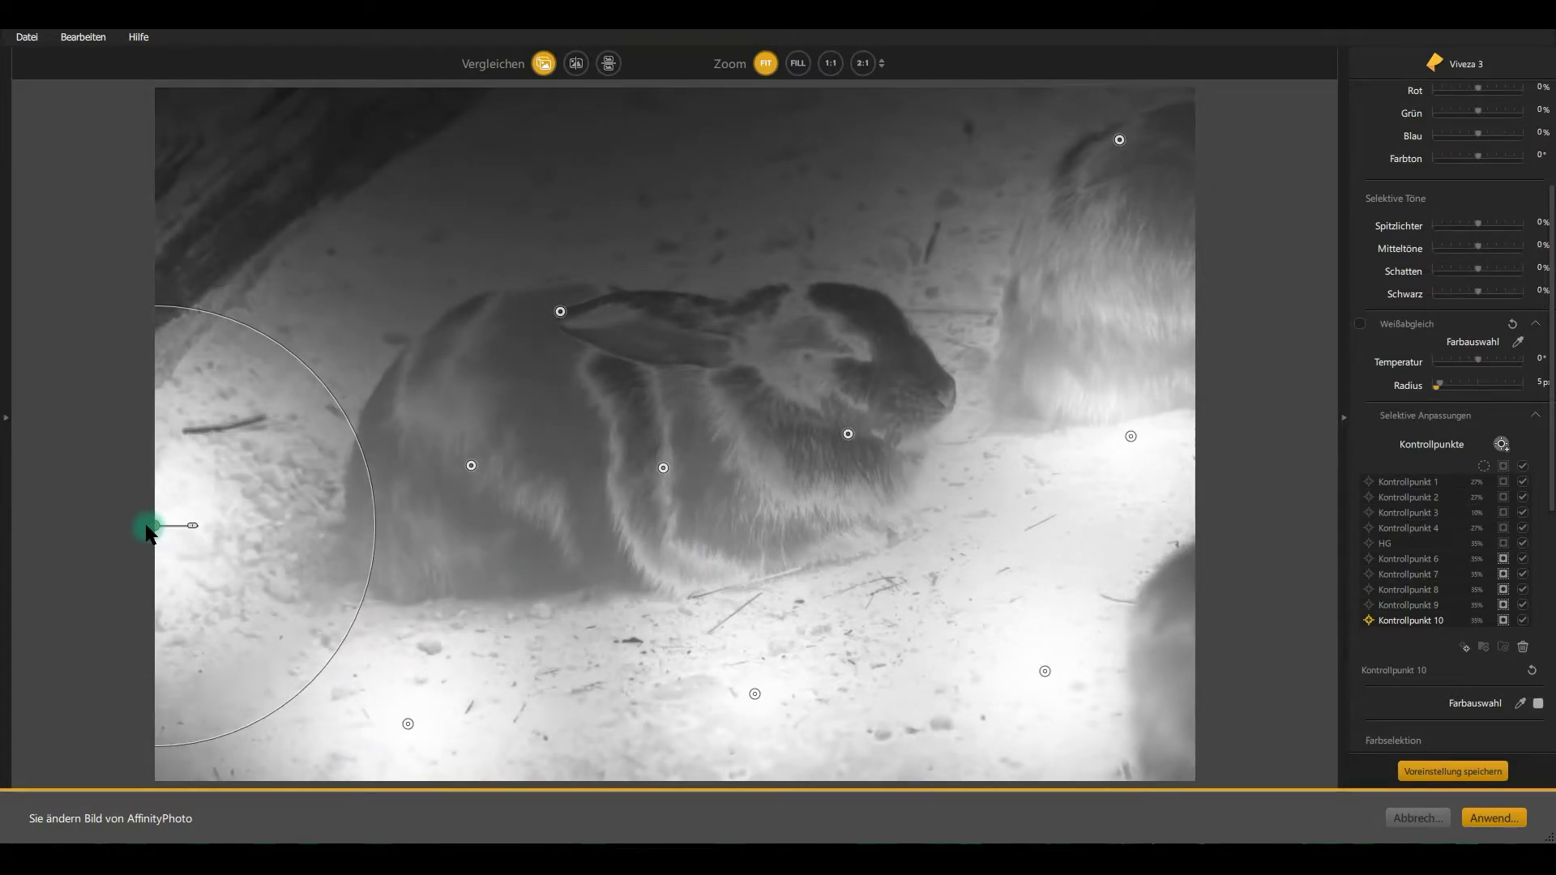
pyautogui.click(1465, 648)
pyautogui.click(178, 545)
pyautogui.moveTo(173, 545)
pyautogui.mouseDown()
pyautogui.moveTo(256, 411)
pyautogui.moveTo(298, 257)
pyautogui.moveTo(316, 253)
pyautogui.mouseUp()
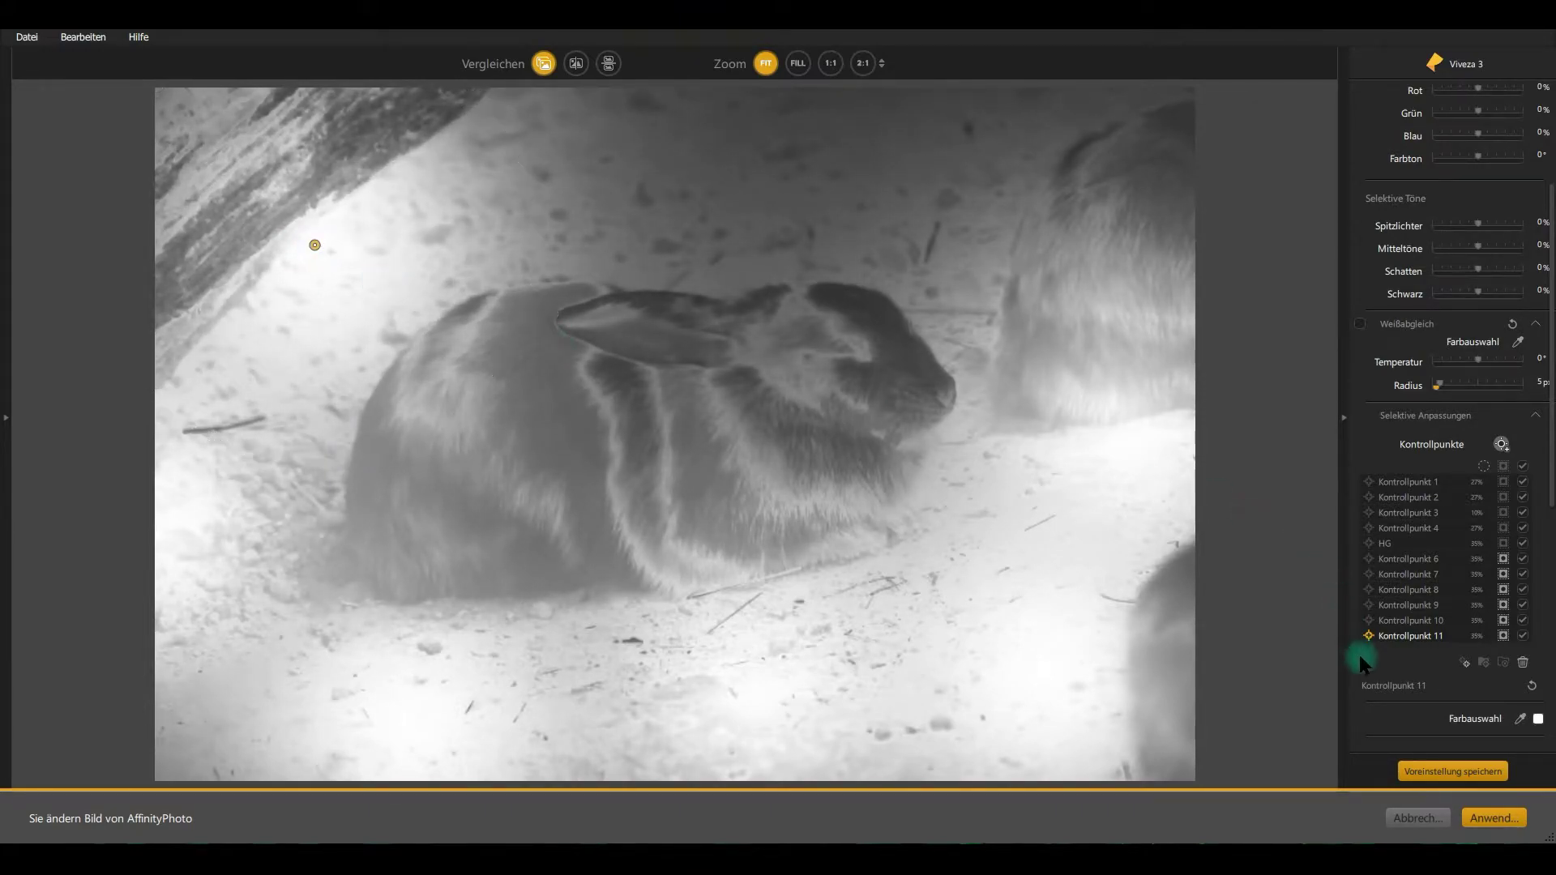
# Place control point 12 on the log at top left and shrink its radius
pyautogui.click(1463, 662)
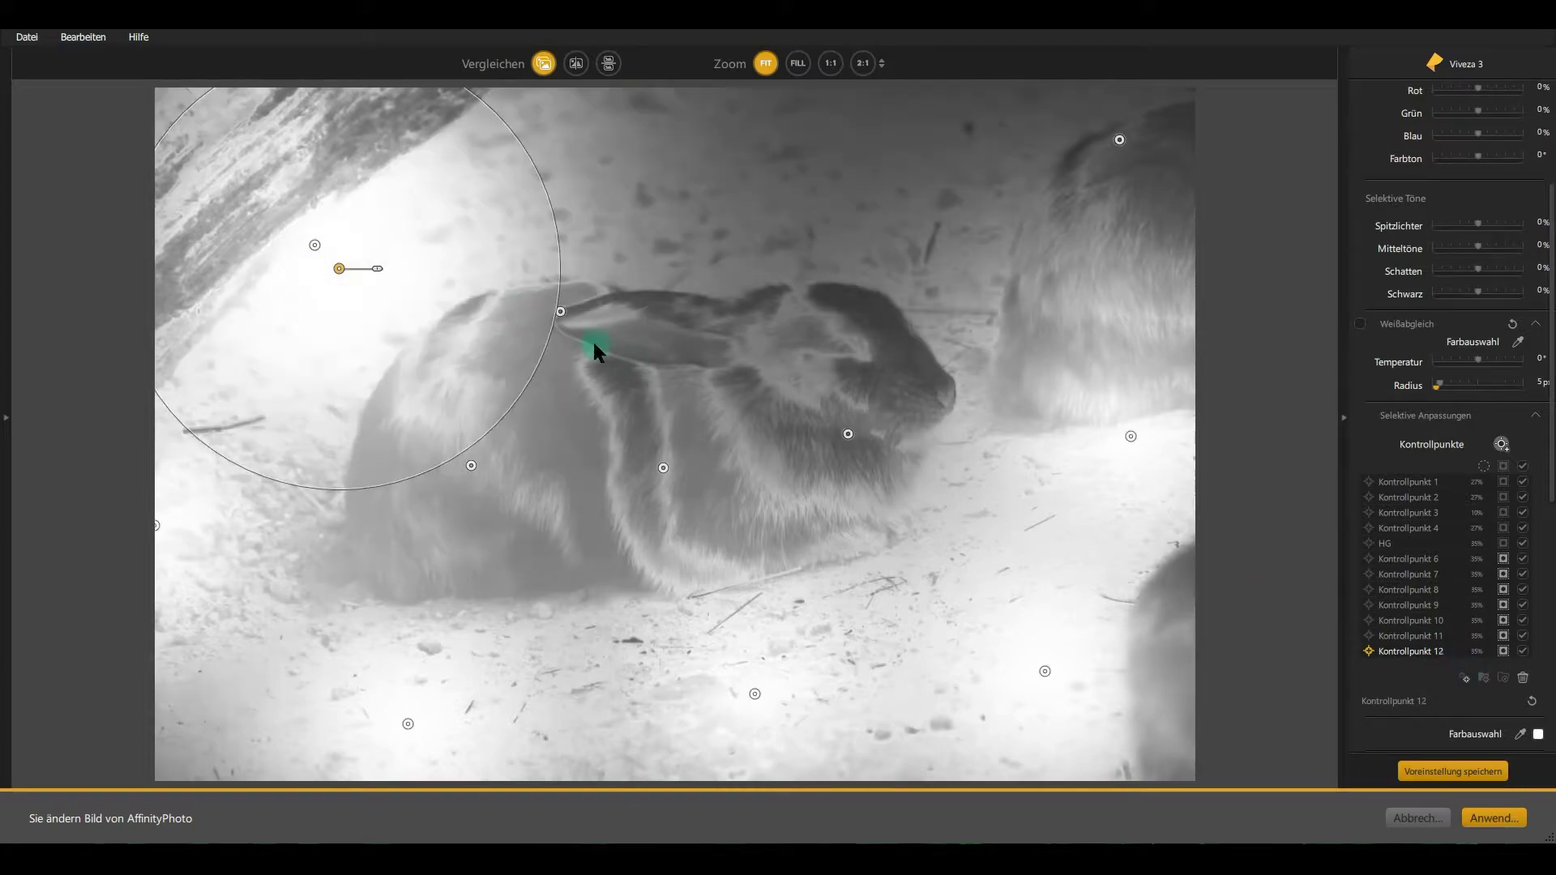
pyautogui.click(340, 268)
pyautogui.moveTo(341, 268)
pyautogui.mouseDown()
pyautogui.moveTo(201, 146)
pyautogui.moveTo(242, 178)
pyautogui.mouseUp()
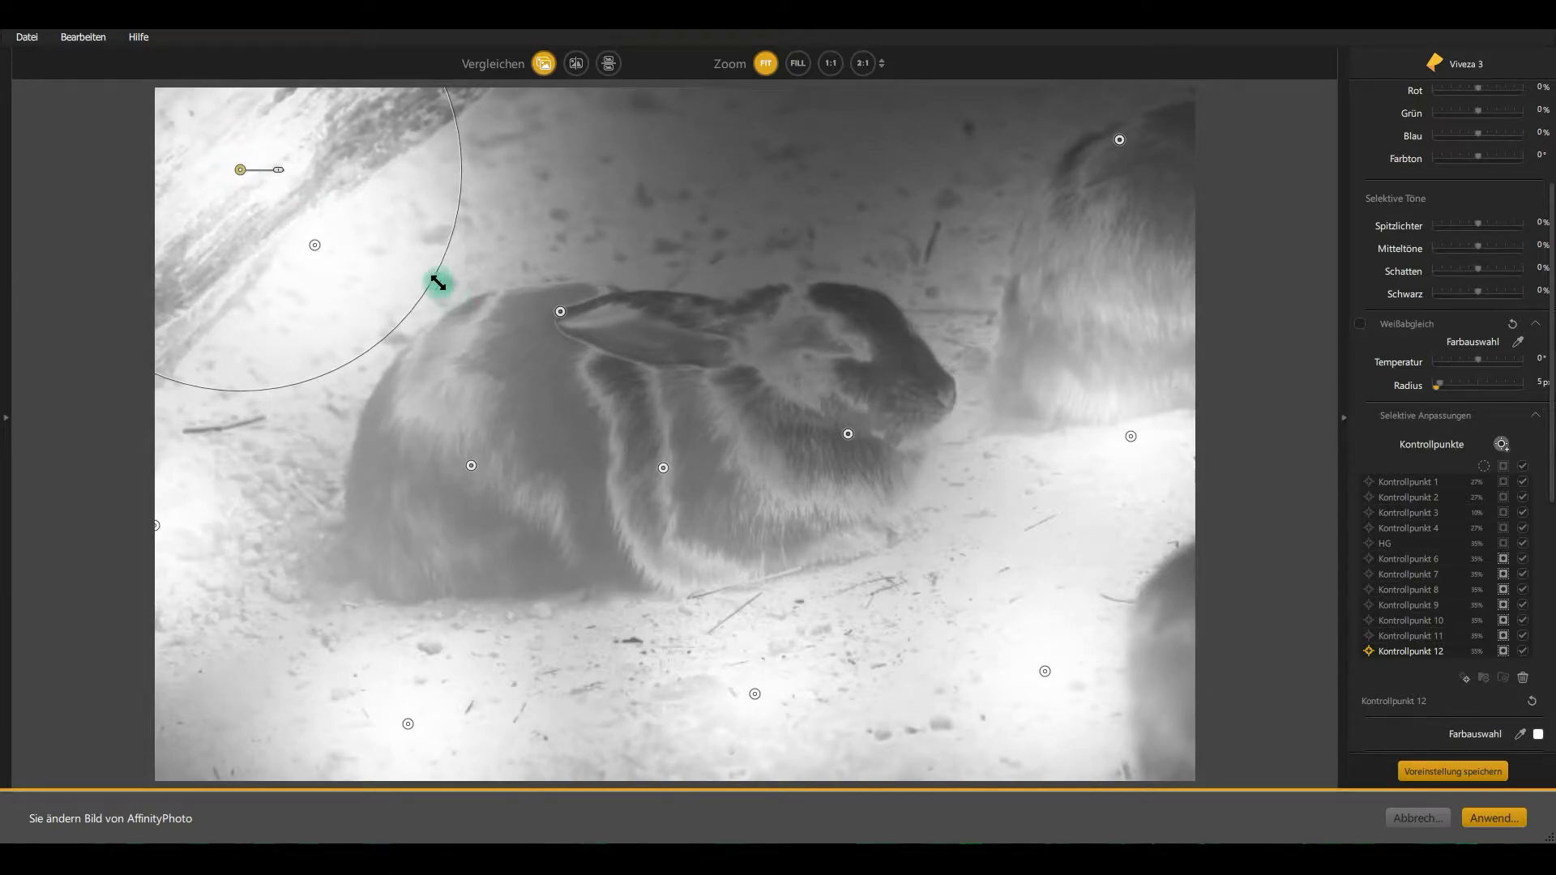
pyautogui.moveTo(434, 277); pyautogui.dragTo(361, 216)
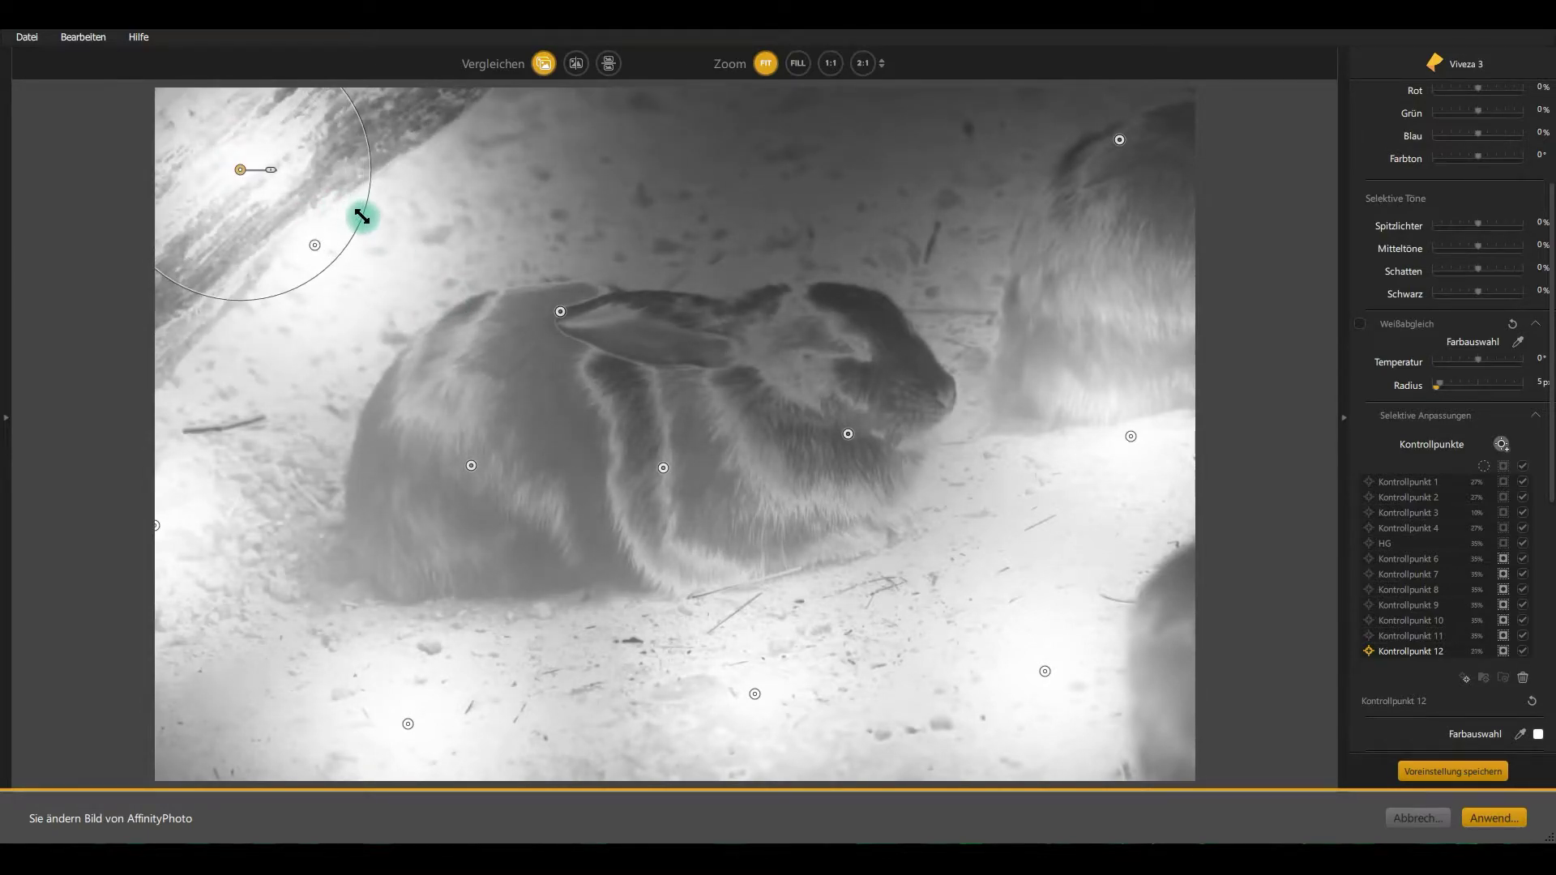
pyautogui.moveTo(241, 170); pyautogui.dragTo(173, 230)
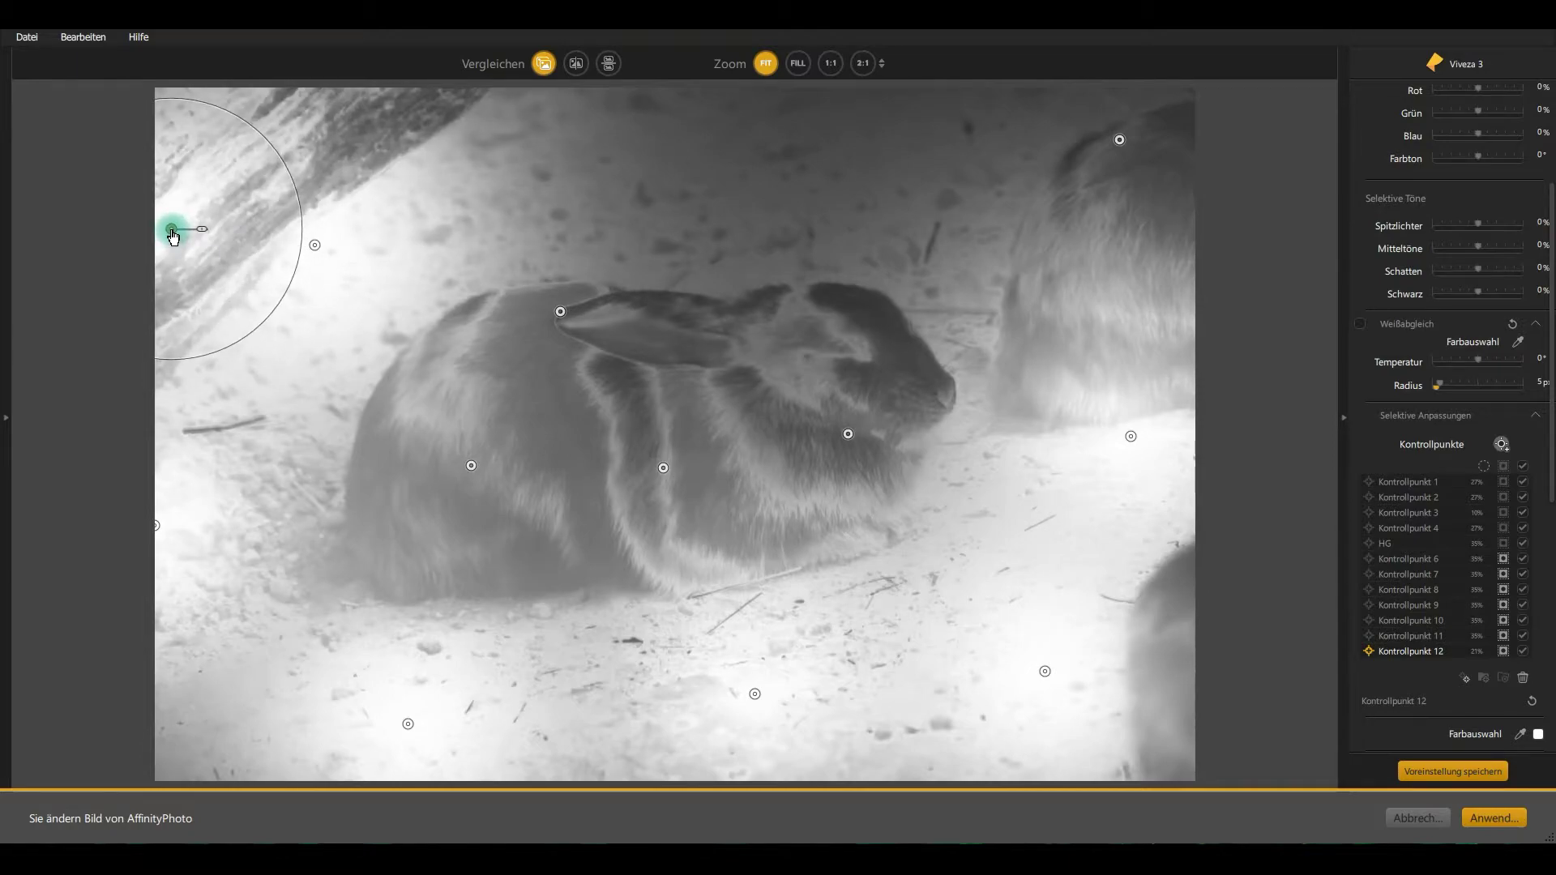
pyautogui.moveTo(296, 240); pyautogui.dragTo(278, 243)
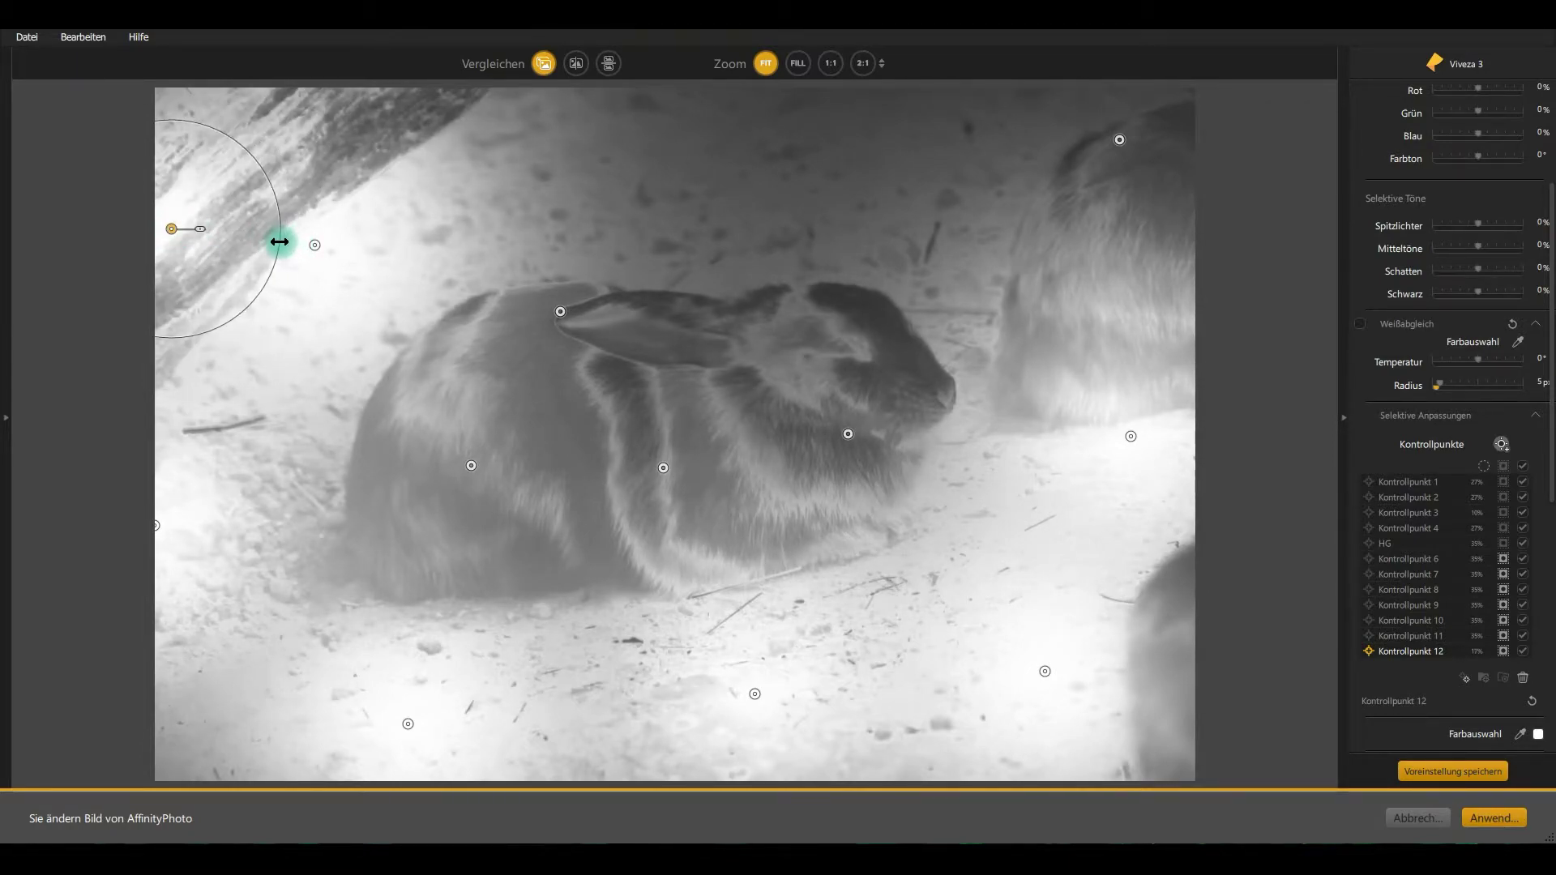
pyautogui.moveTo(171, 229); pyautogui.dragTo(167, 230)
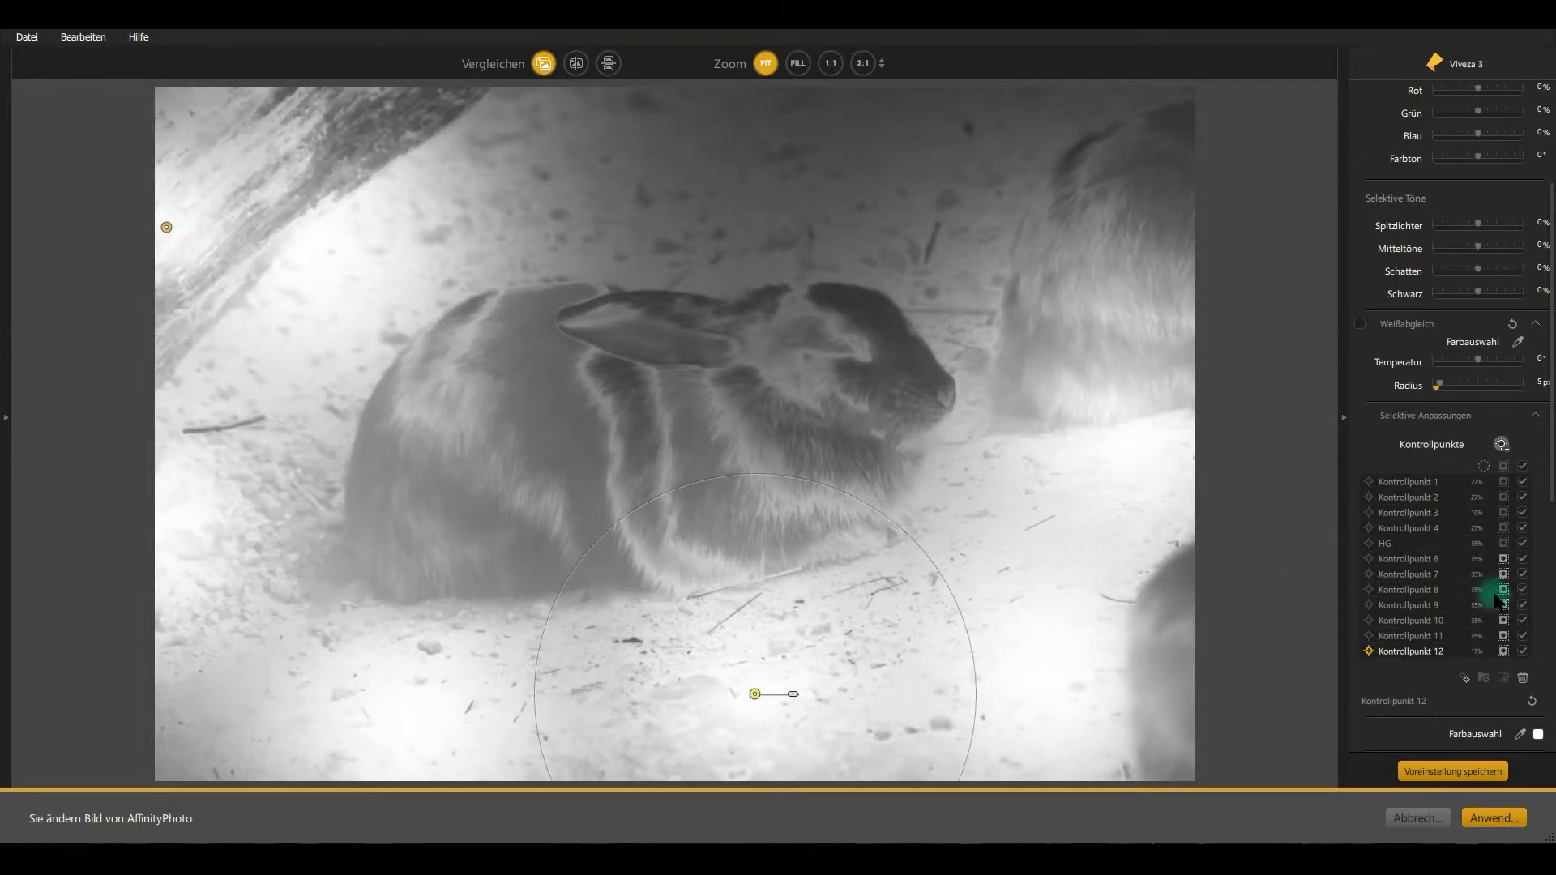
# Add points 13–15 at the top-left corner and in the background above the rabbit, then hide their mask previews
pyautogui.click(1463, 678)
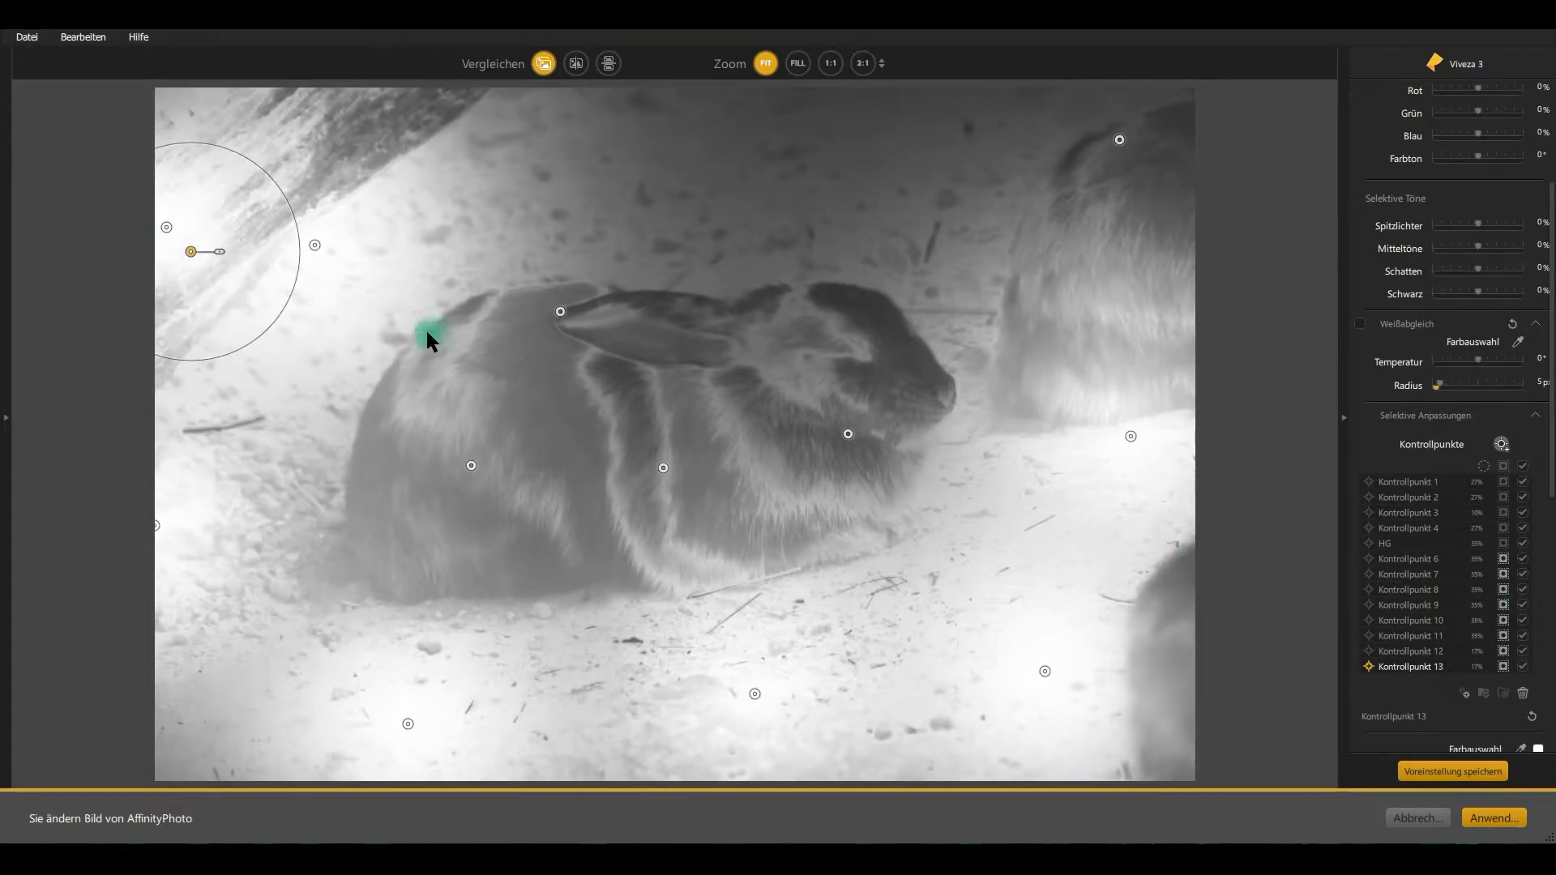
pyautogui.moveTo(202, 236)
pyautogui.mouseDown()
pyautogui.moveTo(293, 127)
pyautogui.moveTo(340, 131)
pyautogui.mouseUp()
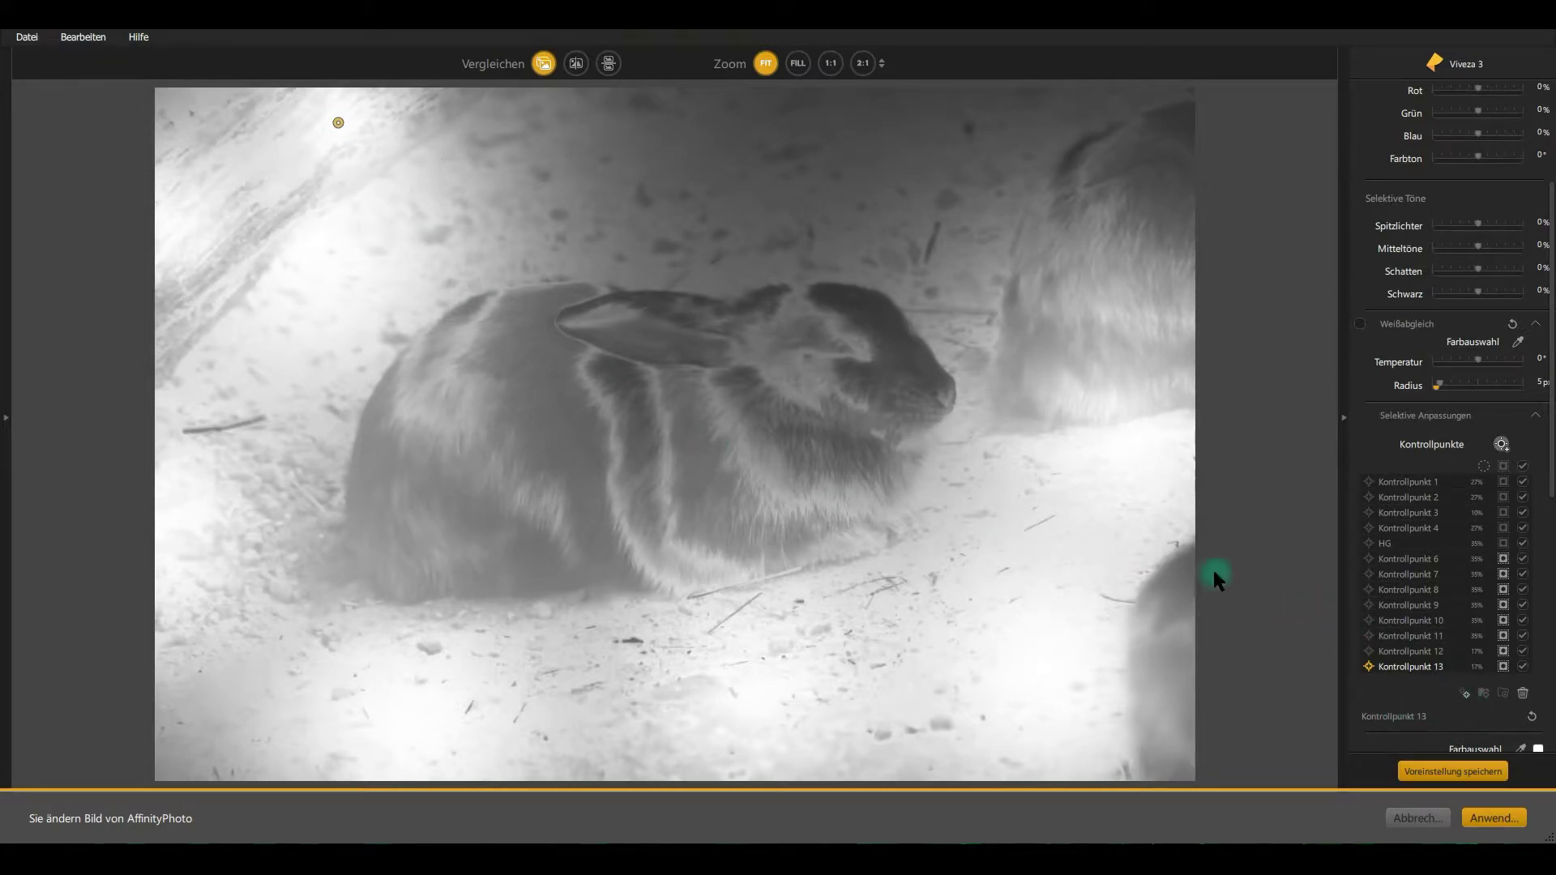
pyautogui.click(1130, 436)
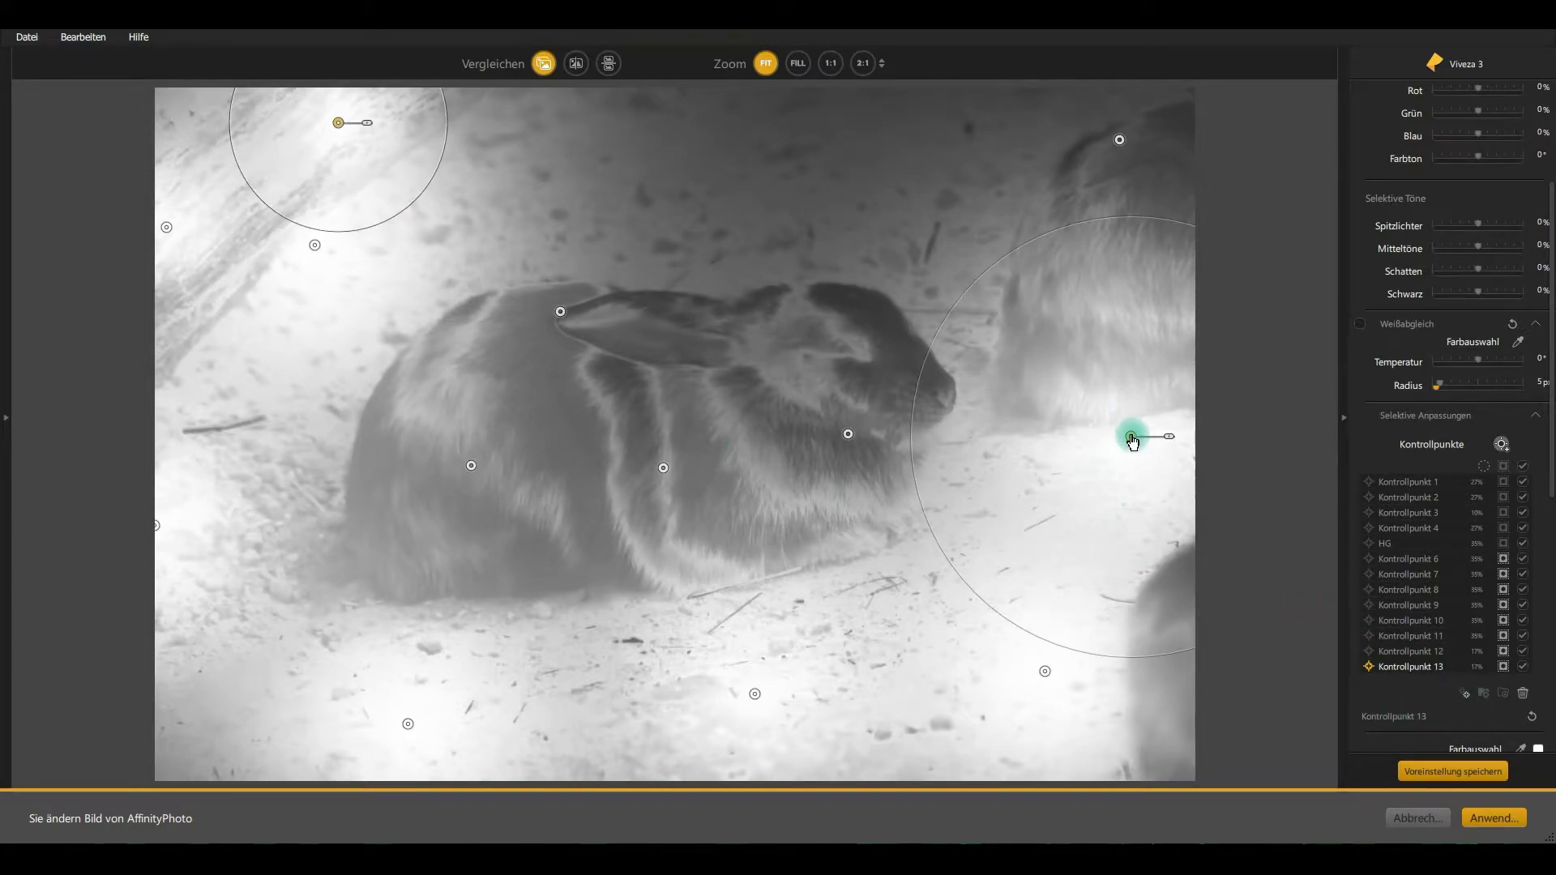
pyautogui.click(1464, 693)
pyautogui.moveTo(875, 486)
pyautogui.mouseDown()
pyautogui.moveTo(1155, 462)
pyautogui.moveTo(831, 158)
pyautogui.moveTo(866, 205)
pyautogui.mouseUp()
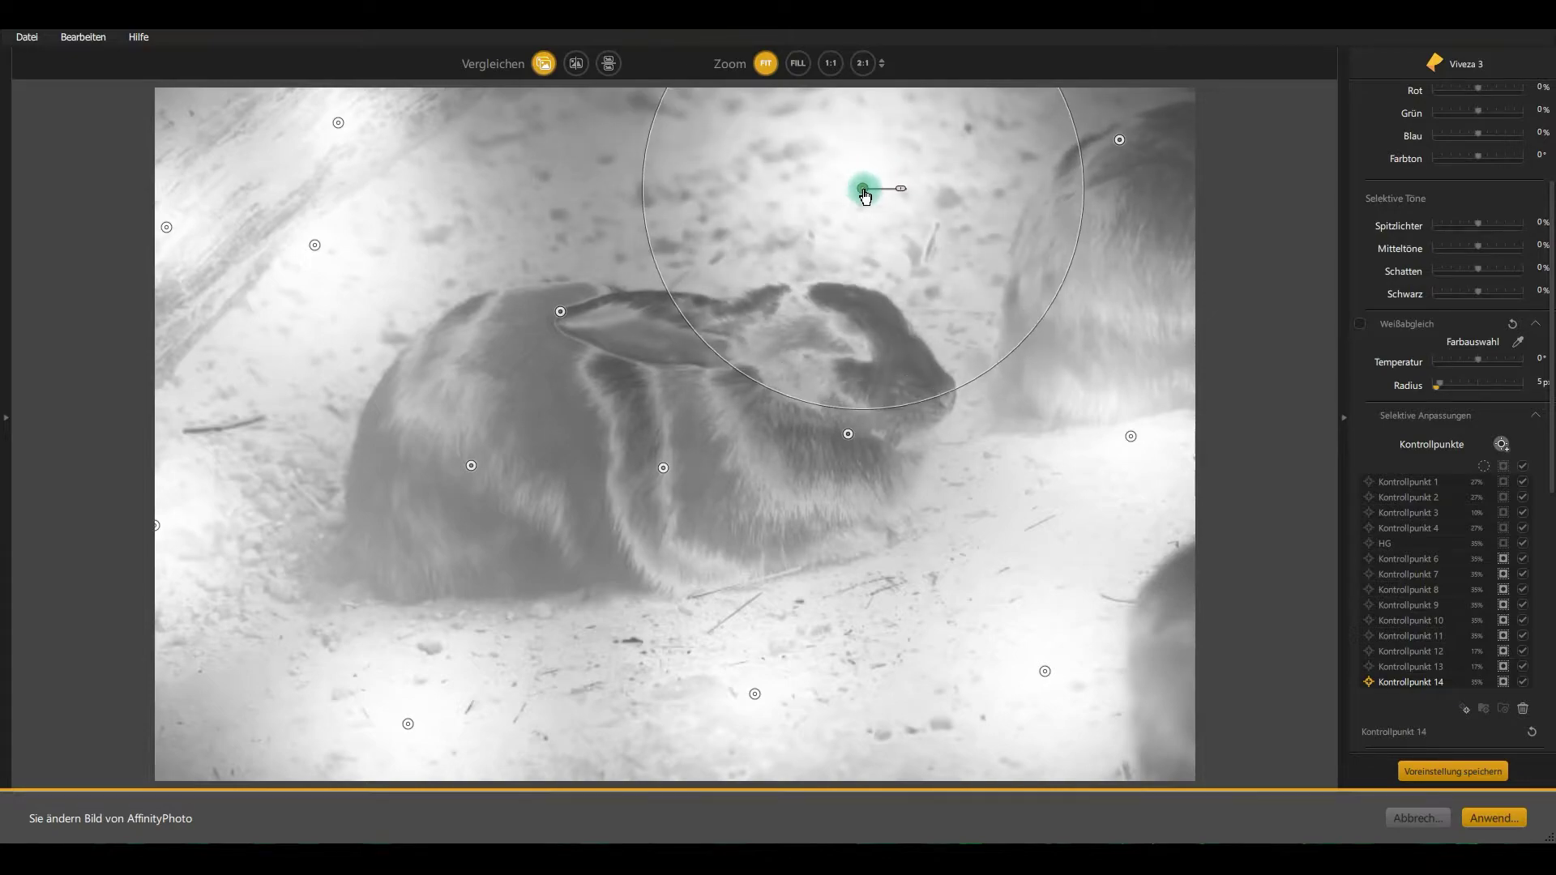
pyautogui.click(1465, 710)
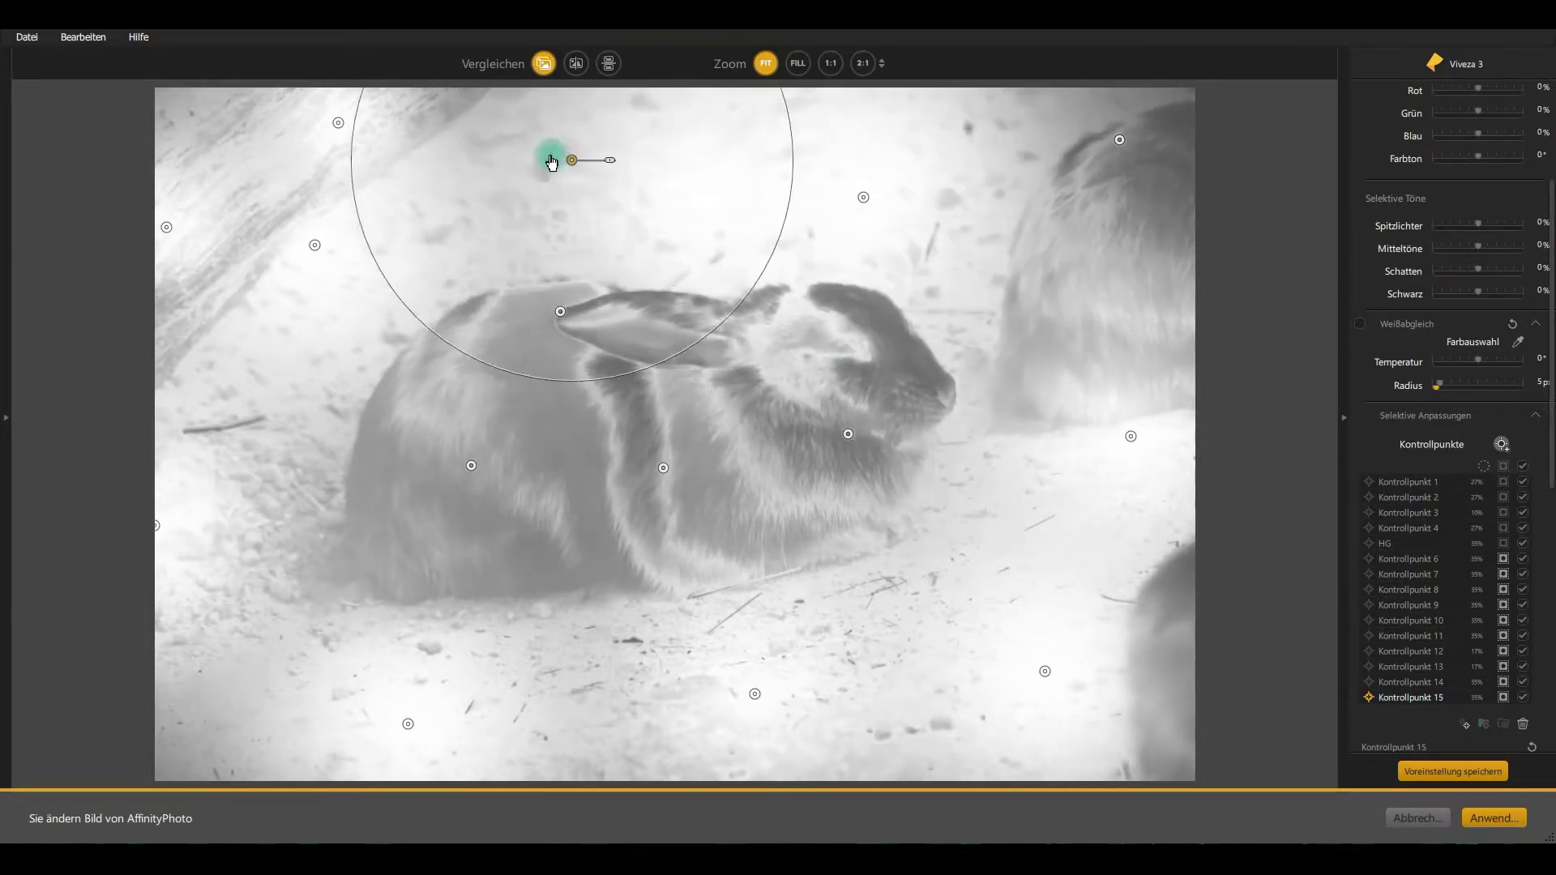
pyautogui.moveTo(533, 171)
pyautogui.mouseDown()
pyautogui.moveTo(550, 179)
pyautogui.moveTo(547, 103)
pyautogui.mouseUp()
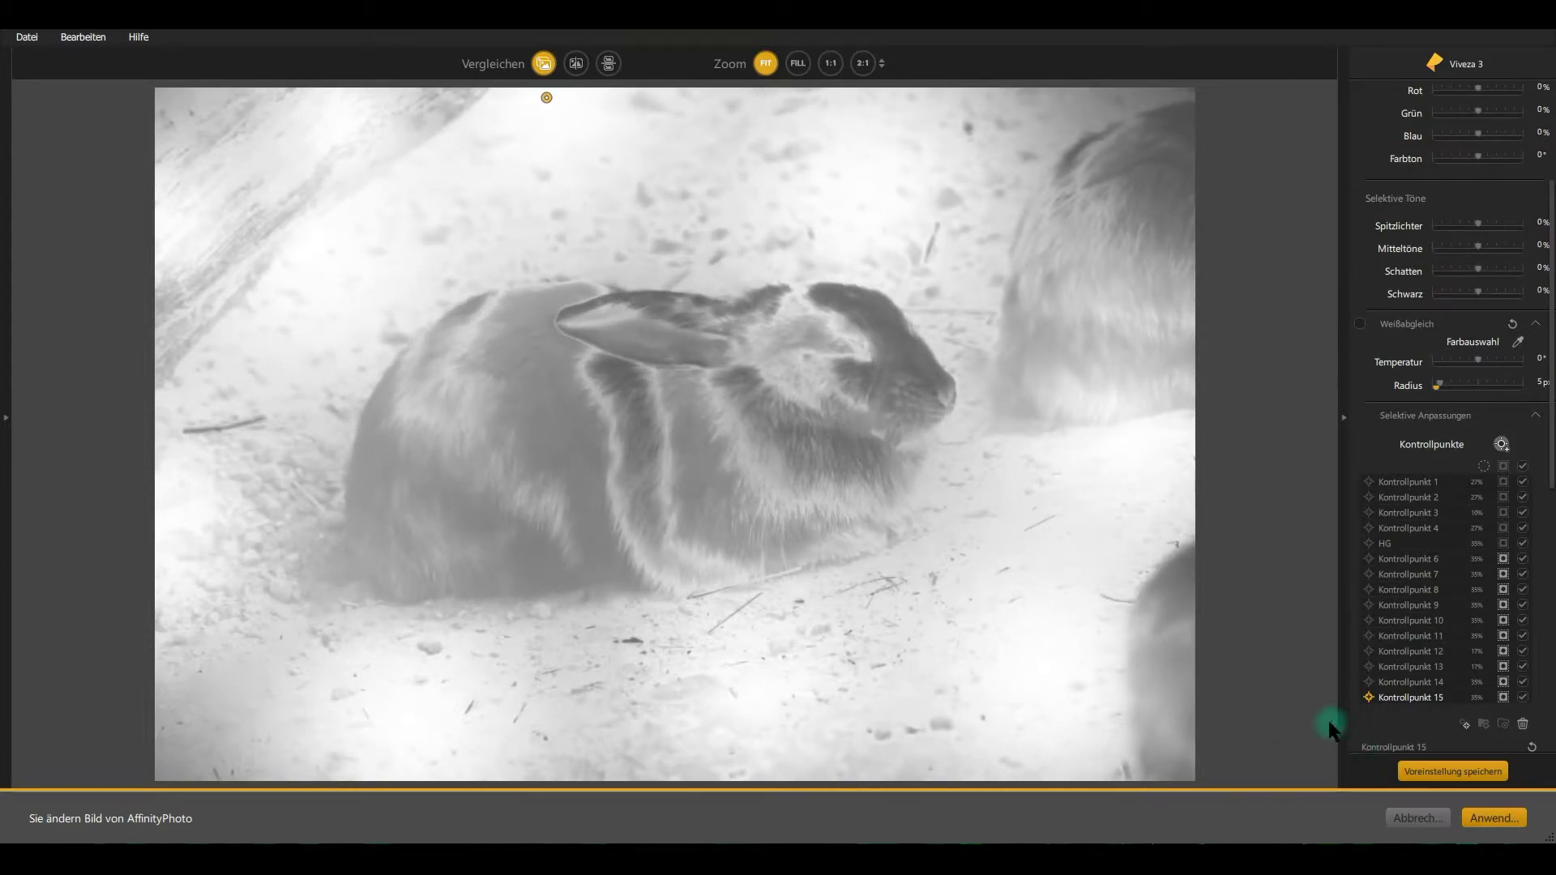
pyautogui.click(1503, 697)
pyautogui.moveTo(1504, 697); pyautogui.dragTo(1504, 565)
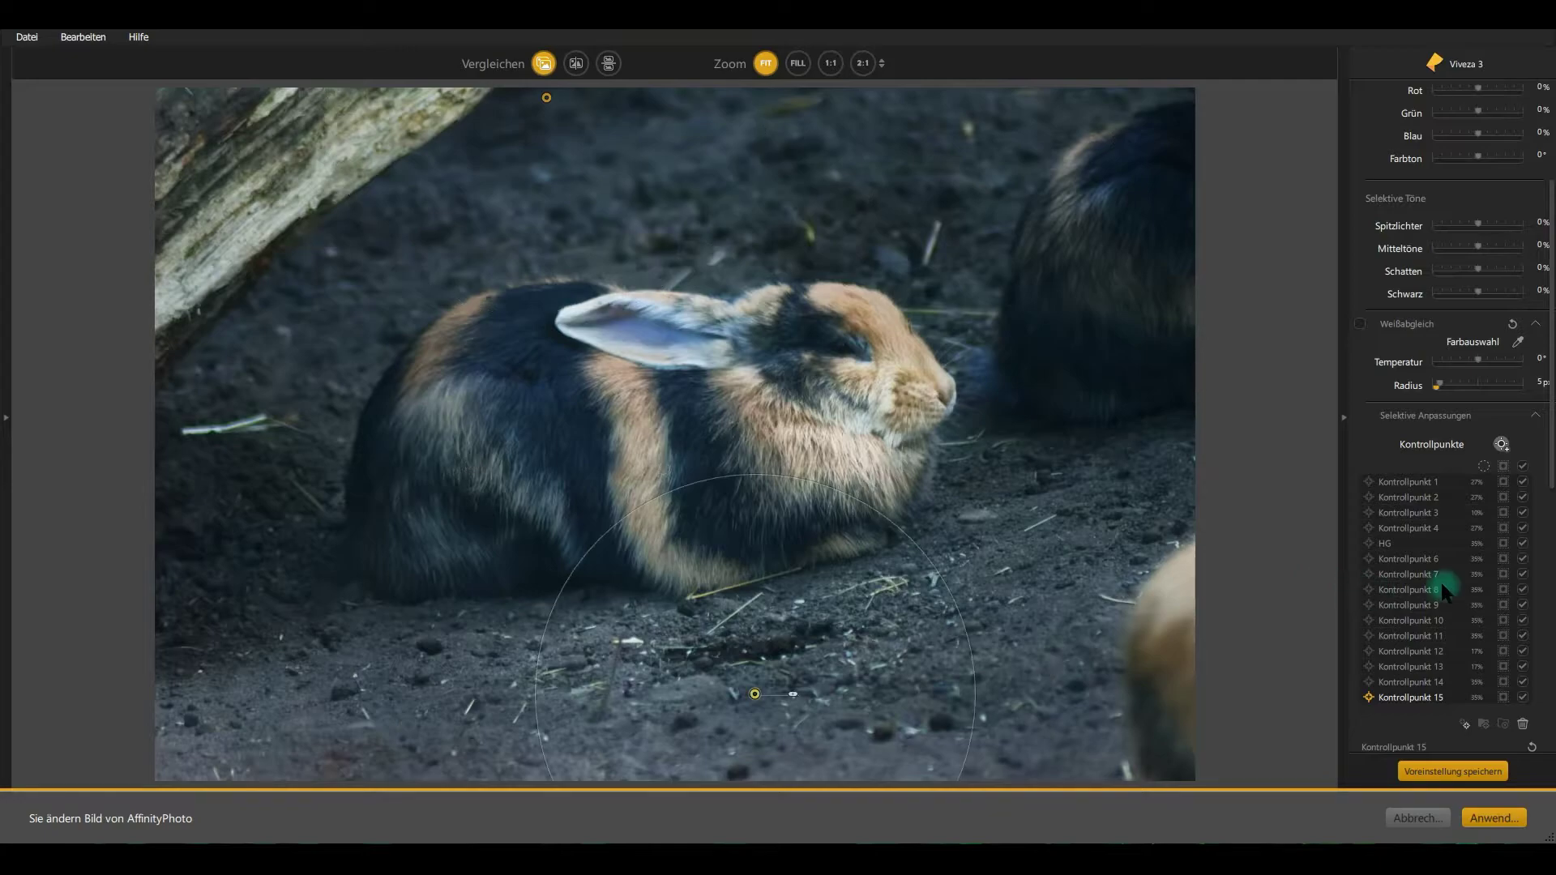
# Deselect Kontrollpunkt 15 and collapse the Selektive Anpassungen control-point list
pyautogui.scroll(-2, 1441, 581)
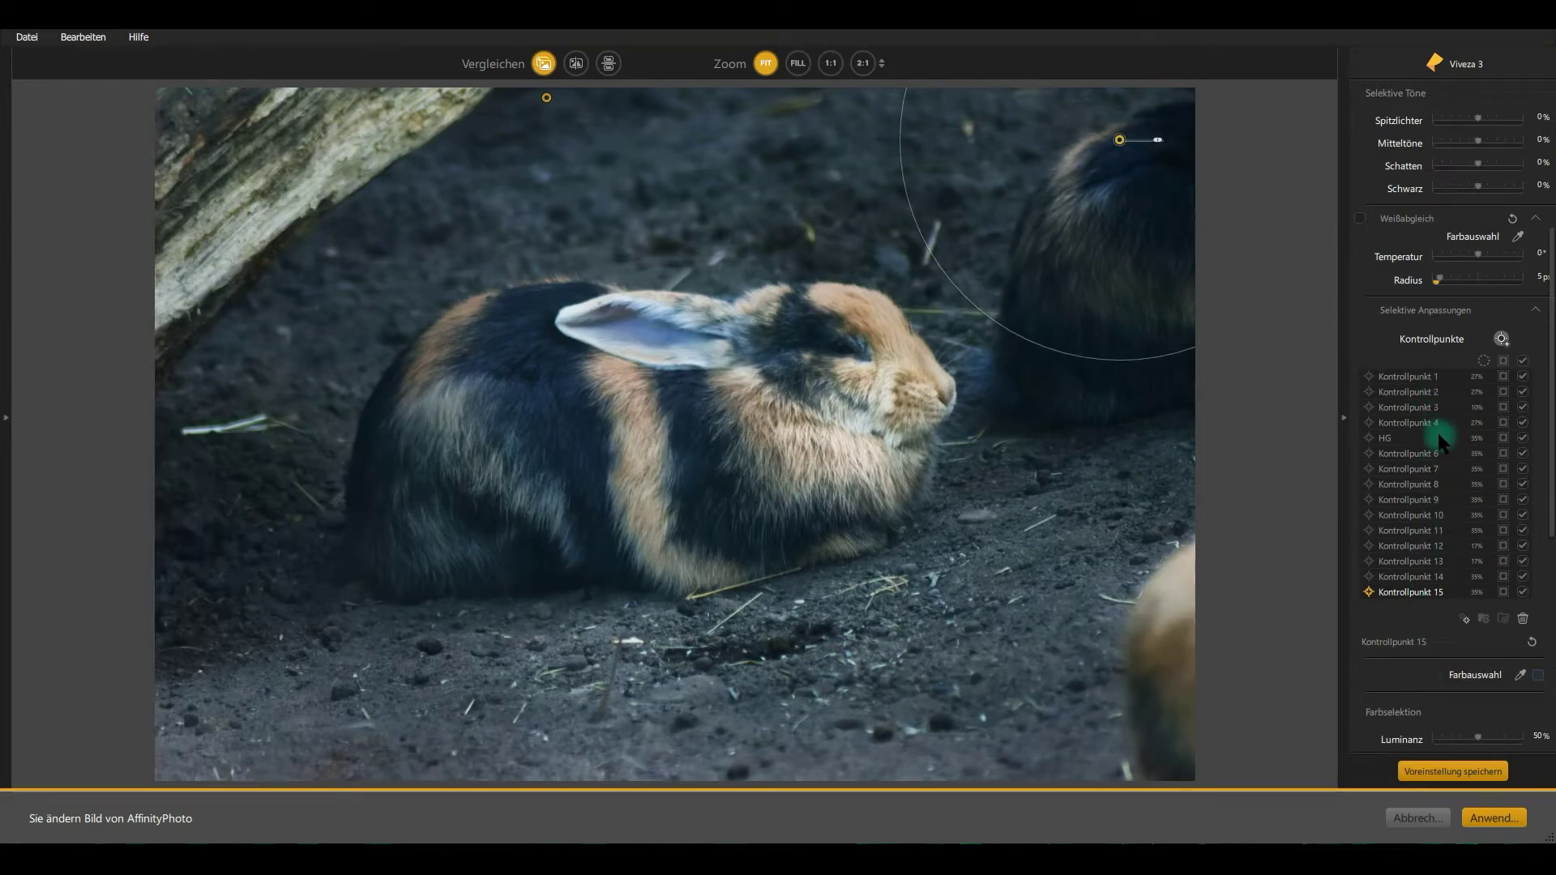
pyautogui.scroll(2, 1439, 445)
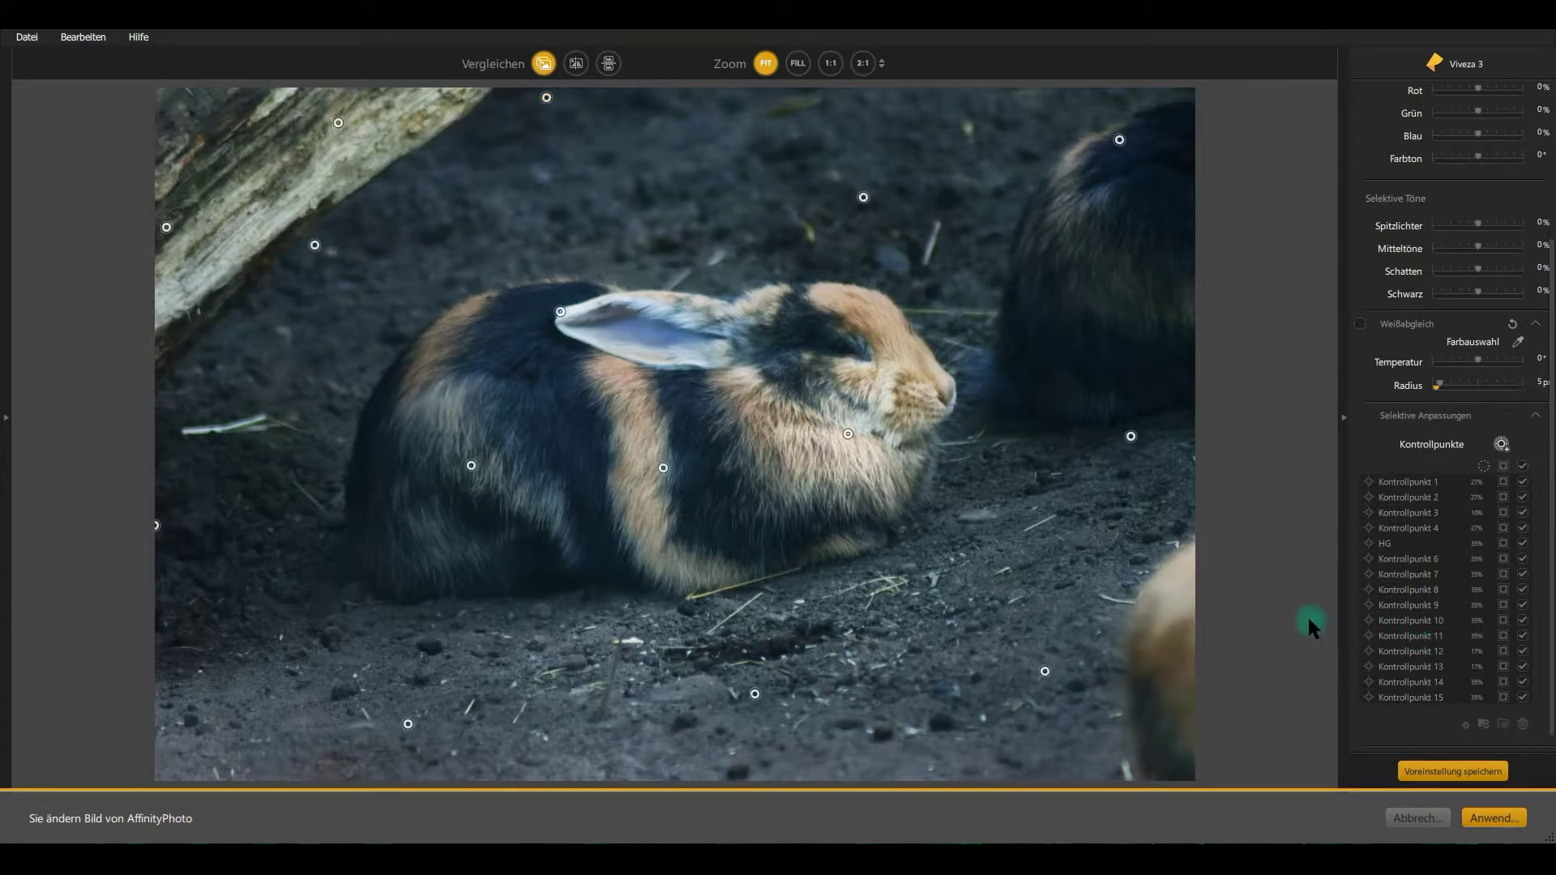
pyautogui.click(1377, 465)
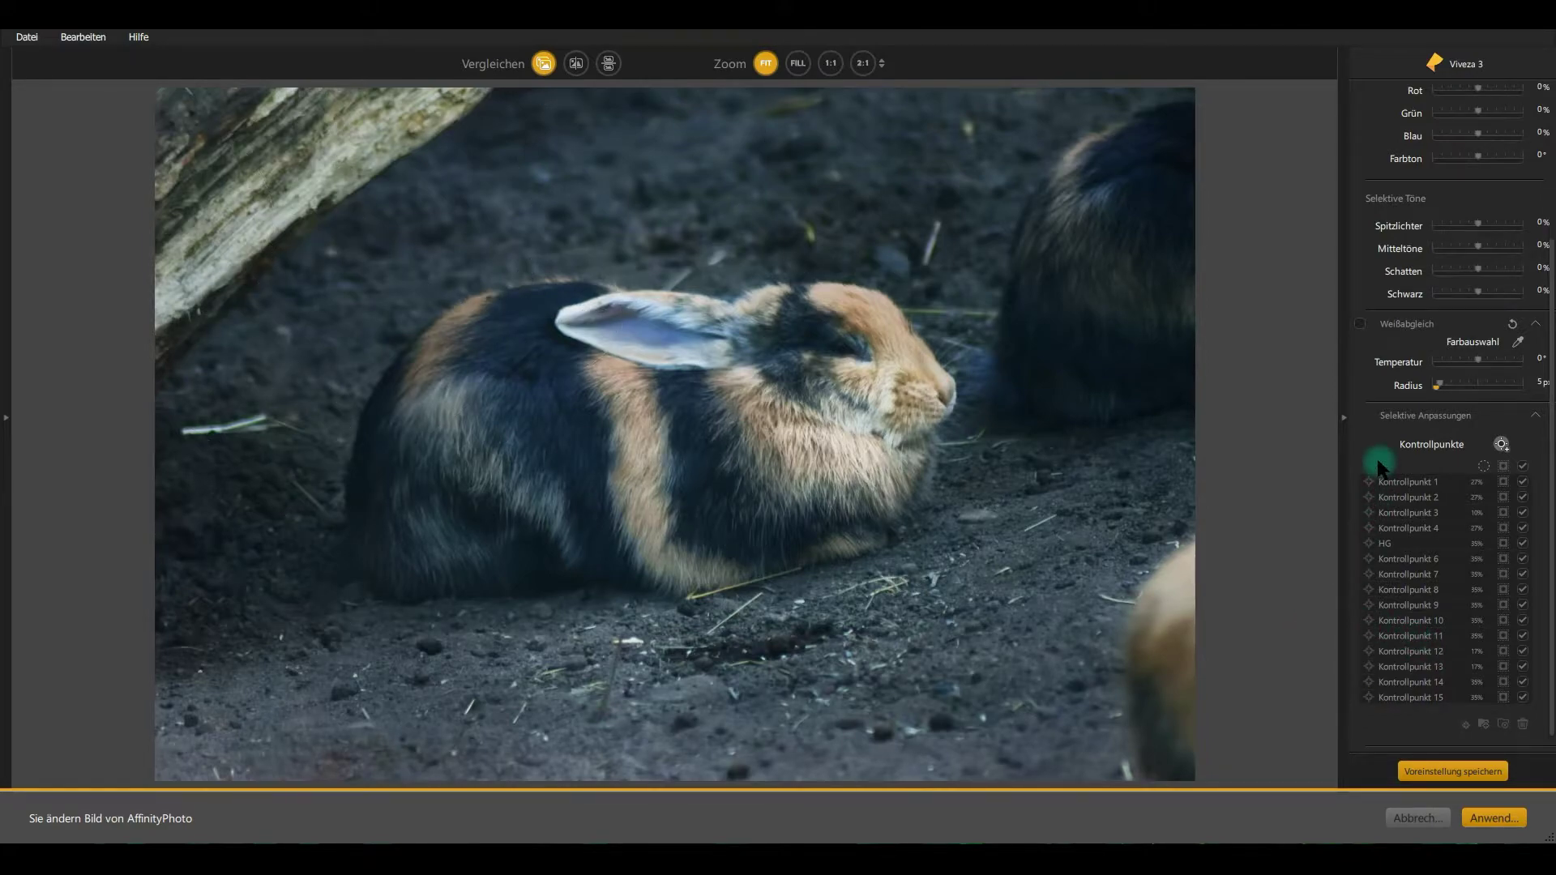
pyautogui.click(1536, 417)
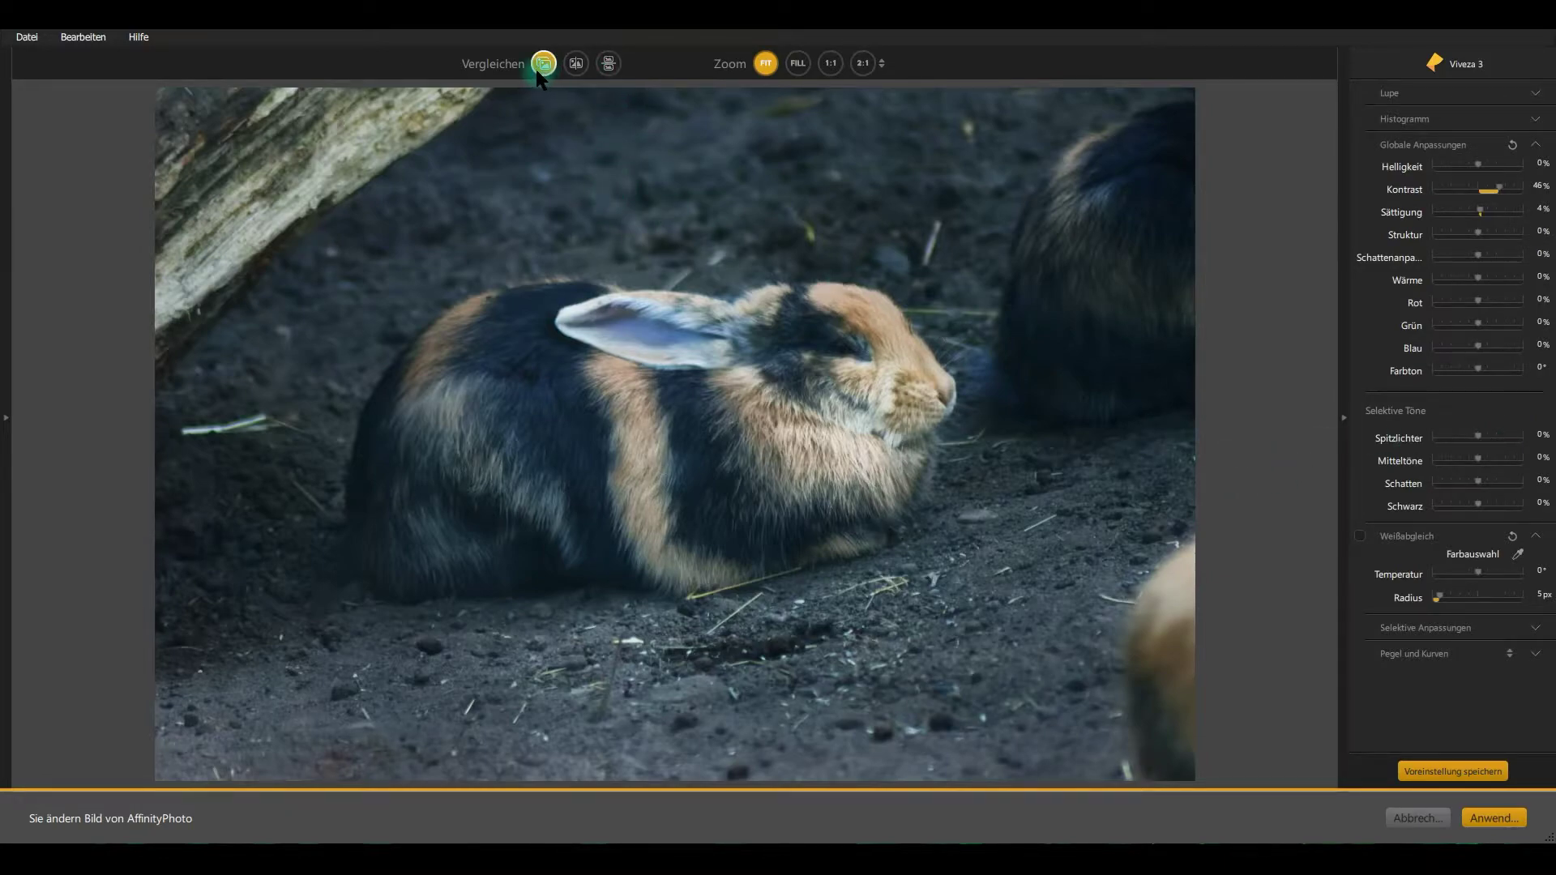
# Compare the edit with the original twice via Vergleichen, then apply the Viveza 3 adjustments with Anwenden
pyautogui.click(543, 67)
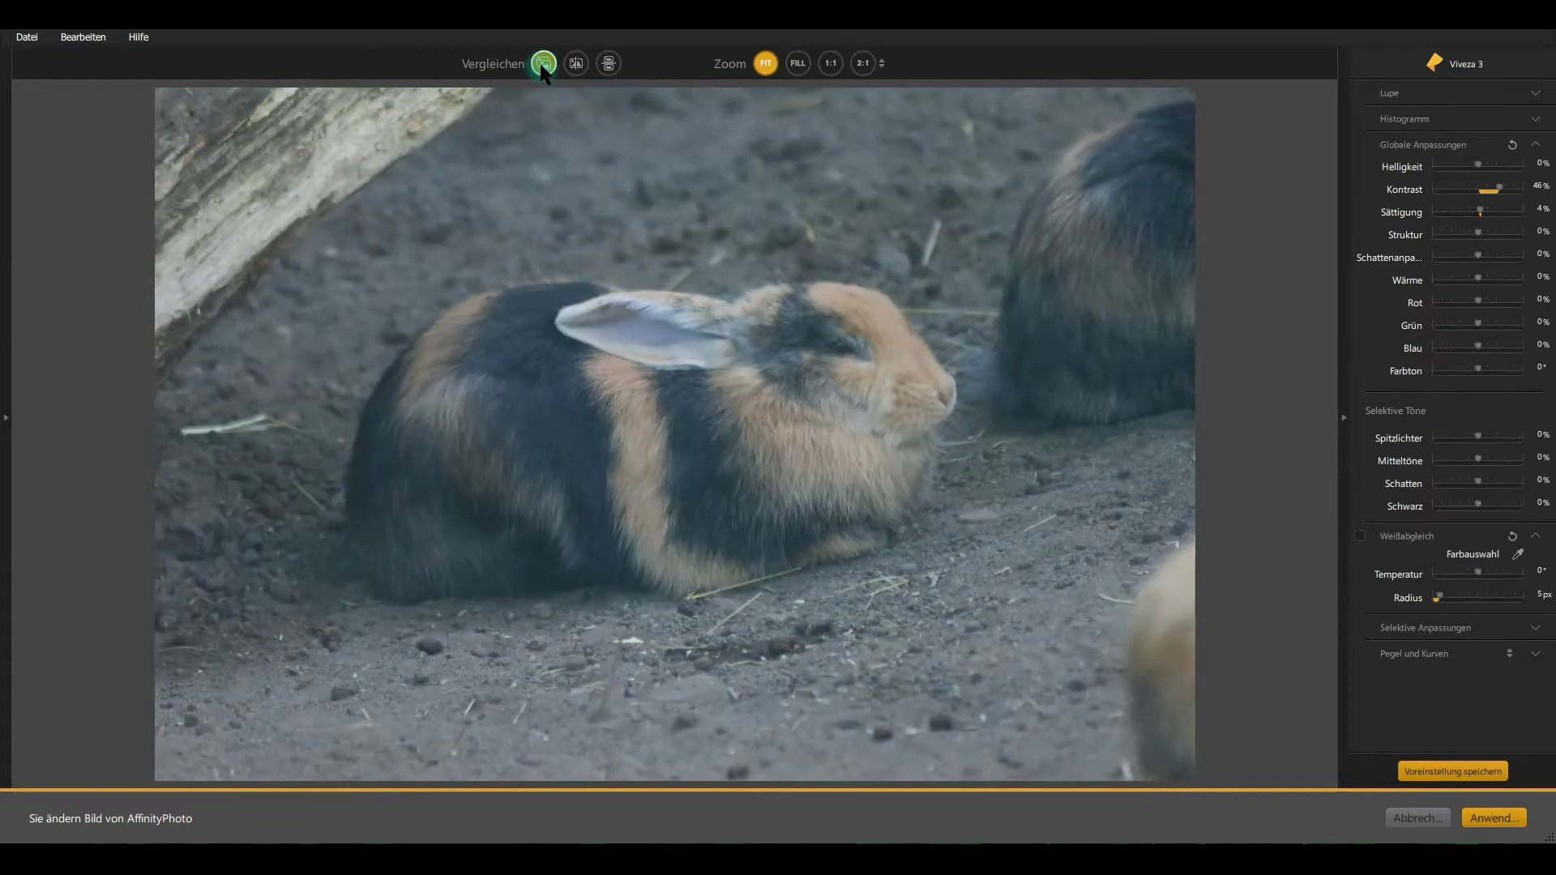
pyautogui.click(543, 67)
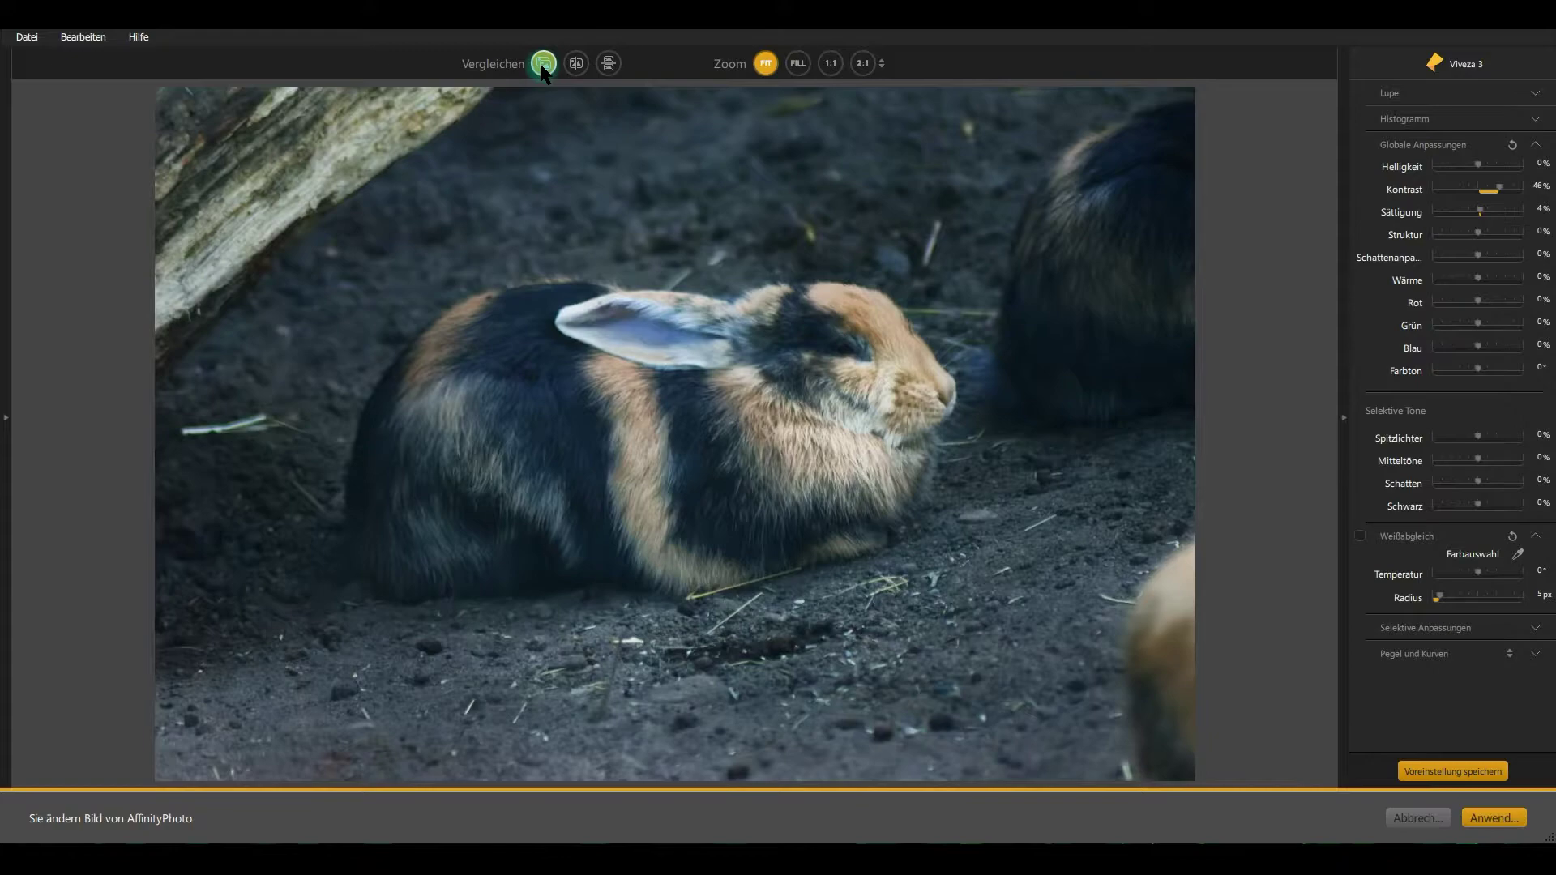
pyautogui.click(543, 66)
pyautogui.click(543, 66)
pyautogui.click(1491, 817)
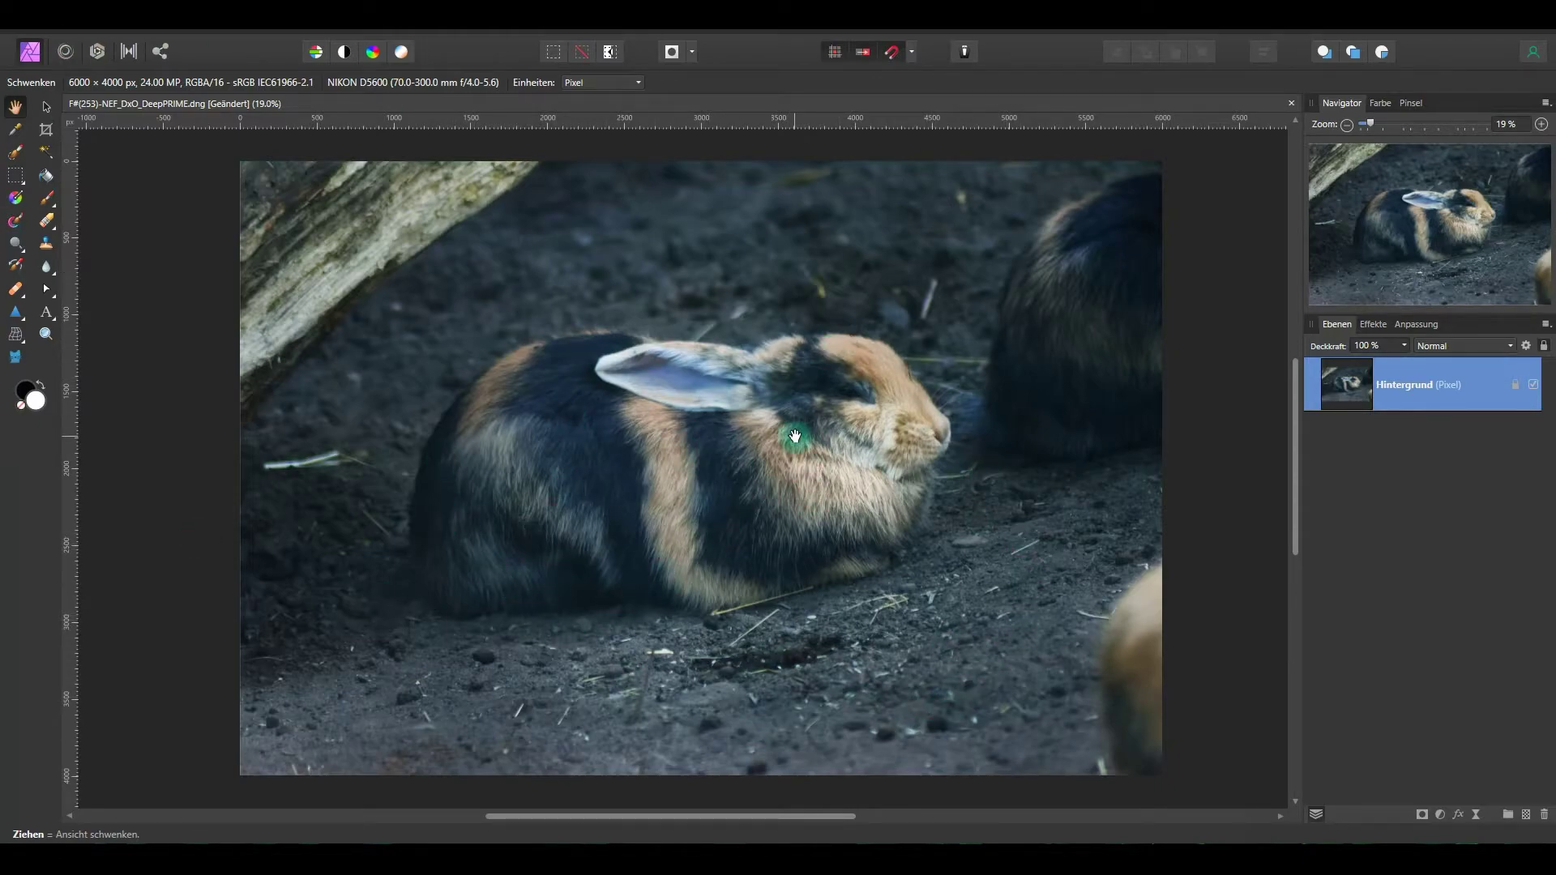
# Unlock and duplicate the Hintergrund layer, hide the original, and select the top copy
pyautogui.click(1515, 385)
pyautogui.hotkey('ctrl', 'j')
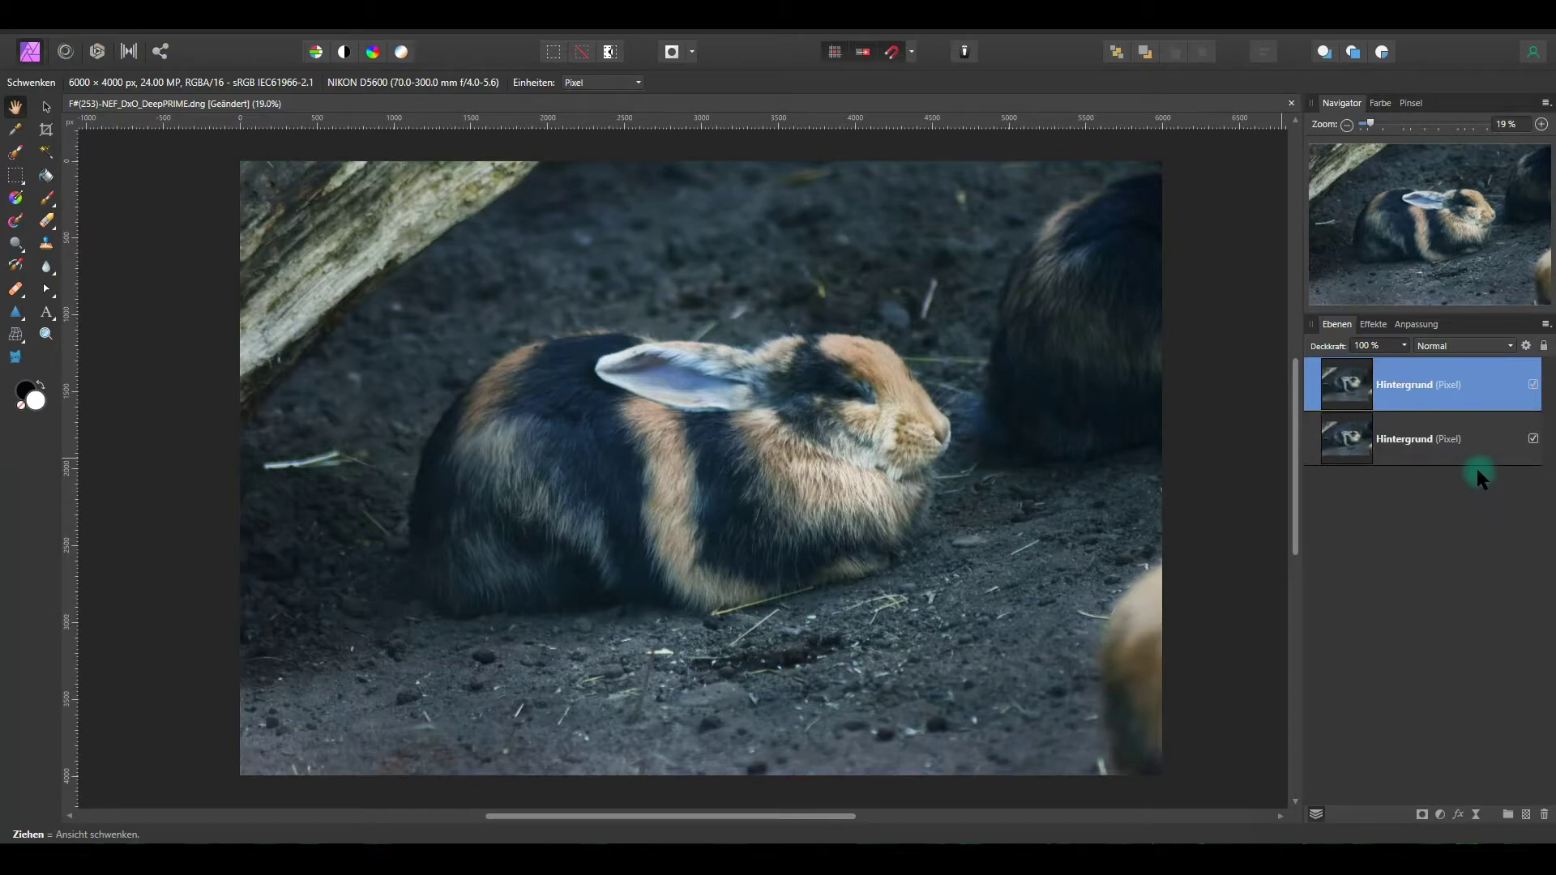
pyautogui.click(1533, 438)
pyautogui.click(1501, 441)
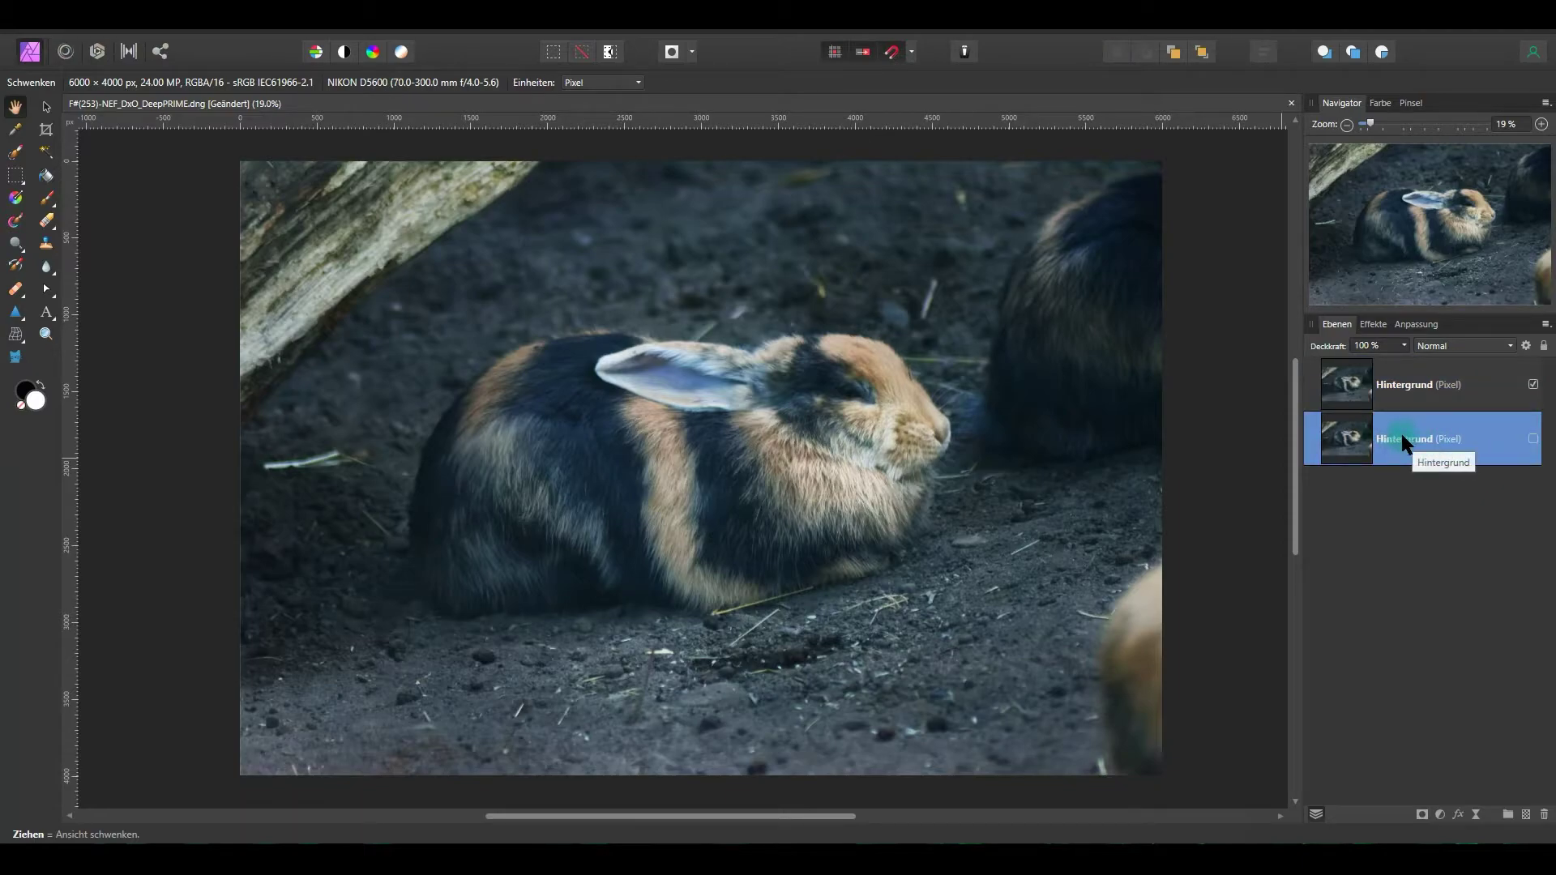
pyautogui.click(1462, 406)
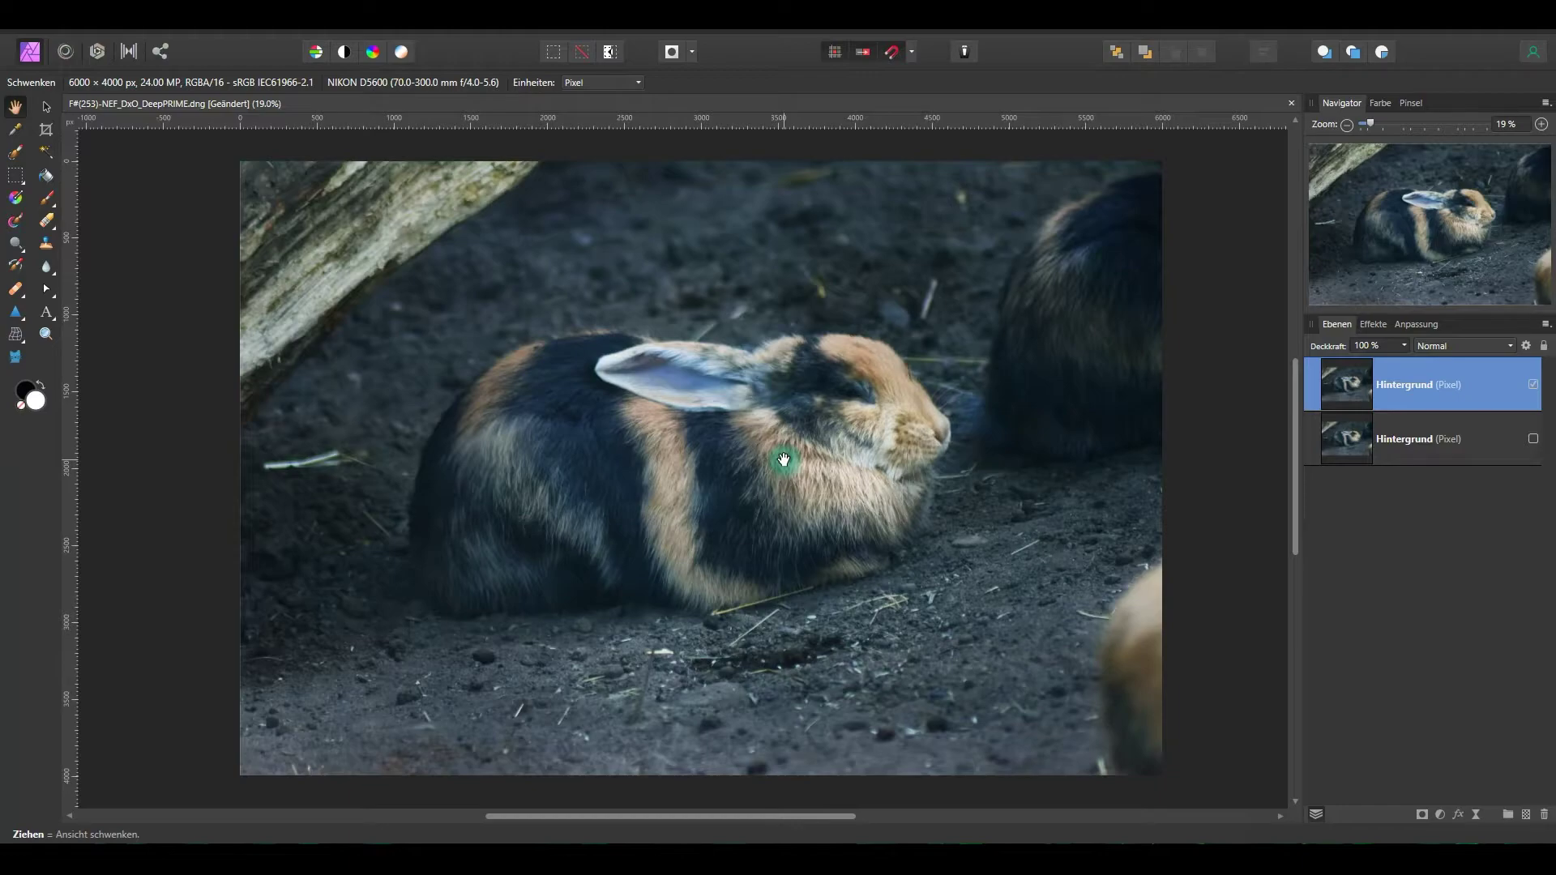
# Launch DxO FilmPack 6 from Filter > Plugins > DxO Labs on the top layer
pyautogui.click(445, 24)
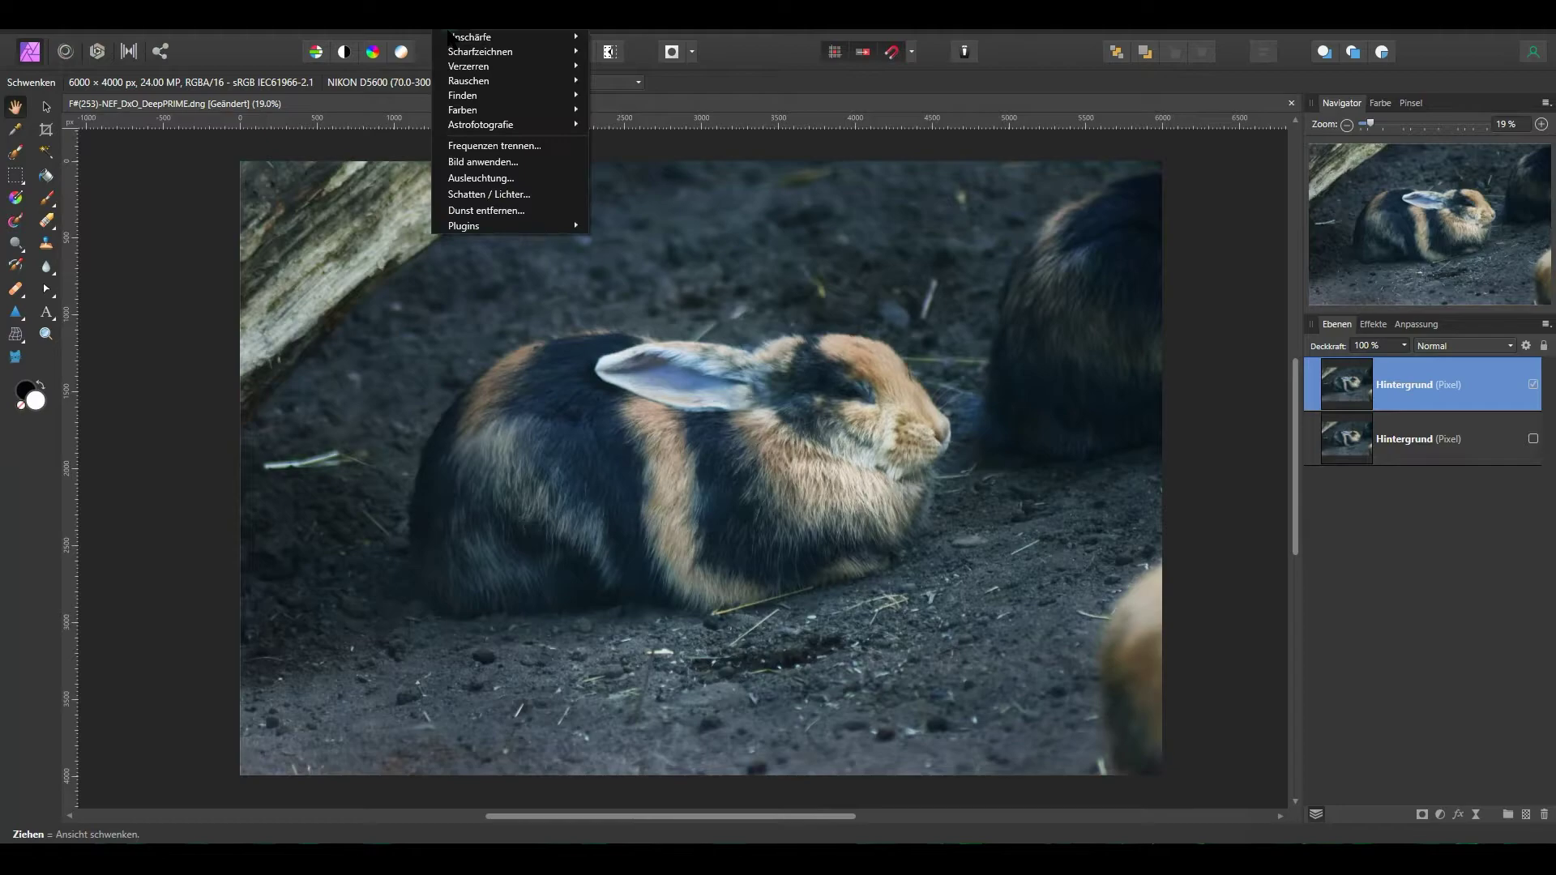
pyautogui.click(507, 227)
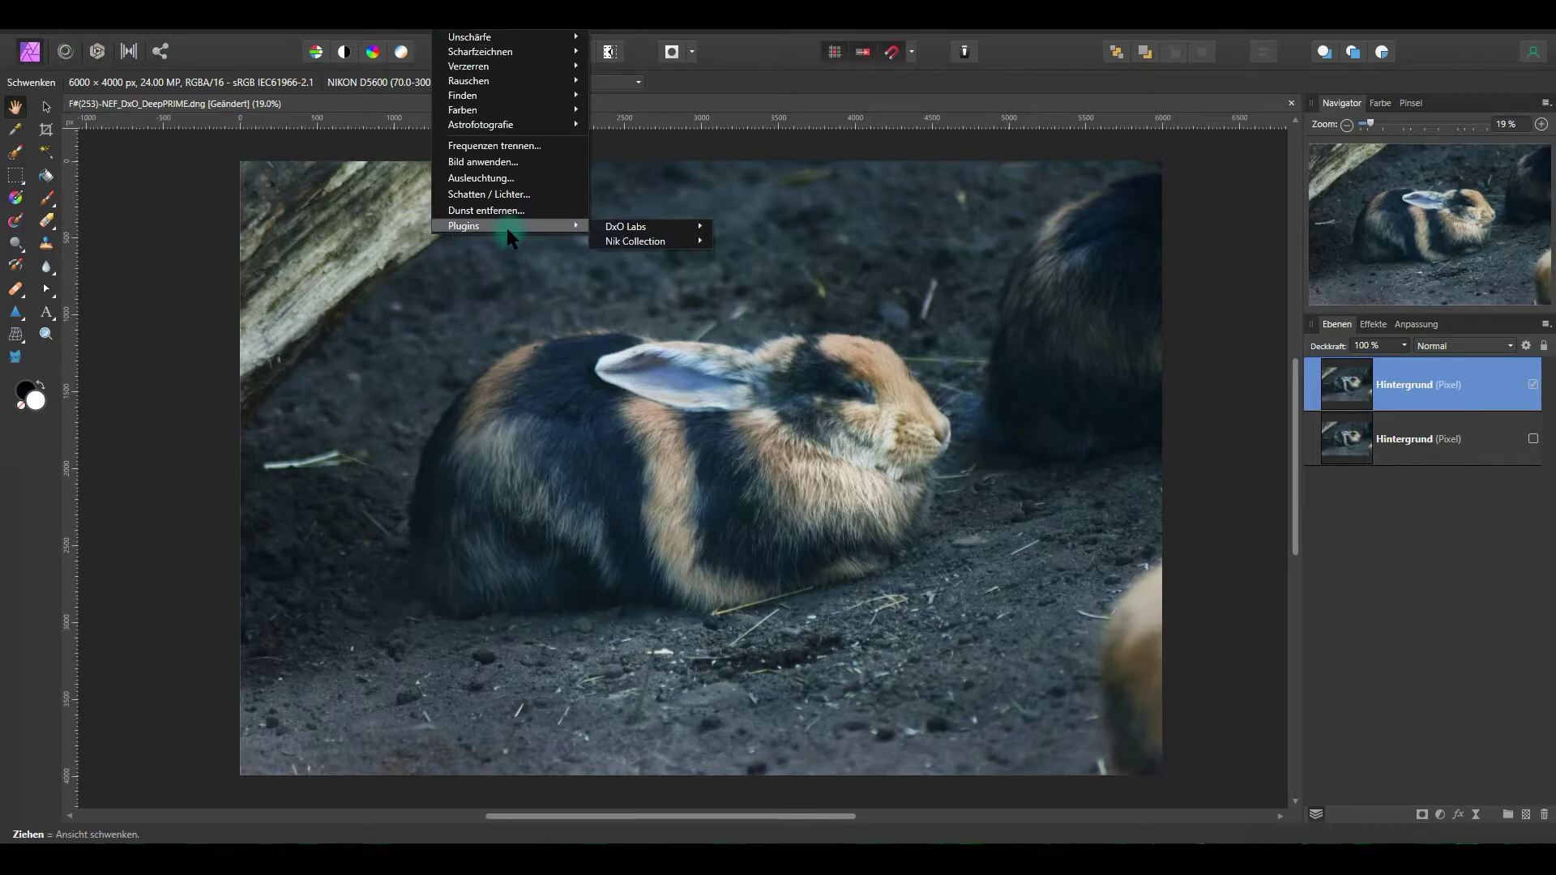
pyautogui.moveTo(627, 226)
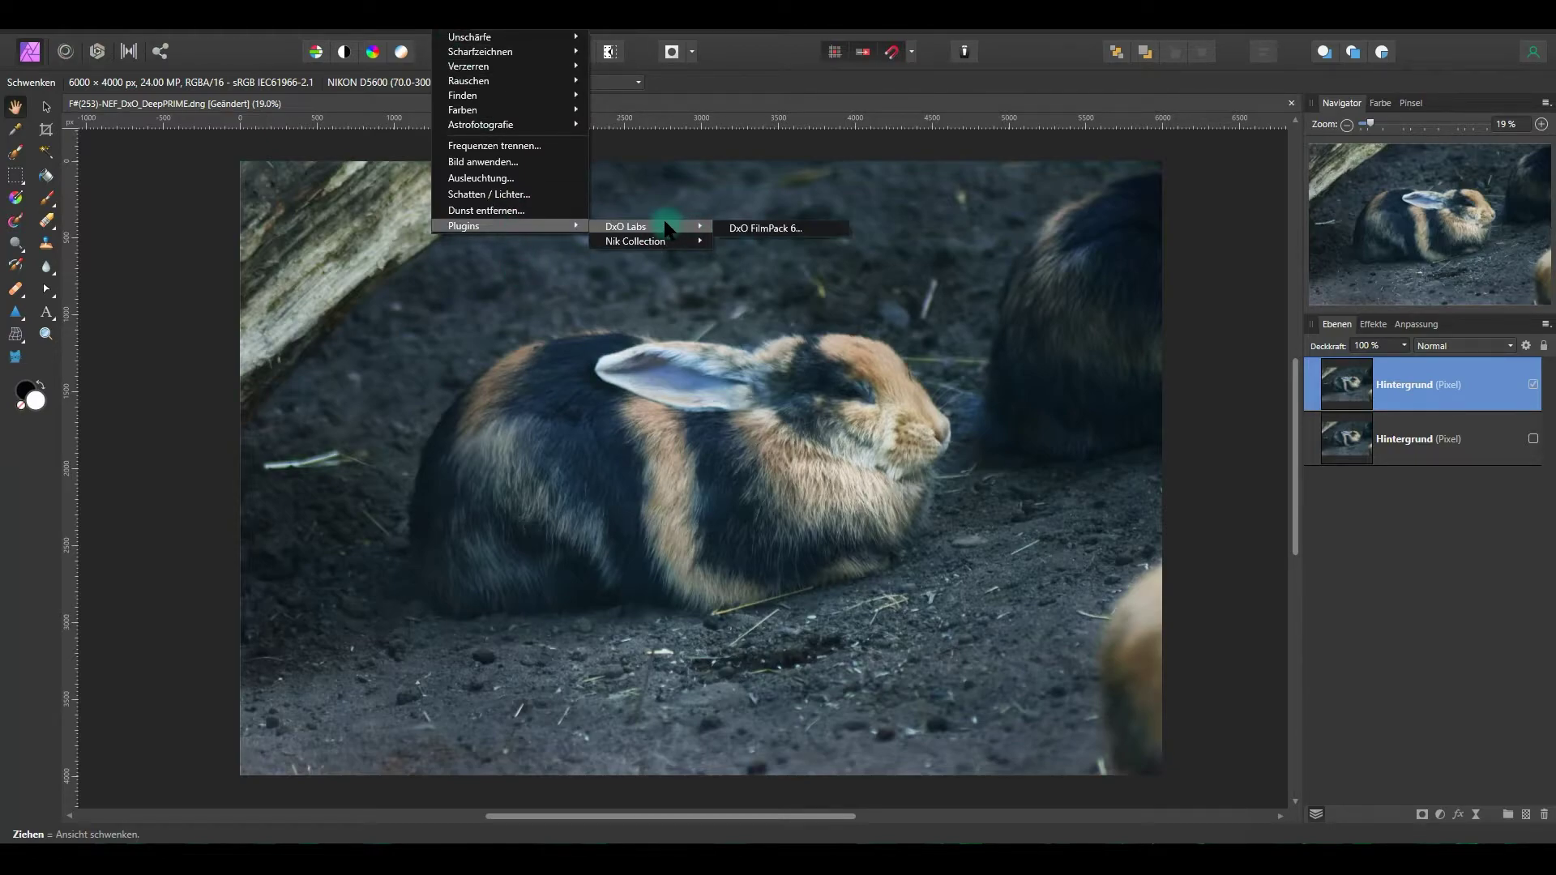
pyautogui.click(754, 229)
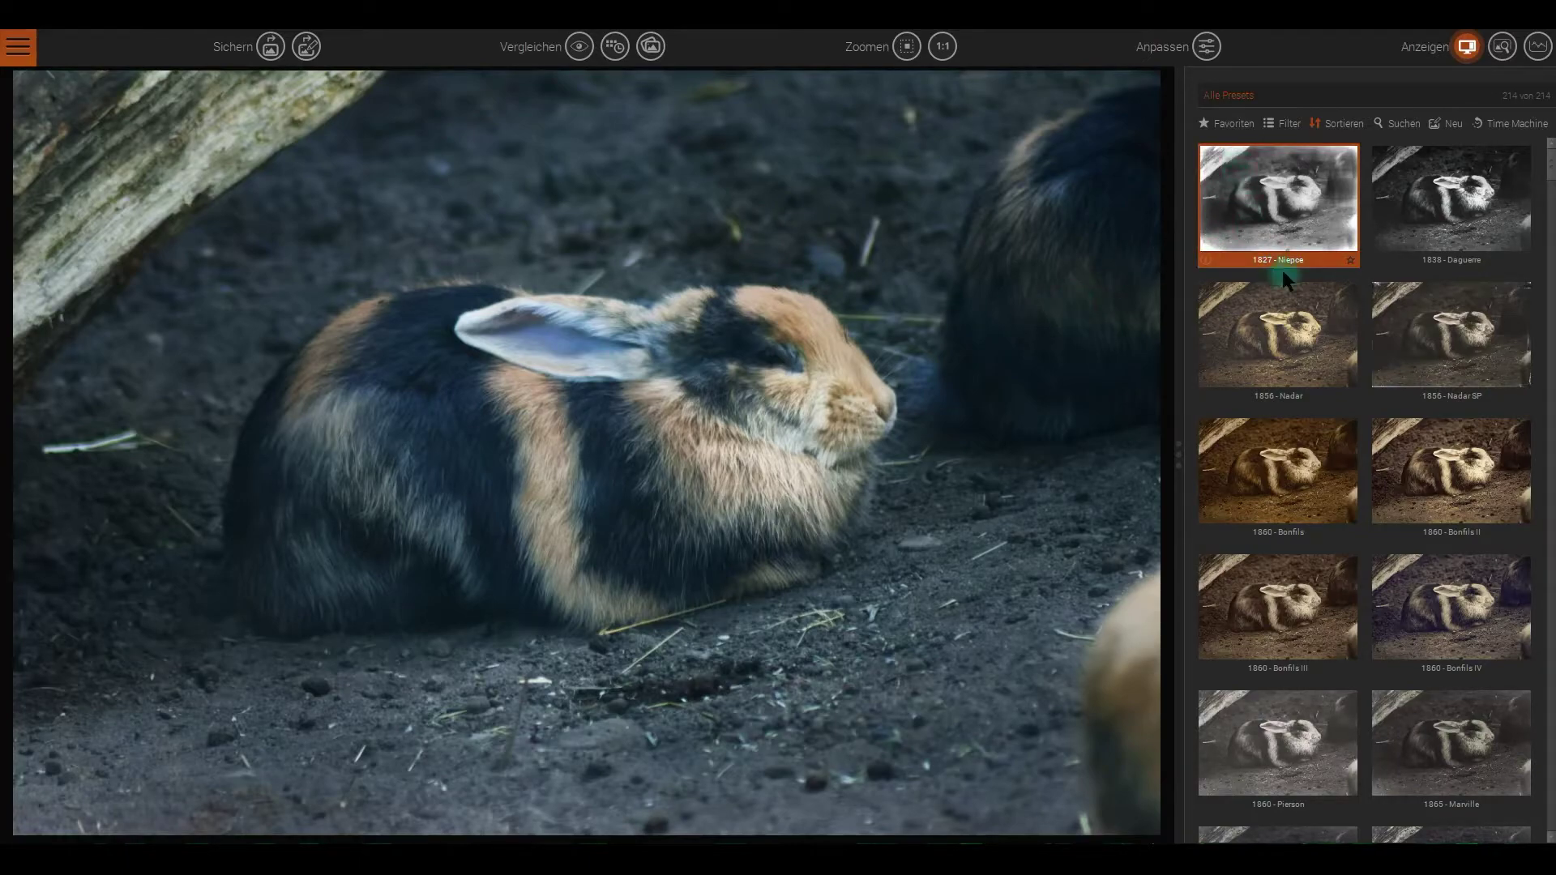
pyautogui.scroll(-5, 1345, 279)
pyautogui.scroll(-5, 1359, 288)
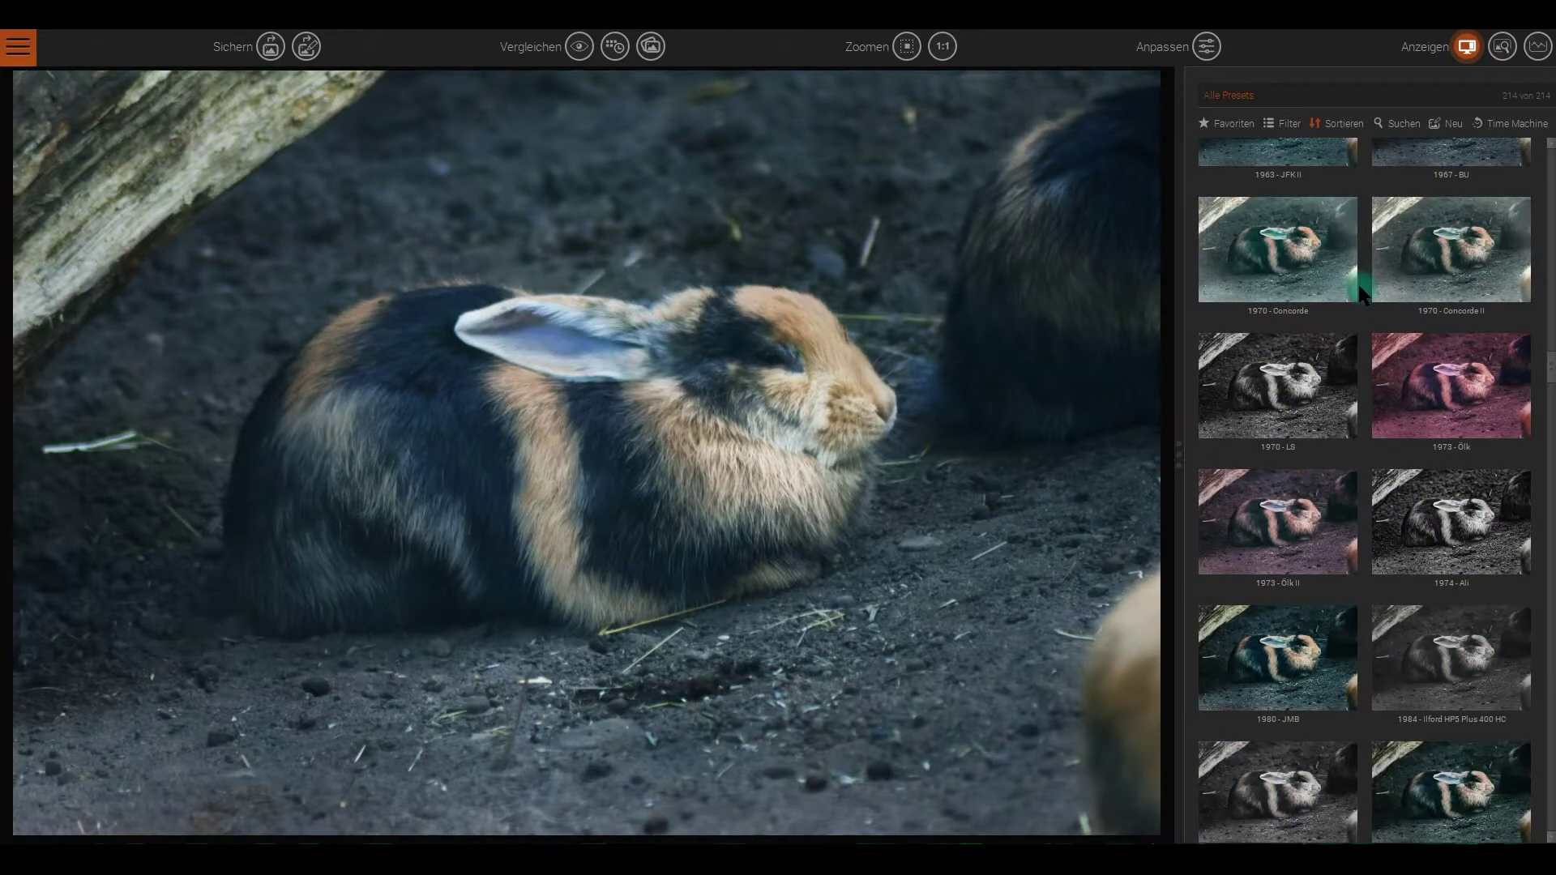
pyautogui.scroll(-5, 1360, 287)
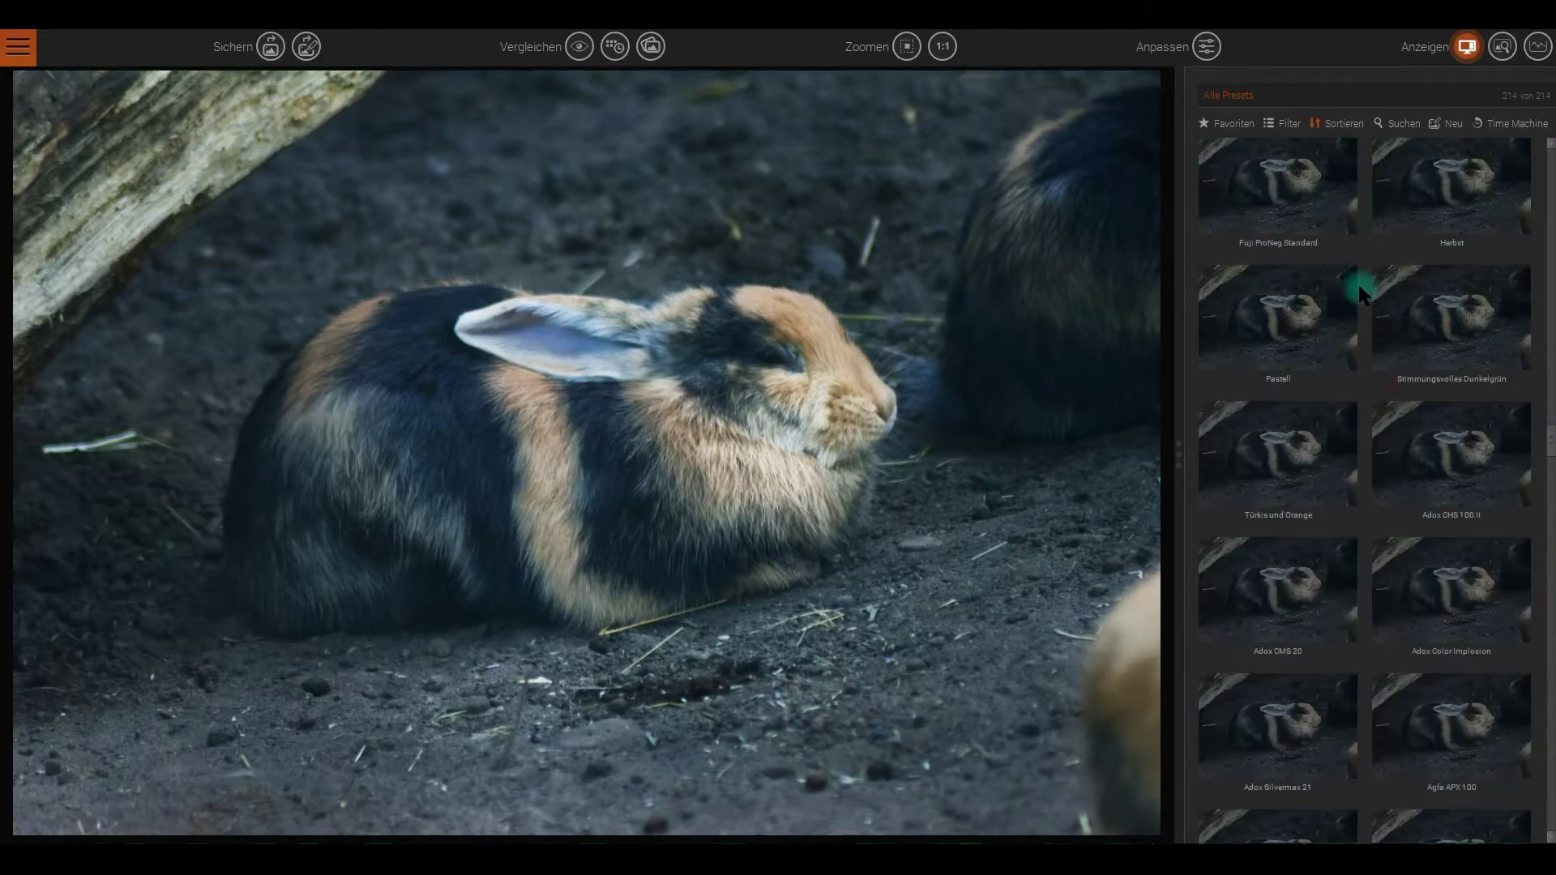
pyautogui.scroll(-5, 1360, 288)
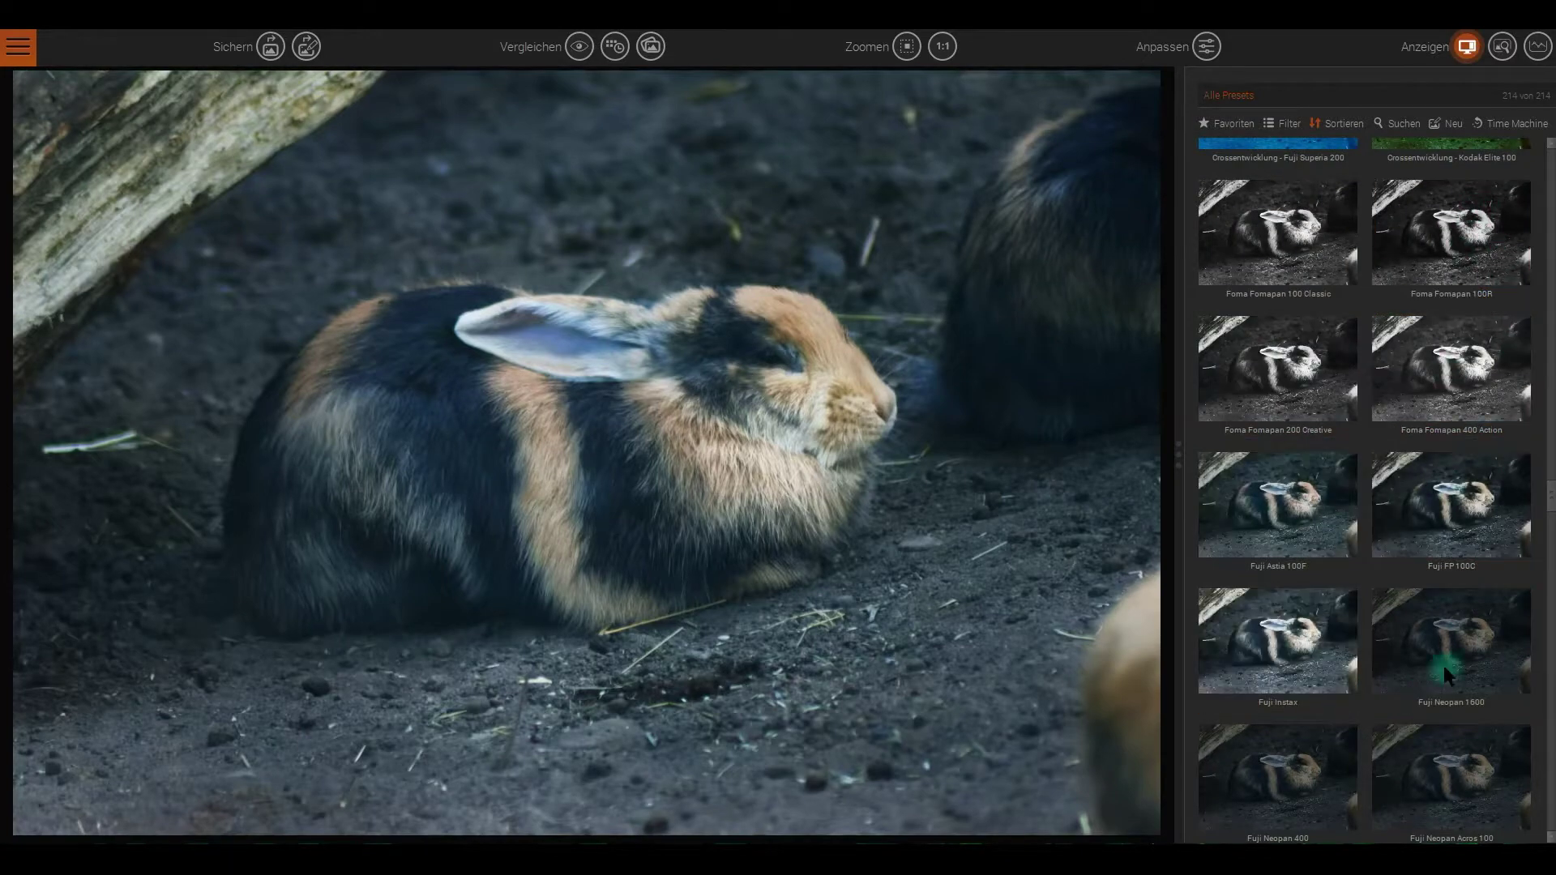
pyautogui.scroll(-5, 1333, 432)
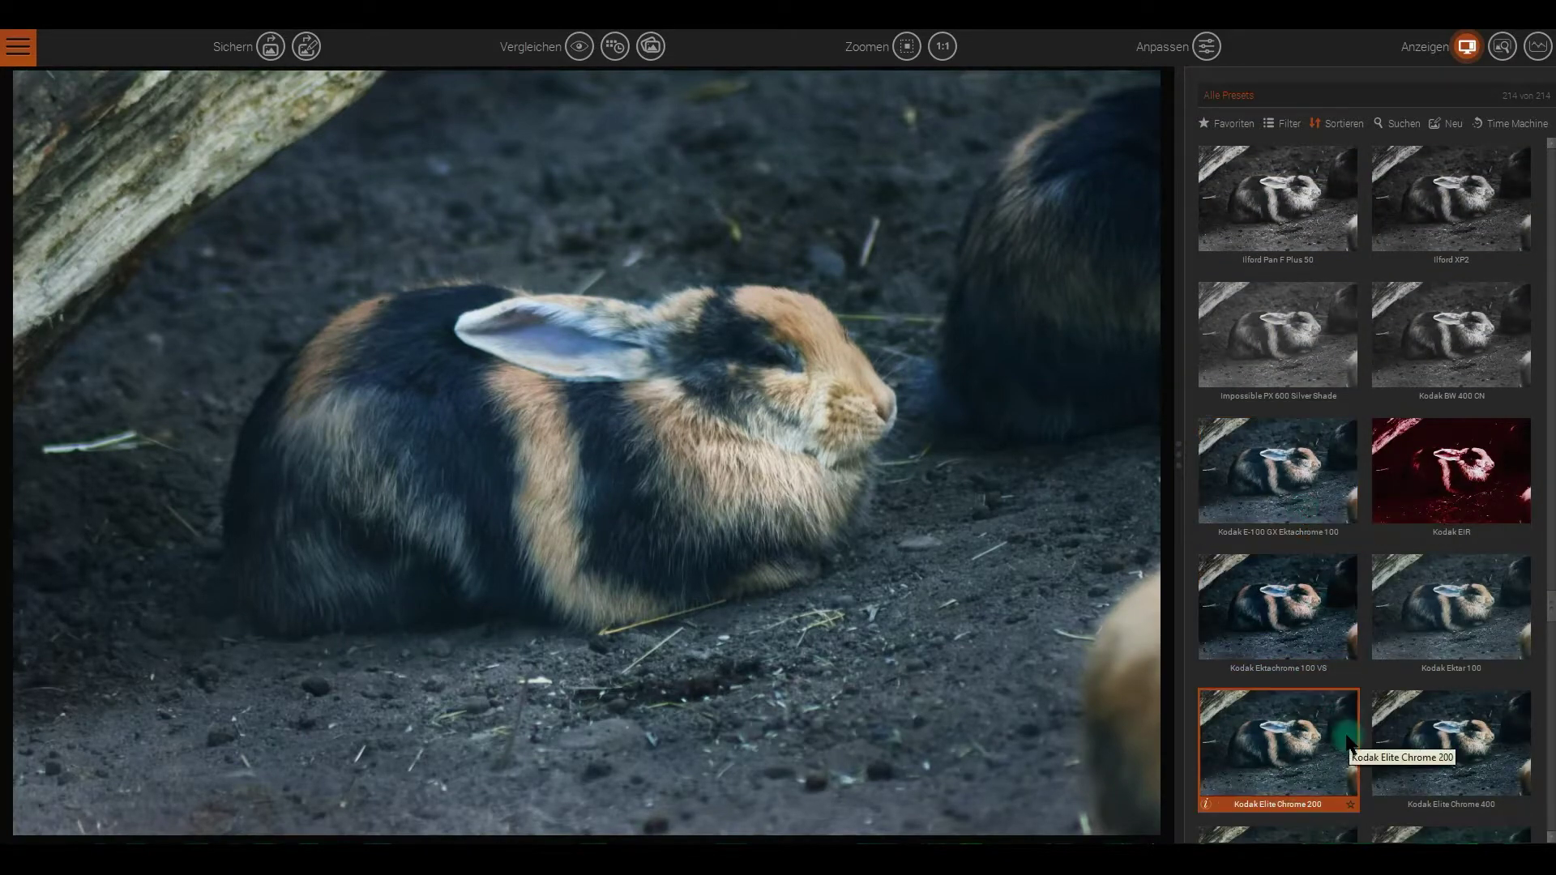
# Switch to Anpassen and expand the Cinematische Filme group in the Film Rendering list
pyautogui.click(1207, 47)
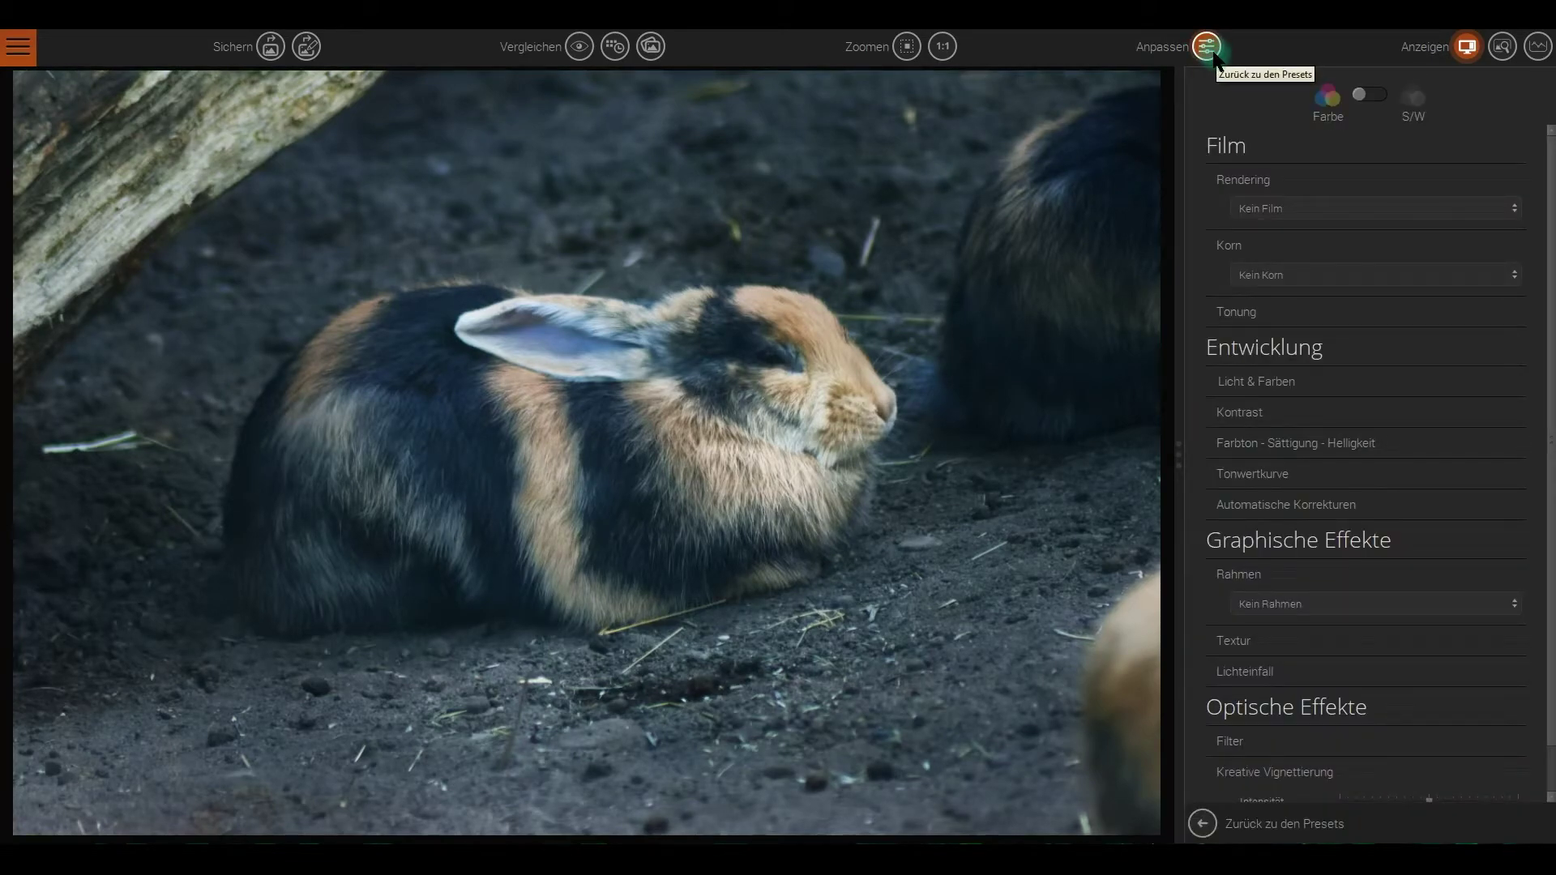
pyautogui.click(1336, 217)
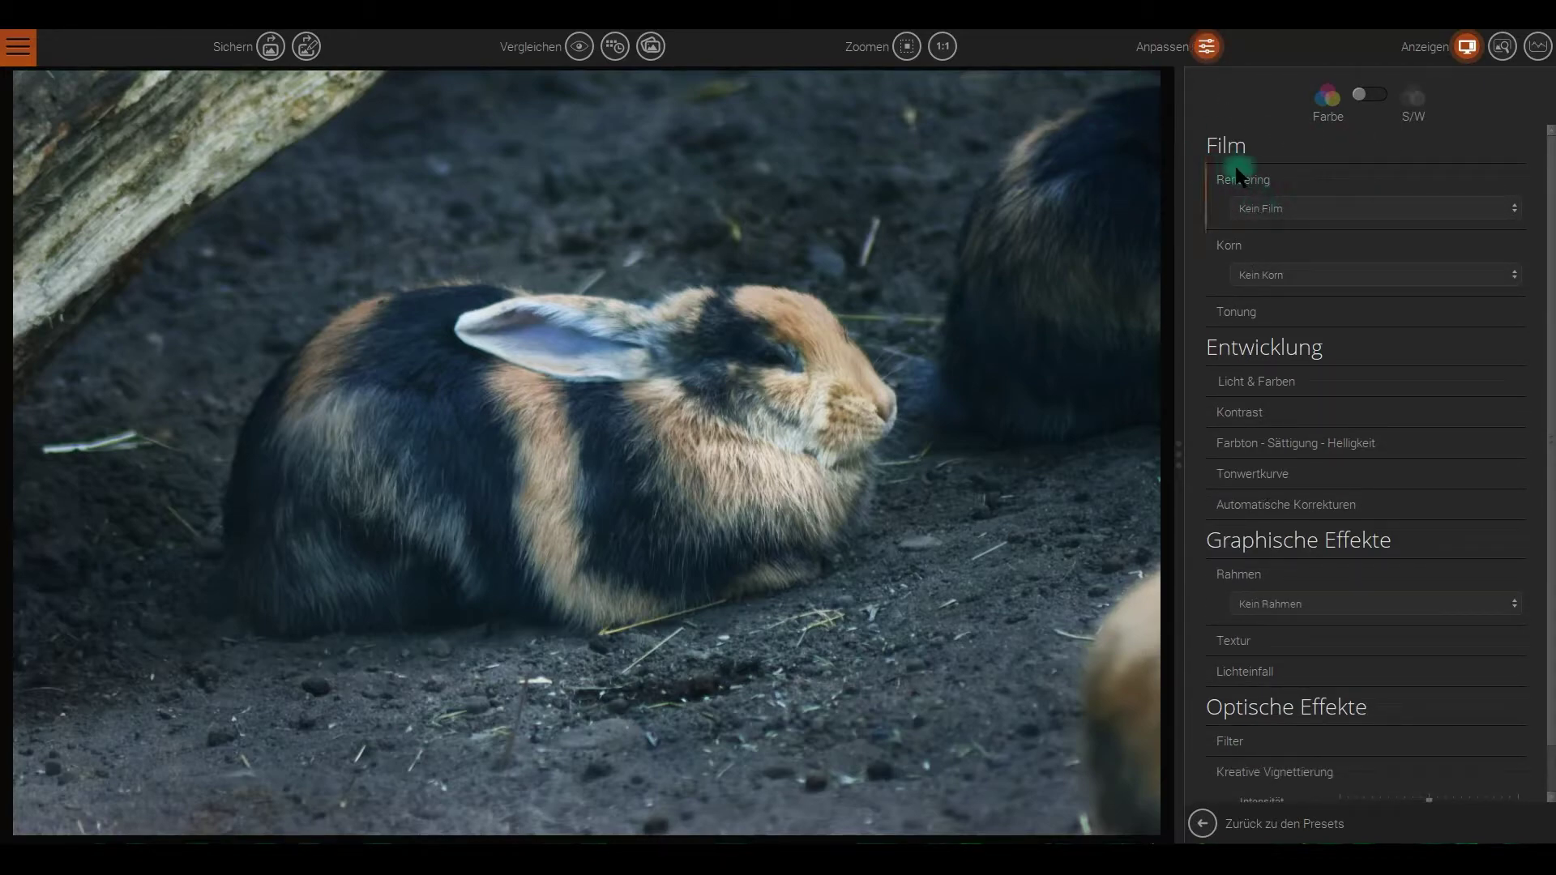
pyautogui.click(1327, 206)
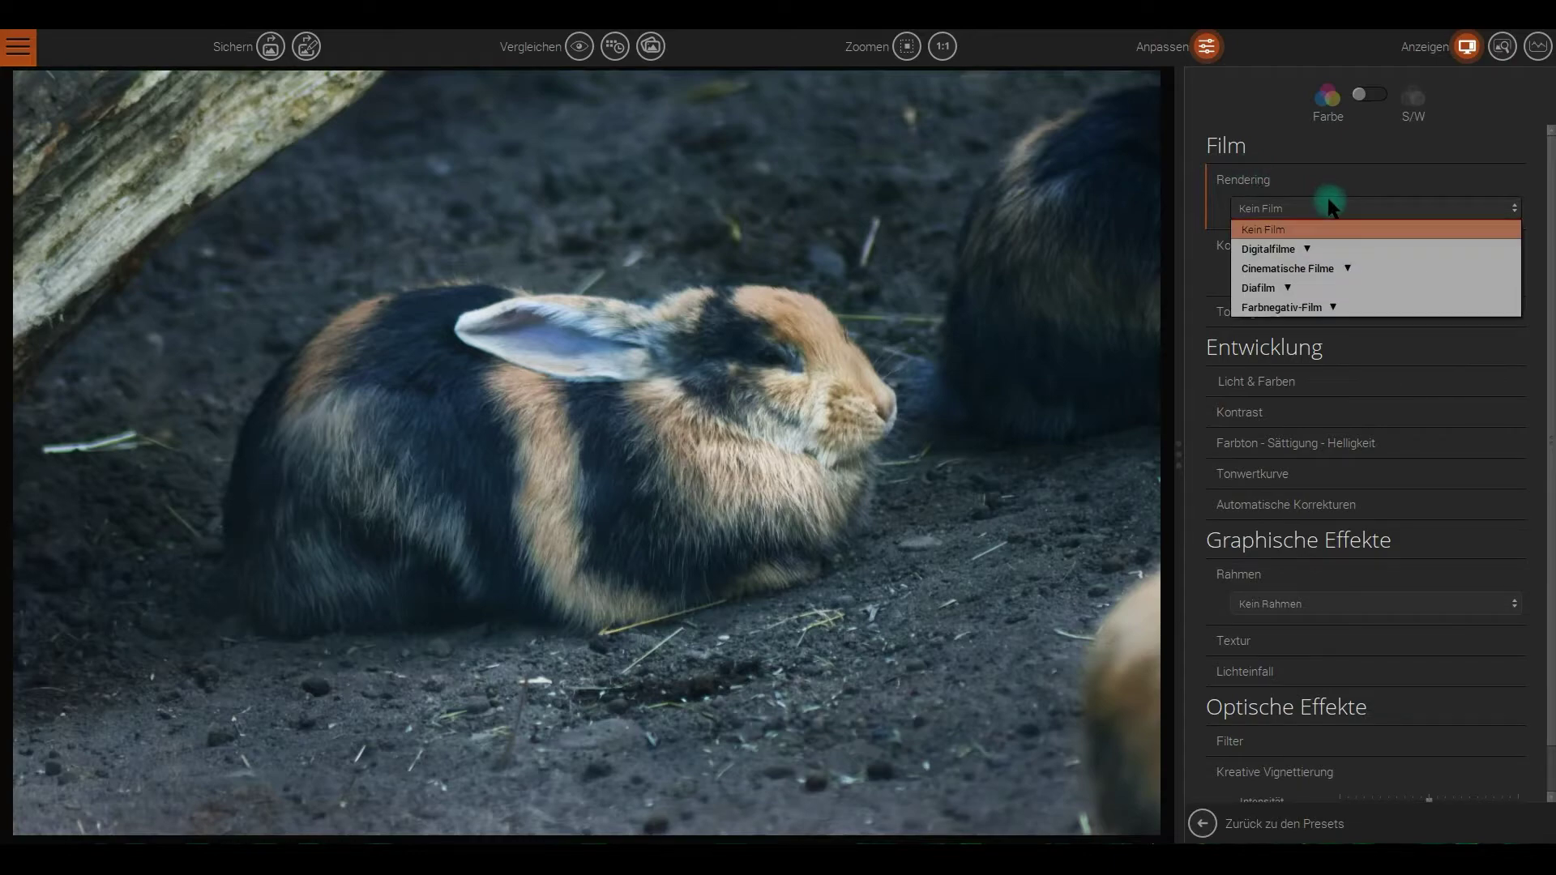
pyautogui.click(1349, 269)
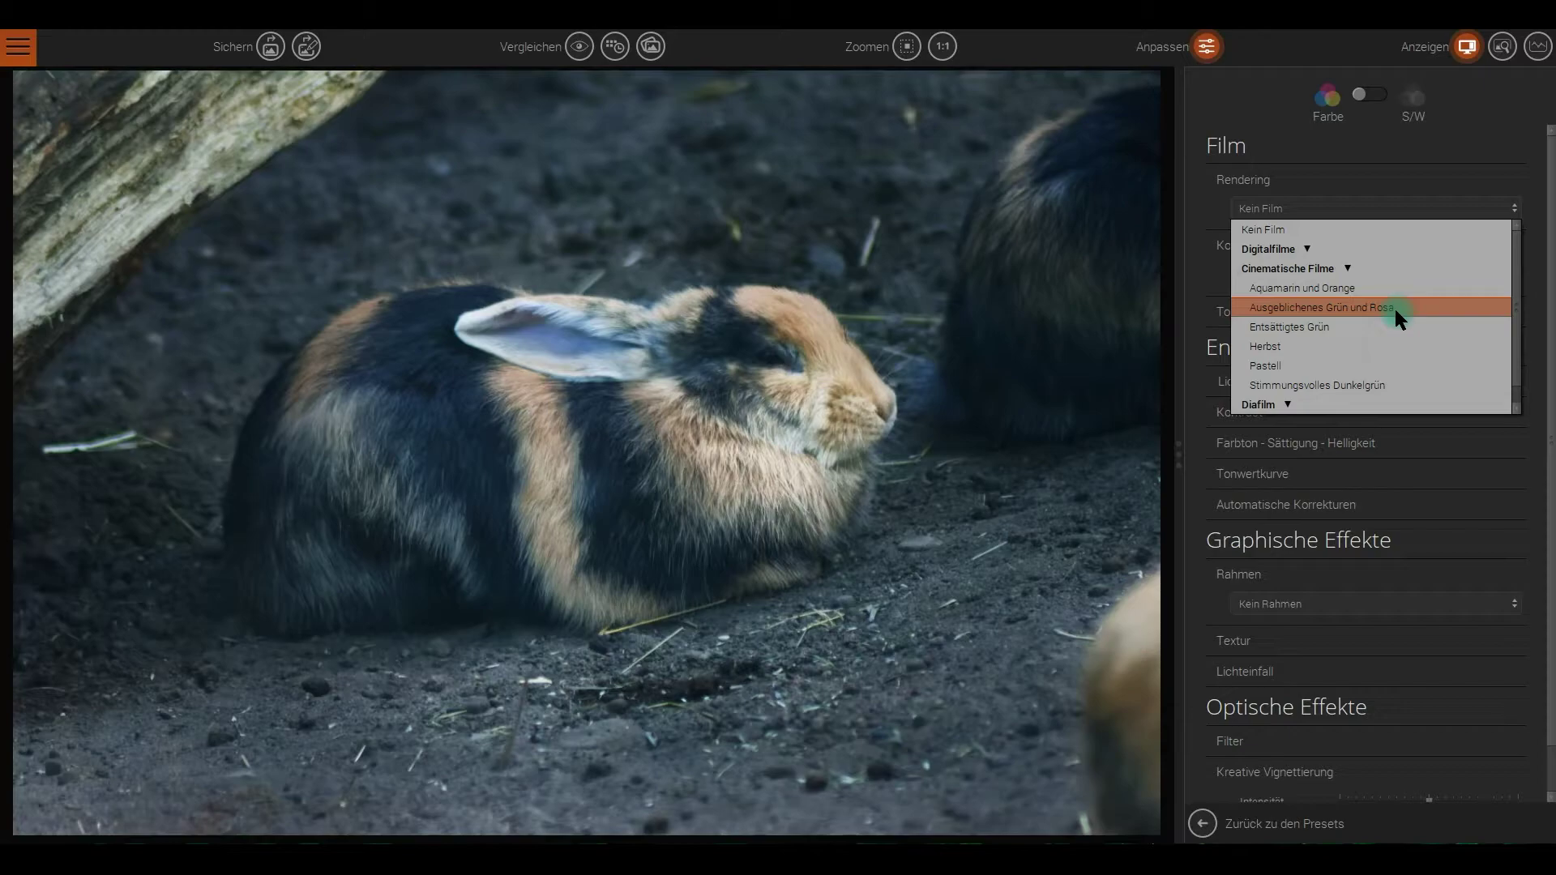
# Try the Entsättigtes Grün and Stimmungsvolles Dunkelgrün cinematic renderings
pyautogui.click(1379, 321)
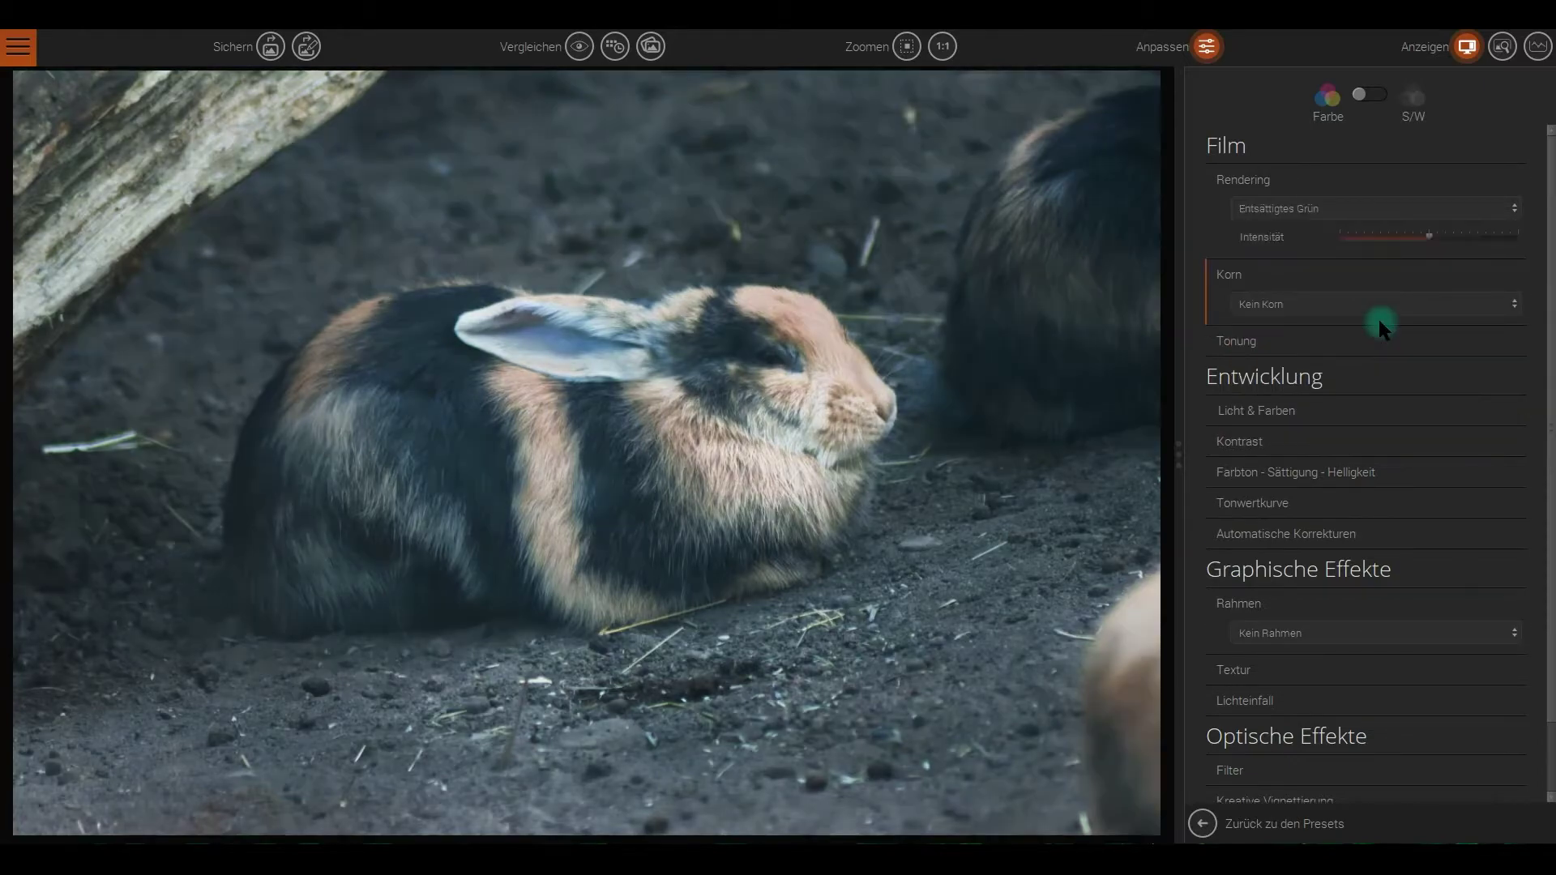
pyautogui.scroll(1, 1323, 207)
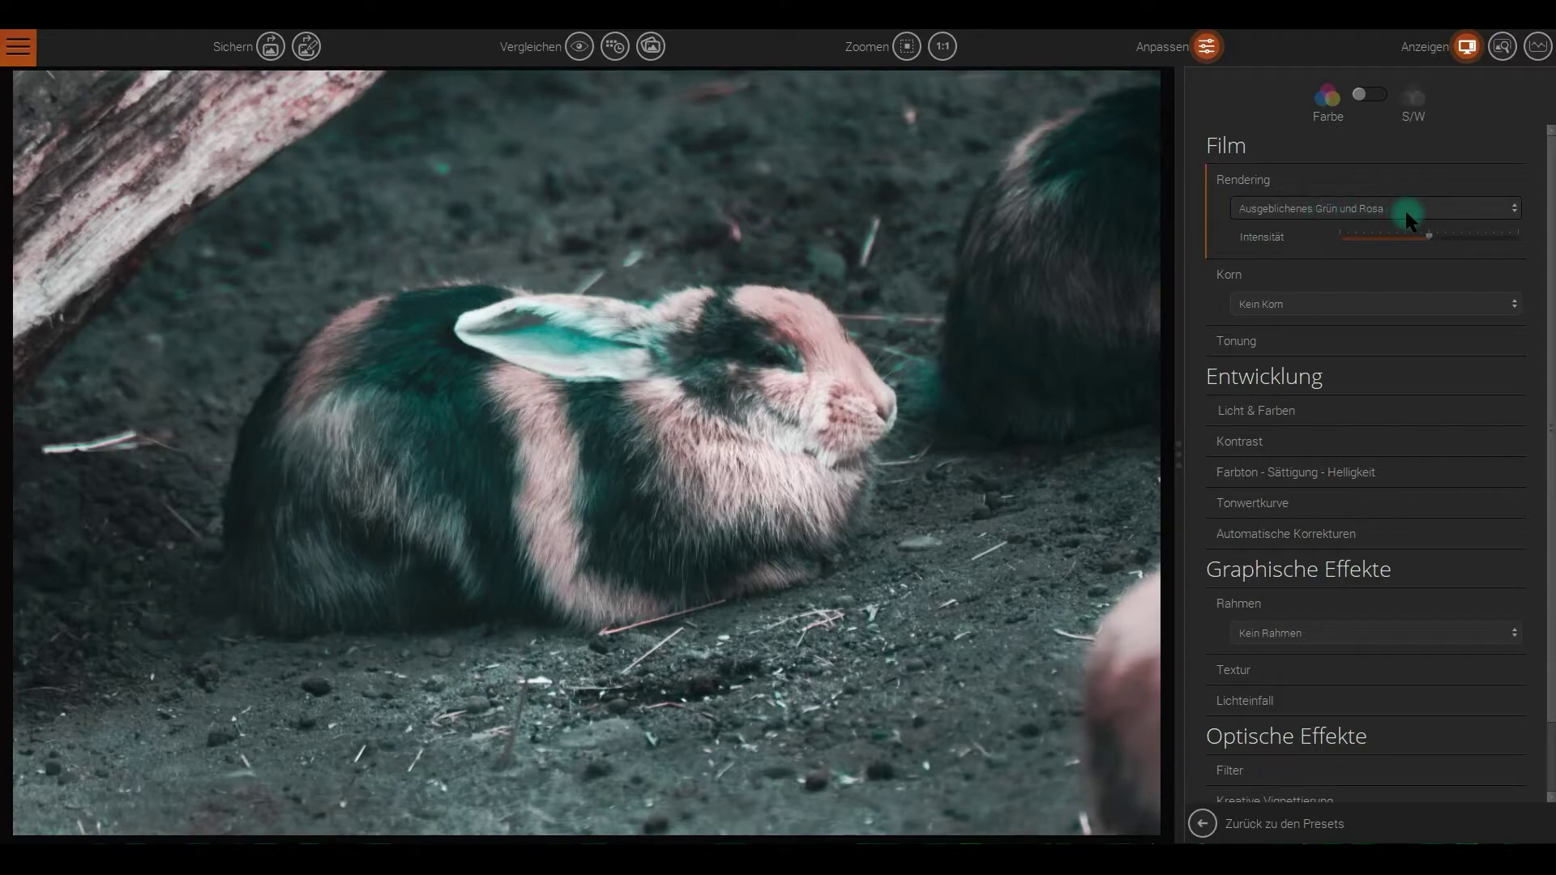
pyautogui.scroll(1, 1404, 207)
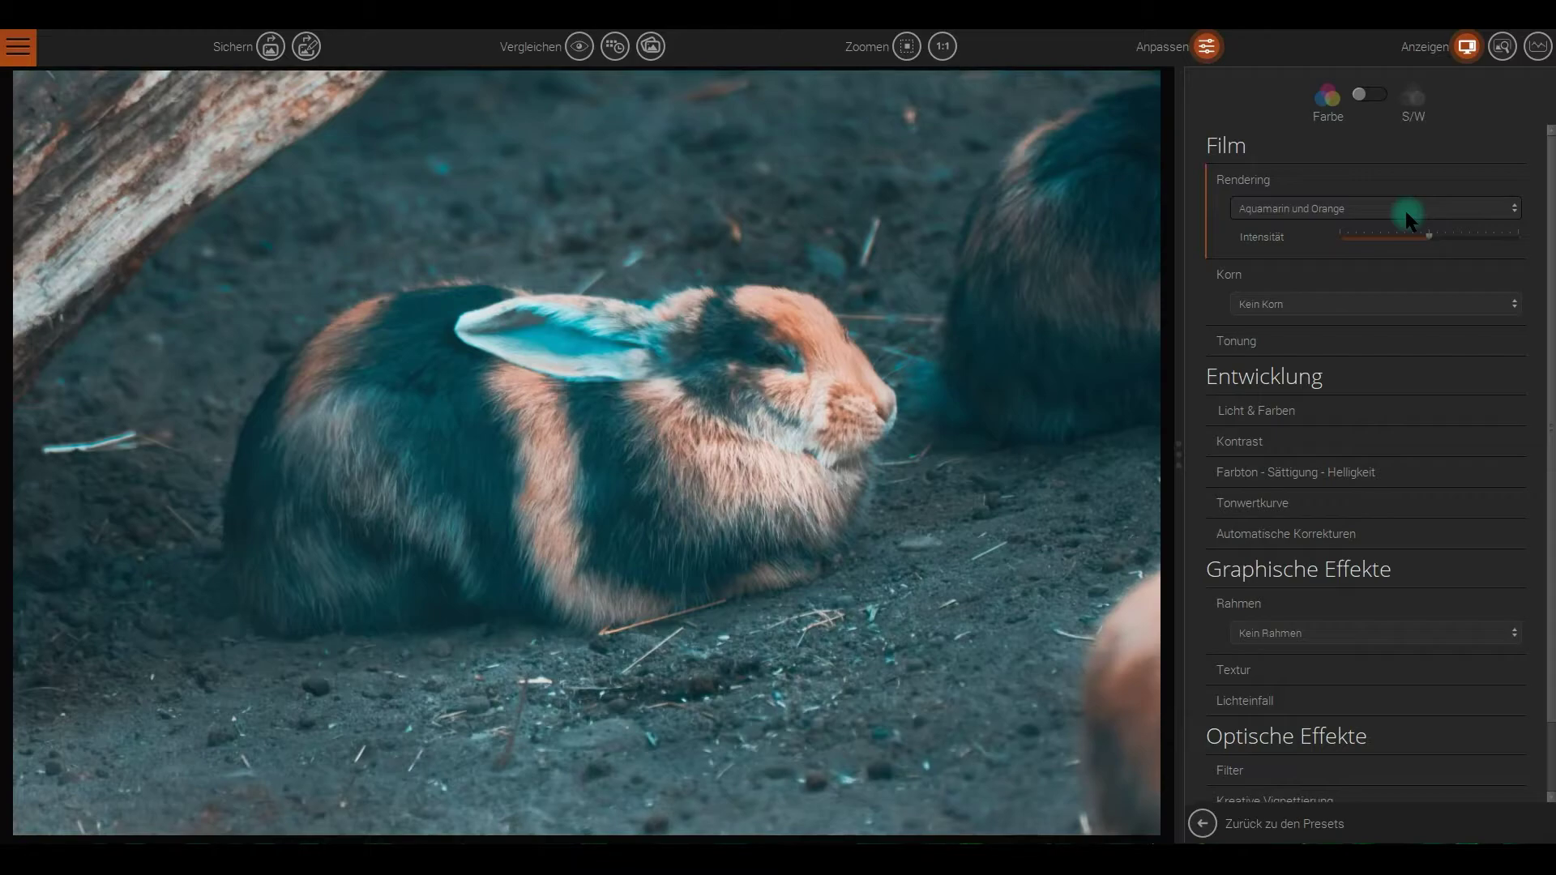
pyautogui.scroll(1, 1404, 211)
pyautogui.scroll(1, 1405, 211)
pyautogui.scroll(1, 1405, 210)
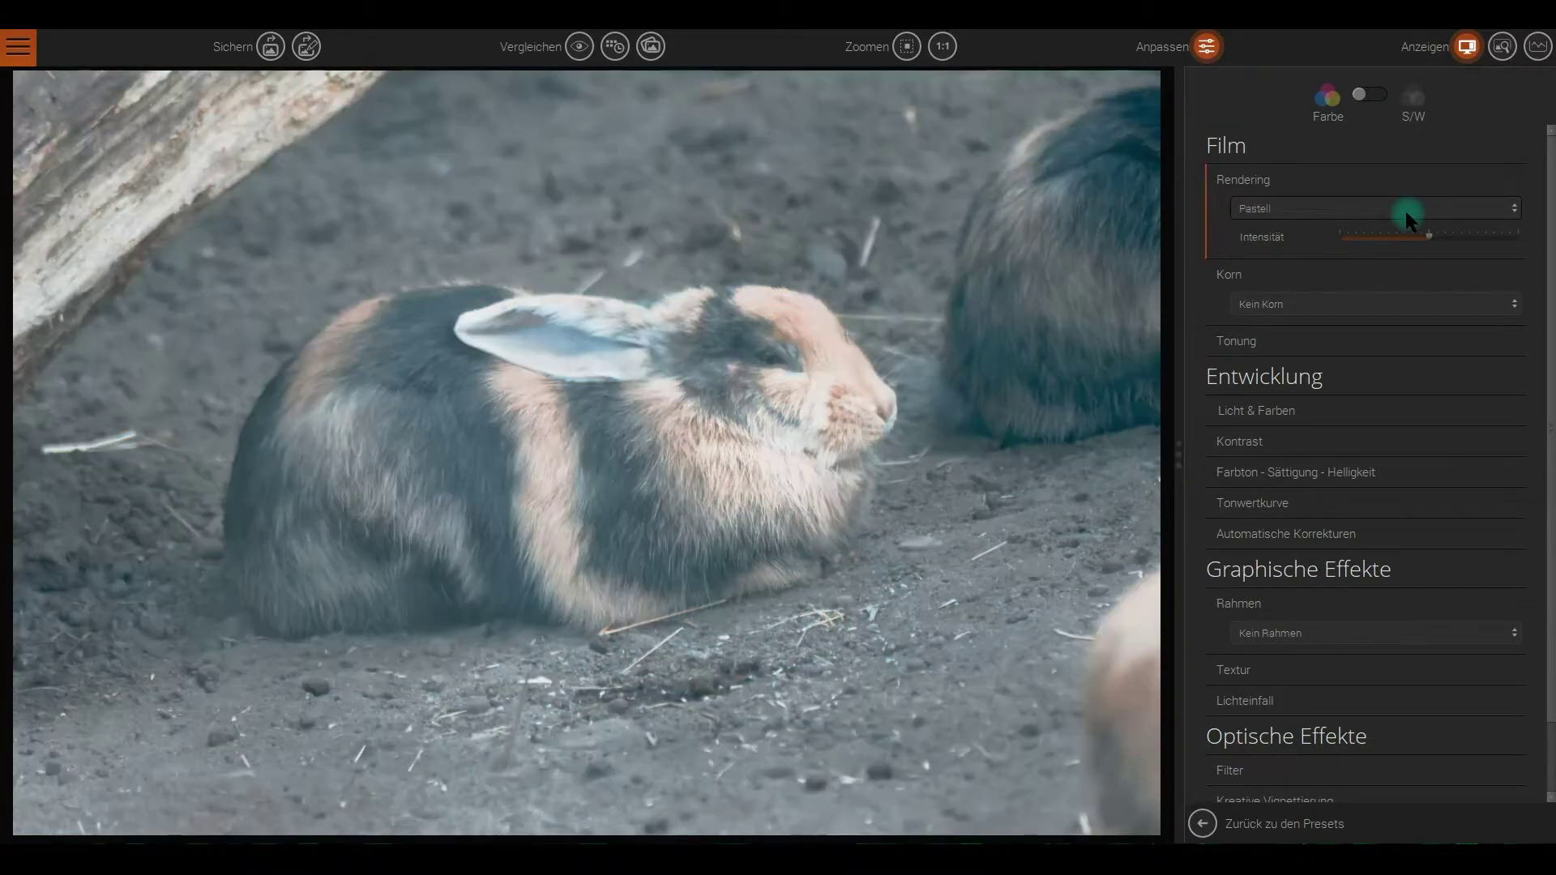
pyautogui.scroll(1, 1405, 211)
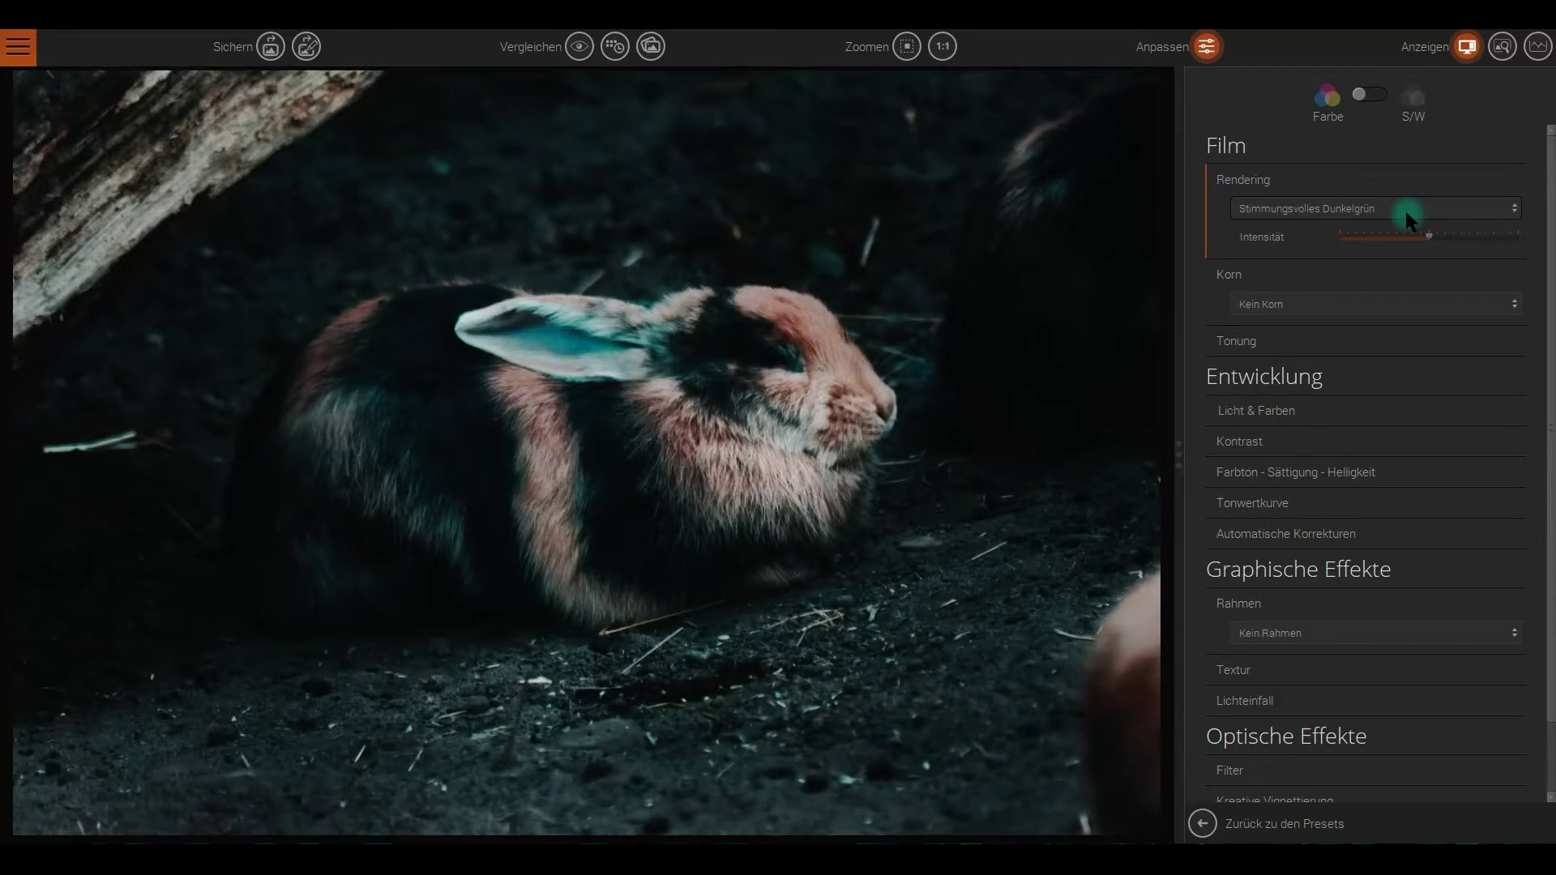
pyautogui.scroll(1, 1405, 211)
pyautogui.click(1404, 211)
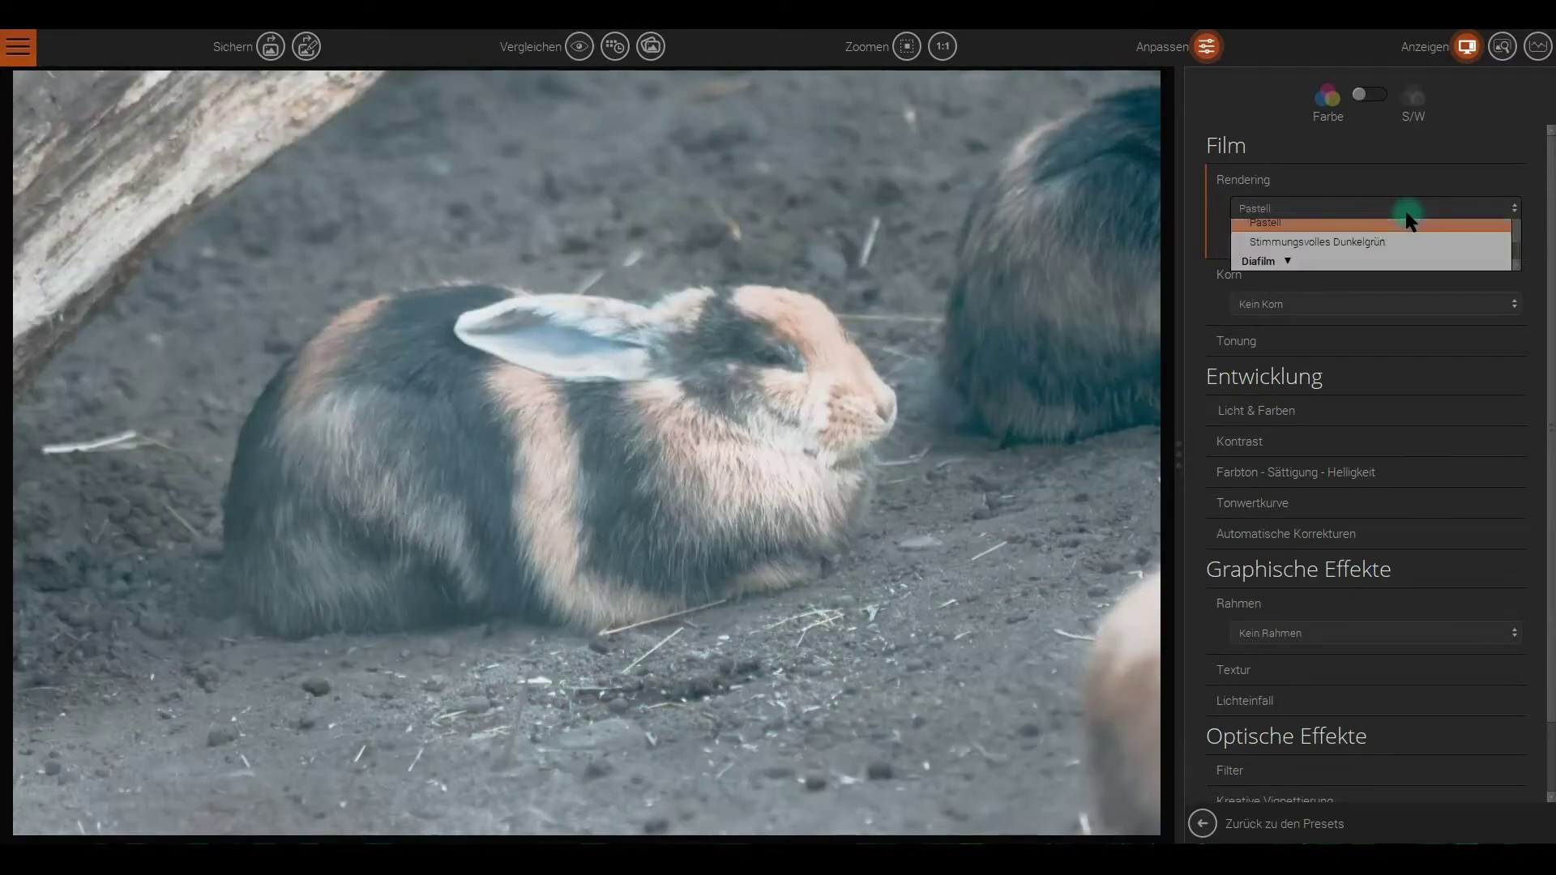
pyautogui.scroll(-1, 1408, 279)
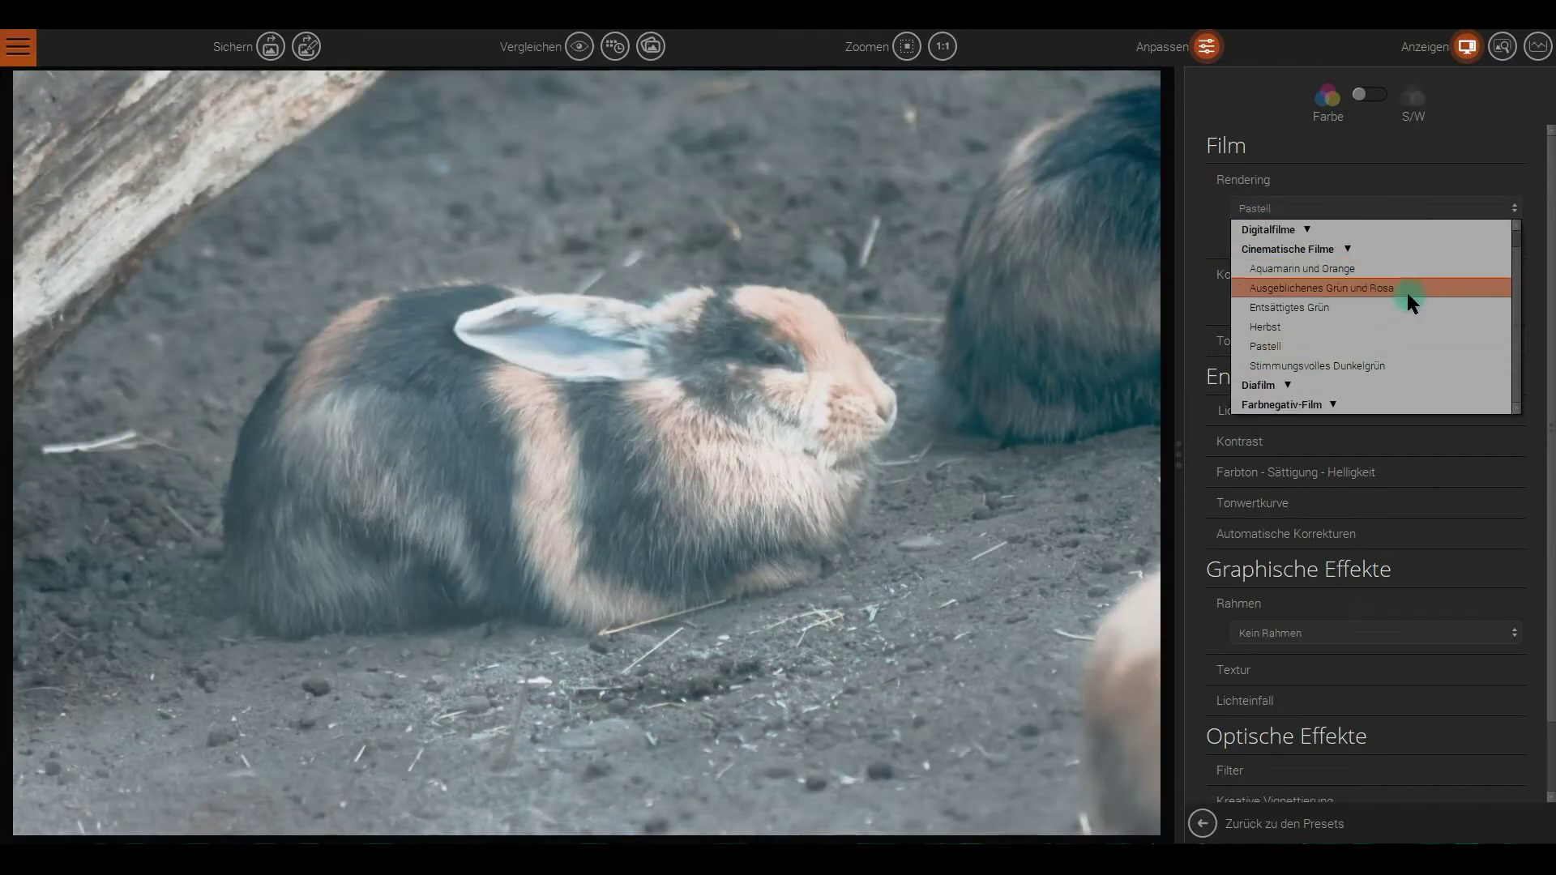
pyautogui.click(1387, 362)
# Switch to the Digitalfilme group and apply the Fuji Classic Chrom + rendering
pyautogui.scroll(1, 1348, 213)
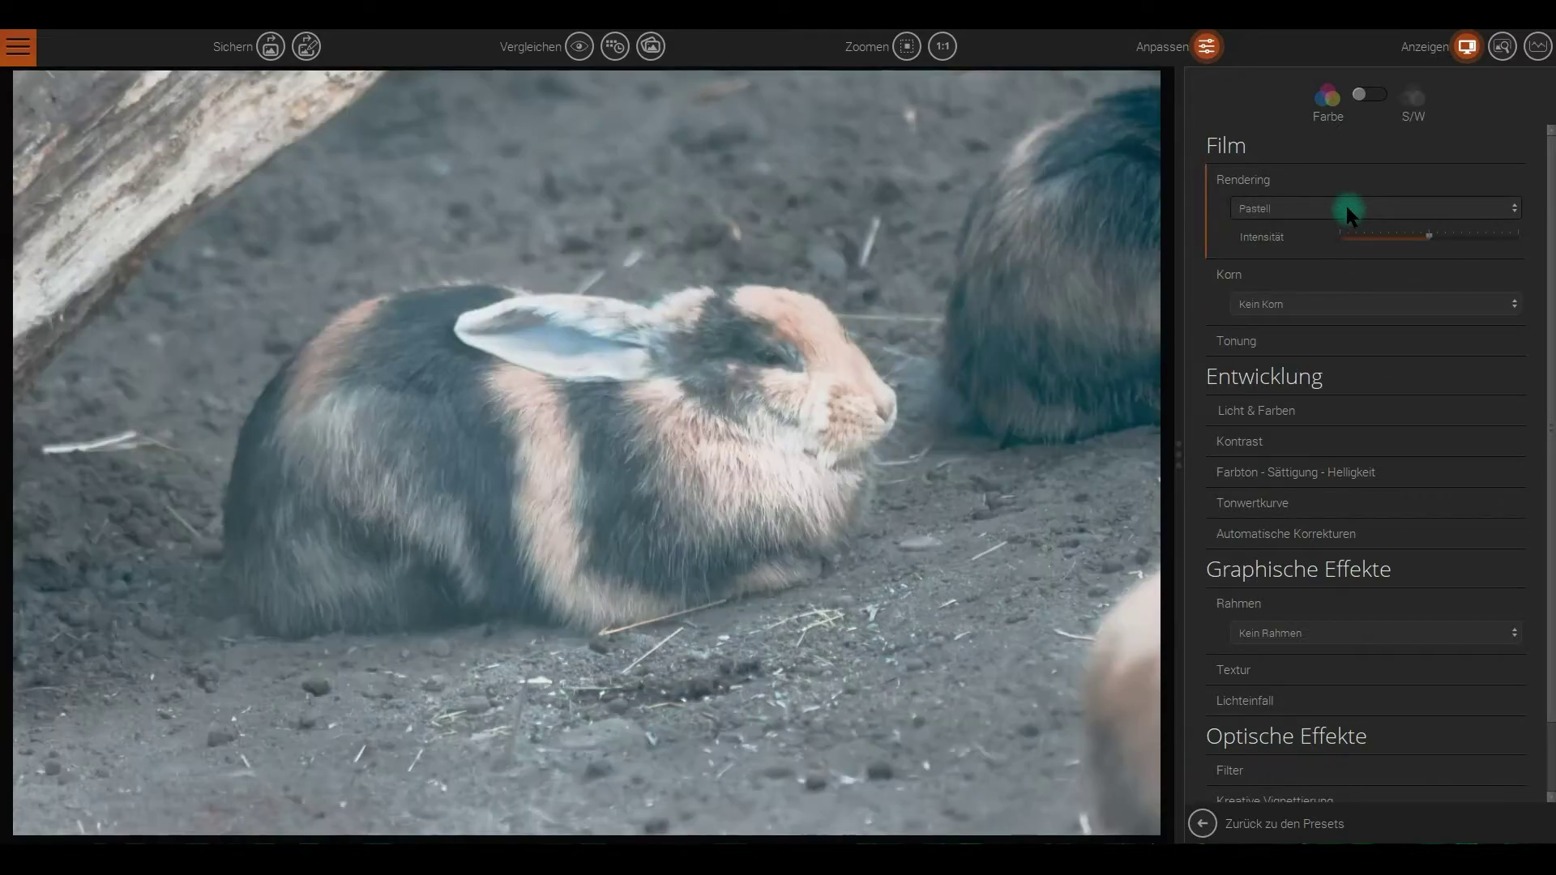
pyautogui.scroll(1, 1348, 212)
pyautogui.scroll(1, 1347, 212)
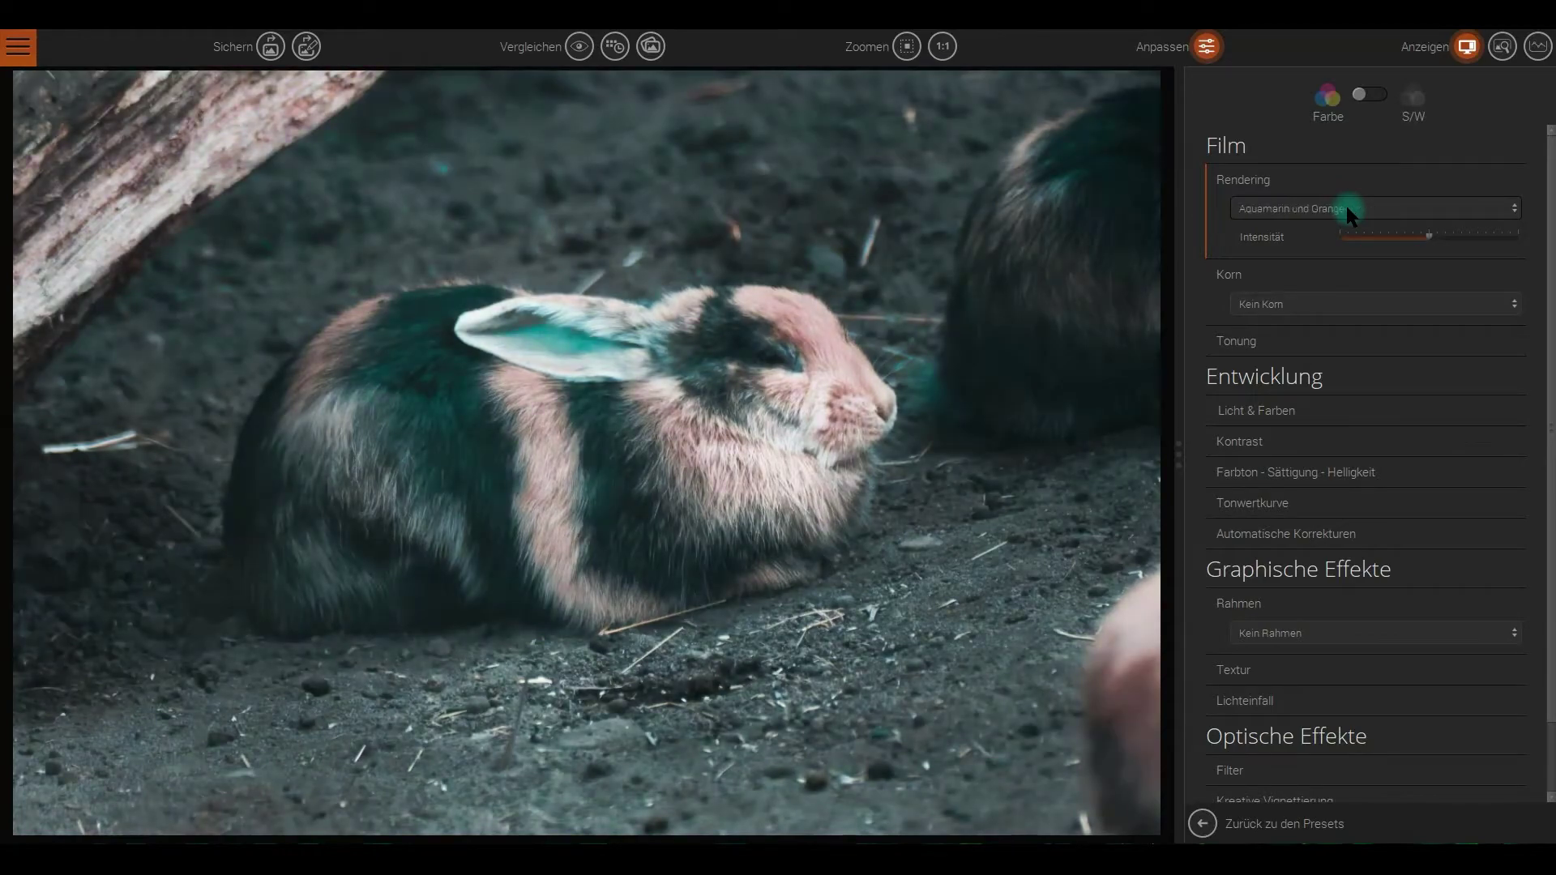
pyautogui.scroll(1, 1345, 208)
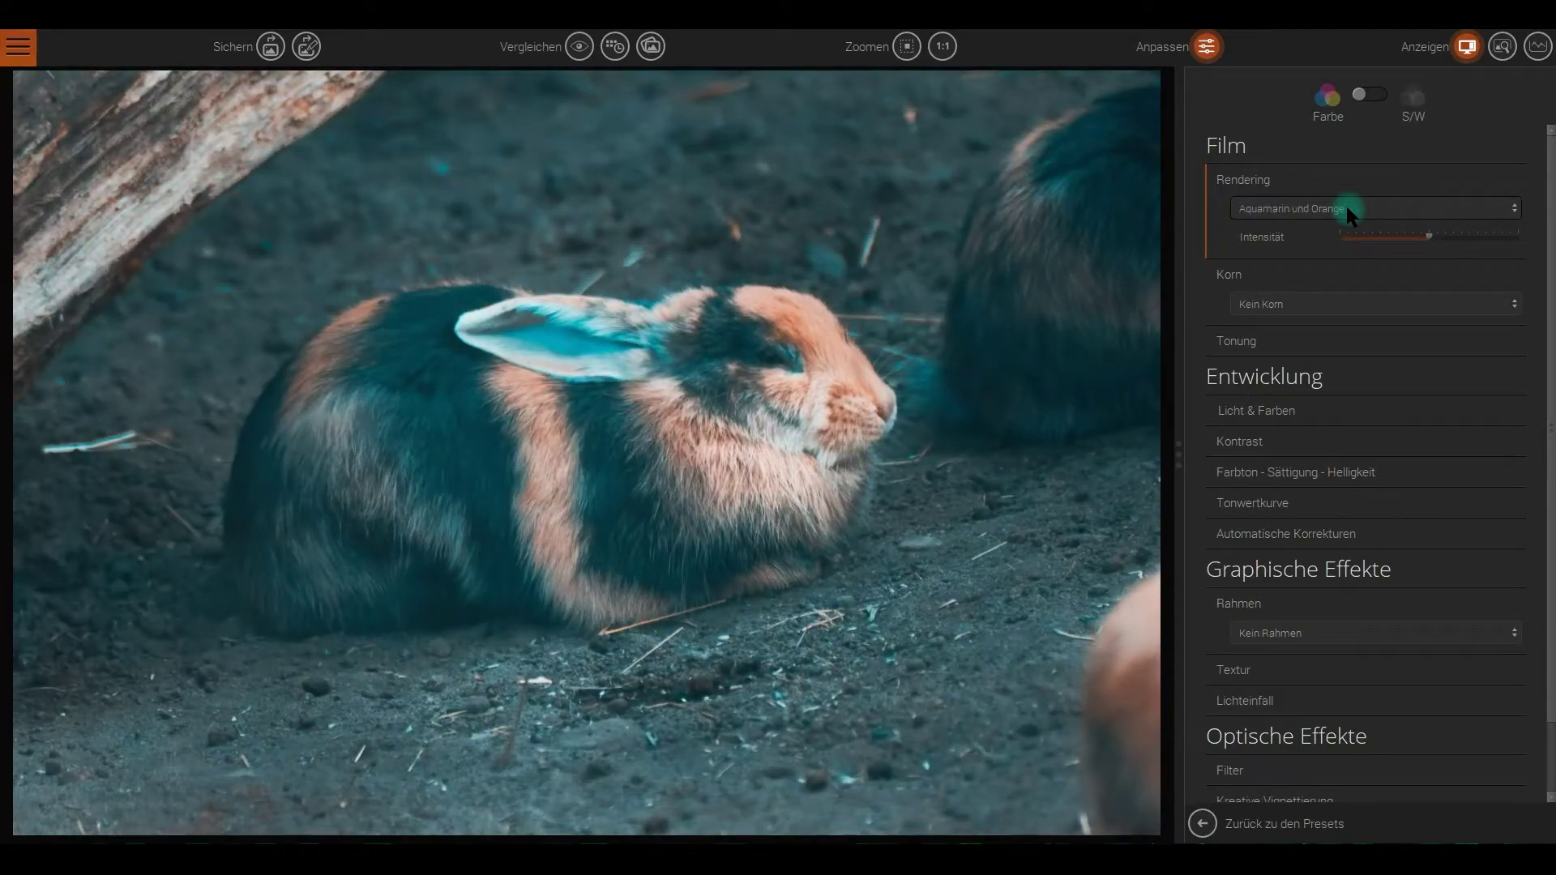
pyautogui.click(1345, 209)
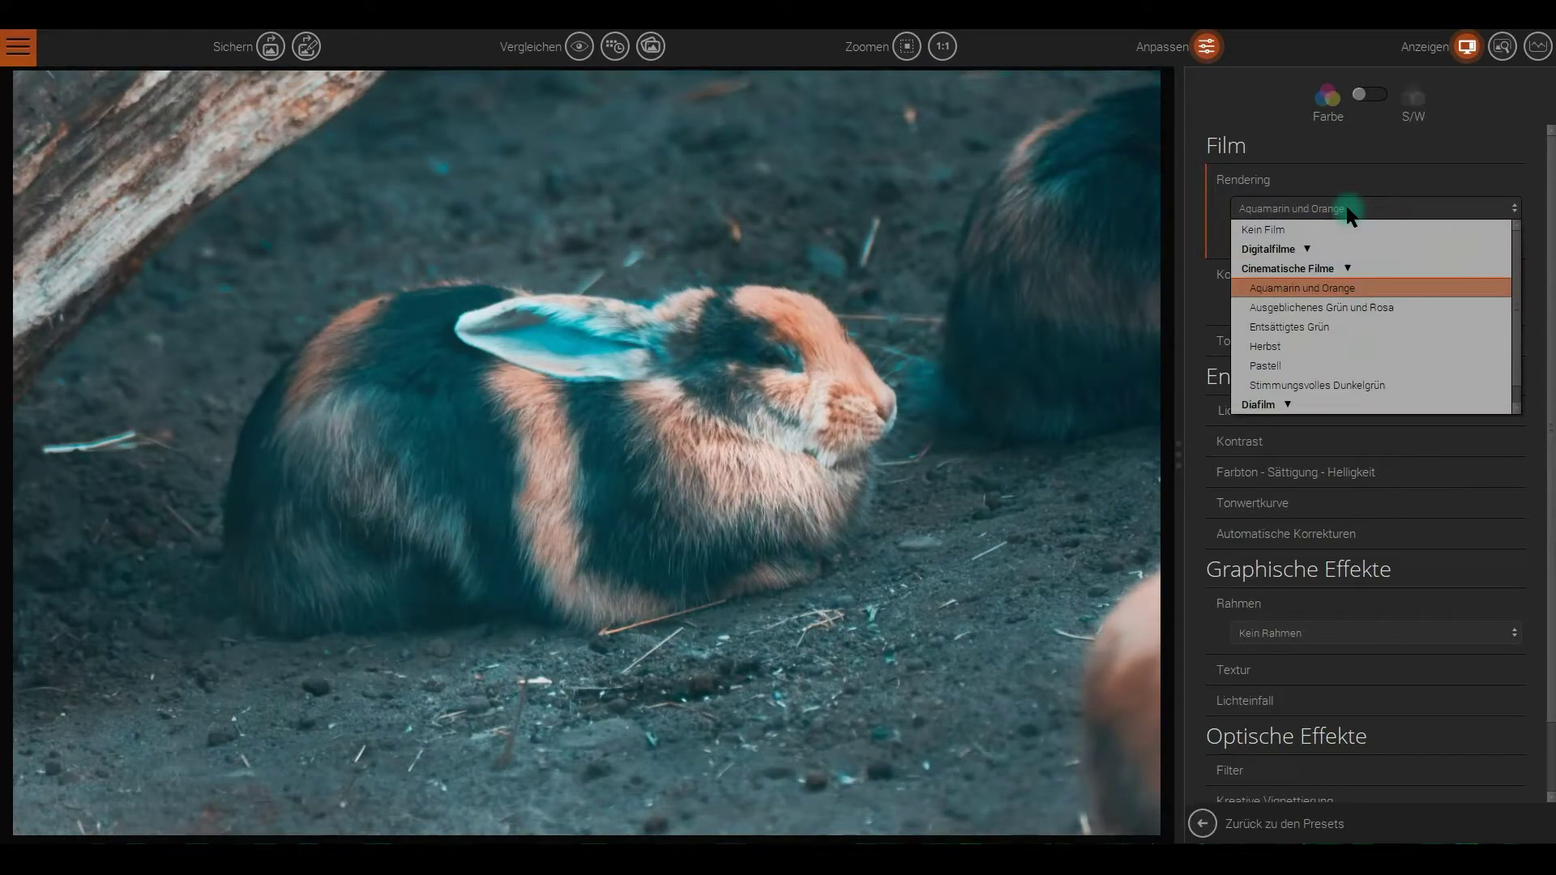
pyautogui.click(1344, 264)
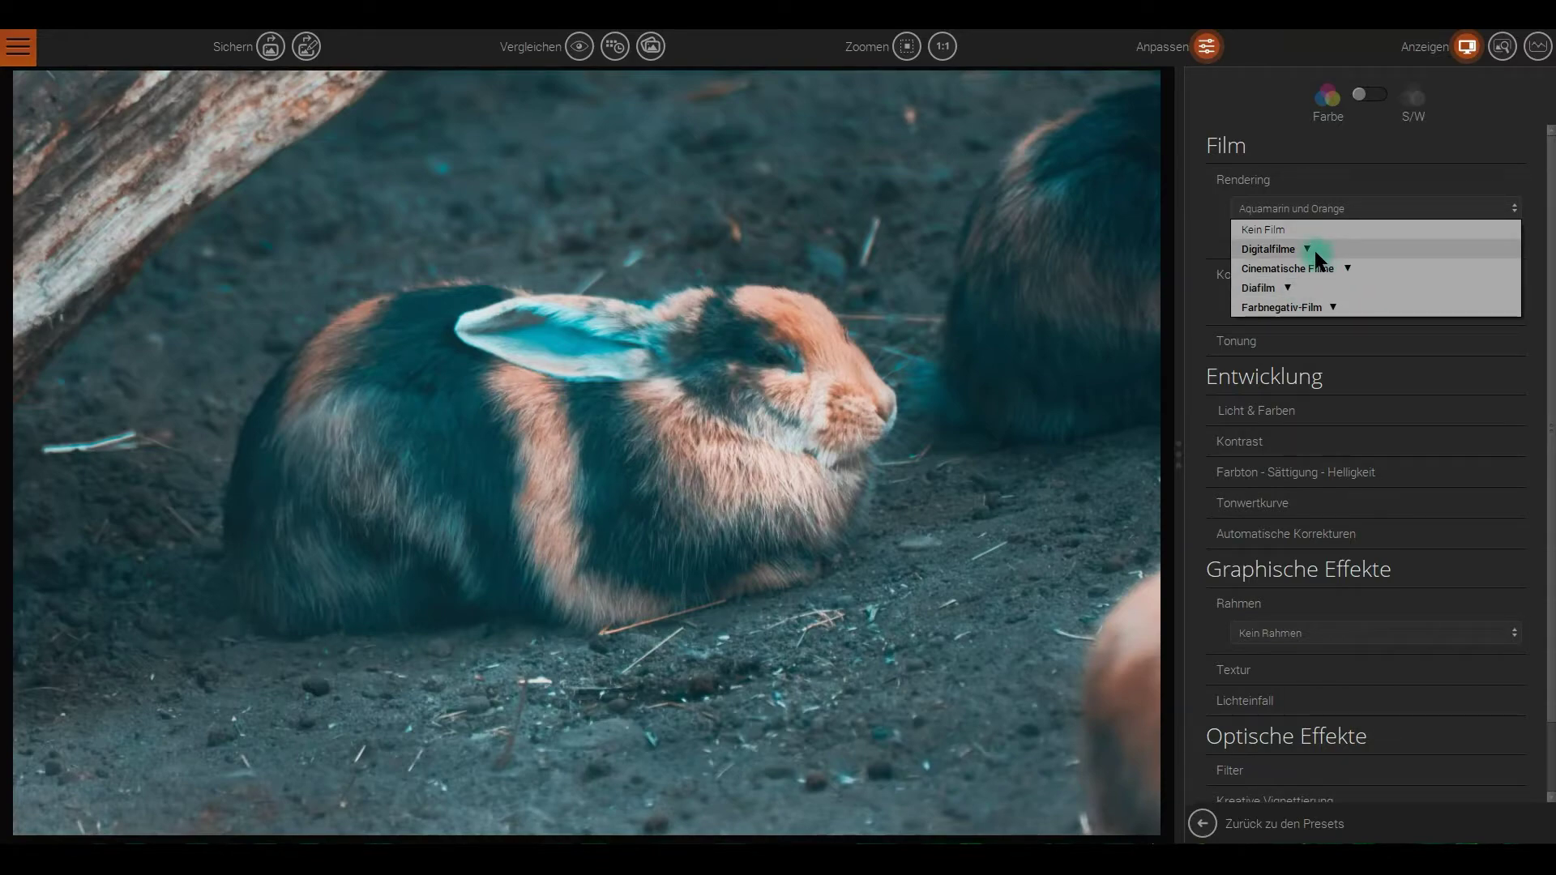
pyautogui.click(1312, 250)
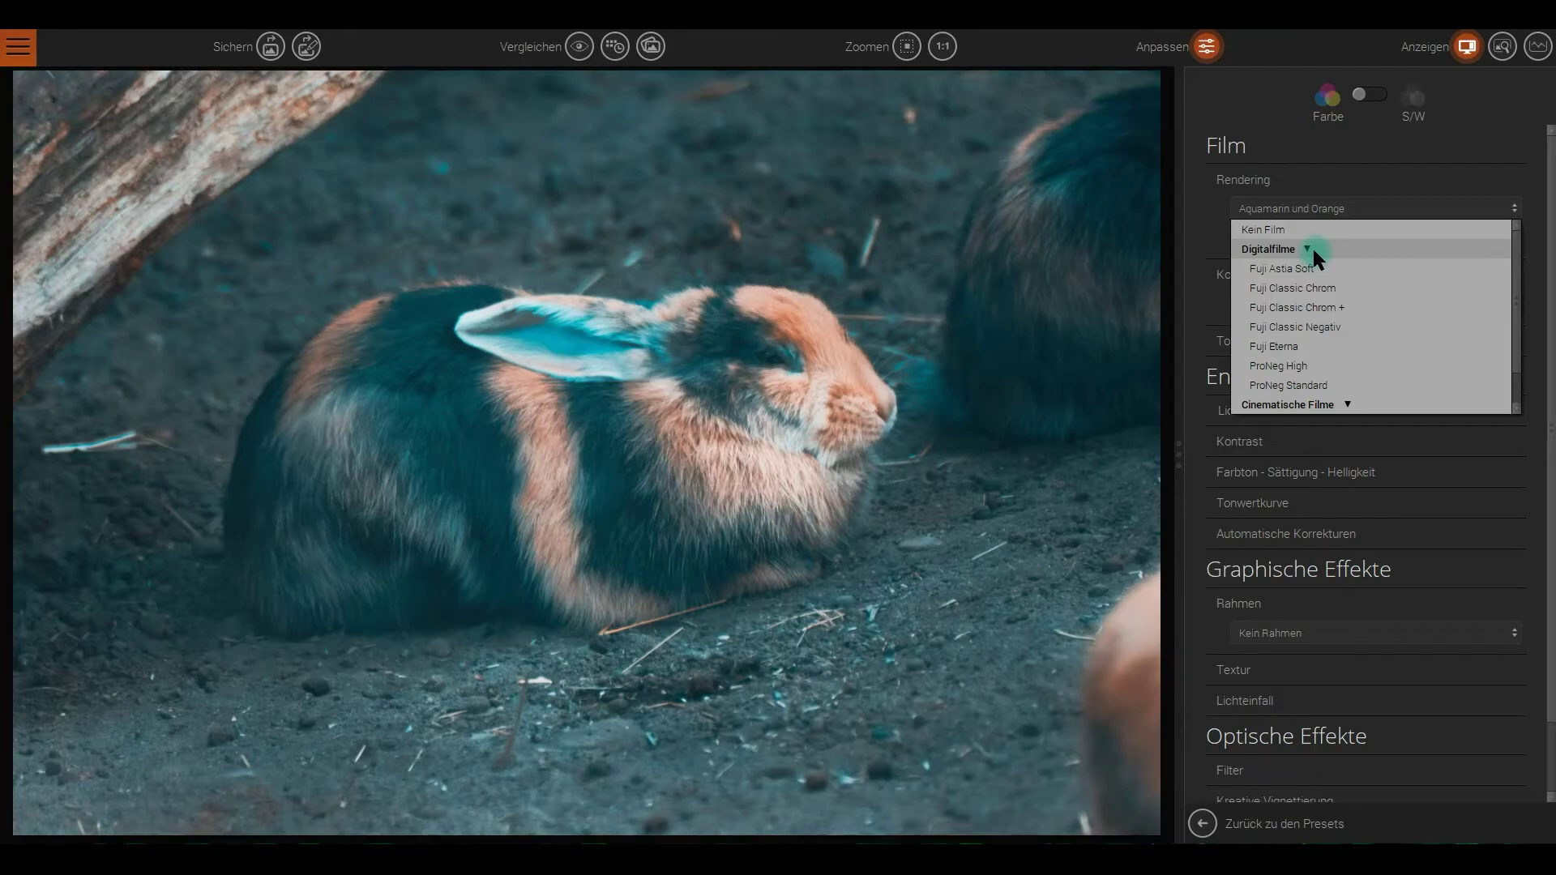
pyautogui.click(1350, 306)
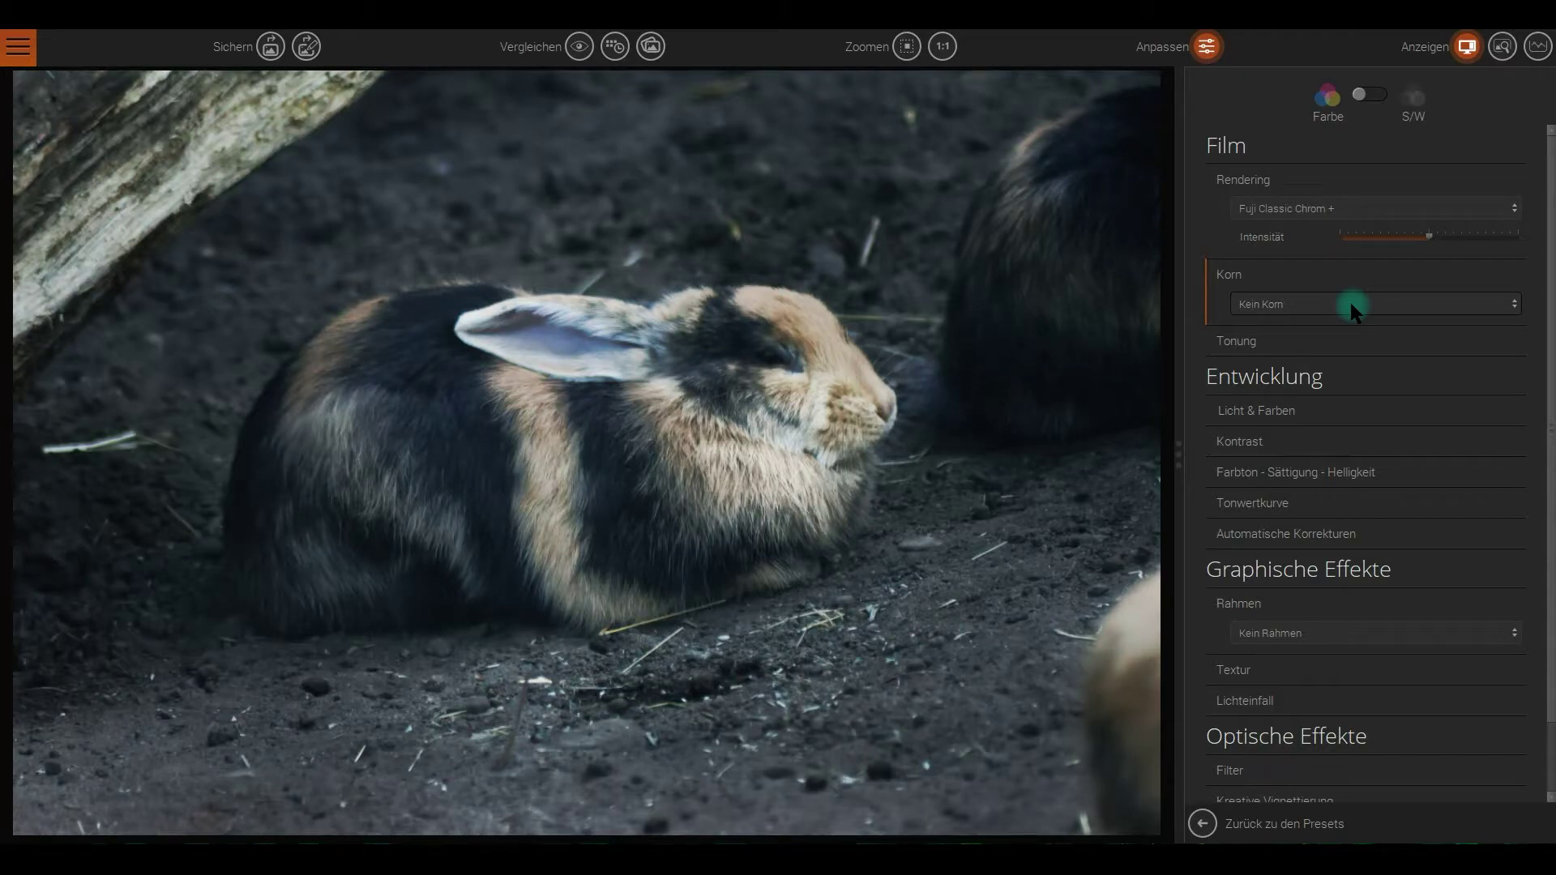
pyautogui.click(1351, 210)
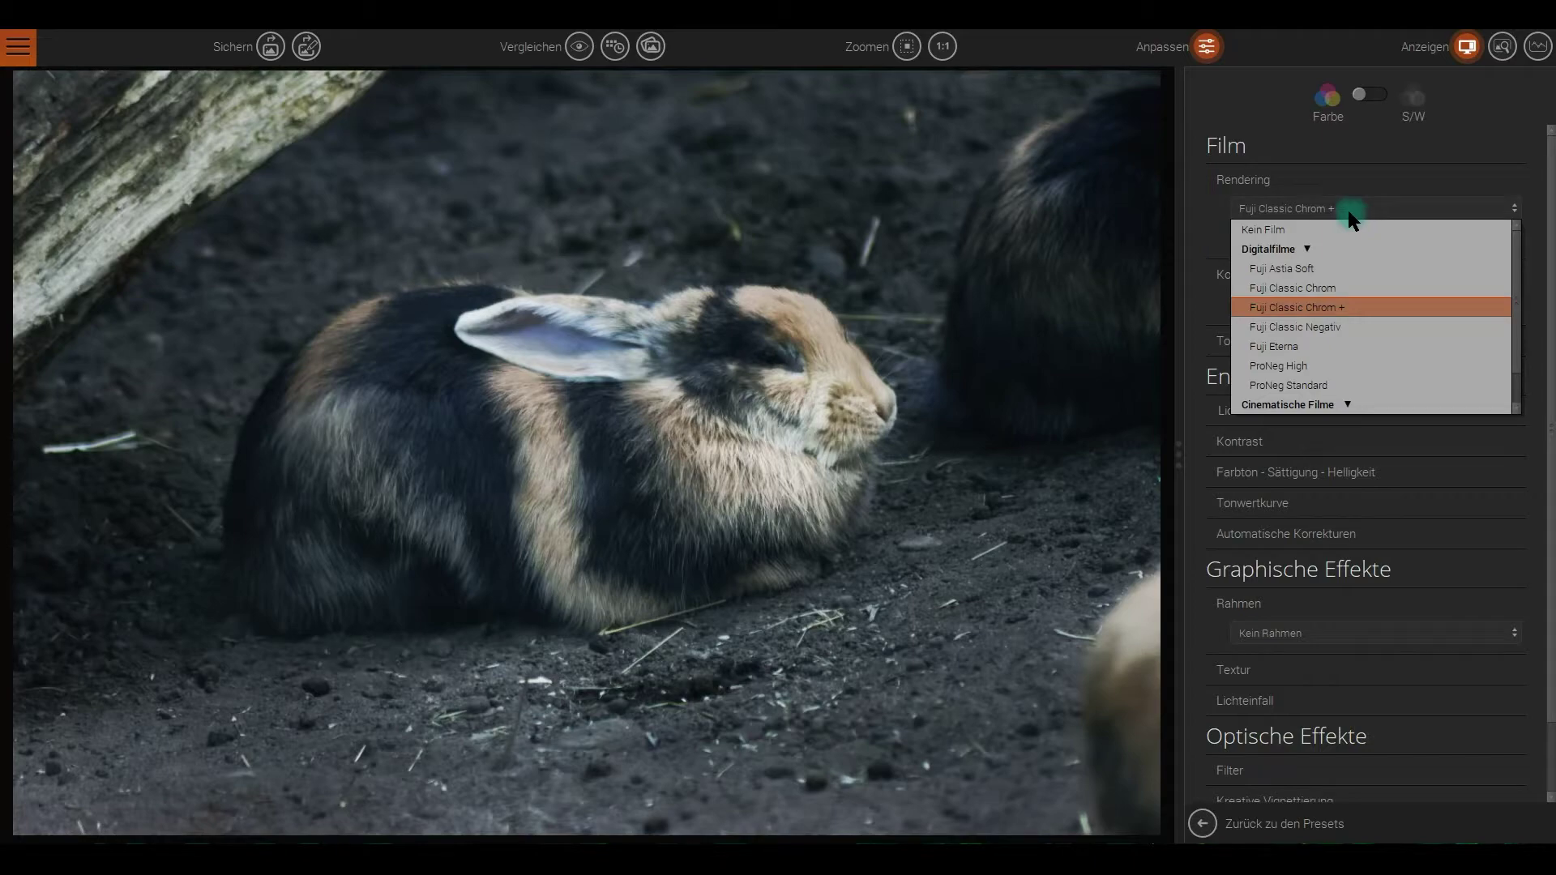
pyautogui.click(1339, 213)
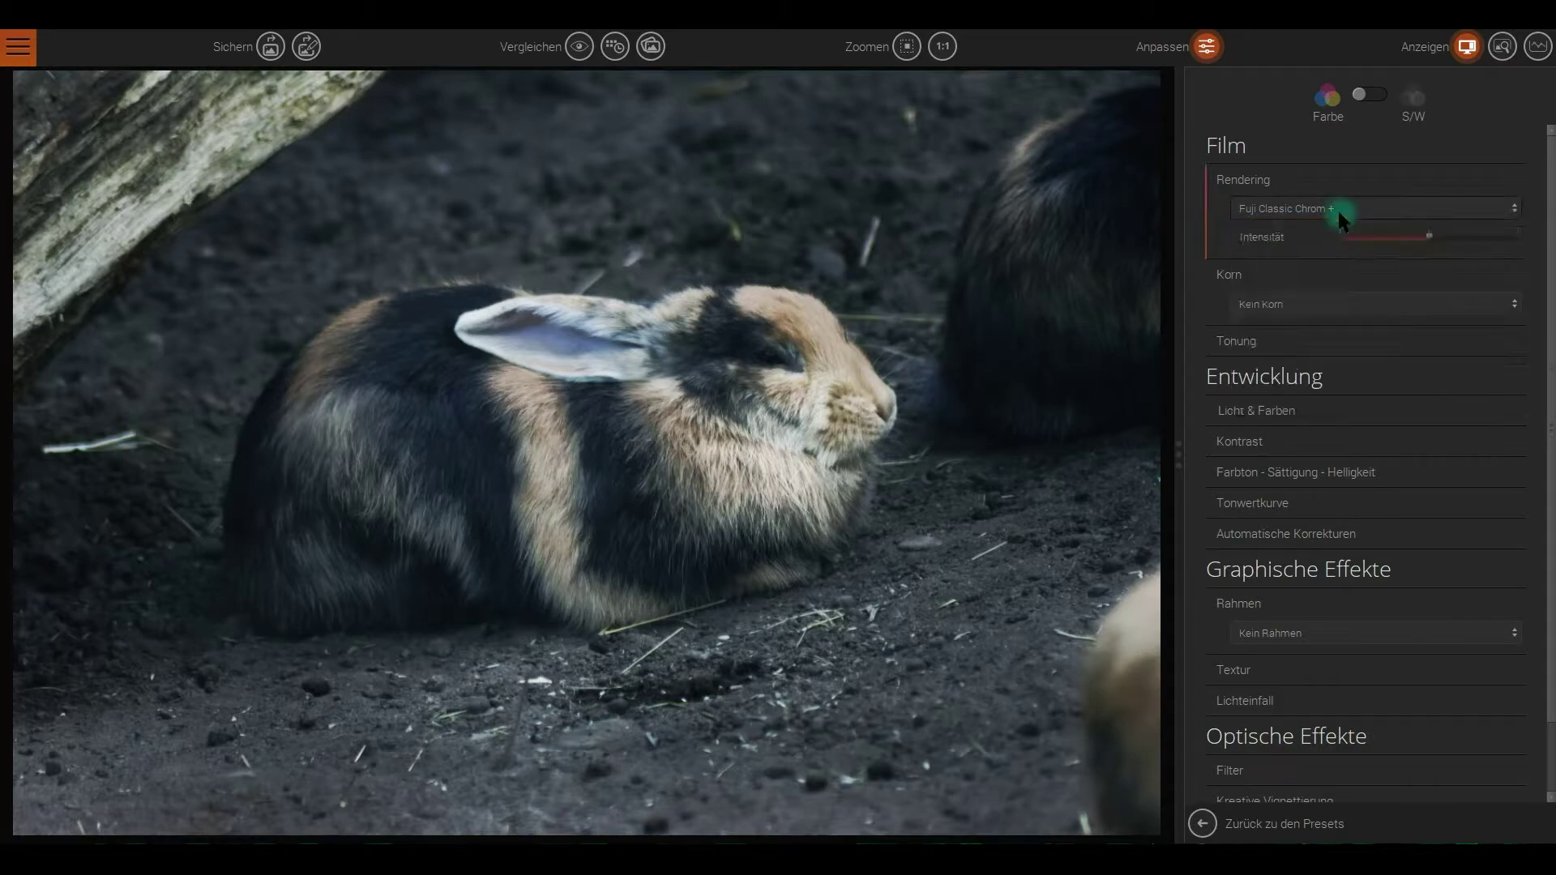
# Step through Fuji Classic Negativ, ProNeg Standard and ProNeg High, ending on Fuji Astia Soft
pyautogui.click(1337, 207)
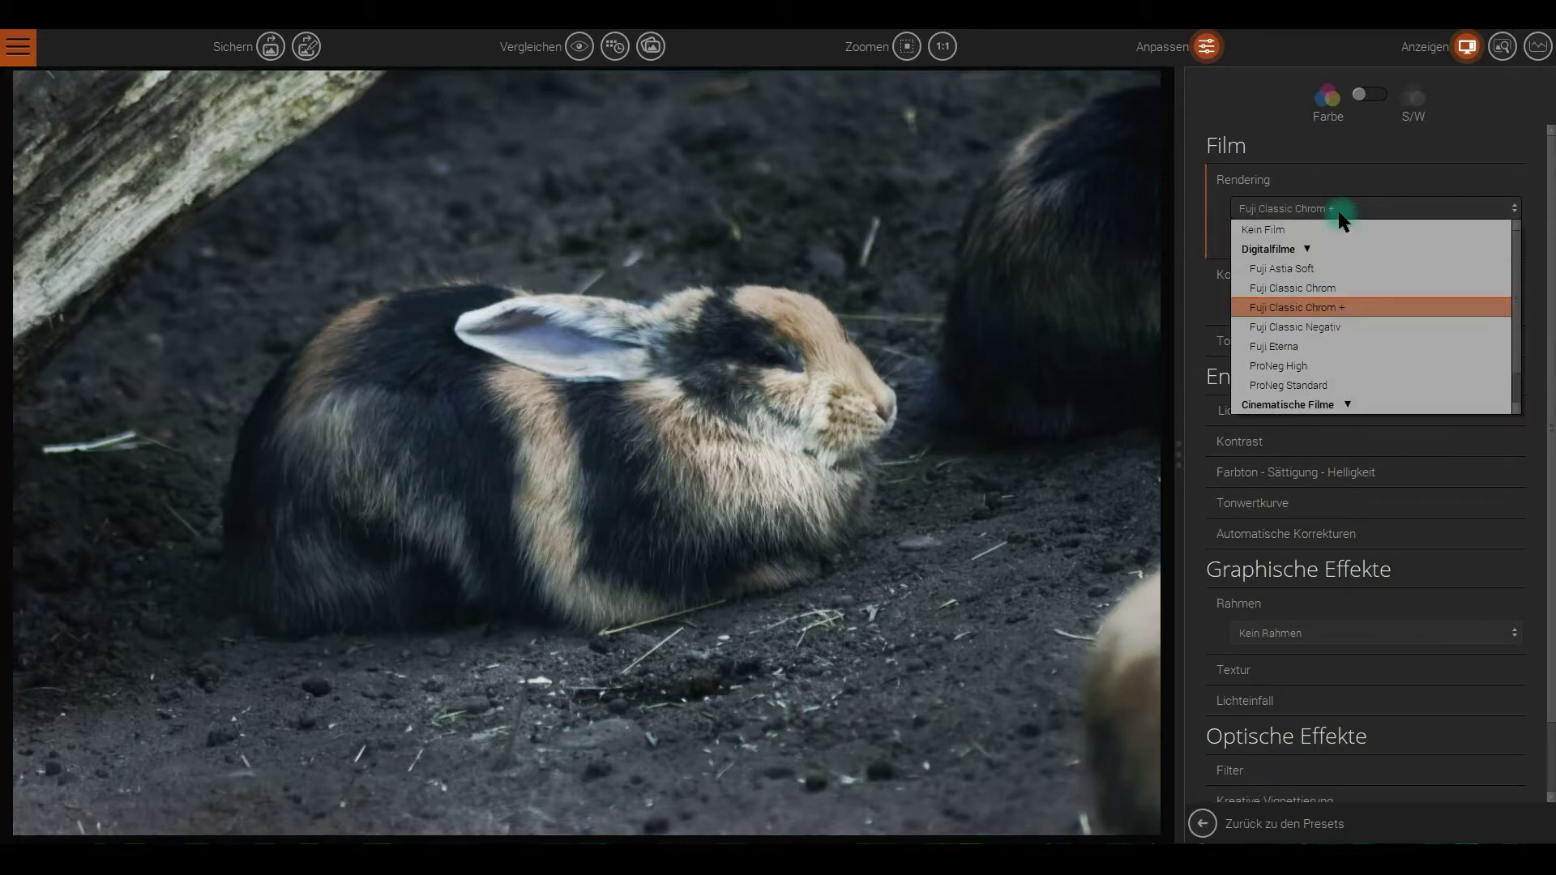
pyautogui.press('Down')
pyautogui.press('Return')
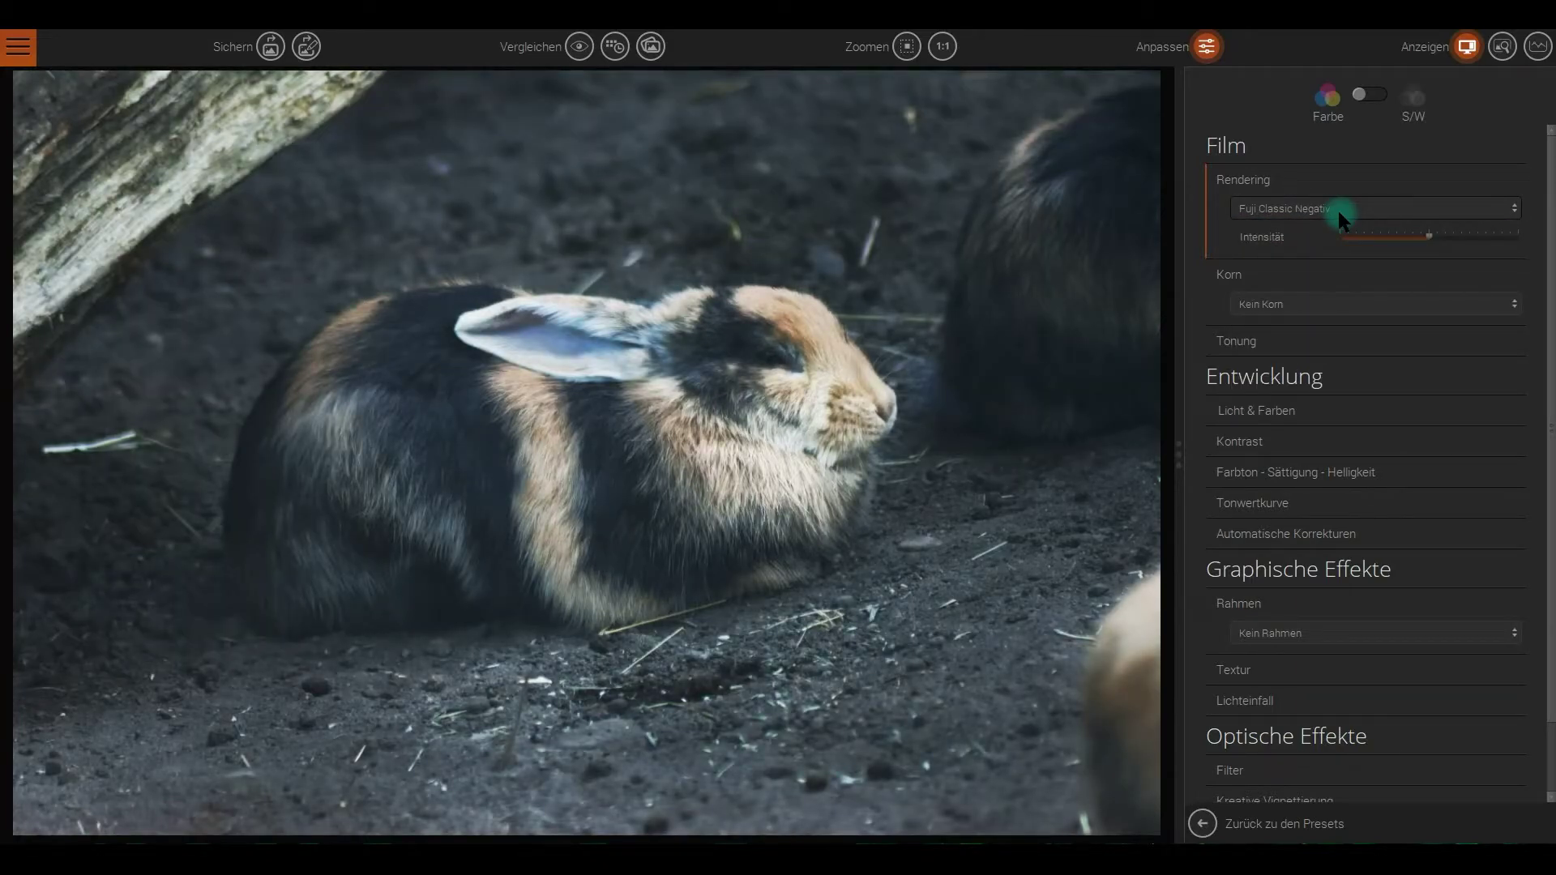
pyautogui.press('Down')
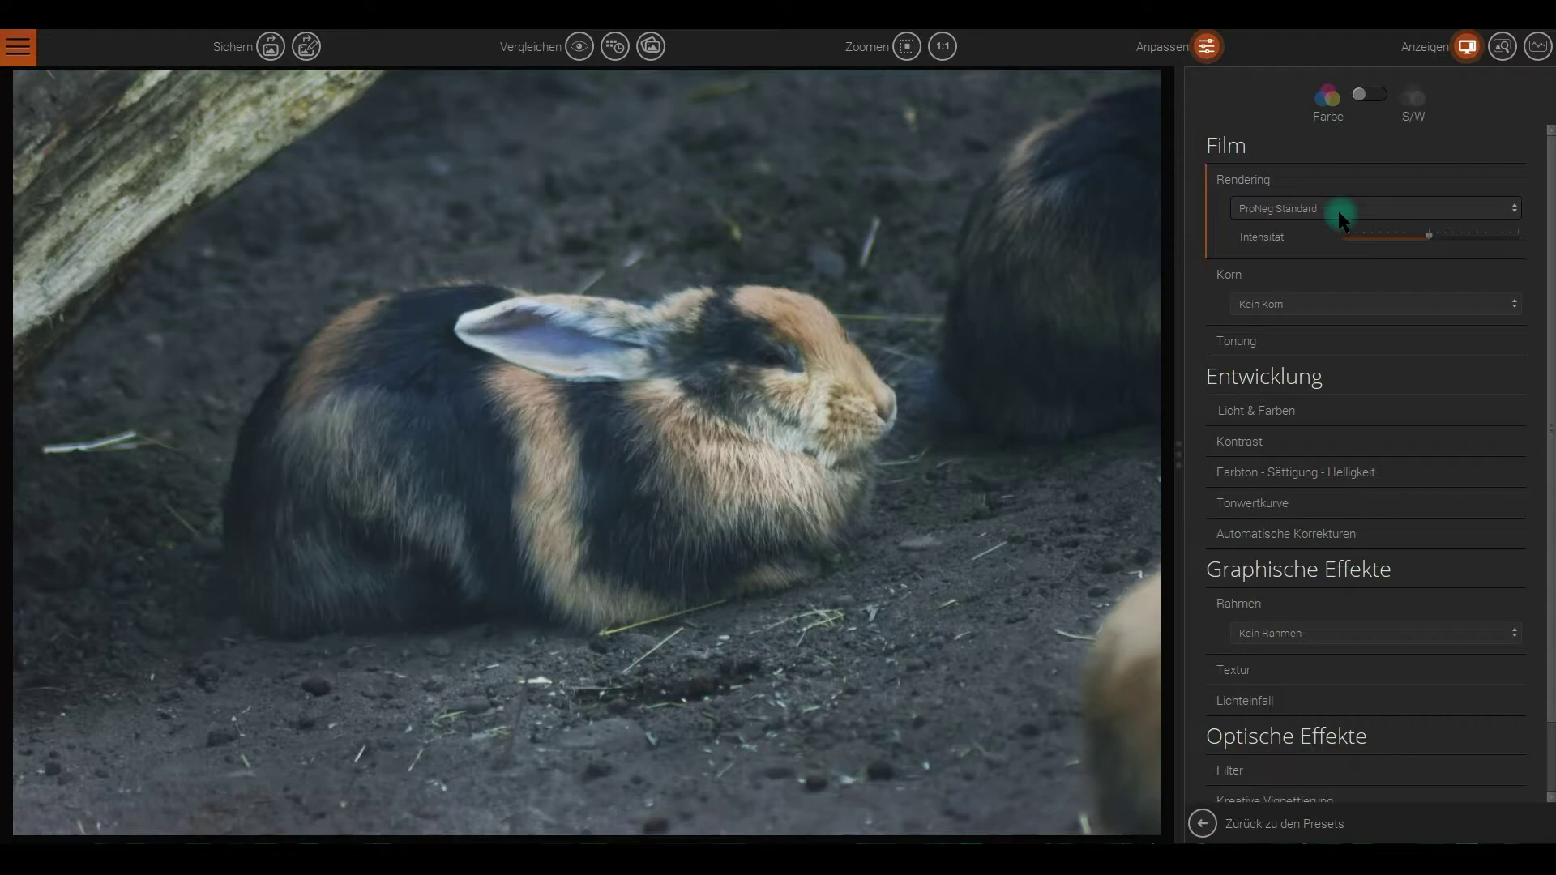
pyautogui.press('Down')
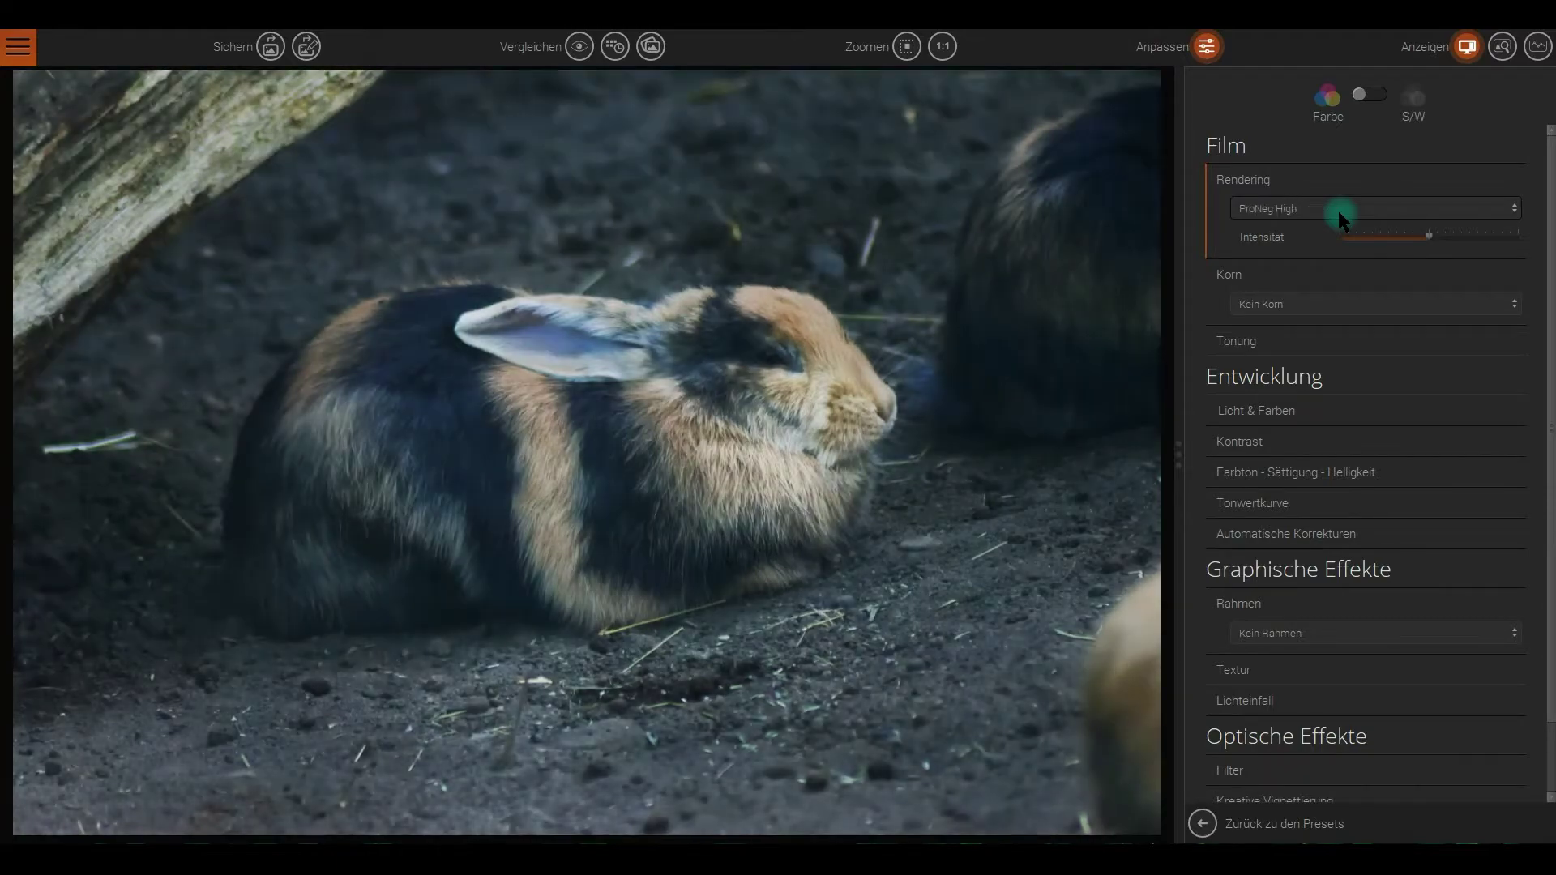
pyautogui.scroll(-1, 1339, 211)
pyautogui.scroll(-1, 1339, 211)
pyautogui.scroll(1, 1339, 211)
pyautogui.scroll(1, 1338, 211)
pyautogui.scroll(1, 1338, 211)
# Collapse the digital film looks and expand the colour negative film group in the Rendering list
pyautogui.click(1339, 211)
pyautogui.click(1331, 247)
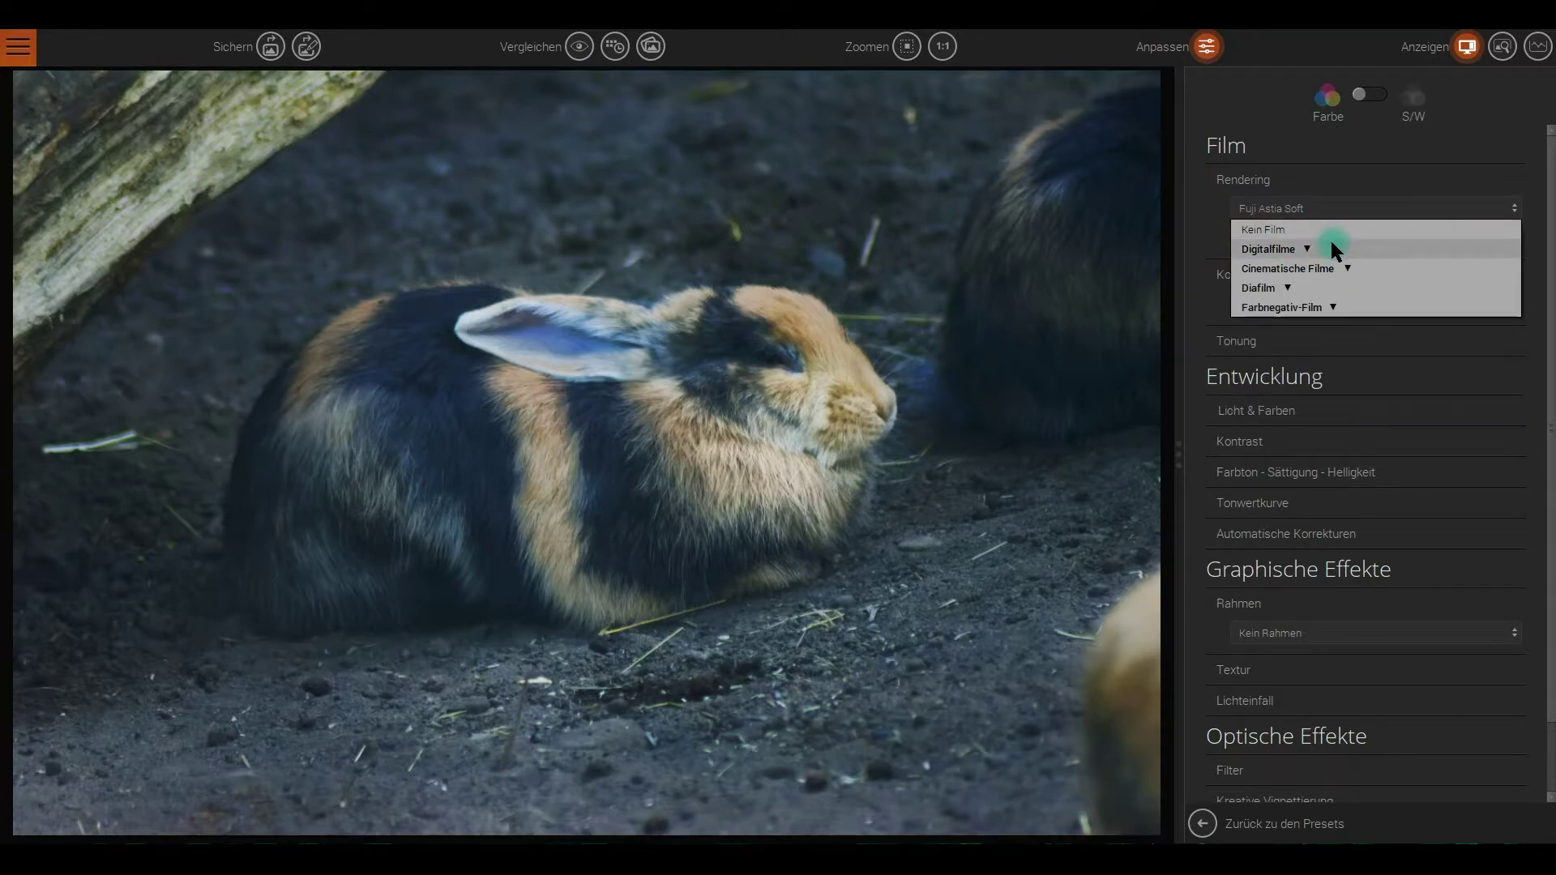
pyautogui.click(1329, 306)
pyautogui.click(1344, 308)
pyautogui.click(1329, 306)
pyautogui.press('Escape')
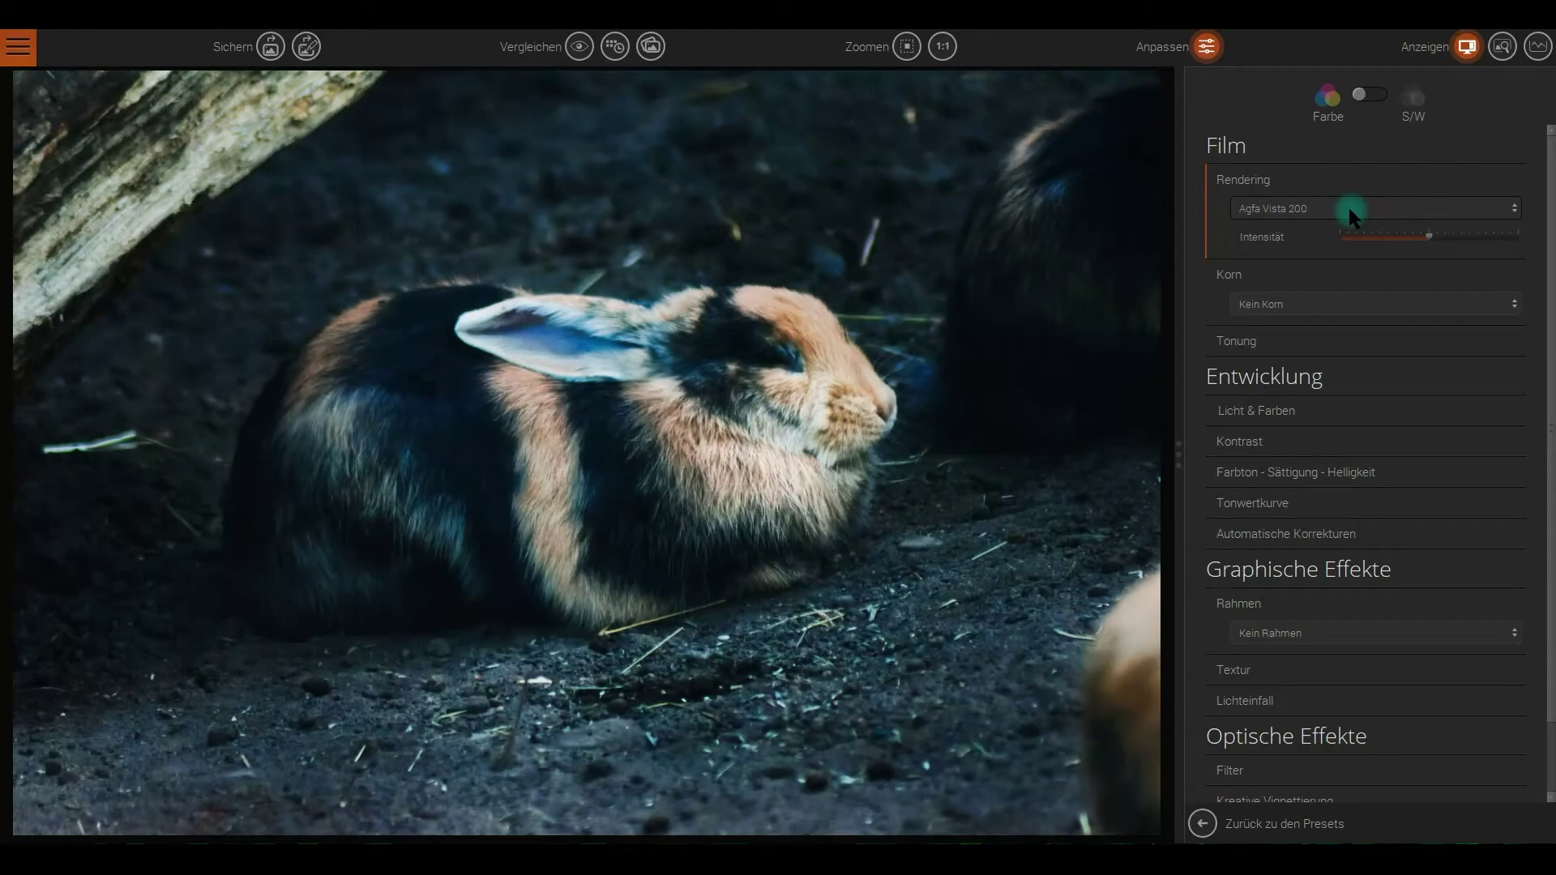
# Scroll through the renderings and stop on Kodak Portra 400
pyautogui.scroll(-2, 1348, 207)
pyautogui.scroll(-2, 1349, 208)
pyautogui.scroll(-1, 1348, 207)
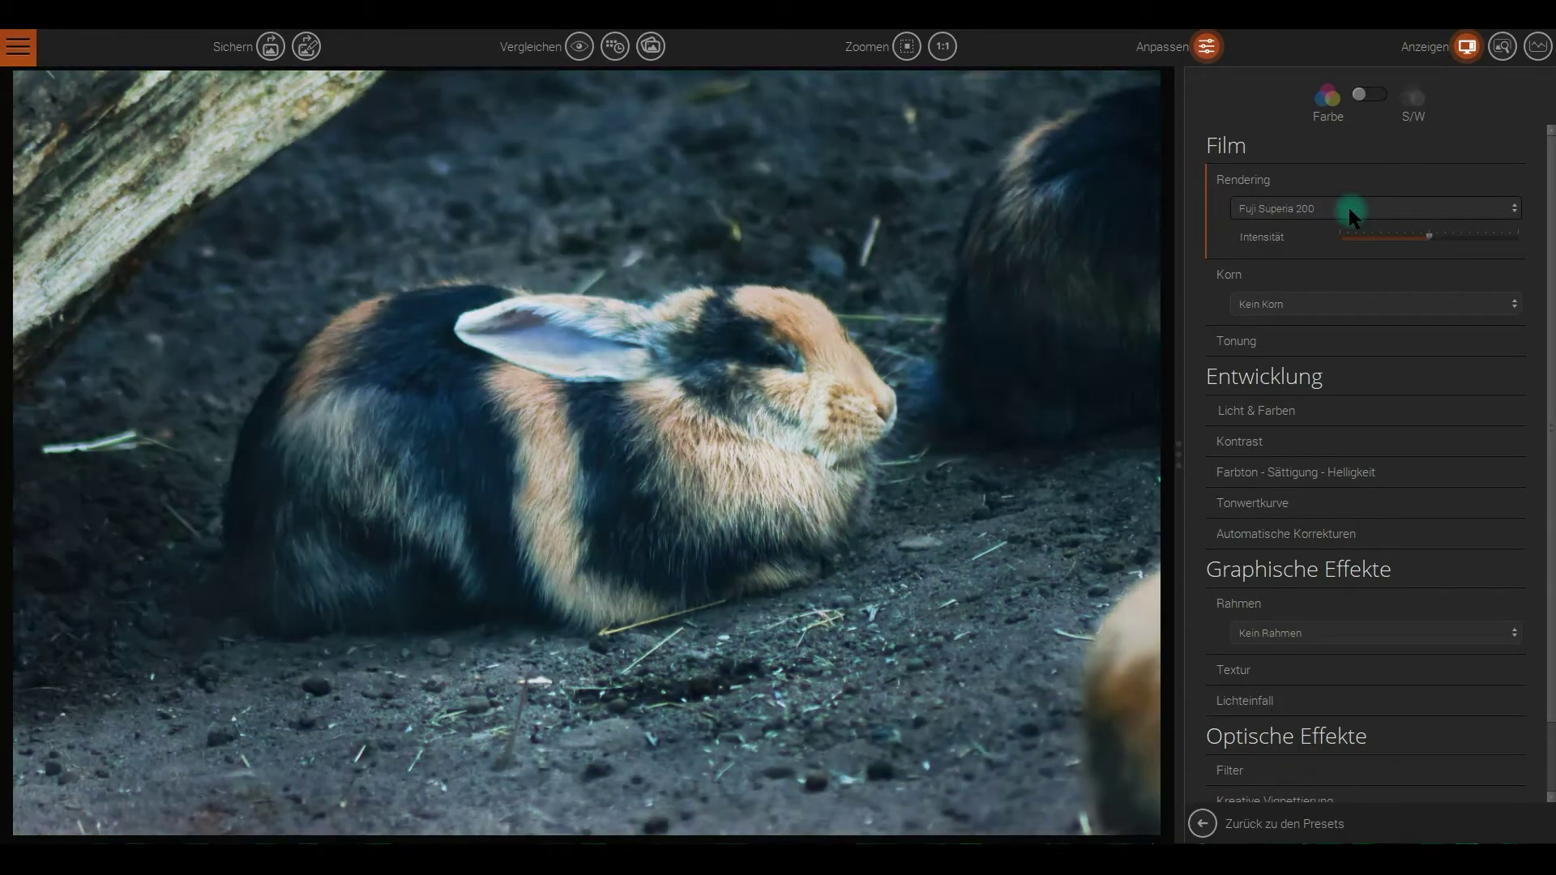
pyautogui.scroll(-1, 1348, 207)
pyautogui.scroll(-1, 1348, 207)
pyautogui.scroll(-1, 1348, 207)
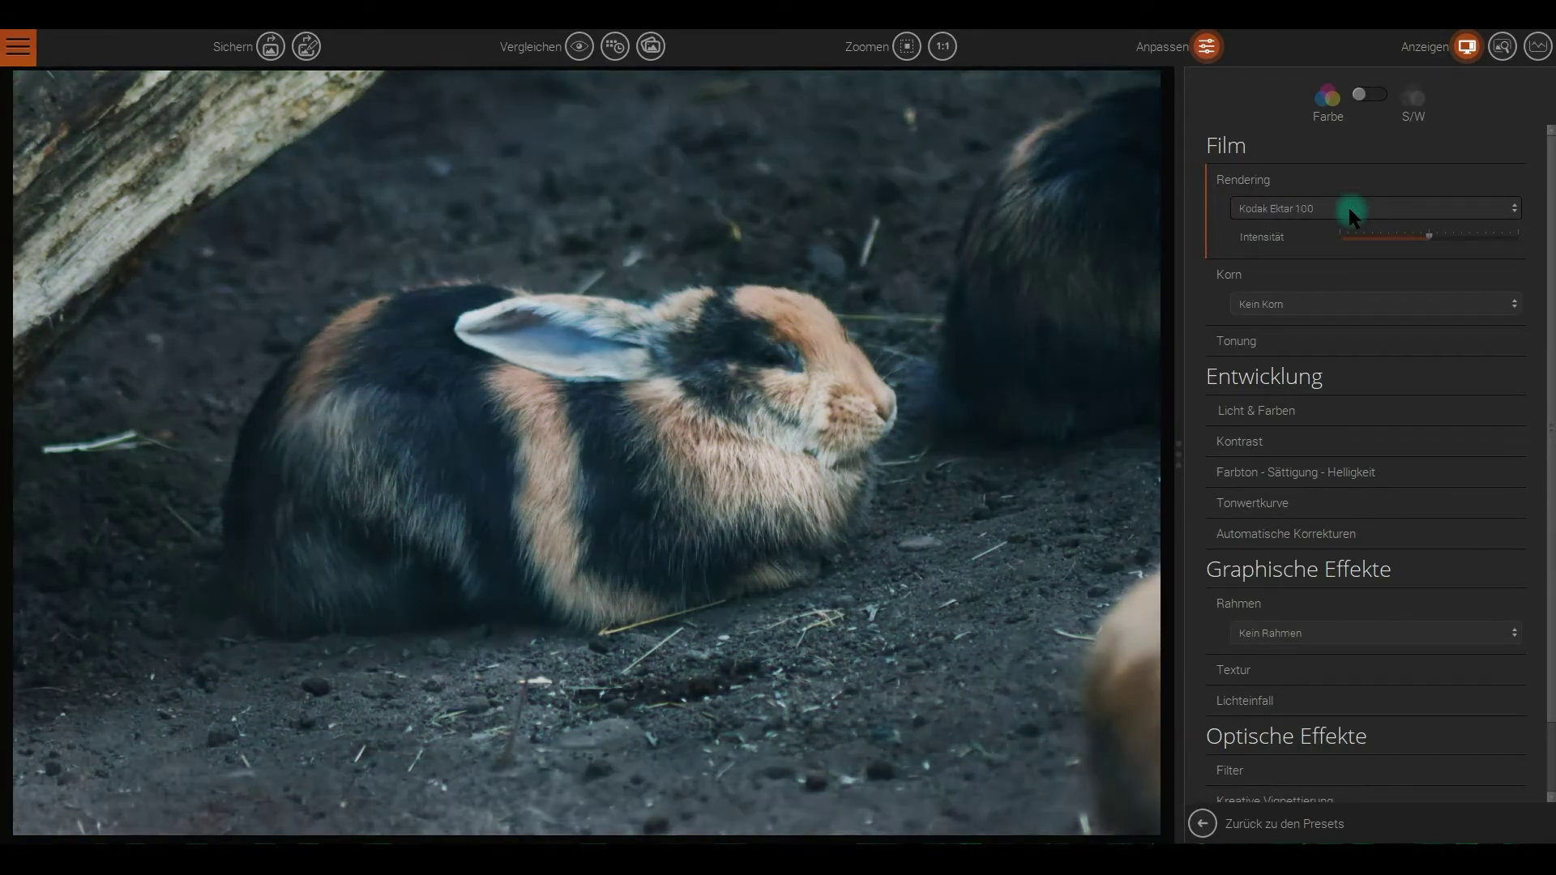
pyautogui.scroll(-1, 1348, 207)
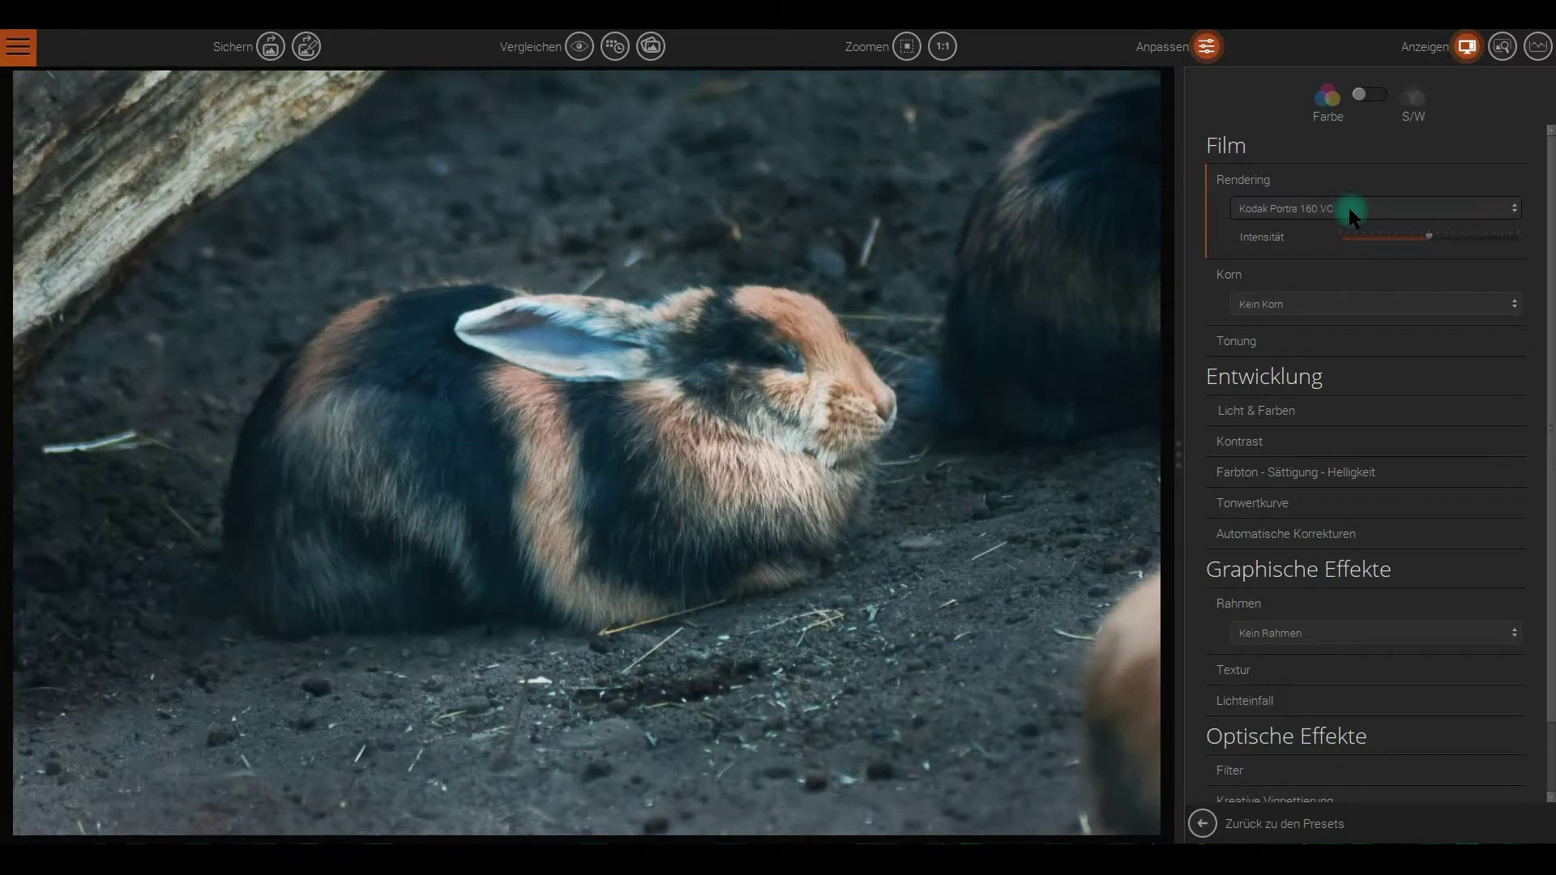
pyautogui.scroll(-1, 1348, 207)
pyautogui.scroll(-1, 1348, 207)
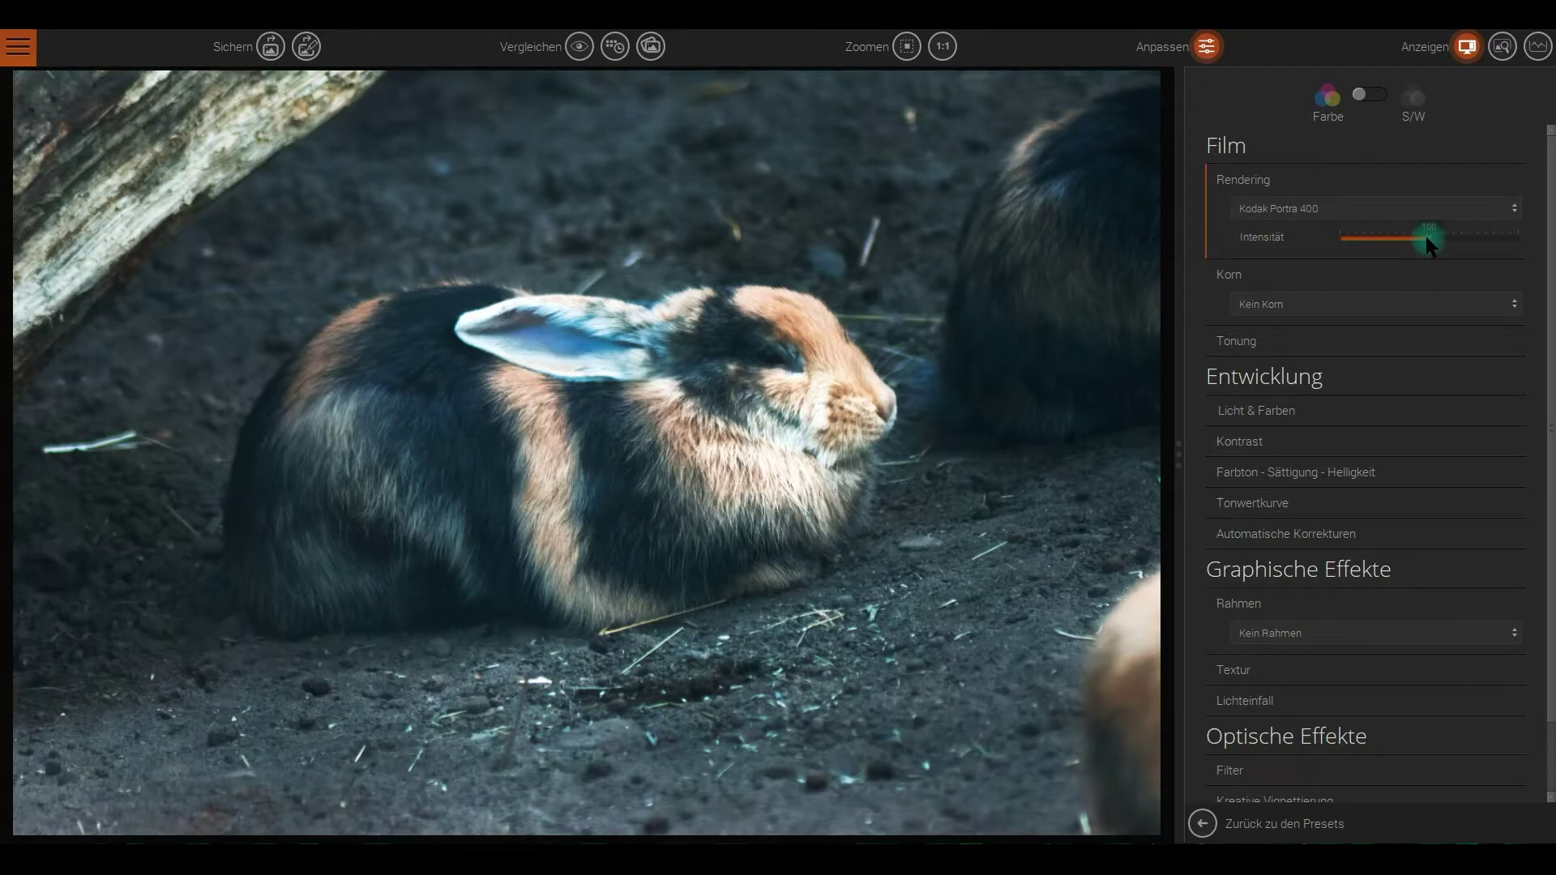
# Test weaker and stronger Kodak Portra 400 intensities, settling at about 130
pyautogui.moveTo(1403, 235); pyautogui.dragTo(1367, 237)
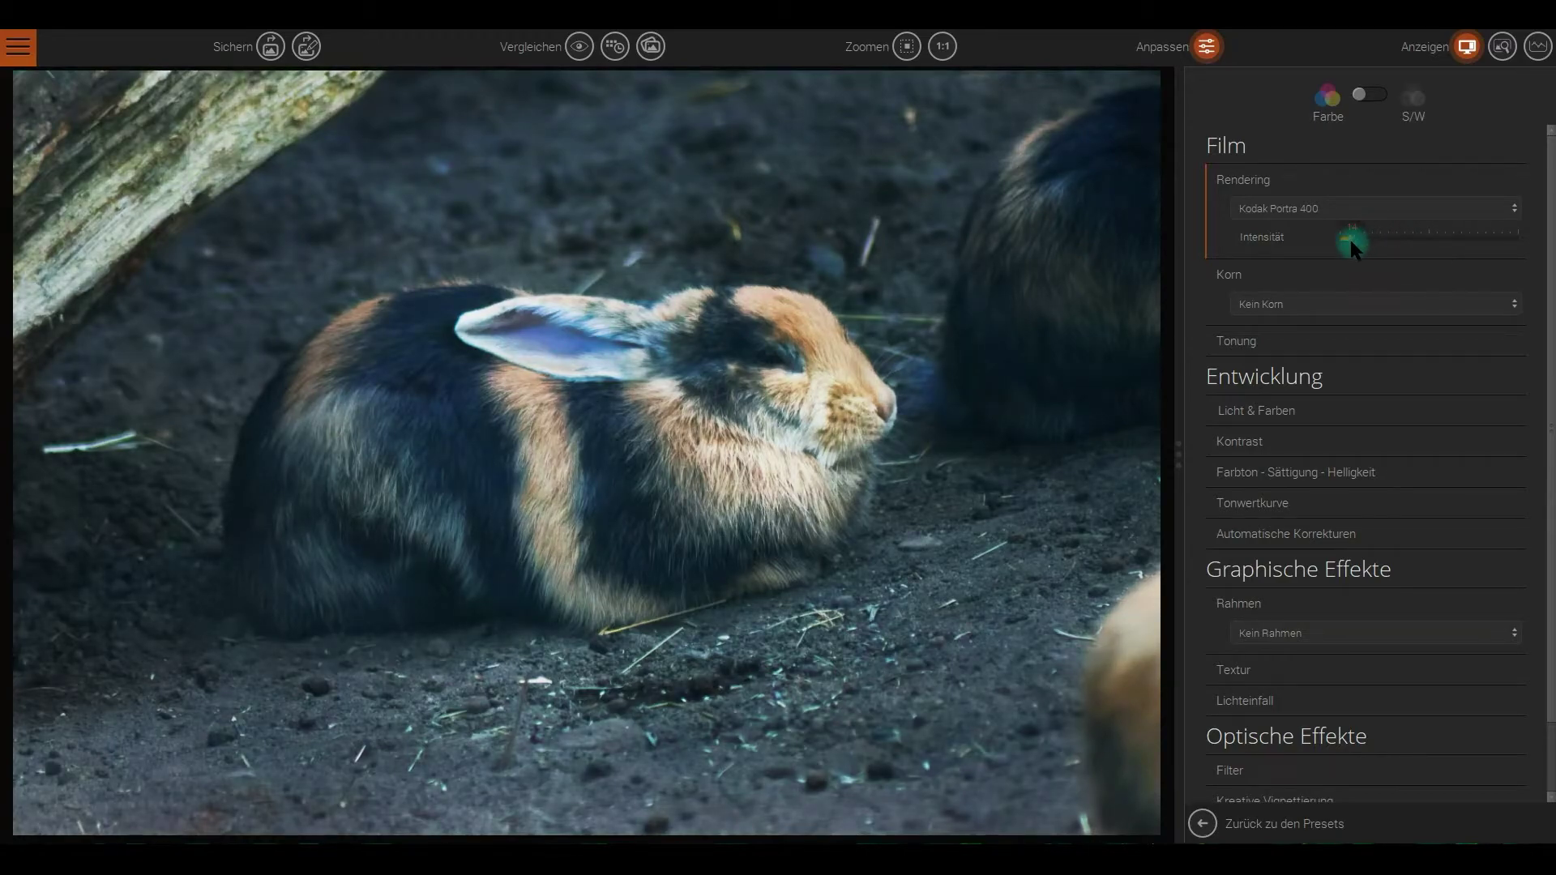
pyautogui.moveTo(1493, 236); pyautogui.dragTo(1494, 240)
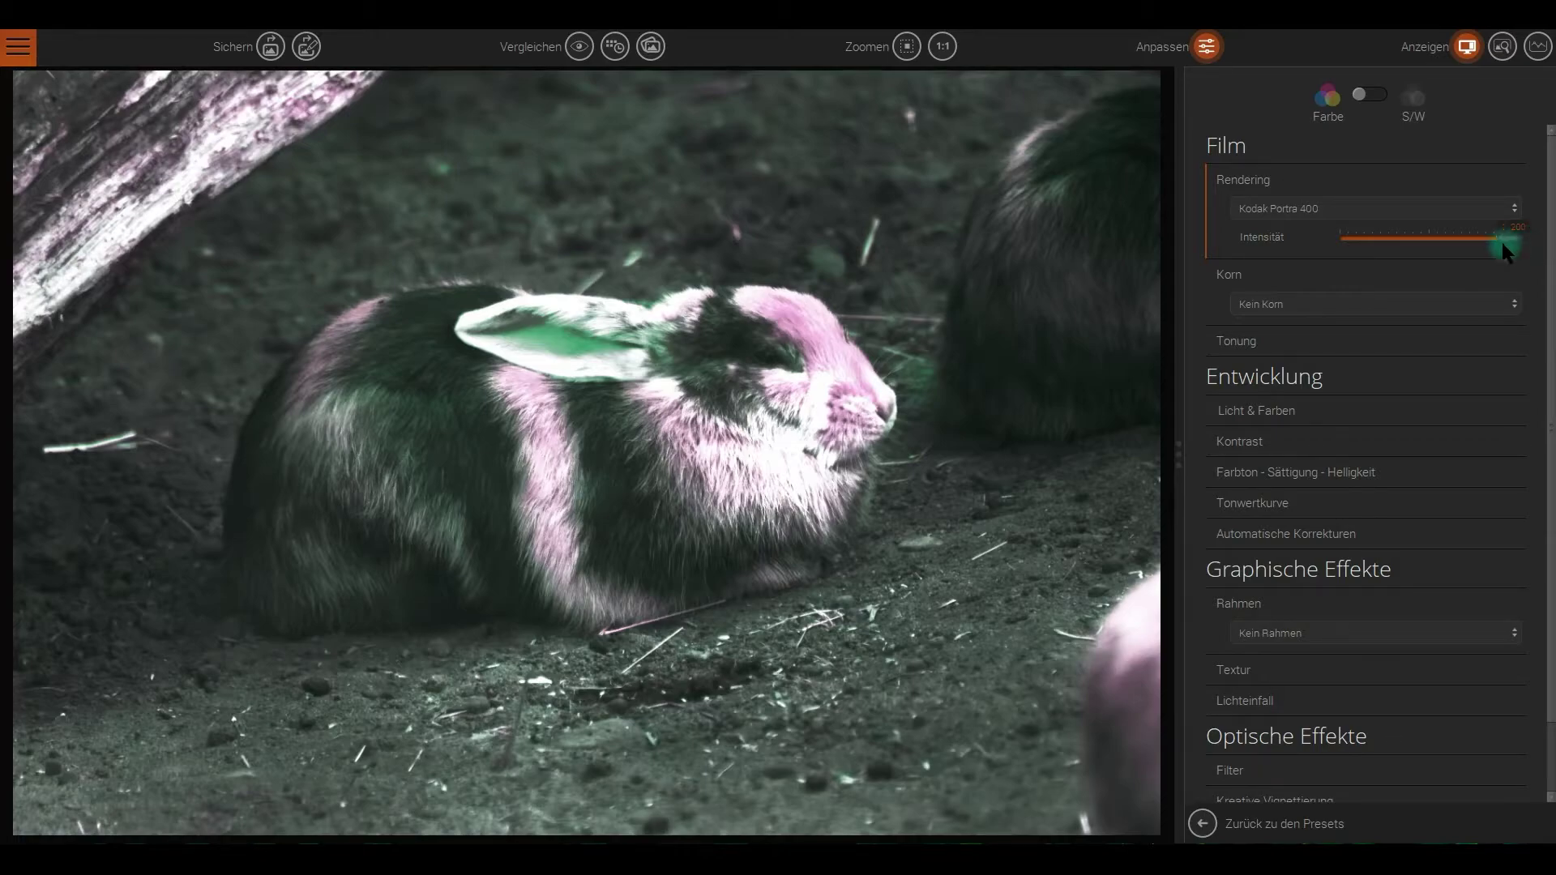
pyautogui.moveTo(1500, 241); pyautogui.dragTo(1437, 254)
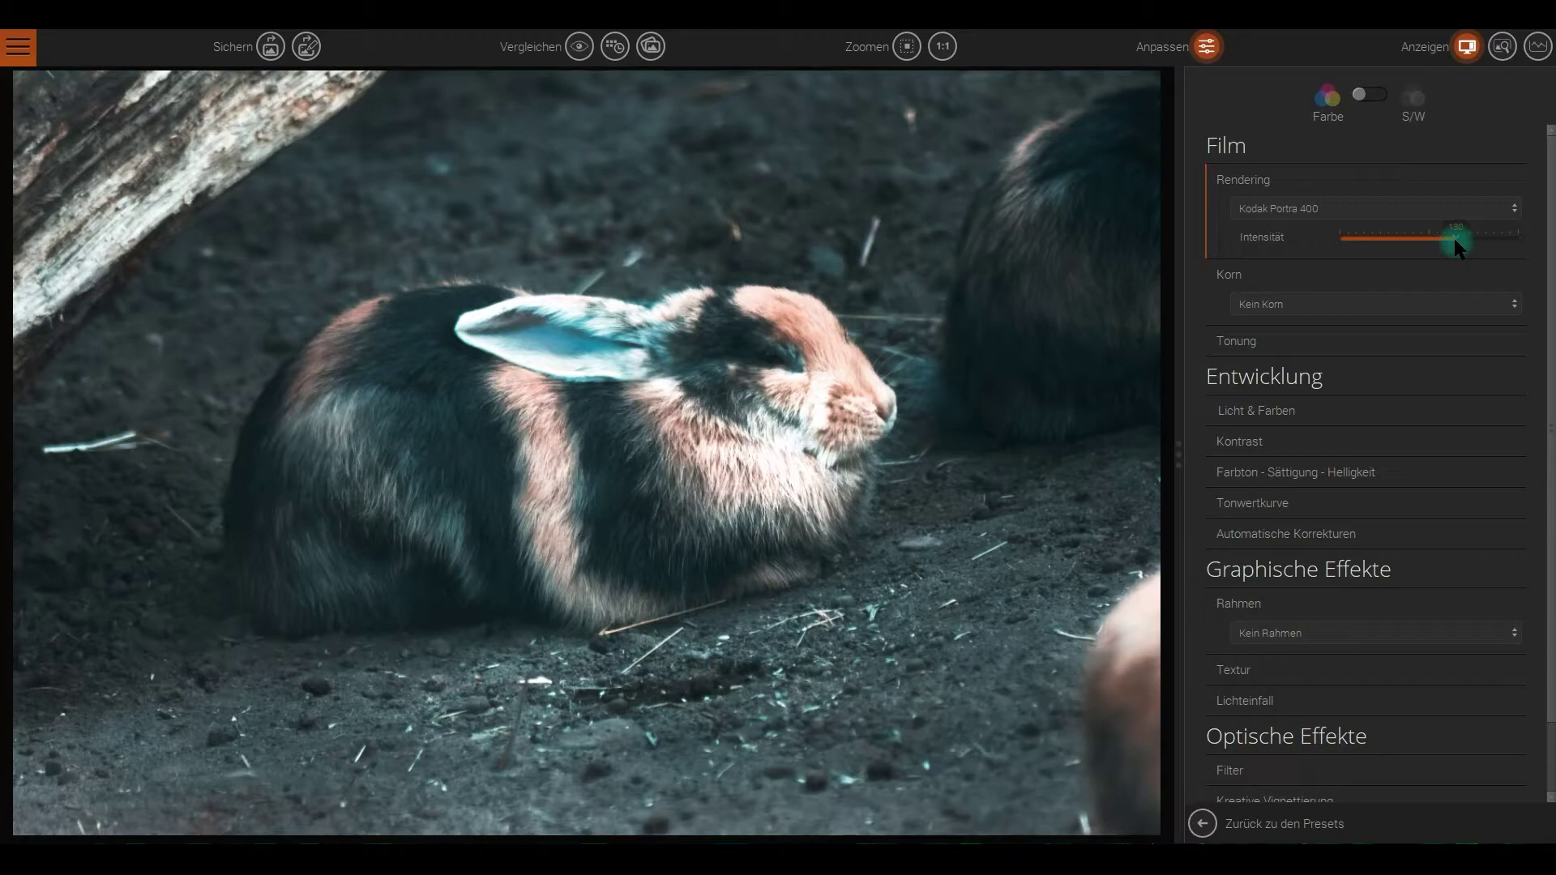
pyautogui.click(1371, 269)
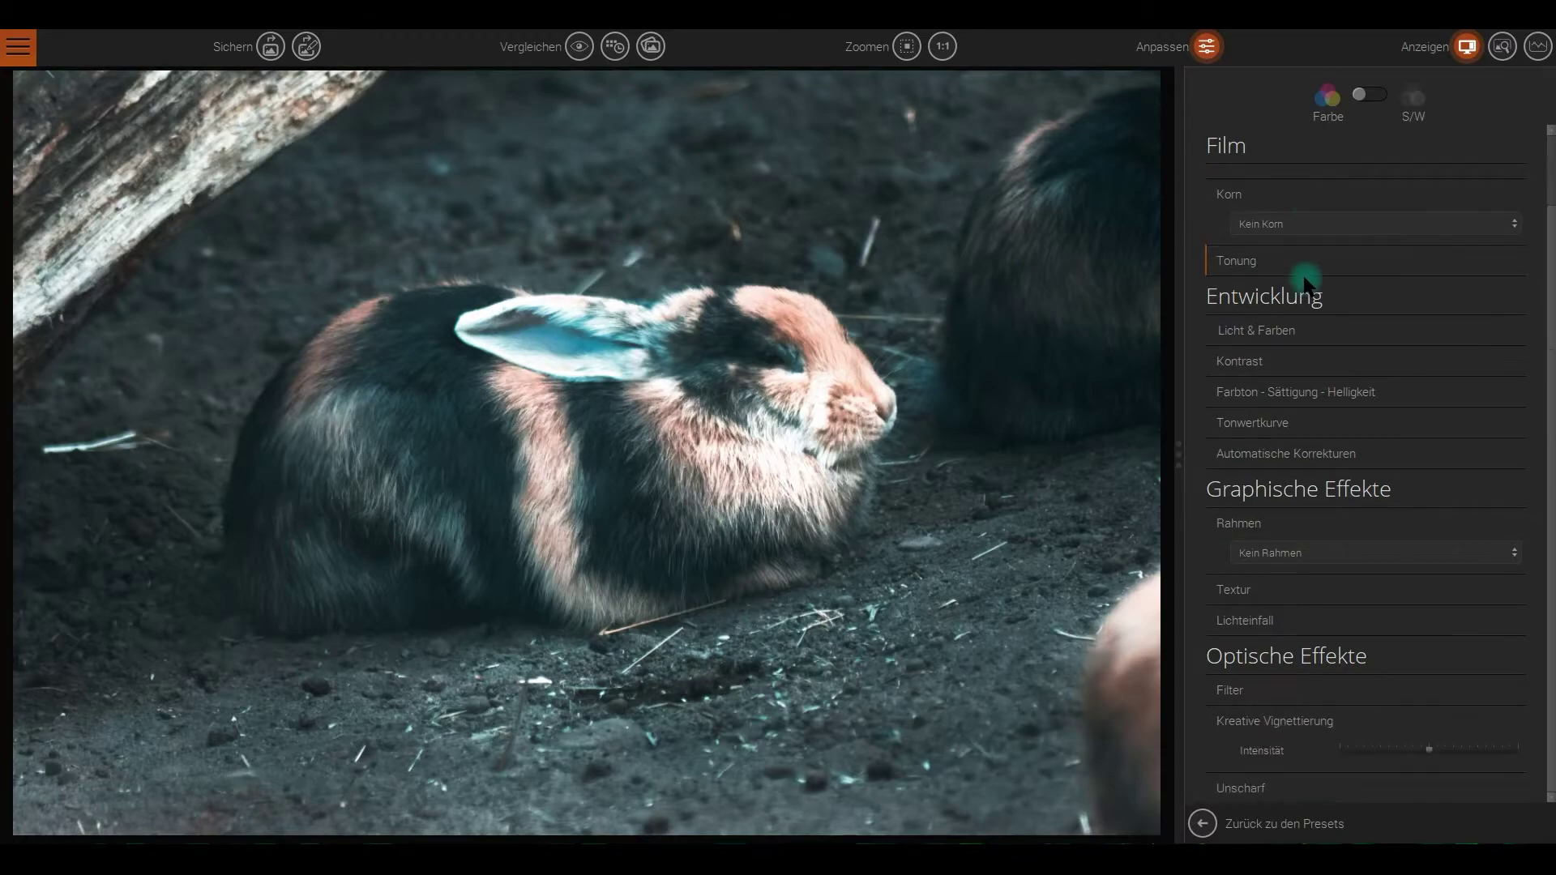
# Set Korn to Aktuelle Filmwiedergabe and push its intensity near maximum
pyautogui.click(1307, 226)
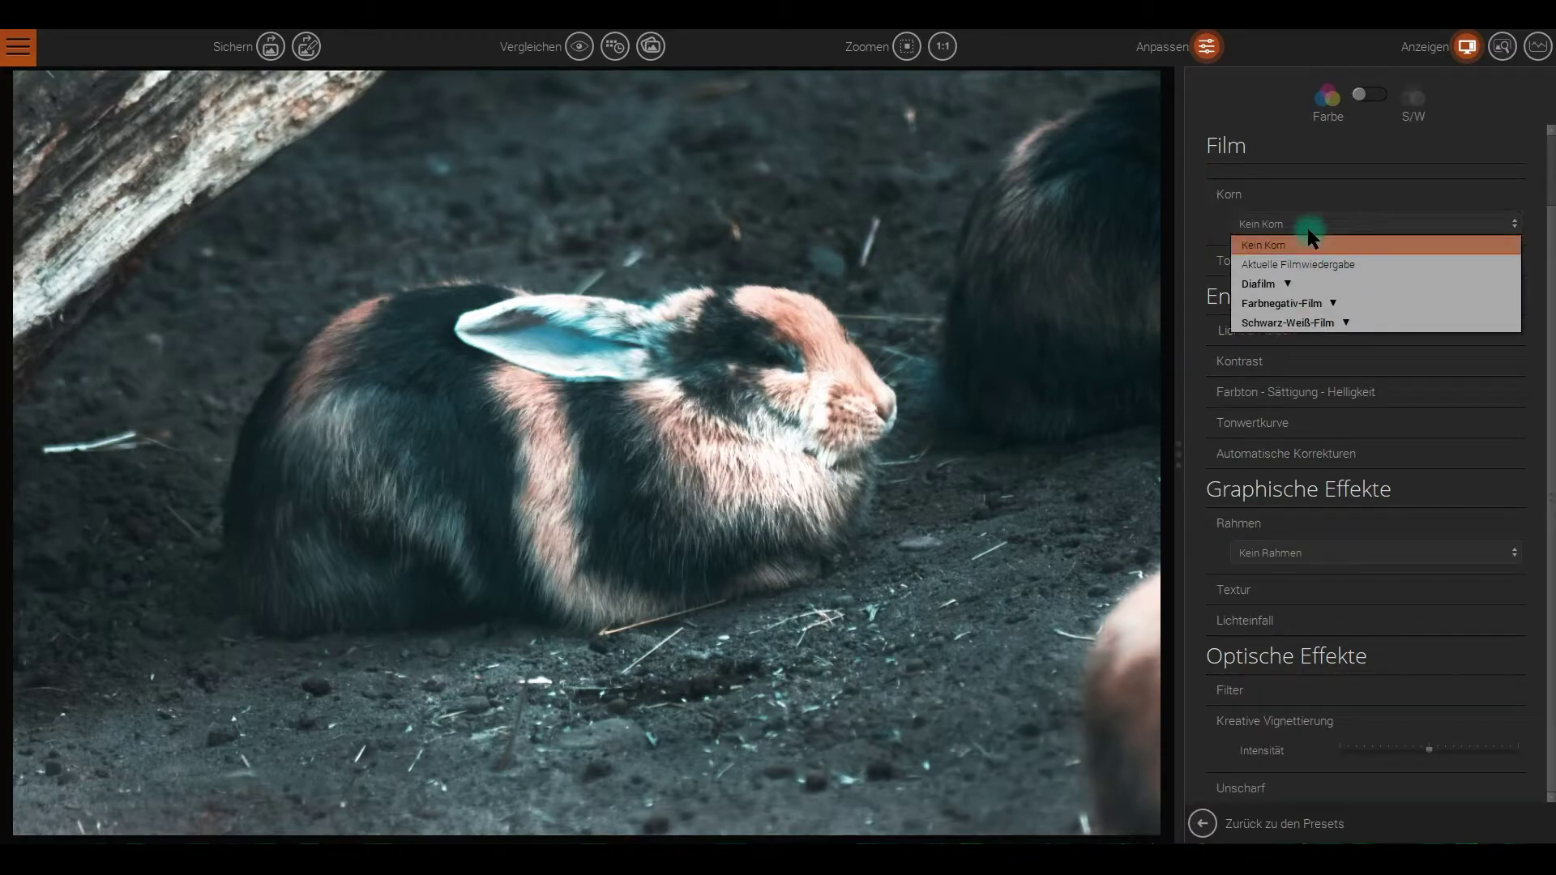
pyautogui.click(1322, 267)
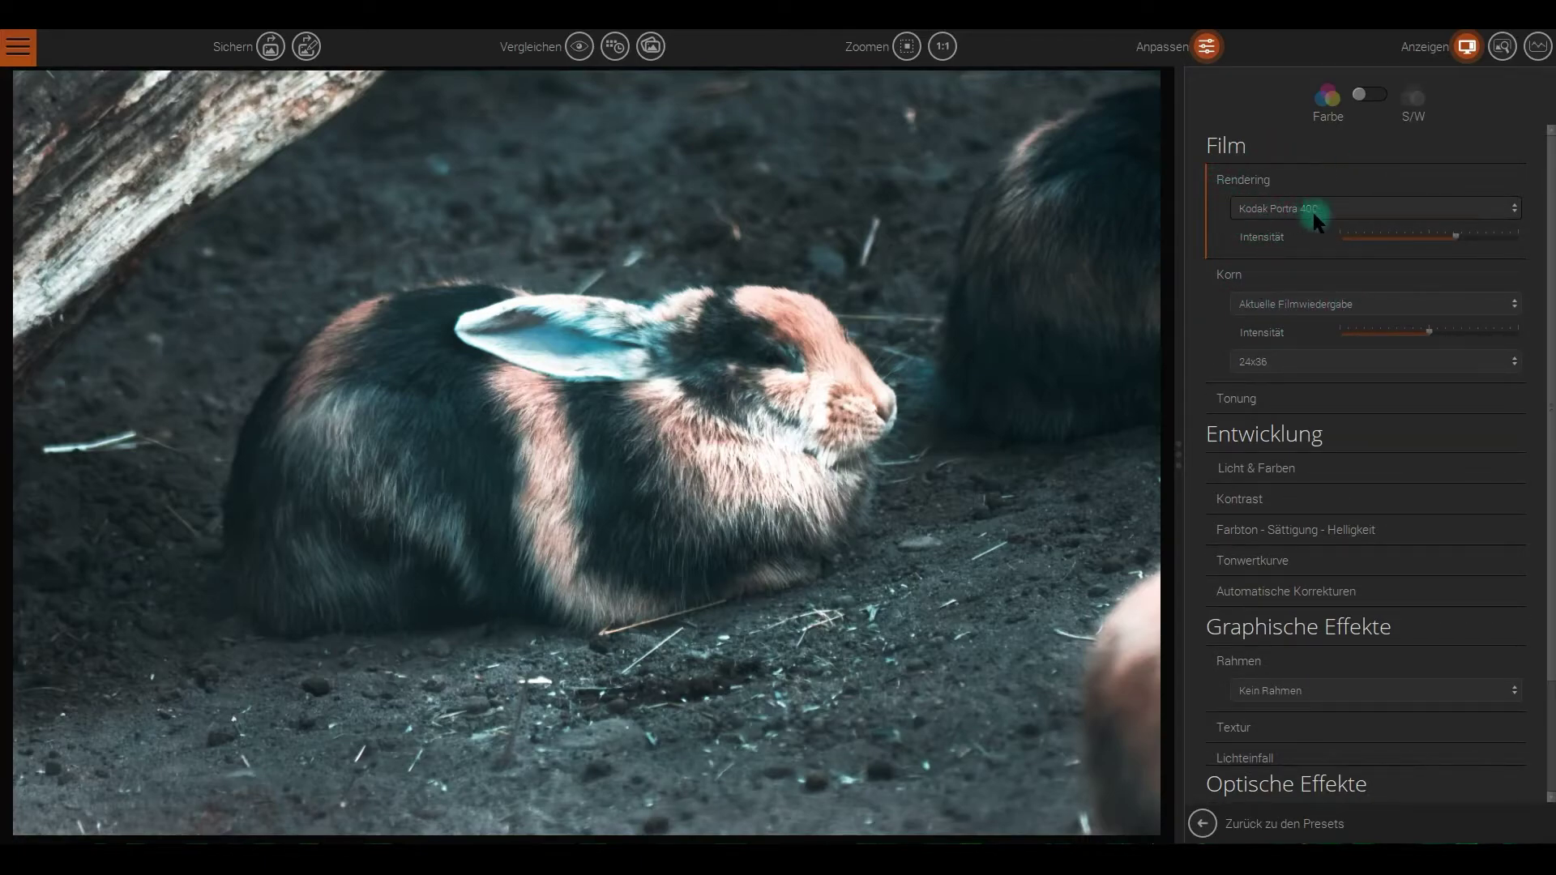
pyautogui.scroll(-2, 1306, 233)
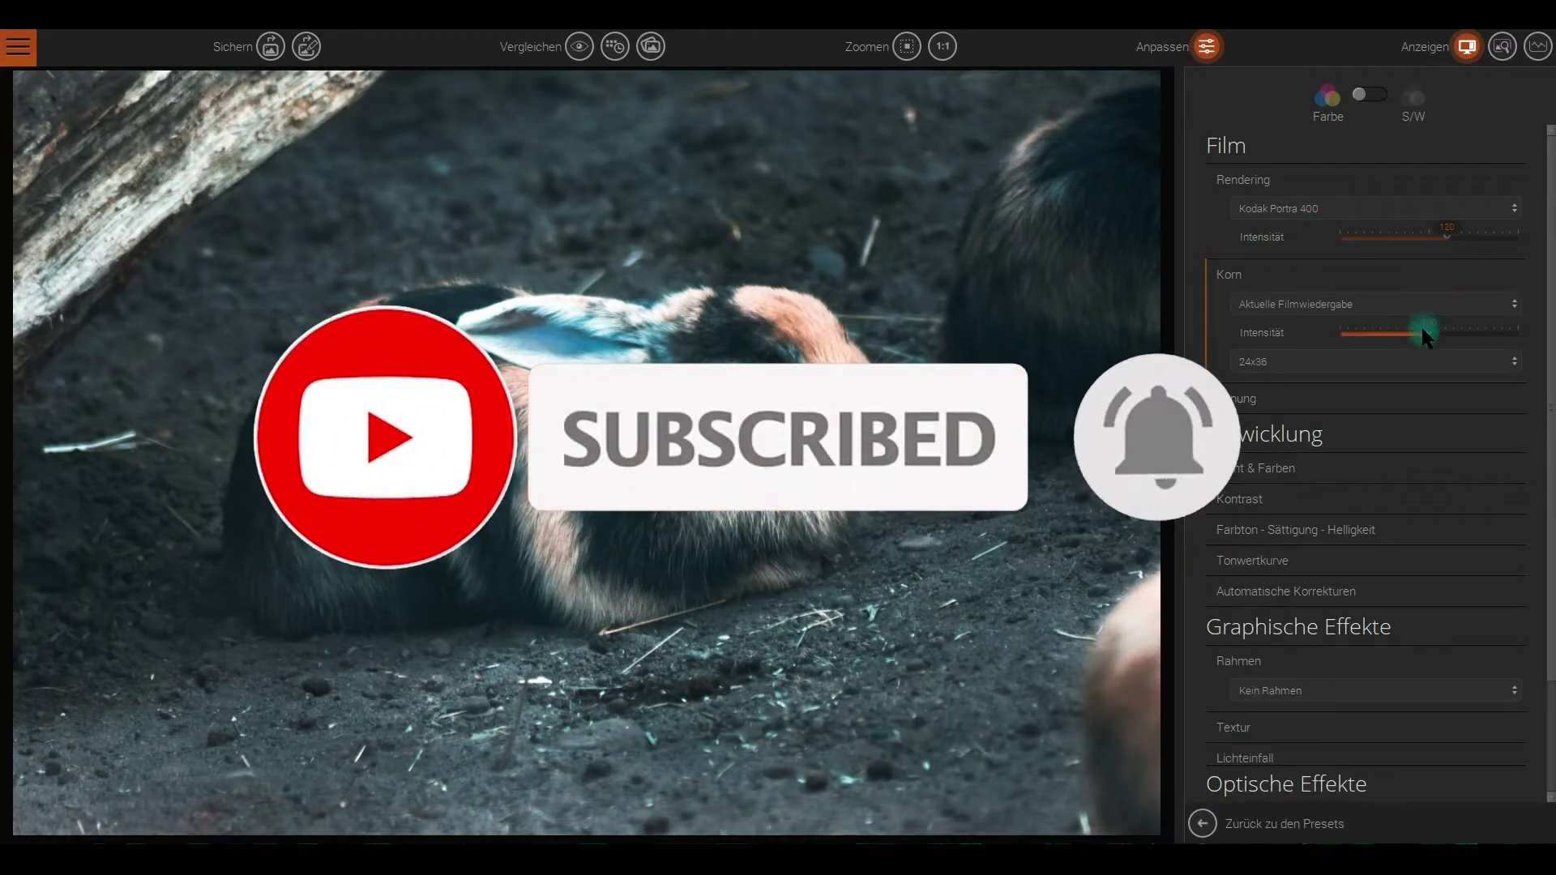
pyautogui.moveTo(1423, 328); pyautogui.dragTo(1469, 332)
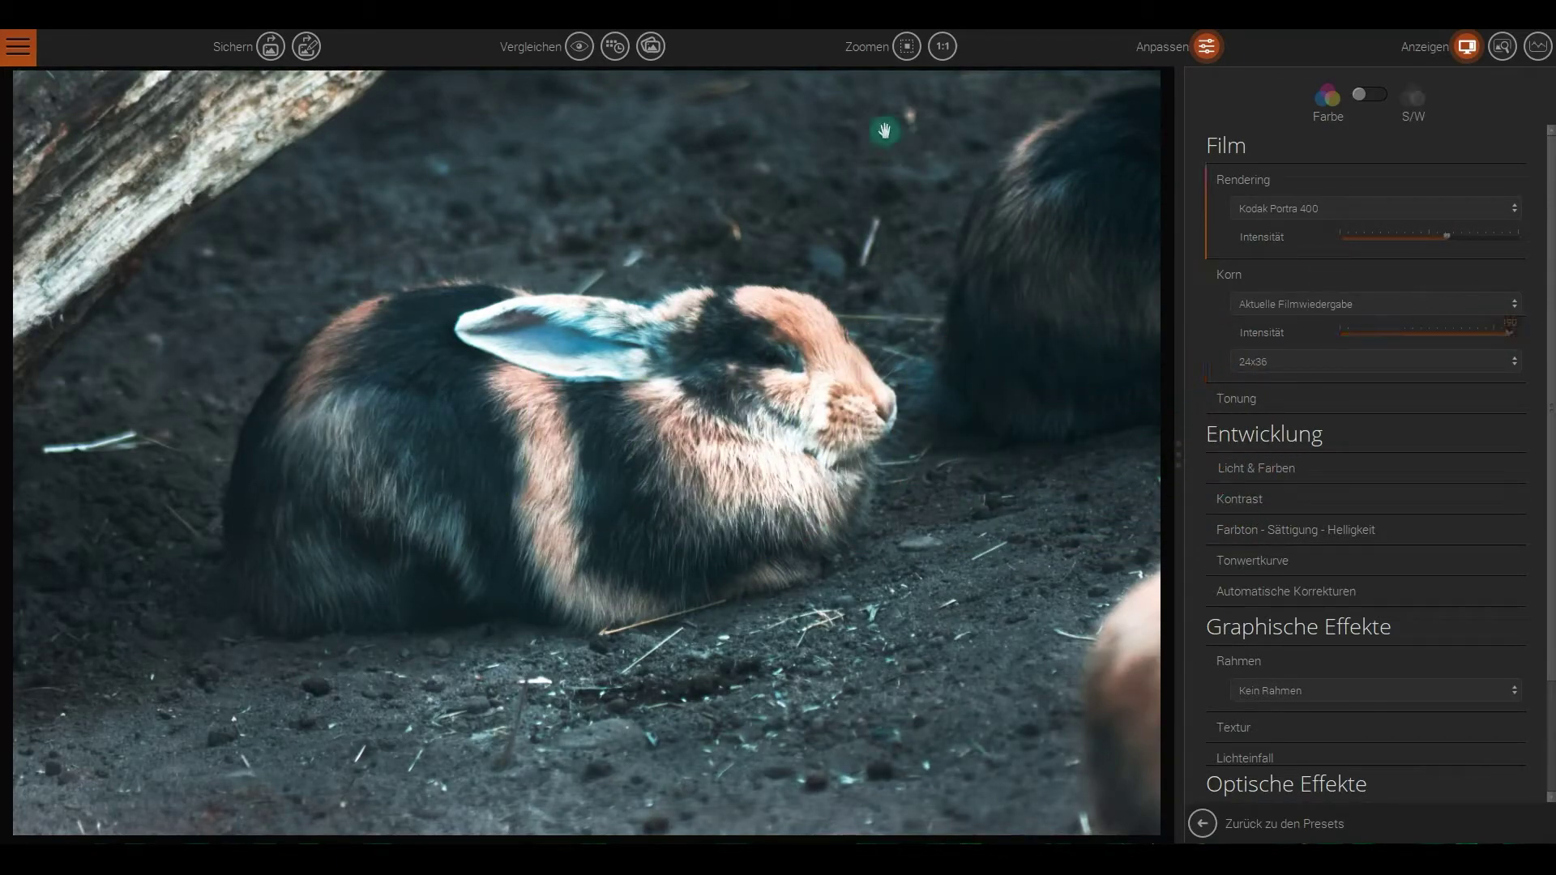
# Zoom to 1:1 on the rabbit's head and eye to inspect the grain strength
pyautogui.click(939, 47)
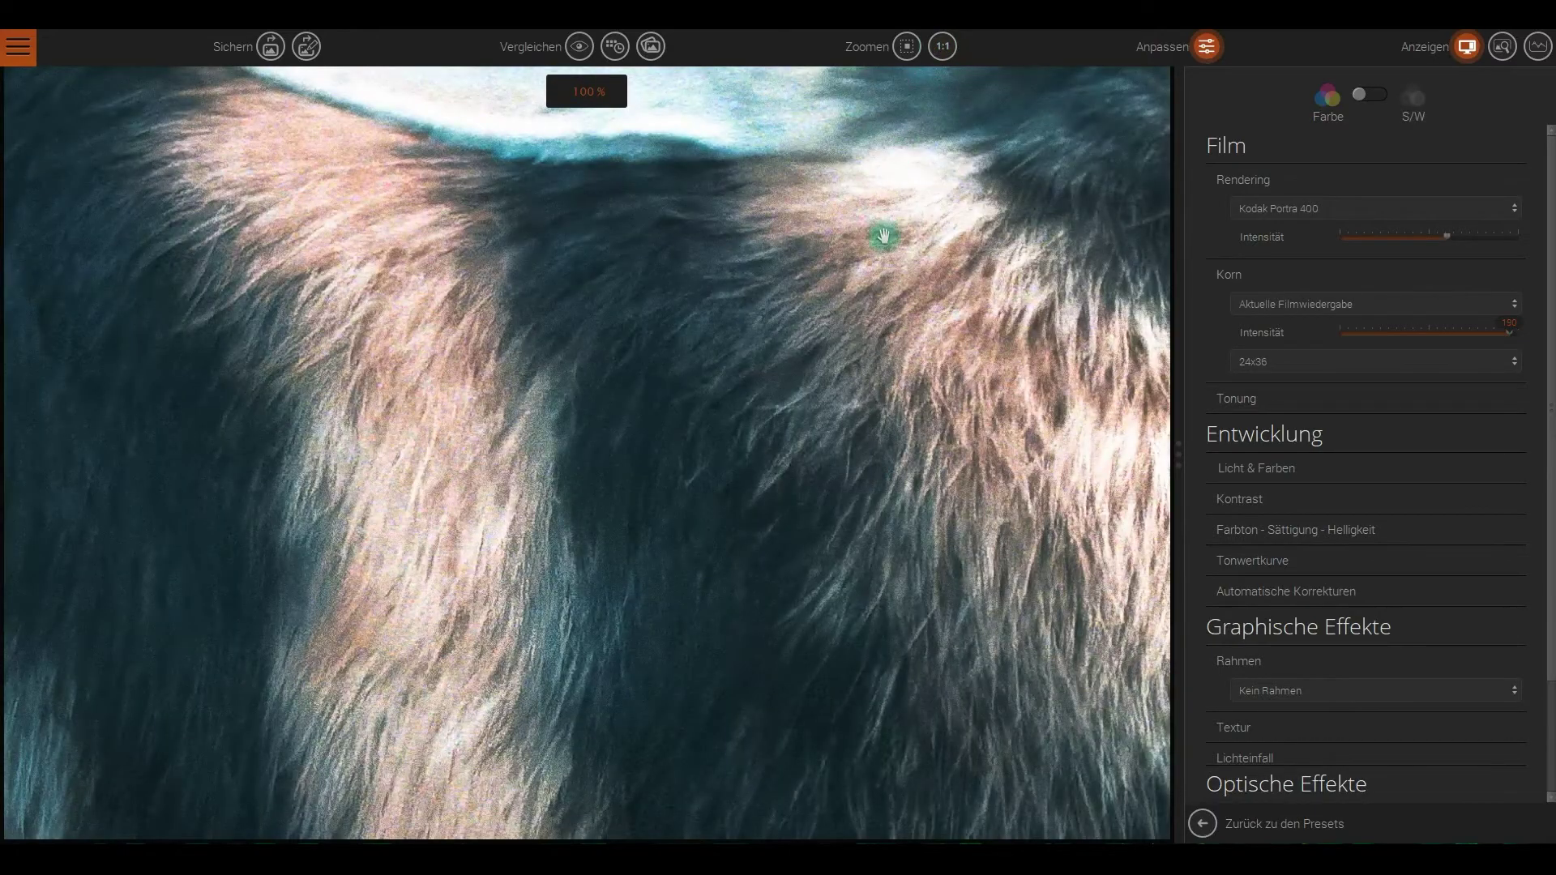
pyautogui.moveTo(881, 233)
pyautogui.mouseDown()
pyautogui.moveTo(546, 493)
pyautogui.moveTo(382, 576)
pyautogui.mouseUp()
pyautogui.moveTo(703, 564)
pyautogui.mouseDown()
pyautogui.moveTo(673, 285)
pyautogui.moveTo(656, 347)
pyautogui.mouseUp()
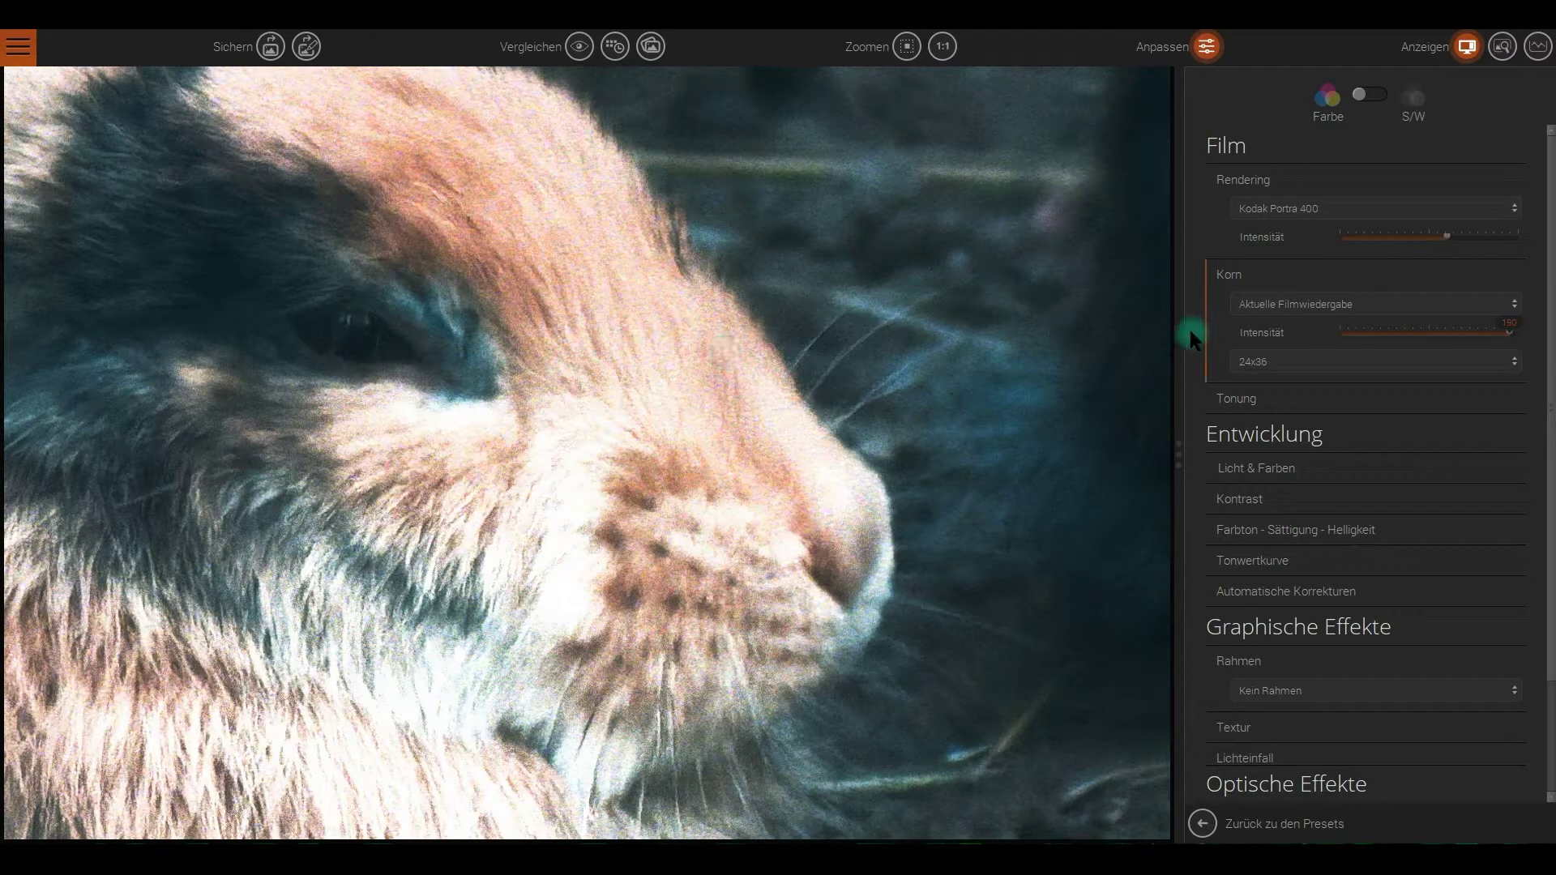
pyautogui.moveTo(1418, 332); pyautogui.dragTo(1529, 340)
# Set the grain format to Großformat at intensity 144, then fit the photo in view
pyautogui.click(1366, 362)
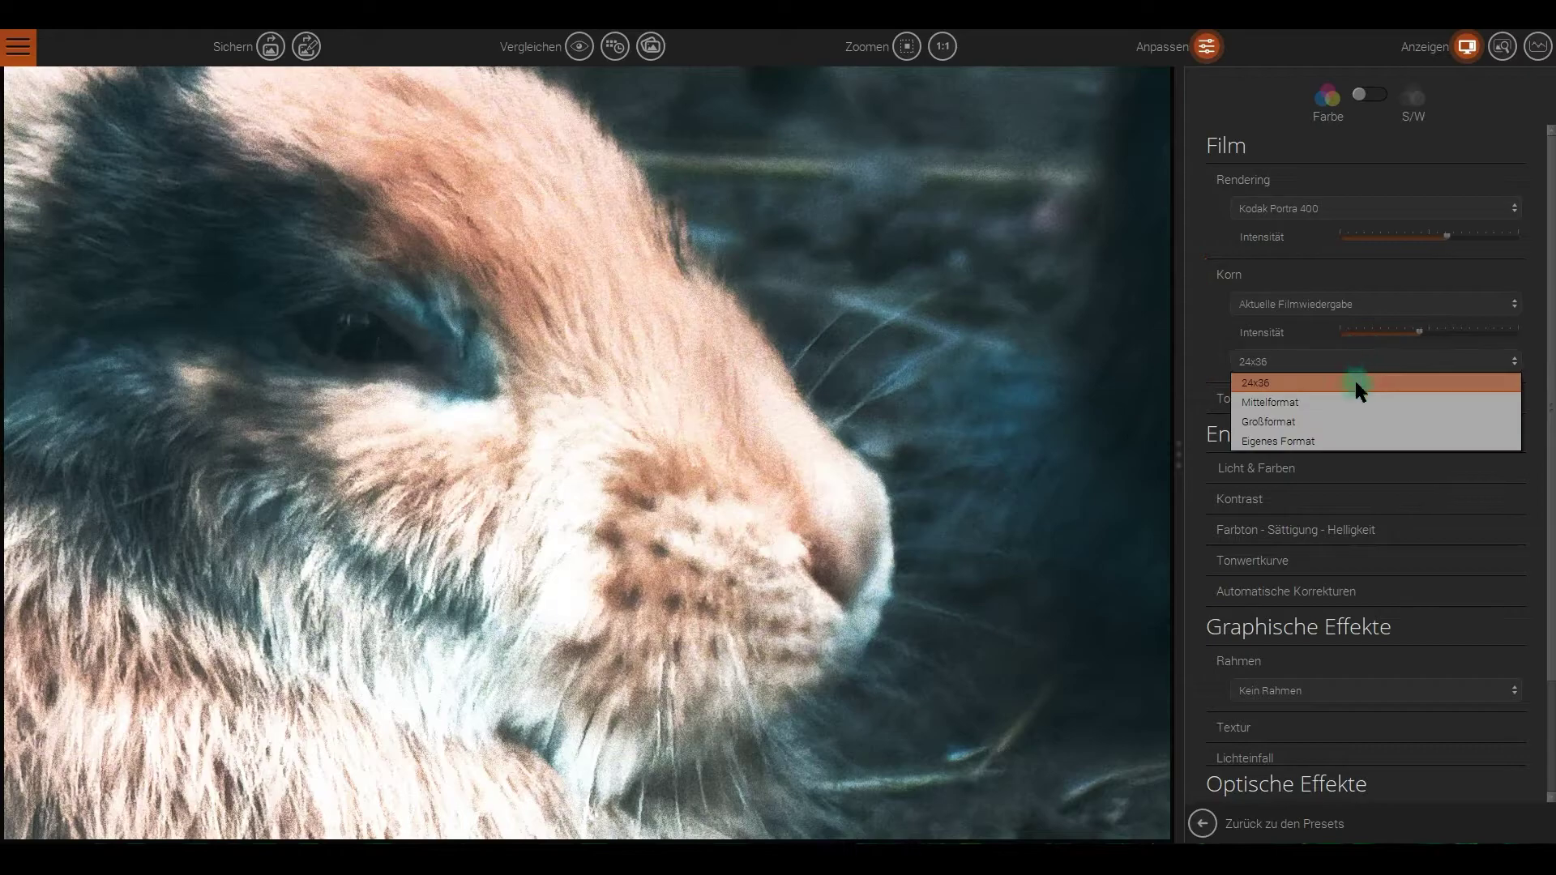
pyautogui.click(1346, 442)
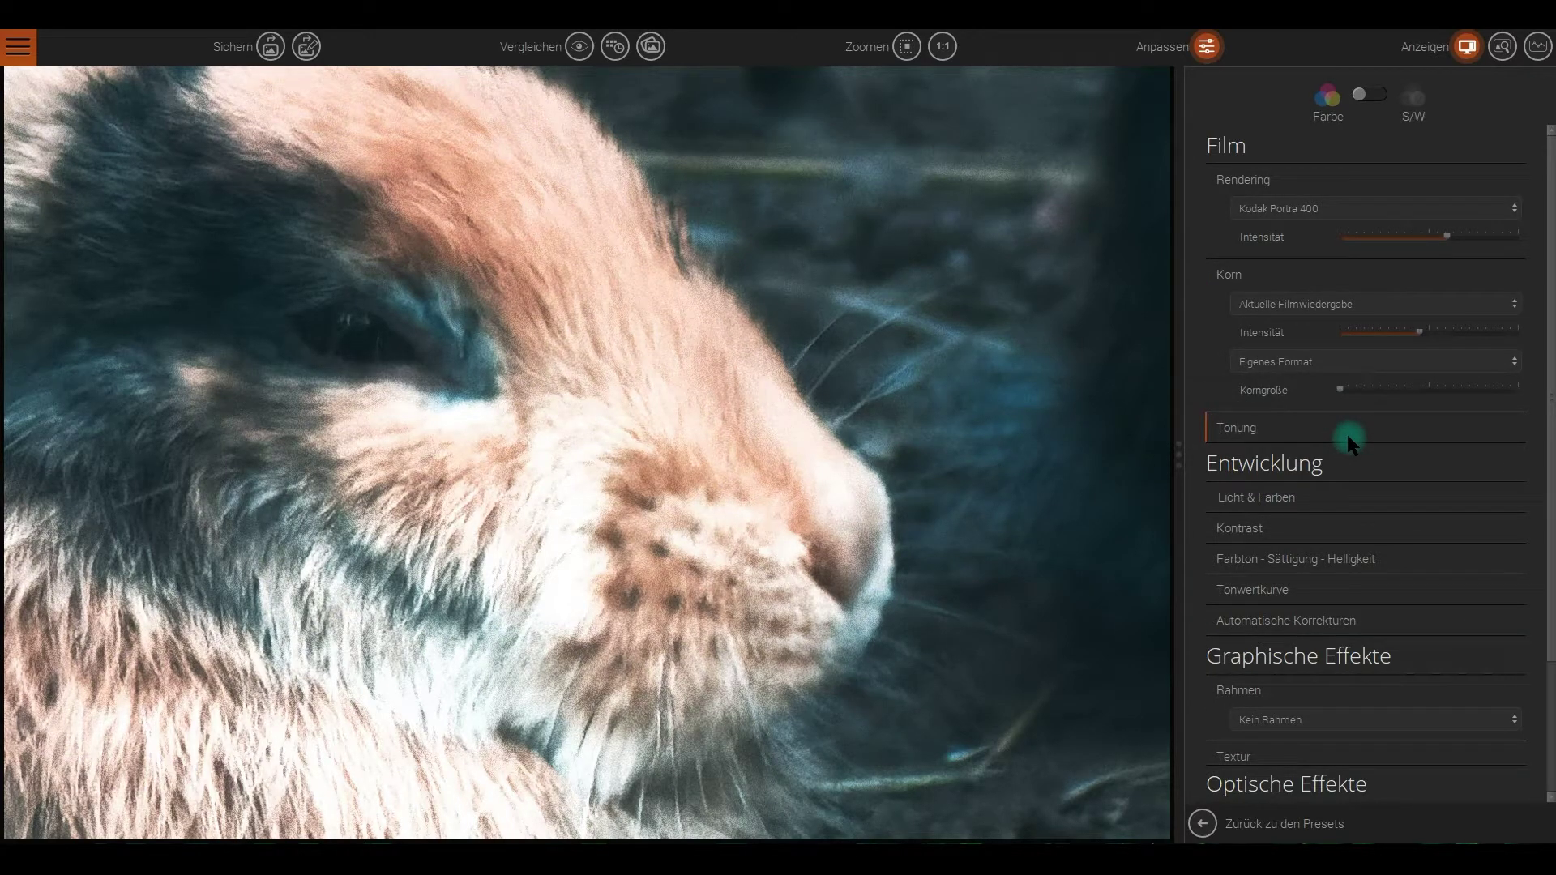
pyautogui.click(1317, 362)
pyautogui.click(1312, 419)
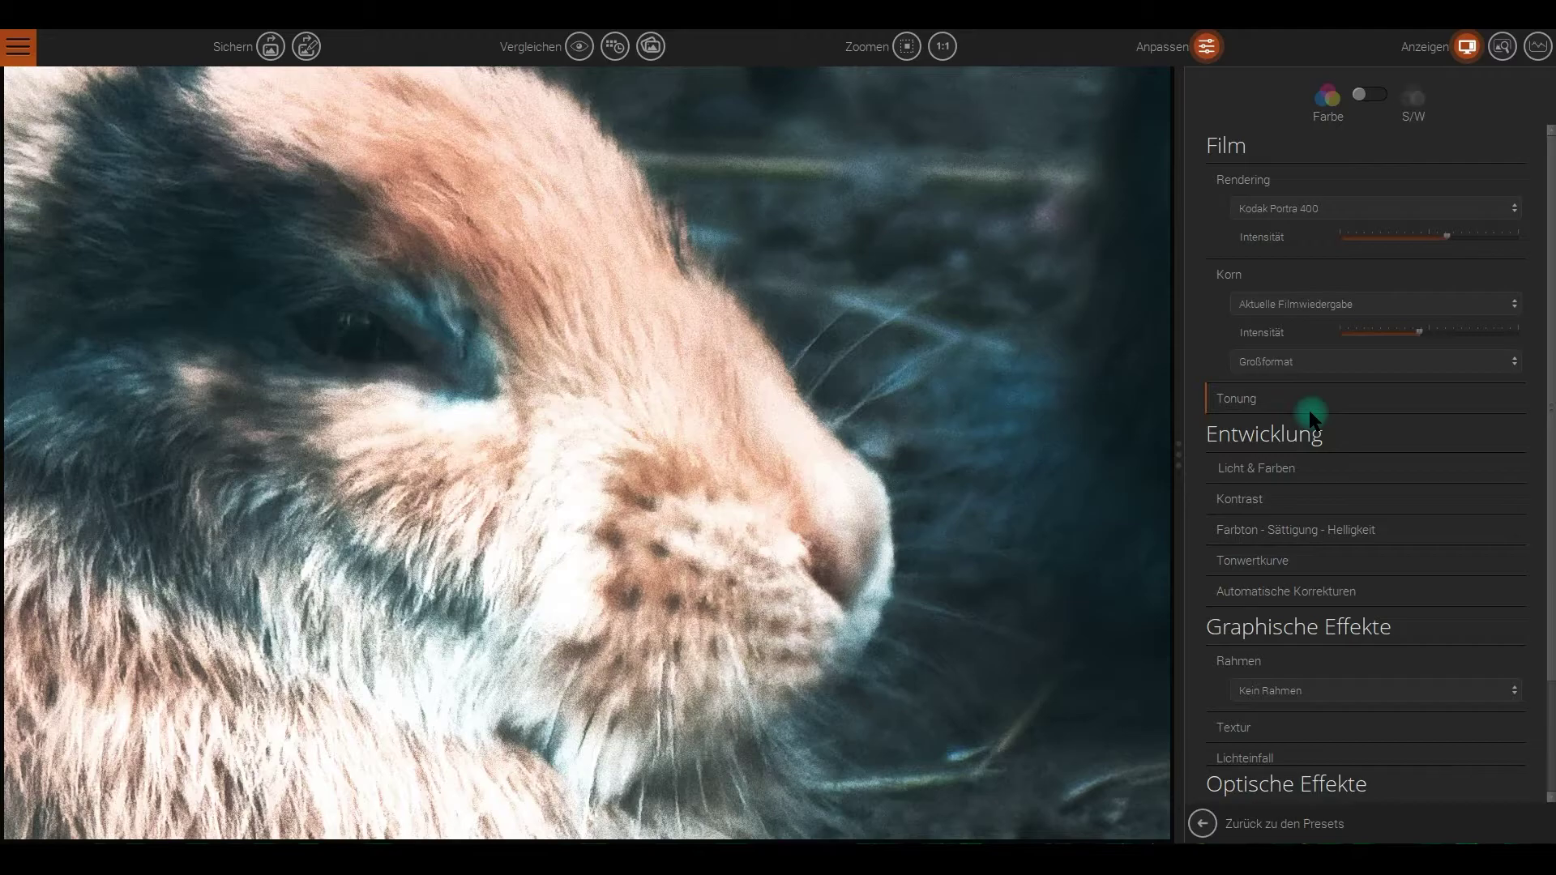
pyautogui.click(1418, 333)
pyautogui.moveTo(1448, 330); pyautogui.dragTo(1467, 330)
pyautogui.click(907, 46)
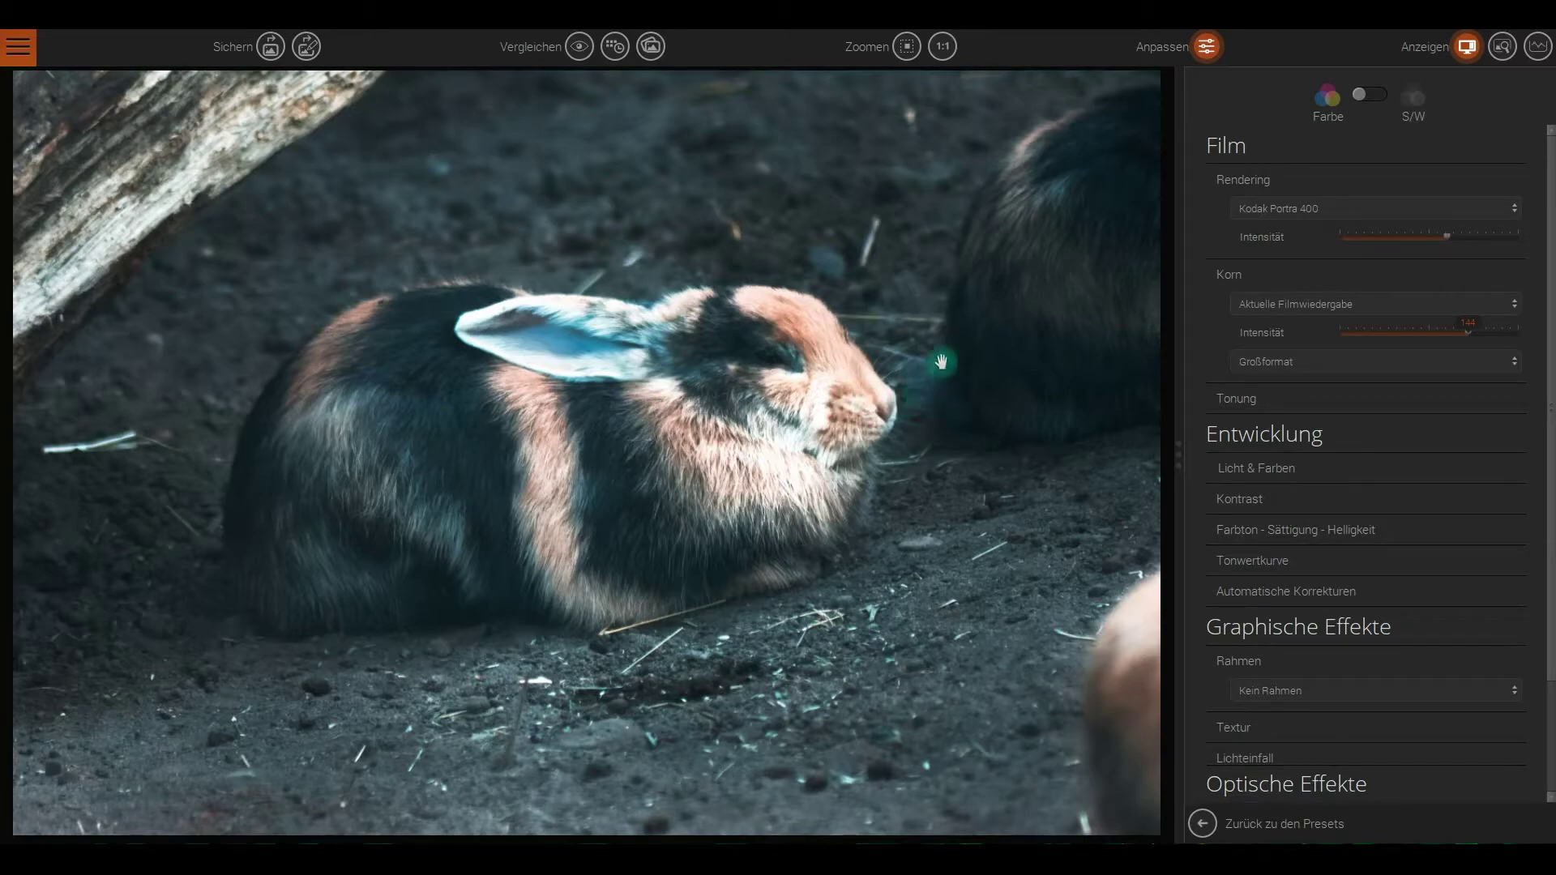
# Expand Tonung and give Helle Farbtöne a grey-blue highlight swatch
pyautogui.scroll(-1, 1321, 308)
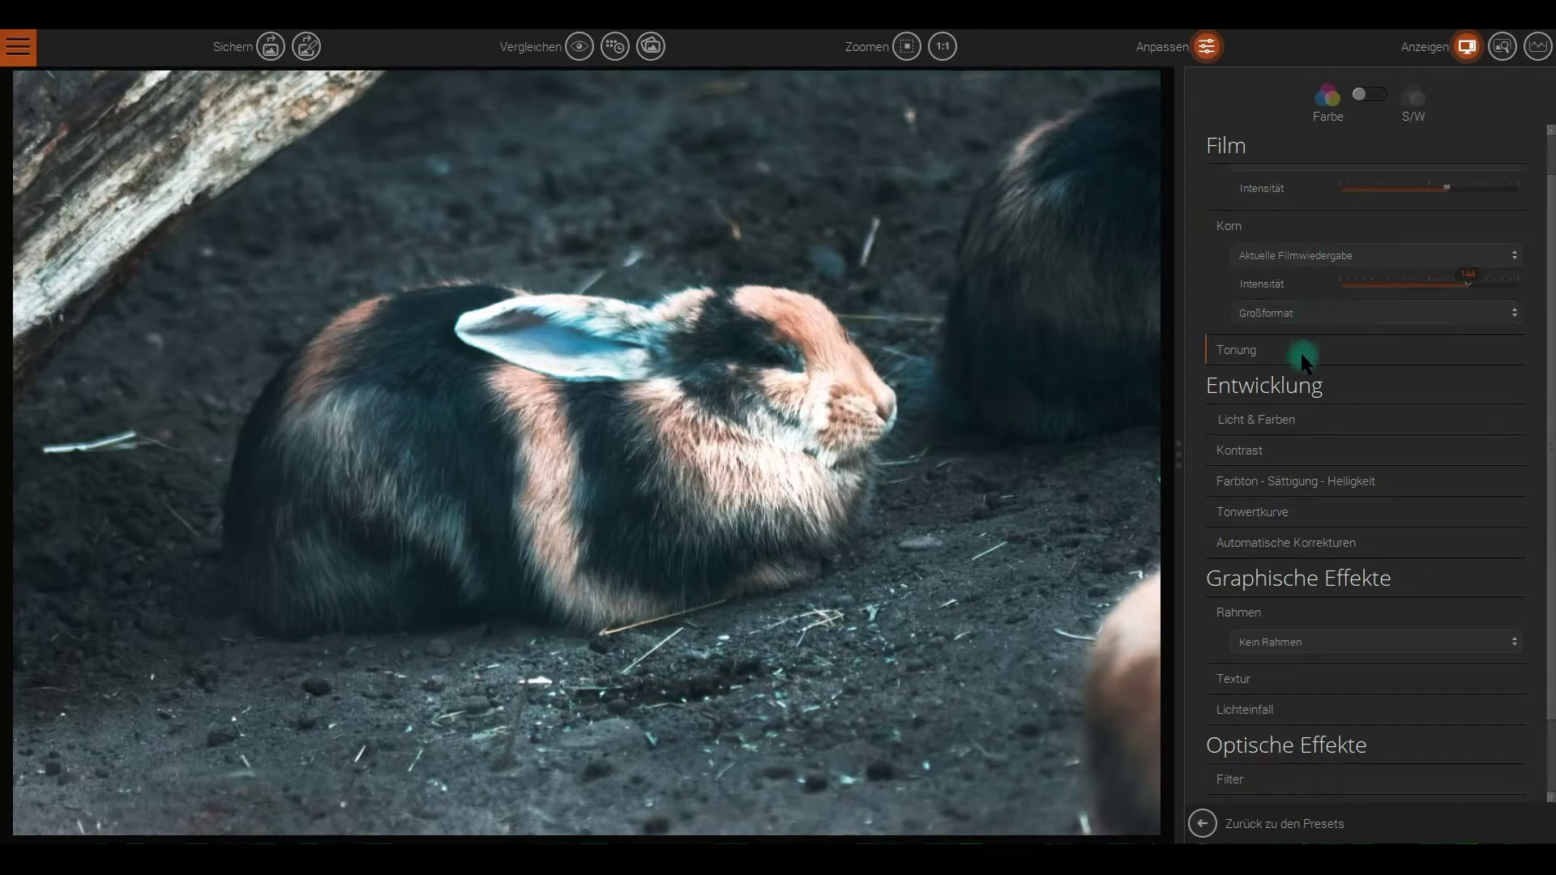
pyautogui.click(1254, 348)
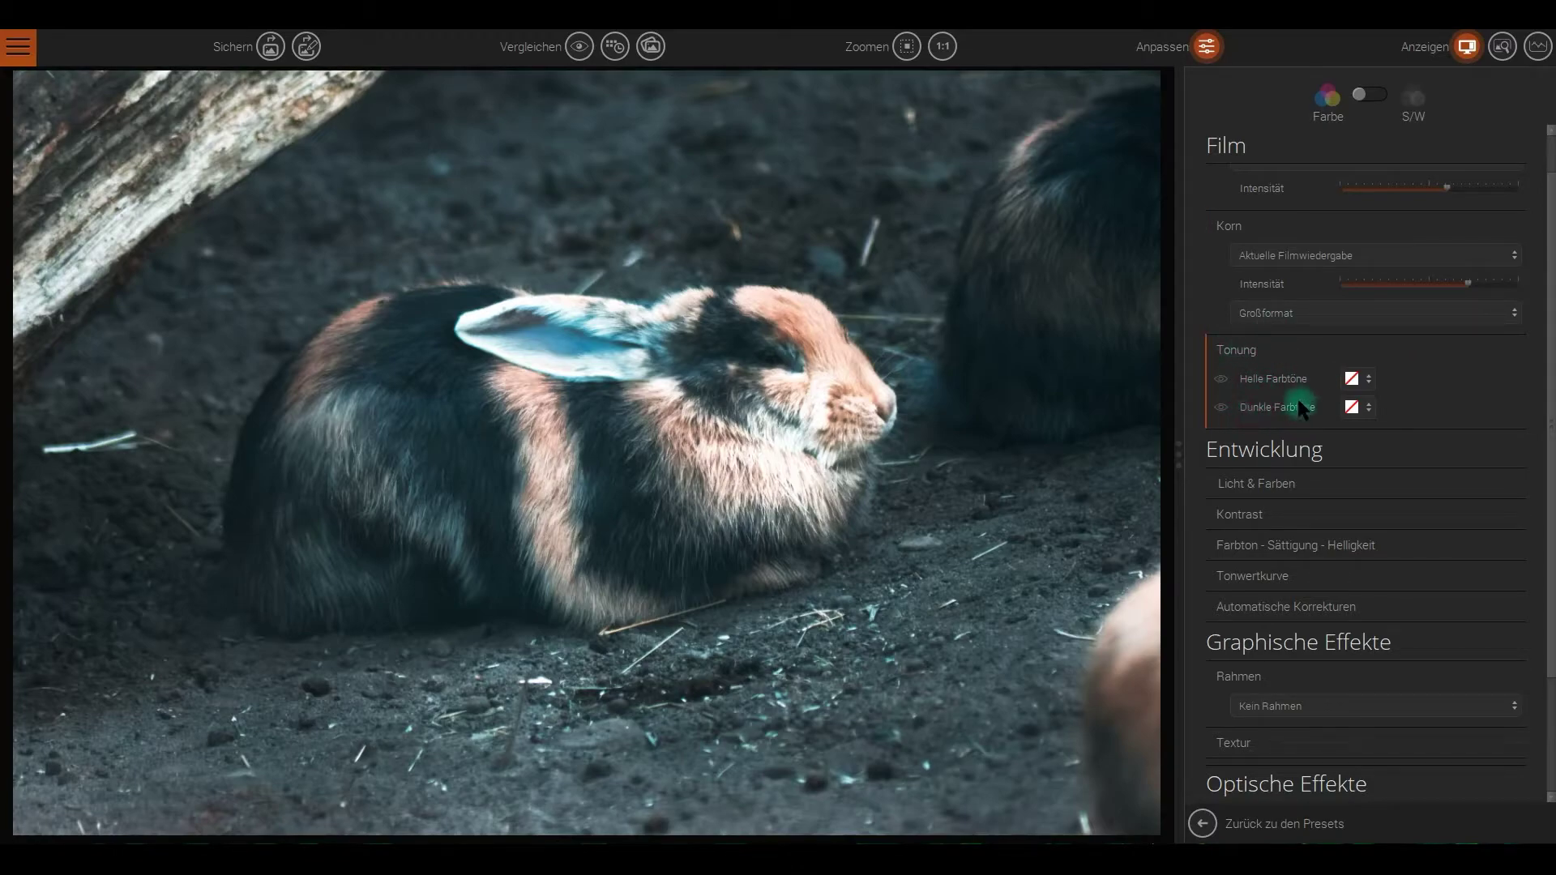
pyautogui.click(1366, 377)
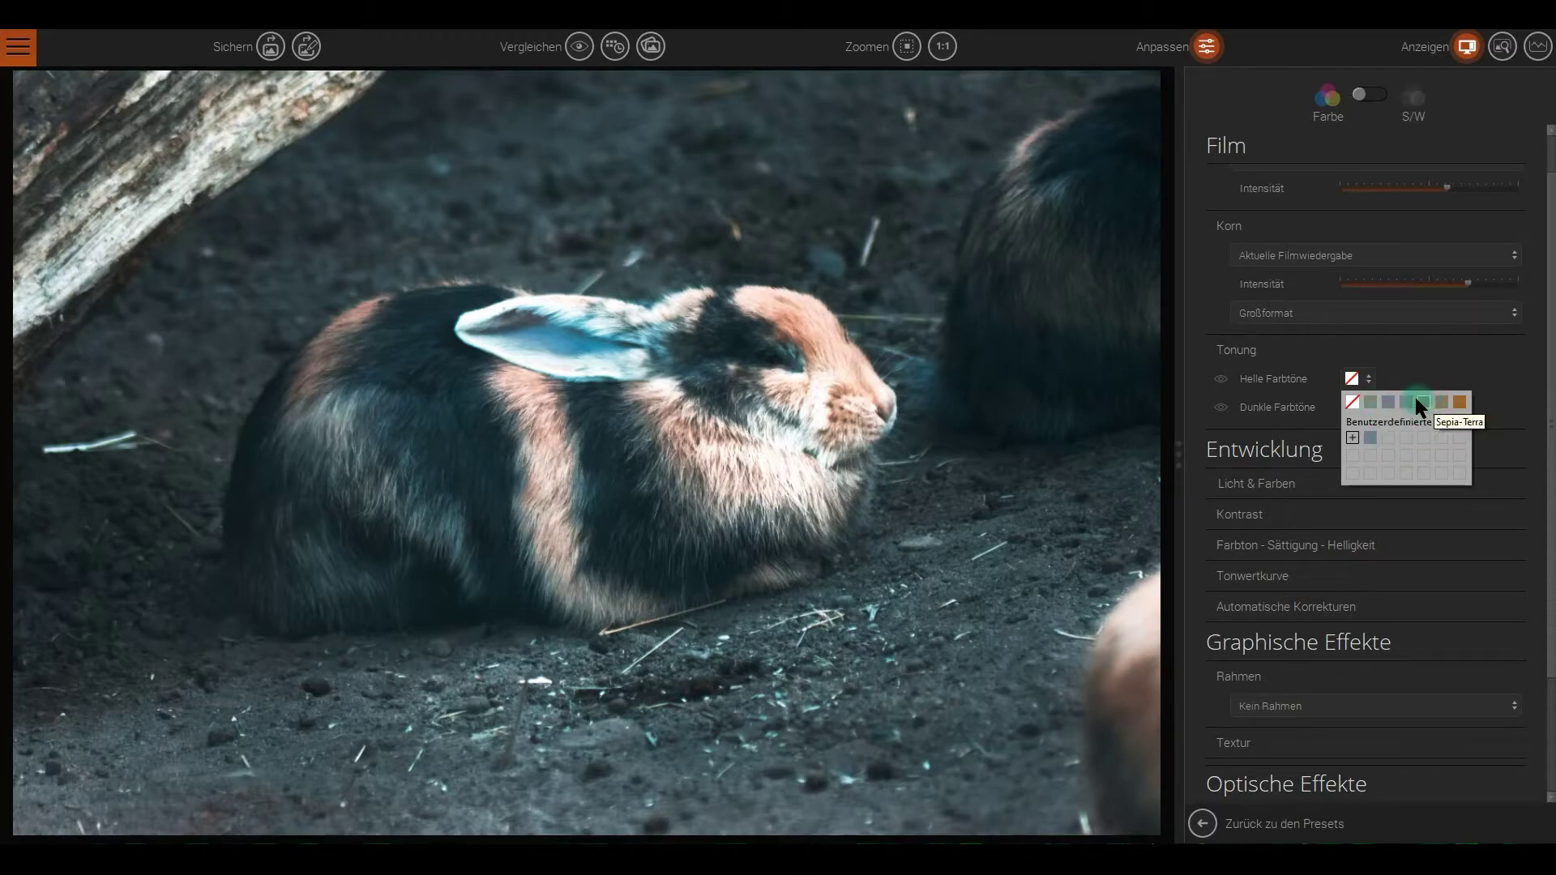
pyautogui.click(1371, 403)
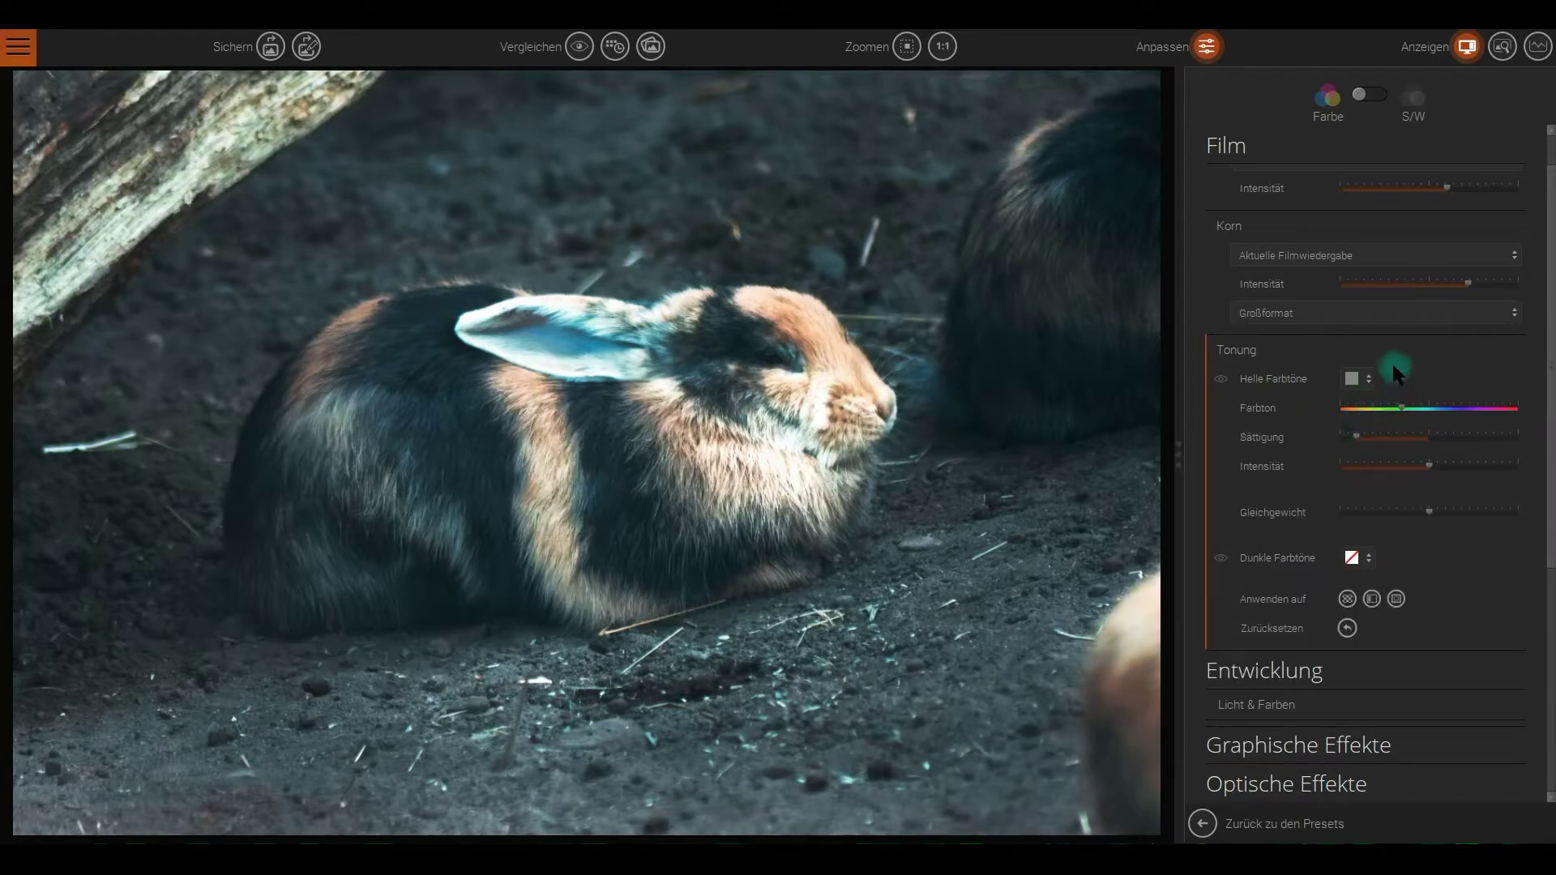
pyautogui.click(1351, 378)
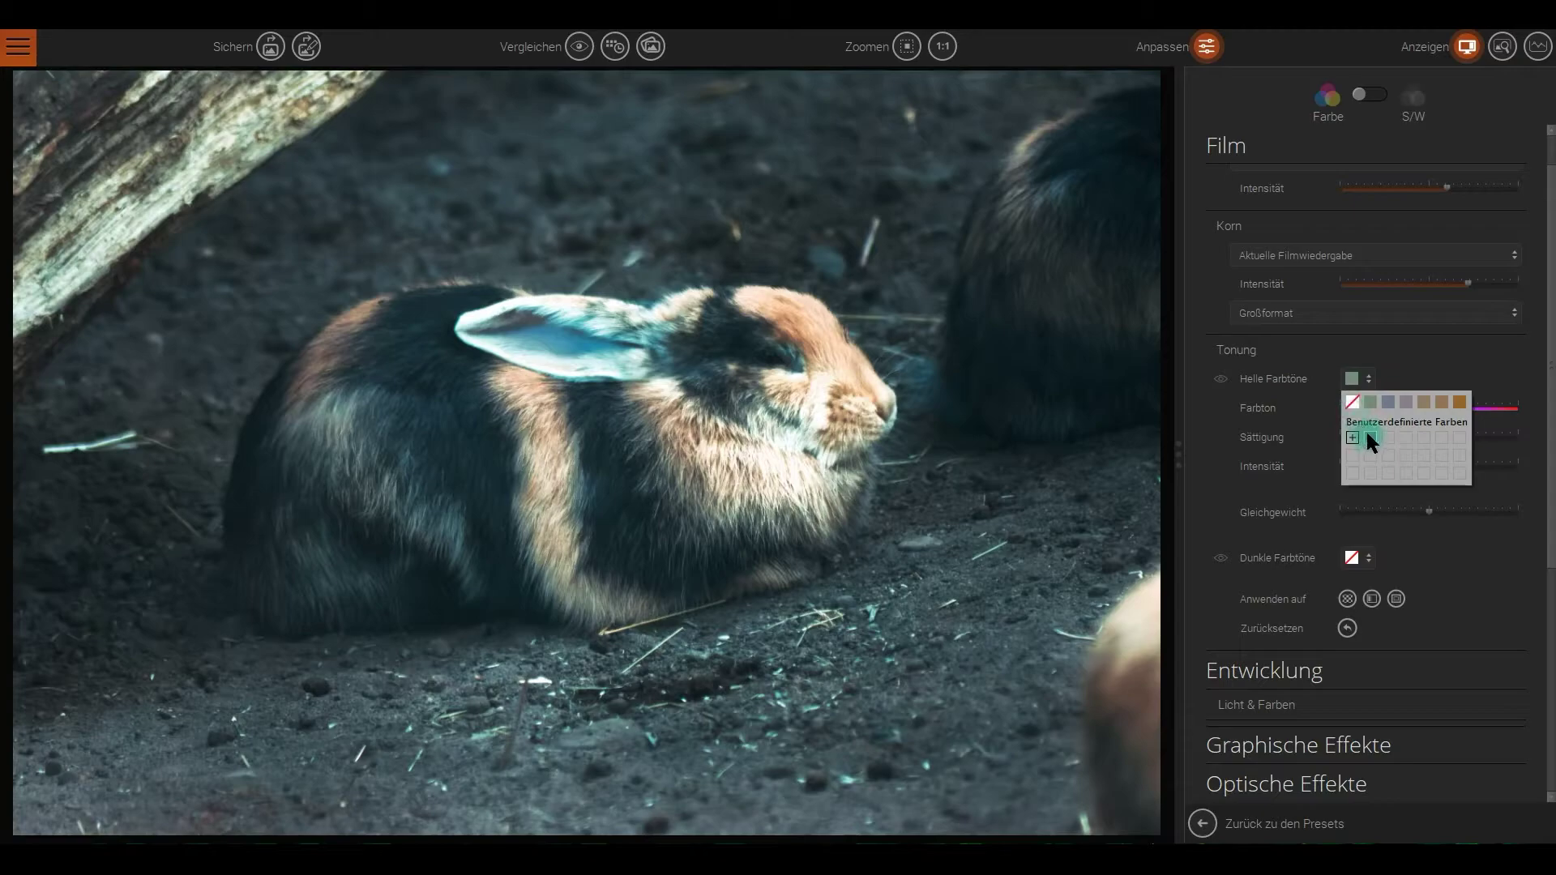
pyautogui.click(1370, 436)
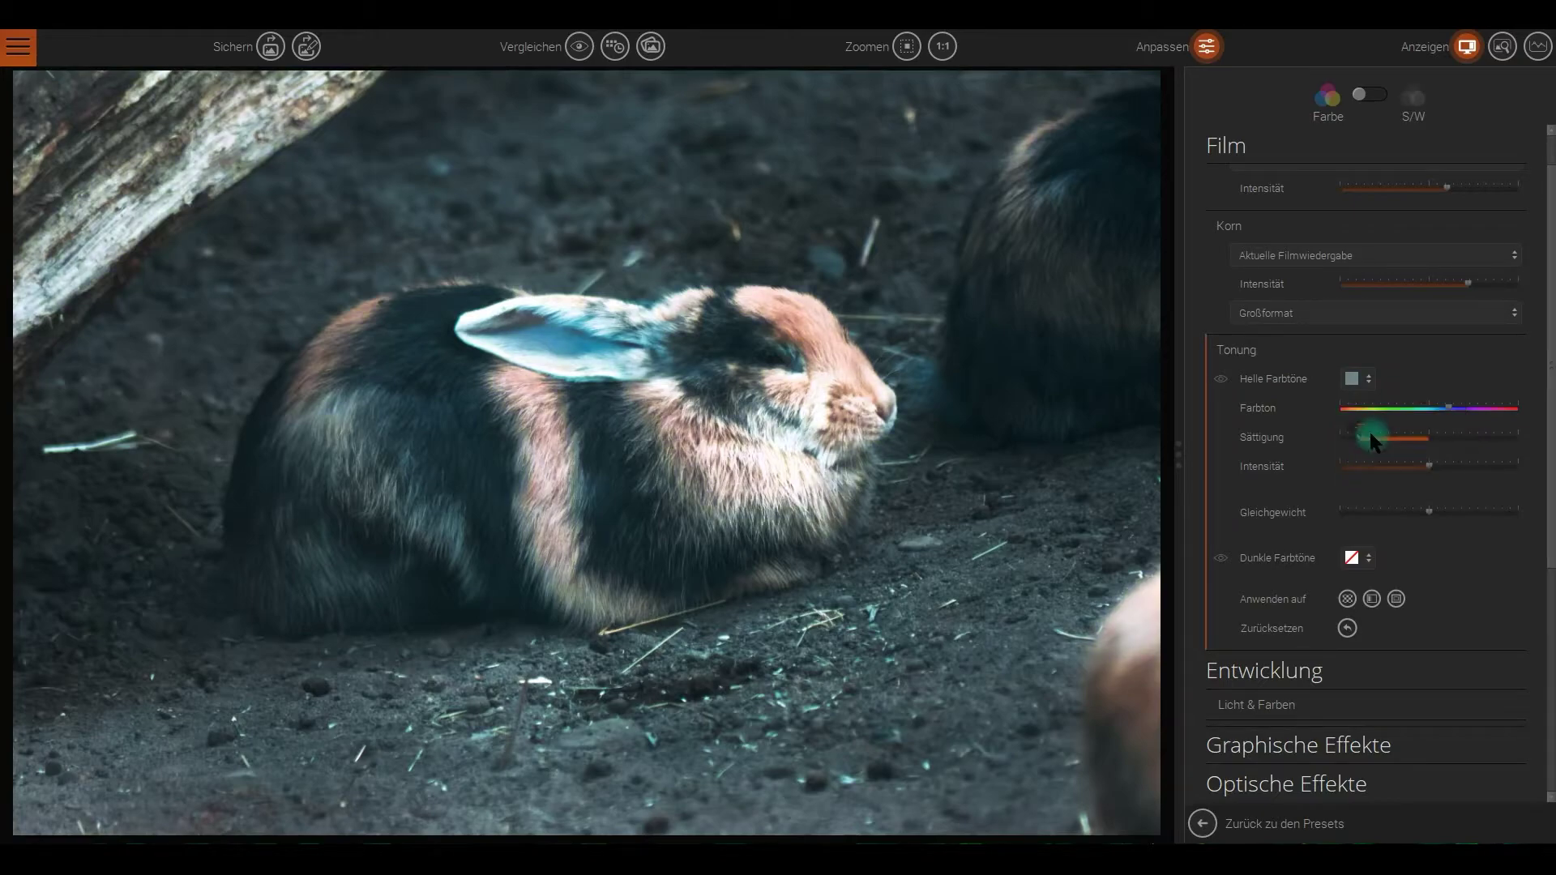
# Try Dunkle Farbtöne swatches, then leave the shadows untoned
pyautogui.click(1366, 561)
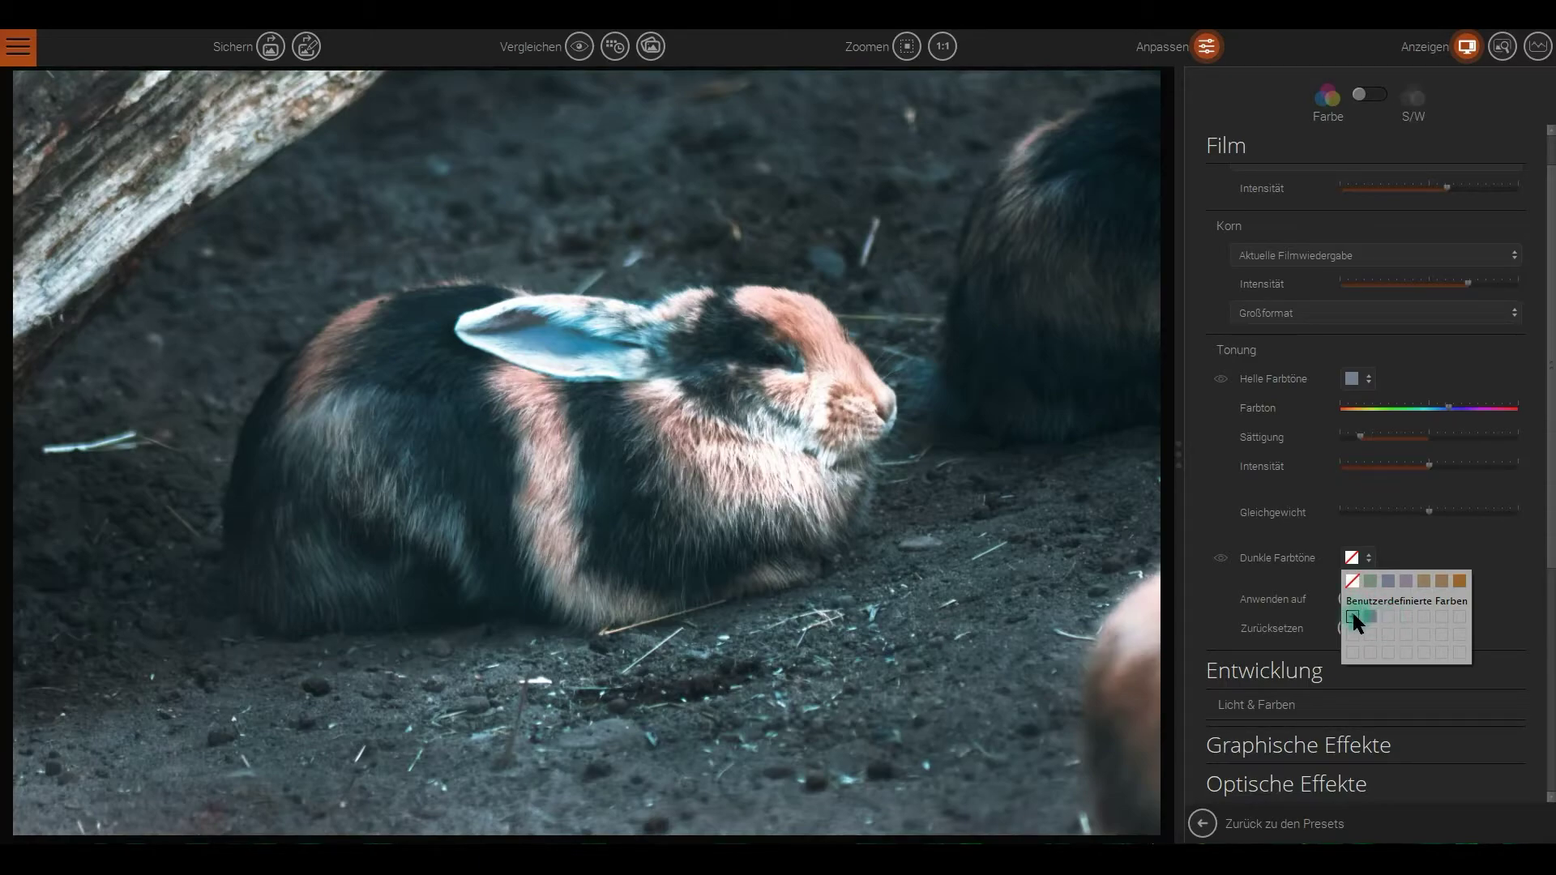
pyautogui.click(1370, 581)
pyautogui.scroll(-1, 1370, 585)
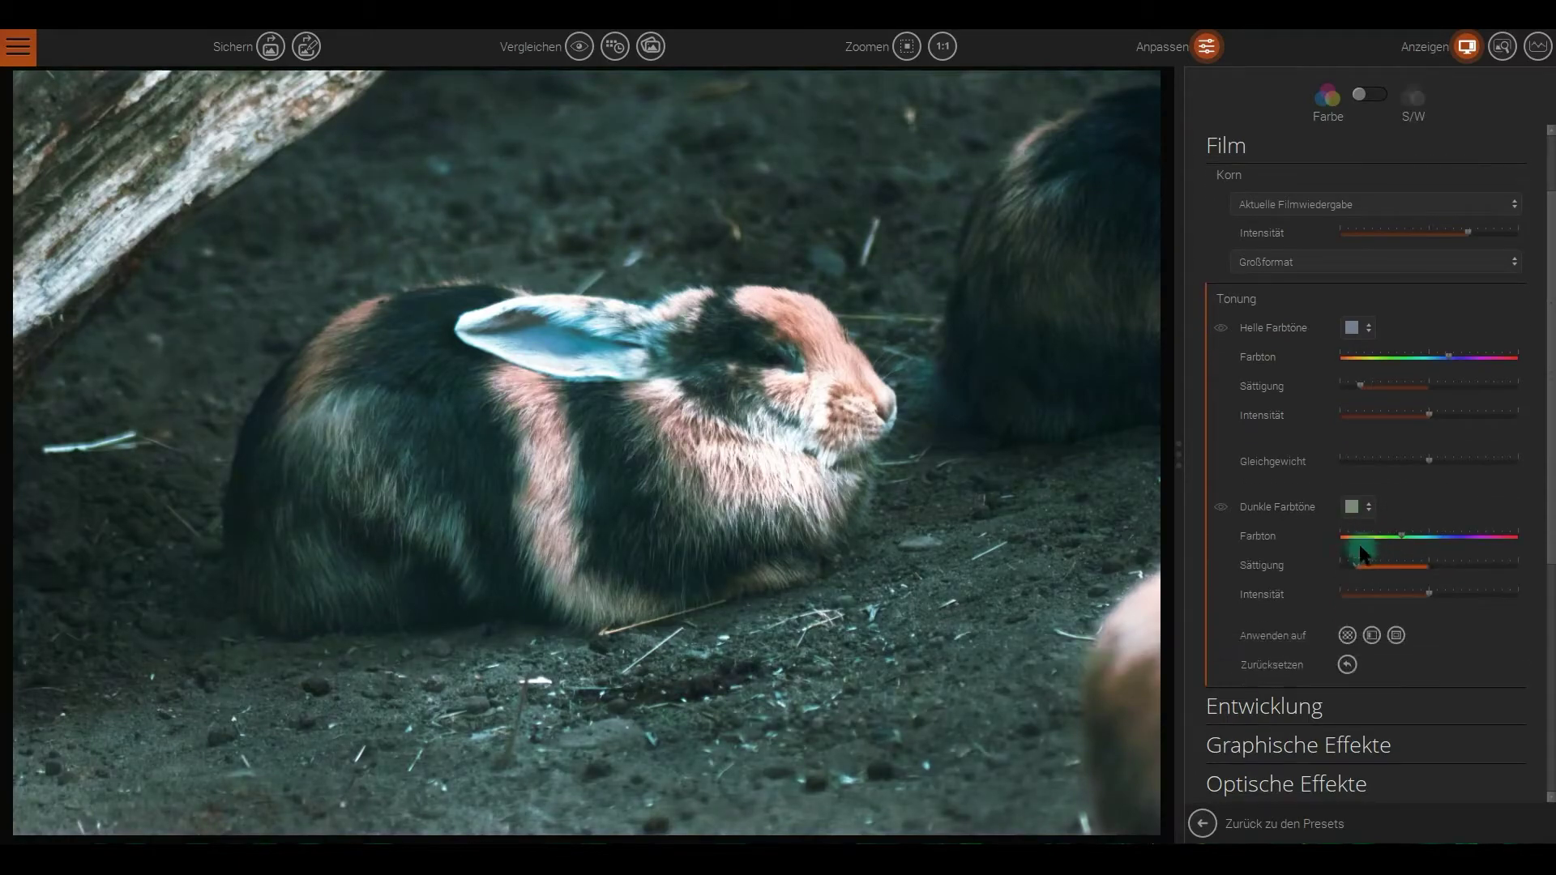
pyautogui.click(1352, 506)
pyautogui.click(1353, 508)
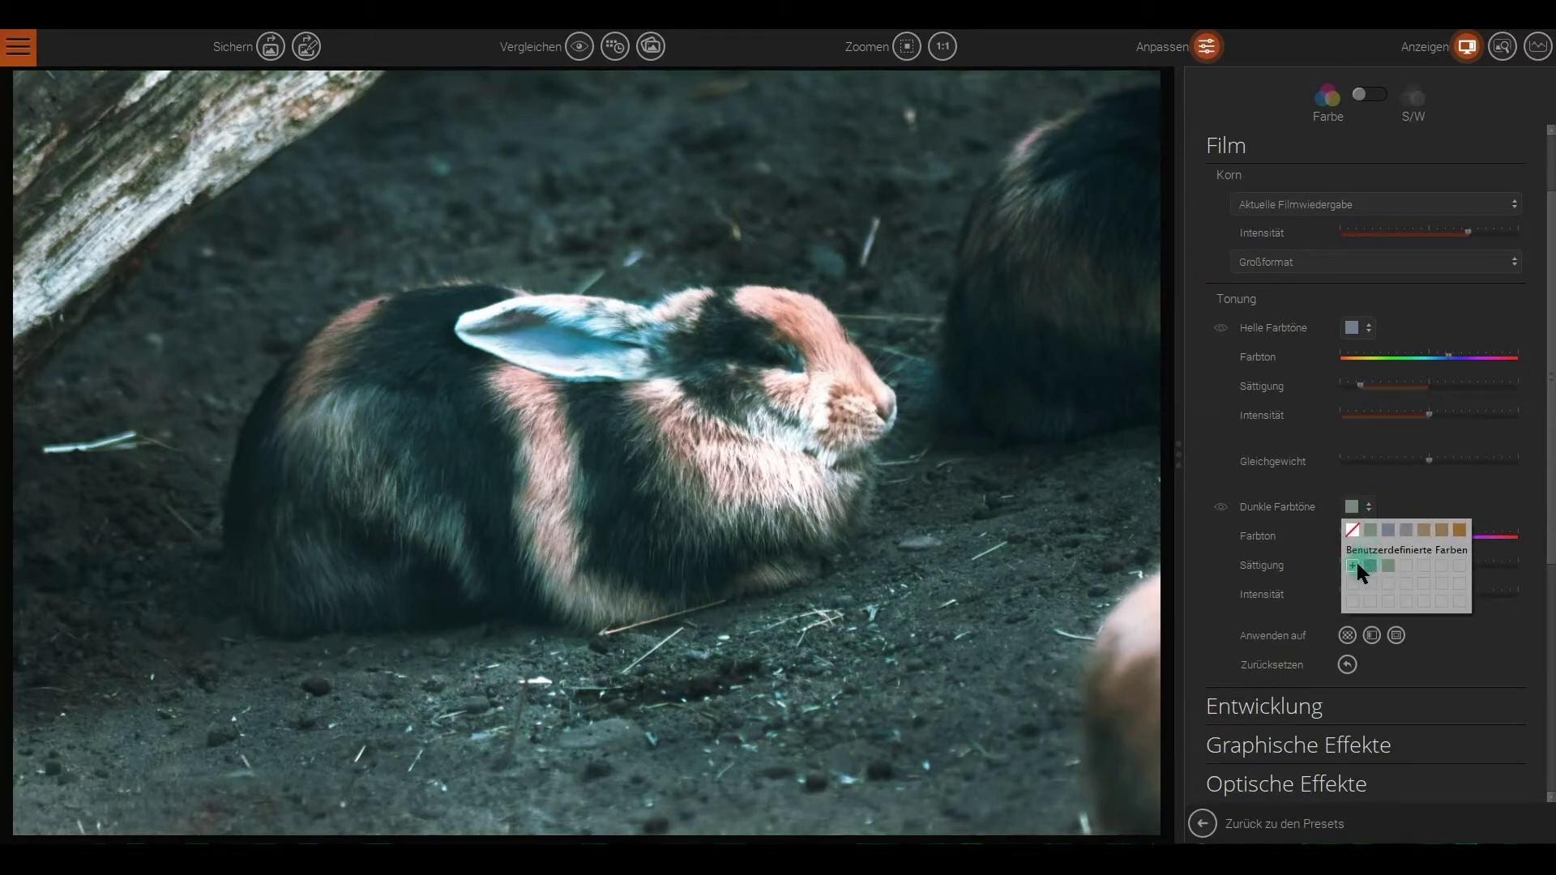
pyautogui.click(1353, 563)
pyautogui.click(1387, 564)
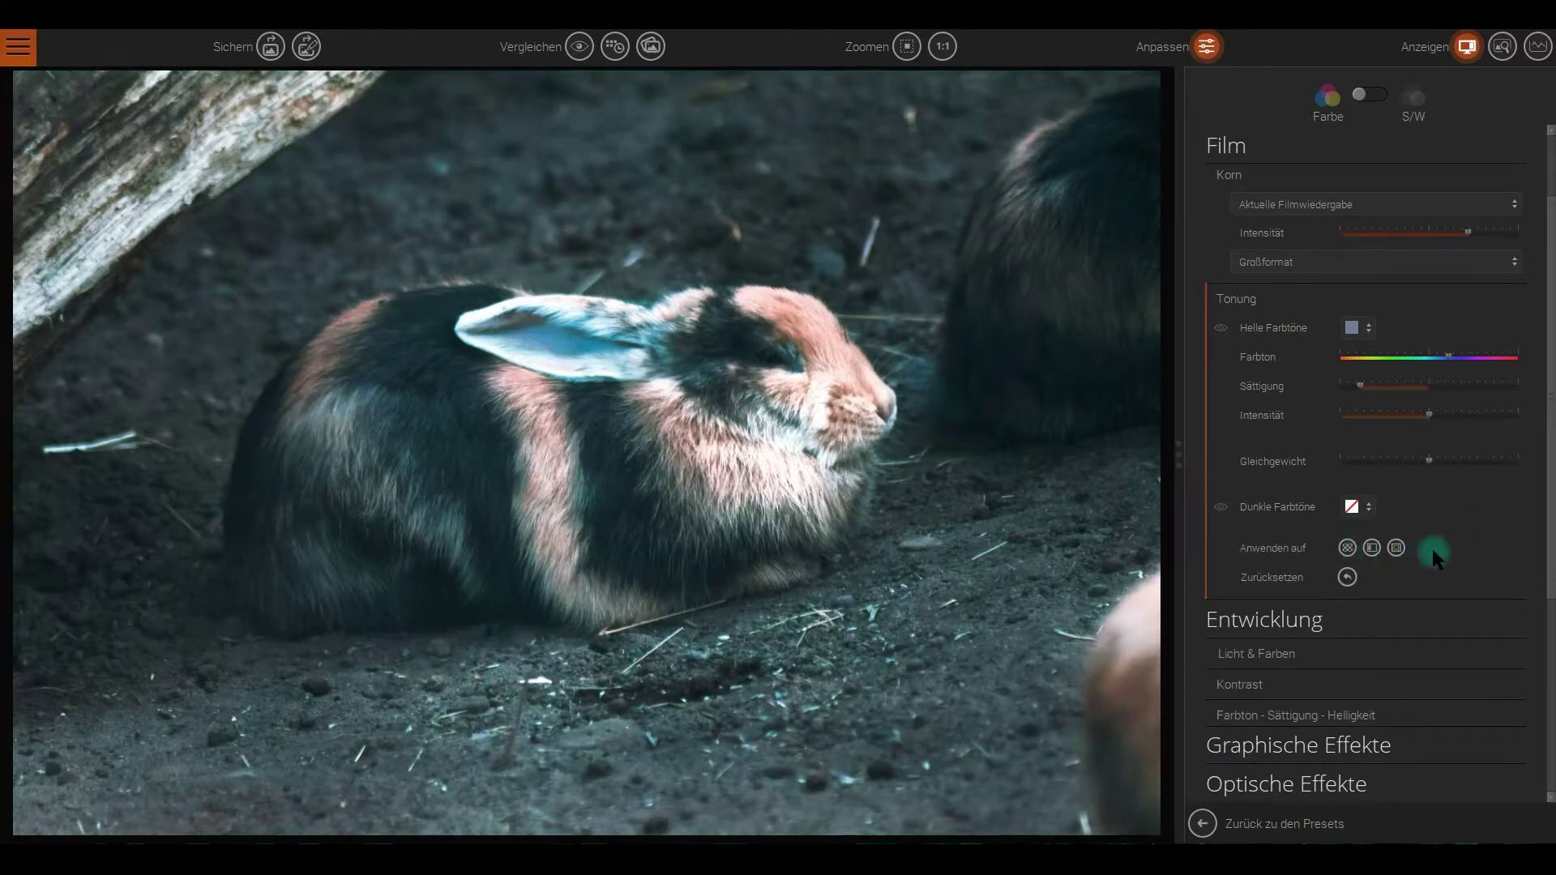
pyautogui.click(1357, 508)
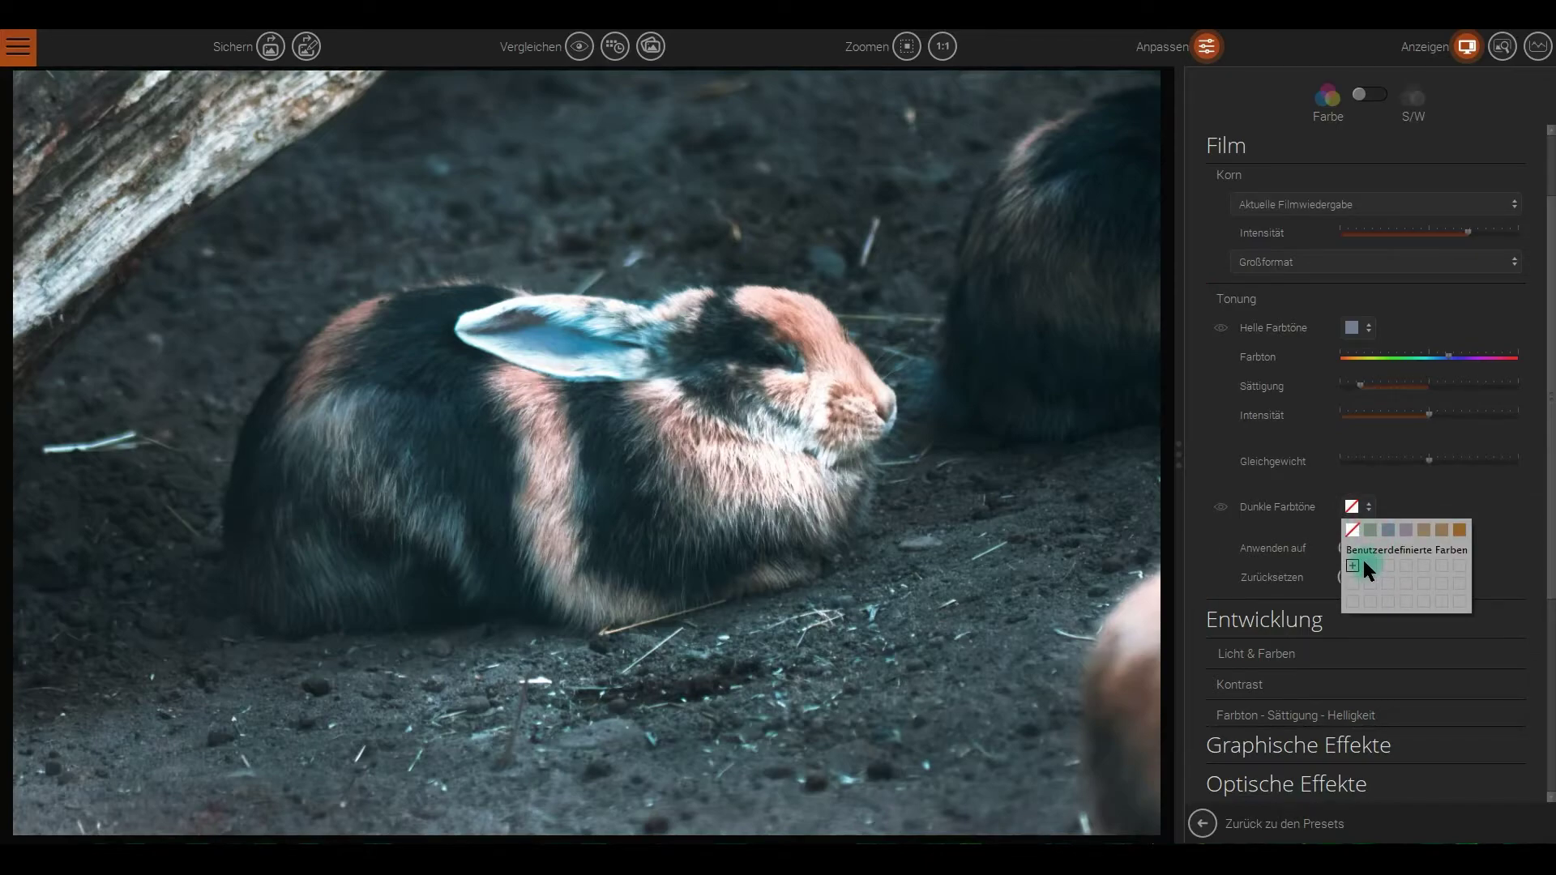
pyautogui.click(1499, 529)
# Experiment with the highlight tint's Farbton, Sättigung and strength sliders
pyautogui.moveTo(1411, 422); pyautogui.dragTo(1431, 418)
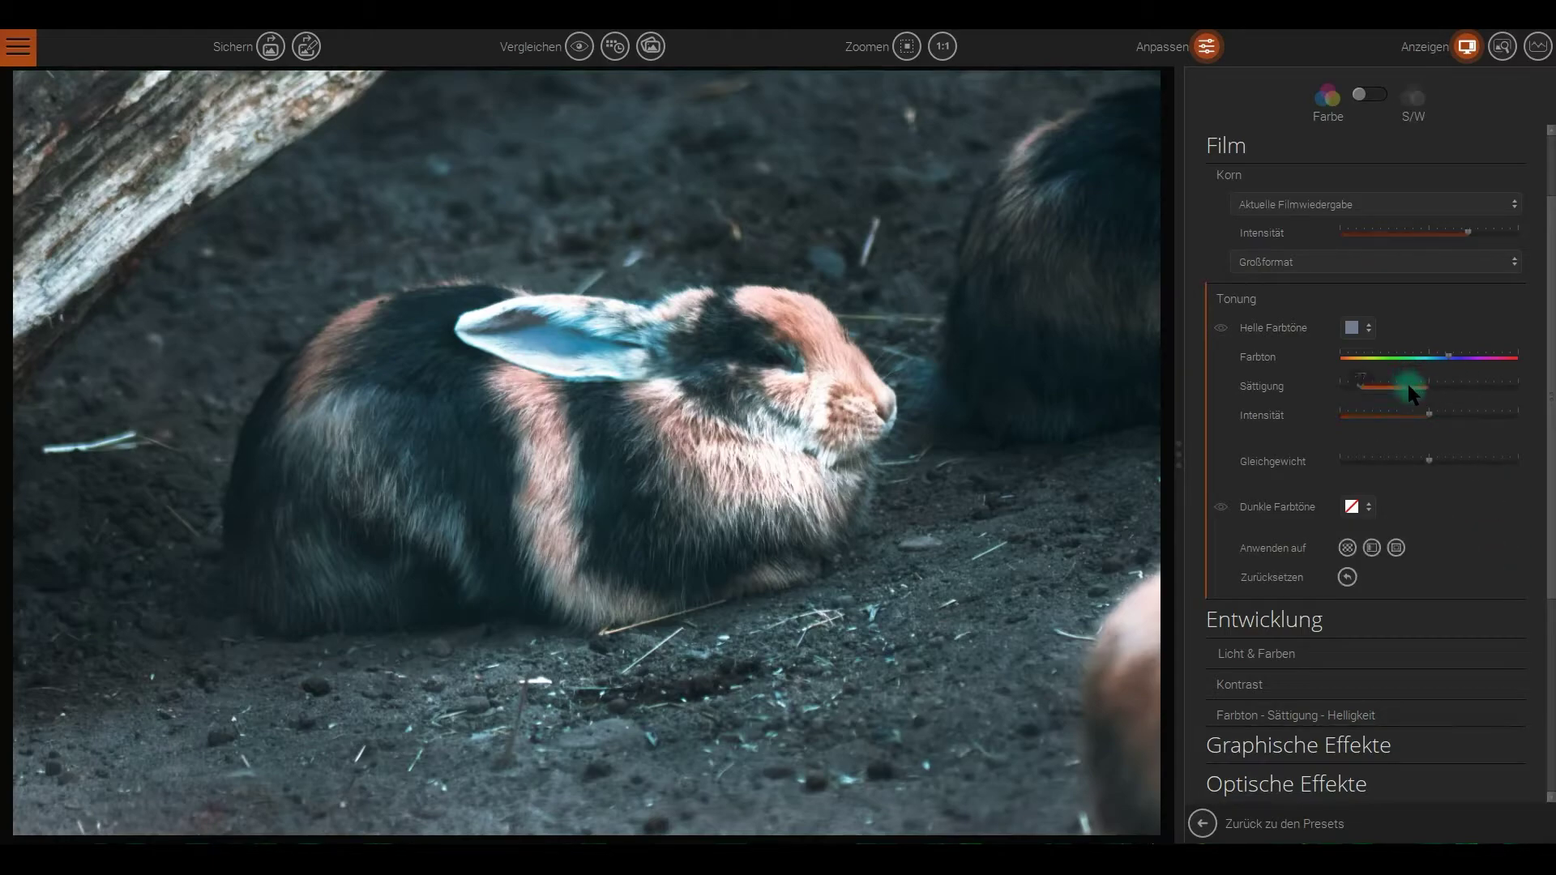
pyautogui.moveTo(1450, 358)
pyautogui.moveTo(1450, 357); pyautogui.dragTo(1388, 354)
pyautogui.moveTo(1360, 389)
pyautogui.mouseDown()
pyautogui.moveTo(1490, 387)
pyautogui.moveTo(1377, 397)
pyautogui.moveTo(1426, 393)
pyautogui.mouseUp()
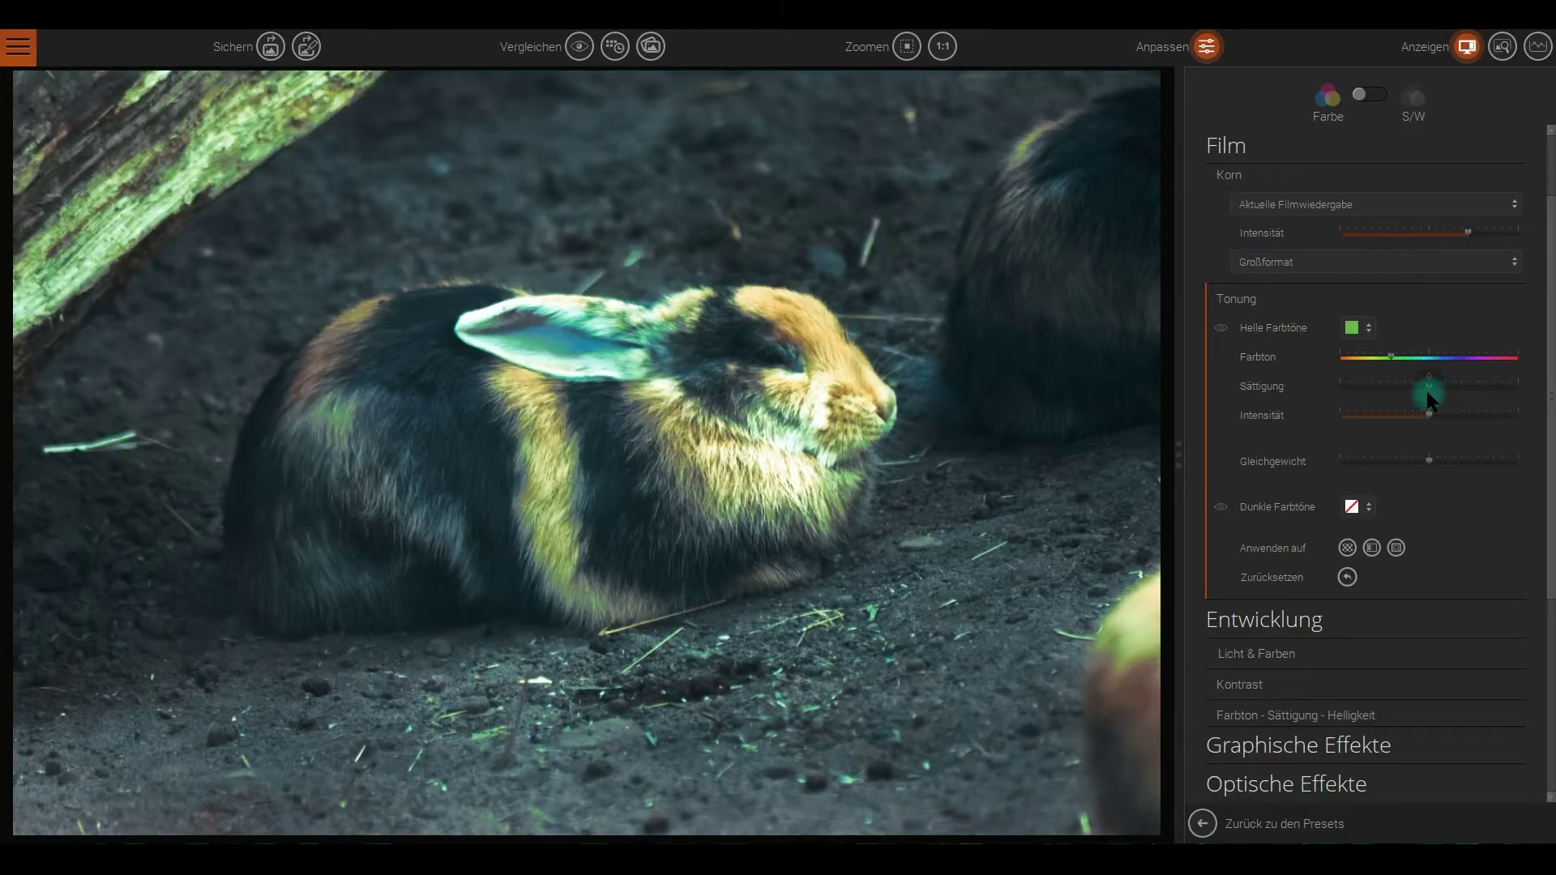
pyautogui.click(1442, 418)
pyautogui.click(1392, 357)
# Settle the highlight Farbton on golden yellow with Sättigung around 55
pyautogui.moveTo(1393, 358); pyautogui.dragTo(1381, 363)
pyautogui.moveTo(1381, 364); pyautogui.dragTo(1418, 360)
pyautogui.moveTo(1418, 356)
pyautogui.mouseDown()
pyautogui.moveTo(1455, 340)
pyautogui.moveTo(1484, 352)
pyautogui.moveTo(1418, 363)
pyautogui.mouseUp()
pyautogui.moveTo(1393, 361)
pyautogui.mouseDown()
pyautogui.moveTo(1346, 369)
pyautogui.moveTo(1360, 364)
pyautogui.mouseUp()
pyautogui.moveTo(1357, 360); pyautogui.dragTo(1358, 361)
pyautogui.moveTo(1432, 386)
pyautogui.mouseDown()
pyautogui.moveTo(1476, 385)
pyautogui.moveTo(1401, 389)
pyautogui.moveTo(1416, 388)
pyautogui.mouseUp()
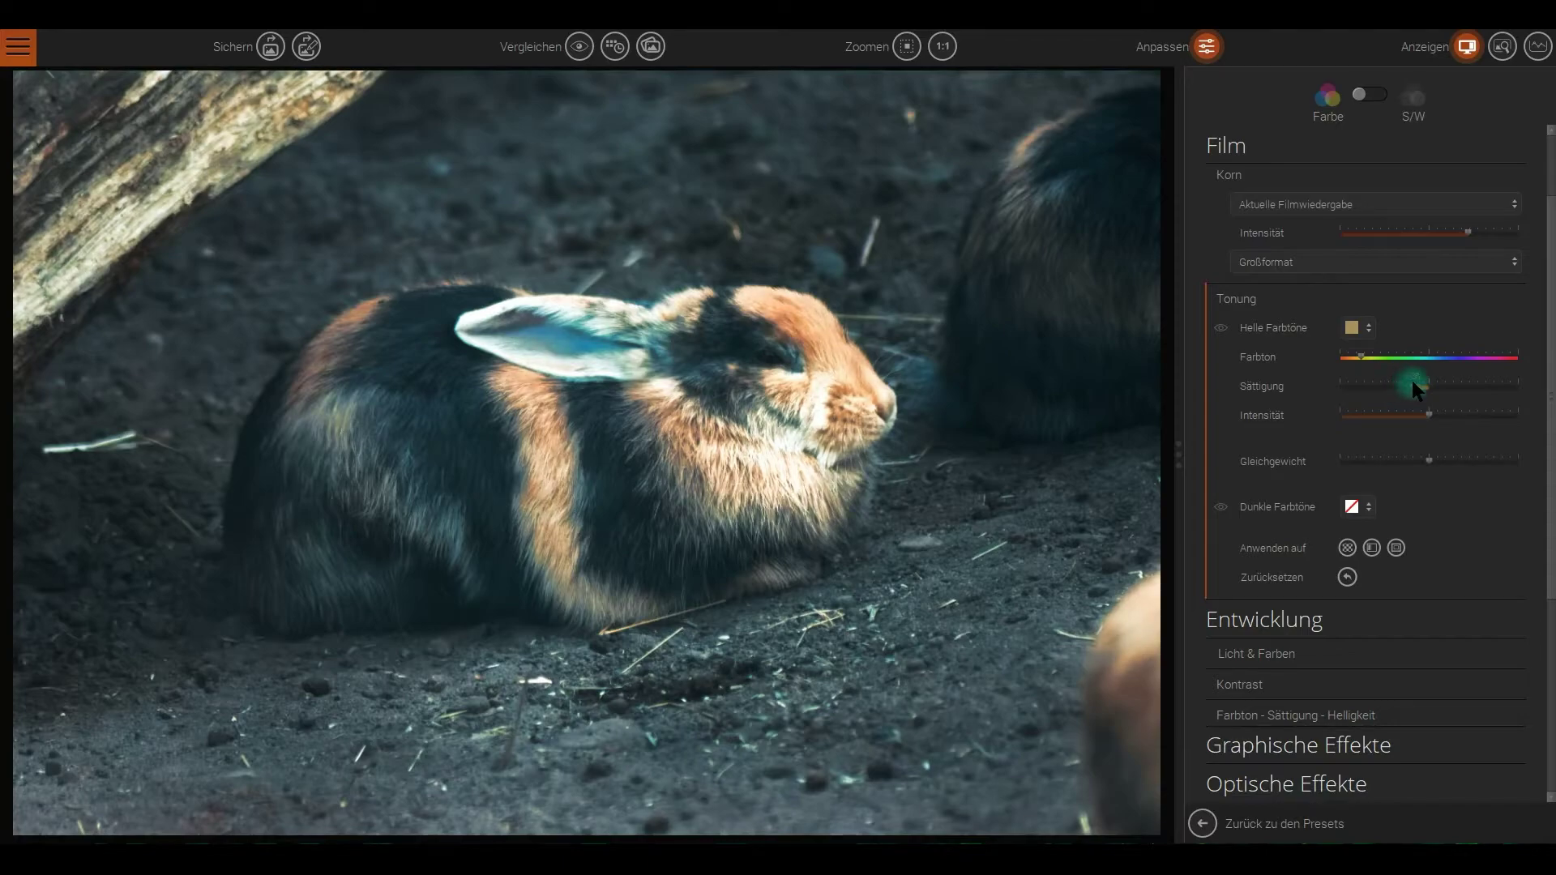
pyautogui.click(1431, 416)
pyautogui.click(1367, 510)
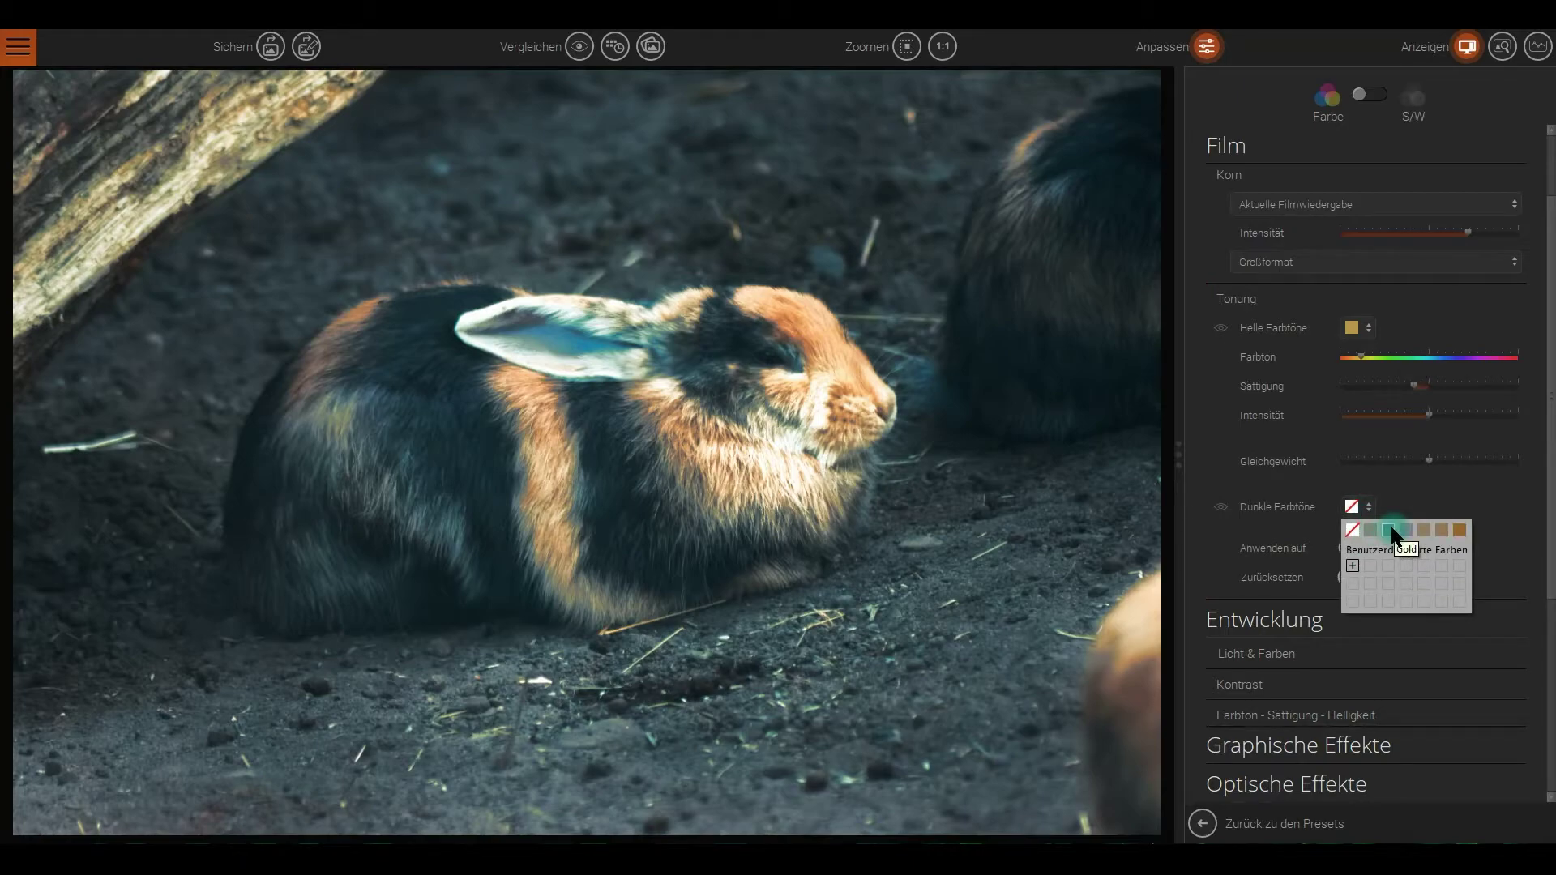
# Tint Dunkle Farbtöne a muted green, with Intensität around 55
pyautogui.click(1370, 531)
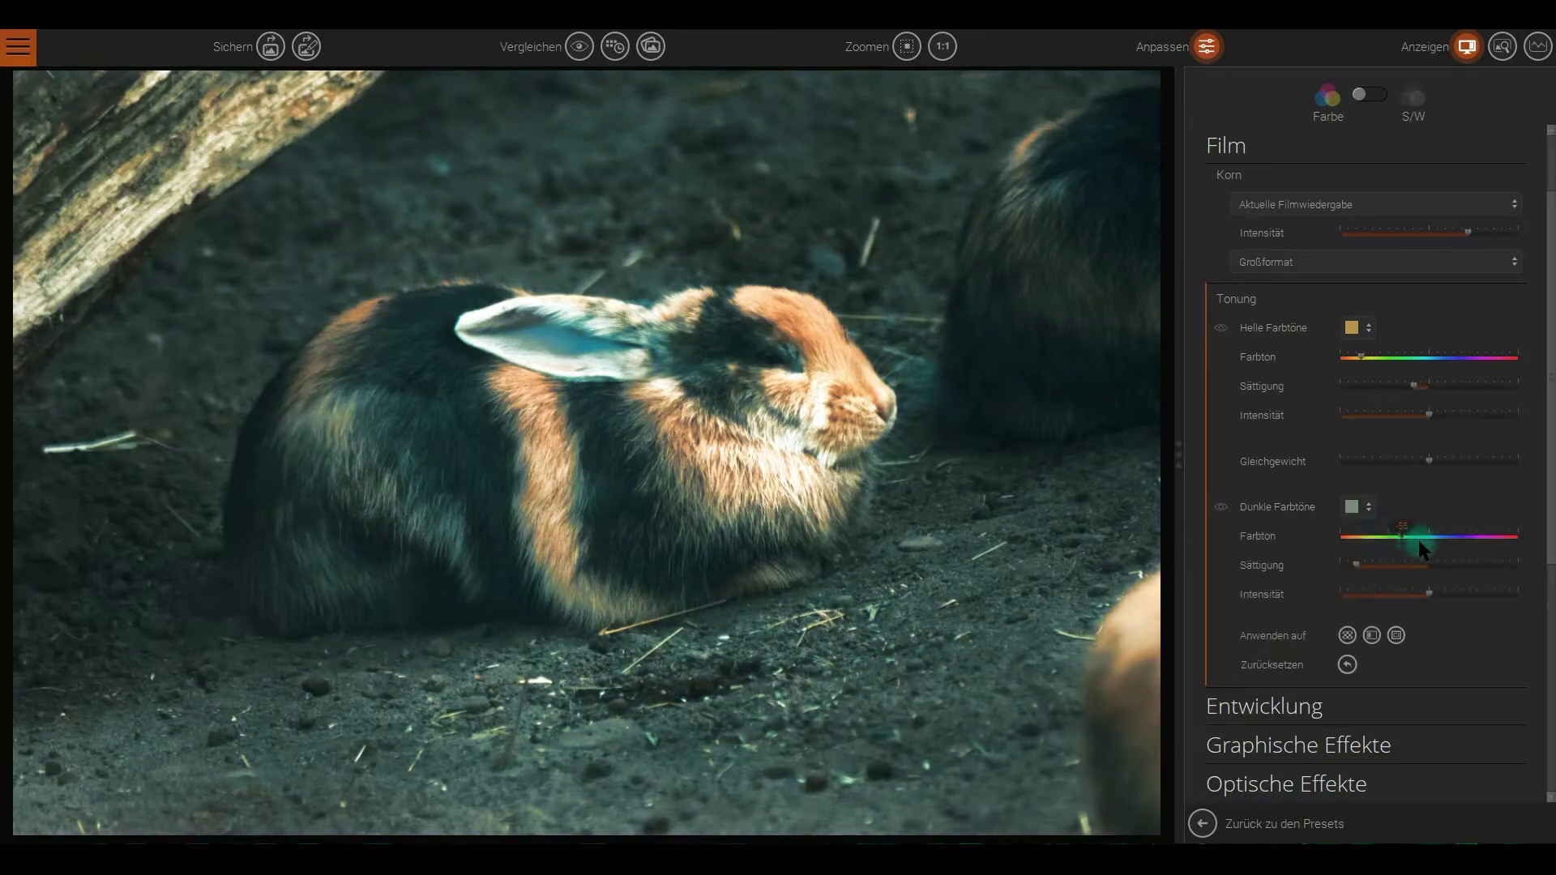
pyautogui.moveTo(1402, 536); pyautogui.dragTo(1383, 541)
pyautogui.moveTo(1354, 561); pyautogui.dragTo(1421, 562)
pyautogui.moveTo(1443, 563); pyautogui.dragTo(1410, 566)
pyautogui.click(1444, 598)
pyautogui.moveTo(1429, 461)
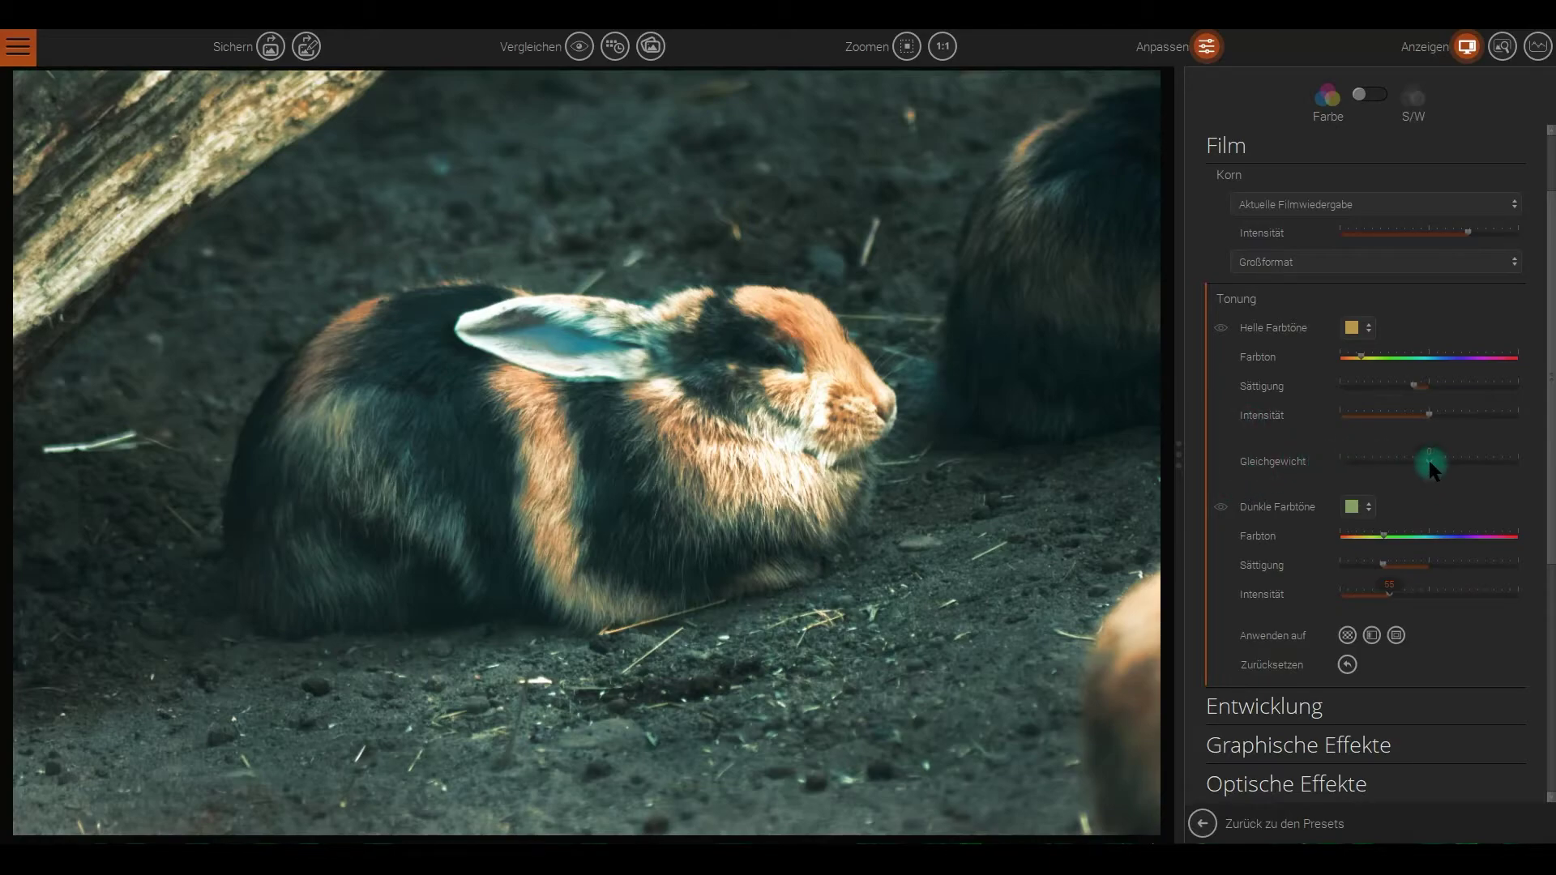
# Shift the Tonung Gleichgewicht slider to balance gold highlights against green shadows
pyautogui.moveTo(1429, 460); pyautogui.dragTo(1381, 462)
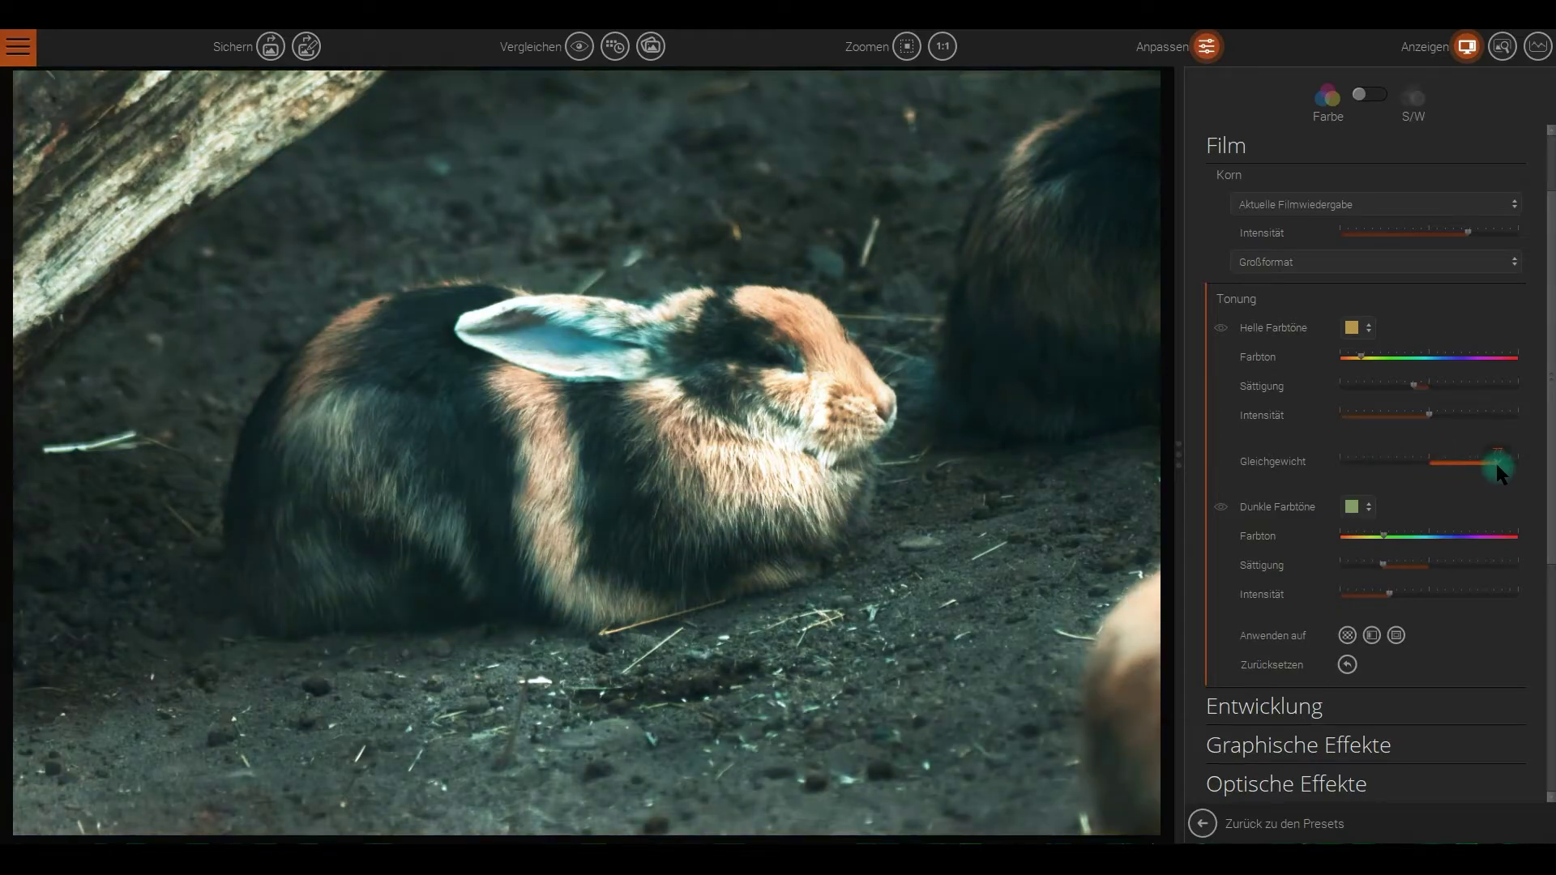
pyautogui.moveTo(1496, 465); pyautogui.dragTo(1426, 468)
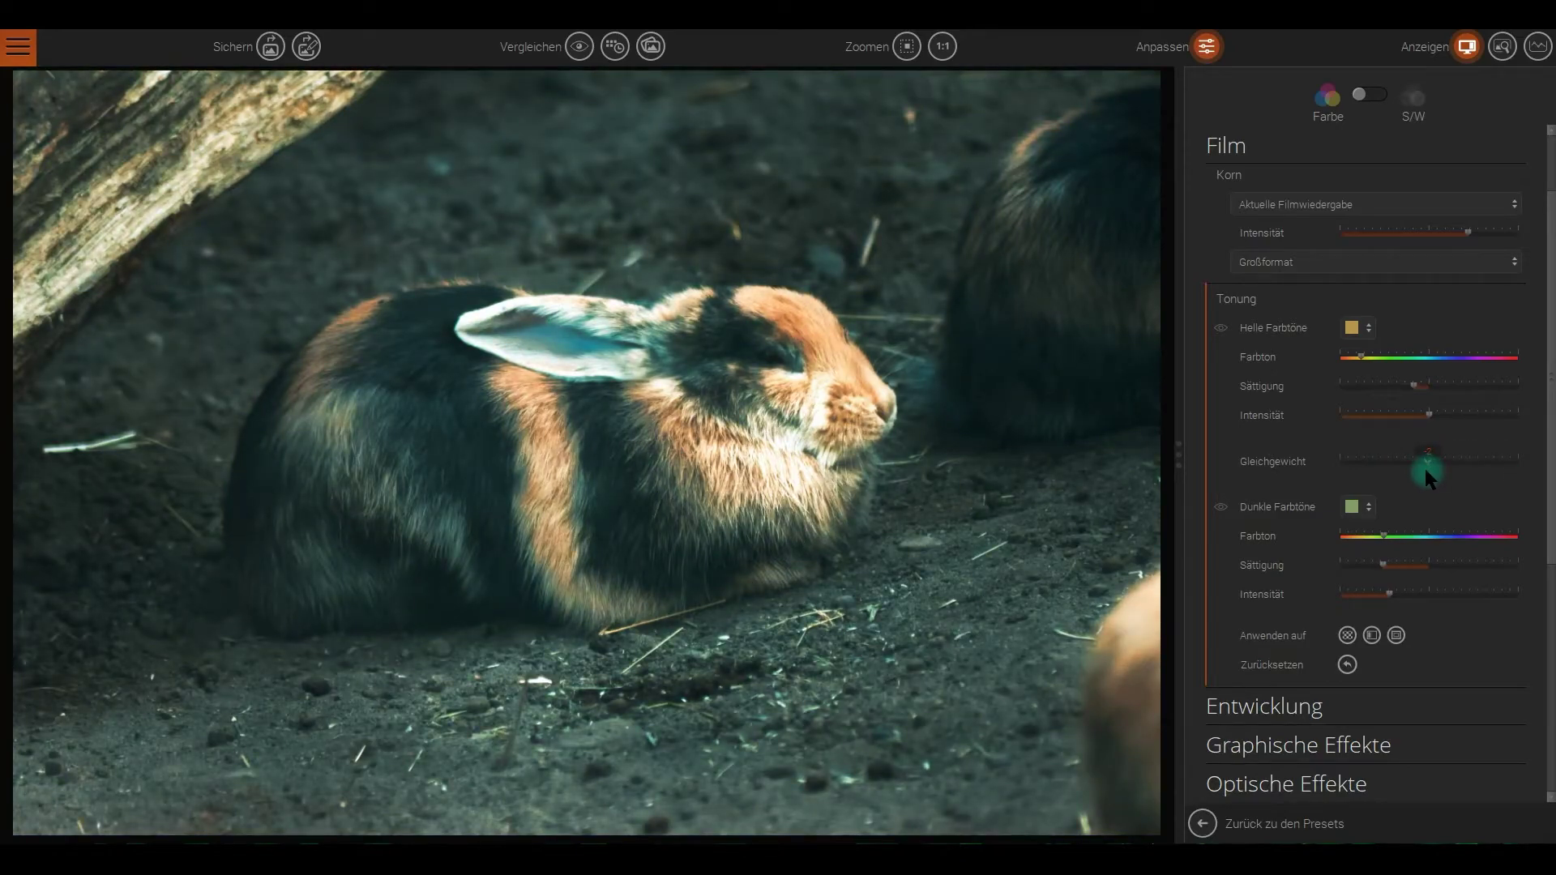
pyautogui.moveTo(1425, 478); pyautogui.dragTo(1428, 475)
pyautogui.moveTo(1428, 462)
pyautogui.mouseDown()
pyautogui.moveTo(1385, 460)
pyautogui.moveTo(1439, 462)
pyautogui.mouseUp()
# In Licht & Farben, lower Vibrancy to 18 and reduce Belichtung slightly
pyautogui.click(1241, 299)
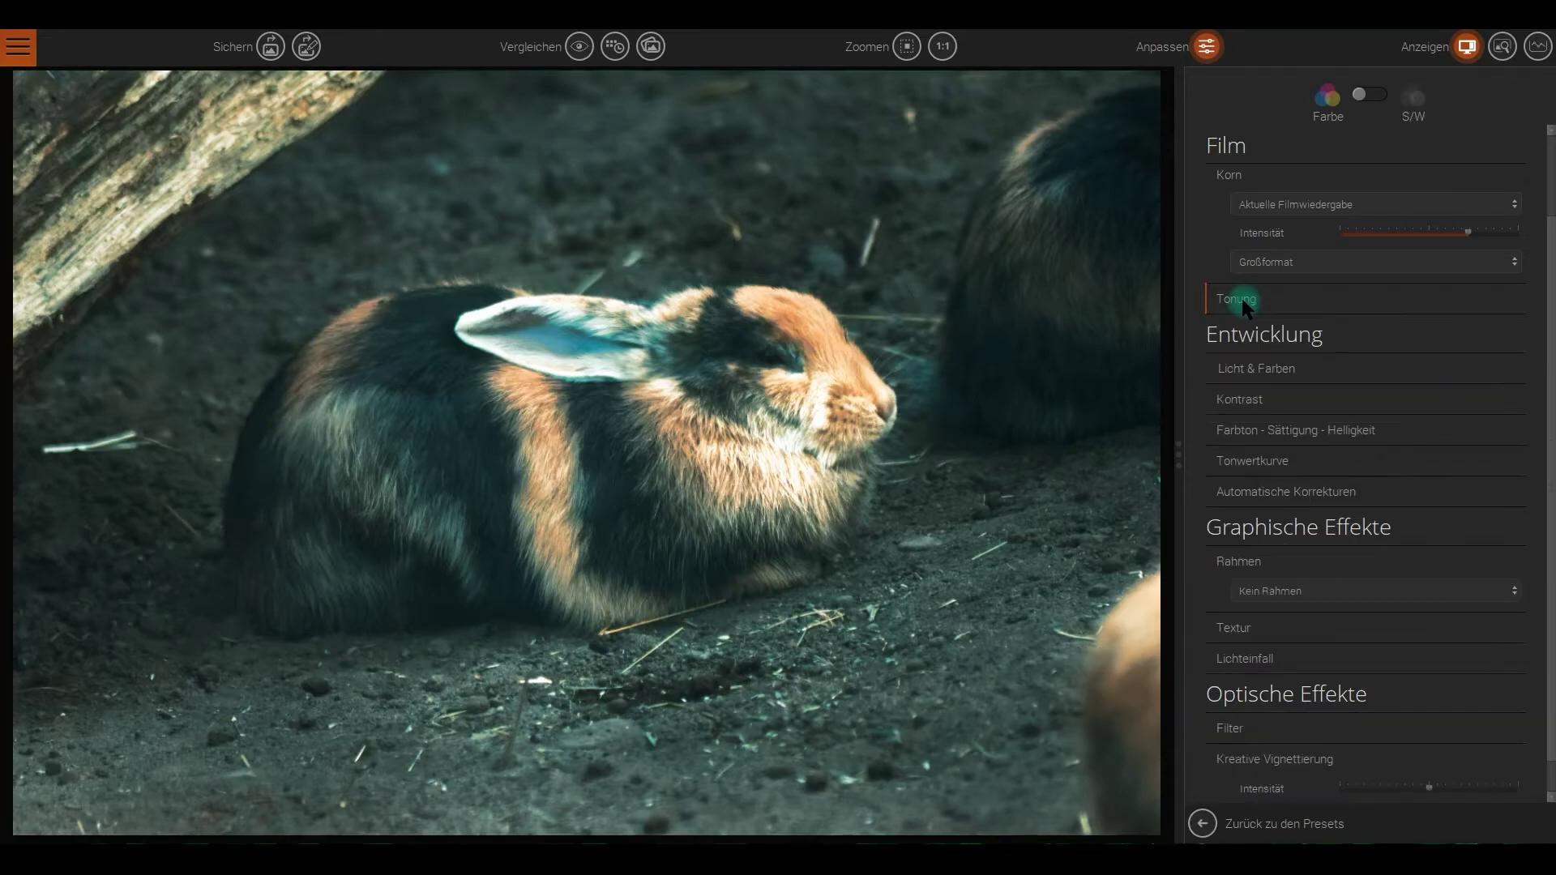
pyautogui.click(1348, 295)
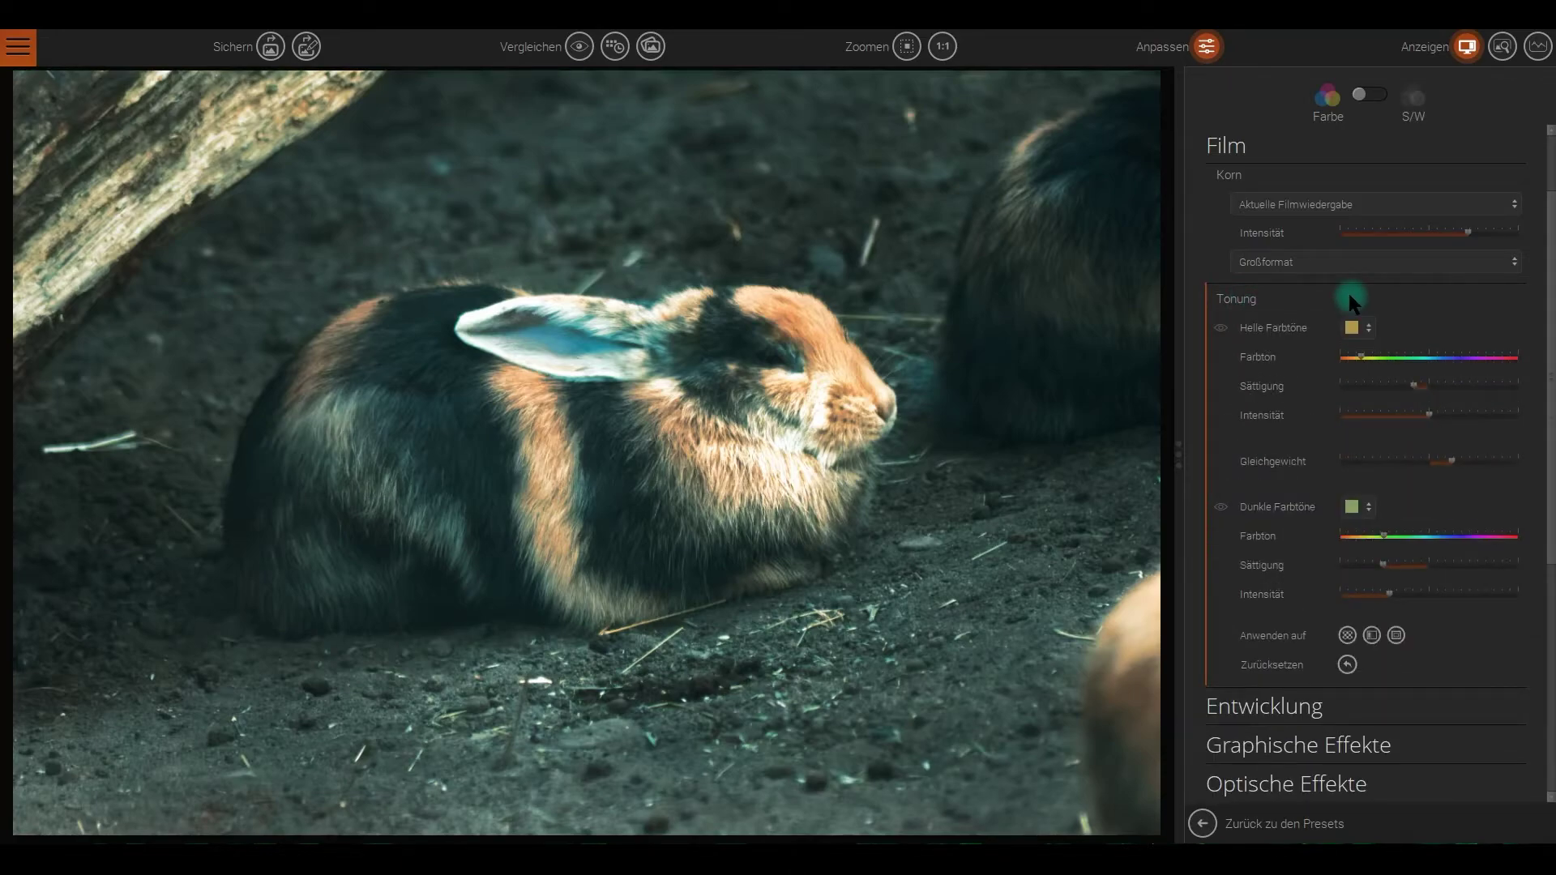
pyautogui.click(1348, 295)
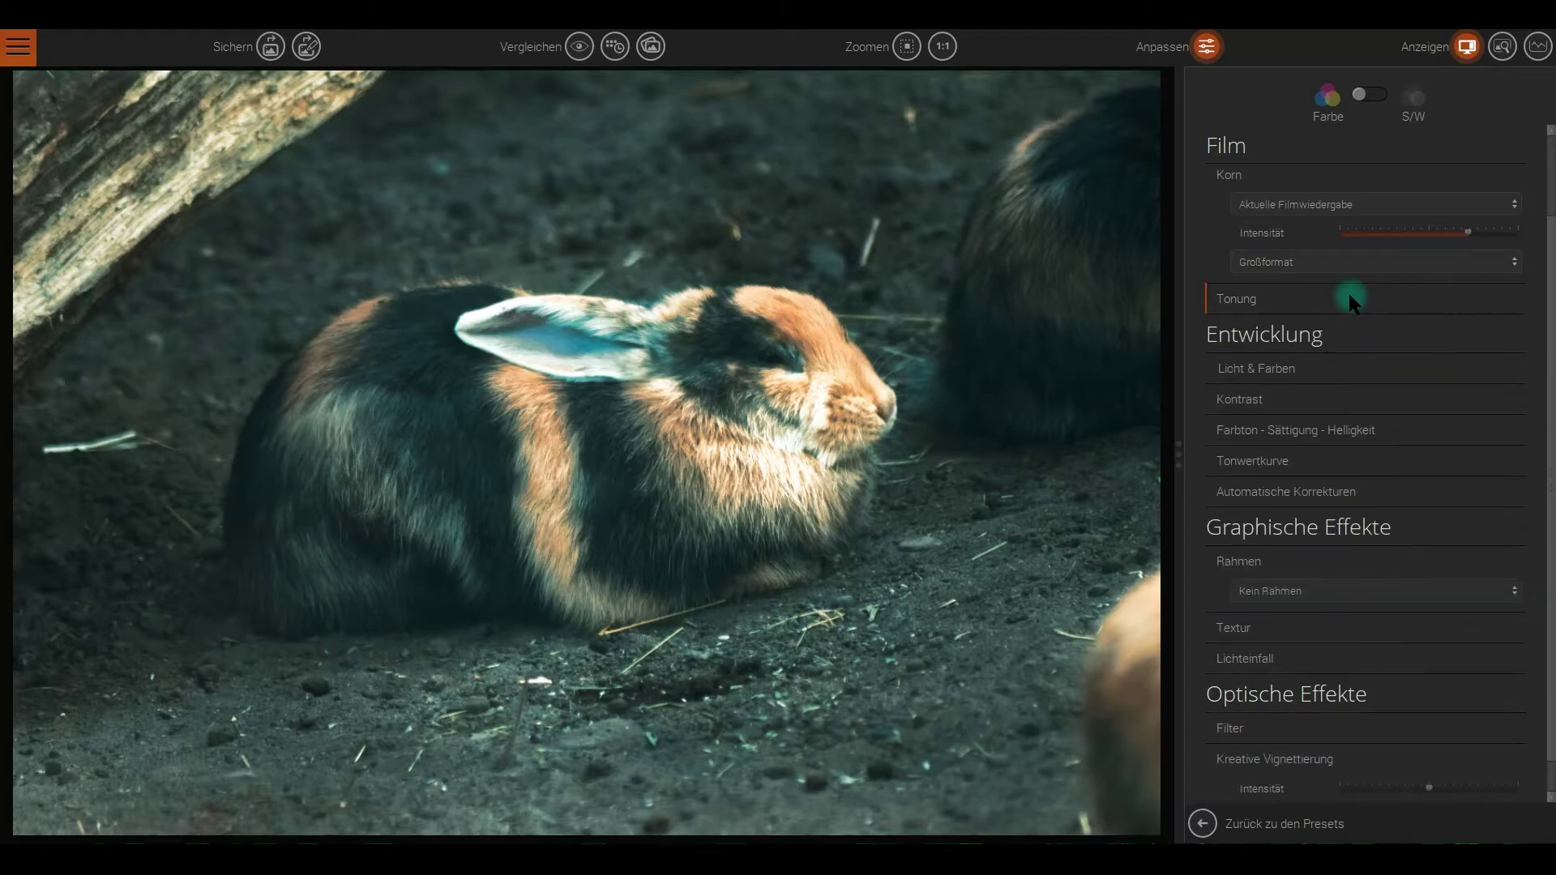
pyautogui.click(1354, 369)
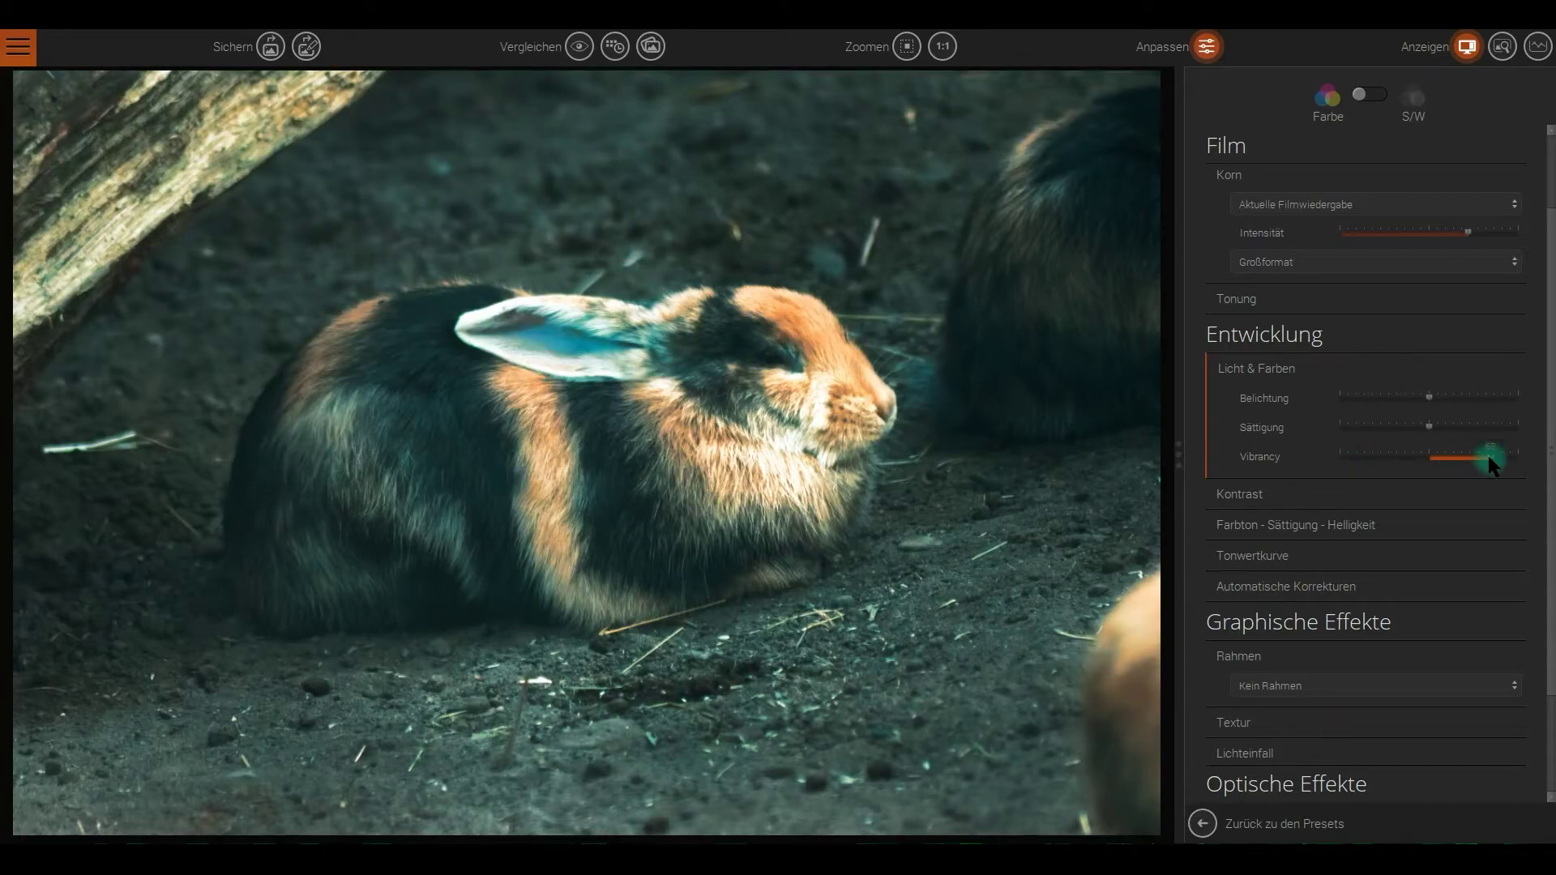
pyautogui.moveTo(1486, 459); pyautogui.dragTo(1435, 461)
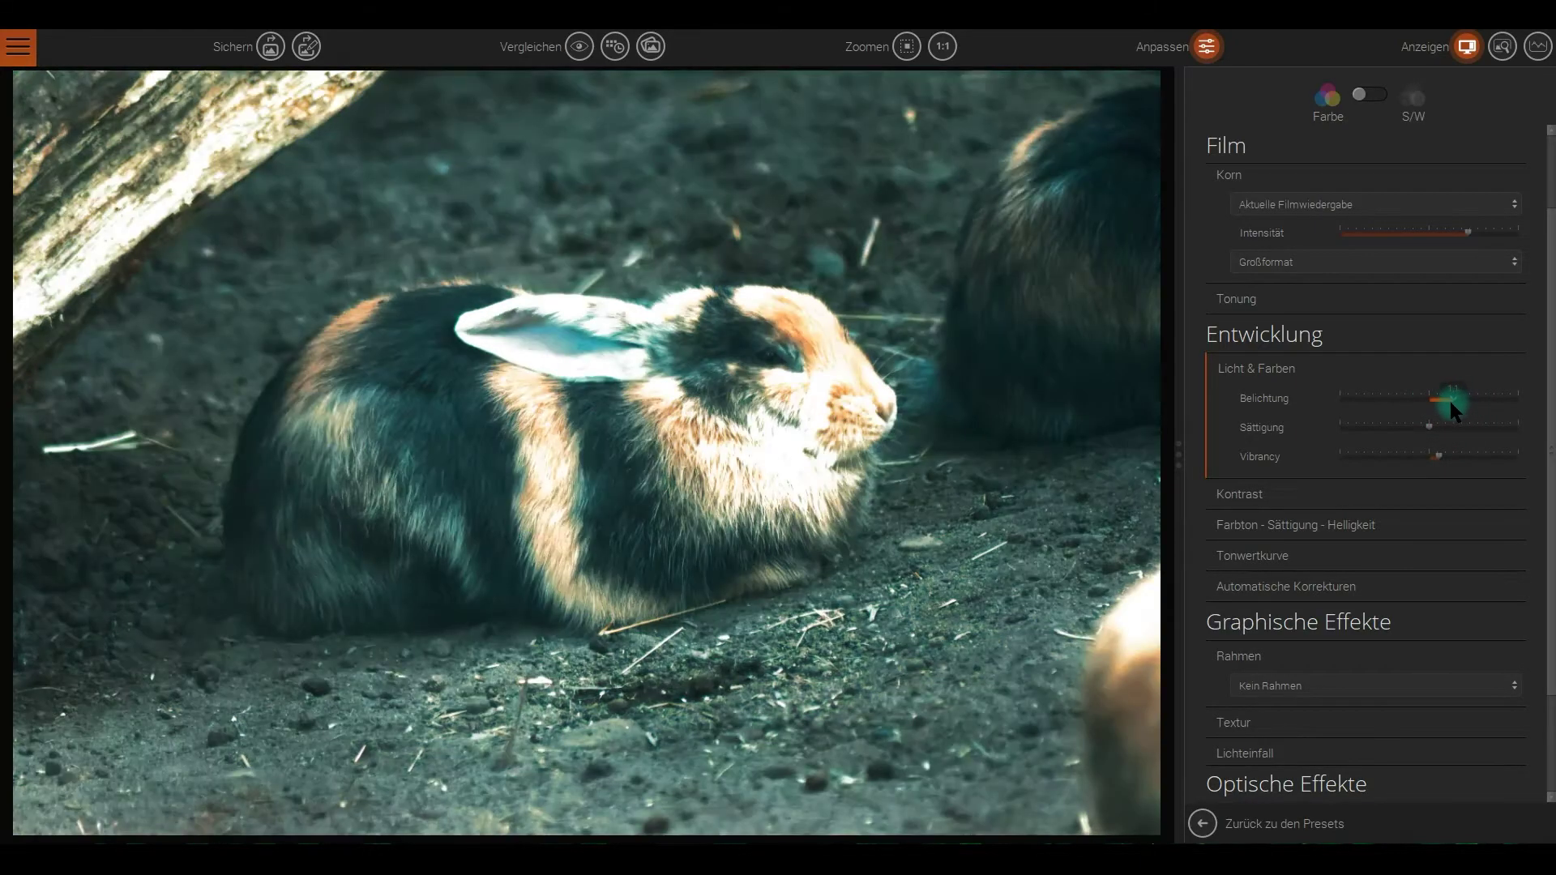
pyautogui.moveTo(1452, 401); pyautogui.dragTo(1441, 401)
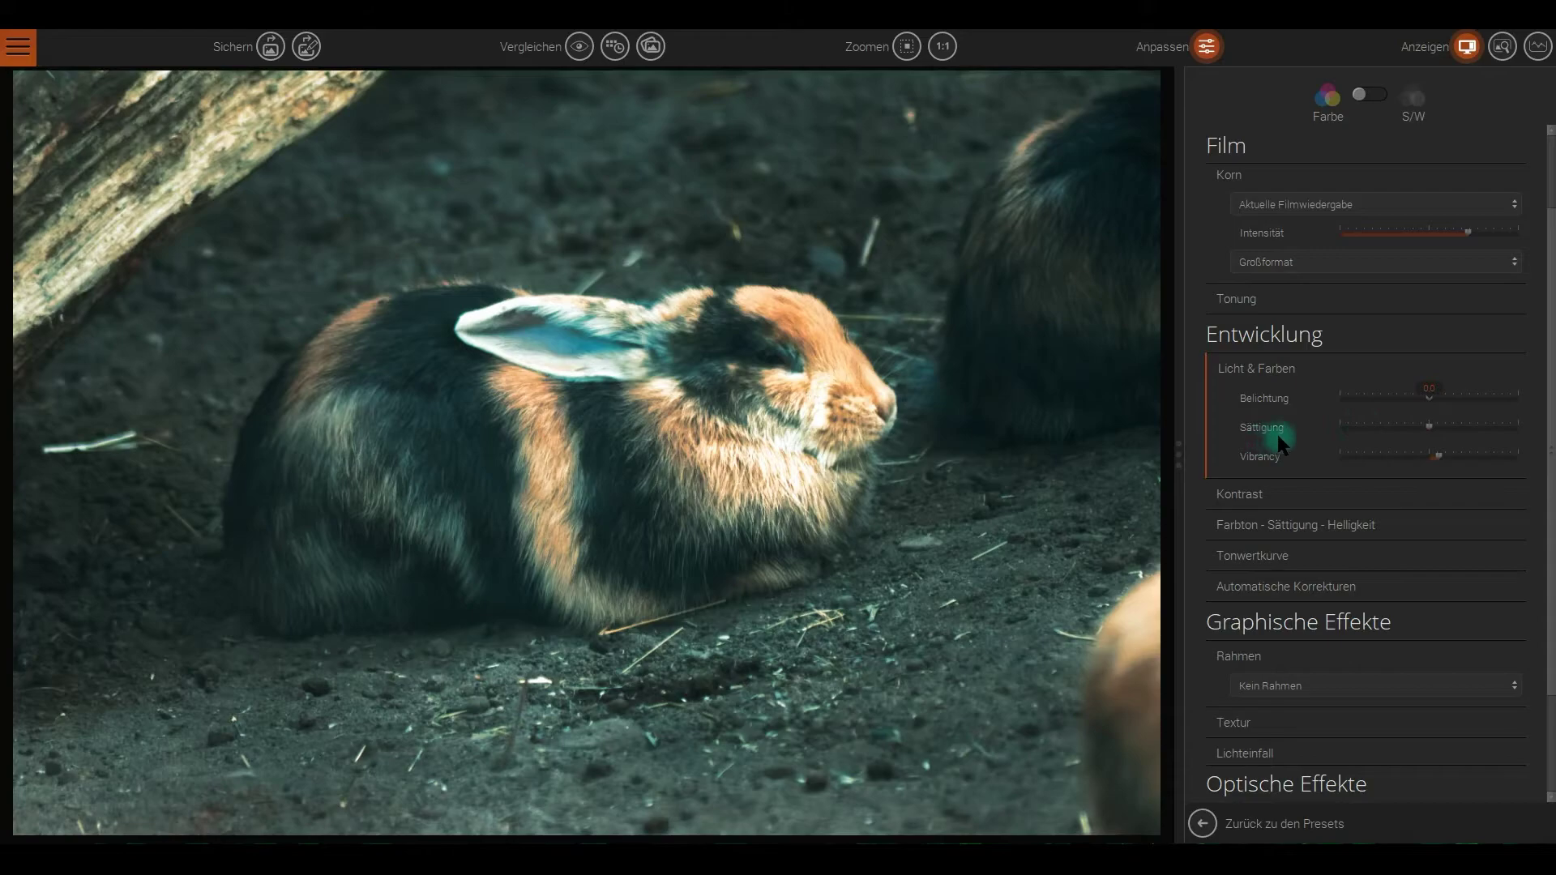
pyautogui.scroll(1, 1283, 435)
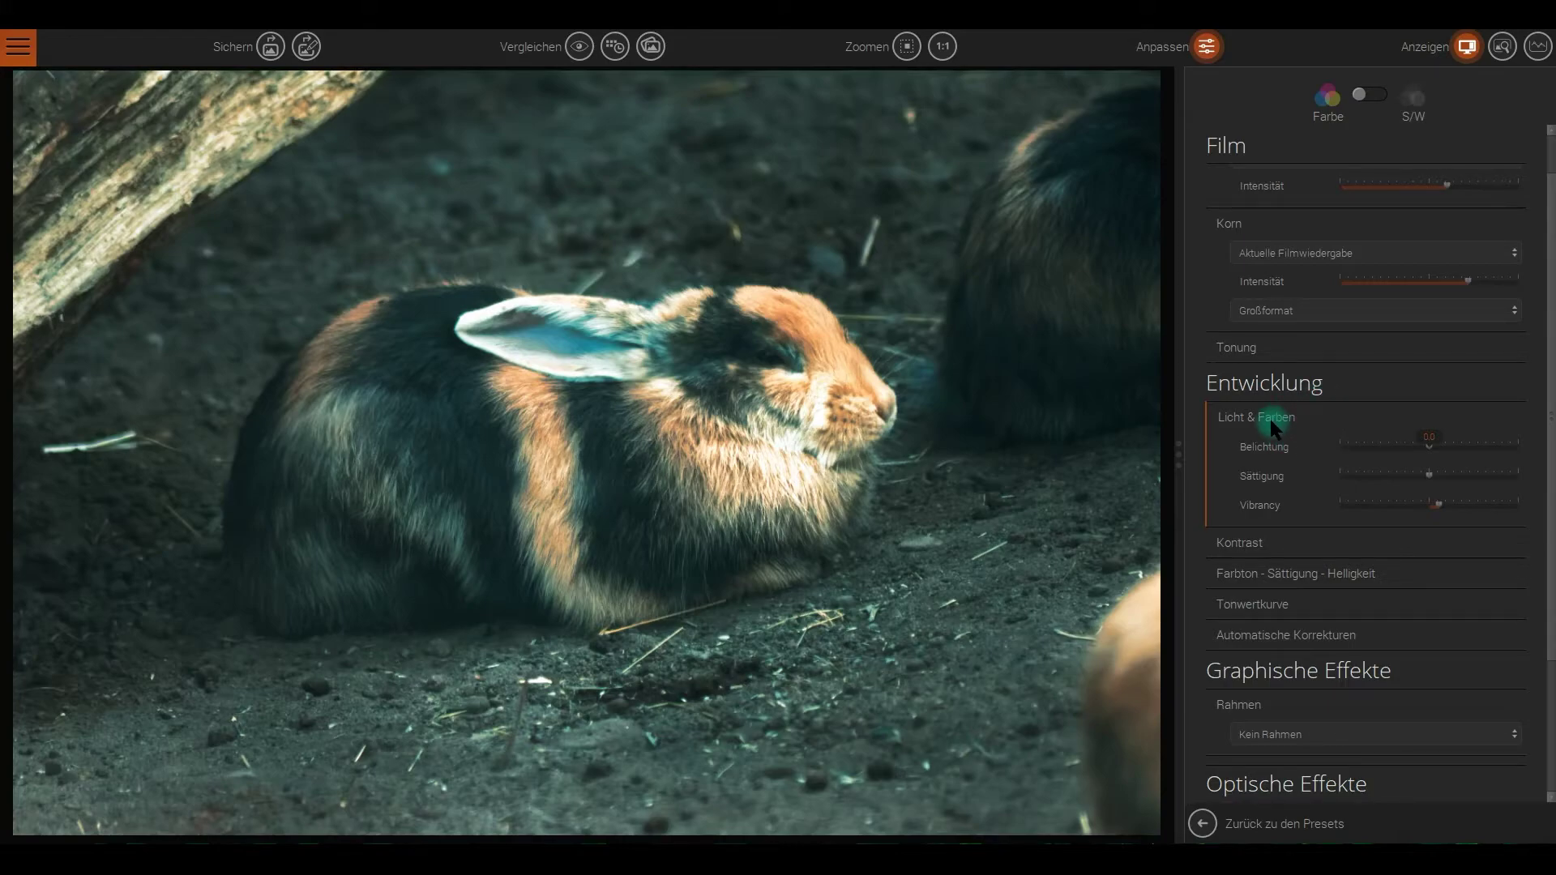
# Raise Mikro-Kontrast and Feinkontrast, and lift Schatten to about +50
pyautogui.click(1282, 417)
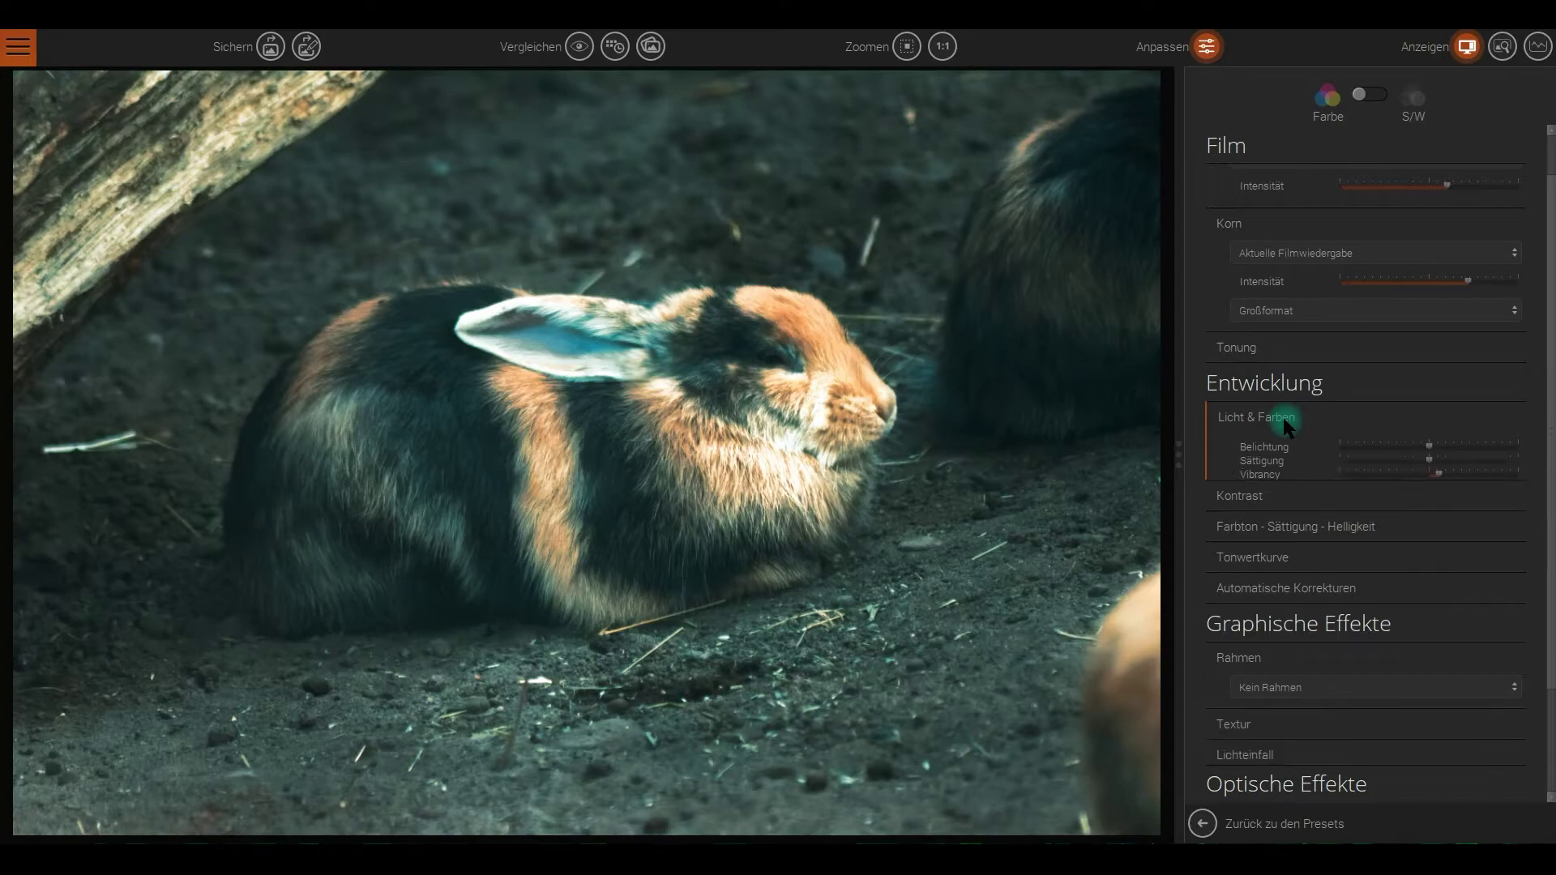
pyautogui.click(1280, 447)
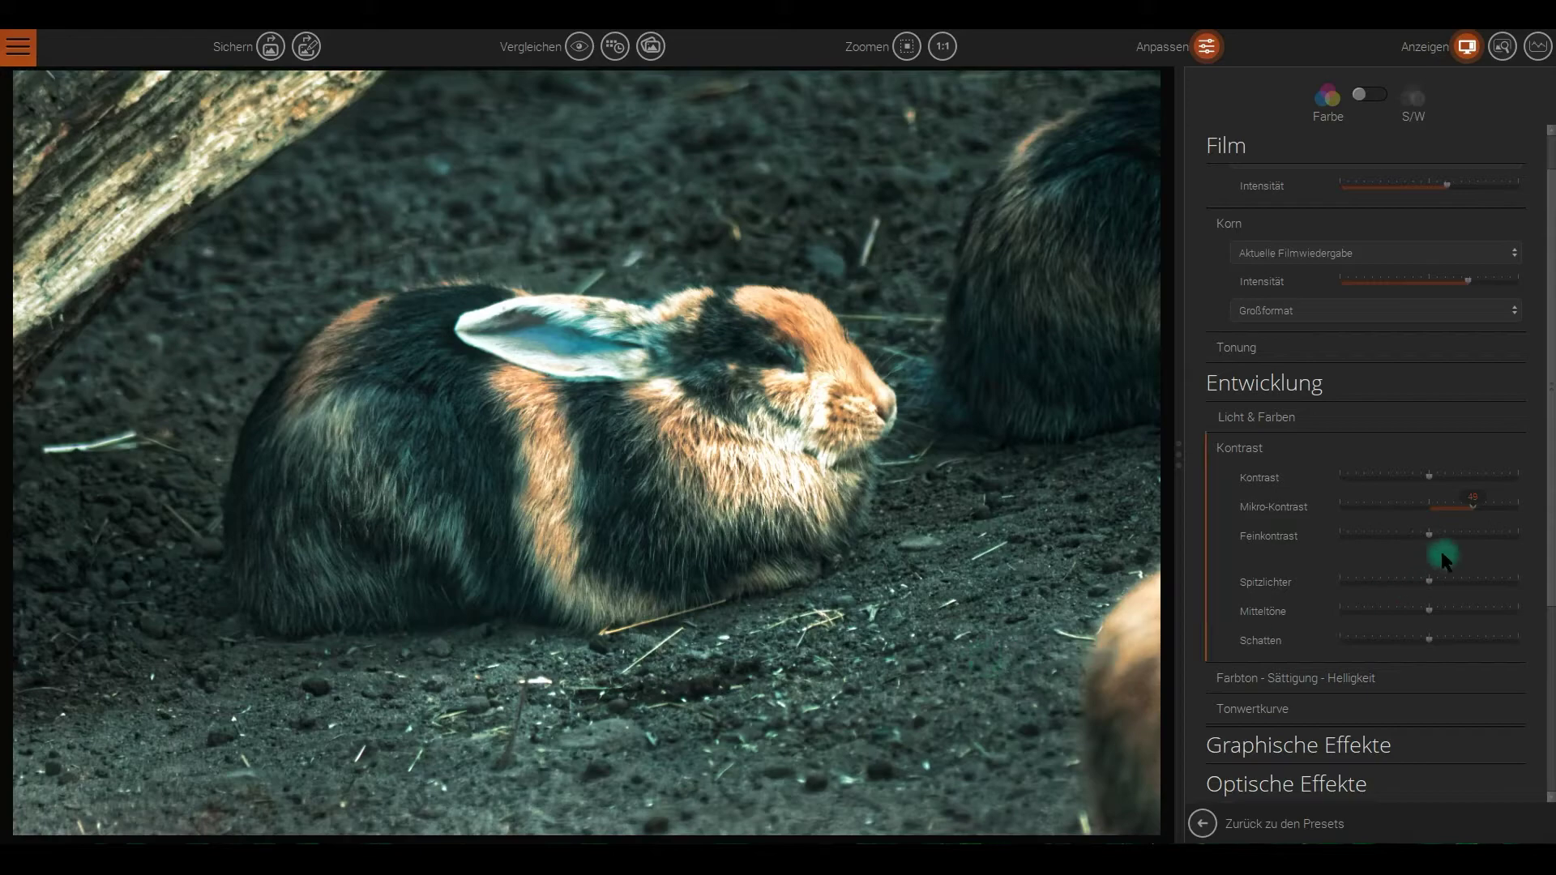
pyautogui.scroll(-3, 1275, 567)
pyautogui.scroll(2, 1271, 522)
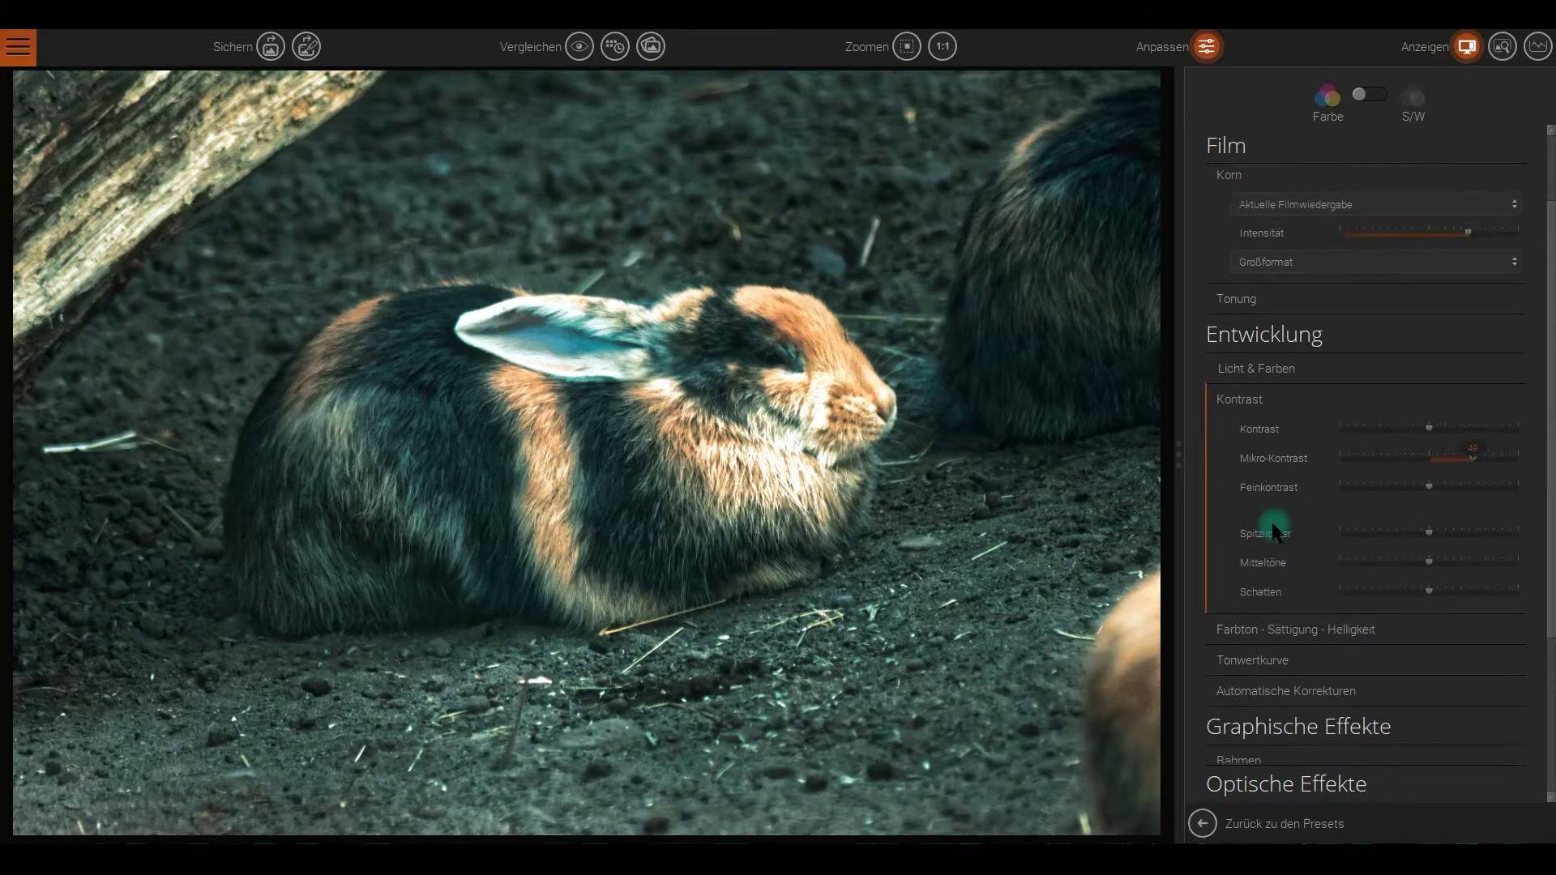
pyautogui.scroll(1, 1271, 521)
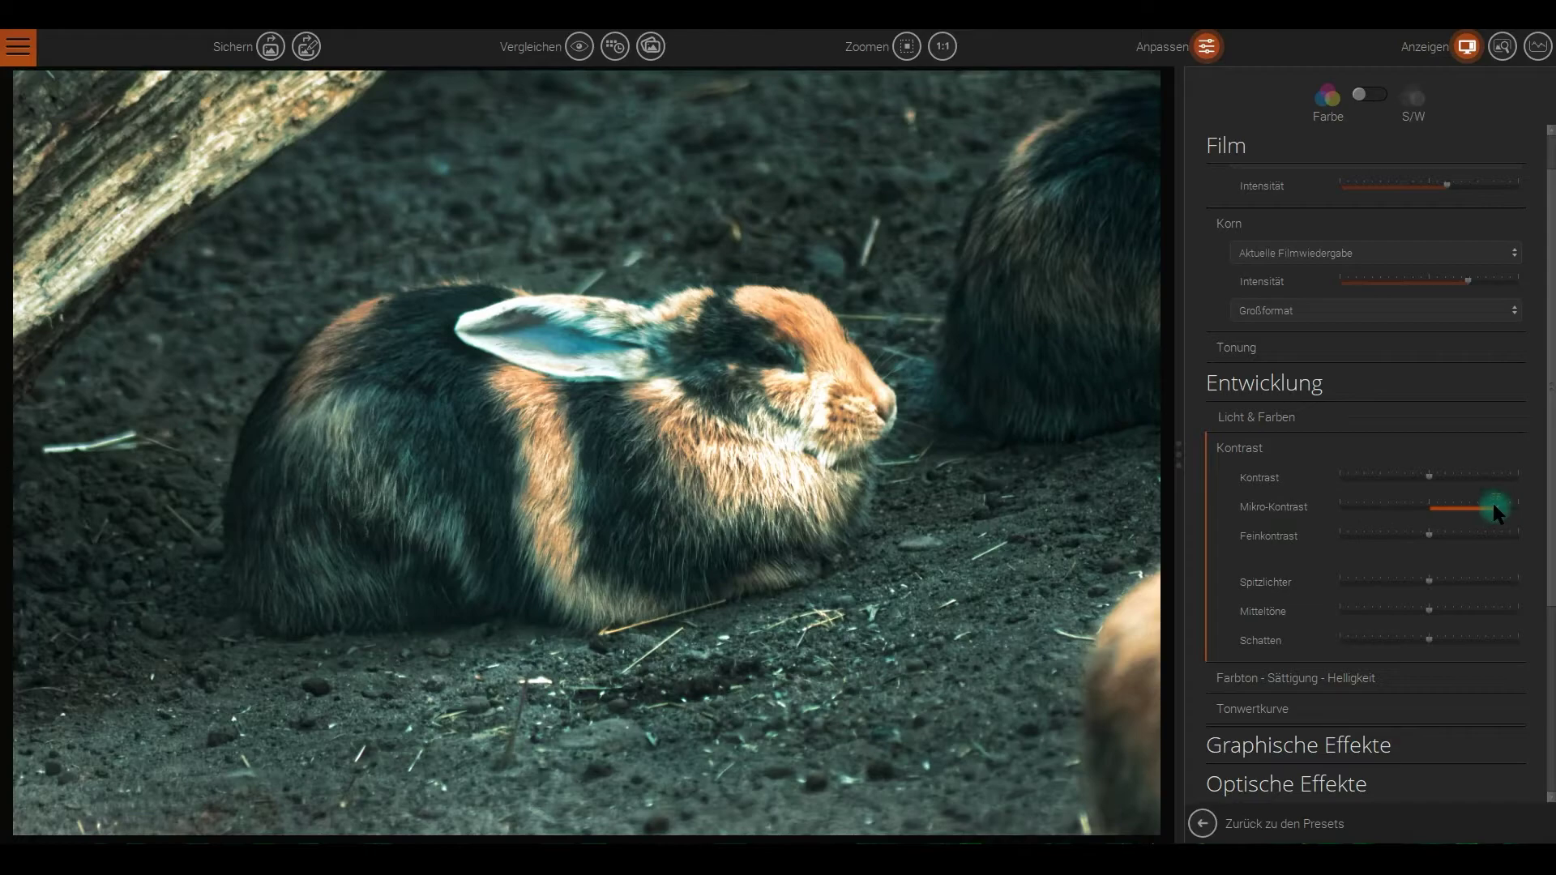
pyautogui.moveTo(1494, 504); pyautogui.dragTo(1486, 505)
pyautogui.scroll(-1, 1306, 565)
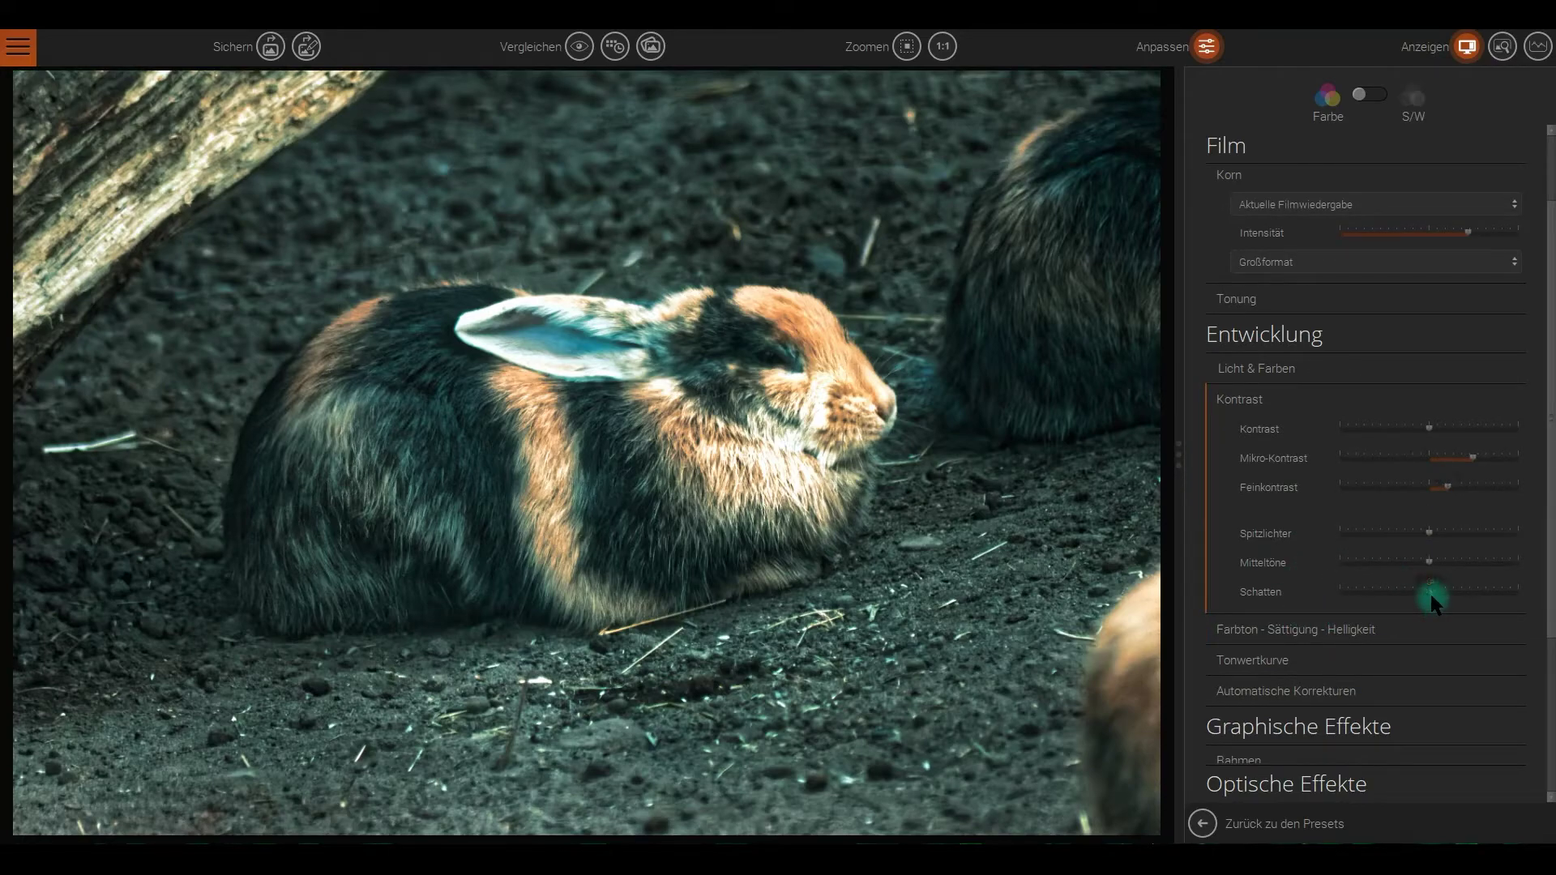
pyautogui.moveTo(1438, 590); pyautogui.dragTo(1476, 590)
# Collapse Kontrast, briefly check HSL and Automatische Korrekturen, and reach Rahmen
pyautogui.click(1253, 405)
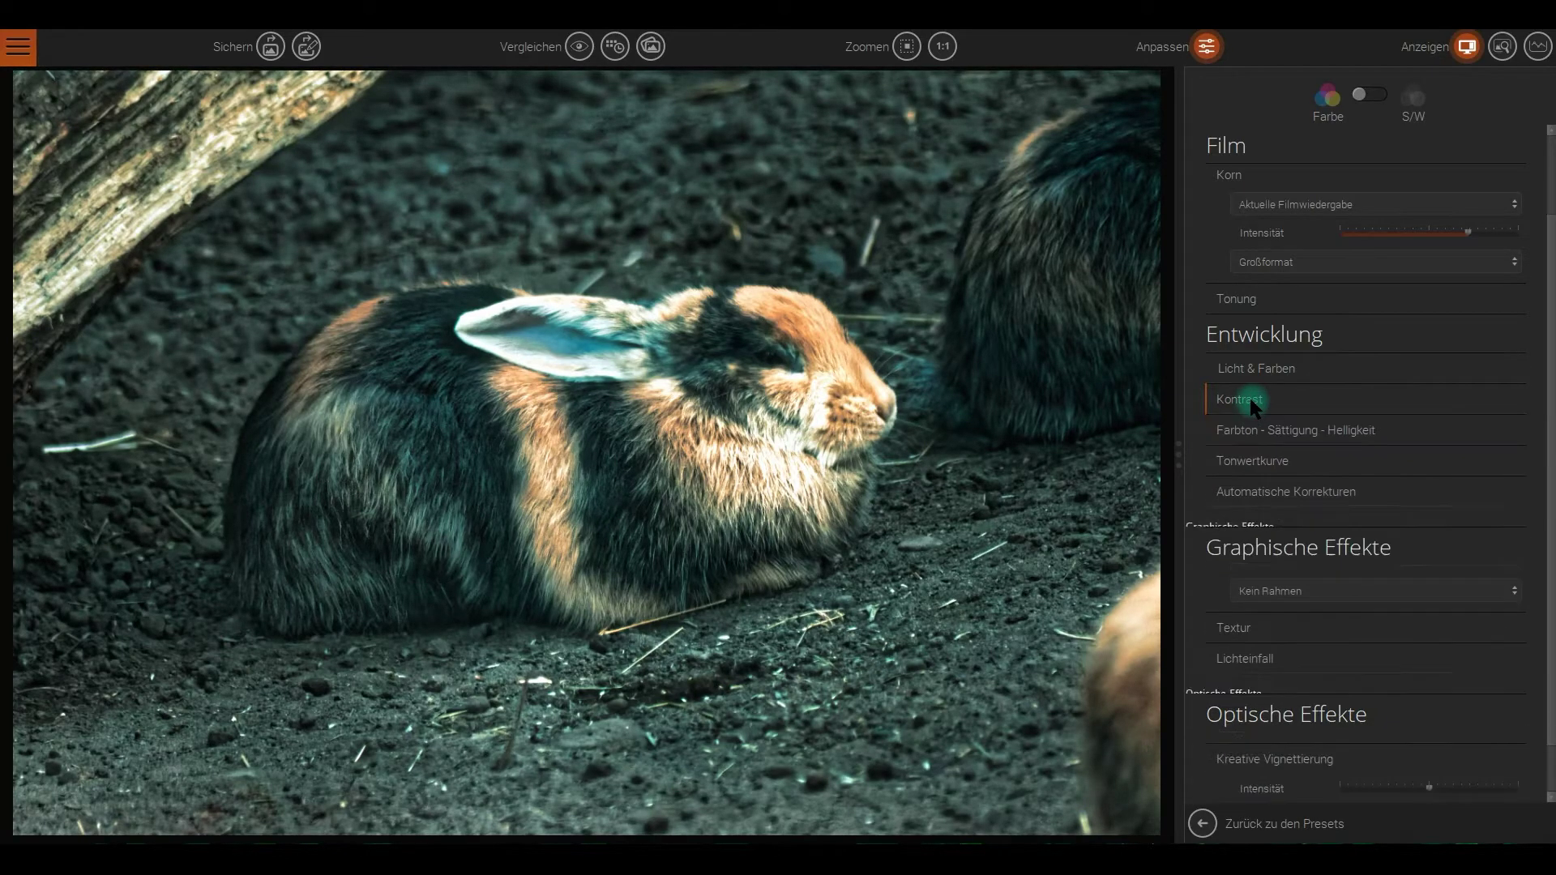
pyautogui.click(1292, 433)
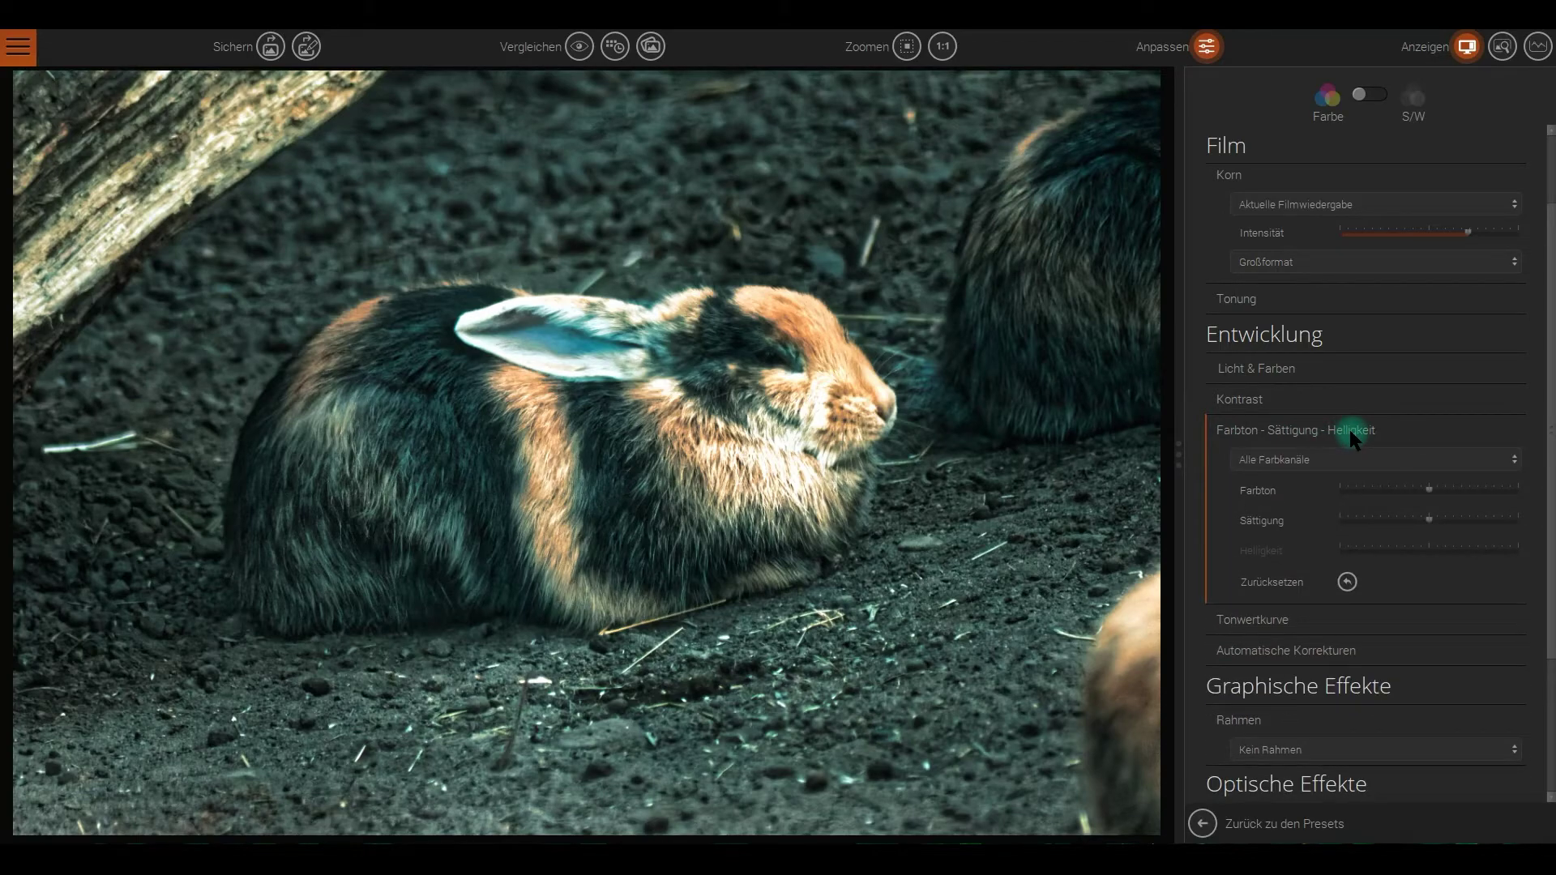
pyautogui.click(1349, 430)
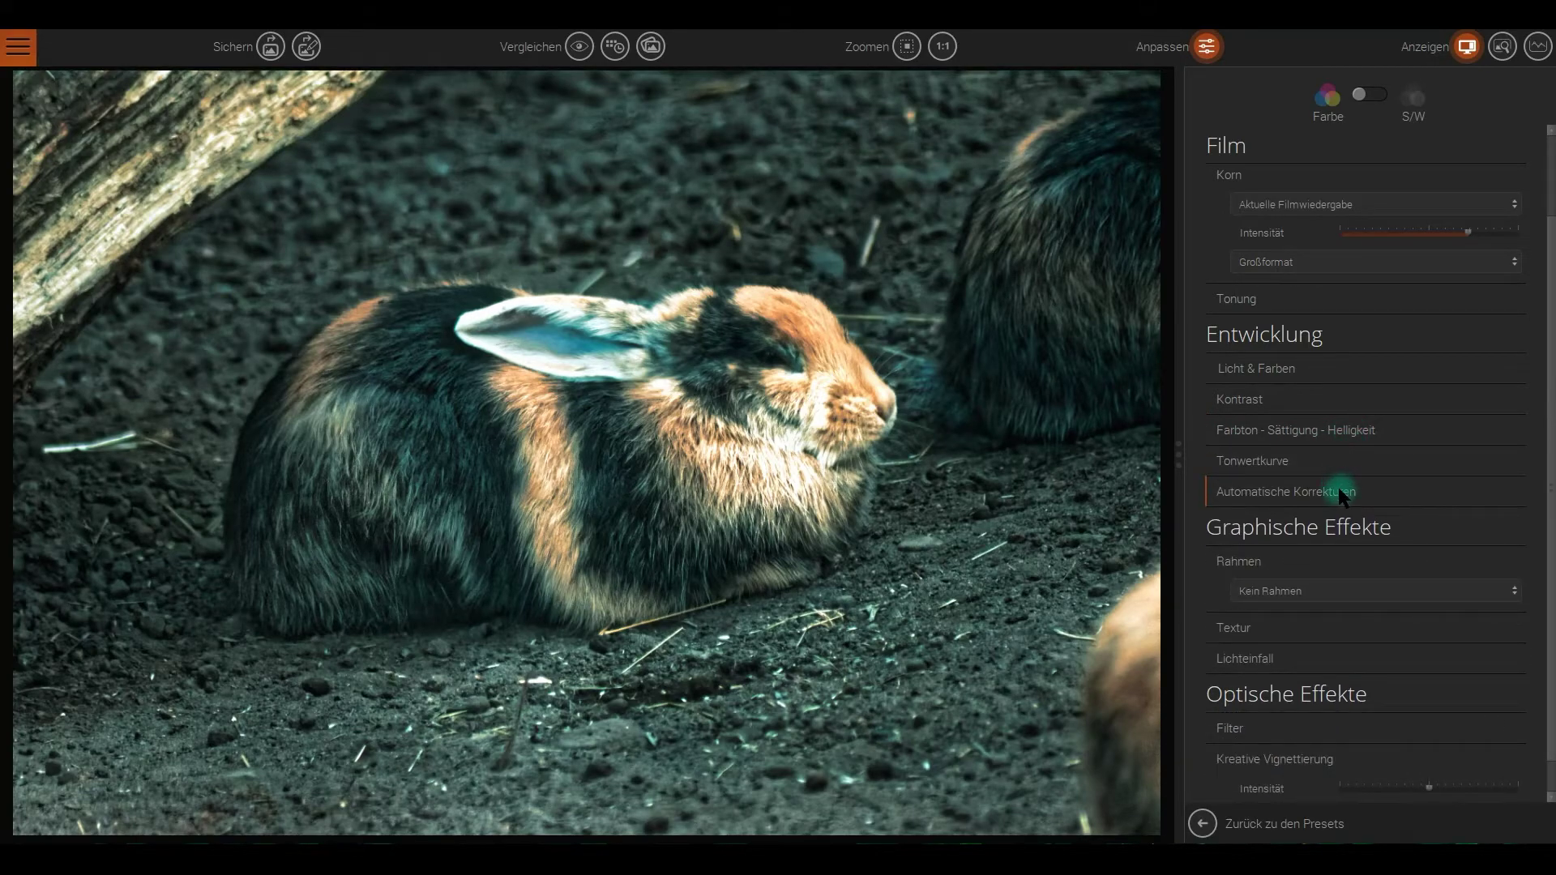
pyautogui.click(1339, 492)
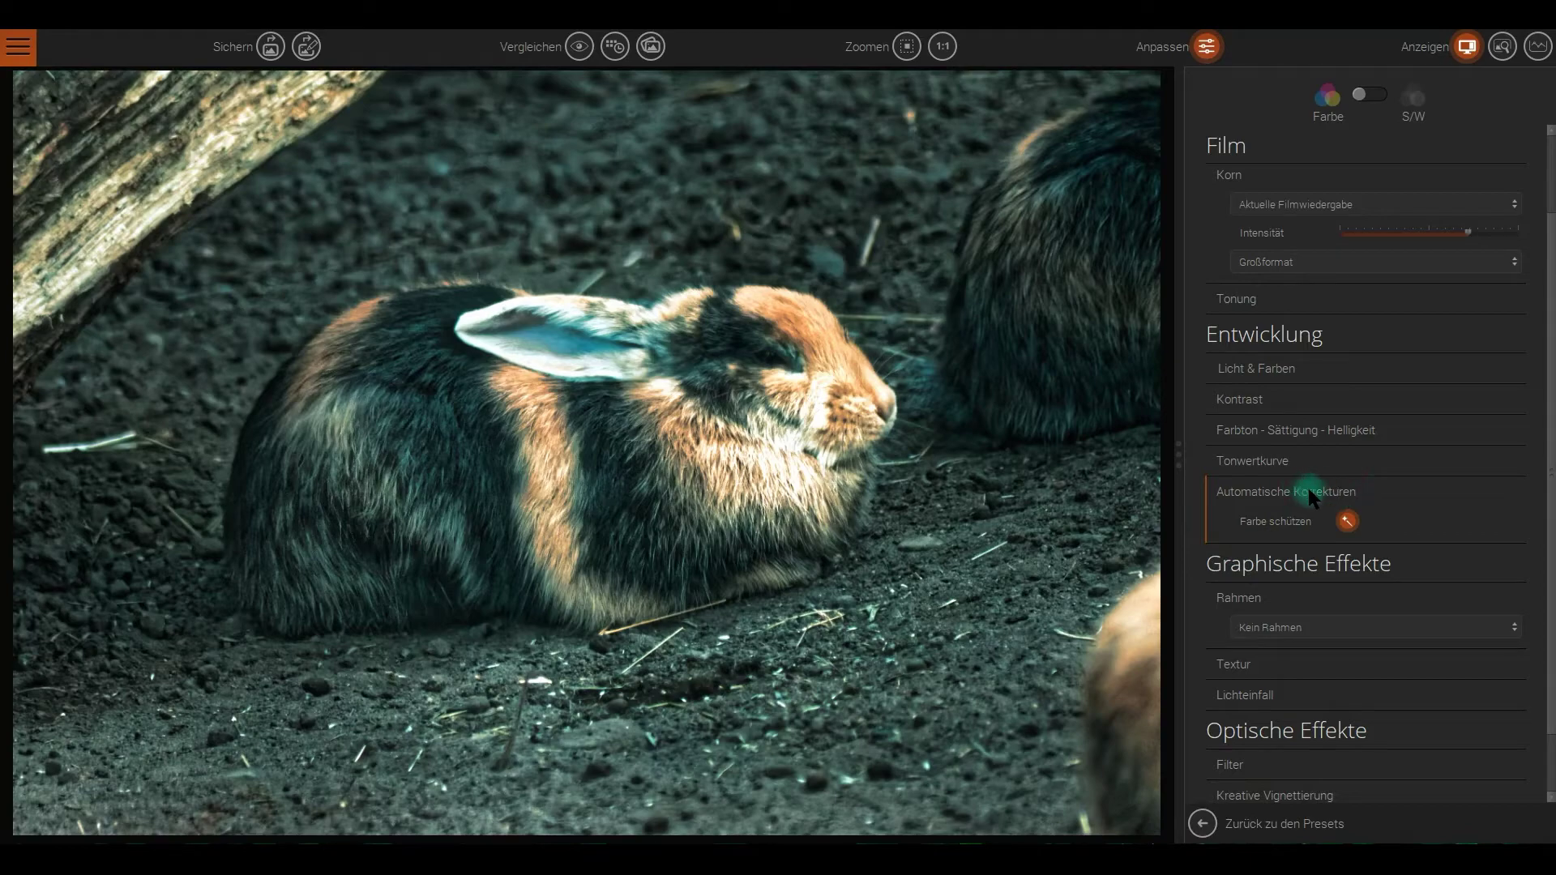
pyautogui.click(1309, 492)
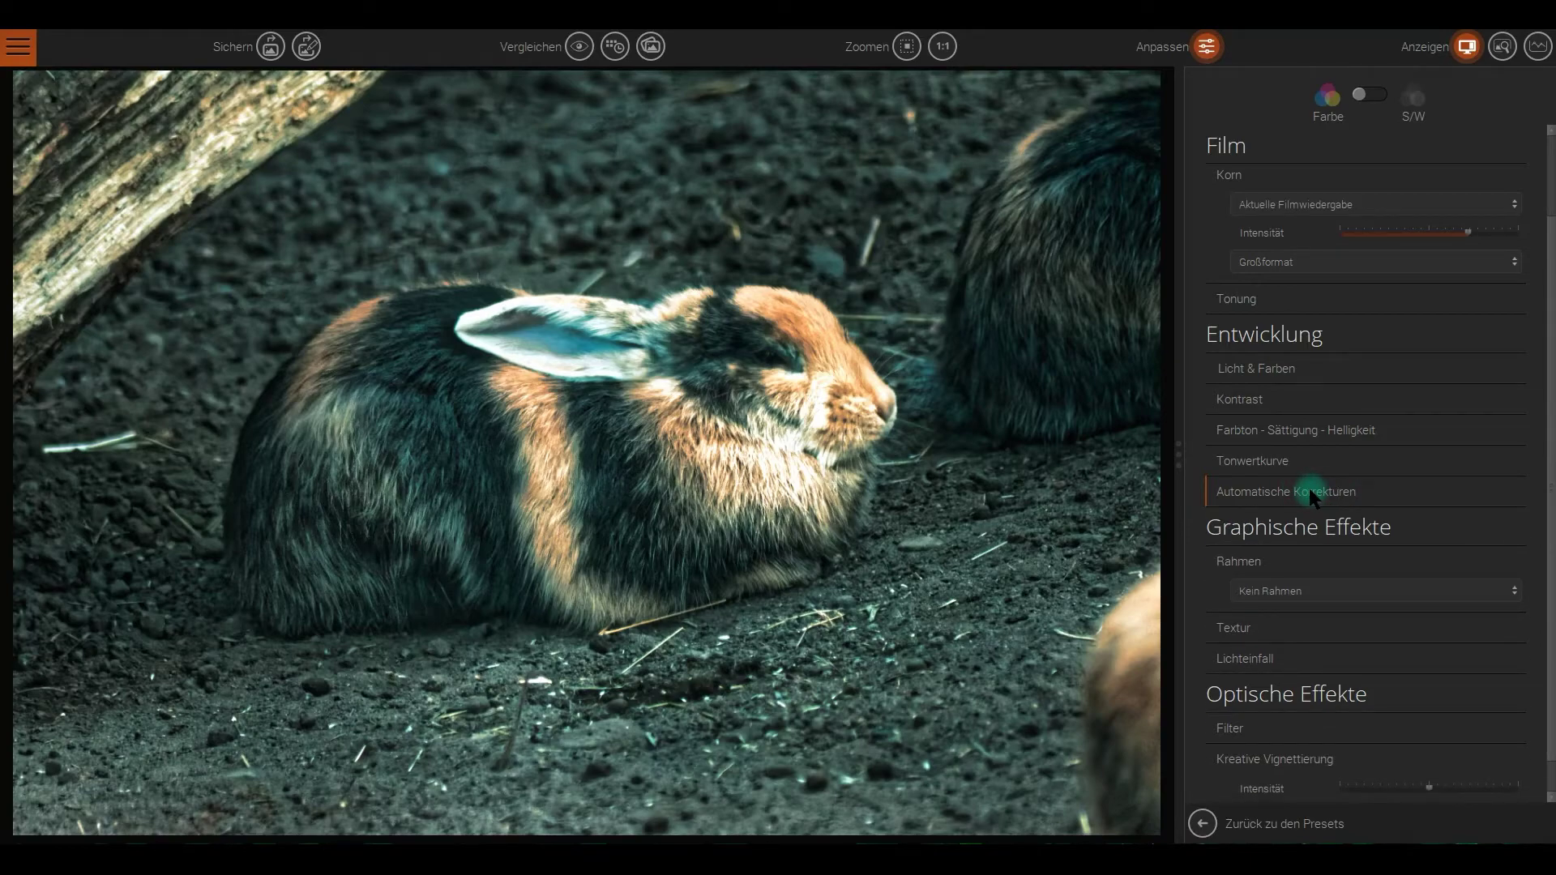
pyautogui.scroll(-1, 1329, 535)
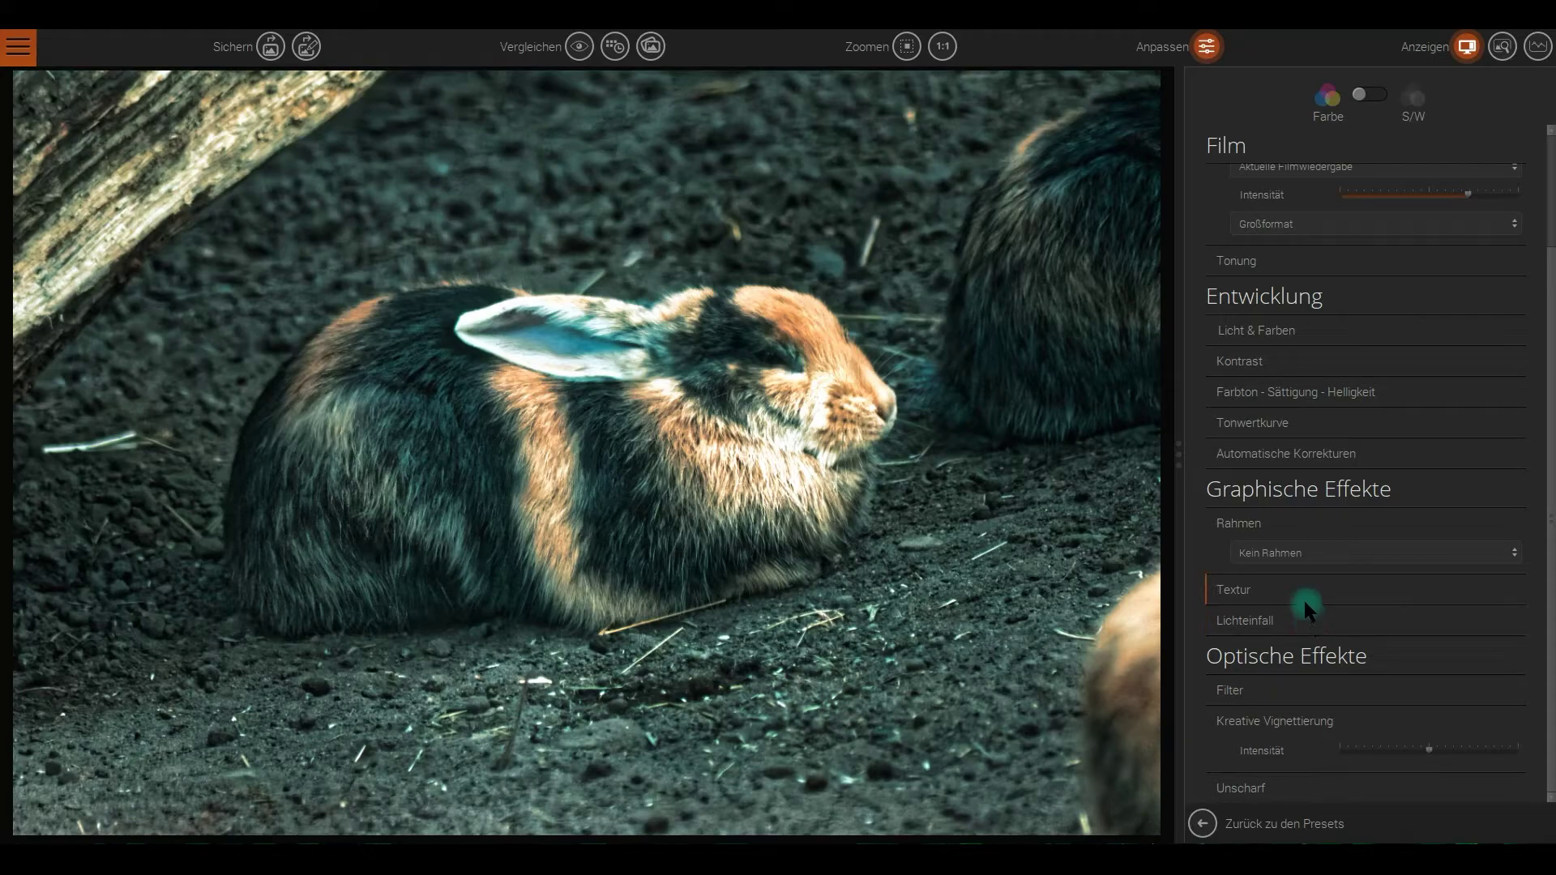
# Apply the Grunge frame from the Rahmen styles and set Größe to its minimum
pyautogui.click(1301, 557)
pyautogui.click(1349, 643)
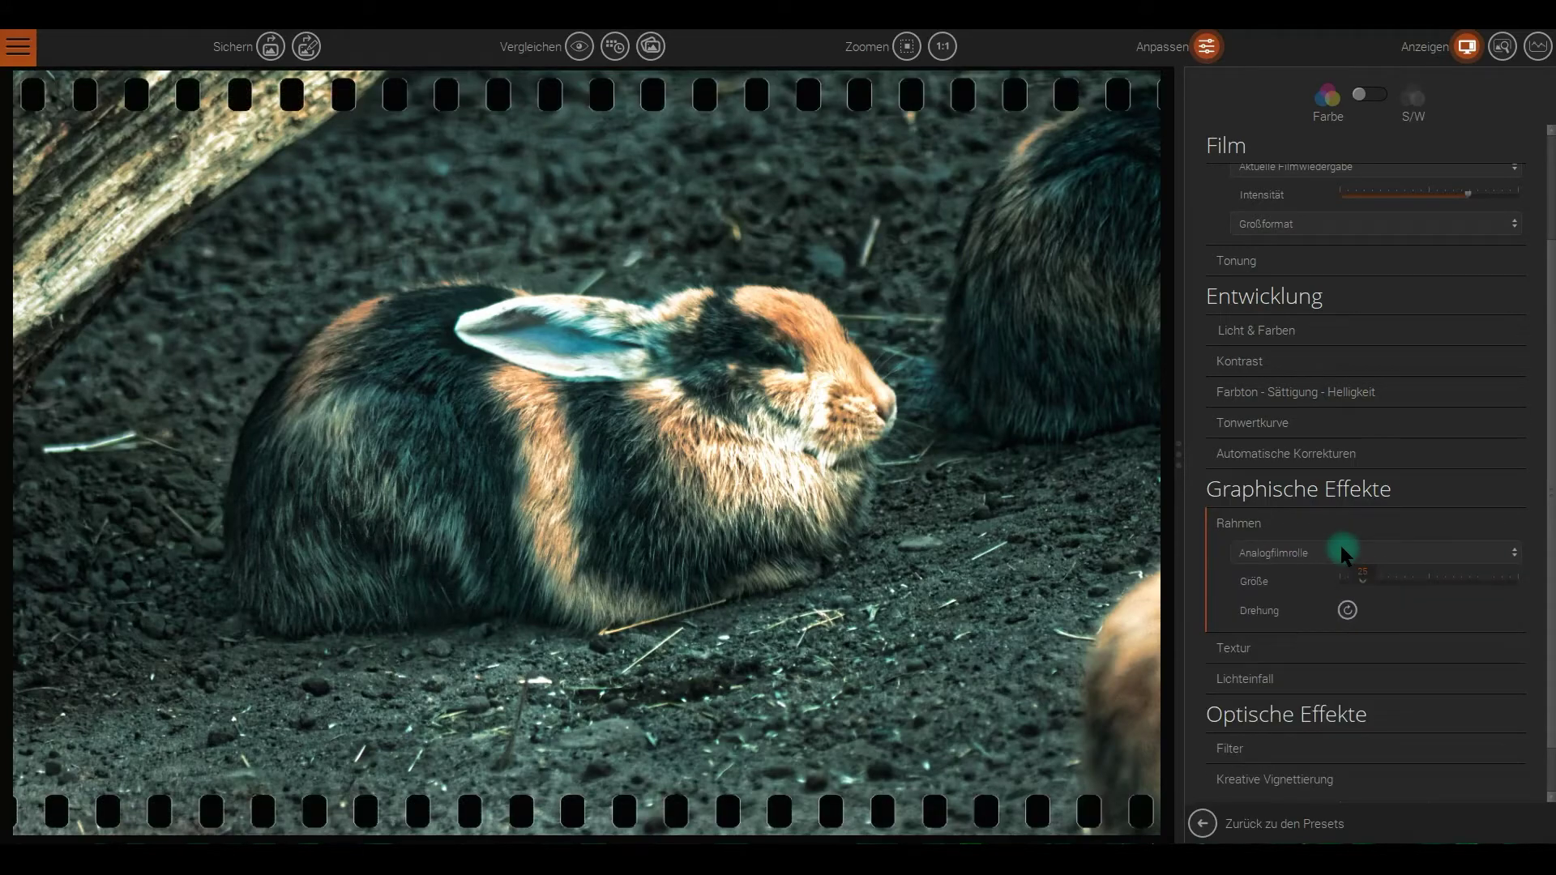
pyautogui.scroll(-1, 1340, 546)
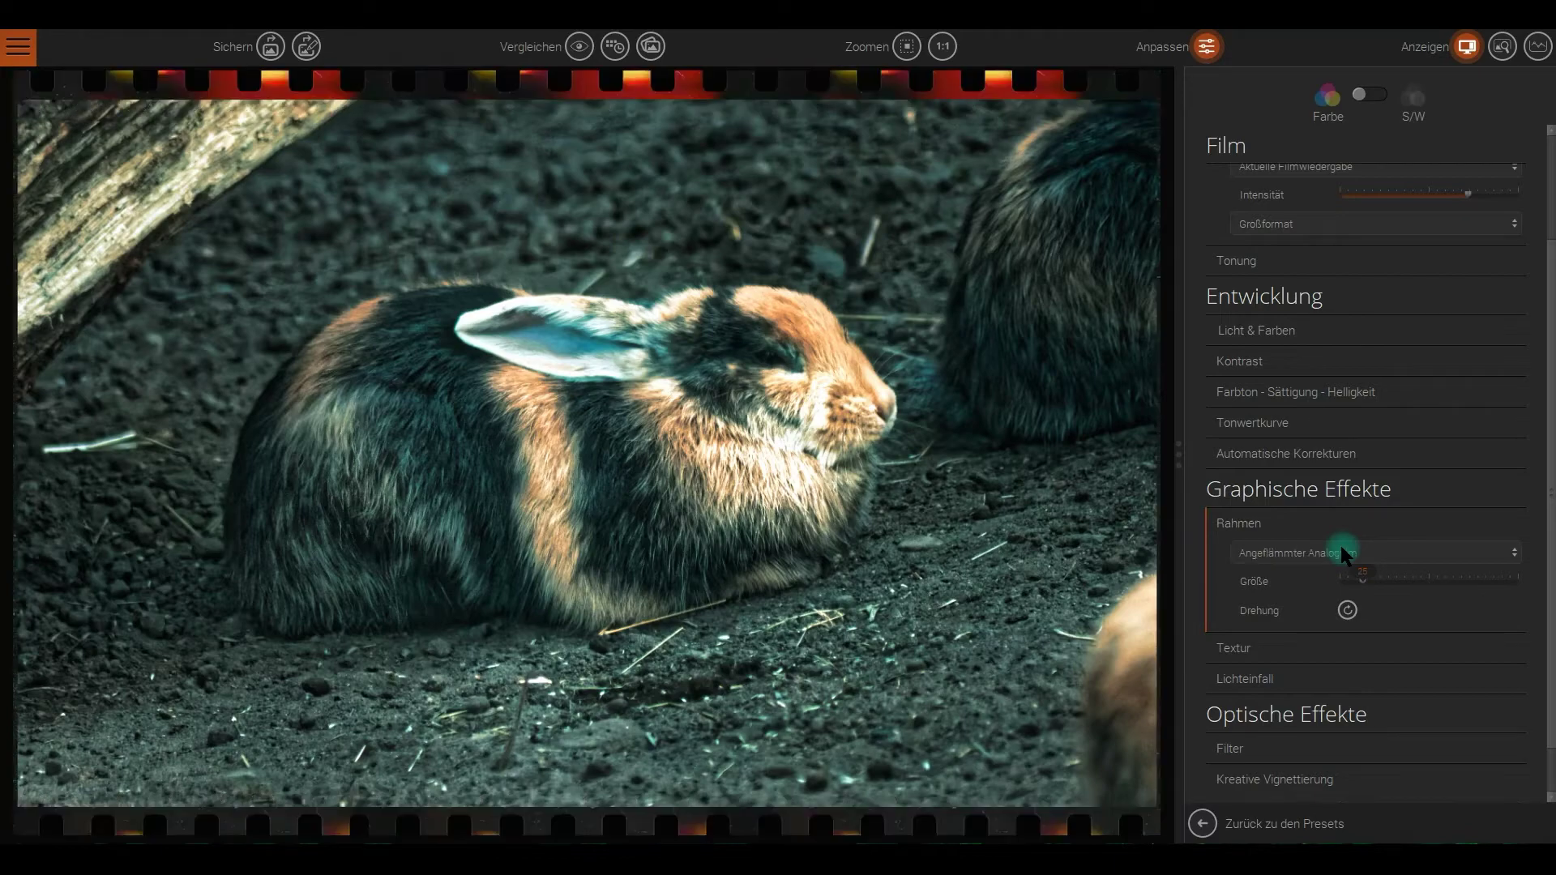
pyautogui.scroll(-1, 1340, 546)
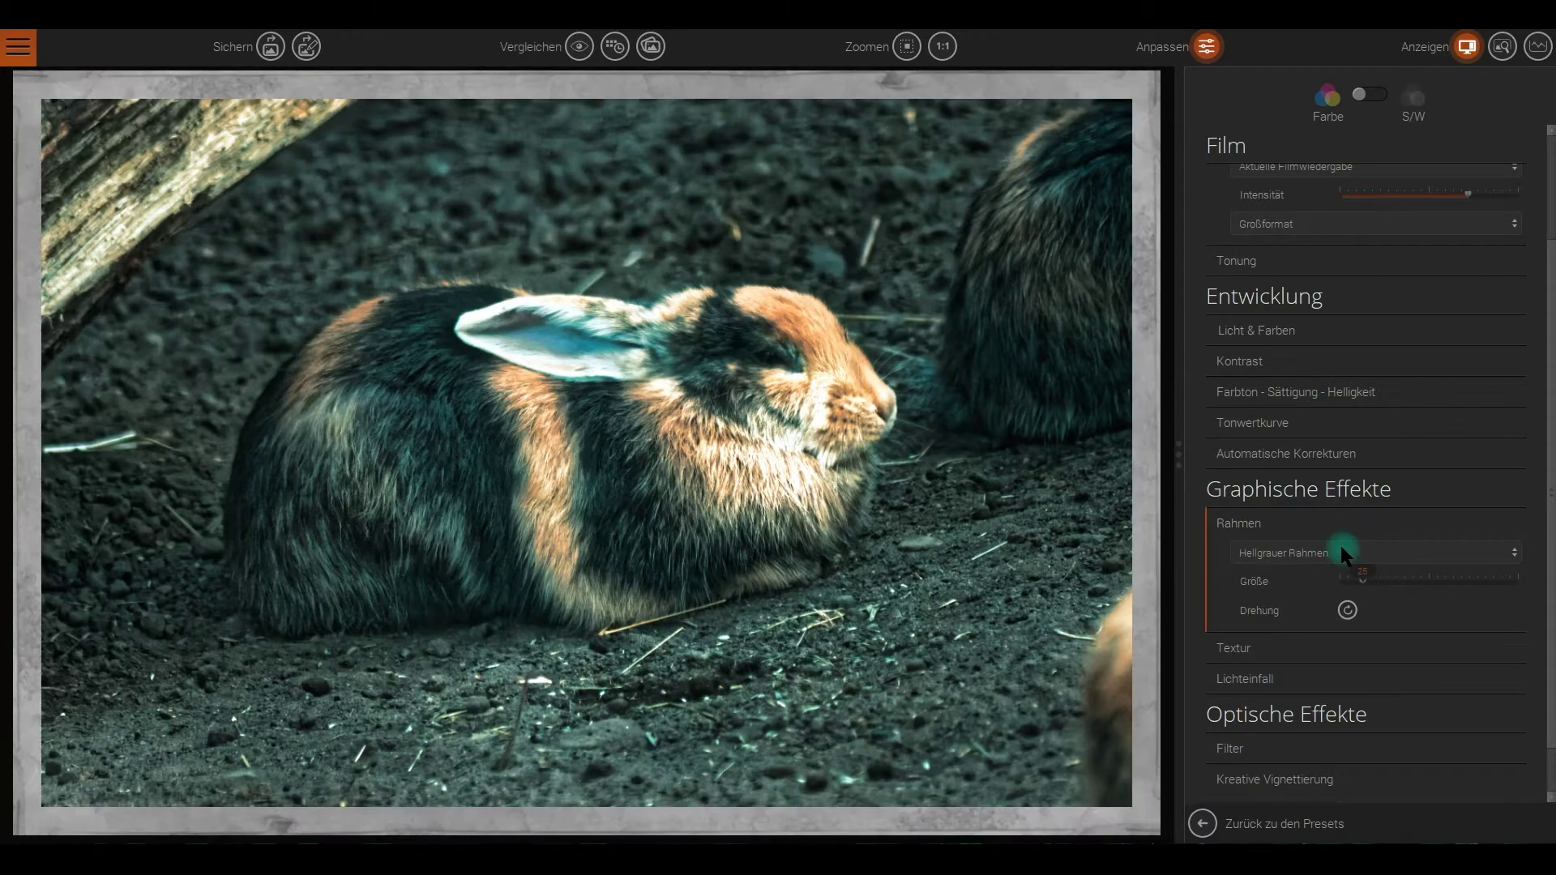
pyautogui.scroll(-1, 1340, 546)
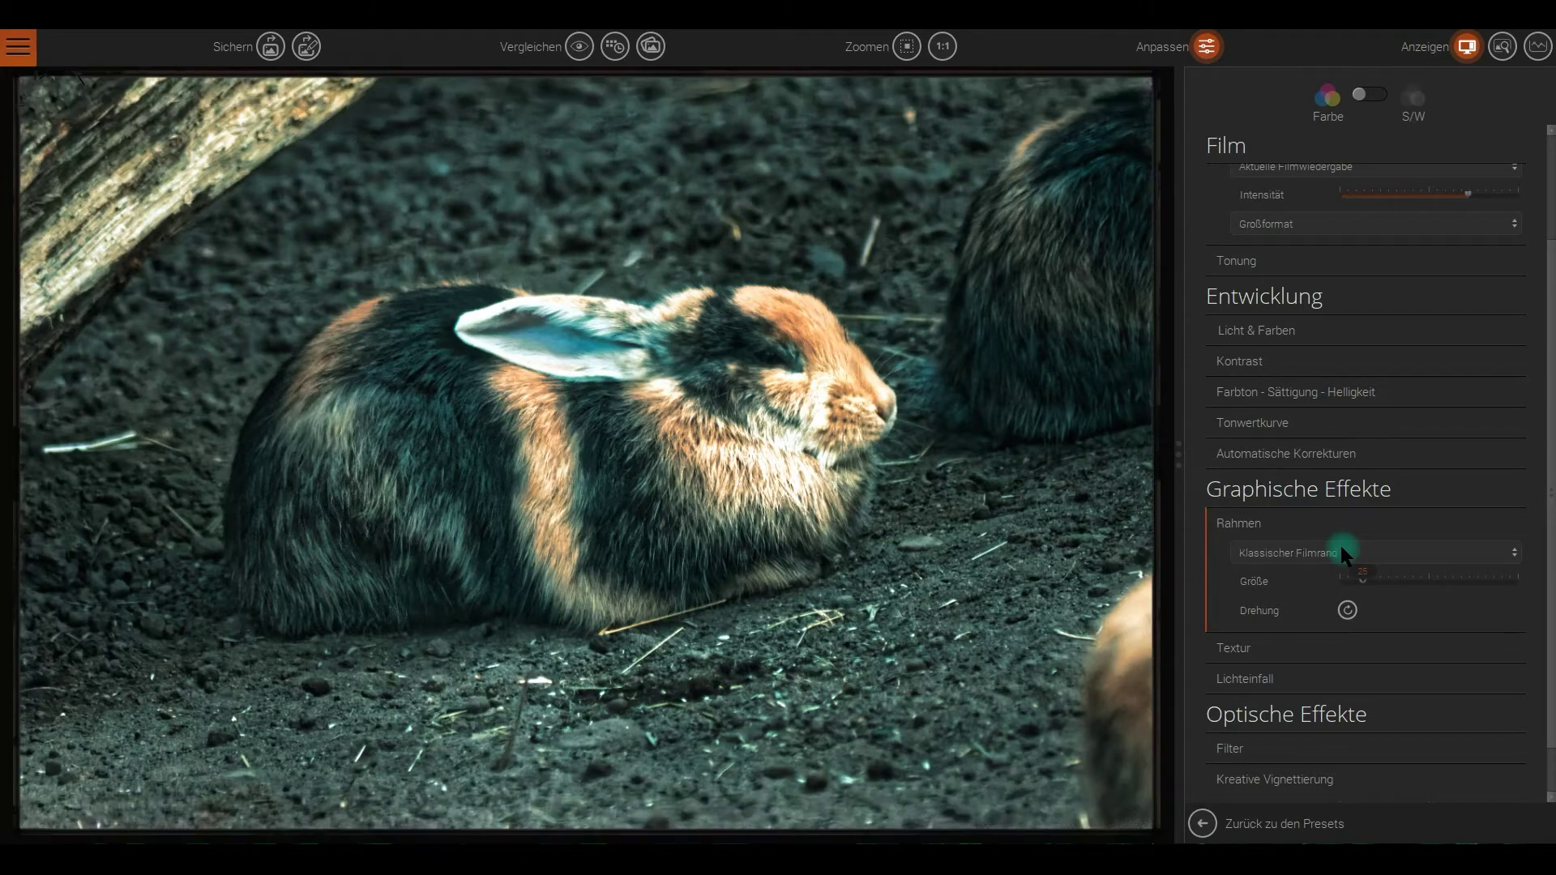
pyautogui.scroll(-1, 1340, 546)
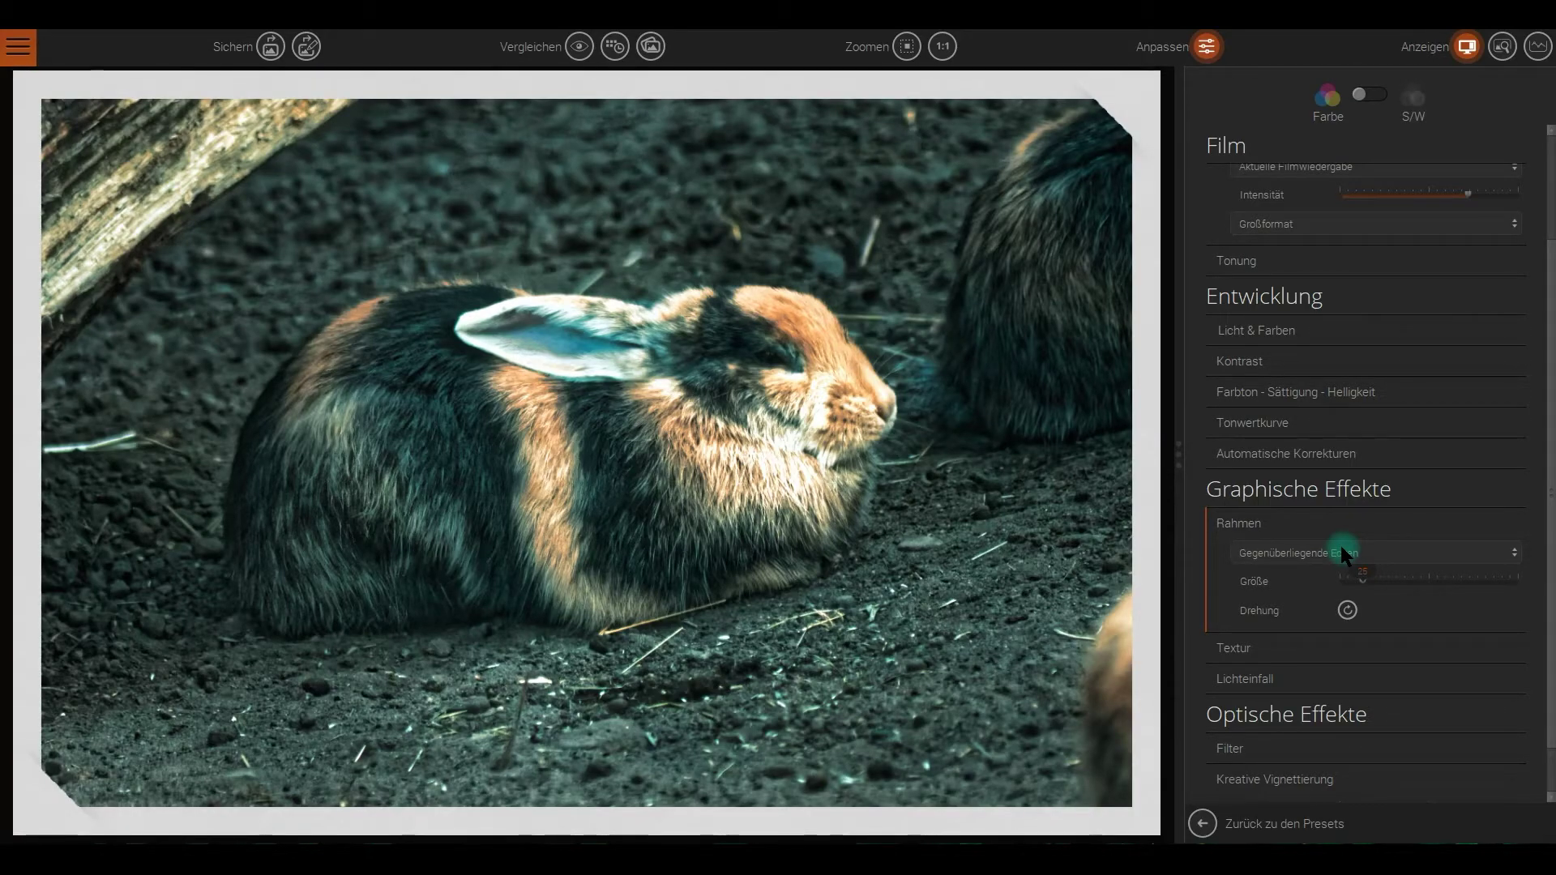
pyautogui.scroll(-1, 1340, 546)
pyautogui.scroll(-1, 1340, 546)
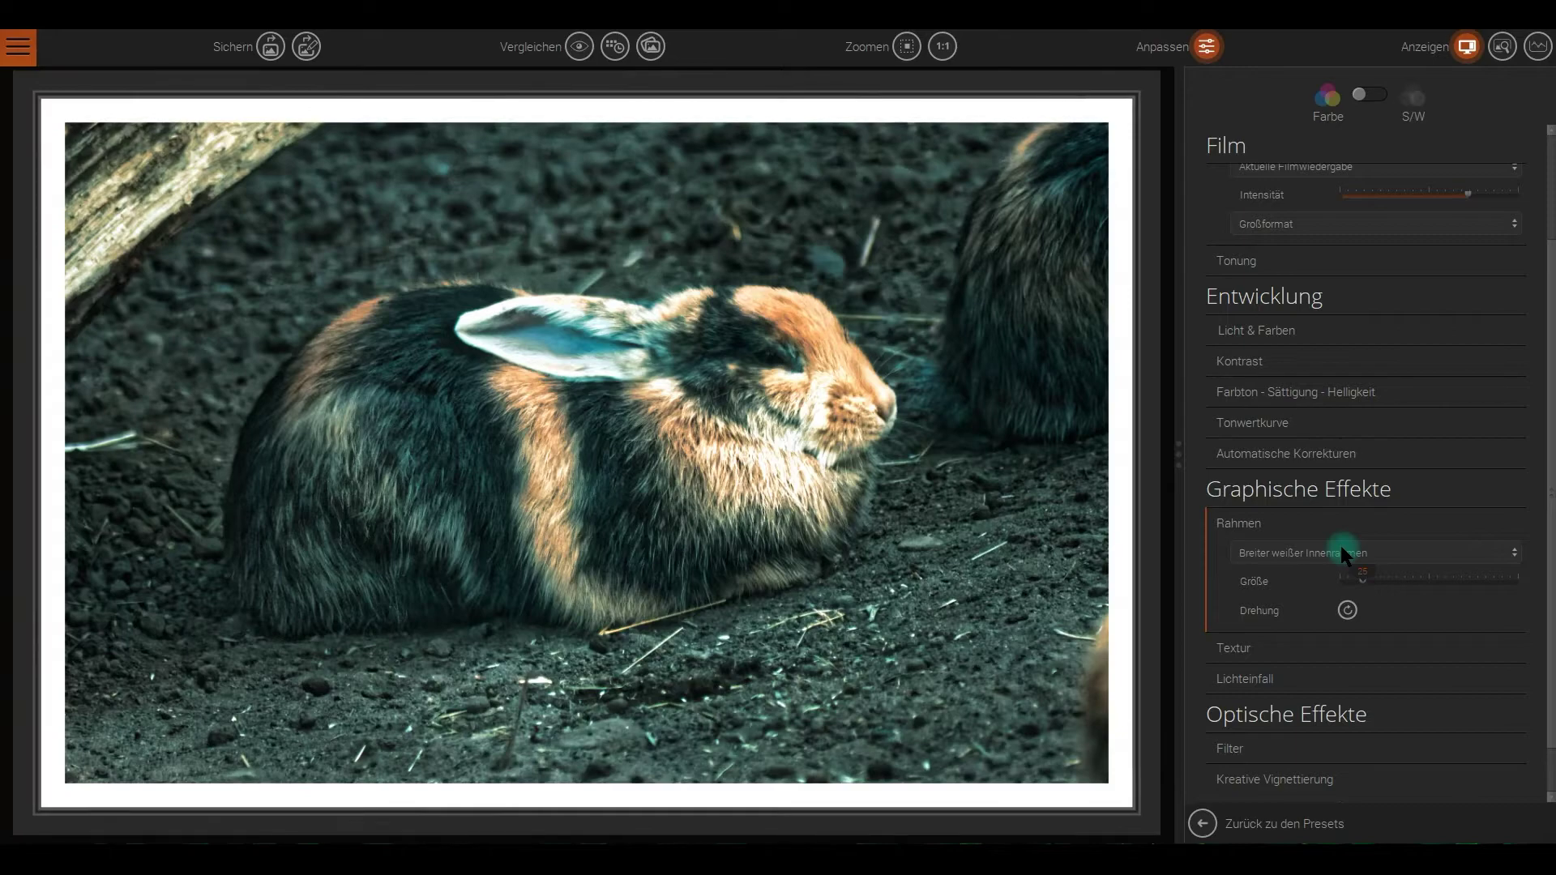
pyautogui.scroll(-1, 1340, 547)
pyautogui.scroll(-1, 1340, 546)
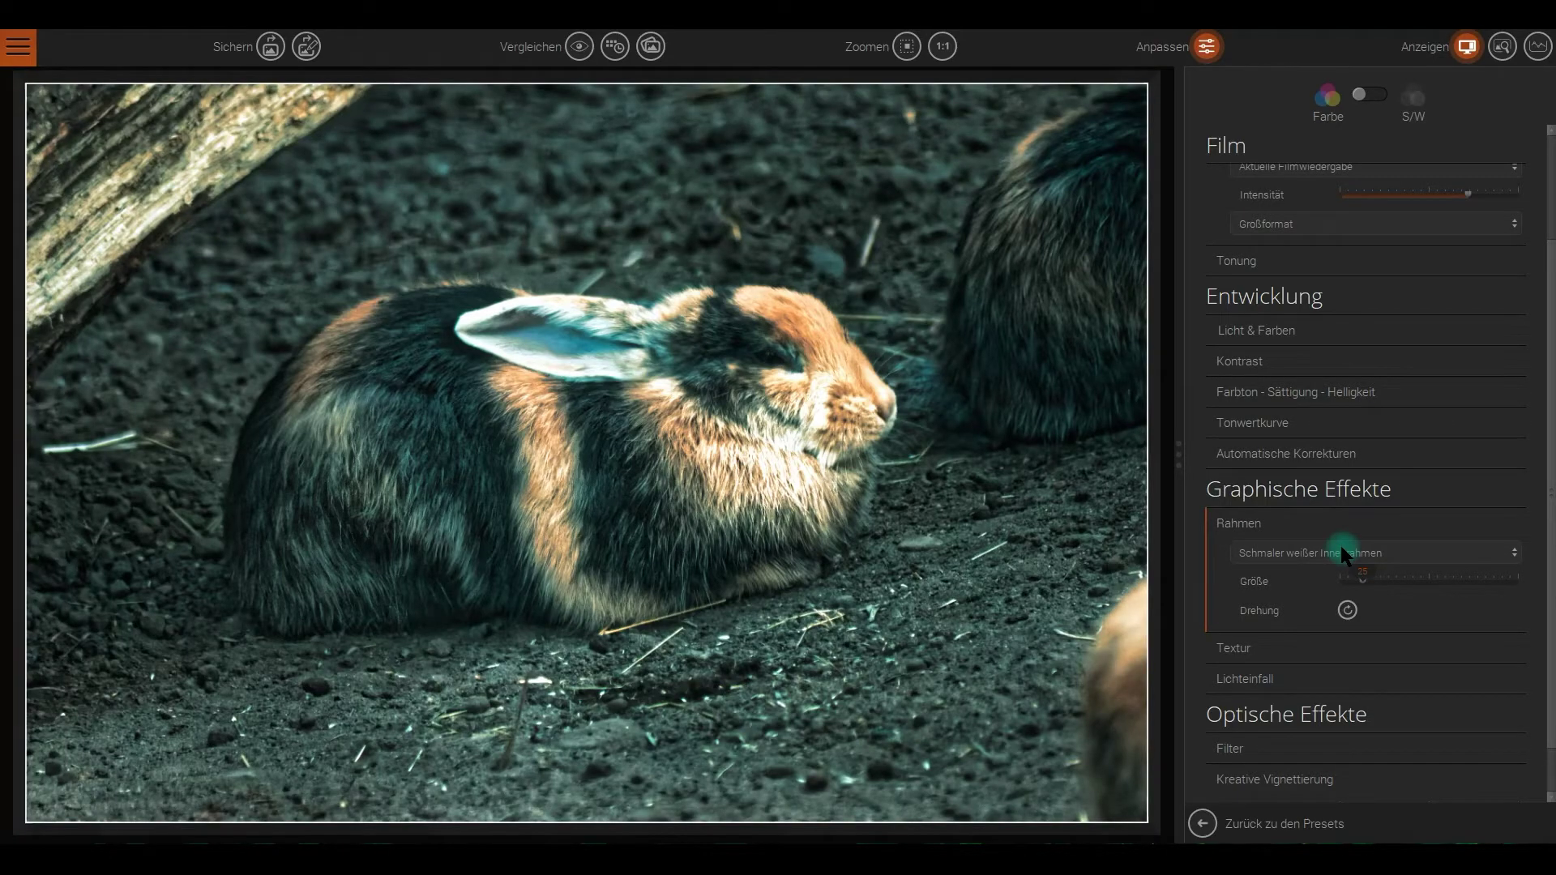
pyautogui.scroll(-1, 1340, 546)
pyautogui.scroll(-1, 1340, 547)
pyautogui.scroll(-1, 1340, 546)
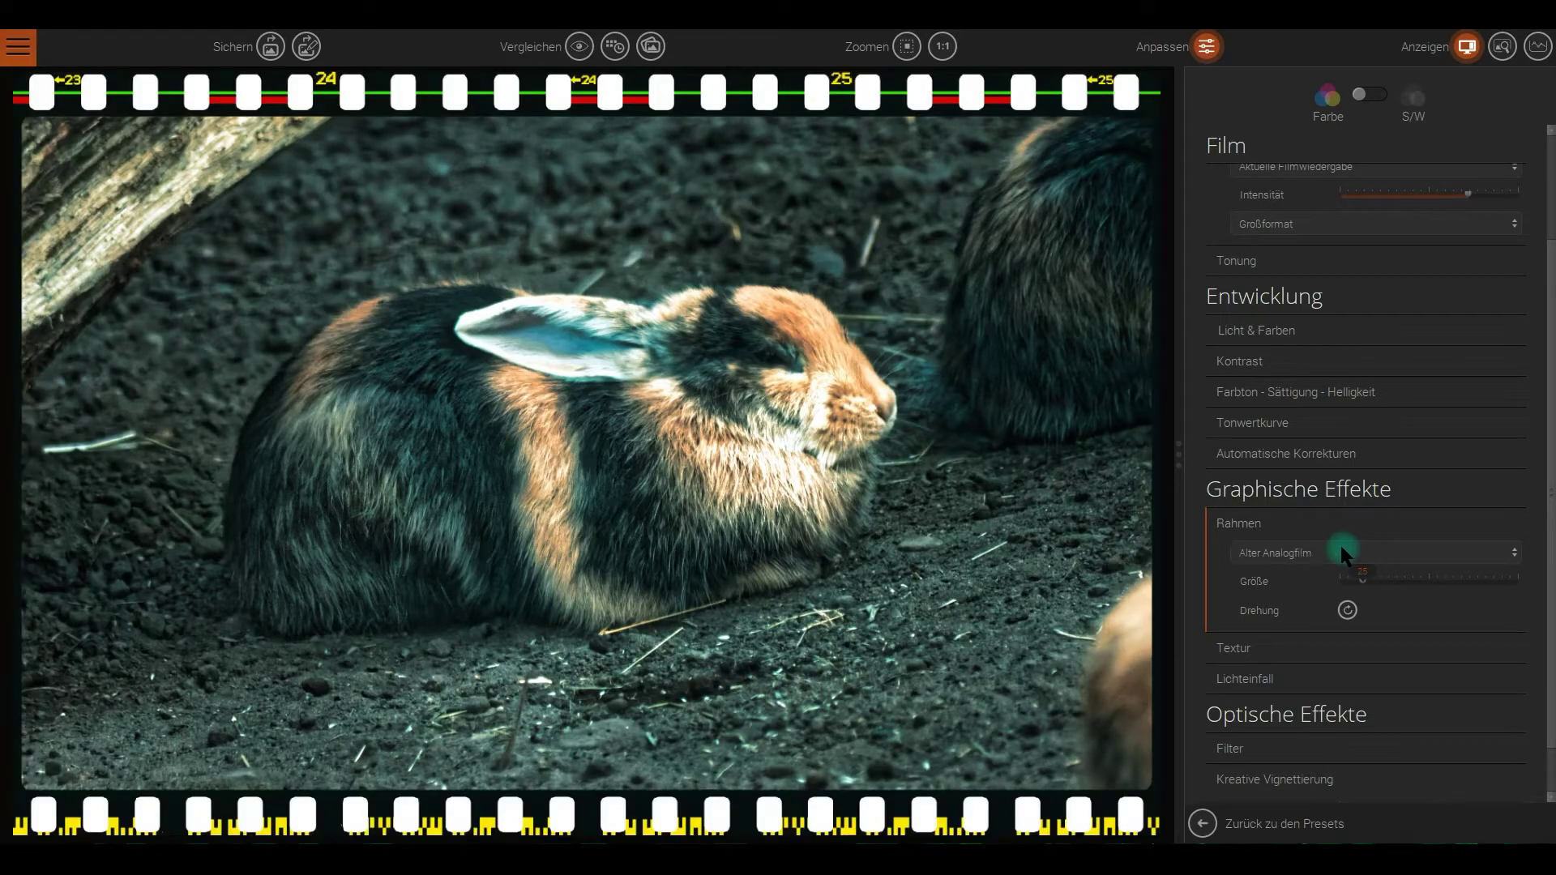
pyautogui.scroll(-1, 1340, 546)
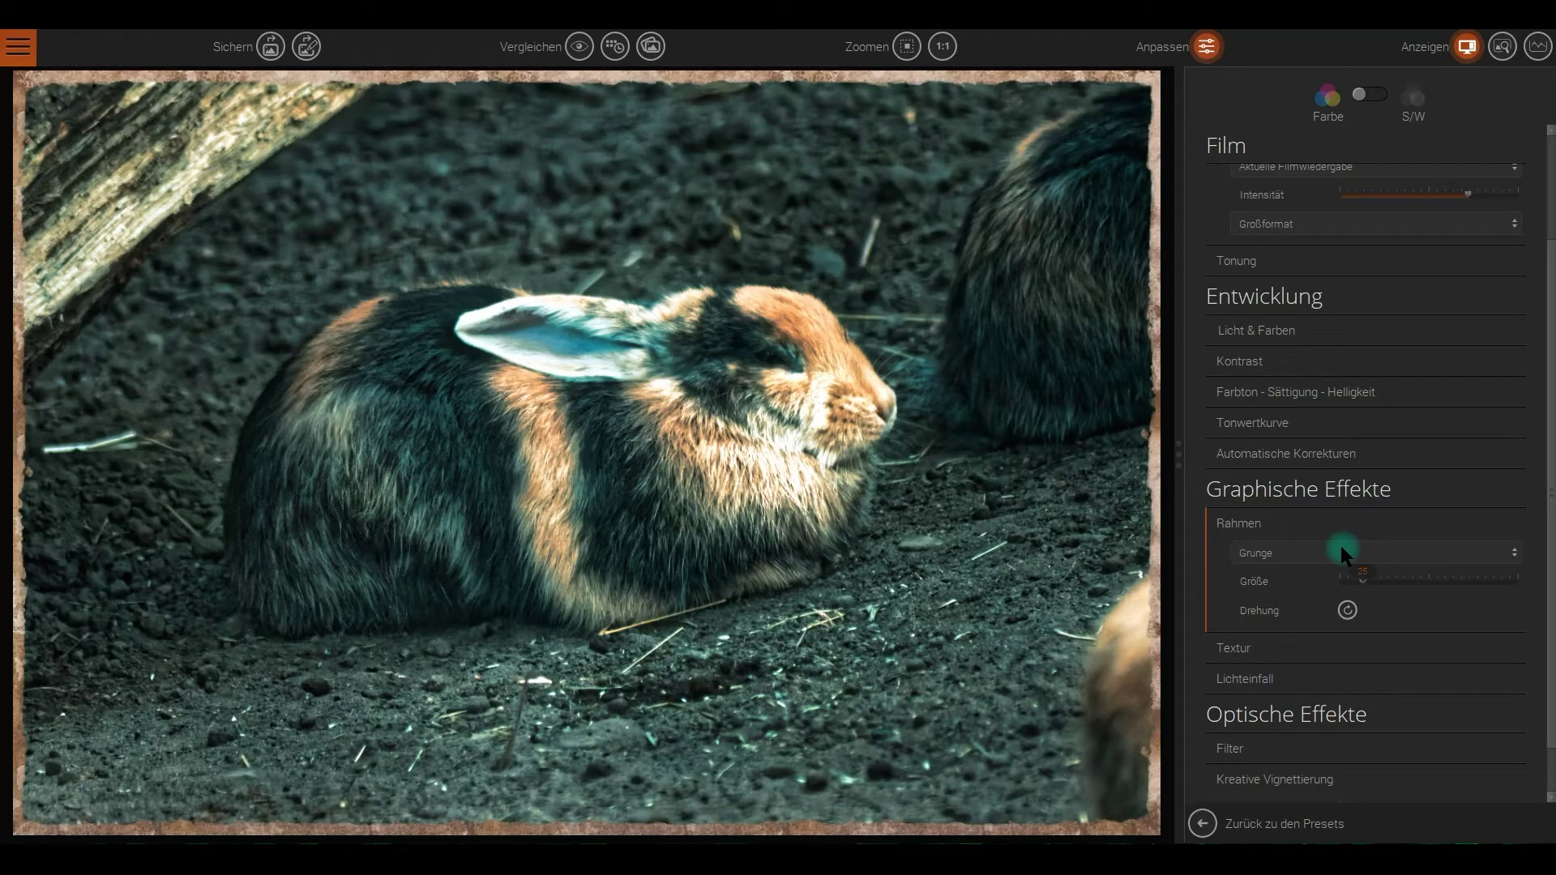
pyautogui.scroll(-1, 1340, 546)
pyautogui.scroll(1, 1340, 546)
pyautogui.moveTo(1361, 580); pyautogui.dragTo(1328, 580)
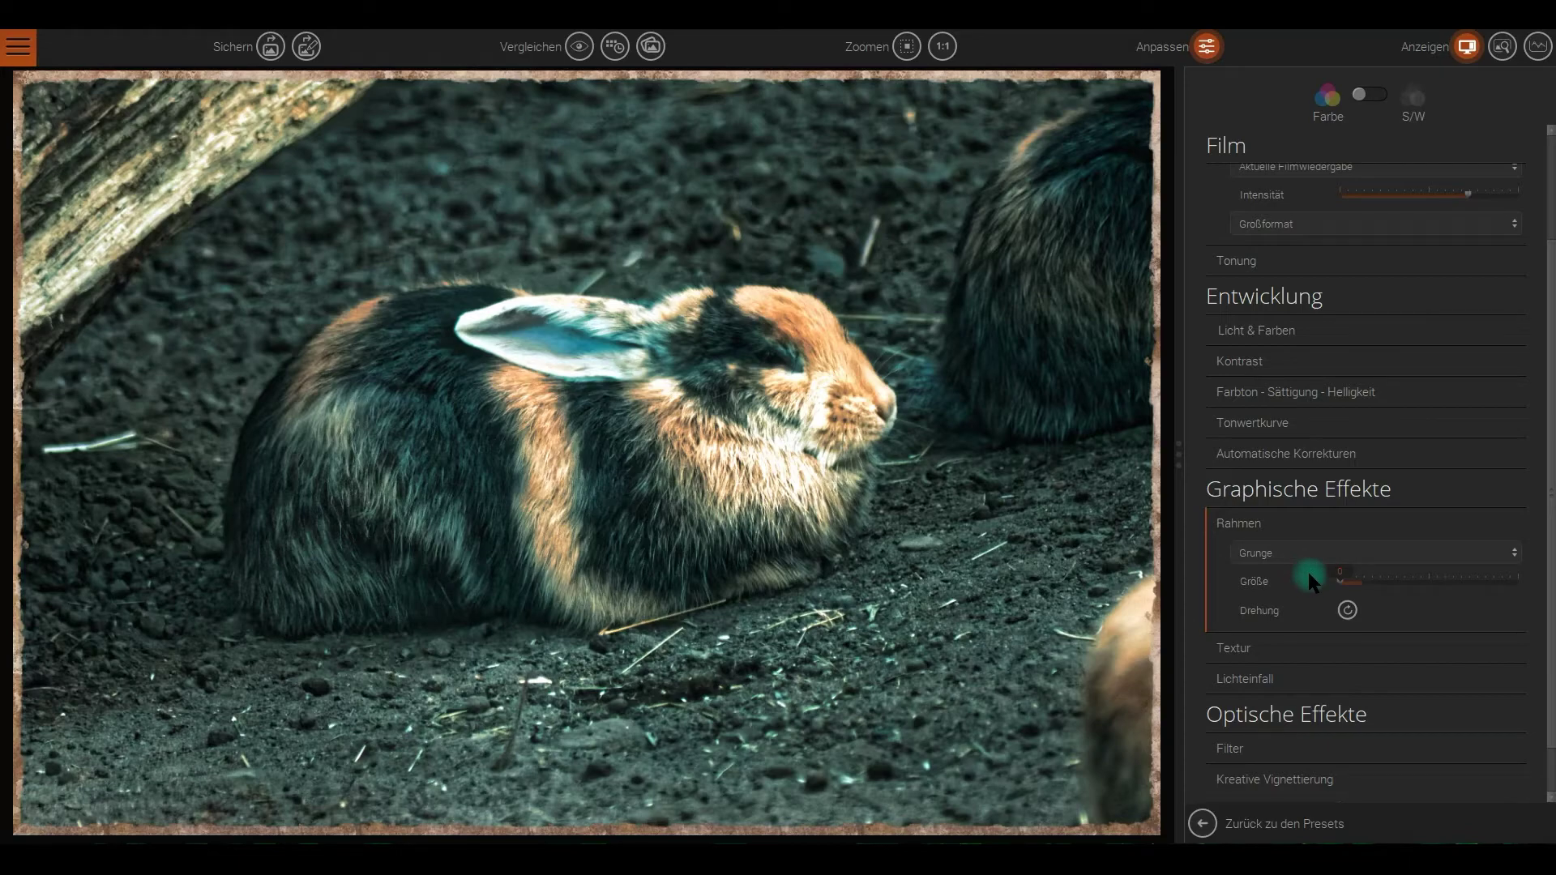
# Set the Rahmen option to Kein Rahmen to remove the grunge frame
pyautogui.click(1338, 584)
pyautogui.click(1327, 549)
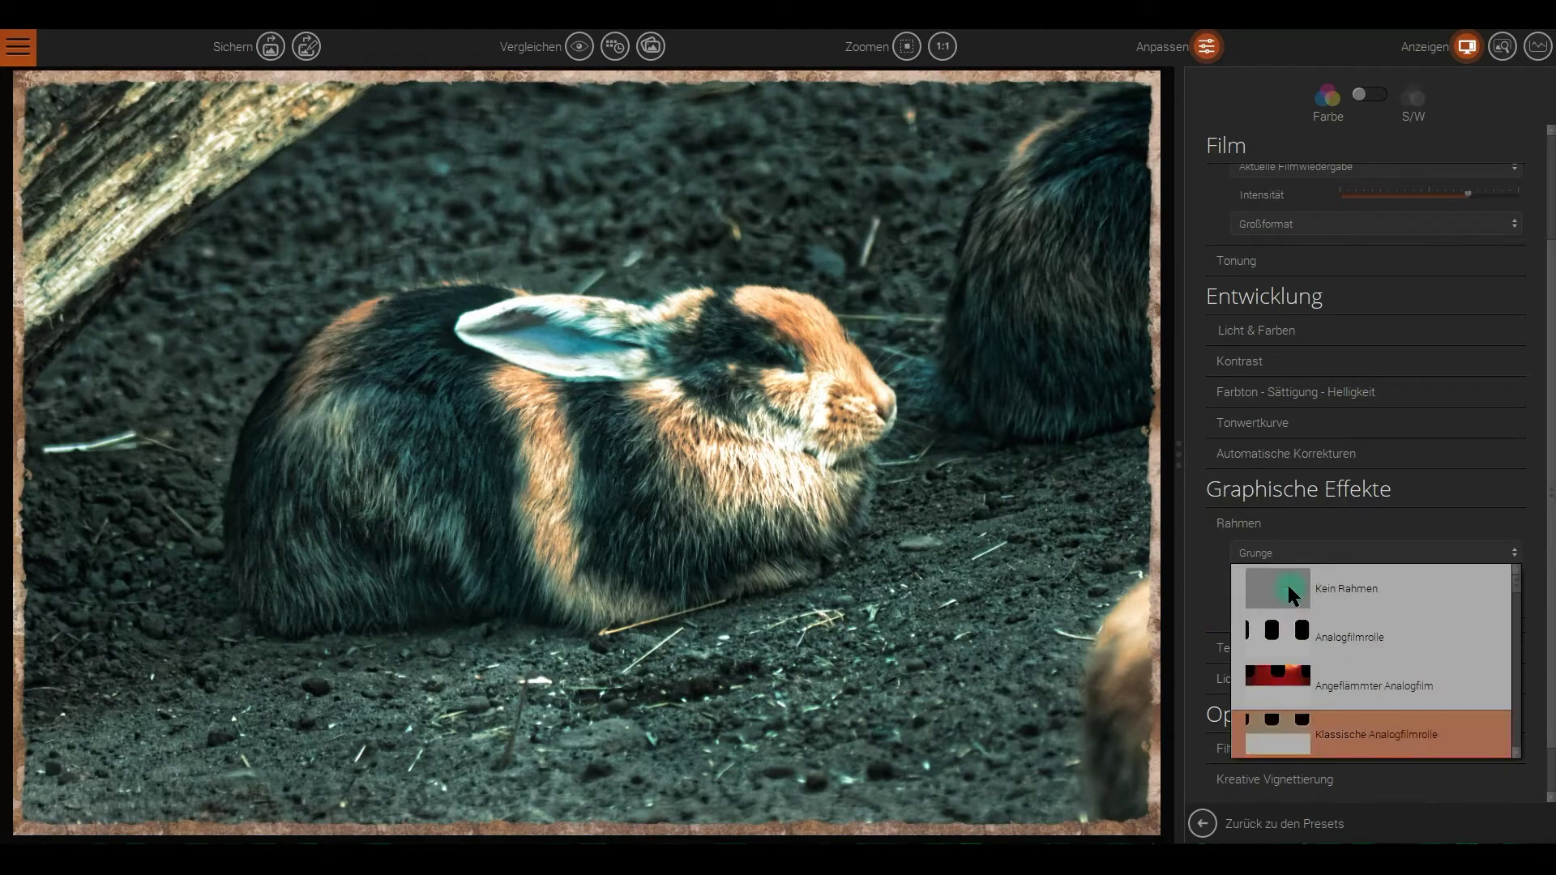
pyautogui.click(1291, 587)
pyautogui.scroll(2, 1296, 519)
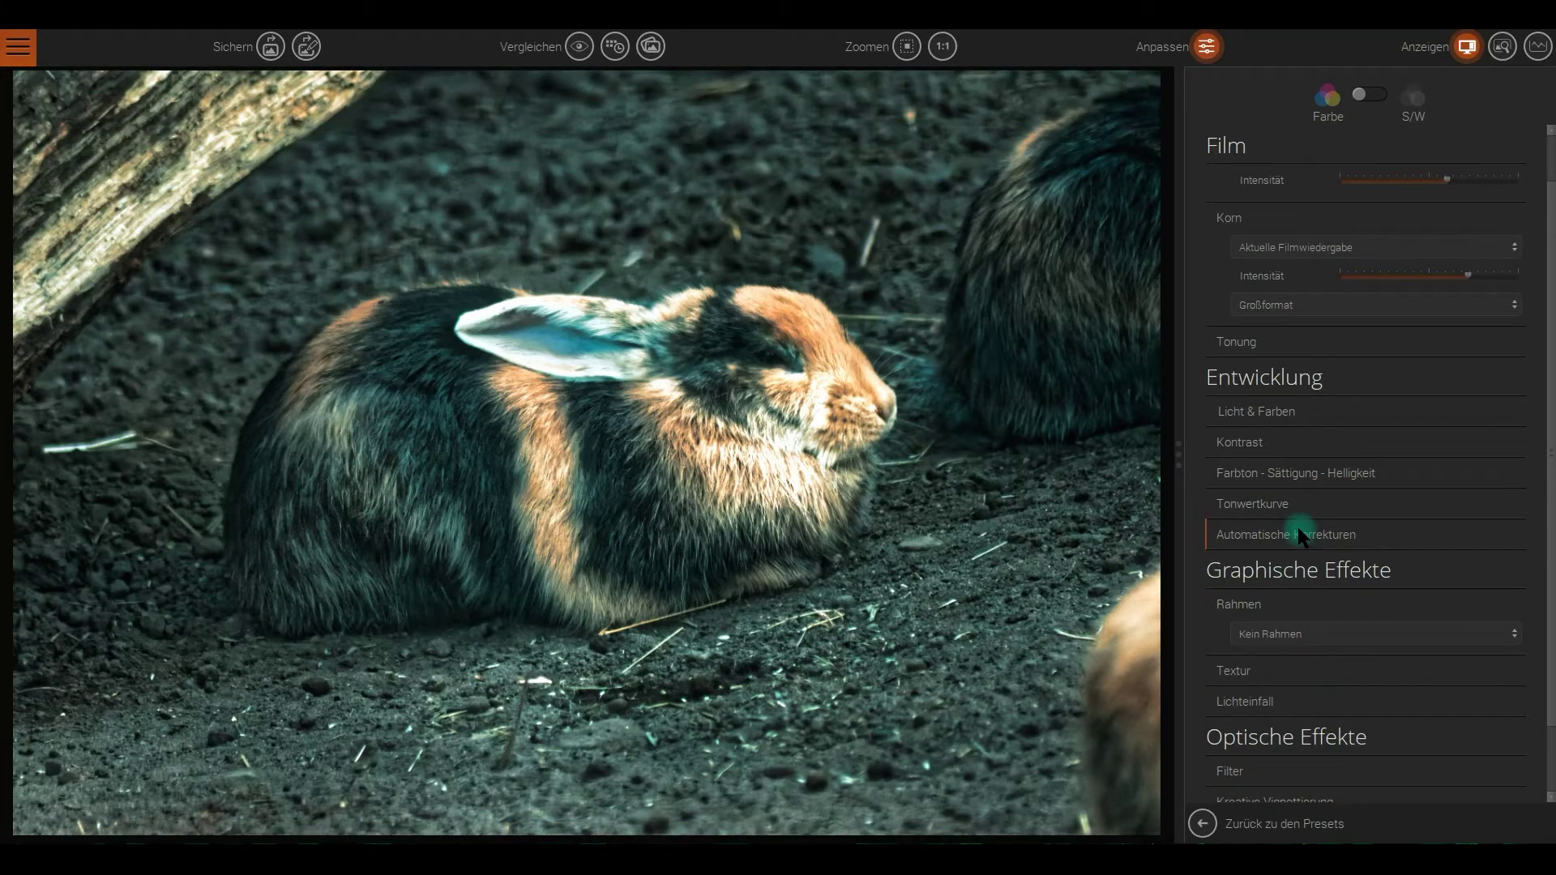
pyautogui.scroll(1, 1298, 535)
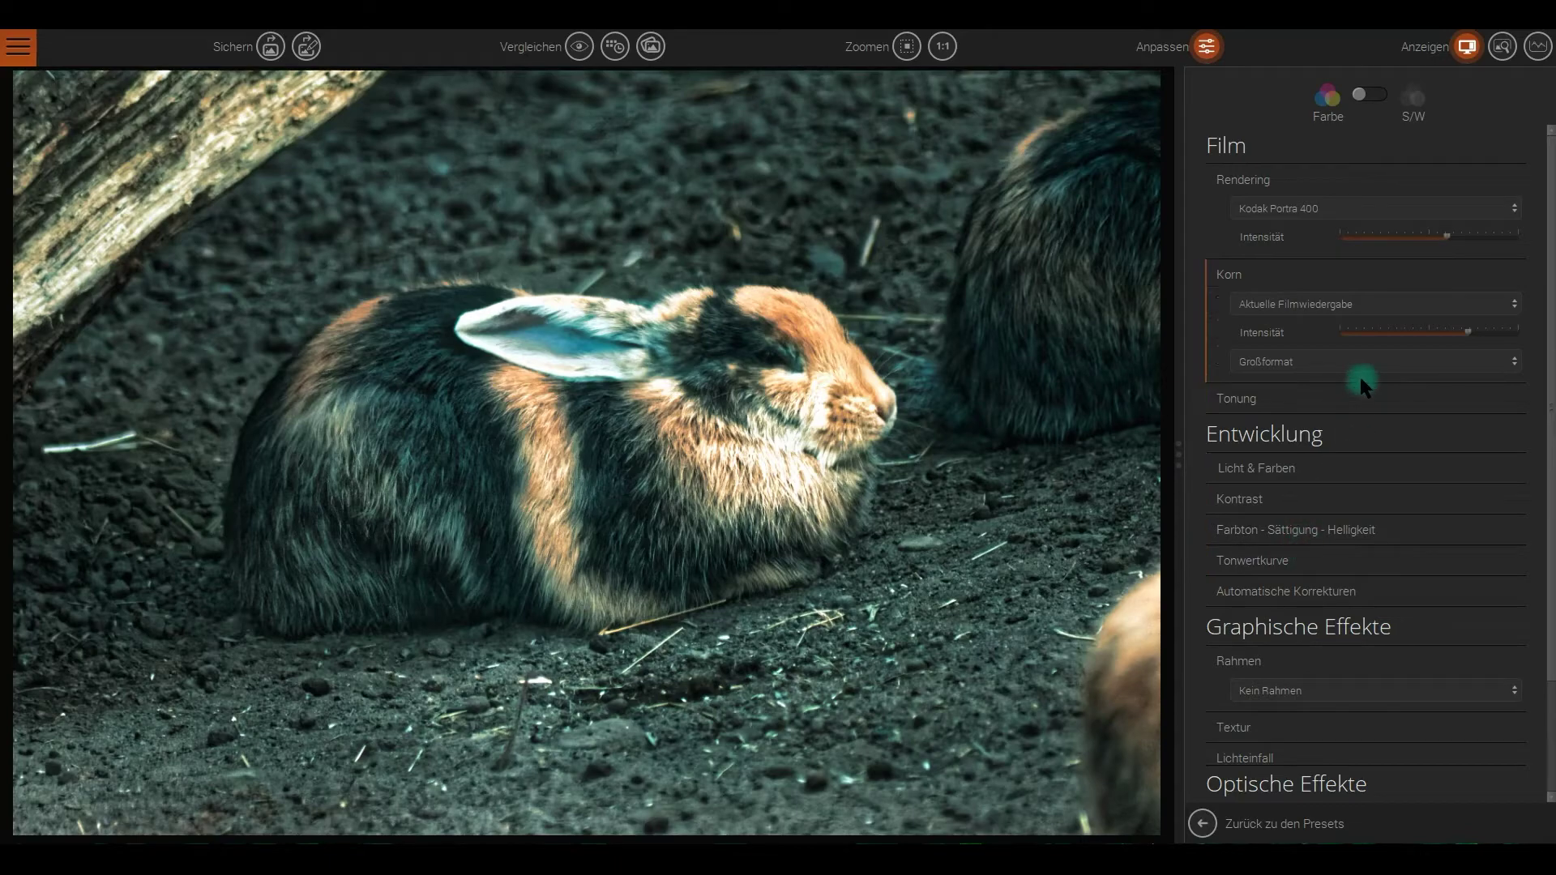
pyautogui.scroll(-1, 1358, 377)
pyautogui.scroll(-1, 1353, 386)
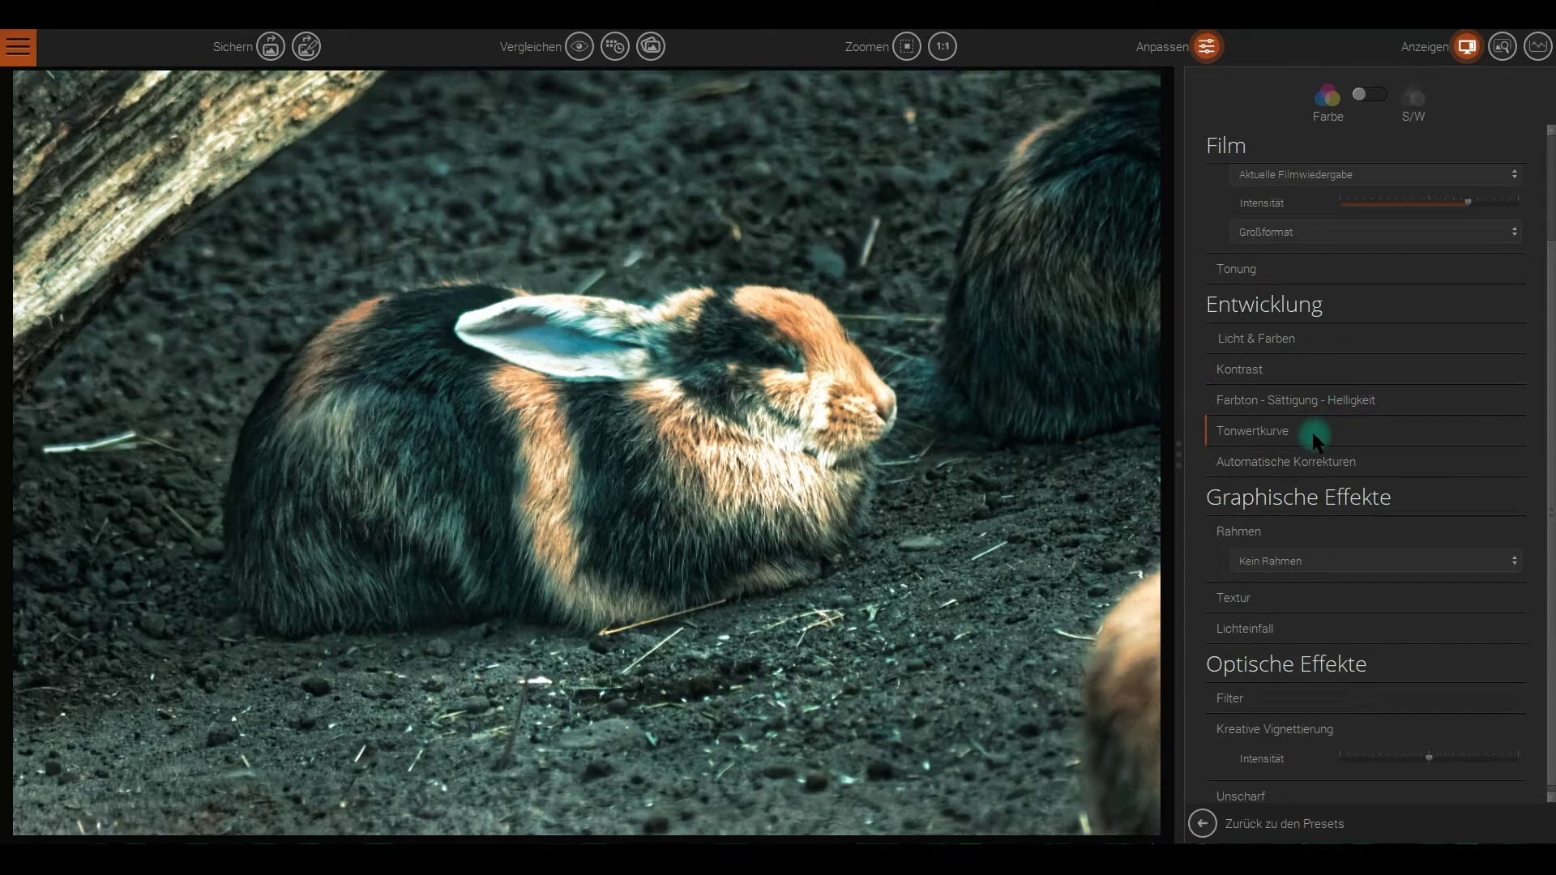
pyautogui.click(1277, 527)
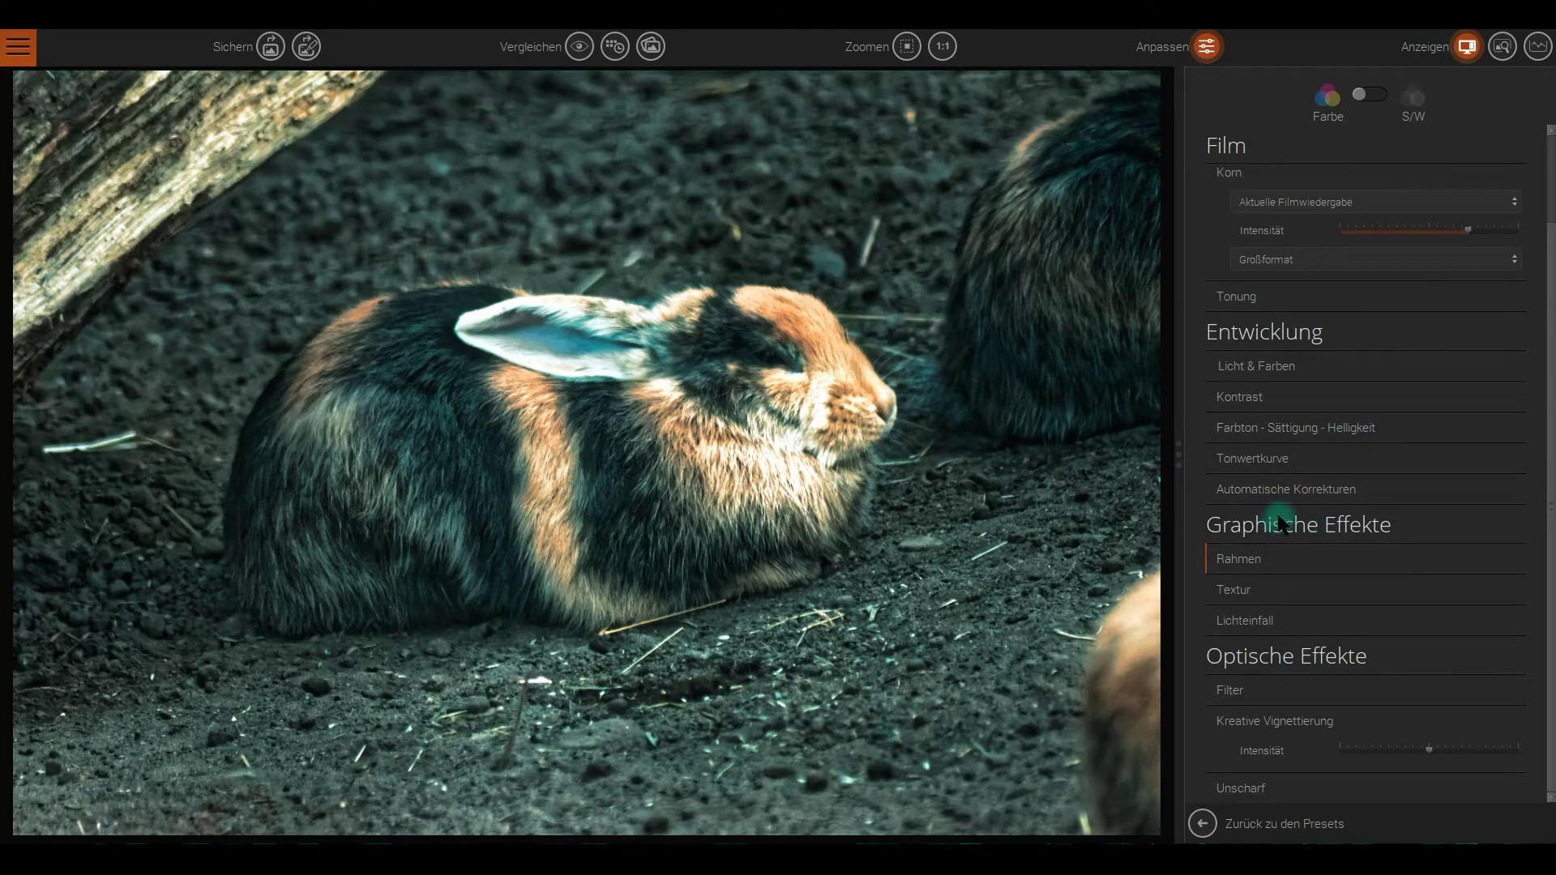
# Review the Kontrast sliders and save the graded photo back to Affinity Photo
pyautogui.click(1267, 396)
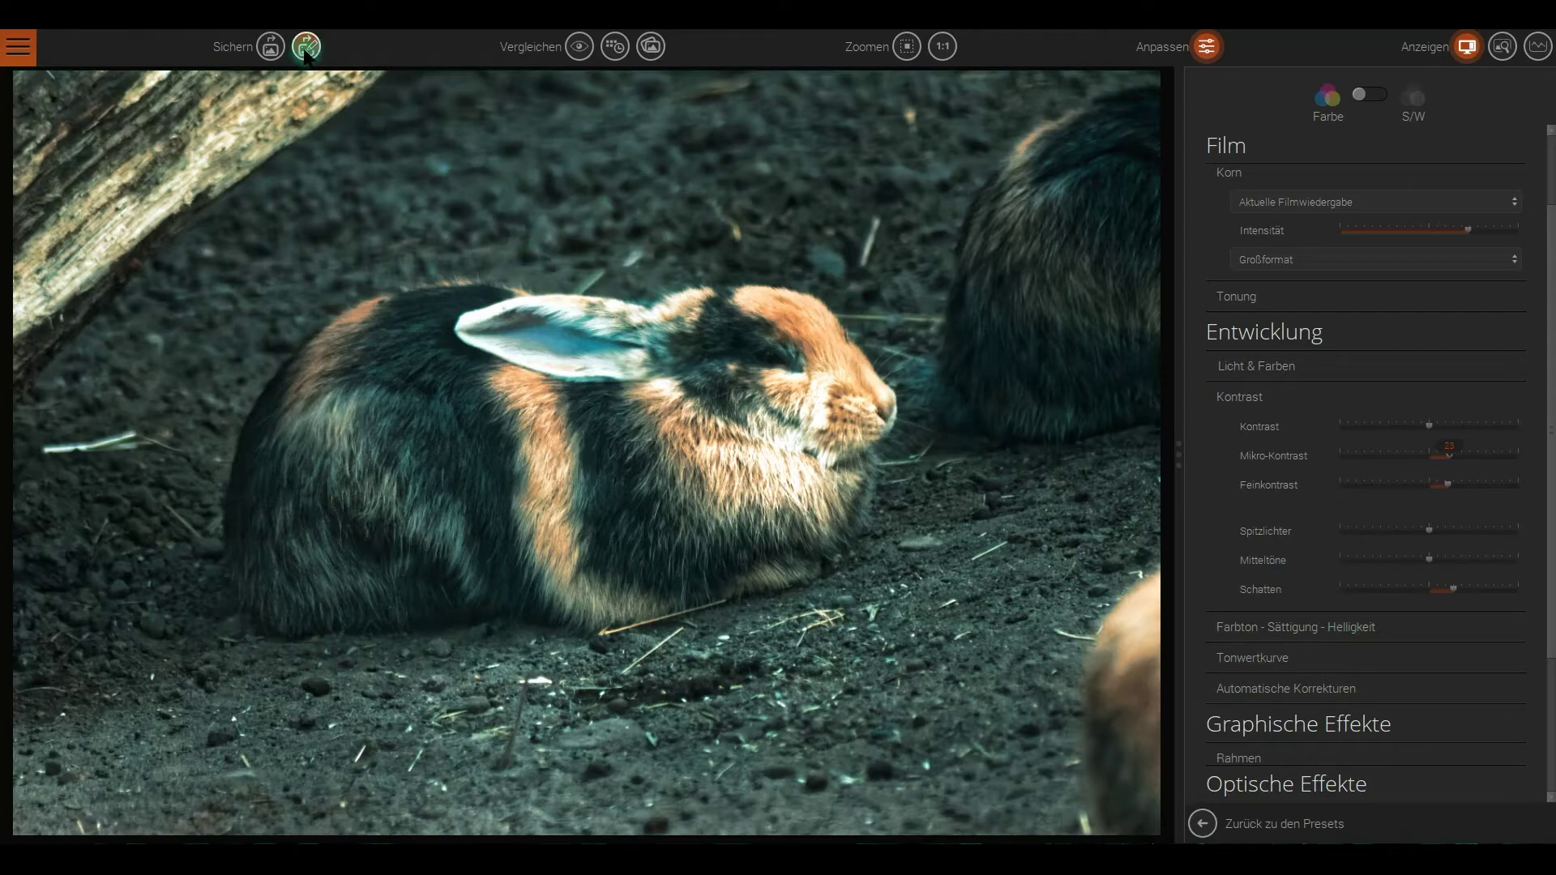
pyautogui.scroll(-3, 1126, 389)
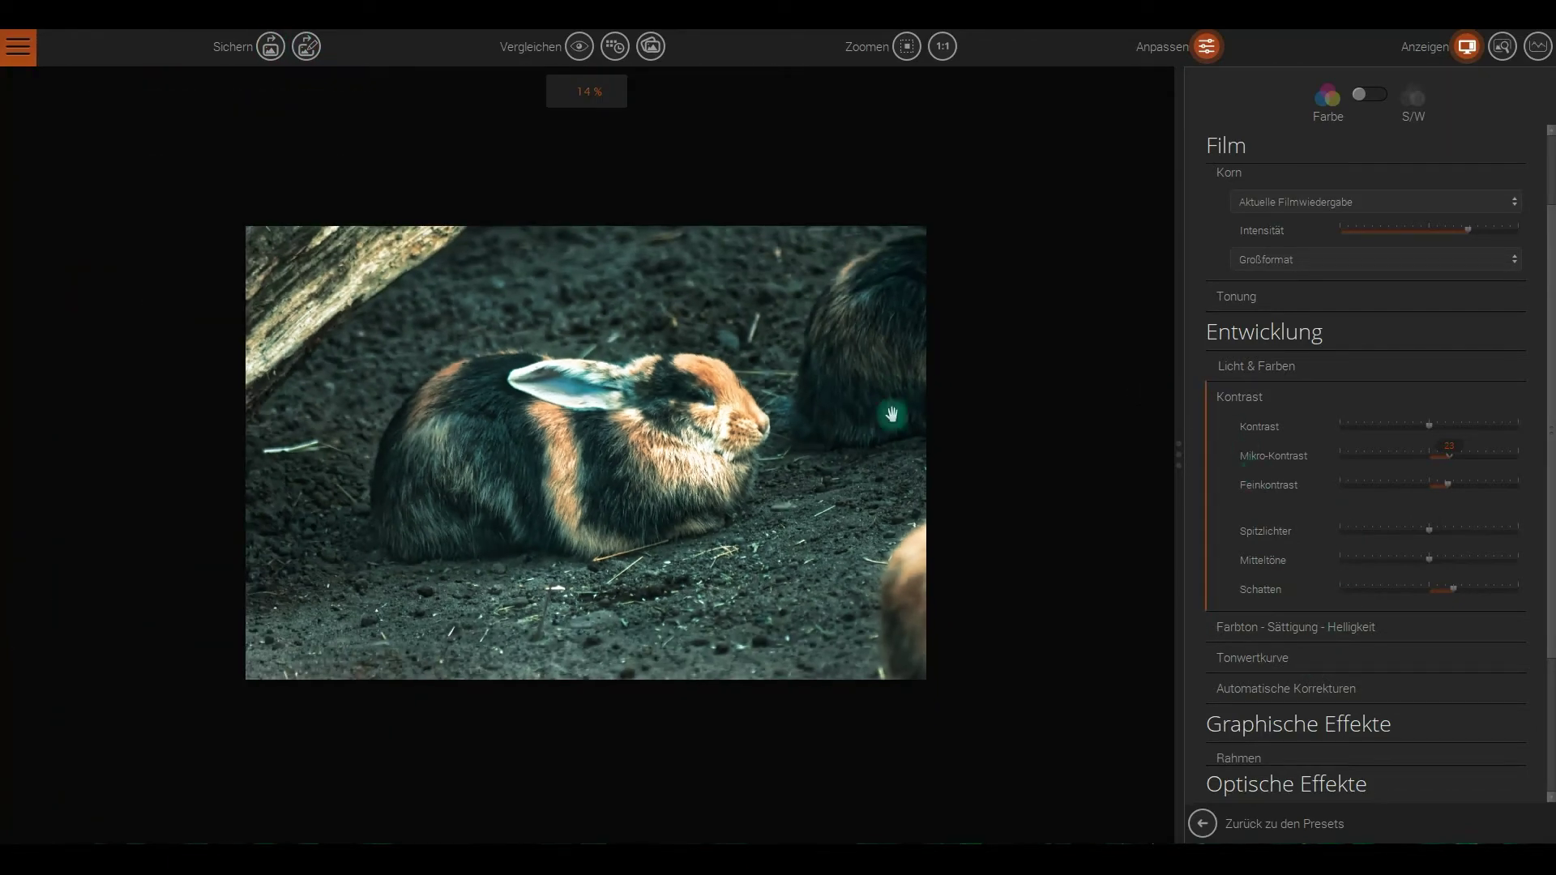
pyautogui.scroll(2, 640, 407)
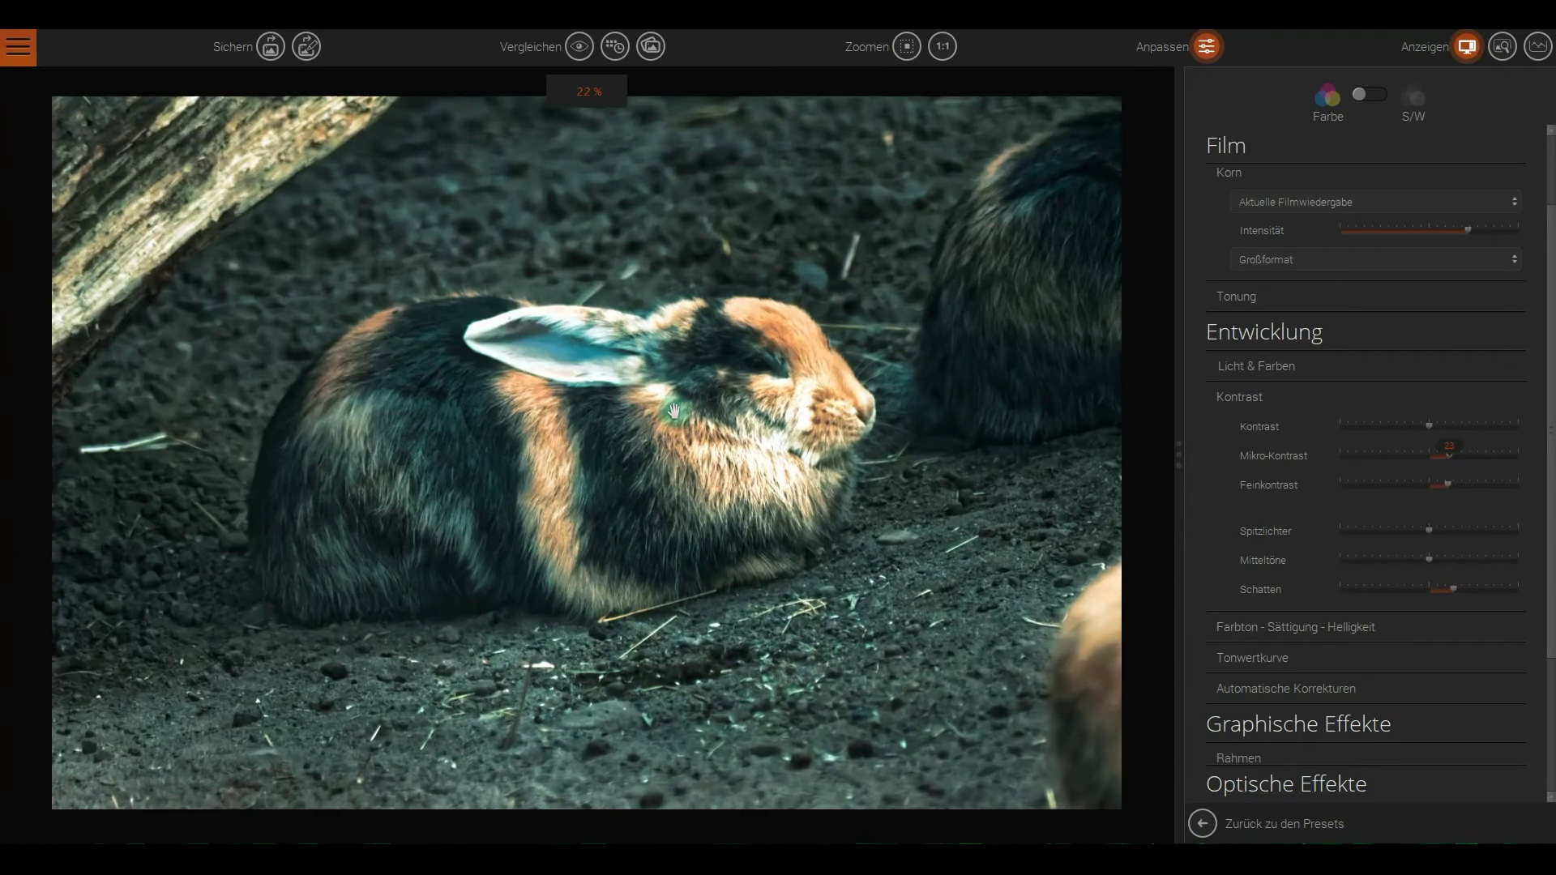
pyautogui.scroll(-3, 1296, 436)
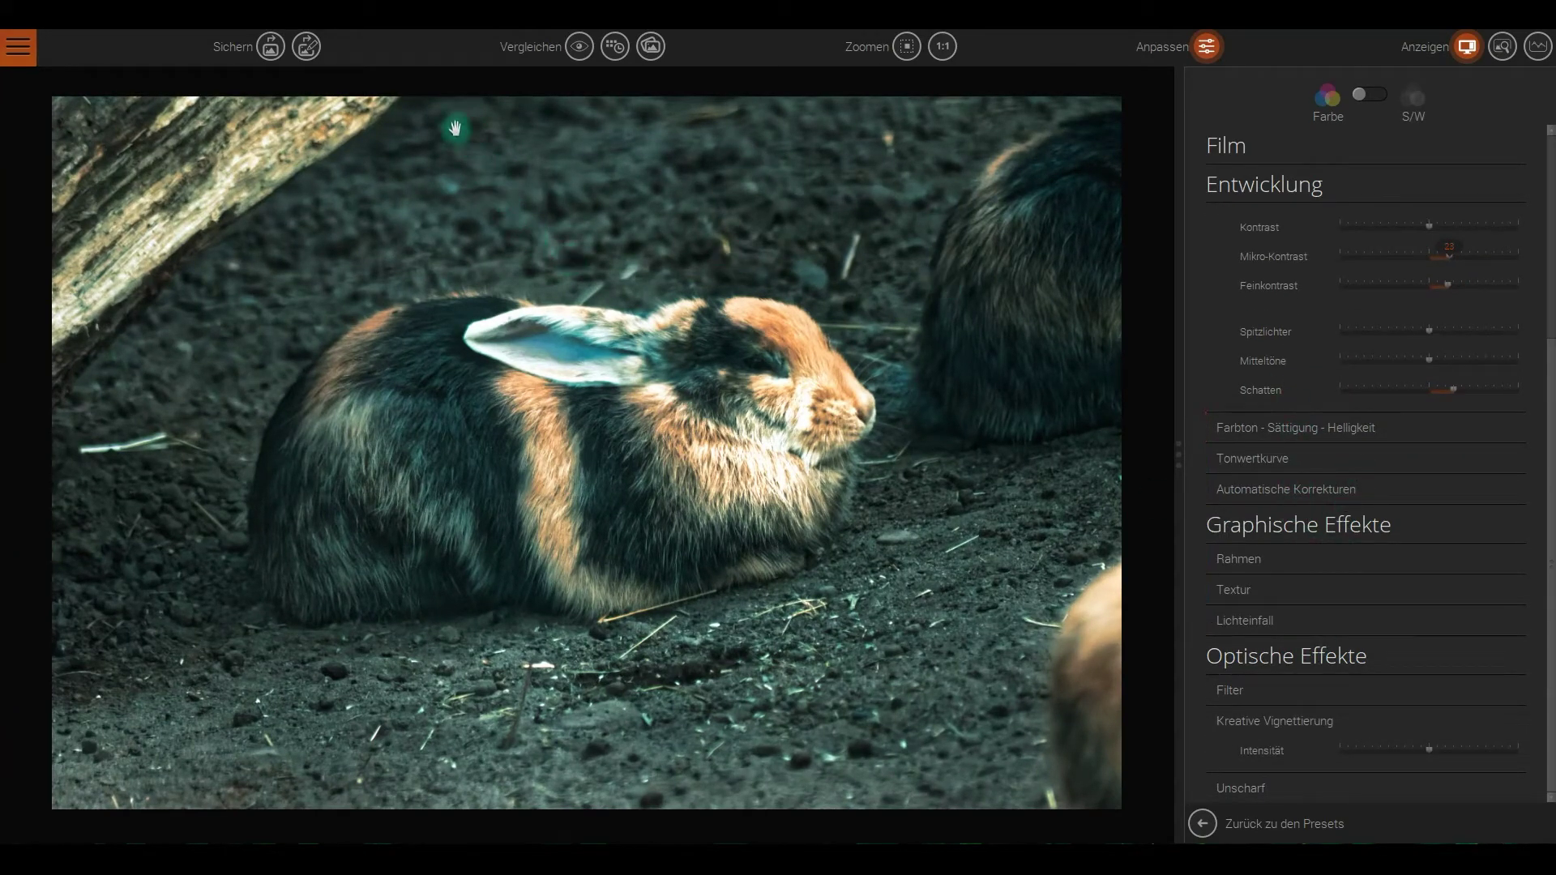
pyautogui.click(268, 57)
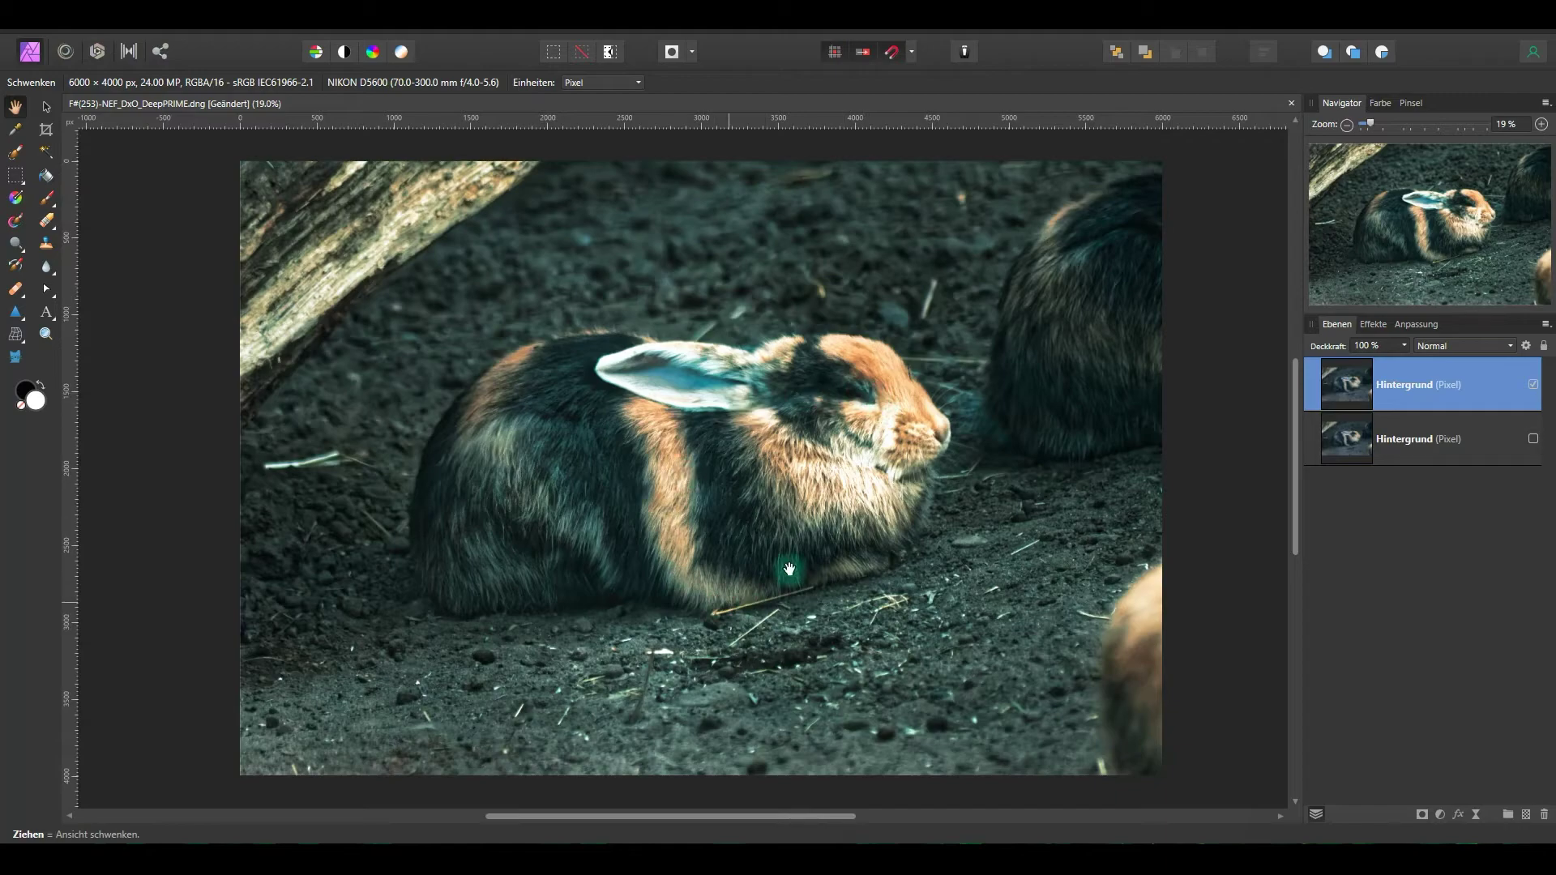
# Crop the photo unconstrained, trimming top, bottom and right edges to 4735 × 3689 px
pyautogui.click(47, 128)
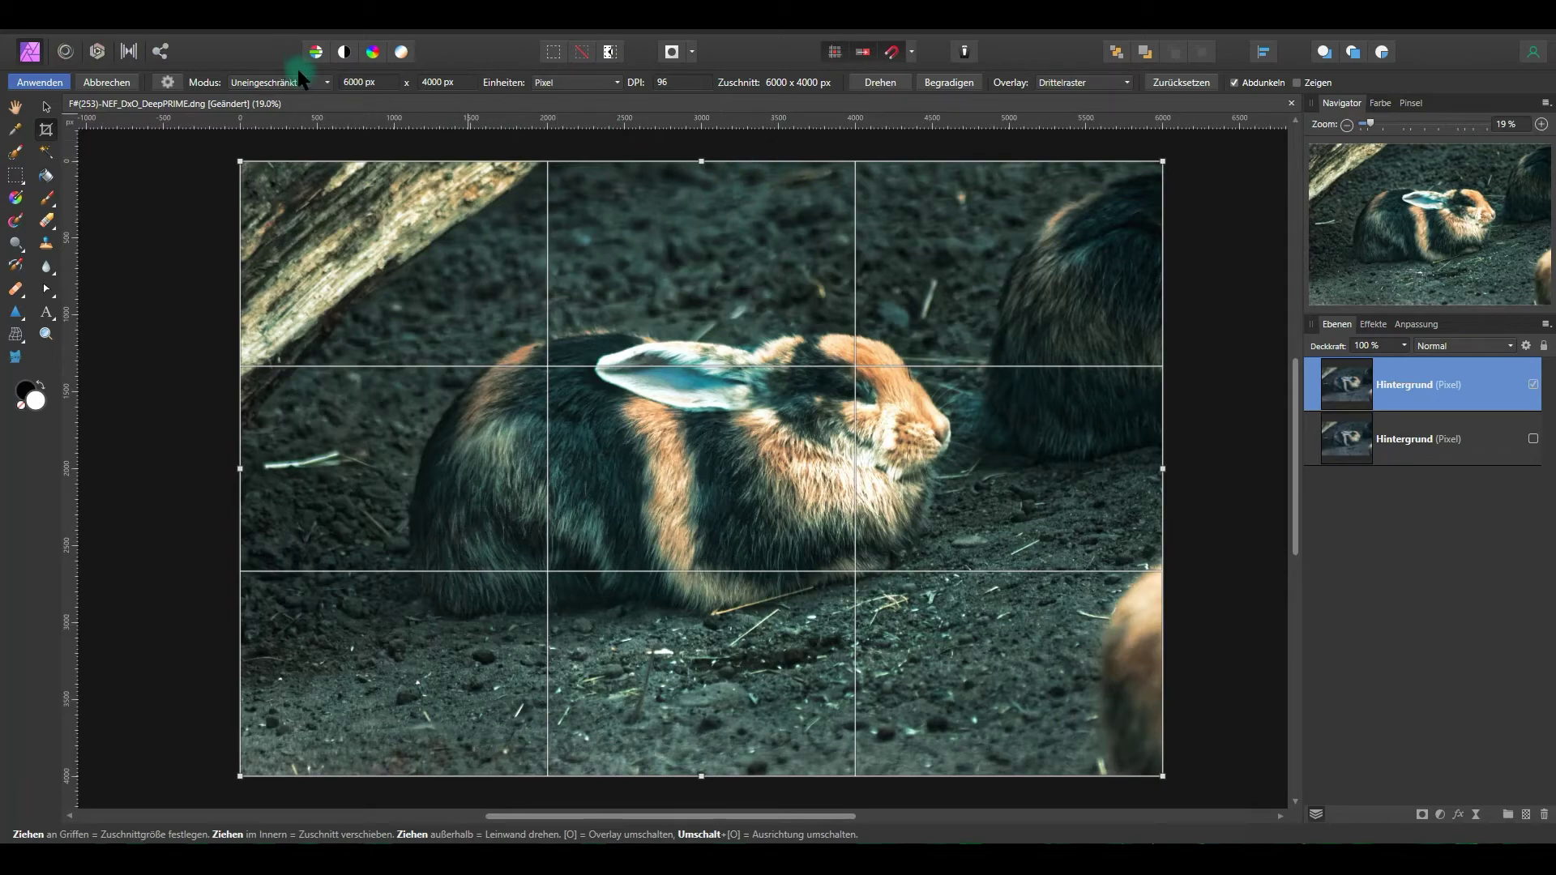
pyautogui.click(320, 82)
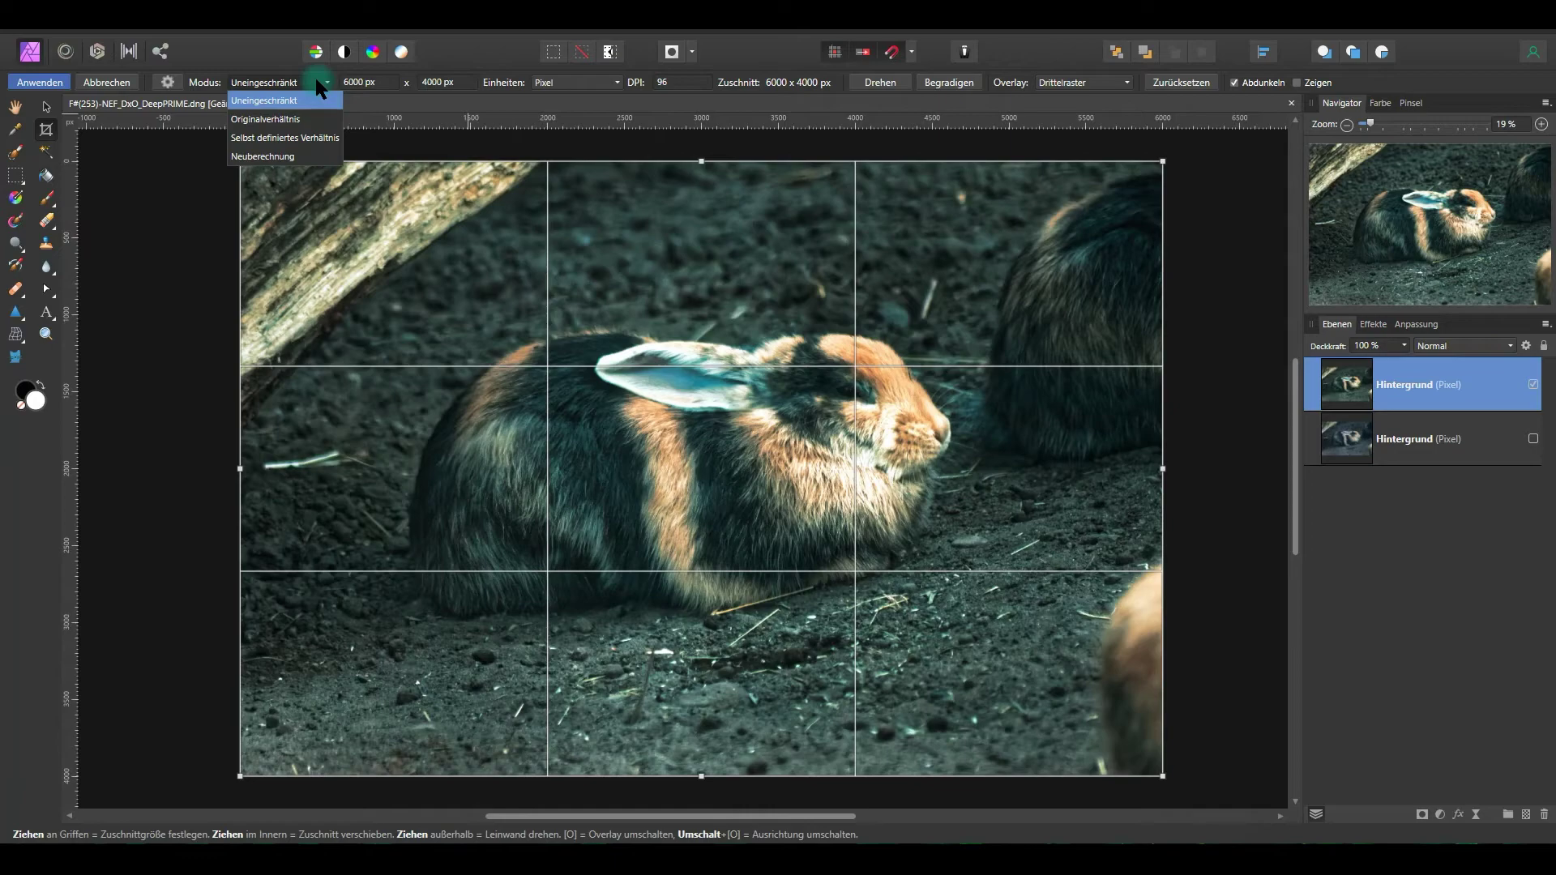
pyautogui.click(315, 80)
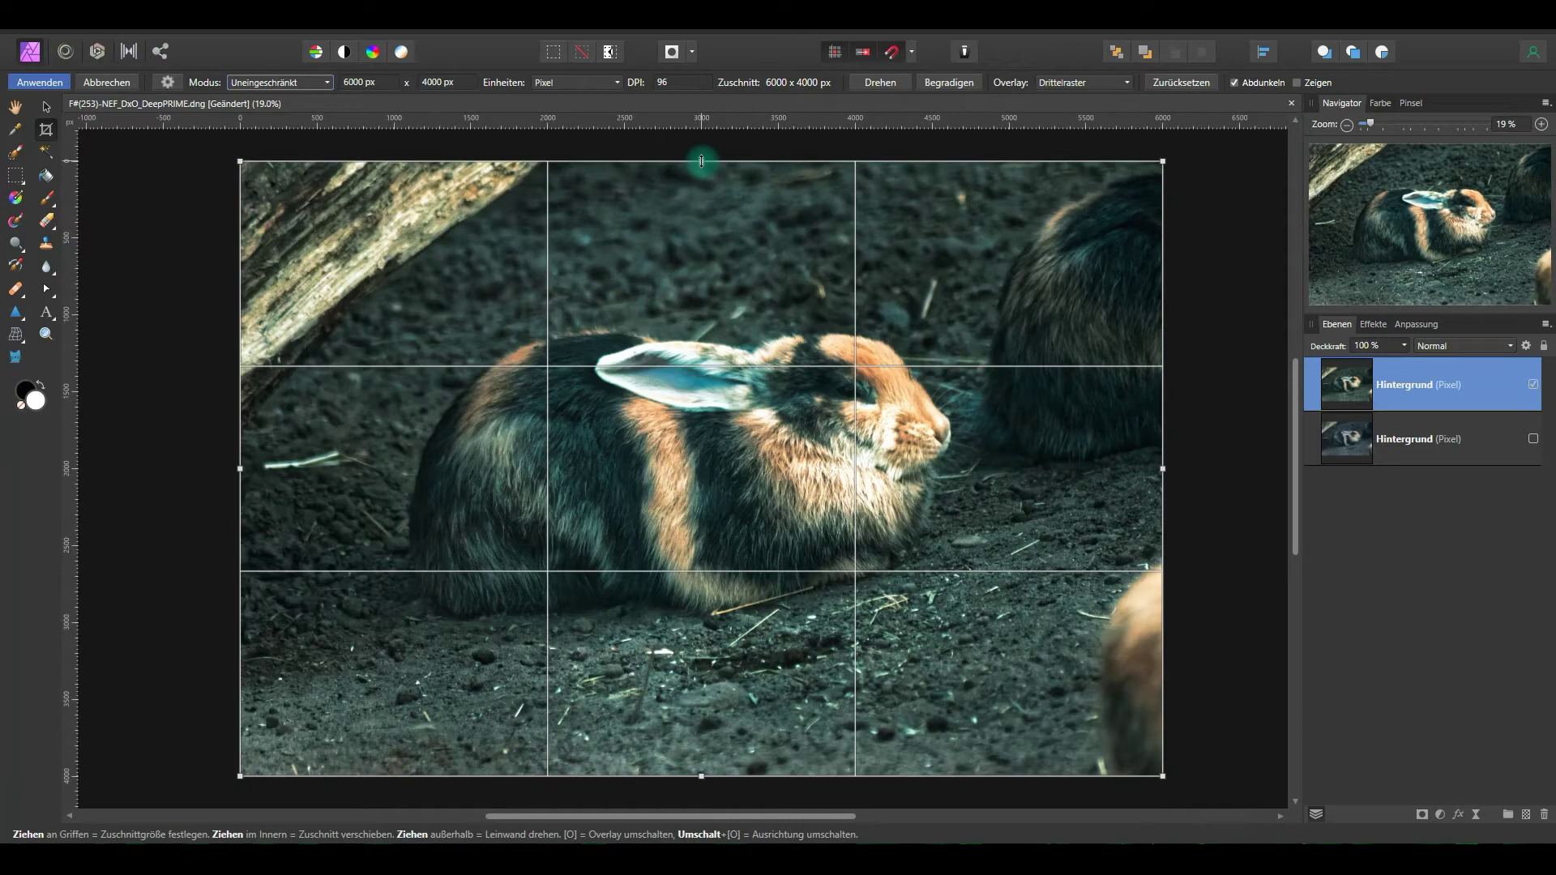
pyautogui.moveTo(702, 161); pyautogui.dragTo(701, 182)
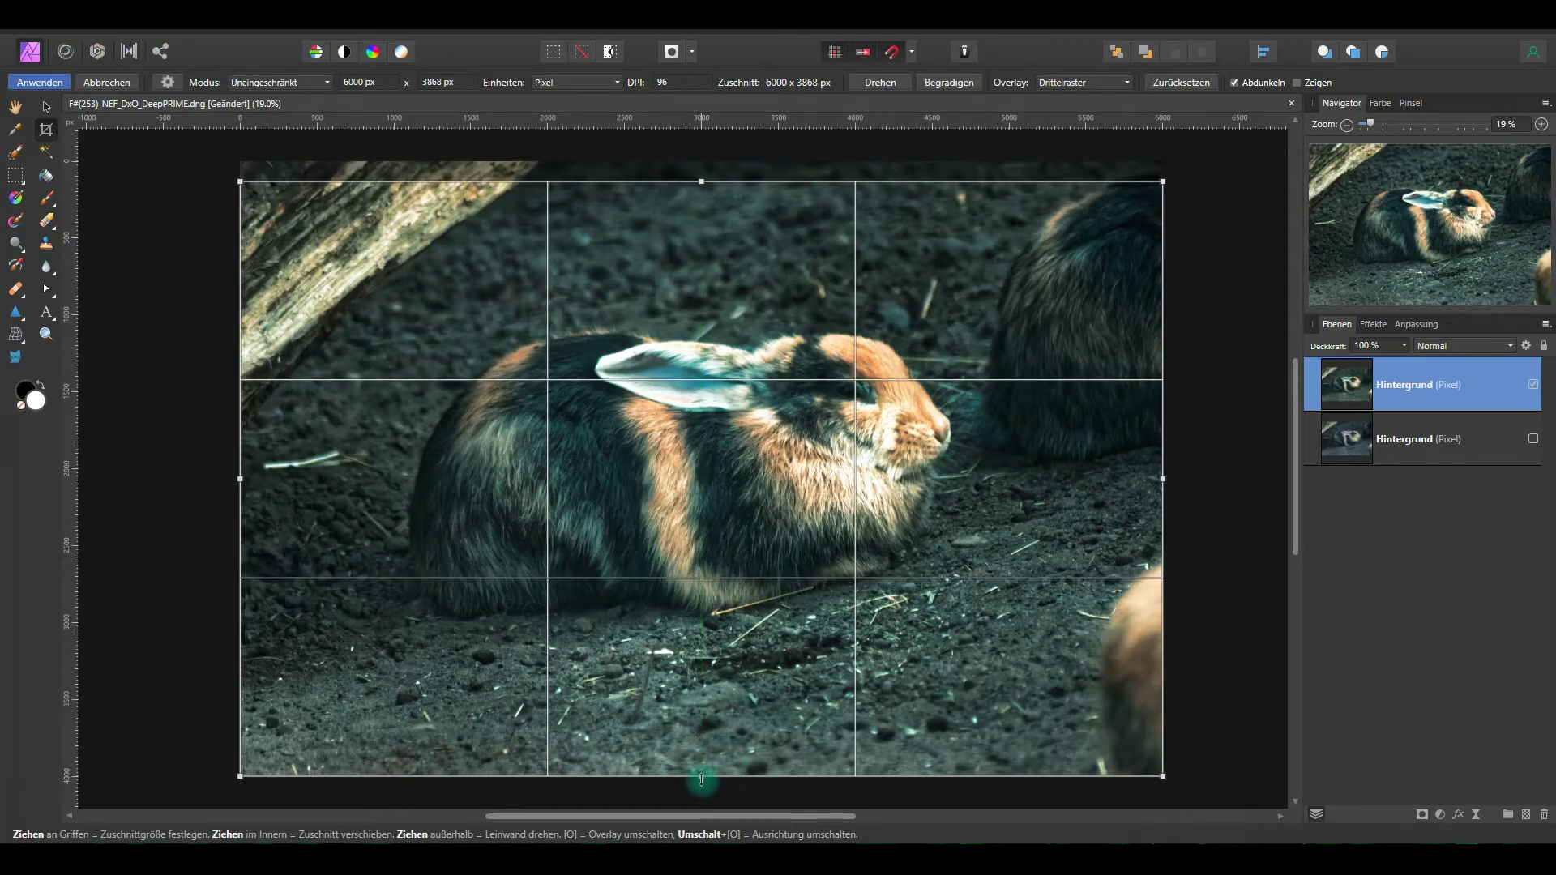
pyautogui.moveTo(702, 778); pyautogui.dragTo(701, 750)
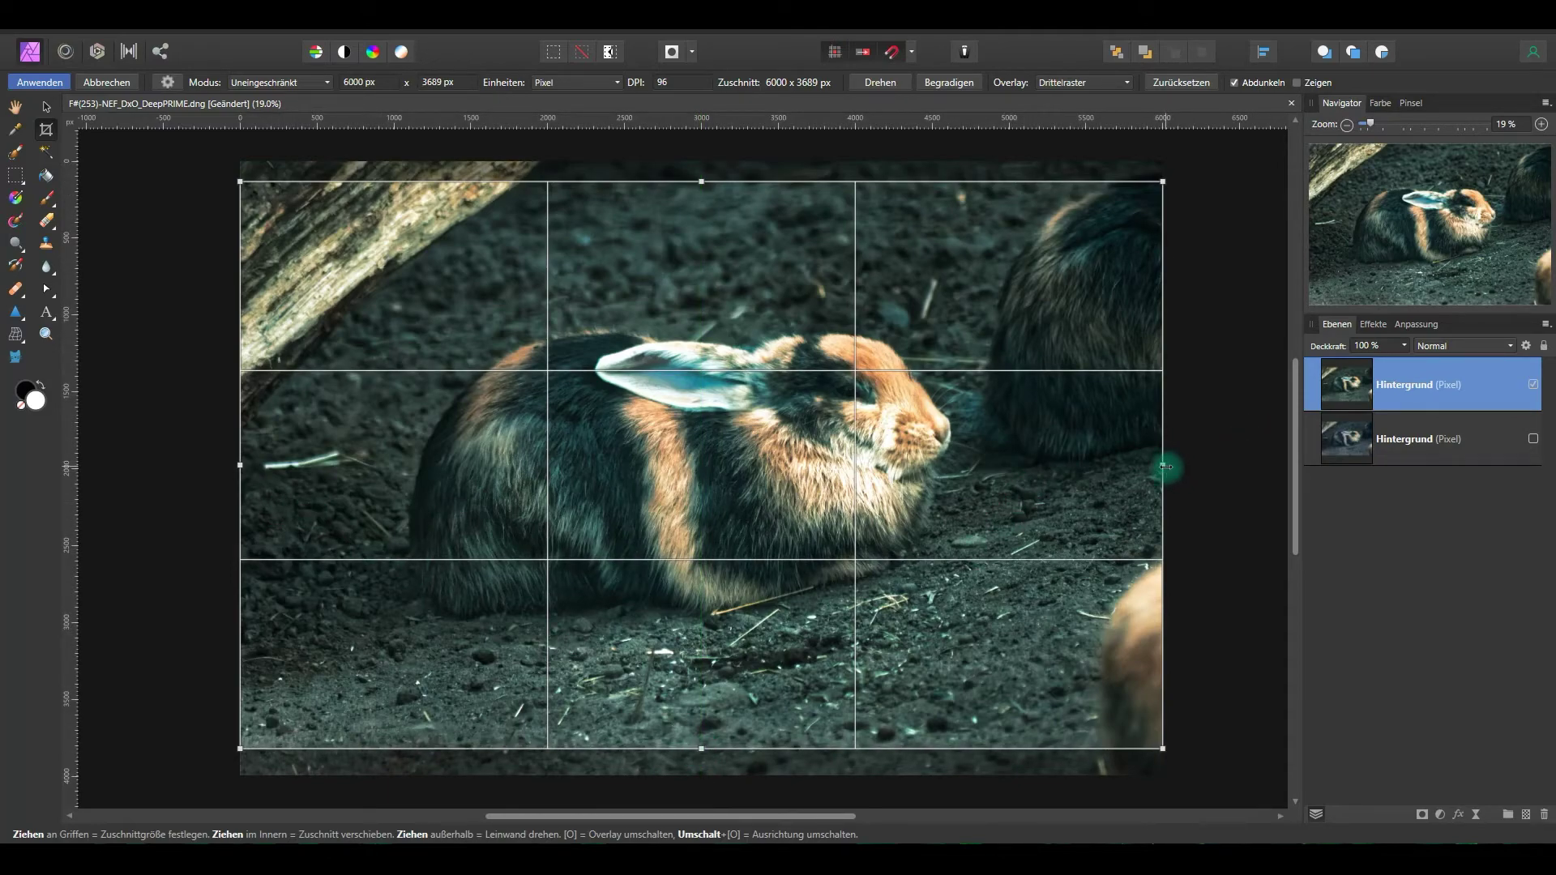
pyautogui.moveTo(1164, 467); pyautogui.dragTo(971, 471)
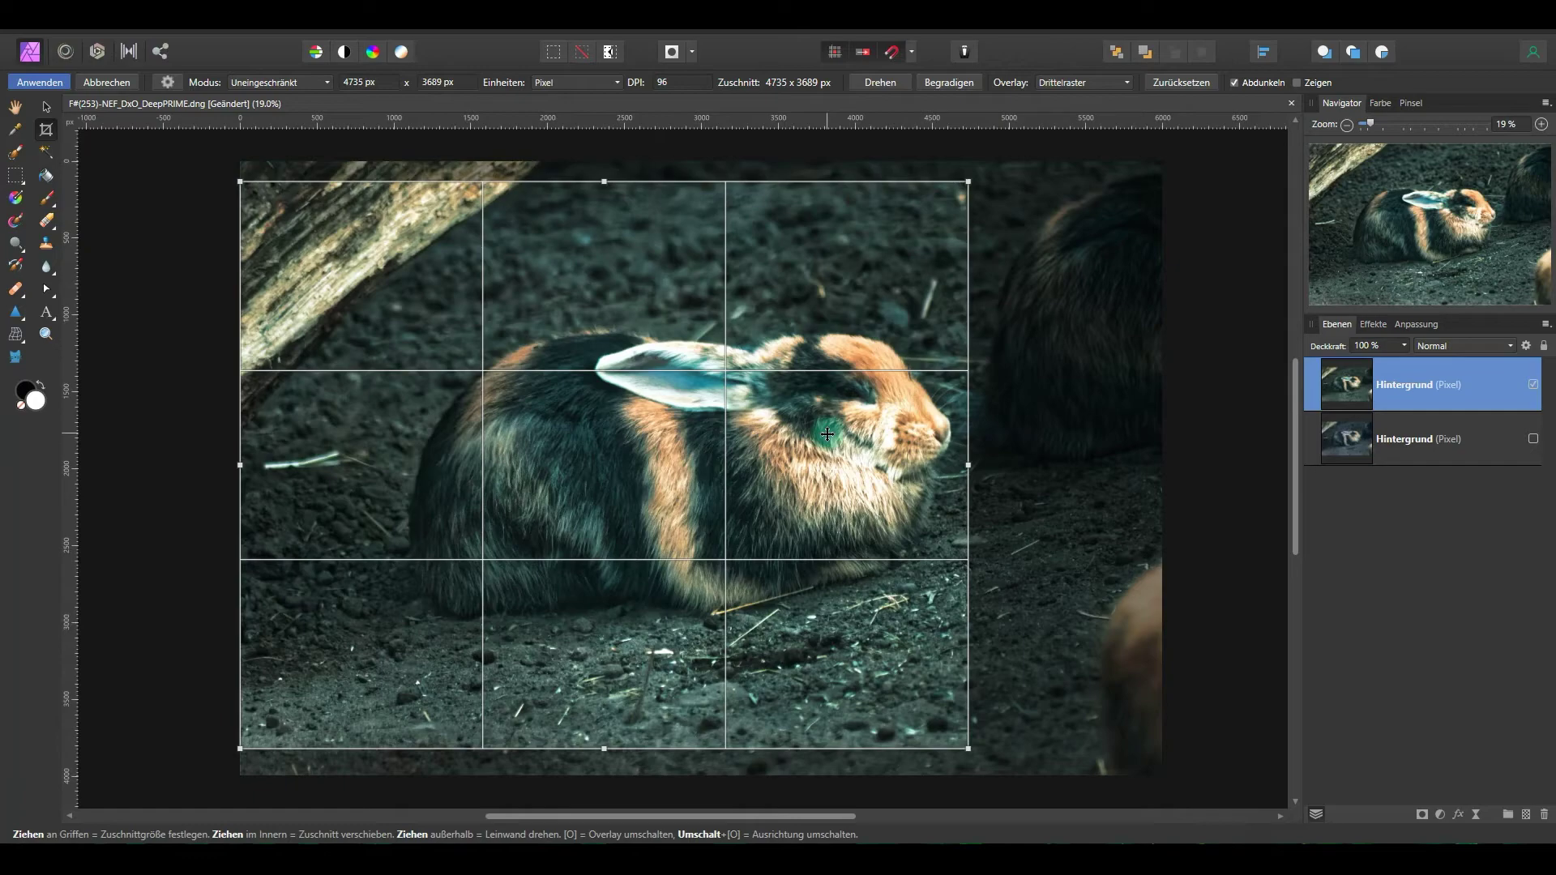
pyautogui.press('h')
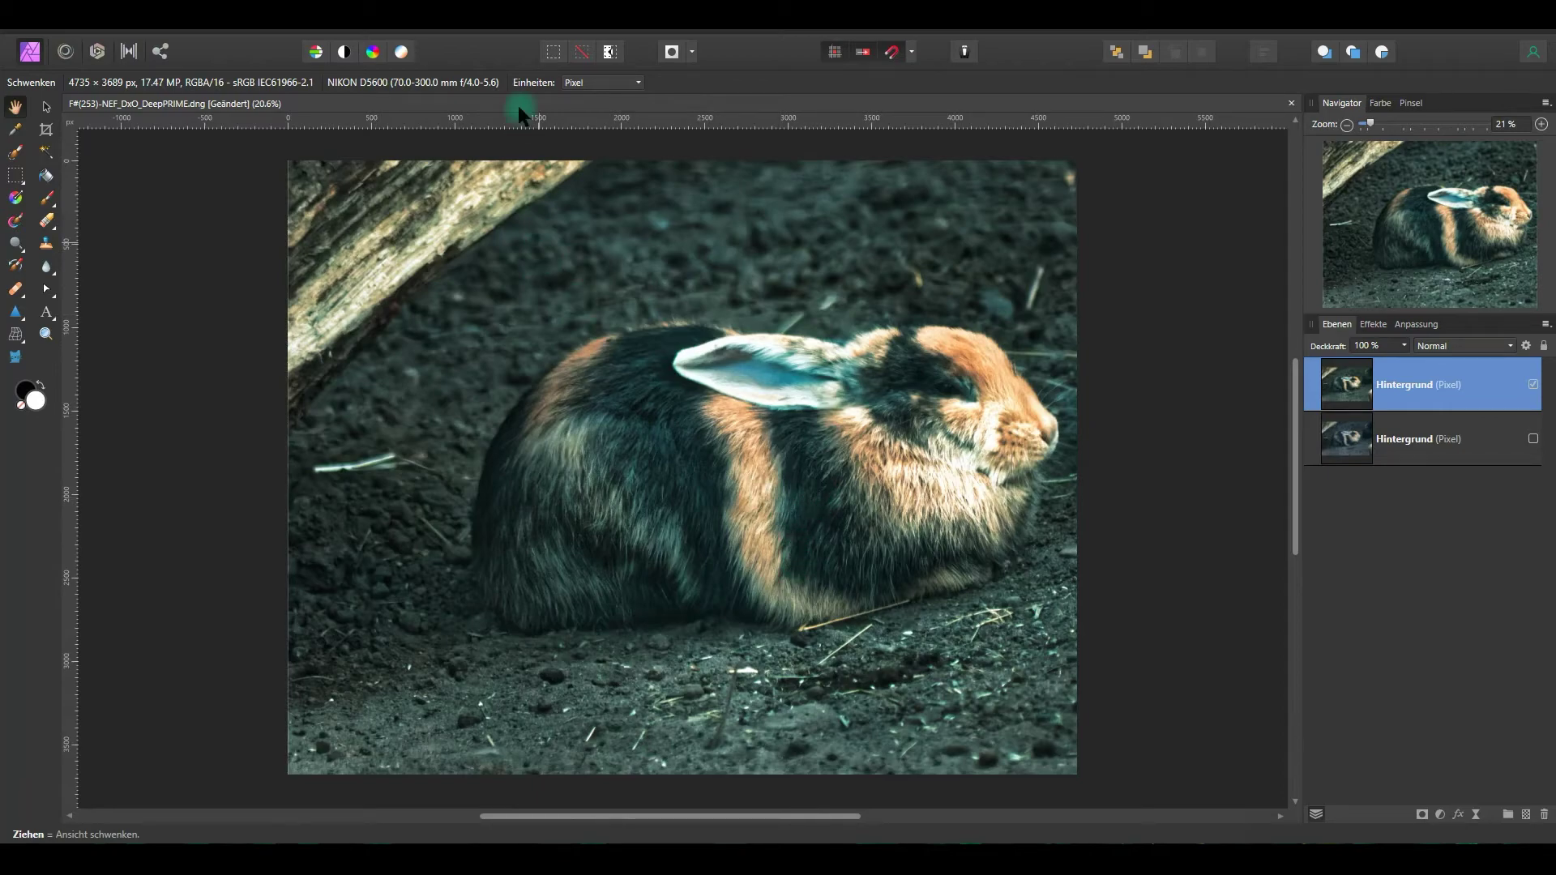
# Launch DxO FilmPack 6 from Filter > Plugins and switch to the Anpassen settings
pyautogui.click(444, 27)
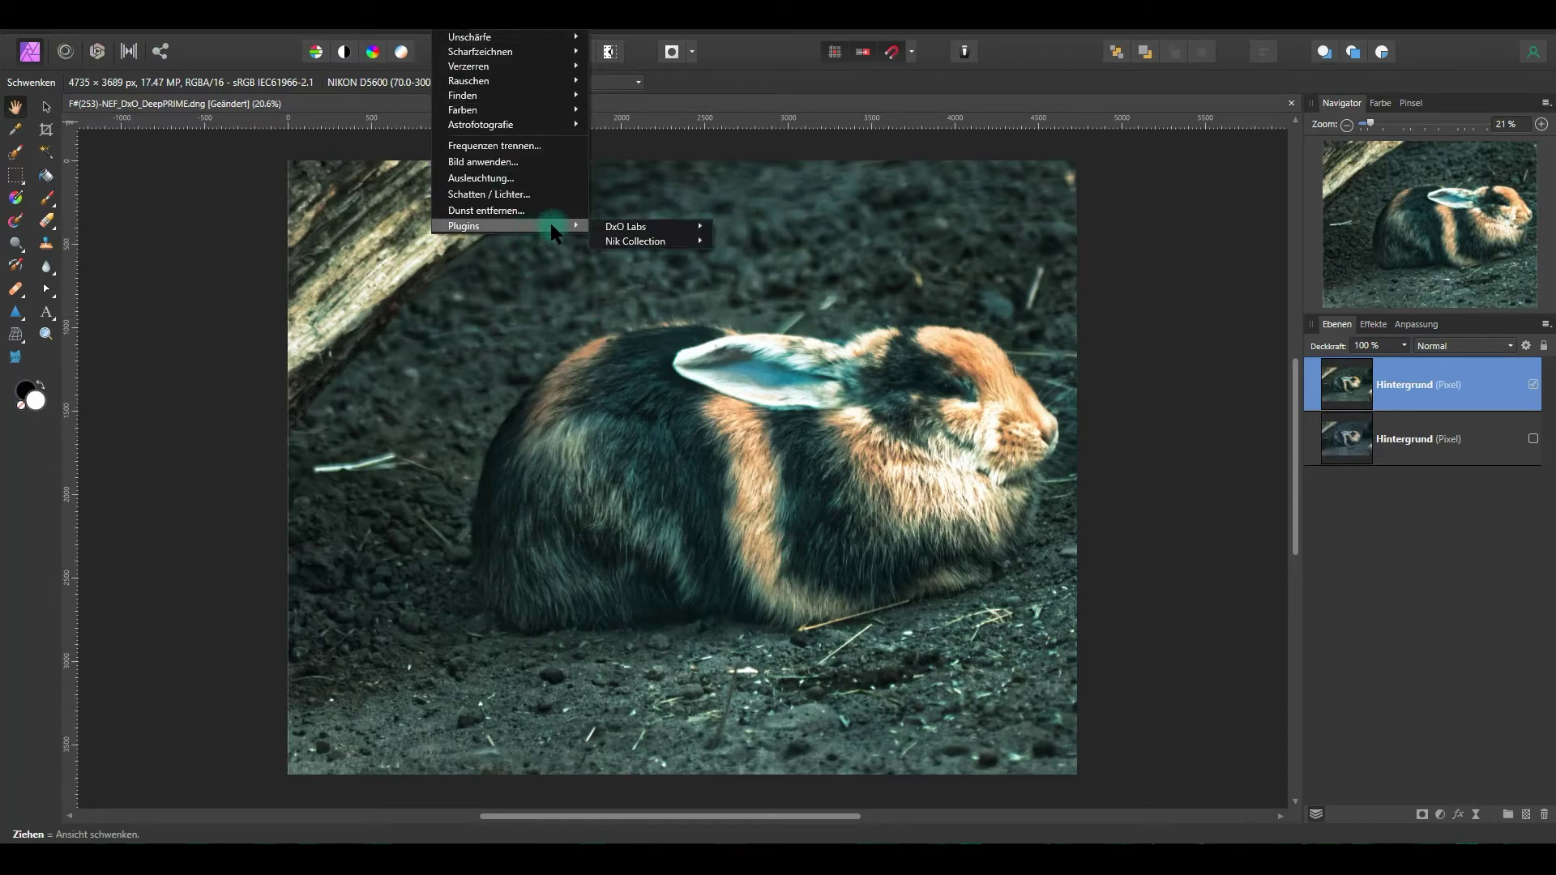
pyautogui.moveTo(625, 226)
pyautogui.click(765, 229)
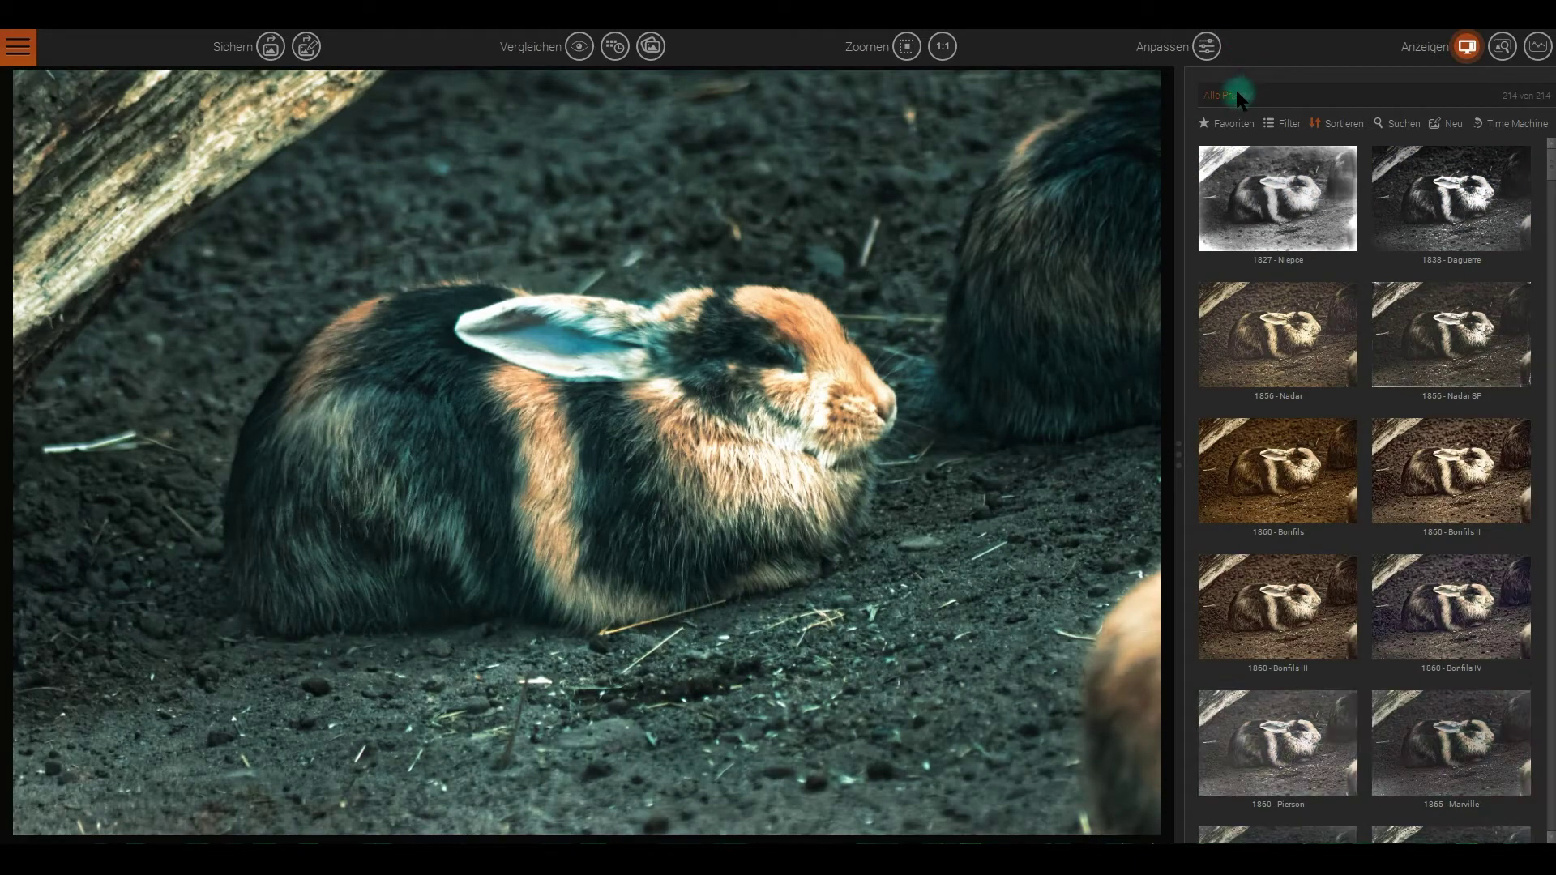
pyautogui.click(1207, 47)
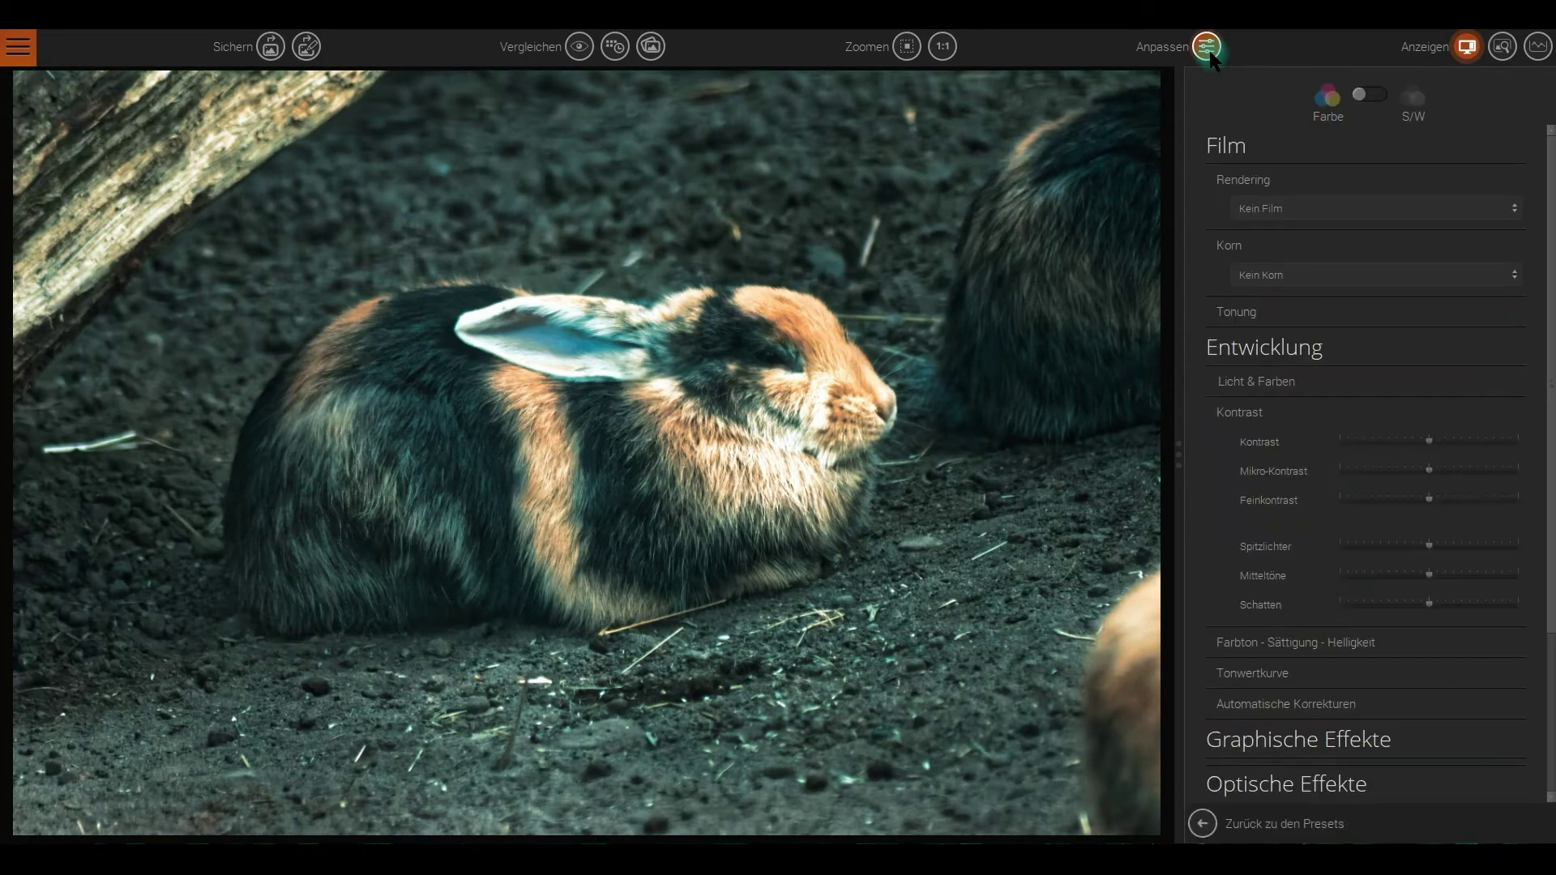
pyautogui.scroll(-2, 1336, 321)
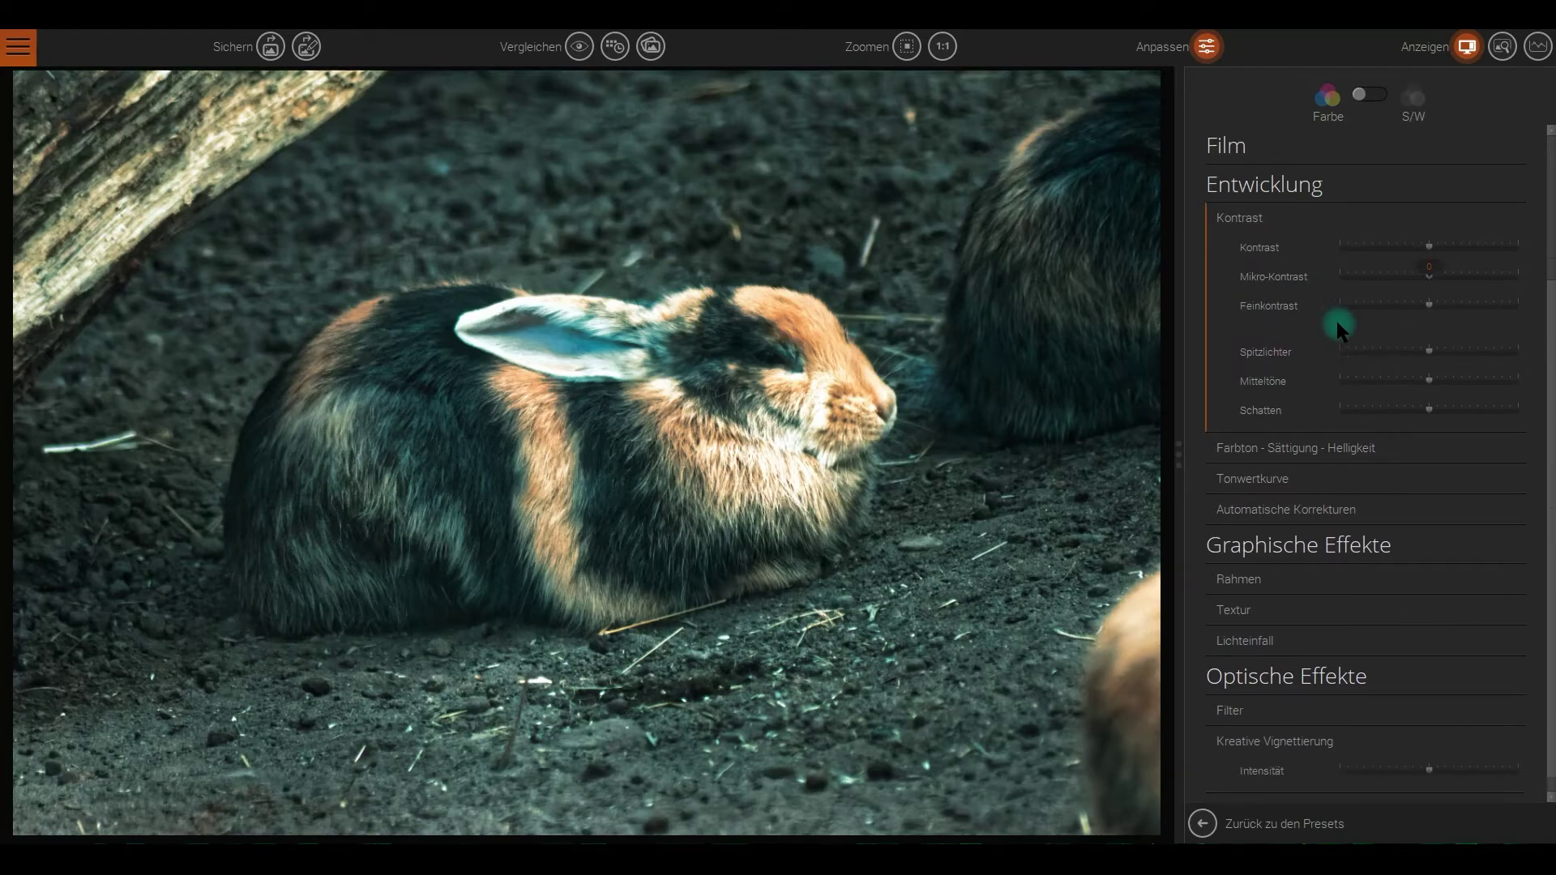
# Set the Kreative Vignettierung Intensität to about -77 to darken the edges
pyautogui.click(1284, 562)
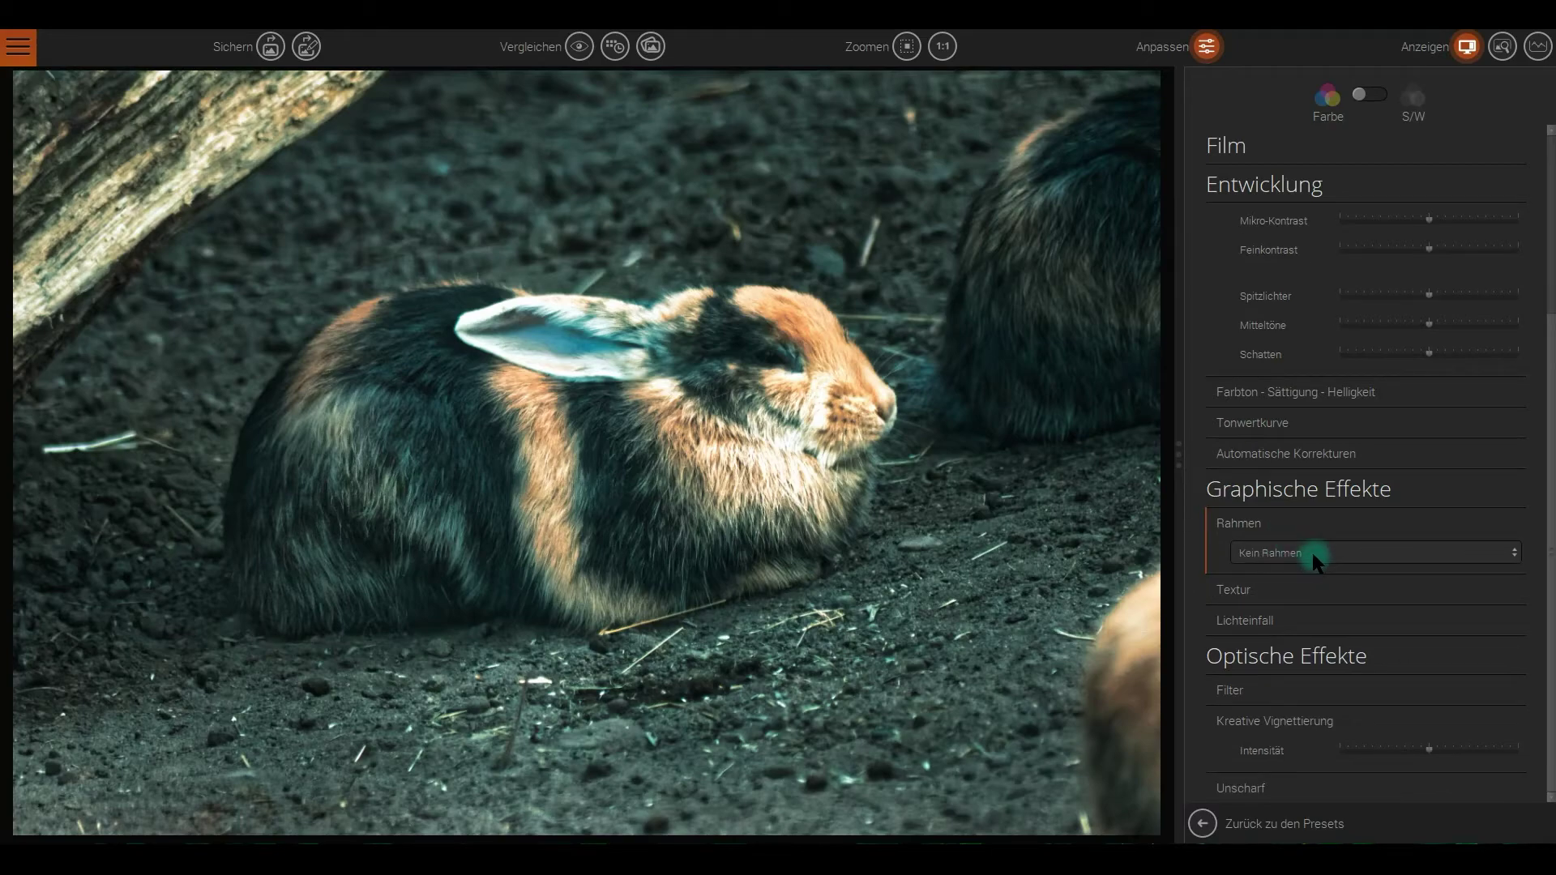
pyautogui.click(1273, 524)
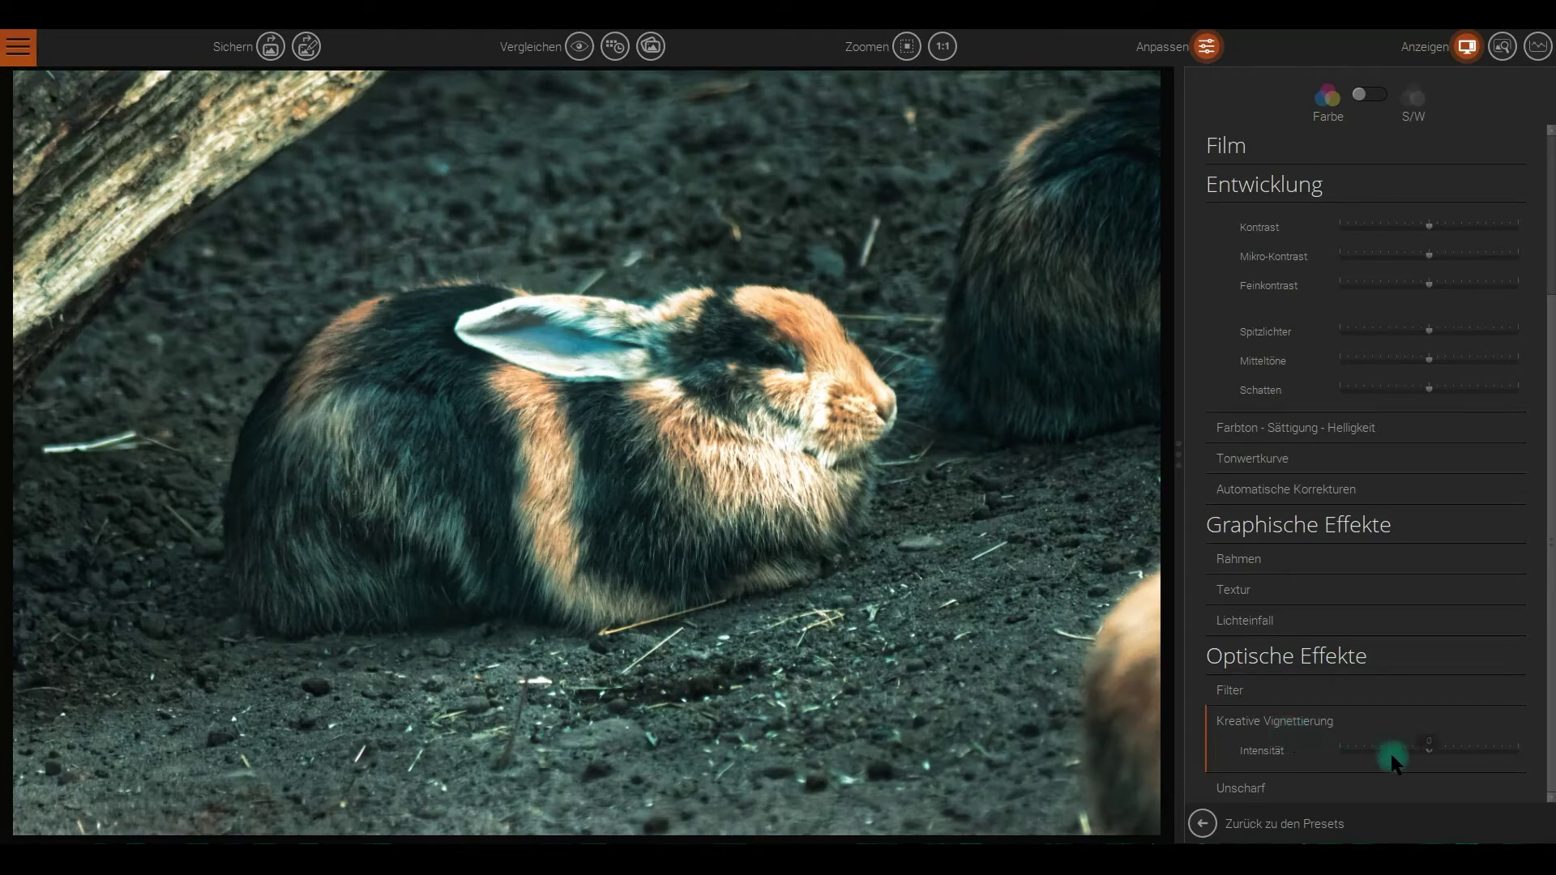
pyautogui.moveTo(1431, 746); pyautogui.dragTo(1361, 751)
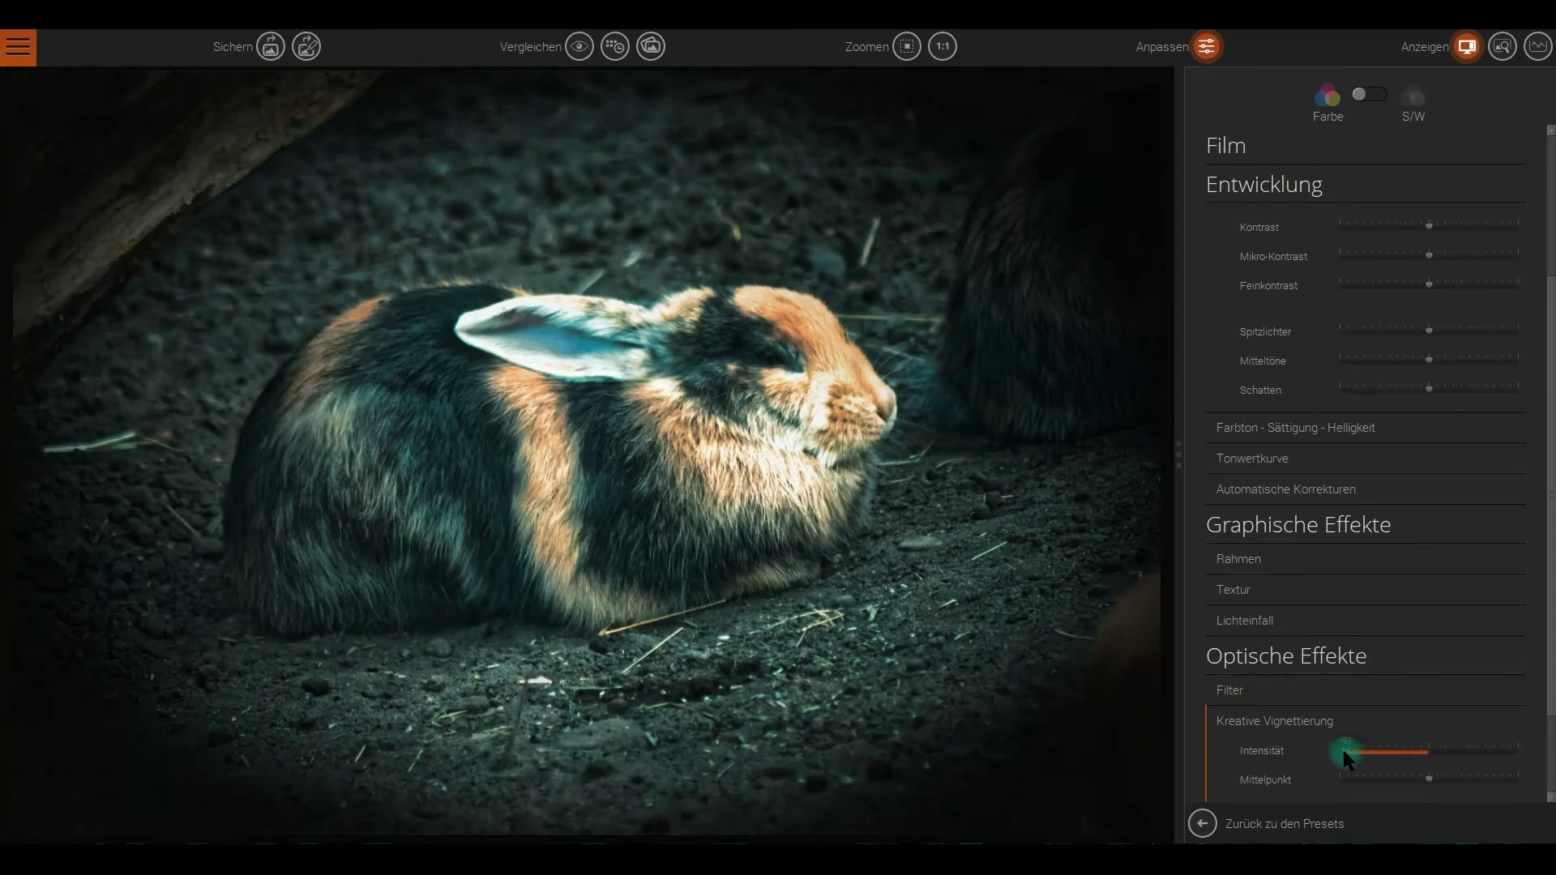
pyautogui.moveTo(1361, 752)
pyautogui.mouseDown()
pyautogui.moveTo(1341, 741)
pyautogui.moveTo(1358, 736)
pyautogui.mouseUp()
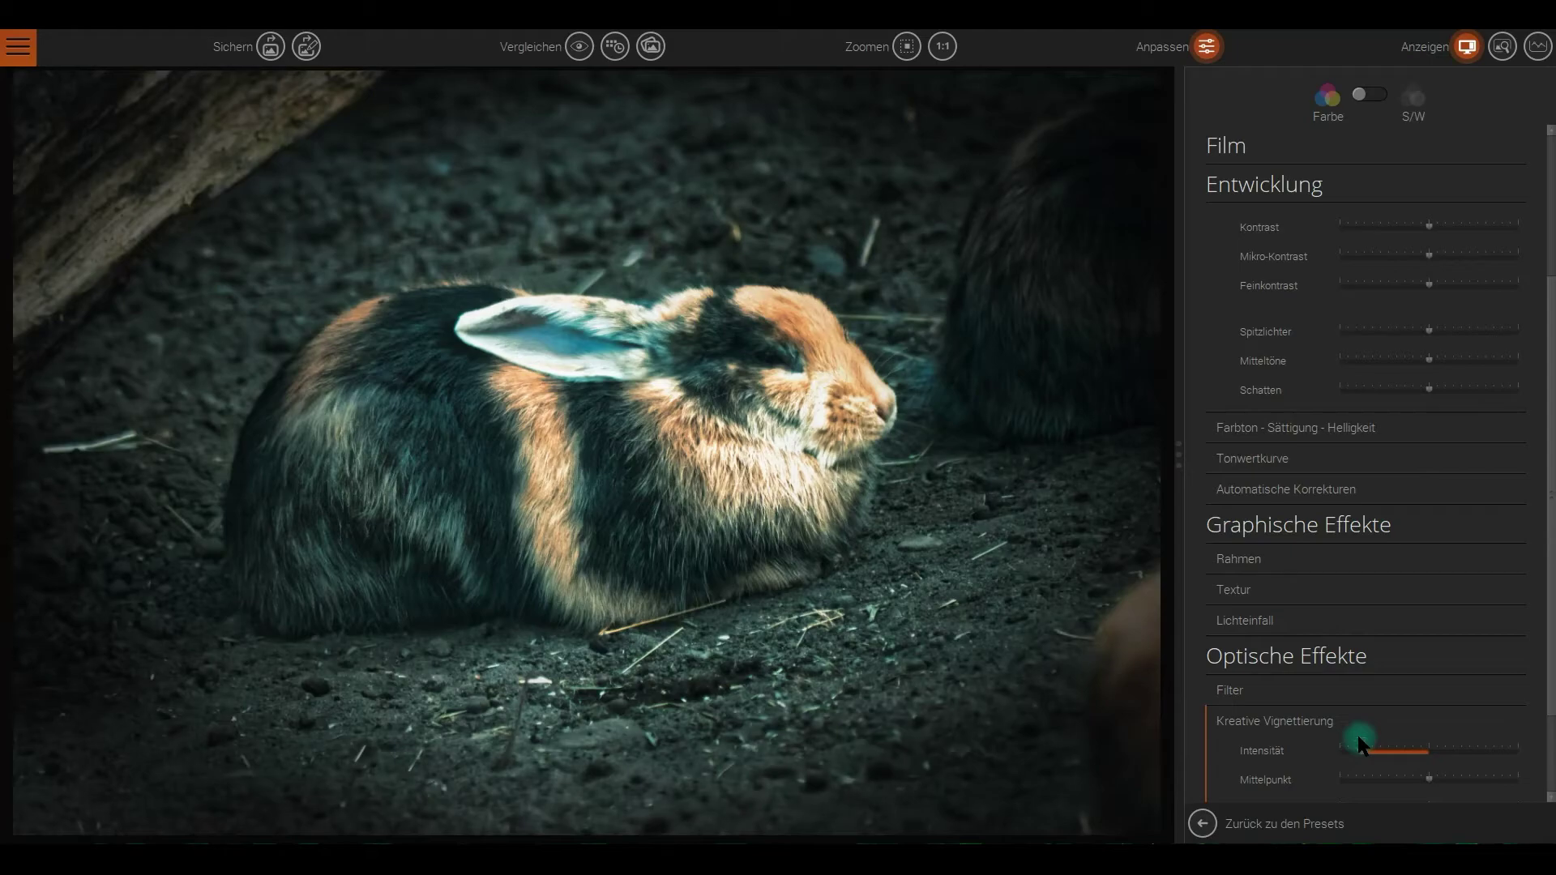
pyautogui.scroll(-1, 870, 335)
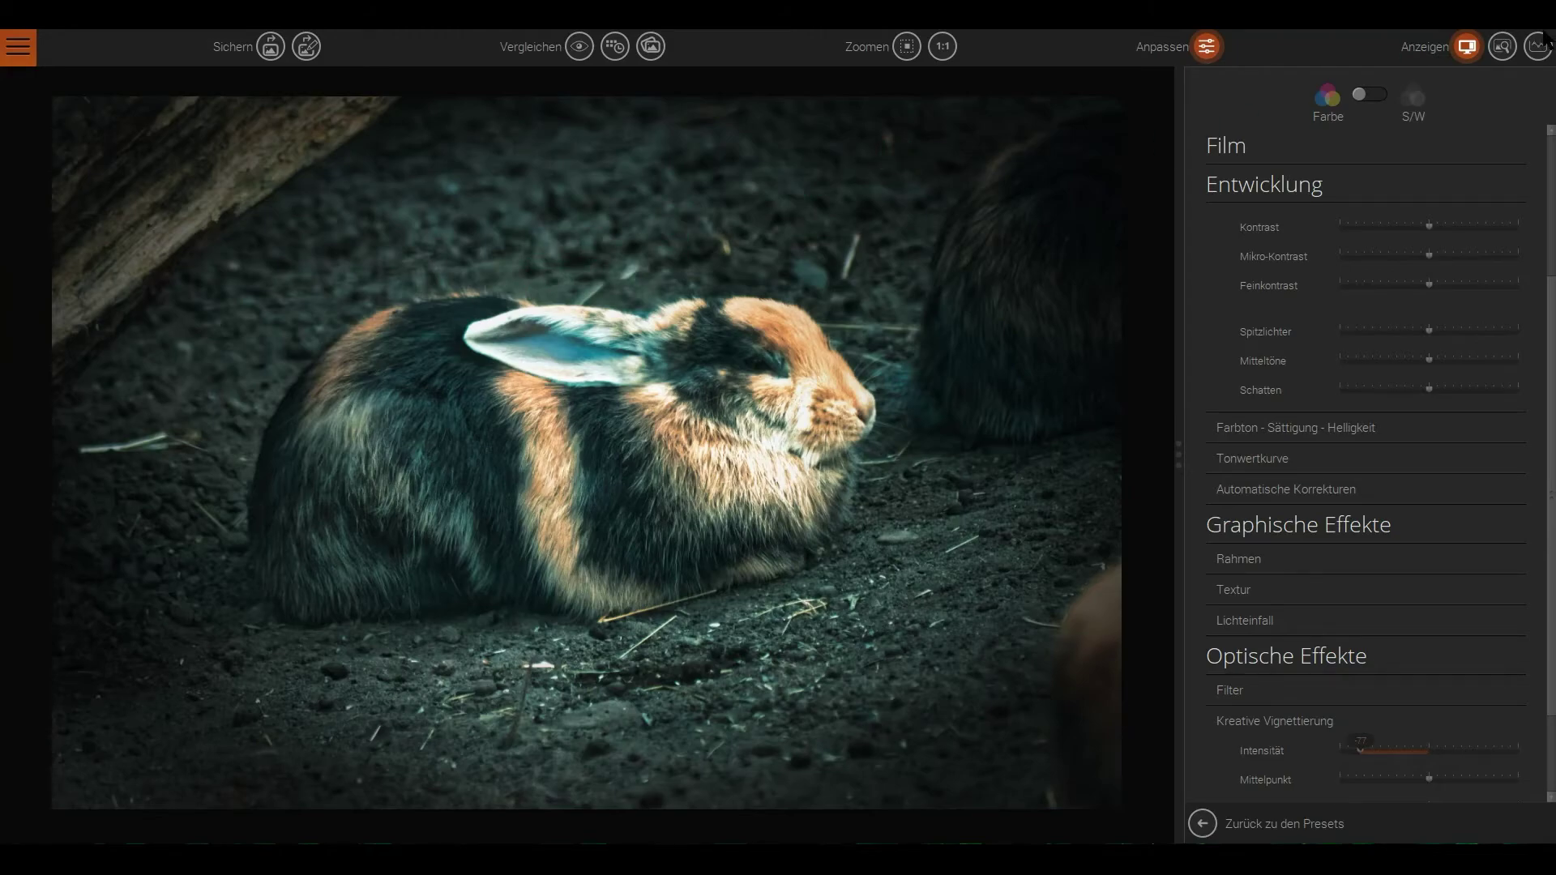
# Return the vignetted photo as a layer, compare it with the original, and show the top Hintergrund layer
pyautogui.click(851, 464)
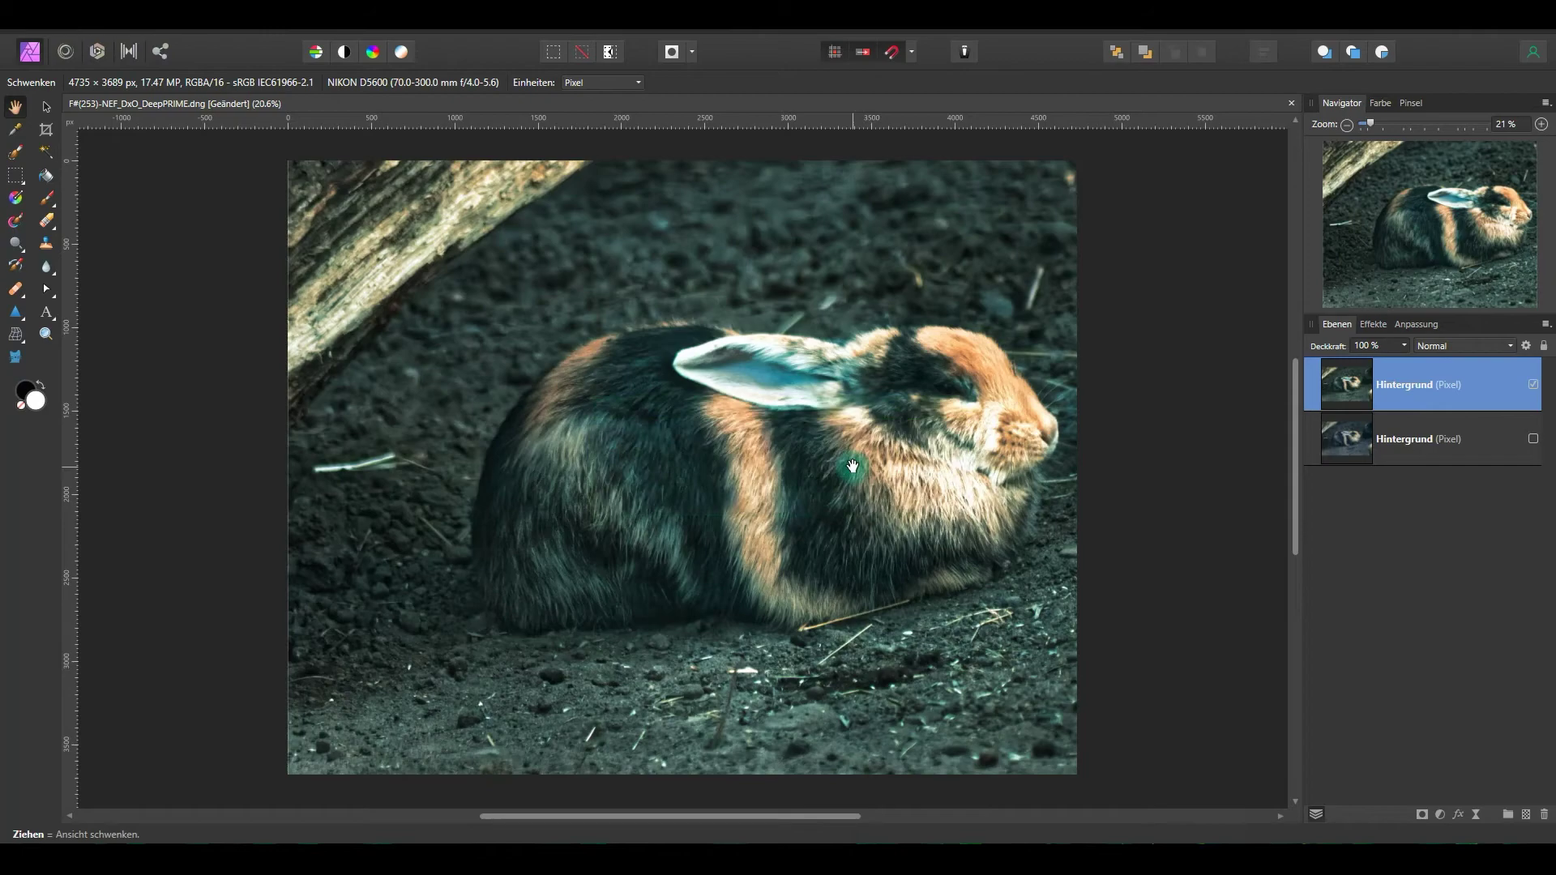
pyautogui.click(1422, 429)
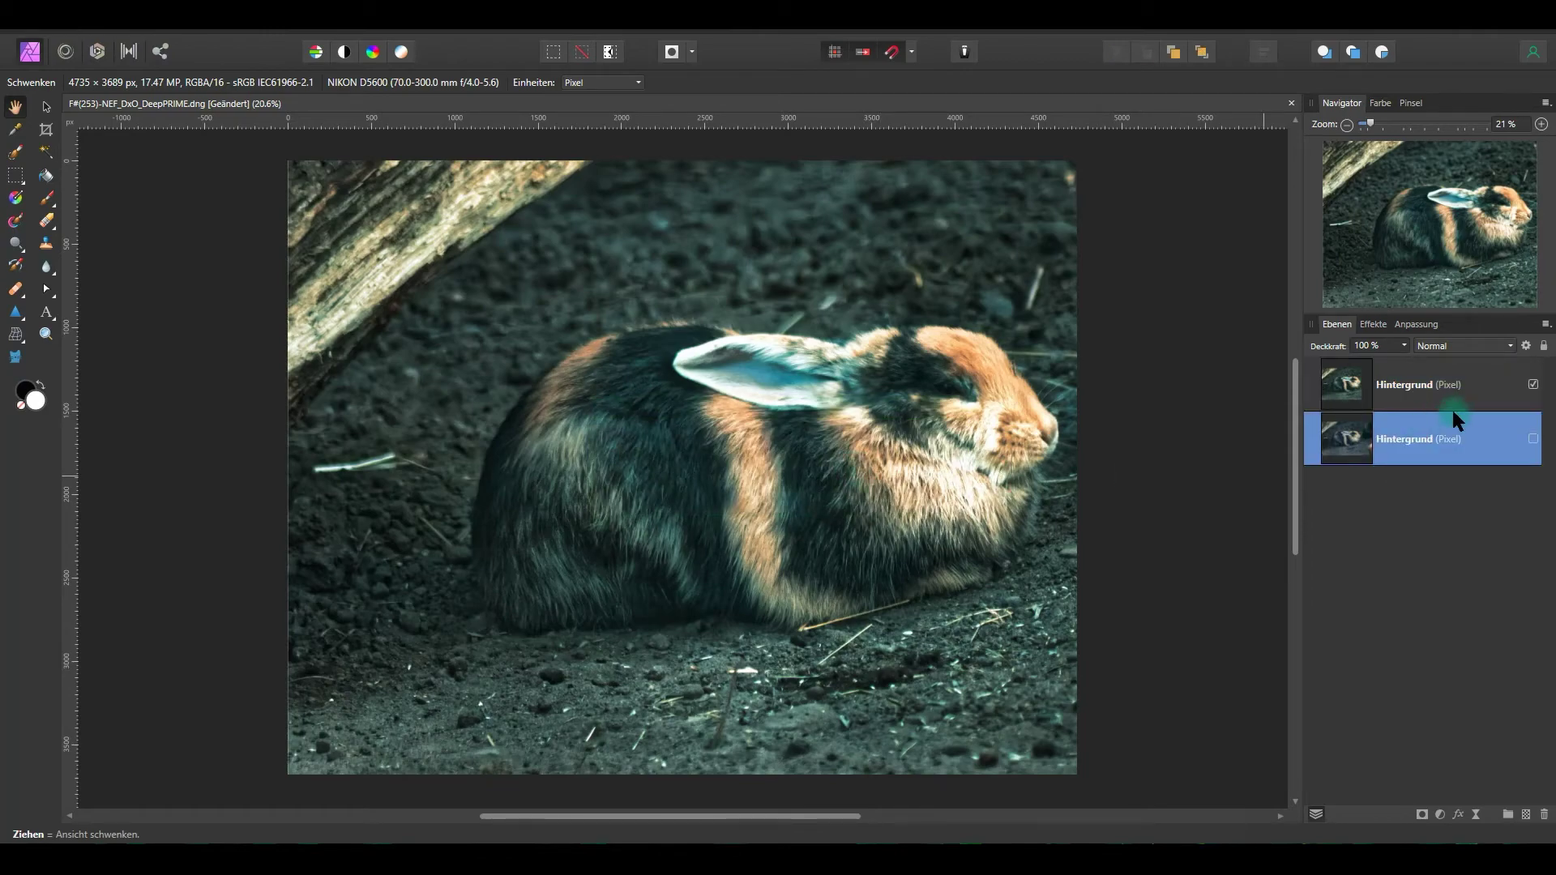
pyautogui.click(1531, 383)
pyautogui.click(1531, 439)
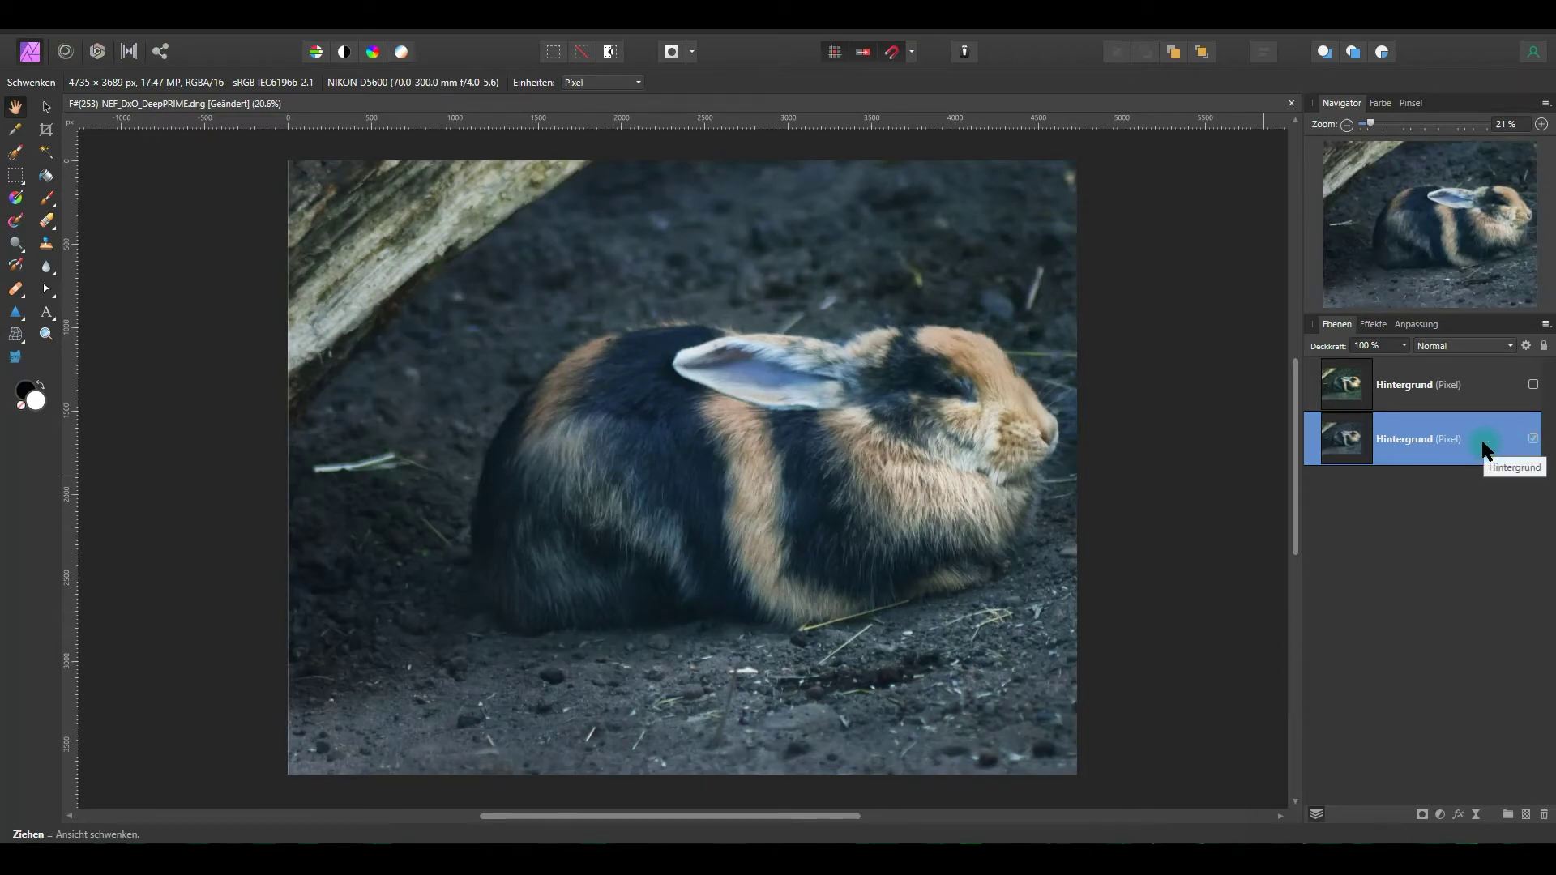
pyautogui.click(1503, 383)
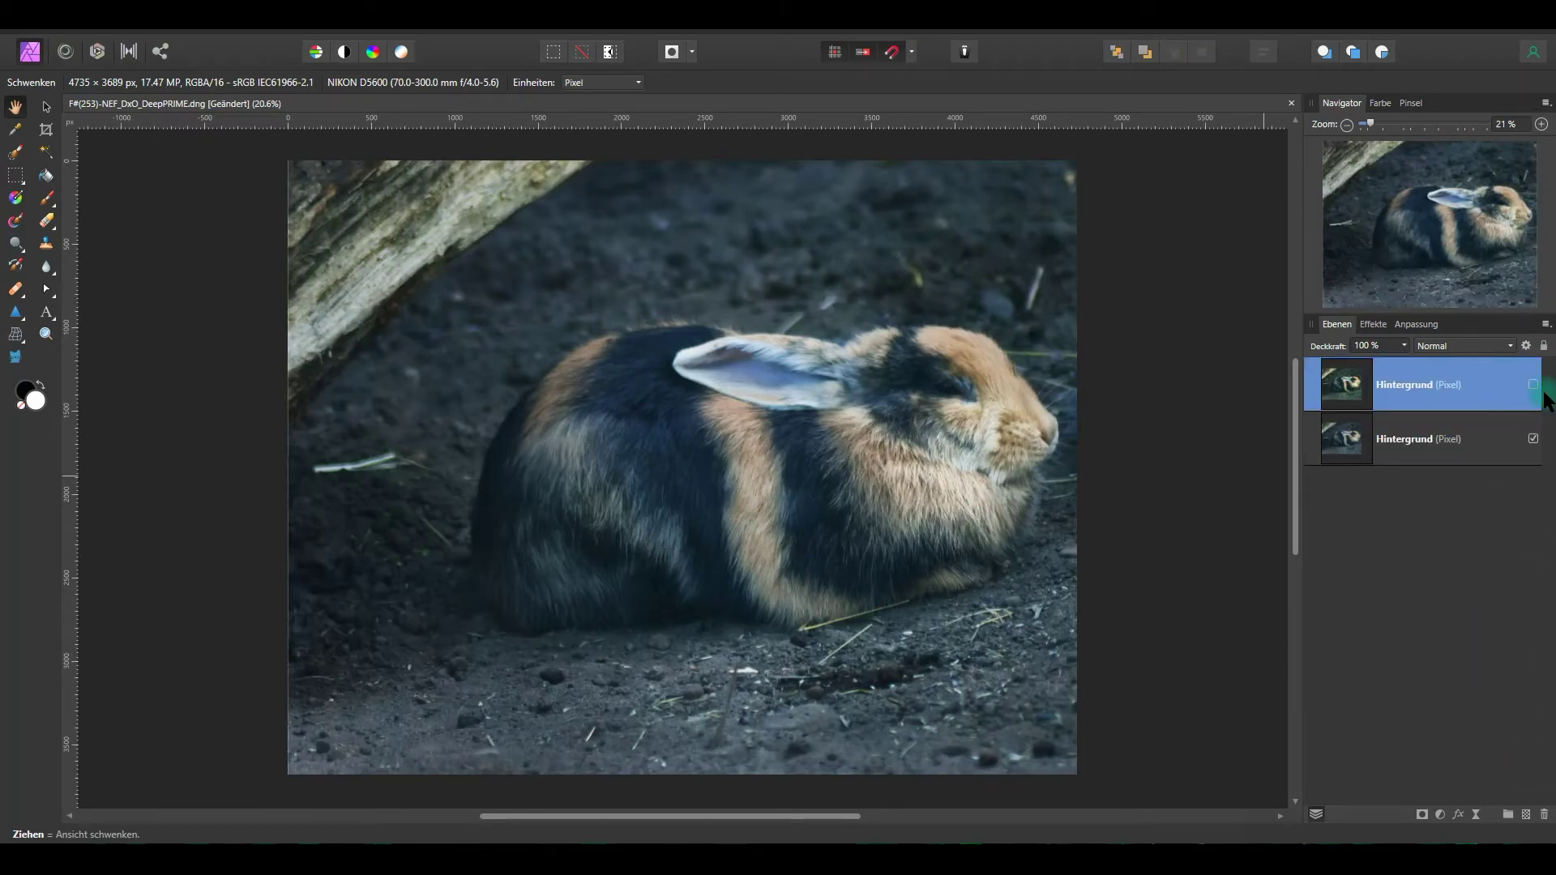
pyautogui.click(1533, 385)
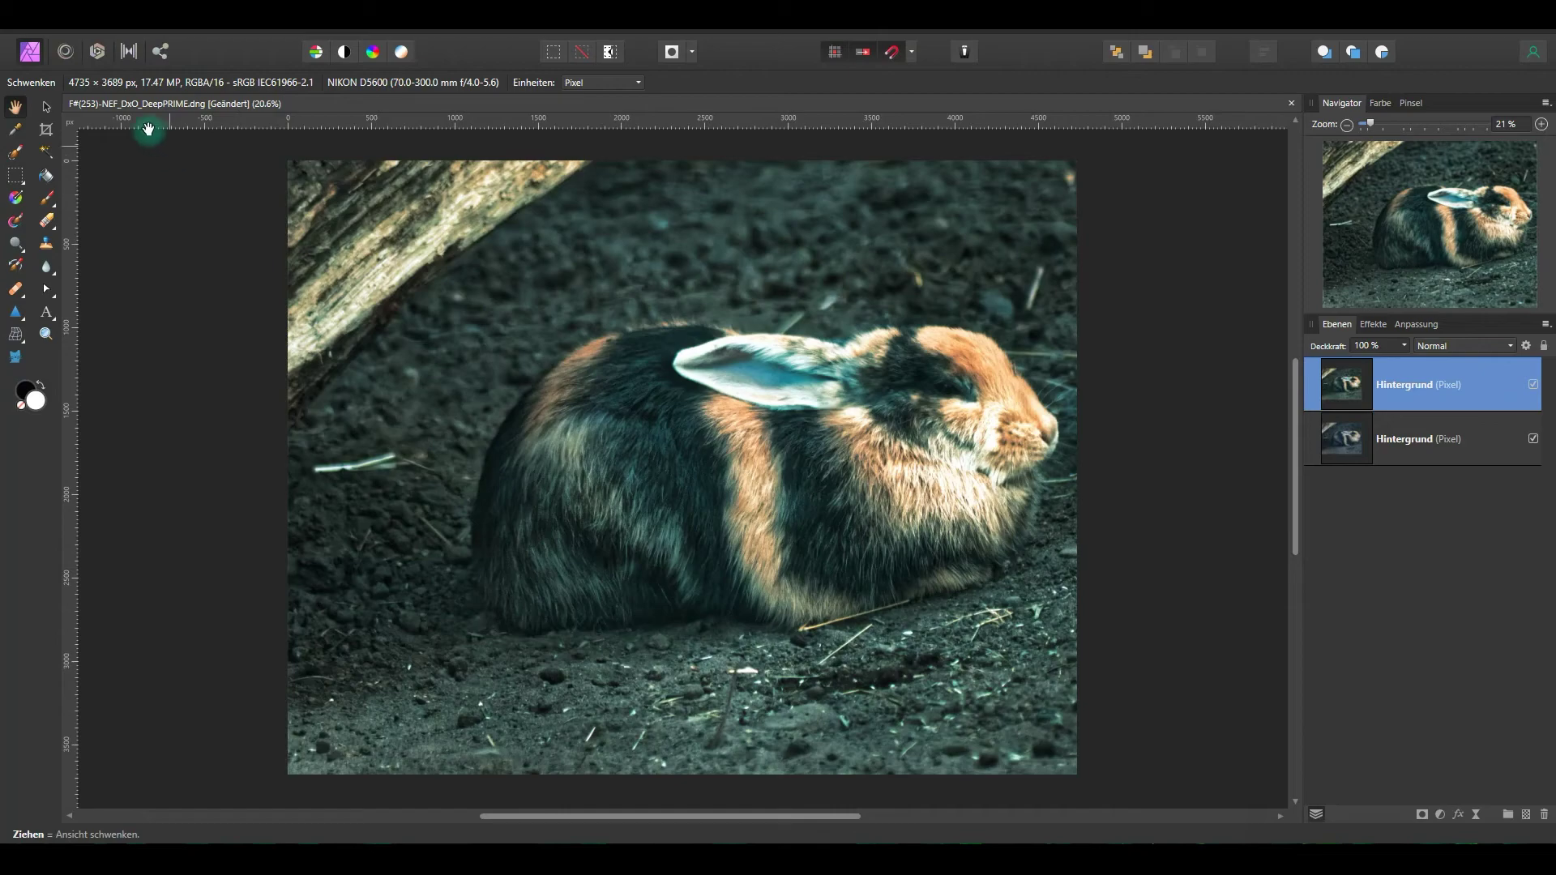
# Rasterise and trim the top Hintergrund layer to the cropped photo, then bring up Filter plugins
pyautogui.click(15, 175)
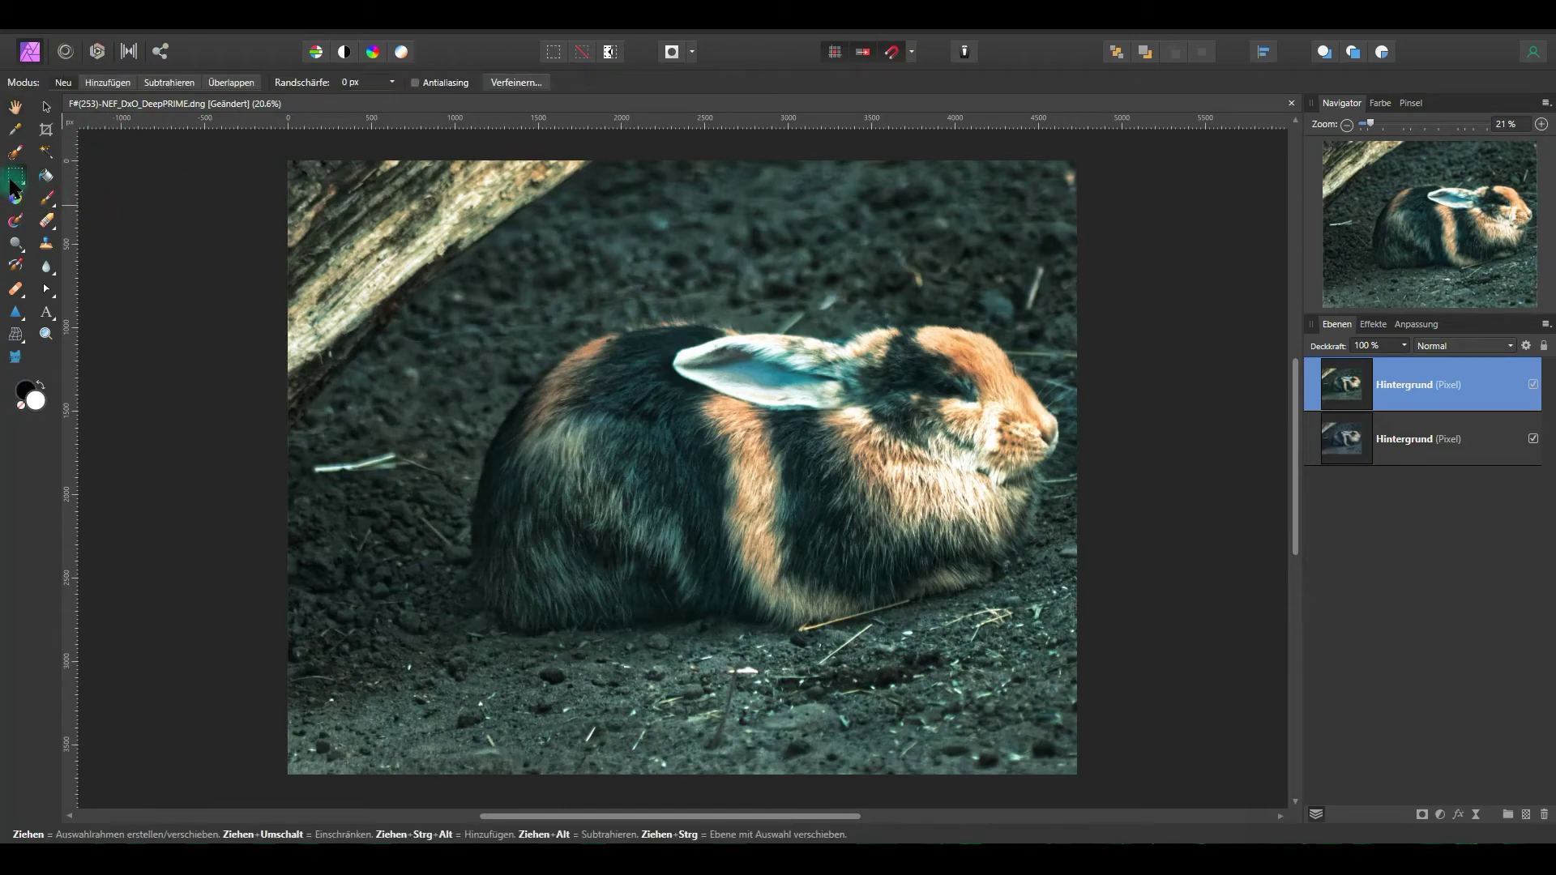
pyautogui.moveTo(285, 159)
pyautogui.mouseDown()
pyautogui.moveTo(822, 604)
pyautogui.moveTo(1082, 776)
pyautogui.mouseUp()
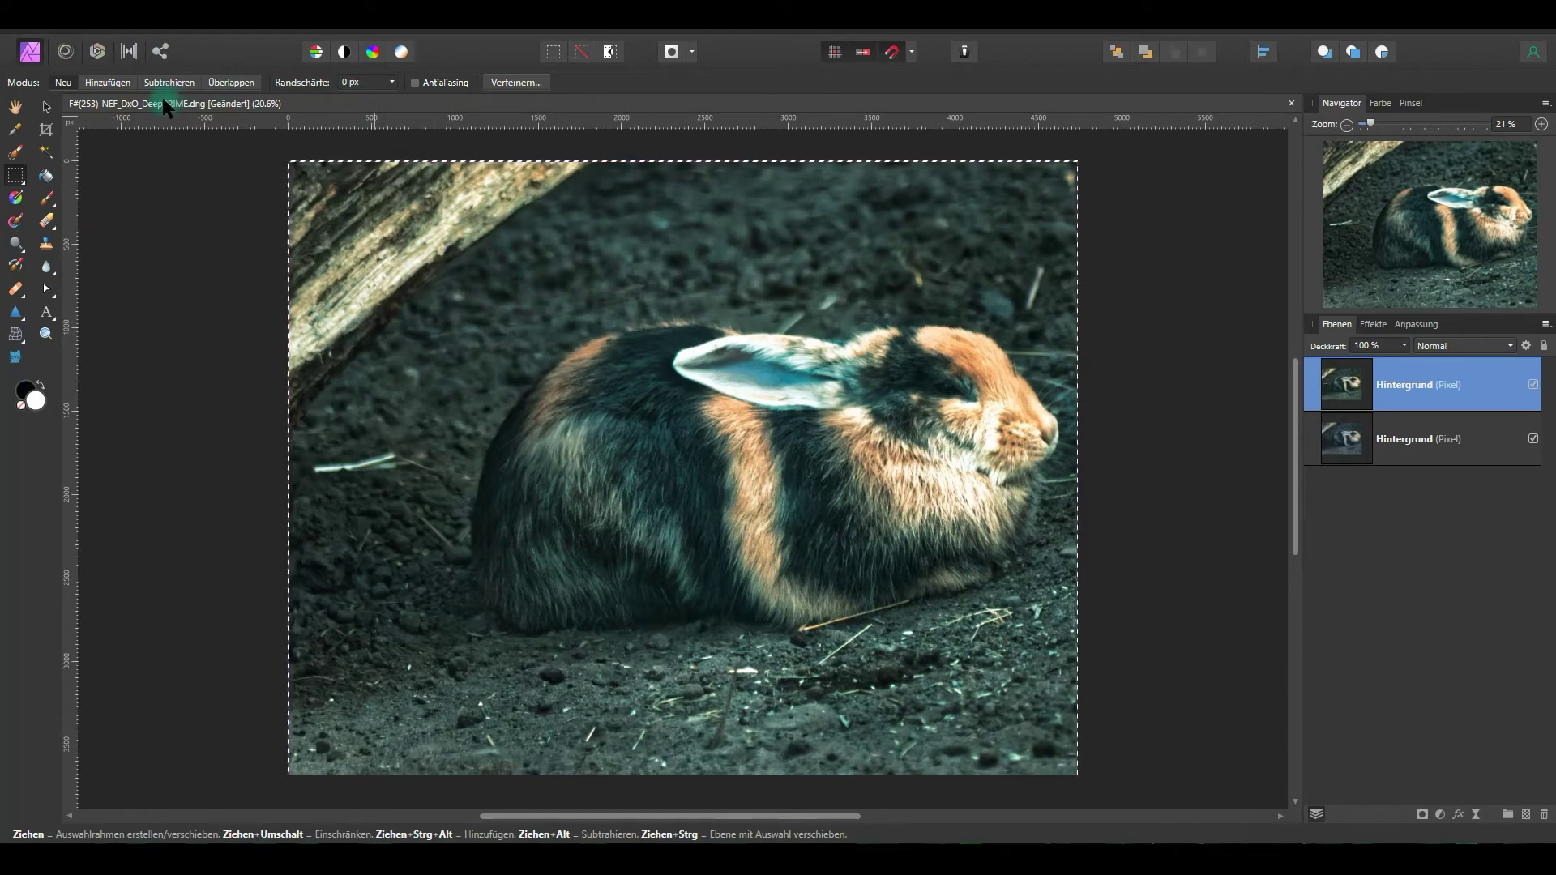
pyautogui.click(46, 106)
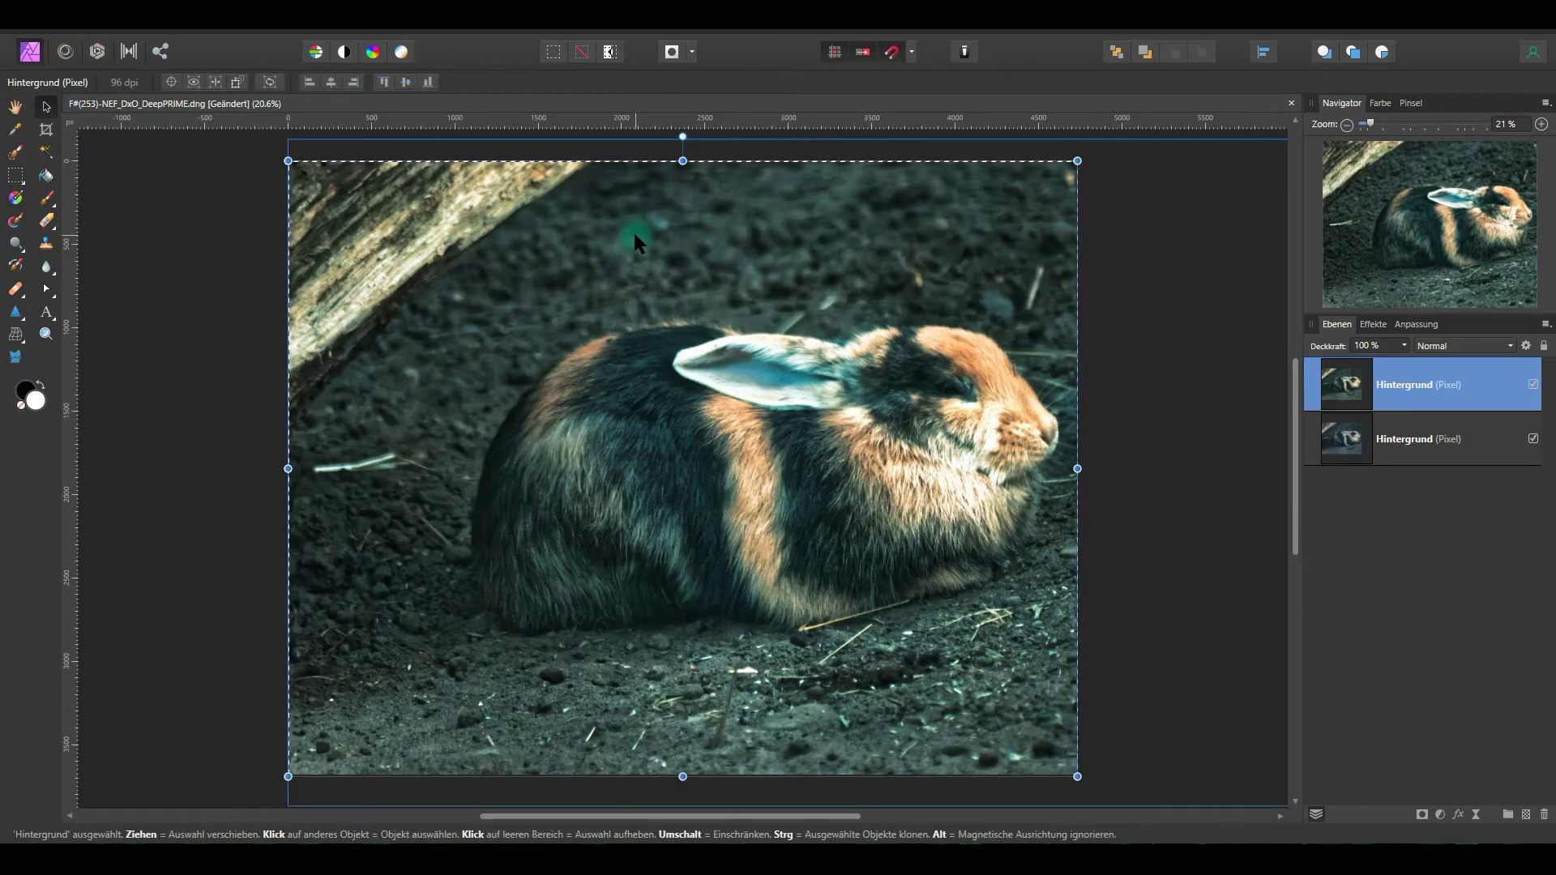
pyautogui.hotkey('ctrl', 'd')
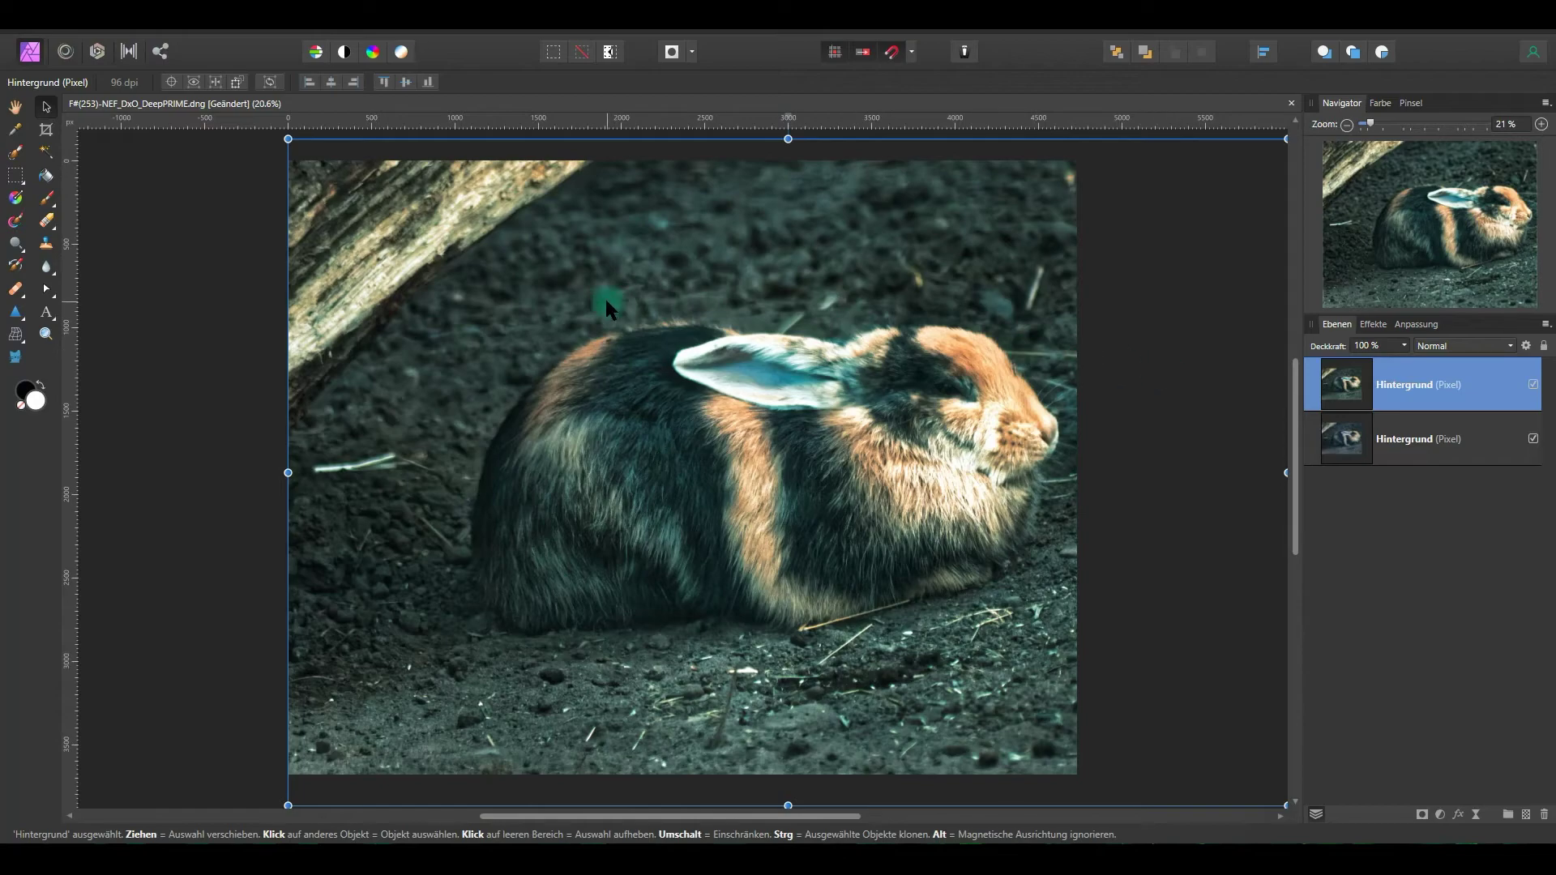
pyautogui.rightClick(1478, 387)
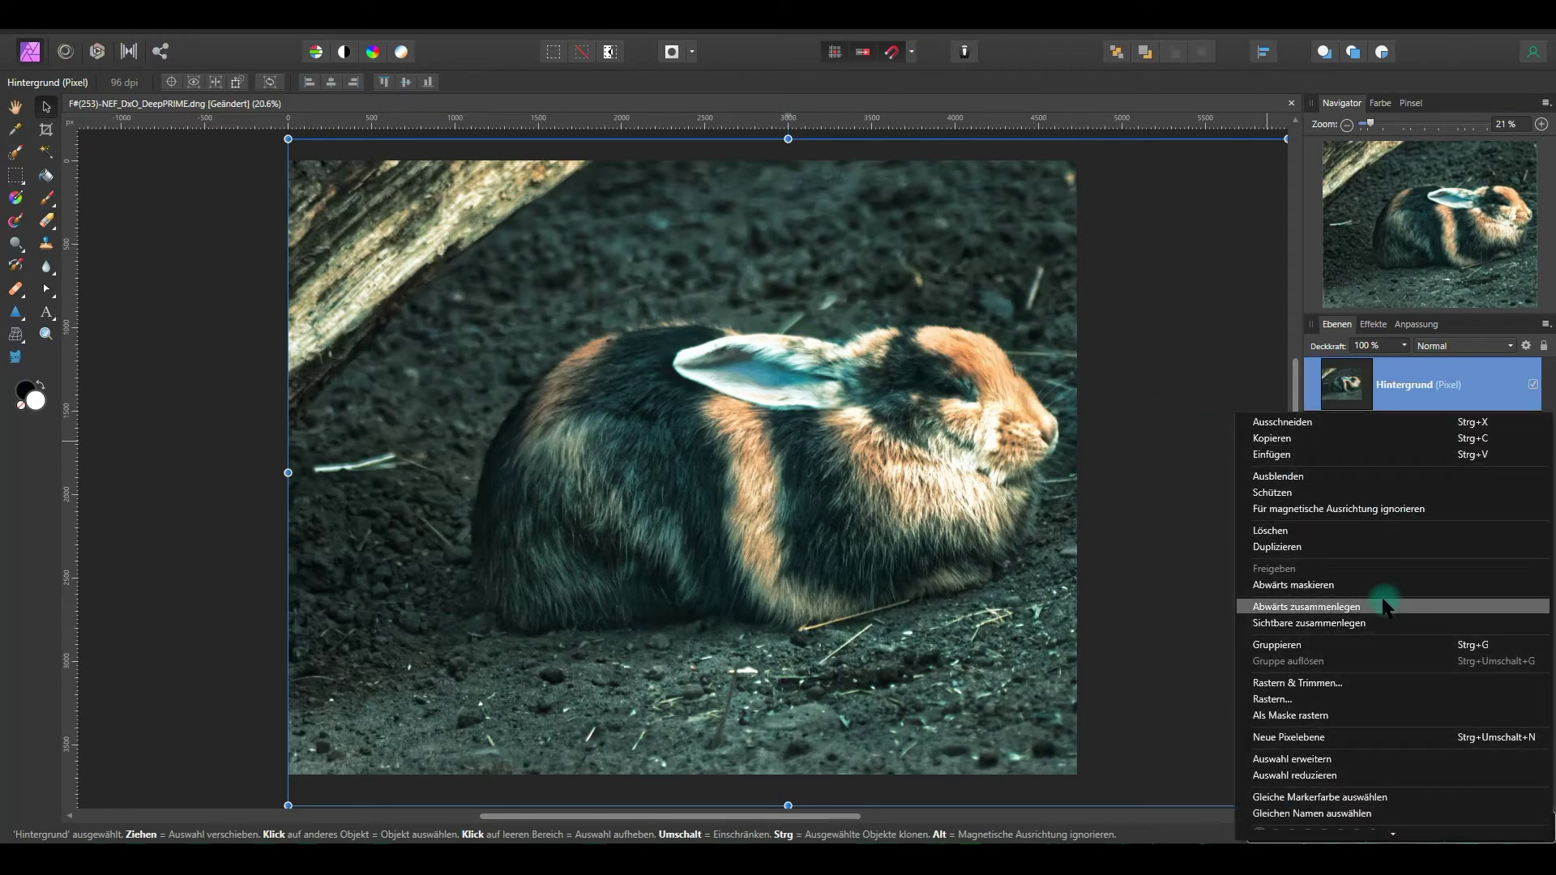
pyautogui.click(1366, 686)
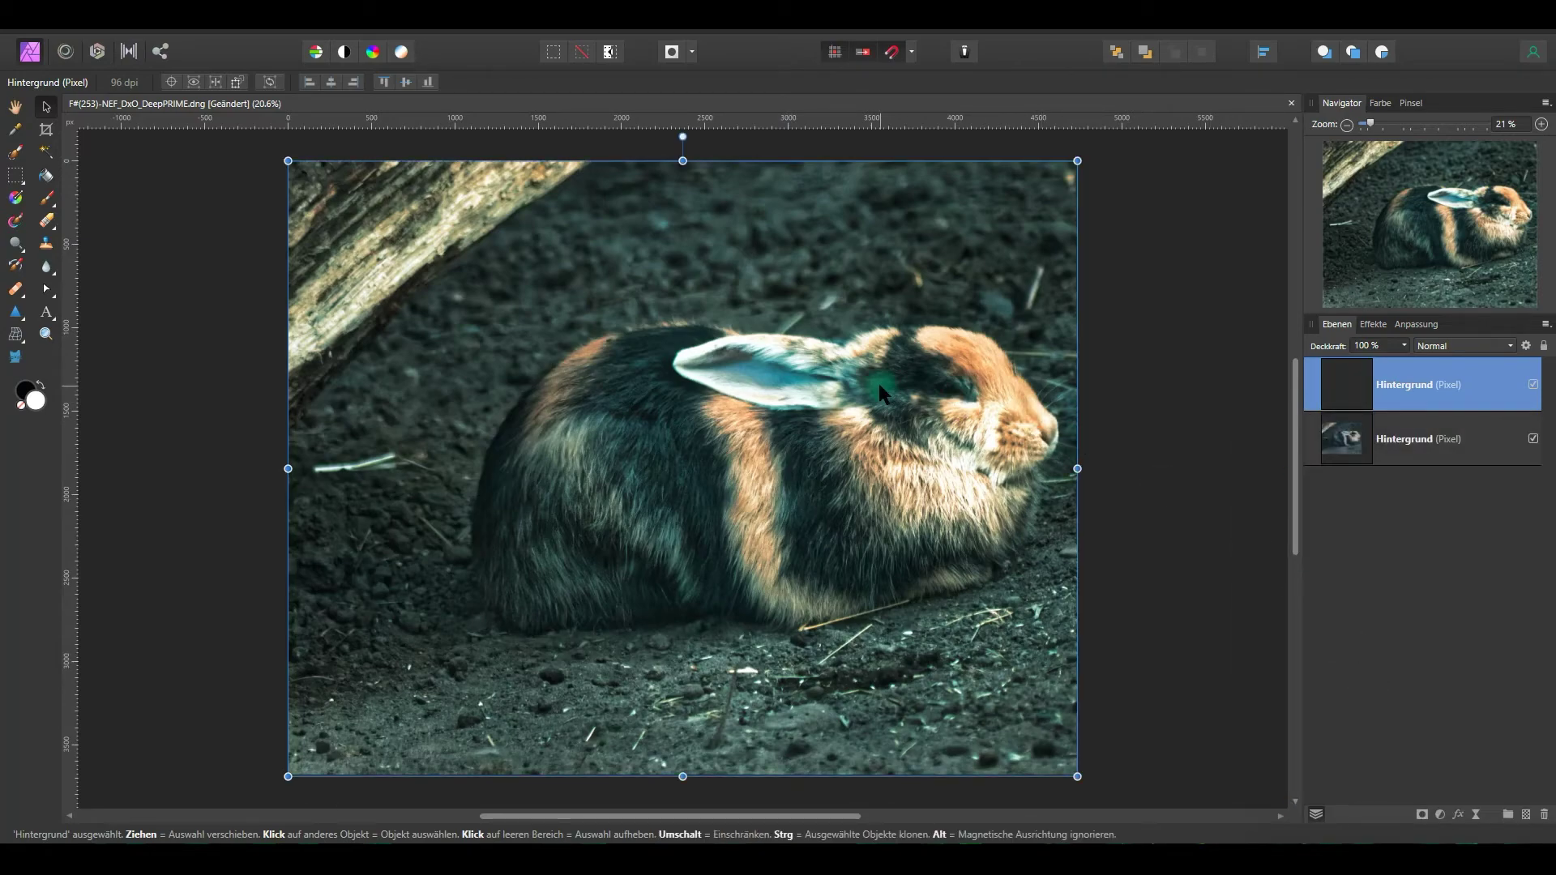
pyautogui.click(438, 24)
pyautogui.moveTo(511, 226)
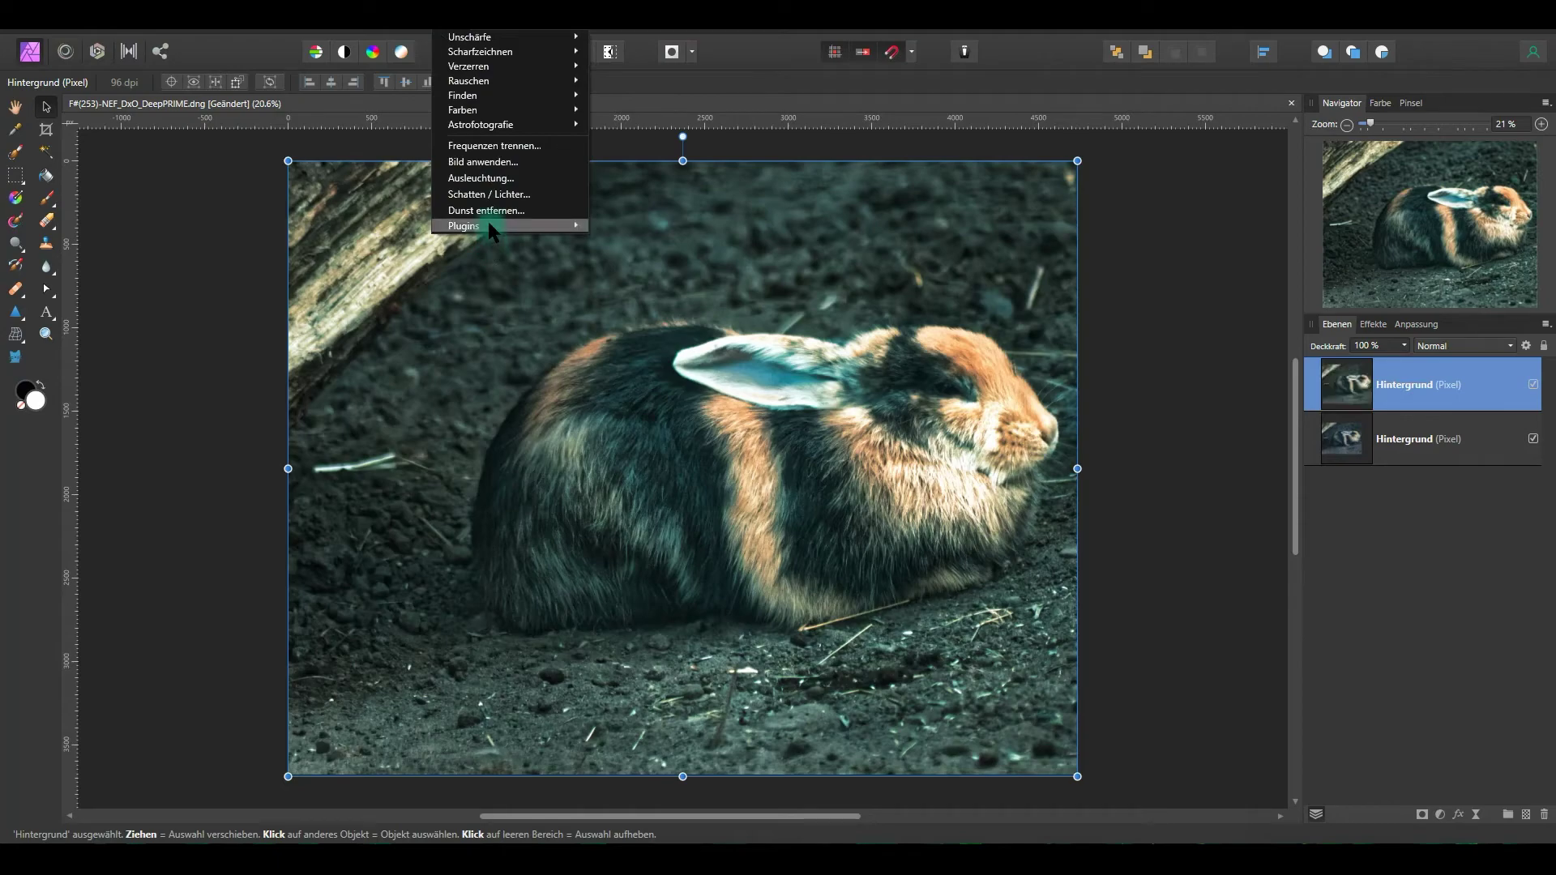
pyautogui.moveTo(651, 226)
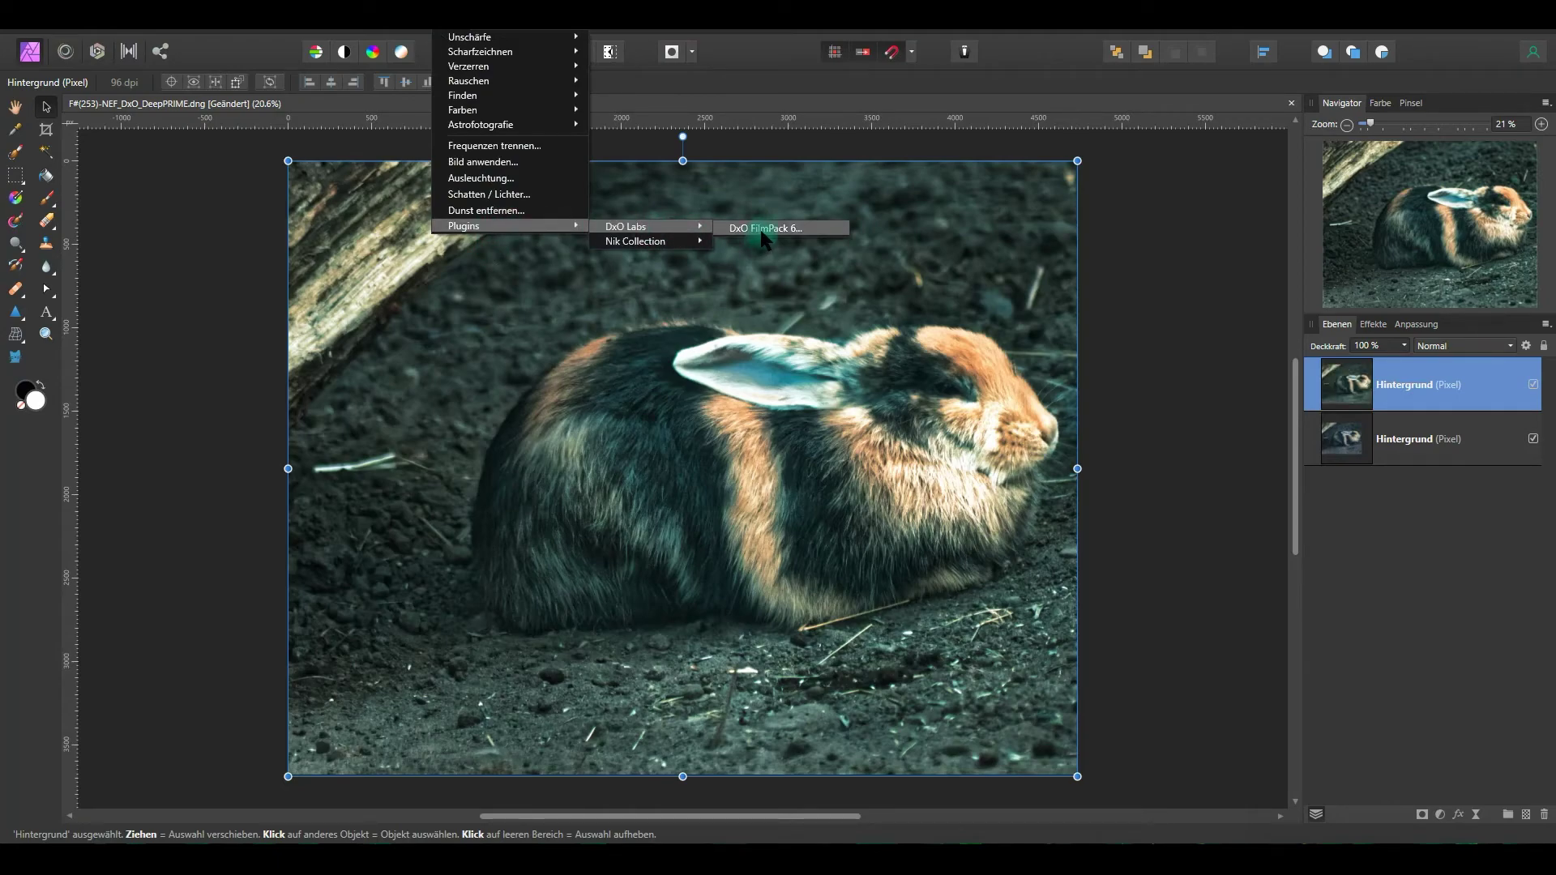
# Reopen DxO FilmPack 6 and give the photo a dark, sharp-edged oval creative vignette
pyautogui.click(760, 232)
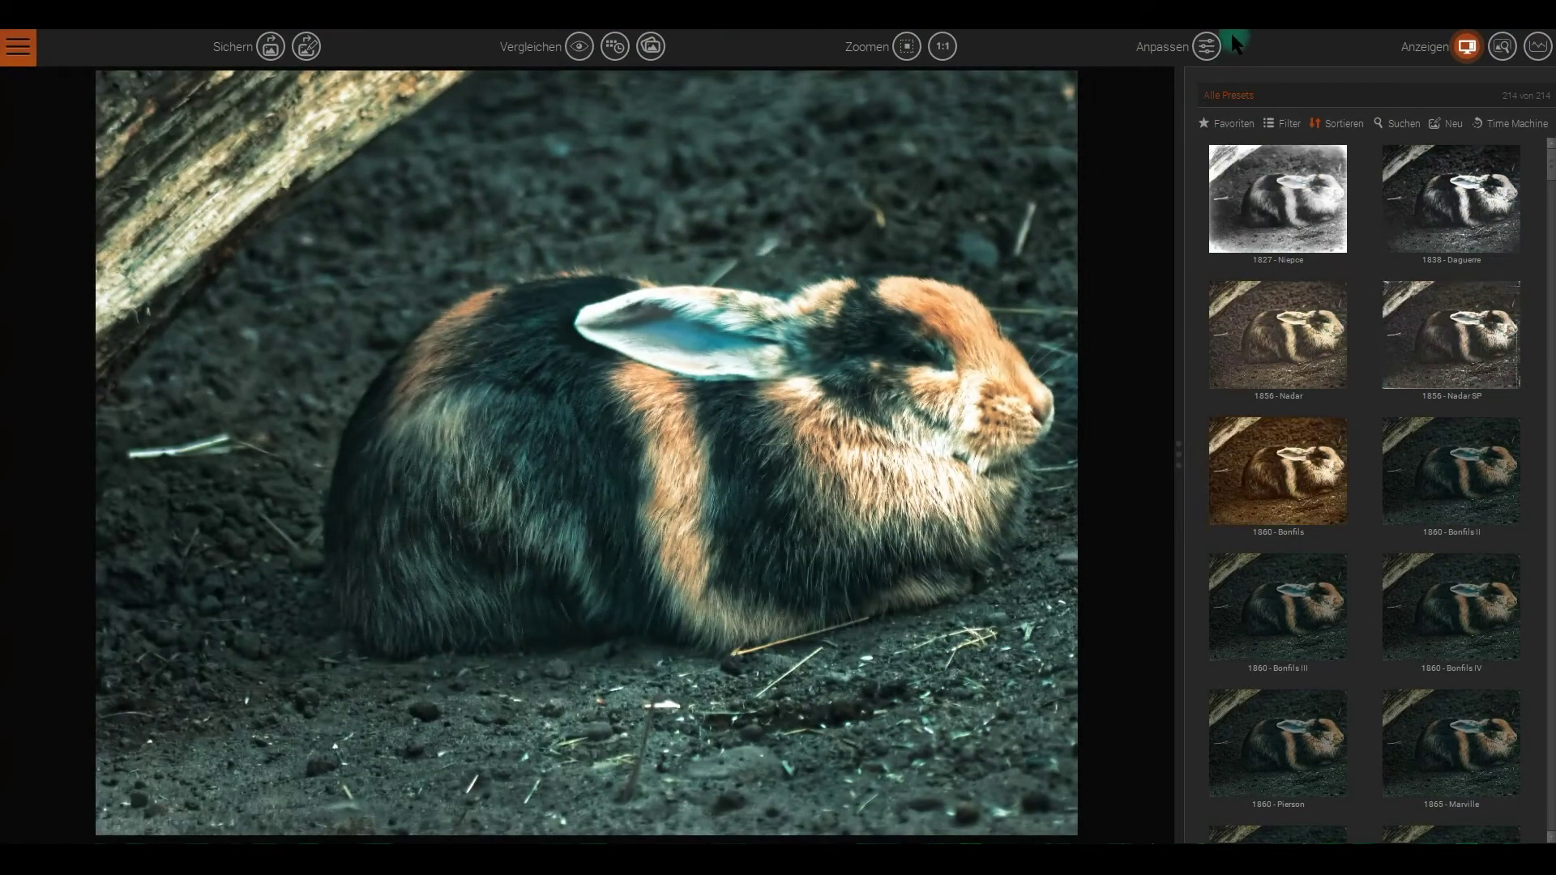
pyautogui.click(1208, 47)
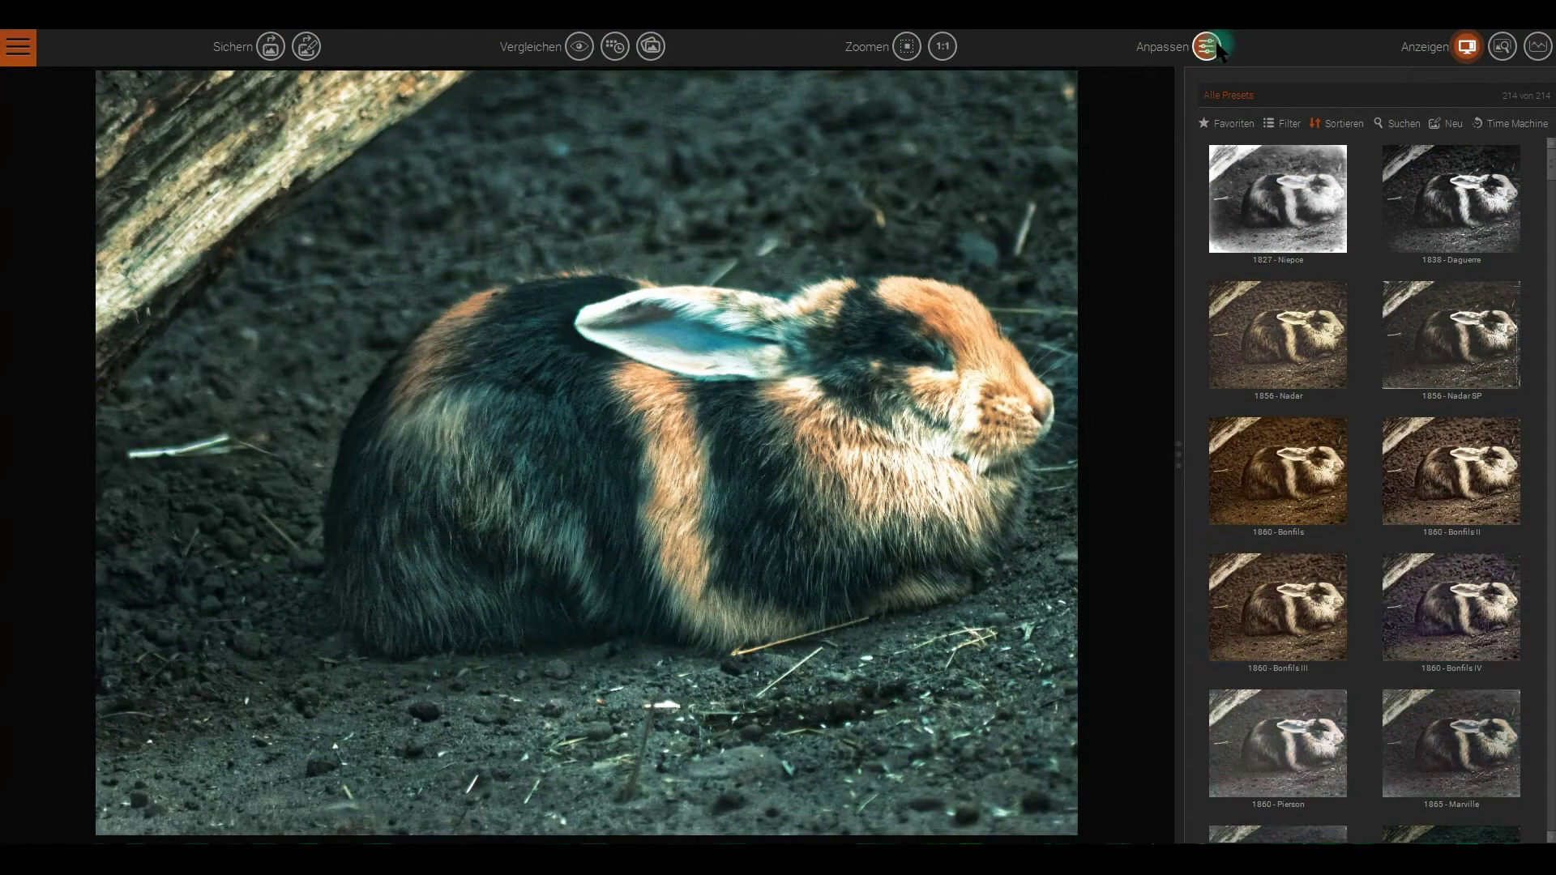
pyautogui.click(1258, 362)
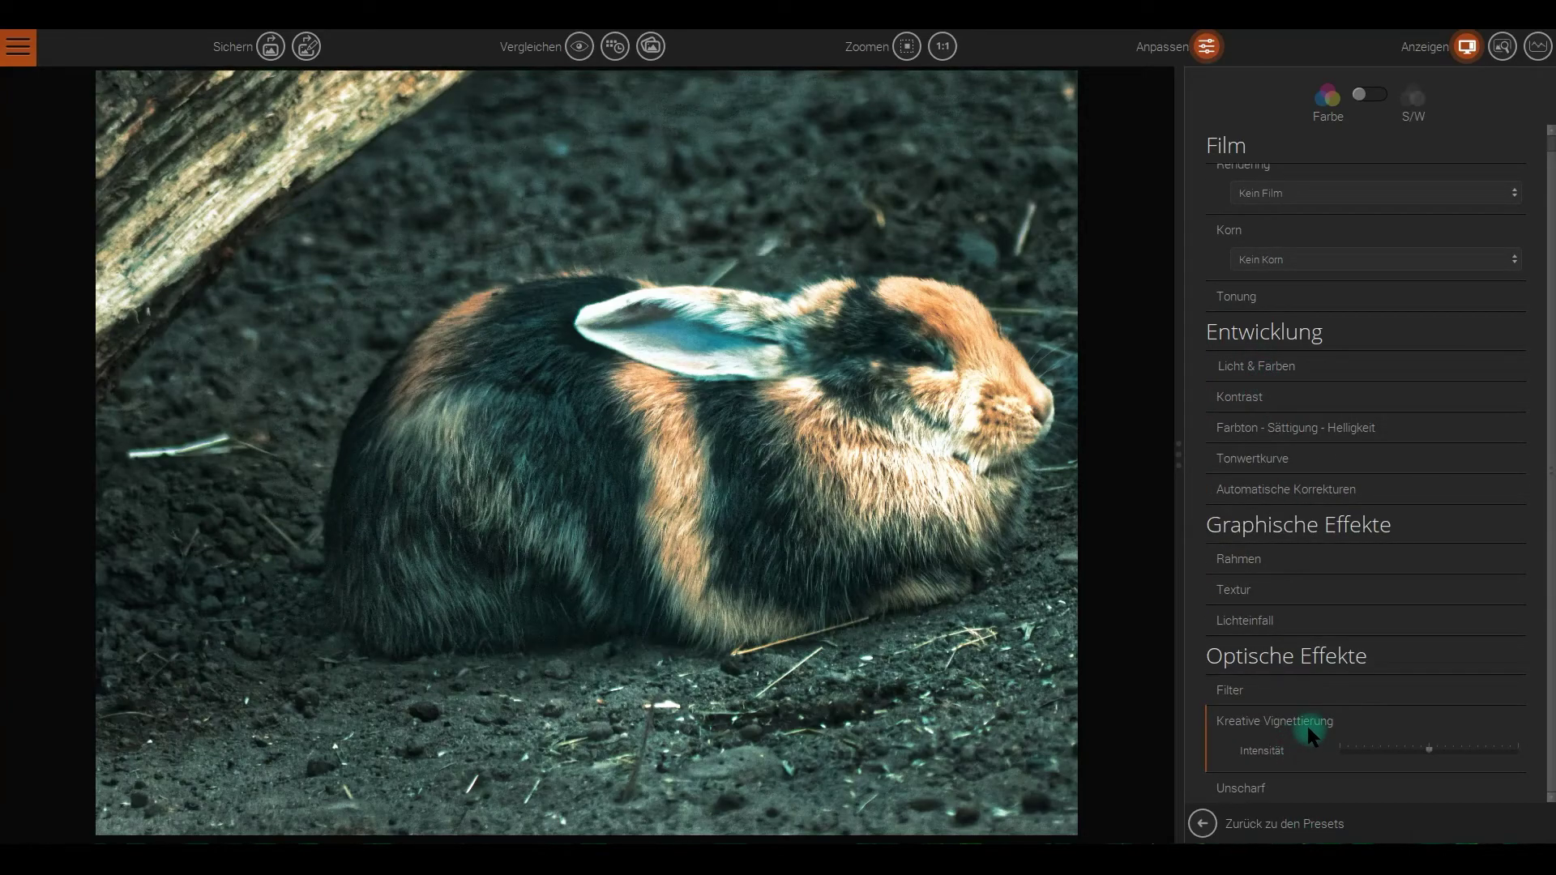
pyautogui.moveTo(1431, 748); pyautogui.dragTo(1387, 751)
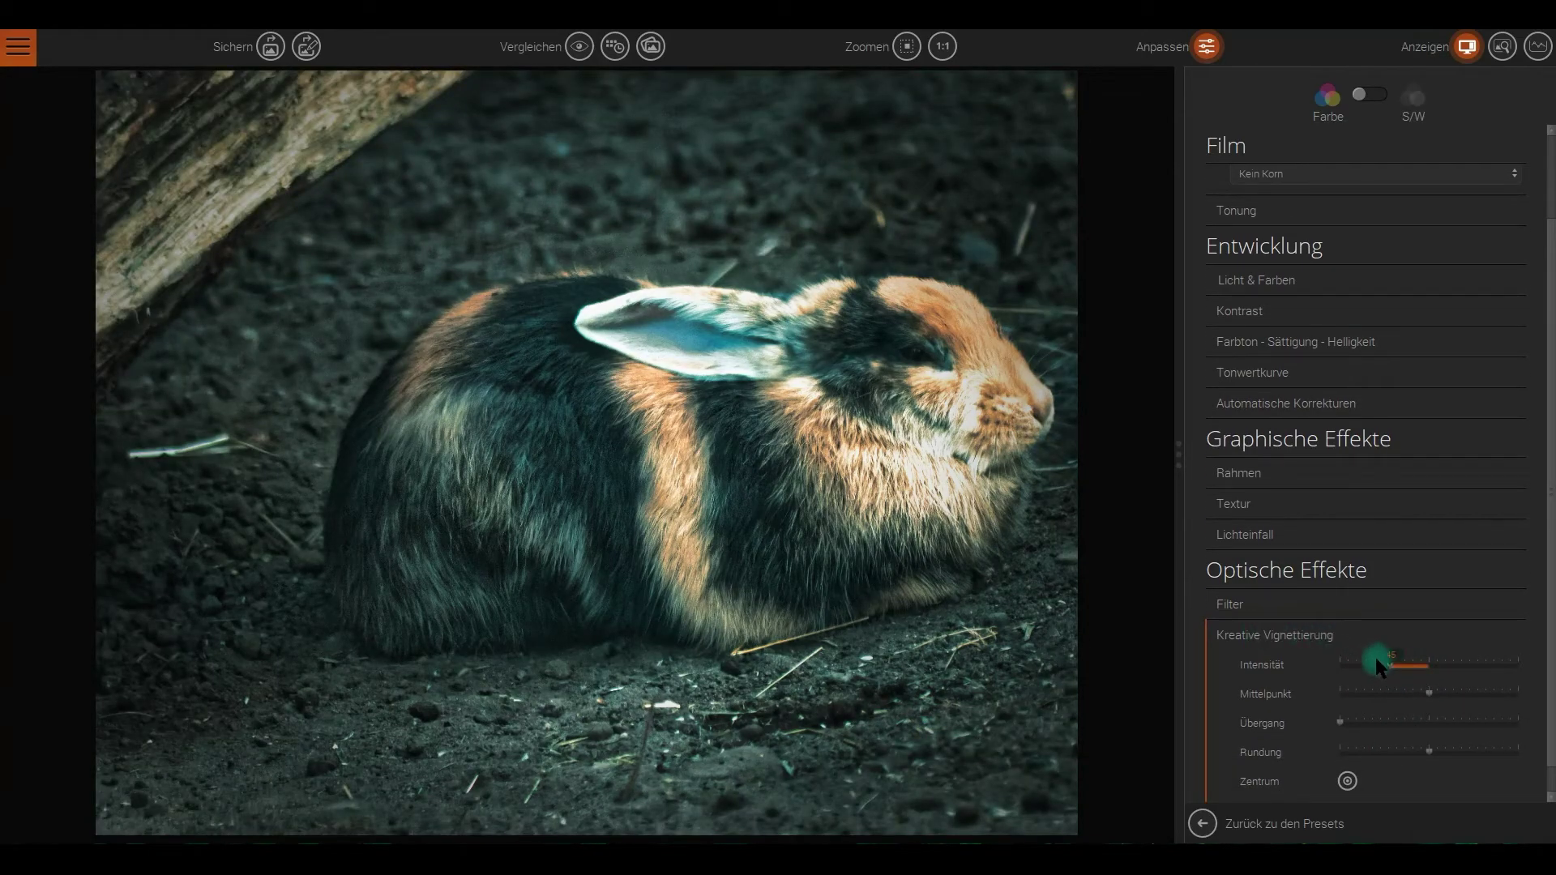
pyautogui.moveTo(1360, 663); pyautogui.dragTo(1308, 661)
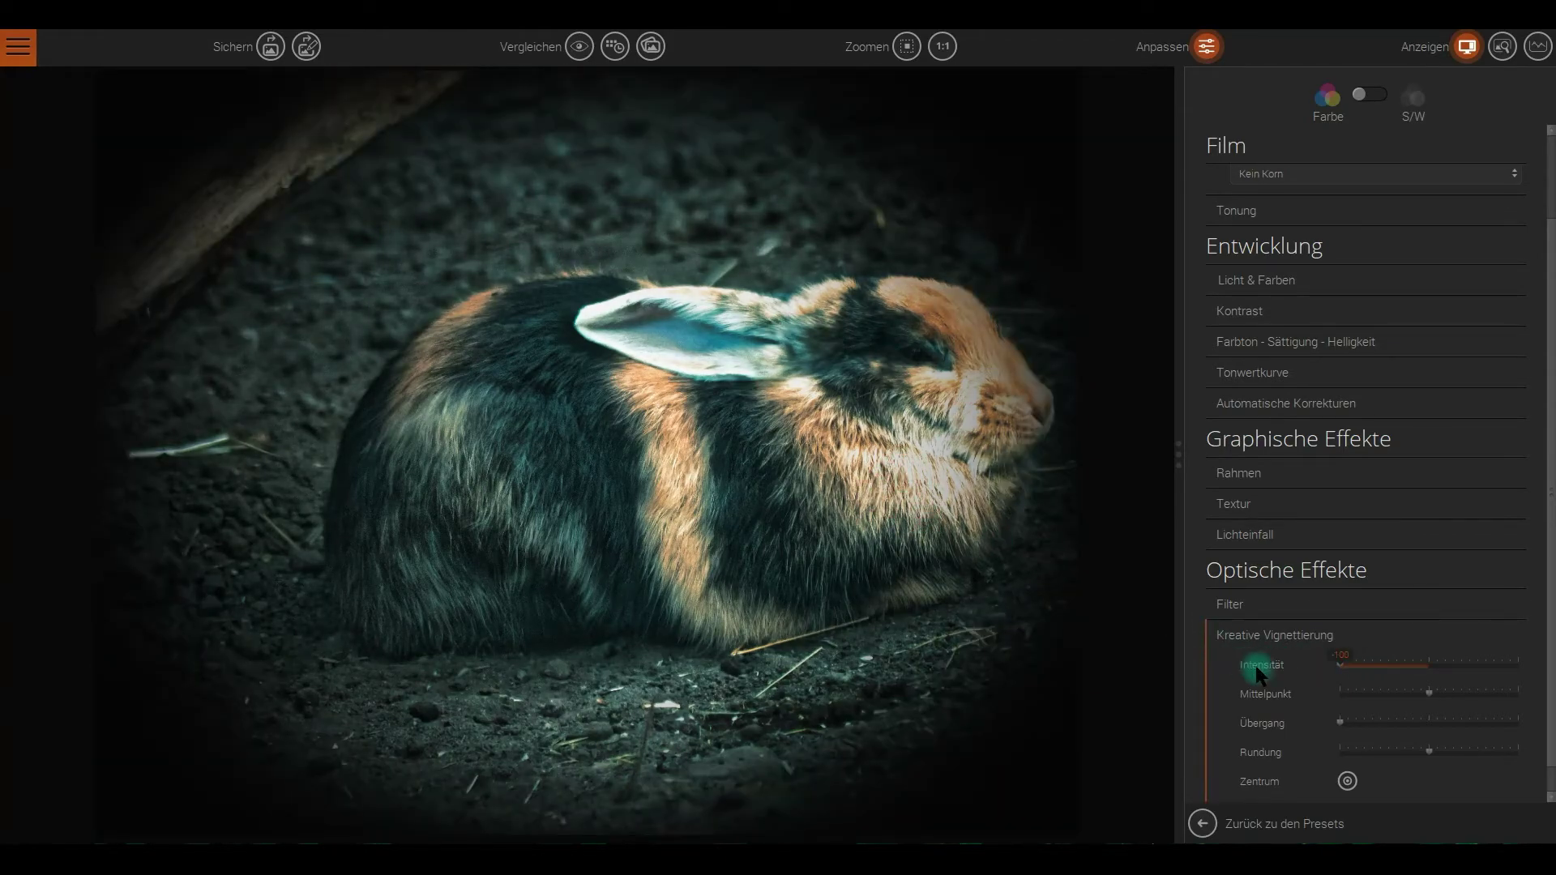
pyautogui.moveTo(1340, 718); pyautogui.dragTo(1518, 721)
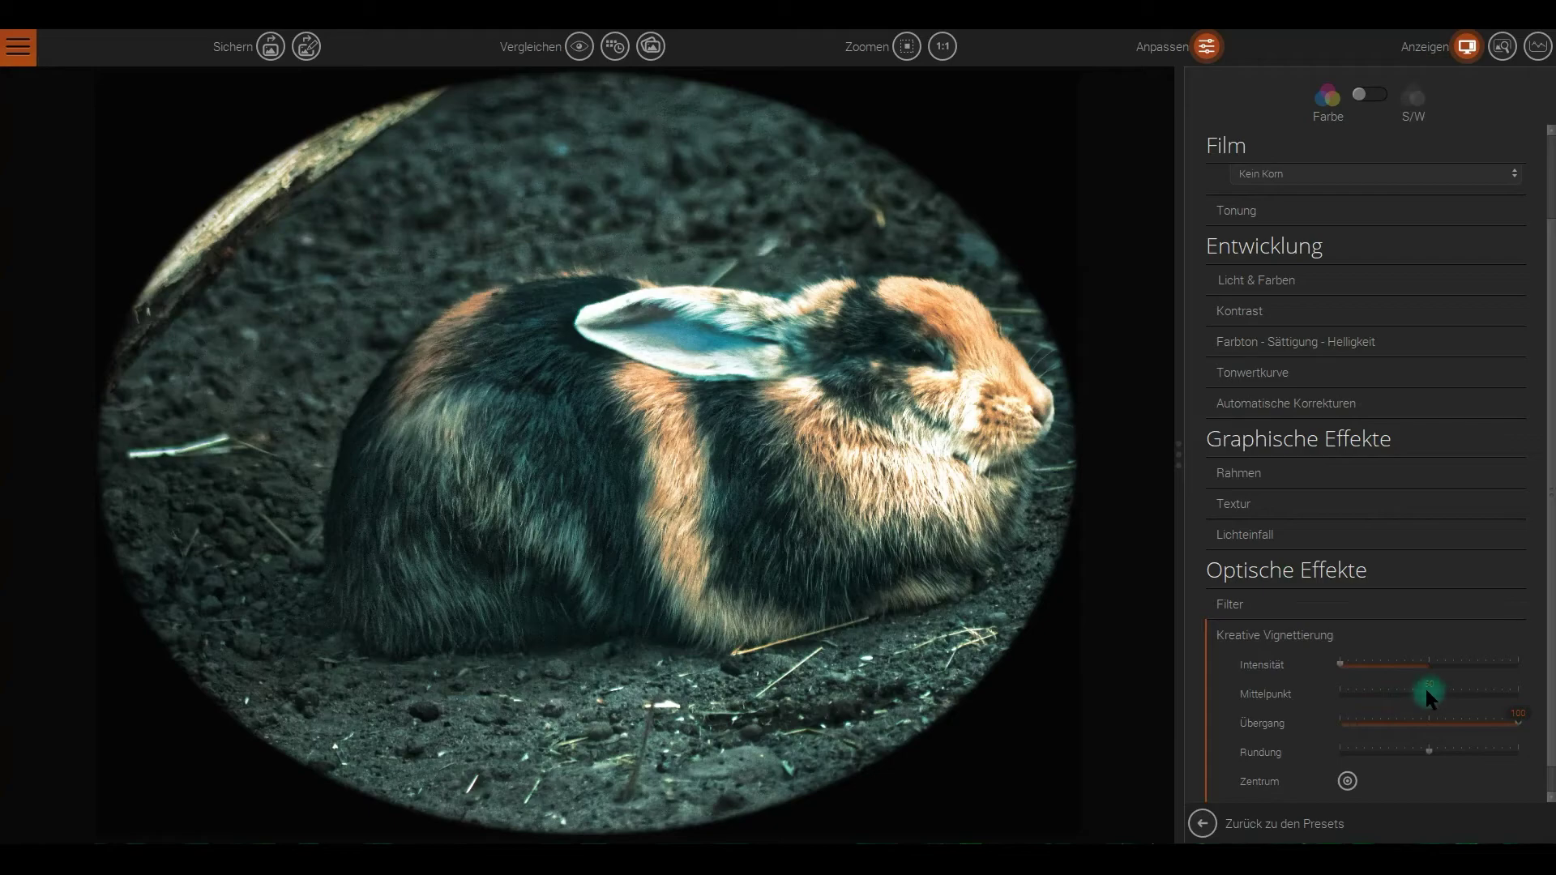
pyautogui.moveTo(1426, 689); pyautogui.dragTo(1421, 683)
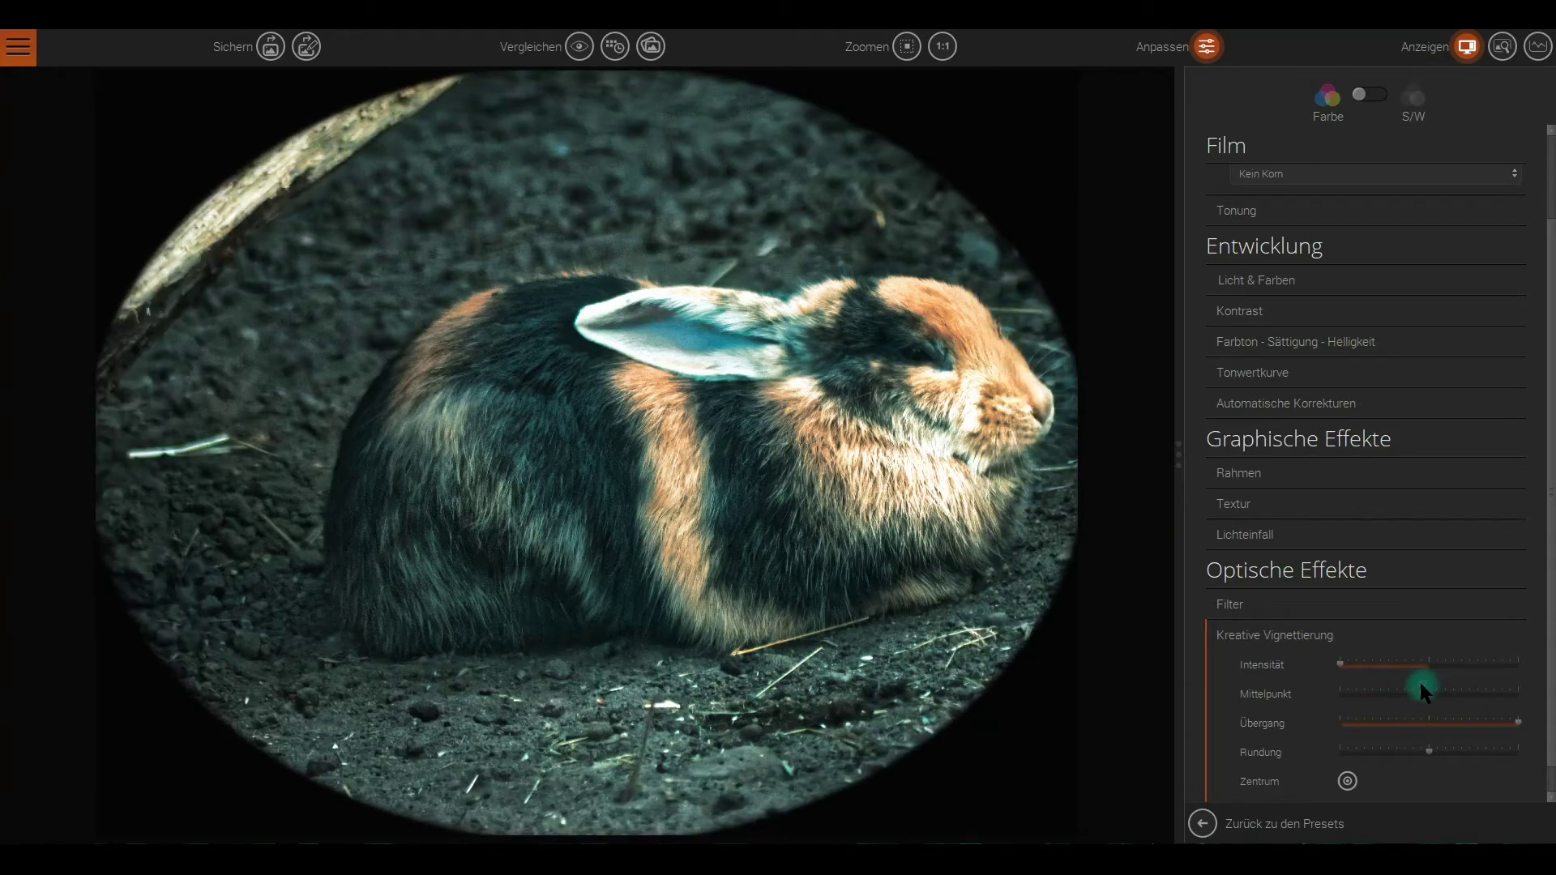
# Move the vignette centre right and down onto the rabbit, then soften its edge and lower its midpoint
pyautogui.click(1364, 784)
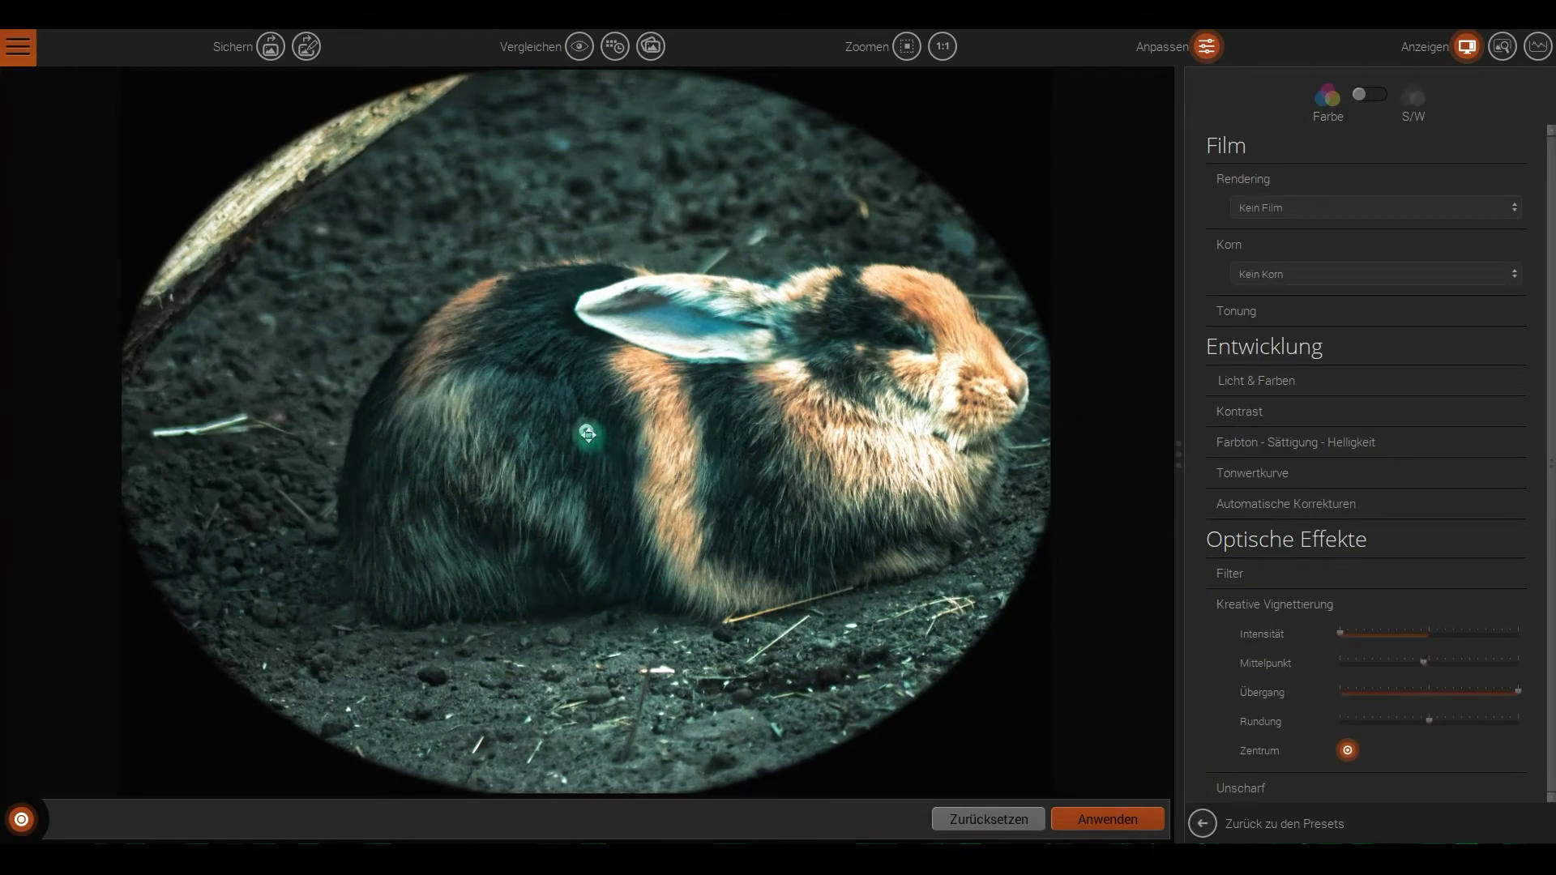
pyautogui.moveTo(586, 431); pyautogui.dragTo(695, 444)
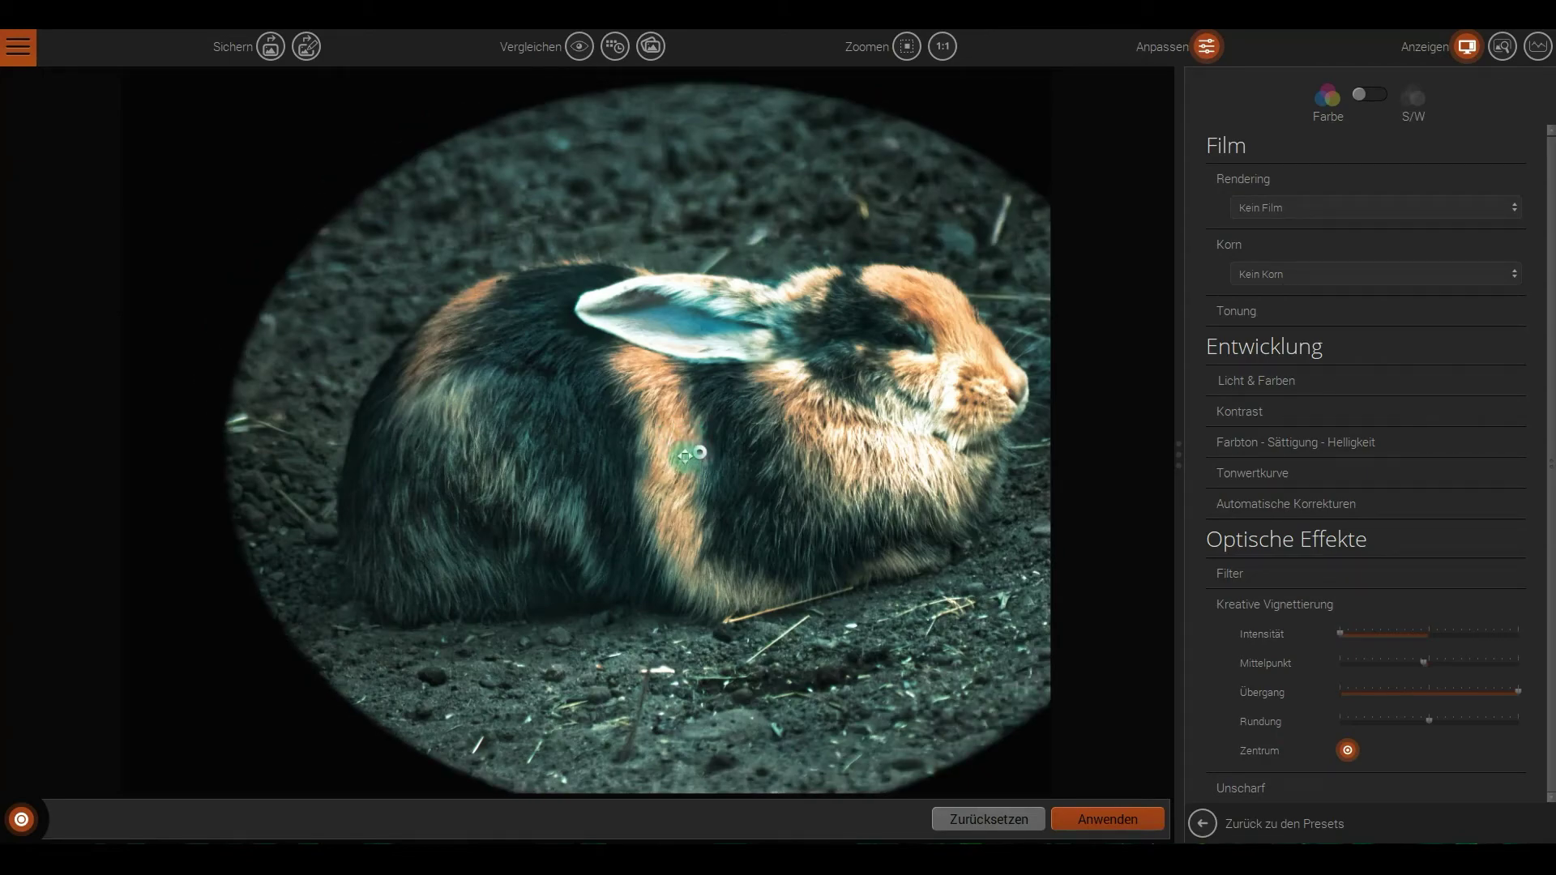
pyautogui.moveTo(702, 458)
pyautogui.mouseDown()
pyautogui.moveTo(698, 486)
pyautogui.moveTo(685, 433)
pyautogui.mouseUp()
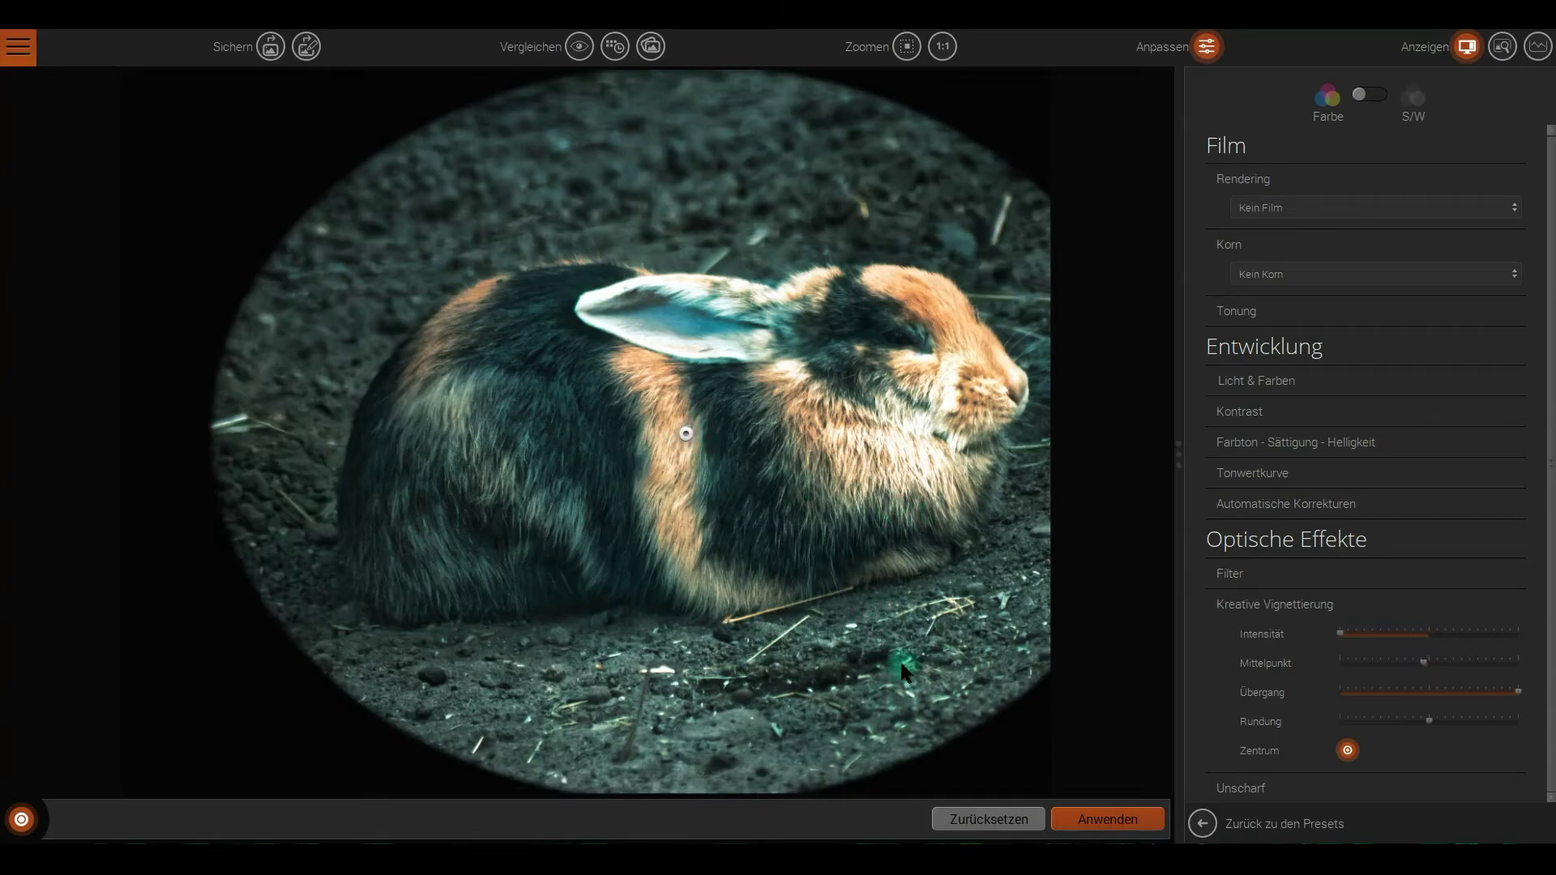
pyautogui.click(1088, 810)
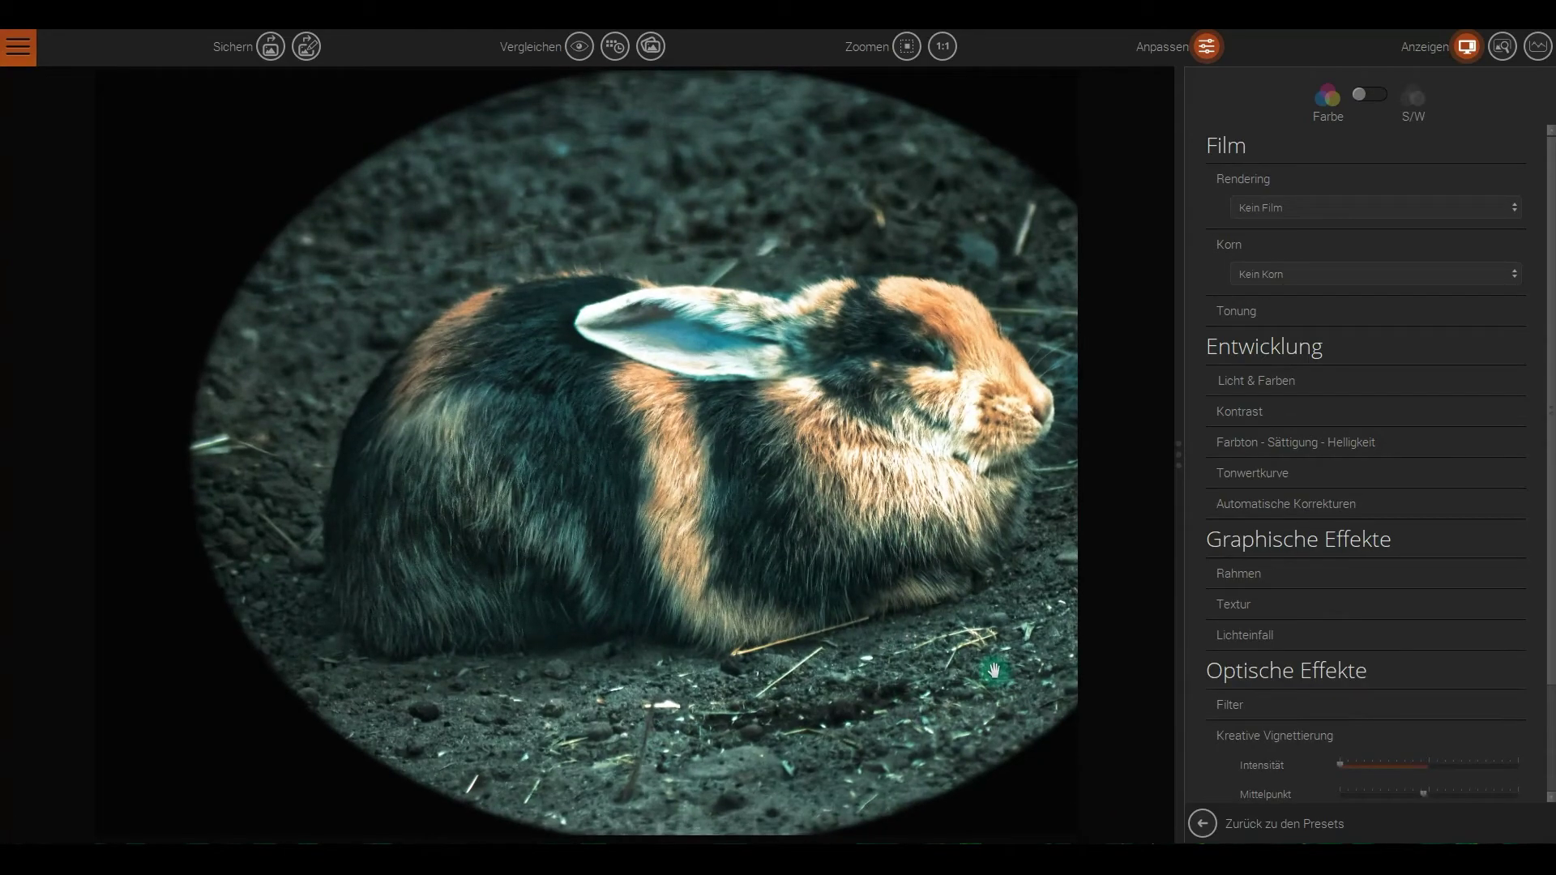
pyautogui.click(1345, 658)
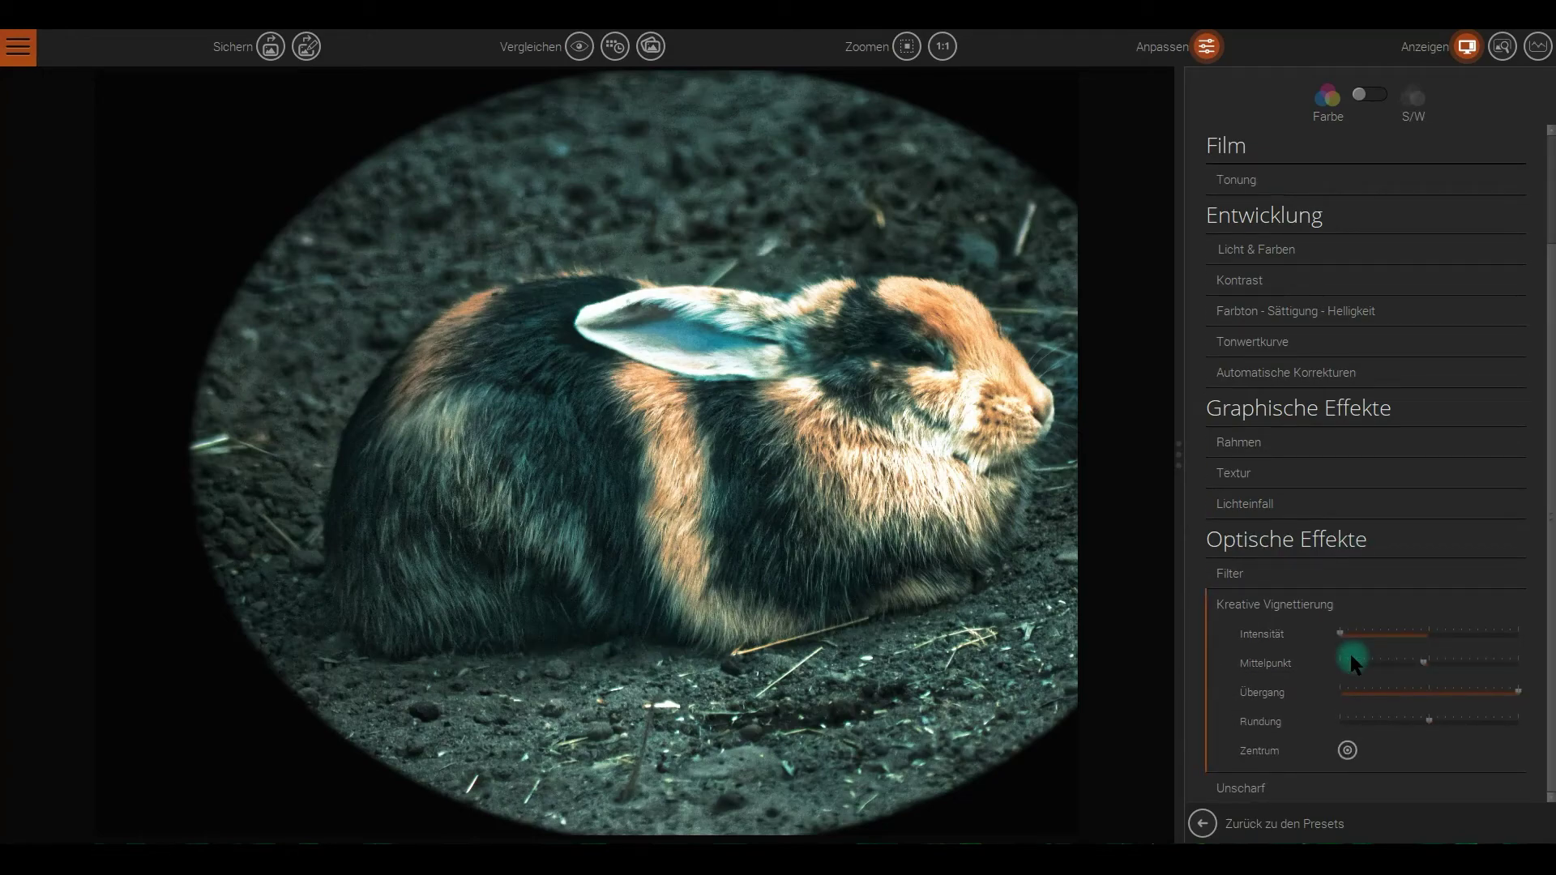
pyautogui.moveTo(1465, 690); pyautogui.dragTo(1519, 693)
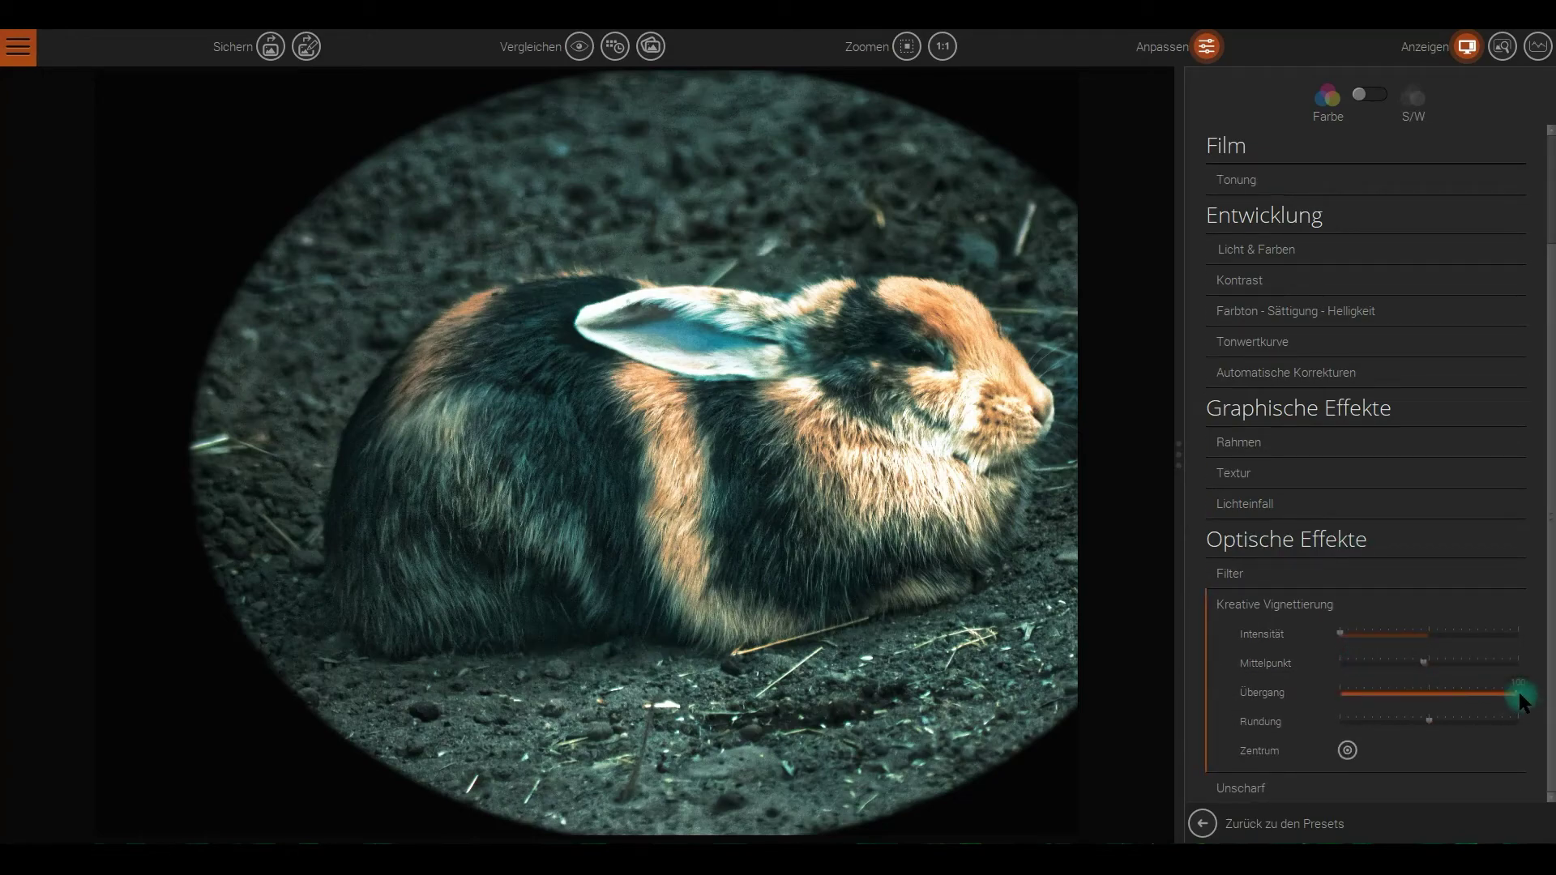
pyautogui.moveTo(1343, 697); pyautogui.dragTo(1340, 697)
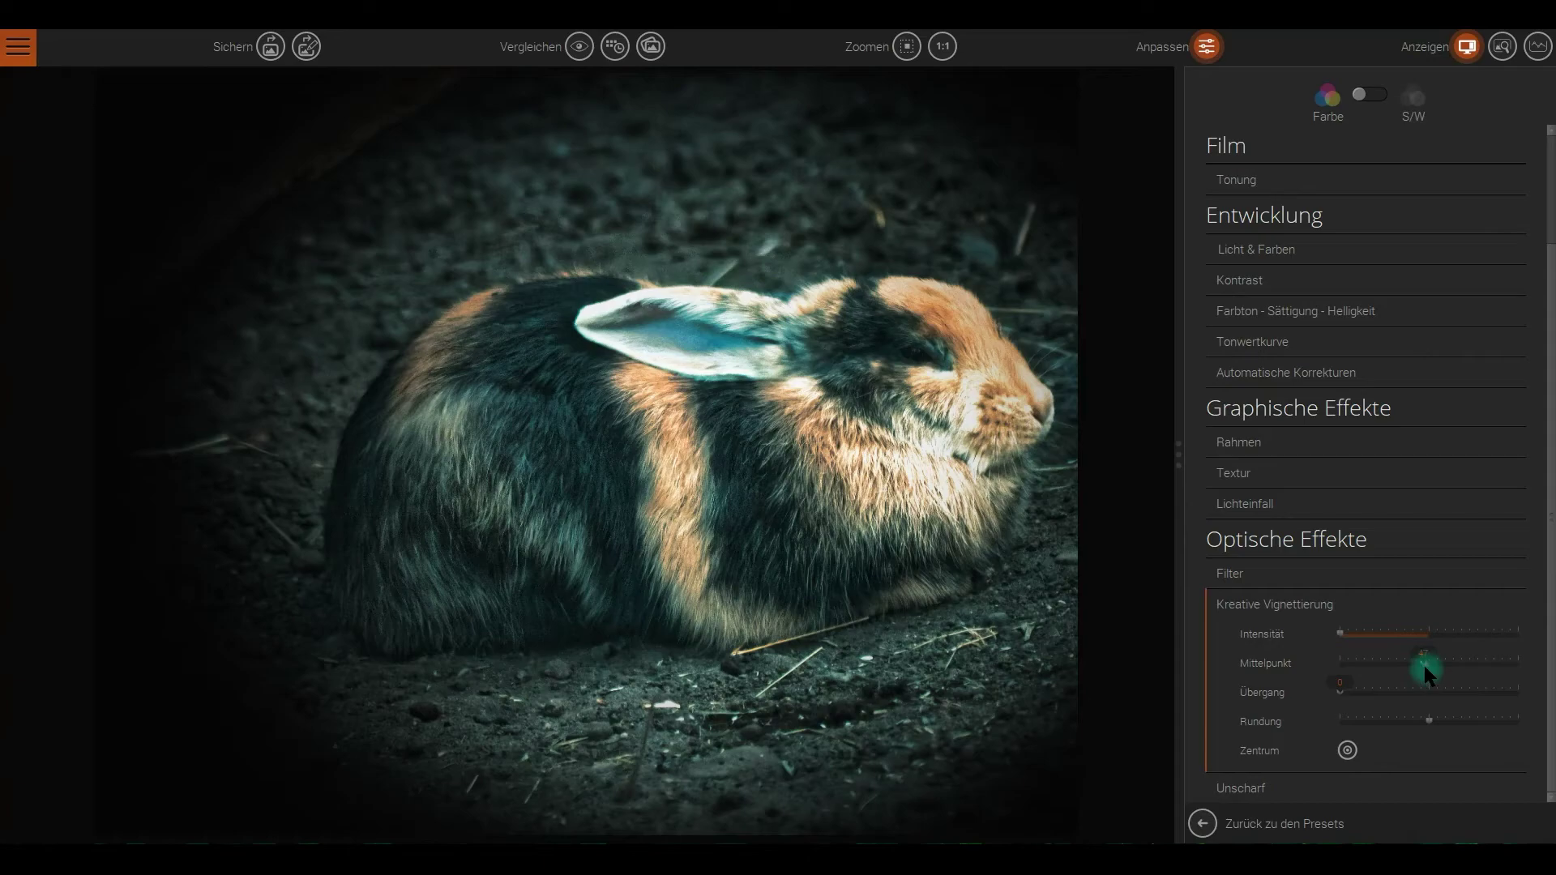
pyautogui.moveTo(1423, 664)
pyautogui.mouseDown()
pyautogui.moveTo(1384, 662)
pyautogui.moveTo(1464, 651)
pyautogui.moveTo(1434, 653)
pyautogui.mouseUp()
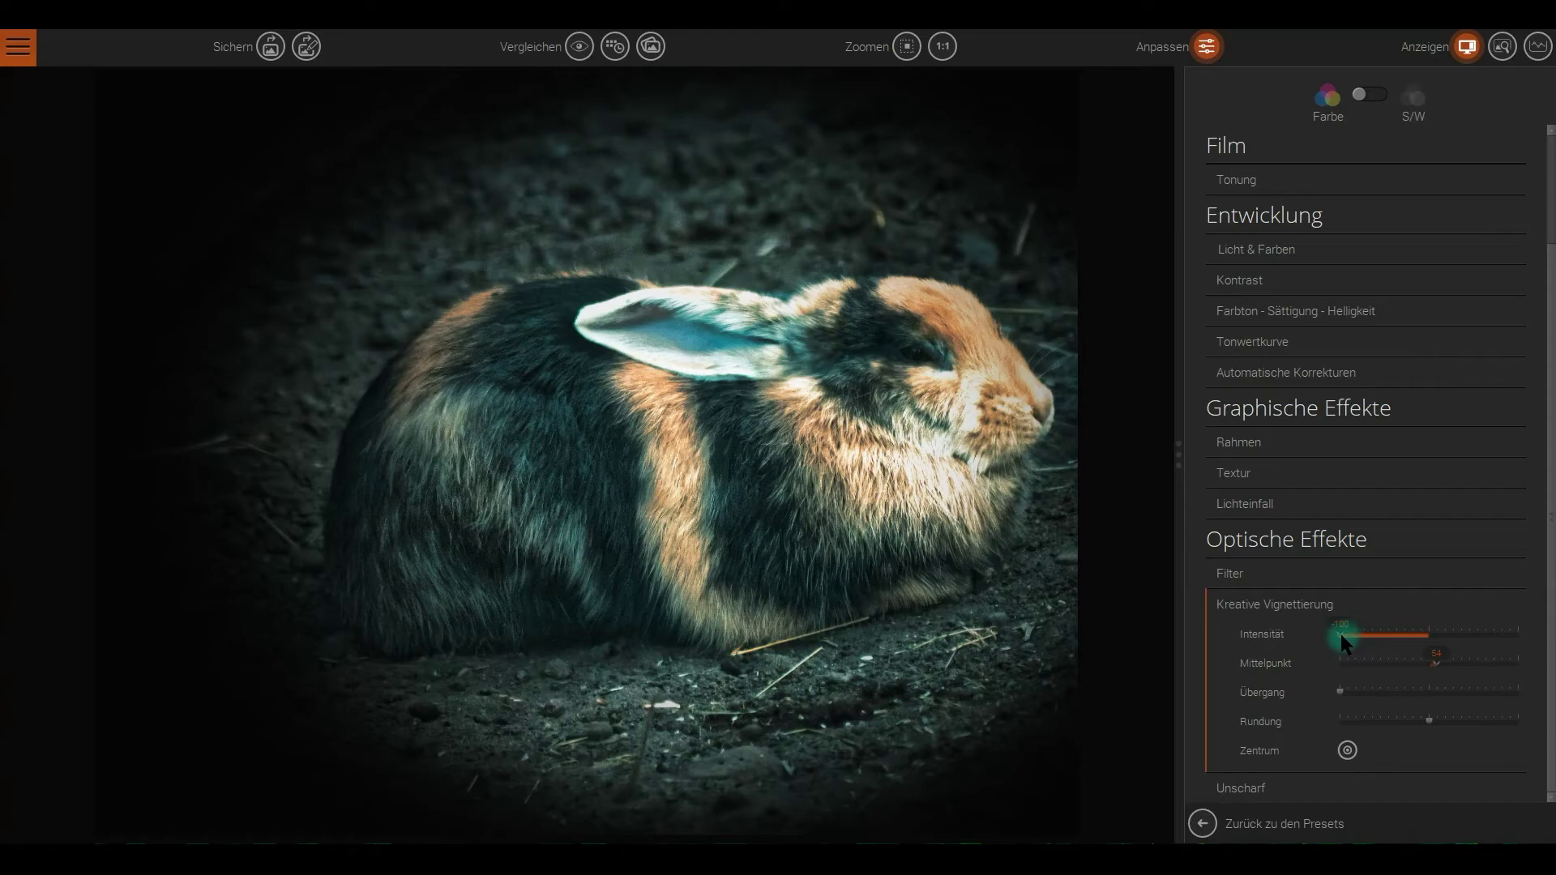
# Retune the creative vignette to a lighter intensity, maximum transition and slightly rounder shape
pyautogui.moveTo(1343, 633); pyautogui.dragTo(1369, 633)
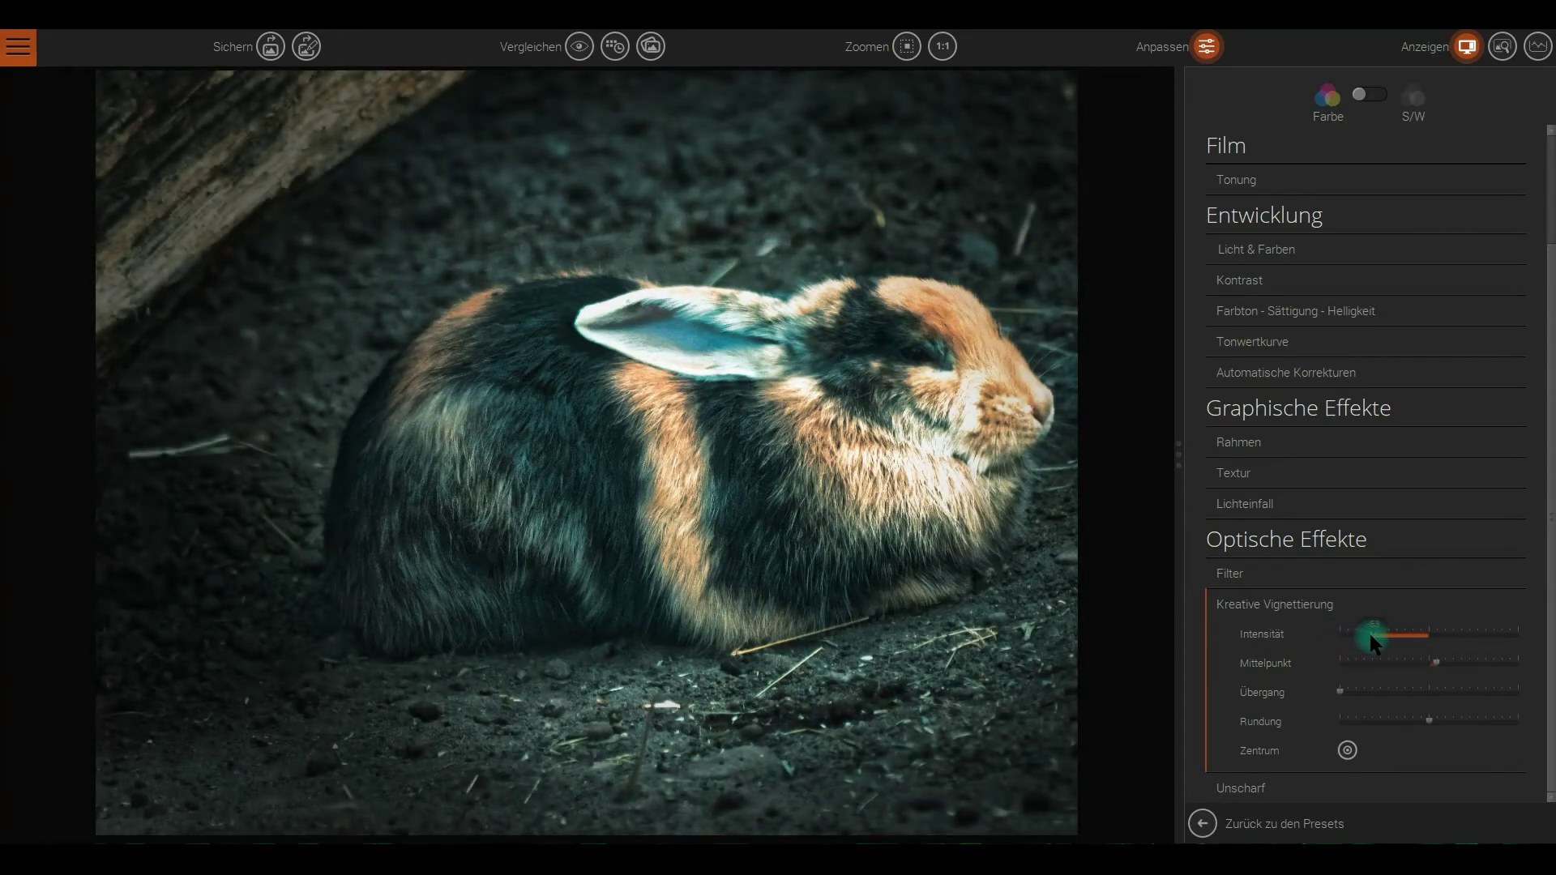
pyautogui.click(1364, 631)
pyautogui.moveTo(1375, 634)
pyautogui.mouseDown()
pyautogui.moveTo(1401, 628)
pyautogui.moveTo(1383, 633)
pyautogui.mouseUp()
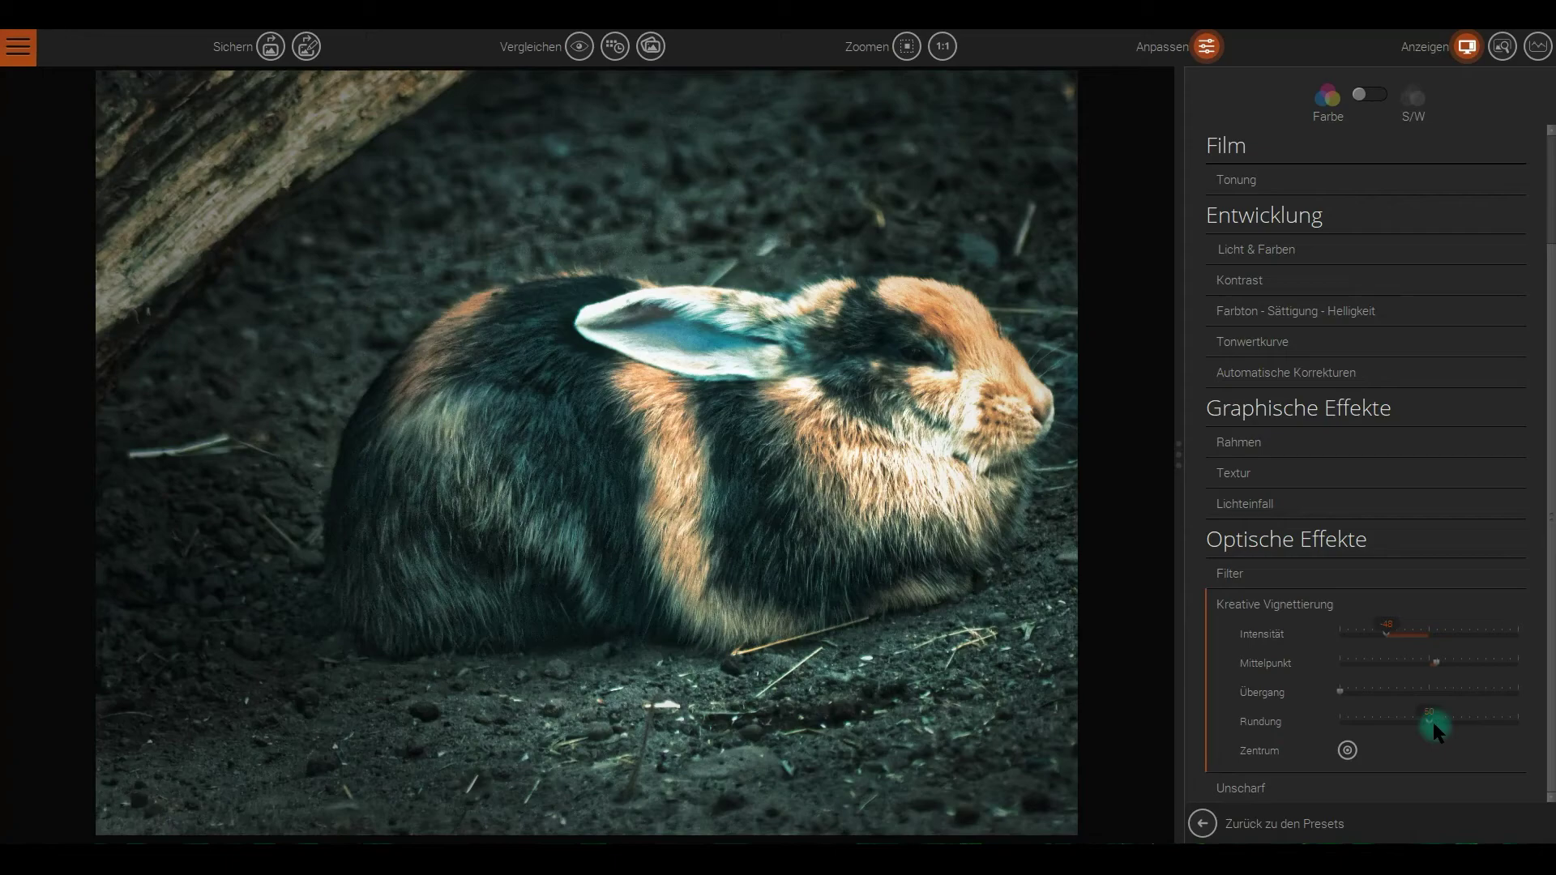
pyautogui.moveTo(1432, 724)
pyautogui.mouseDown()
pyautogui.moveTo(1397, 723)
pyautogui.moveTo(1461, 721)
pyautogui.mouseUp()
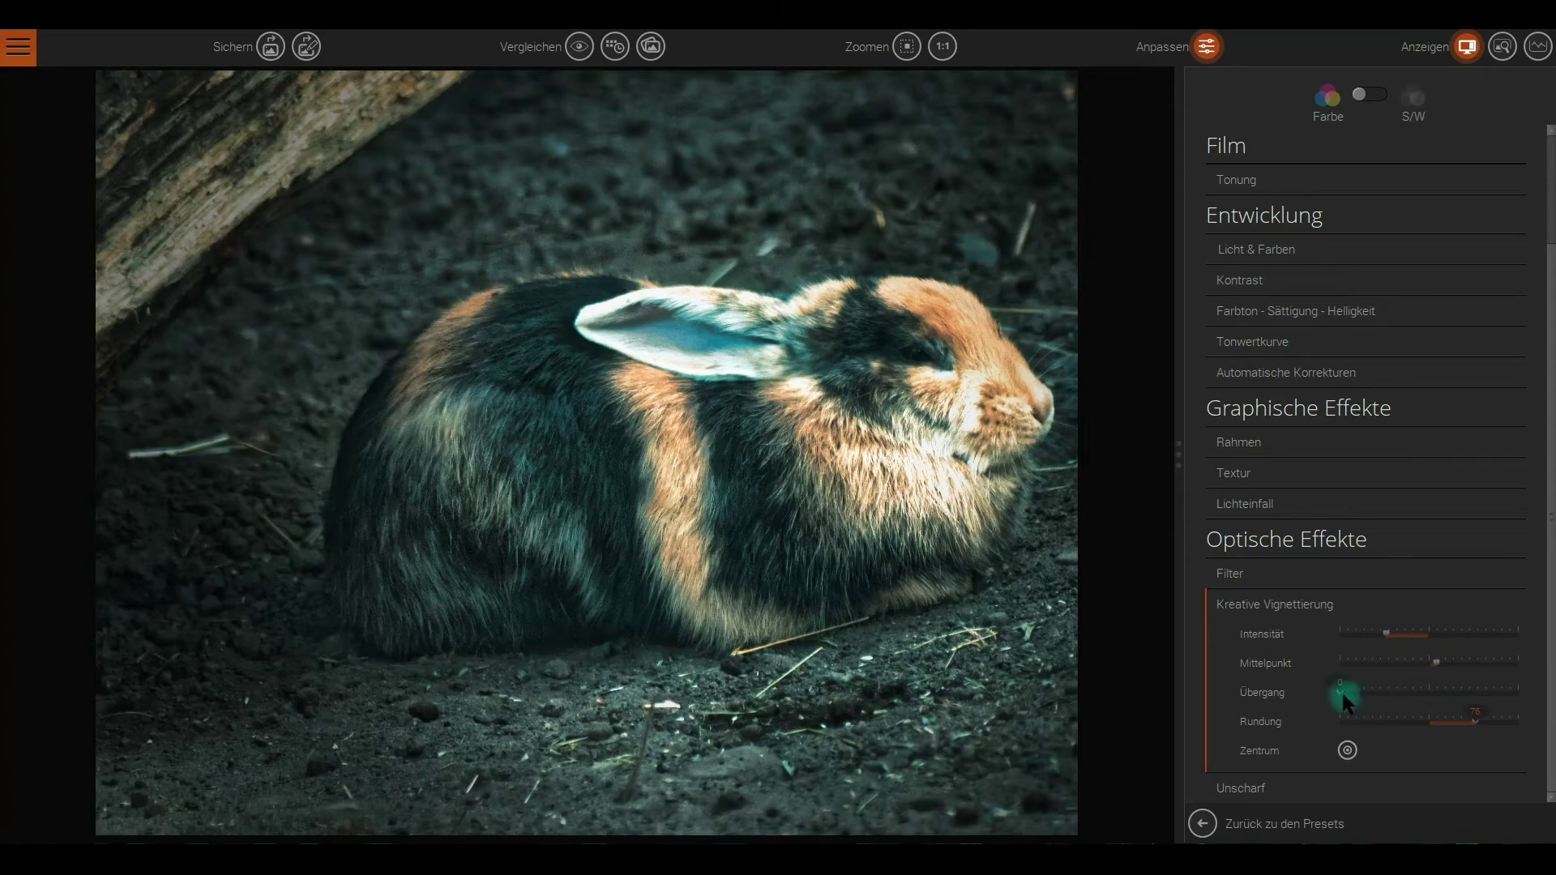
pyautogui.moveTo(1342, 693); pyautogui.dragTo(1517, 690)
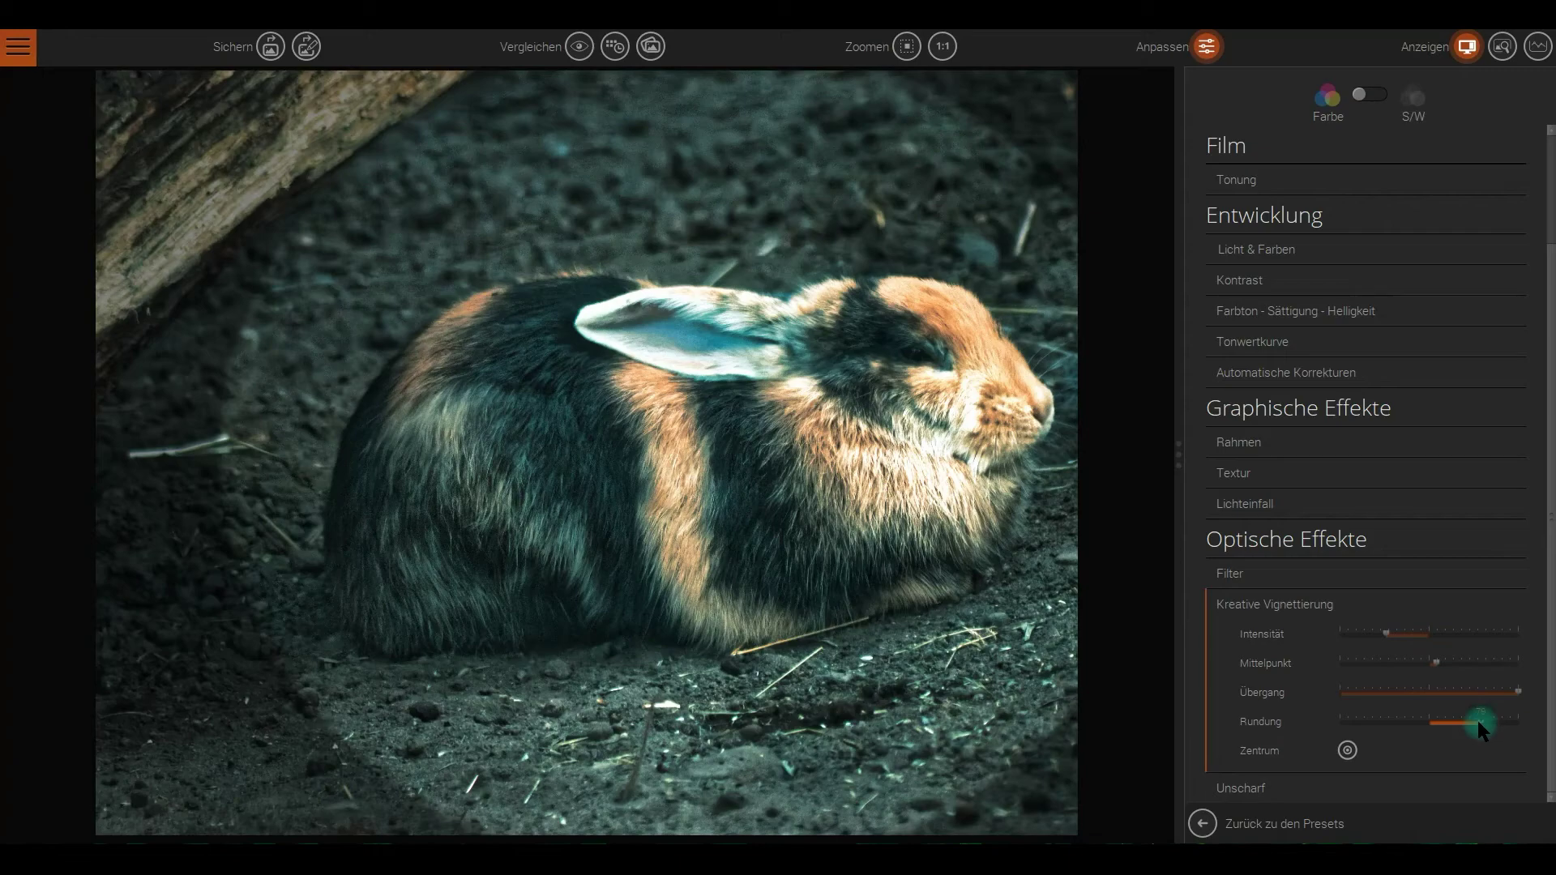
pyautogui.moveTo(1451, 726)
pyautogui.mouseDown()
pyautogui.moveTo(1412, 731)
pyautogui.moveTo(1437, 716)
pyautogui.moveTo(1440, 664)
pyautogui.moveTo(1519, 687)
pyautogui.moveTo(1232, 692)
pyautogui.mouseUp()
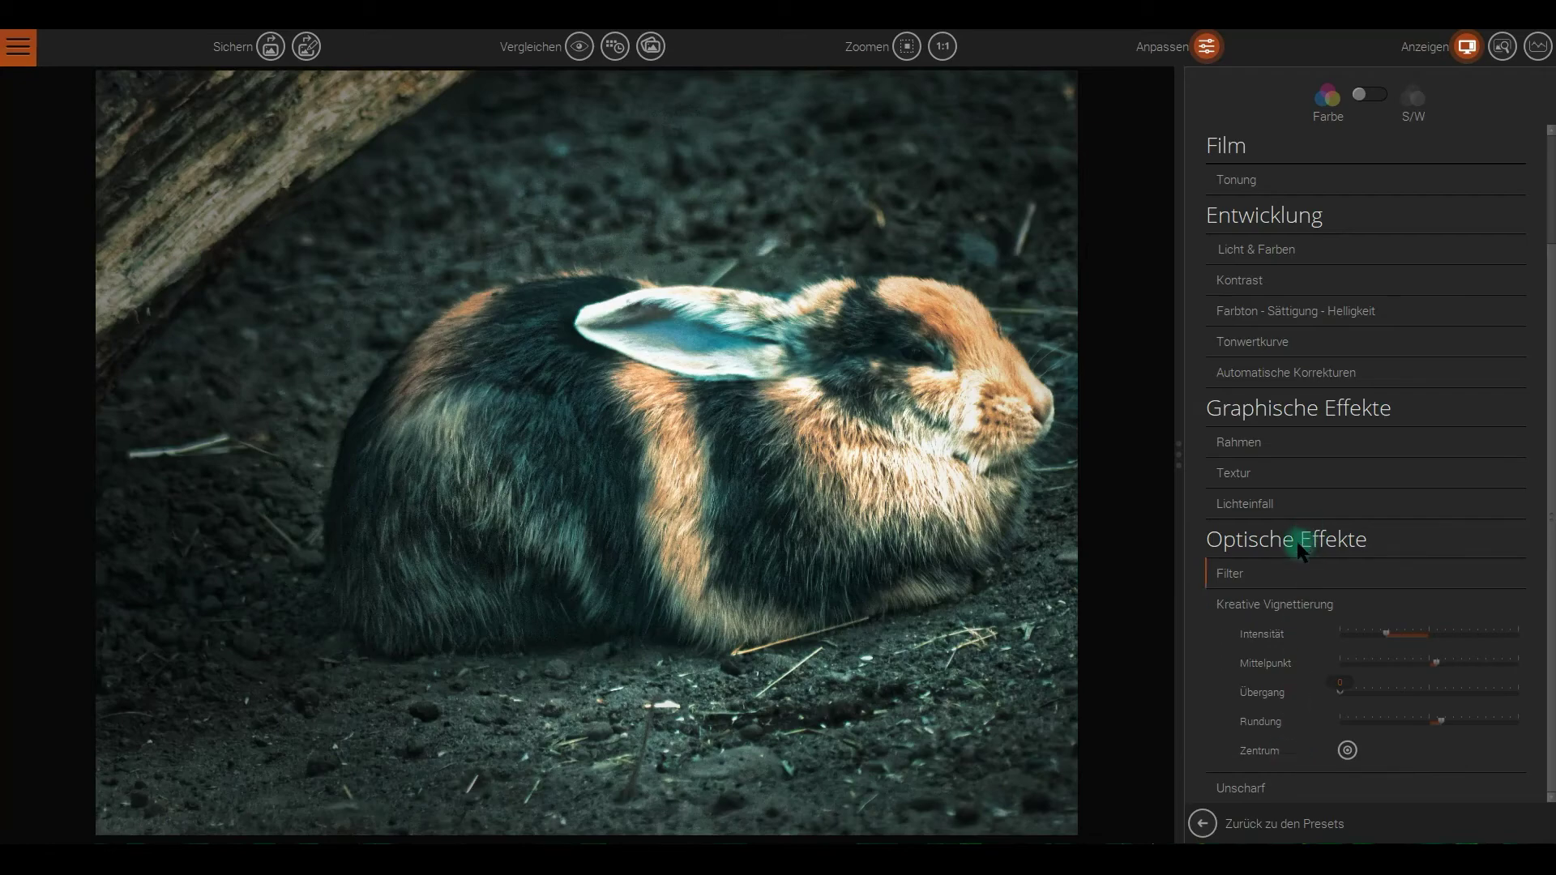
# Open the Unscharf blur vignette and set full intensity, maximum transition and a wider radius
pyautogui.click(1290, 608)
pyautogui.click(1255, 764)
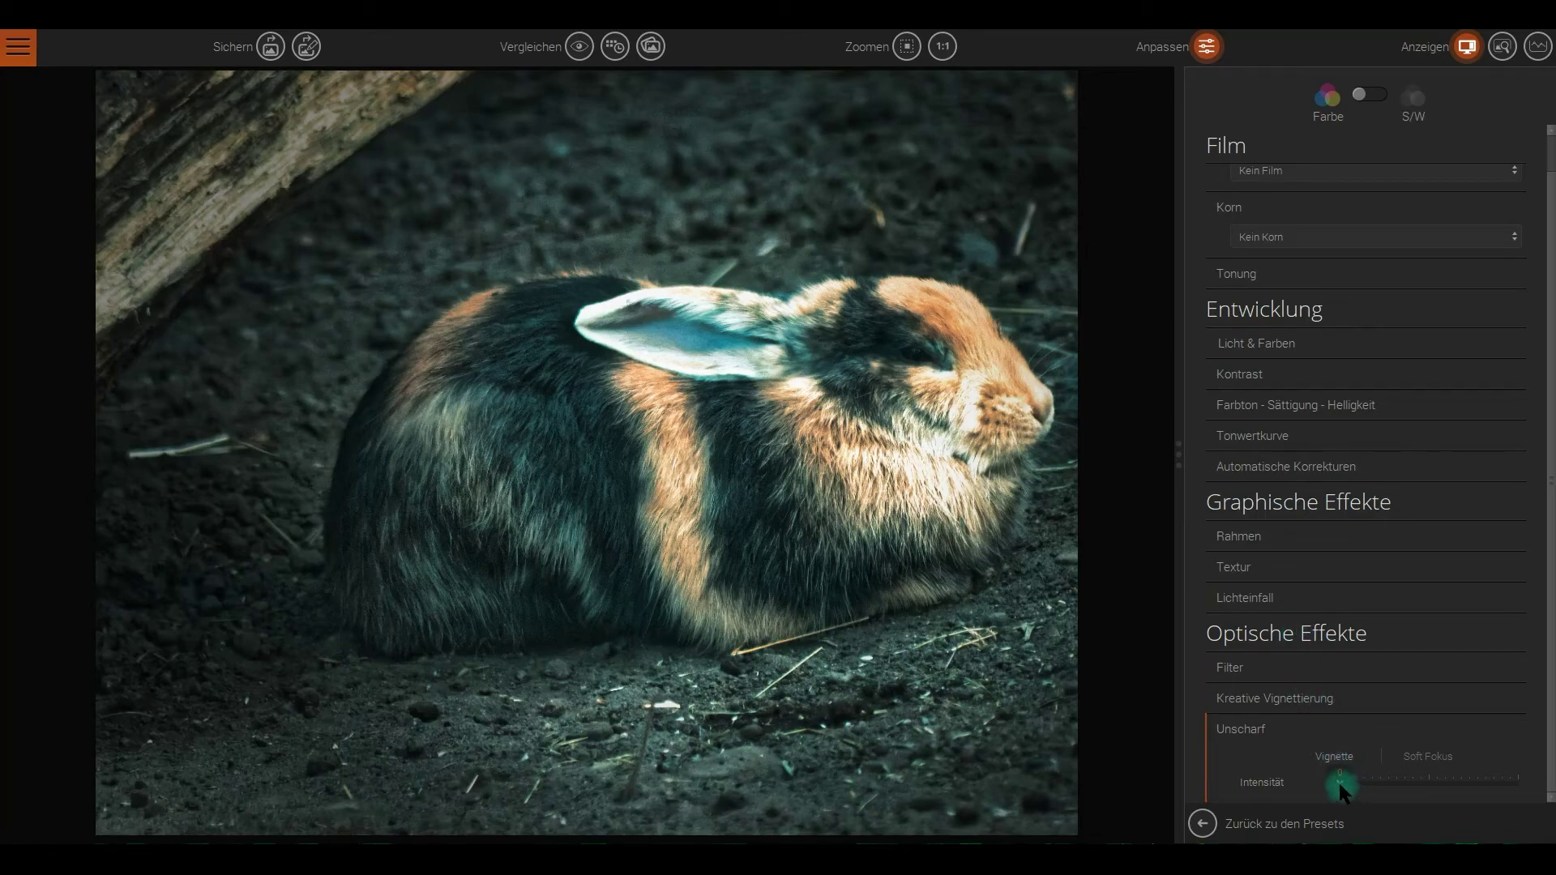
pyautogui.moveTo(1339, 782); pyautogui.dragTo(1387, 780)
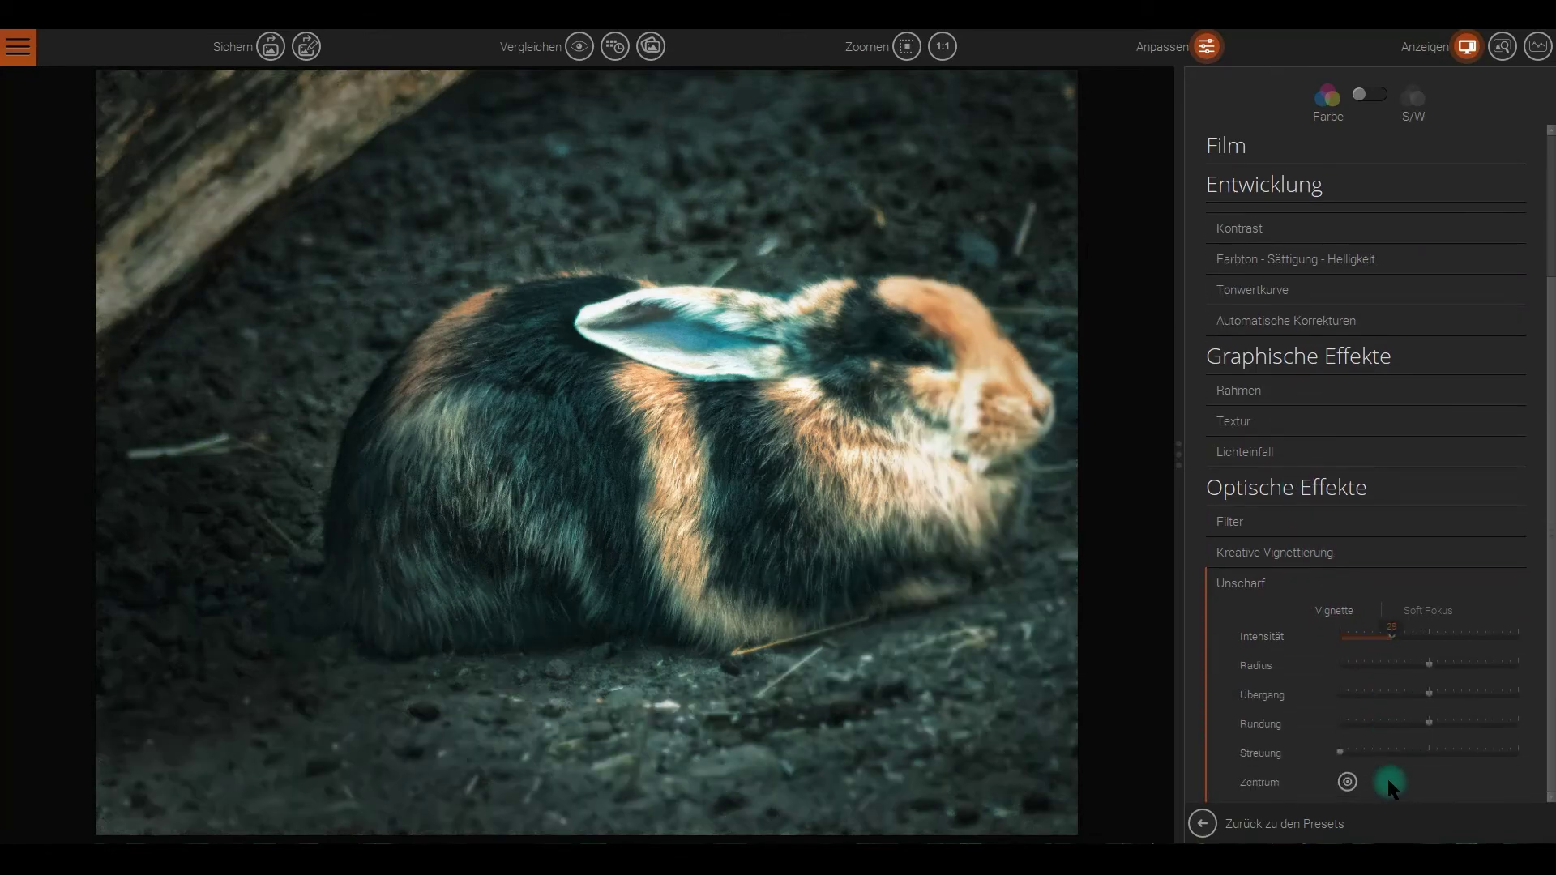
pyautogui.click(1388, 638)
pyautogui.moveTo(1432, 689)
pyautogui.mouseDown()
pyautogui.moveTo(1549, 708)
pyautogui.moveTo(1167, 711)
pyautogui.moveTo(1548, 720)
pyautogui.mouseUp()
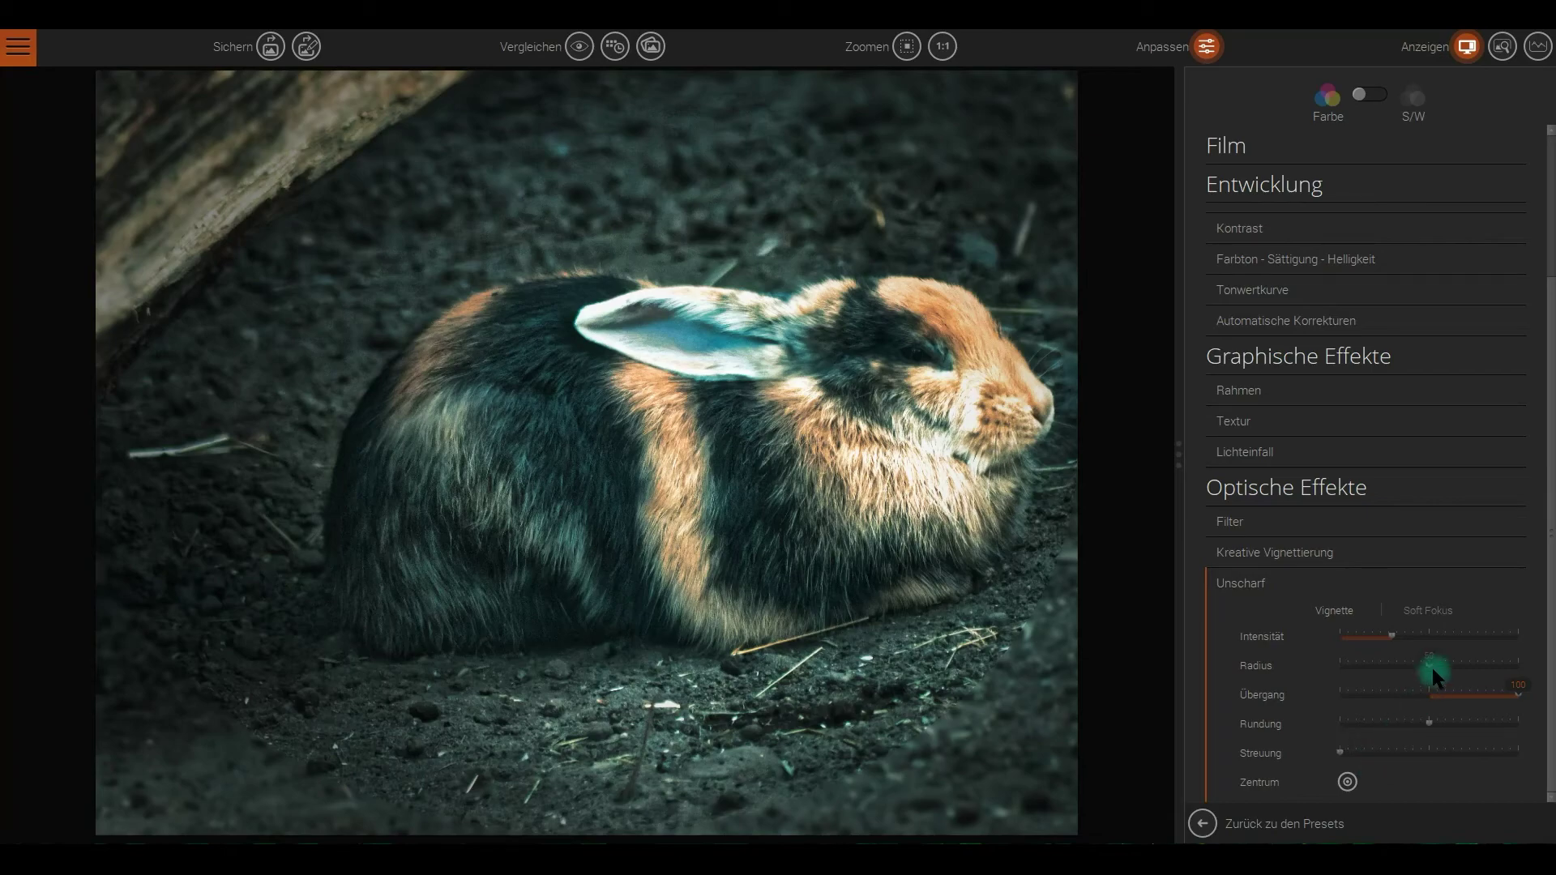
pyautogui.moveTo(1390, 635); pyautogui.dragTo(1541, 645)
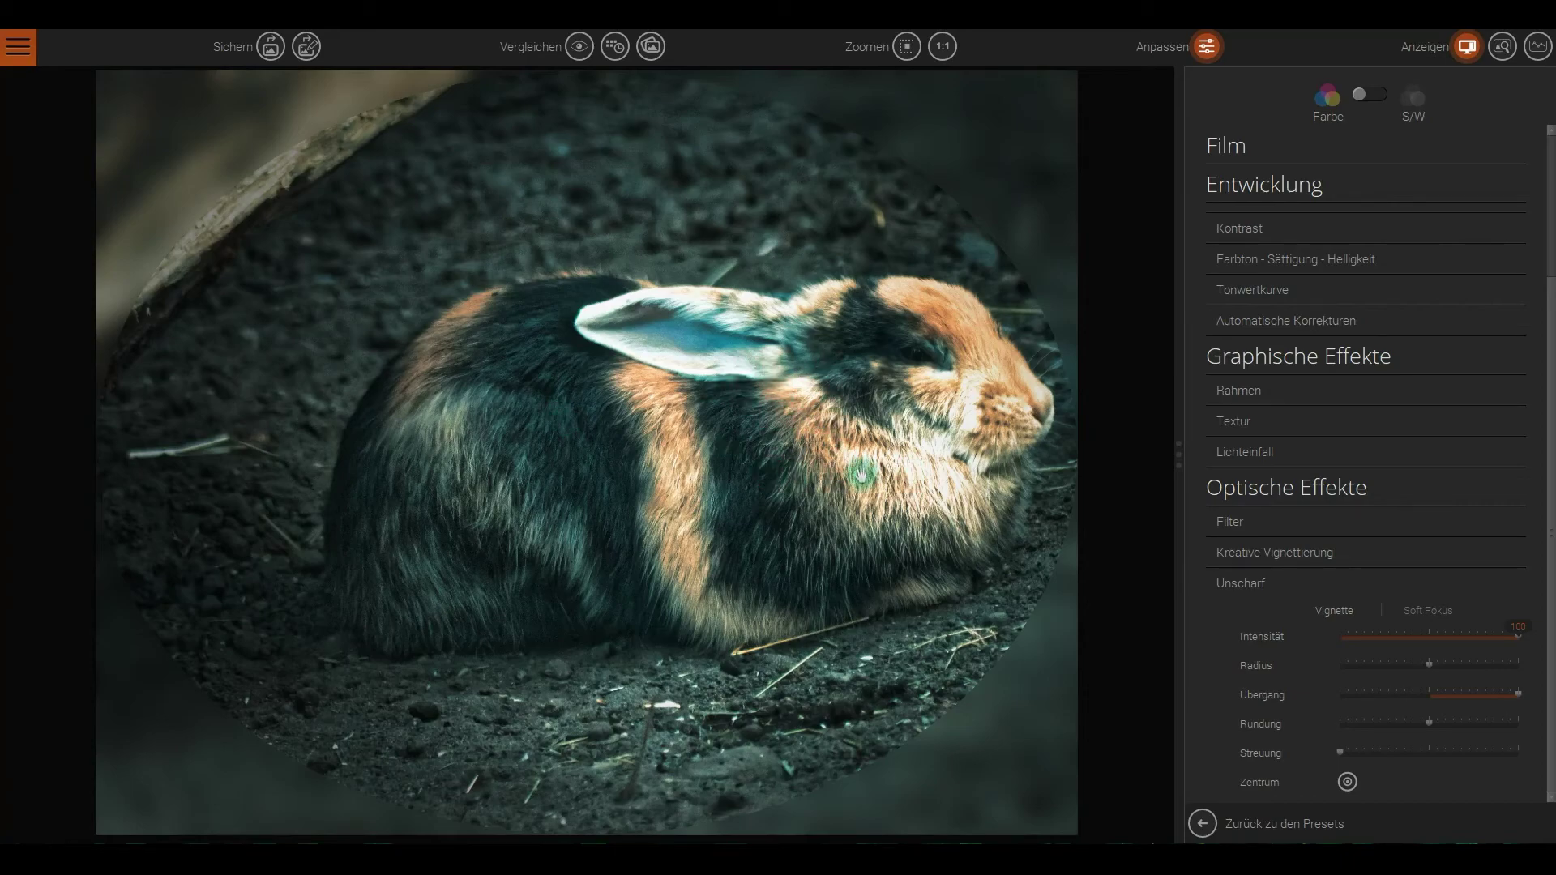
pyautogui.moveTo(1429, 663)
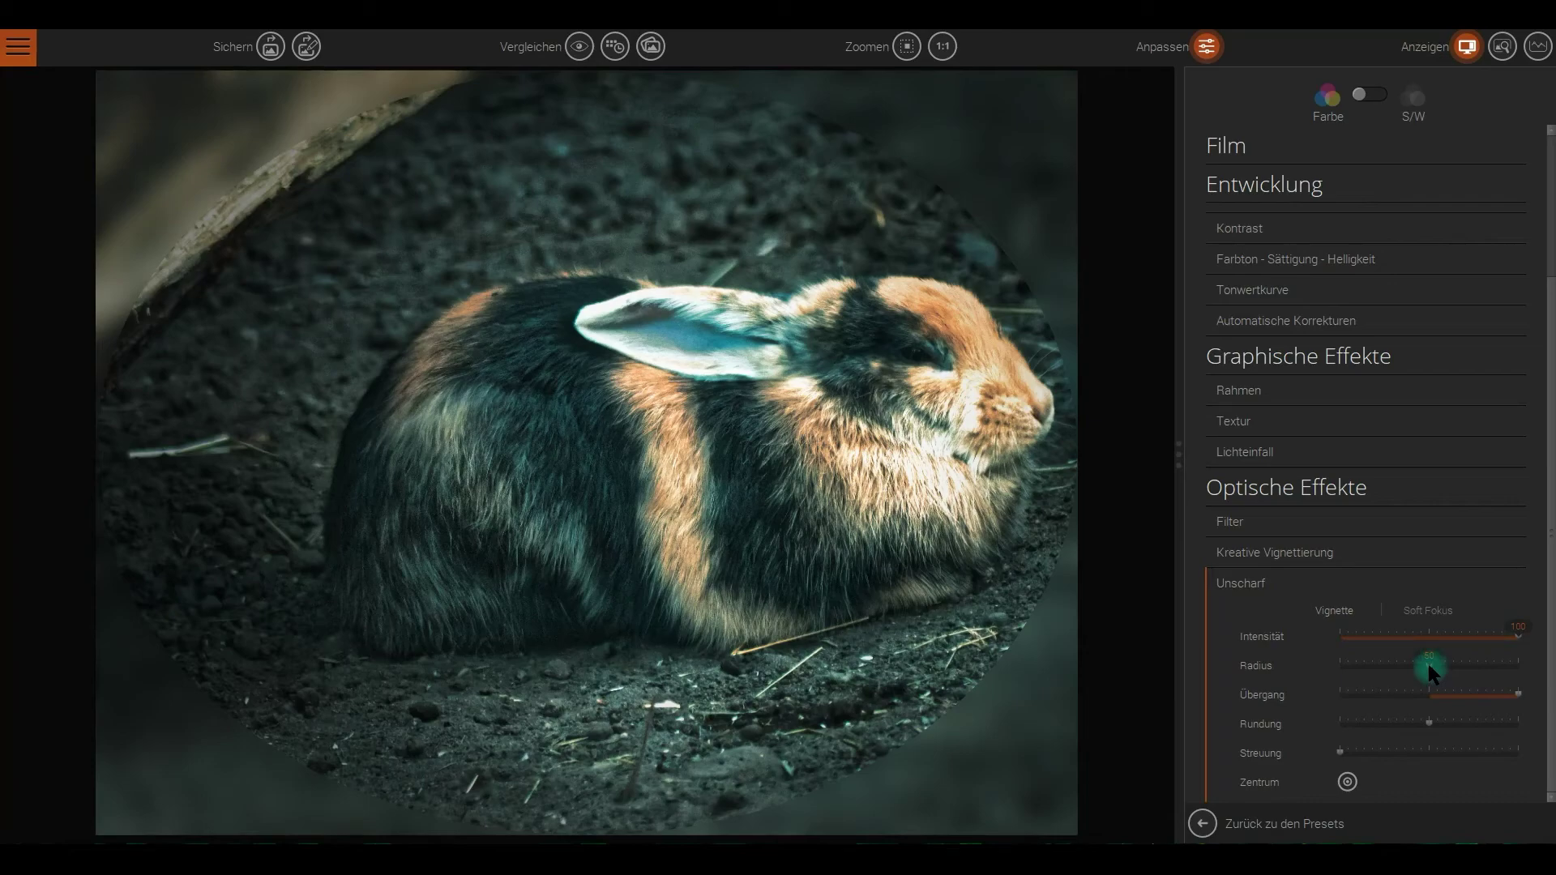
pyautogui.moveTo(1428, 664)
pyautogui.mouseDown()
pyautogui.moveTo(1475, 660)
pyautogui.moveTo(1384, 657)
pyautogui.moveTo(1419, 635)
pyautogui.mouseUp()
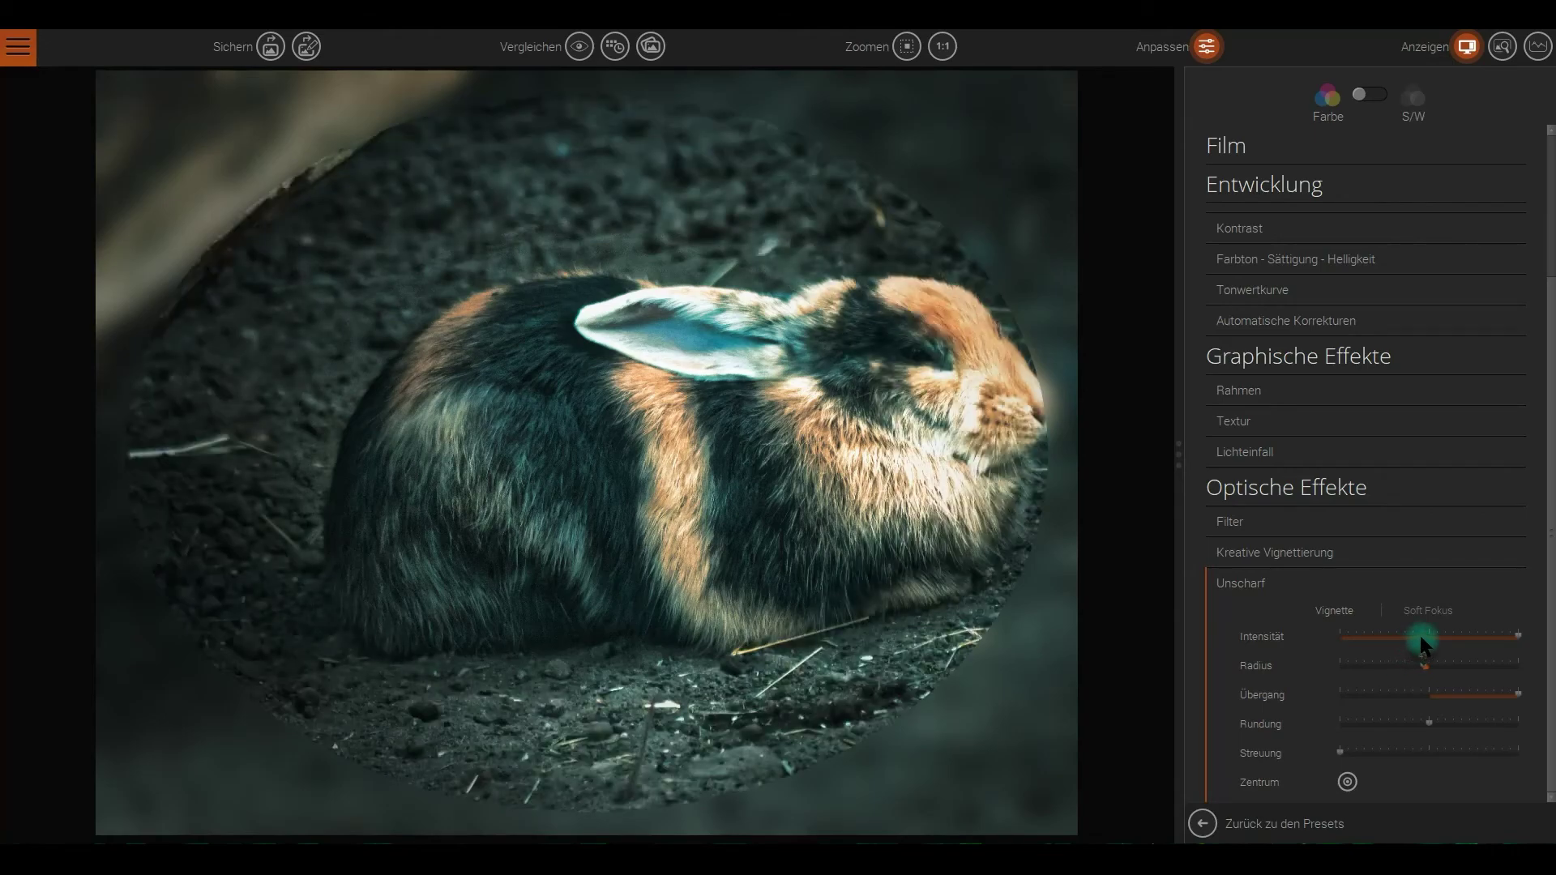
# Centre the blur vignette on the rabbit's flank, then lower intensity and transition and add slight scatter
pyautogui.click(1347, 782)
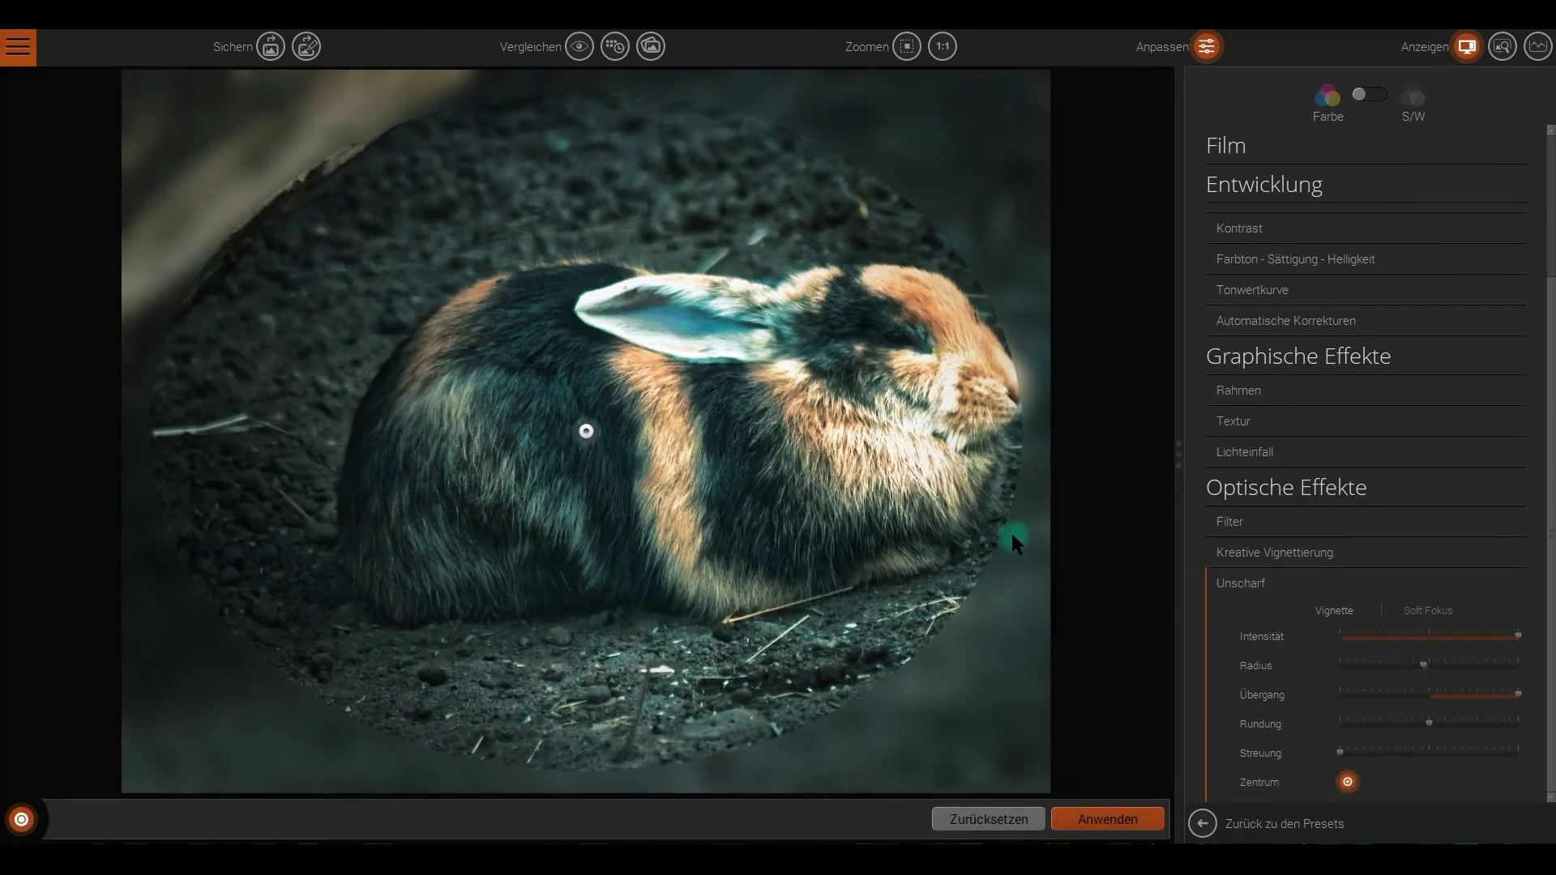
pyautogui.moveTo(587, 430)
pyautogui.mouseDown()
pyautogui.moveTo(694, 478)
pyautogui.moveTo(694, 440)
pyautogui.mouseUp()
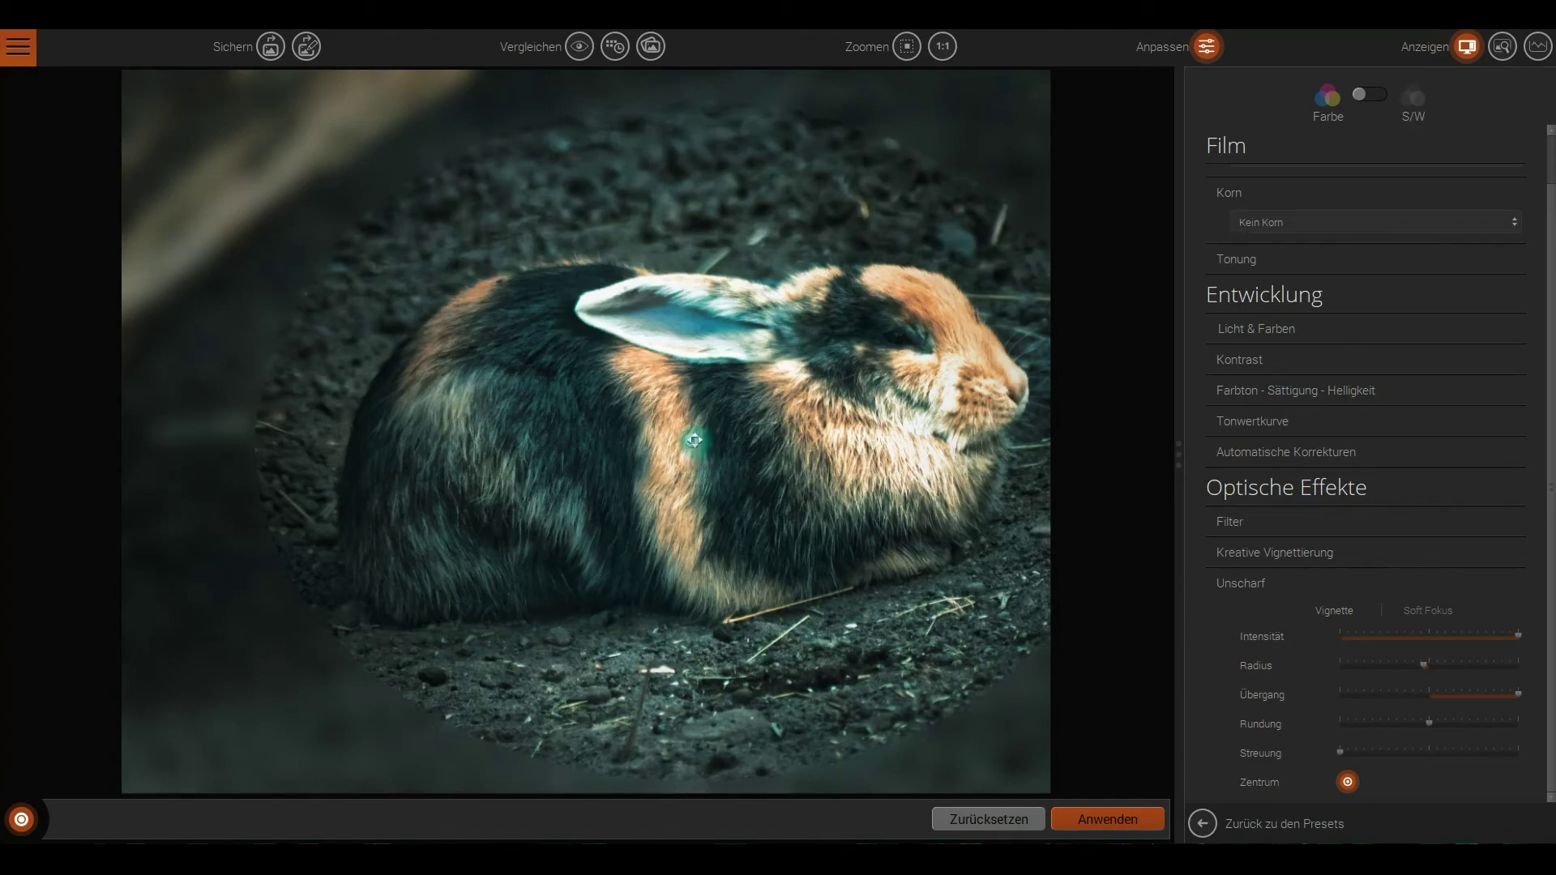
pyautogui.click(1122, 808)
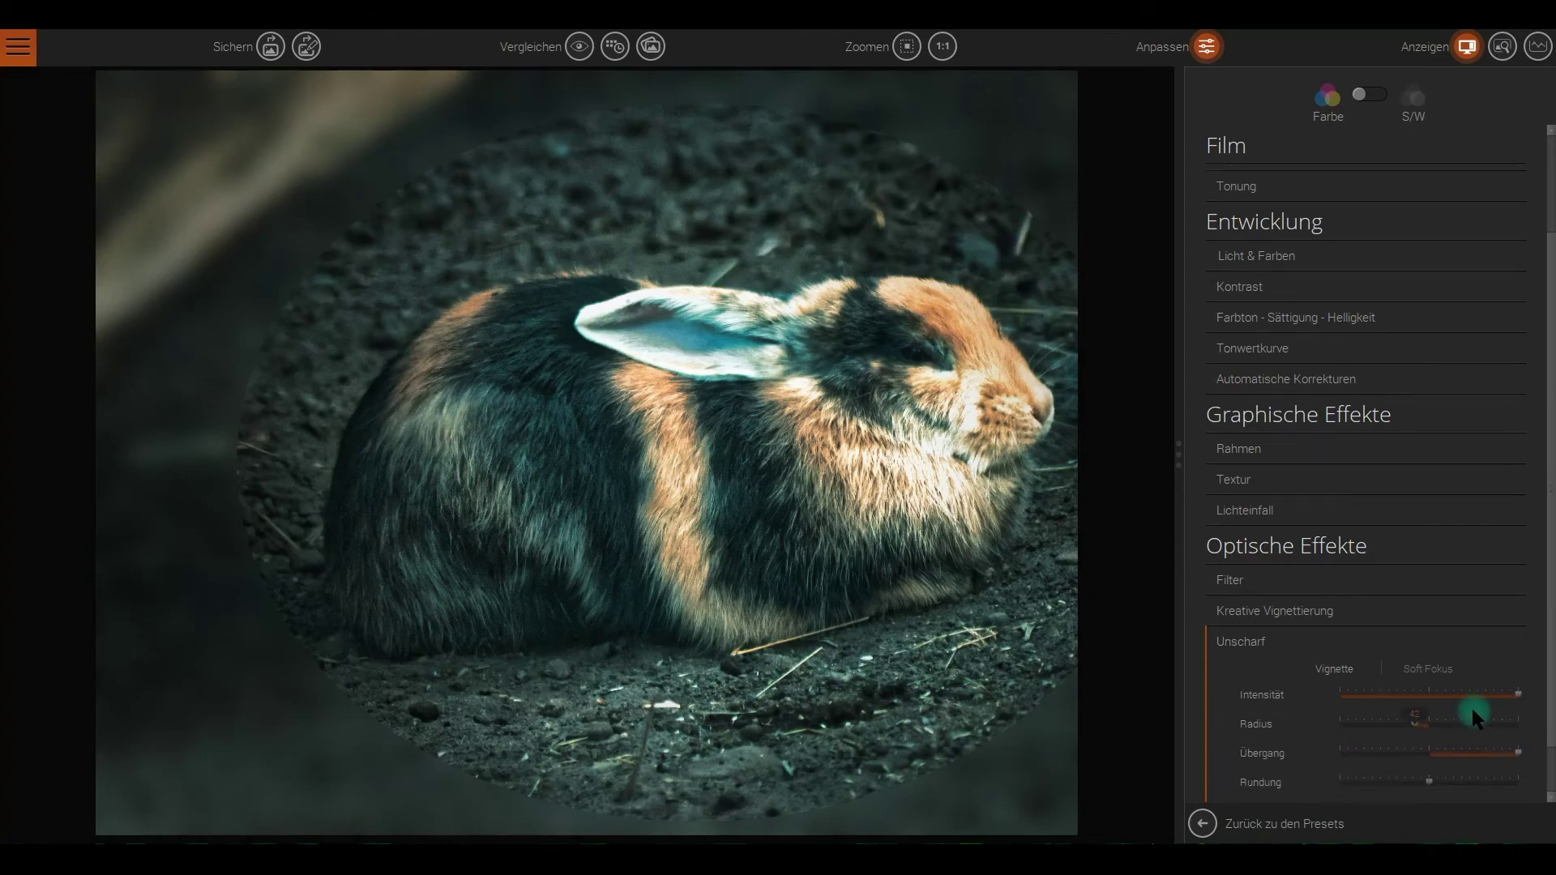
pyautogui.moveTo(1516, 635)
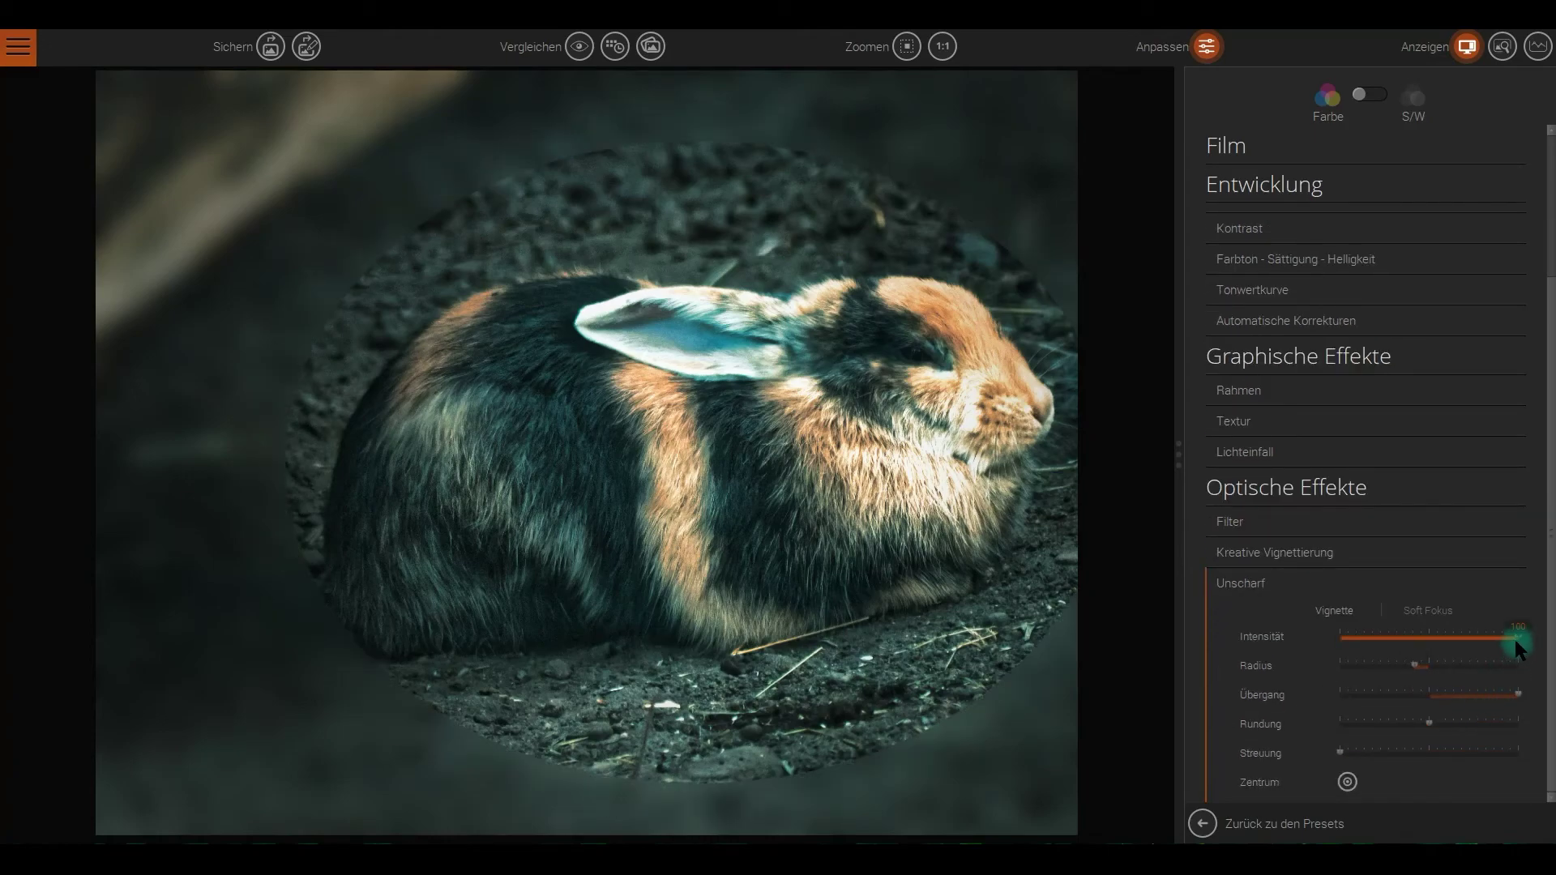
pyautogui.moveTo(1449, 643); pyautogui.dragTo(1388, 643)
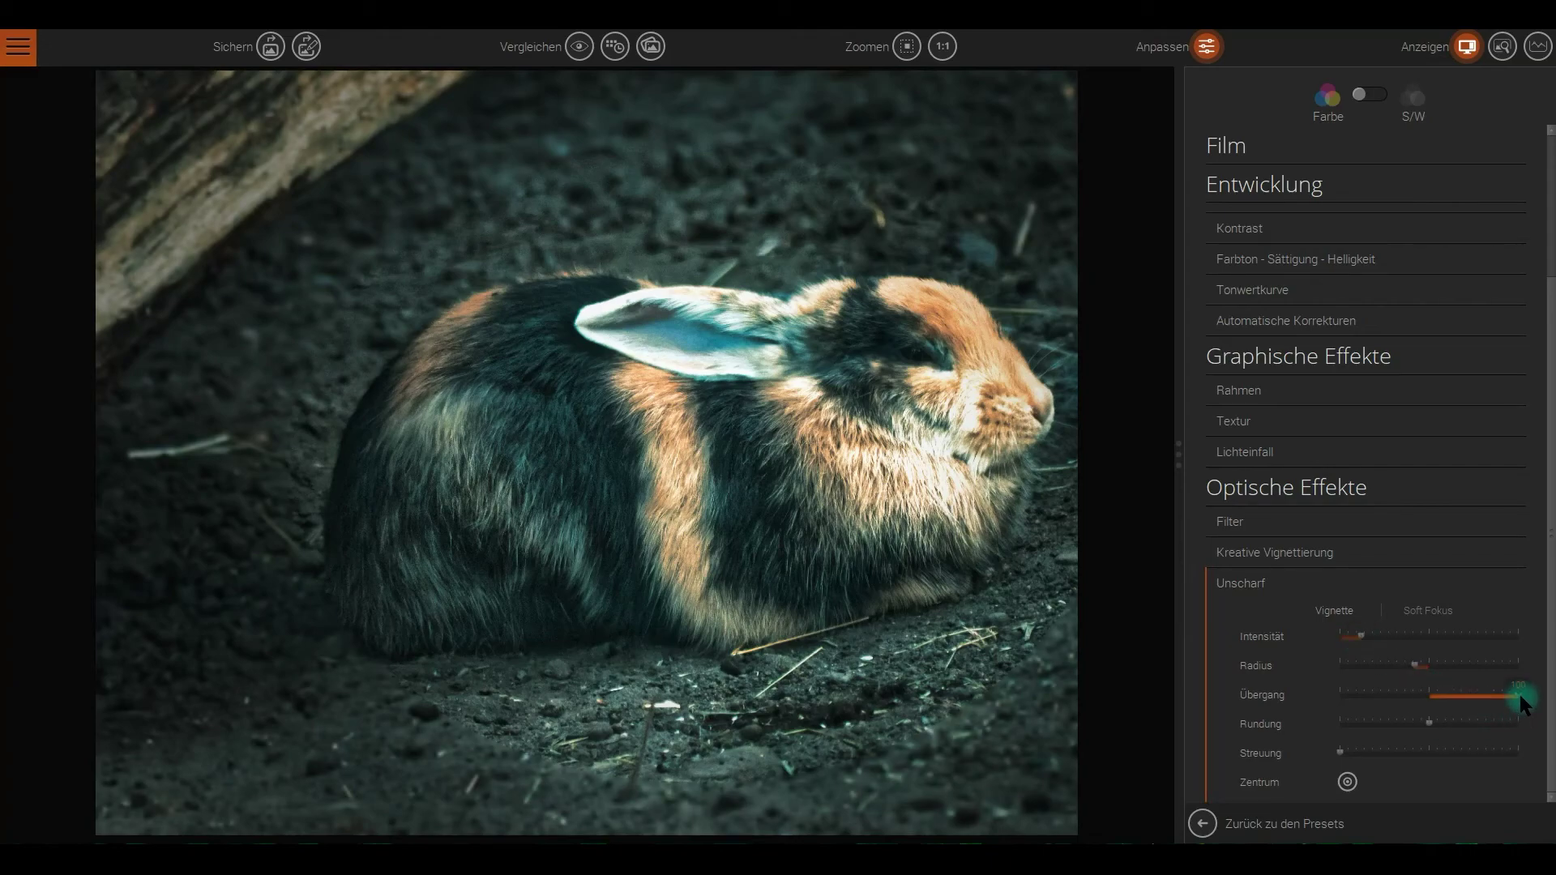
pyautogui.moveTo(1441, 698); pyautogui.dragTo(1424, 698)
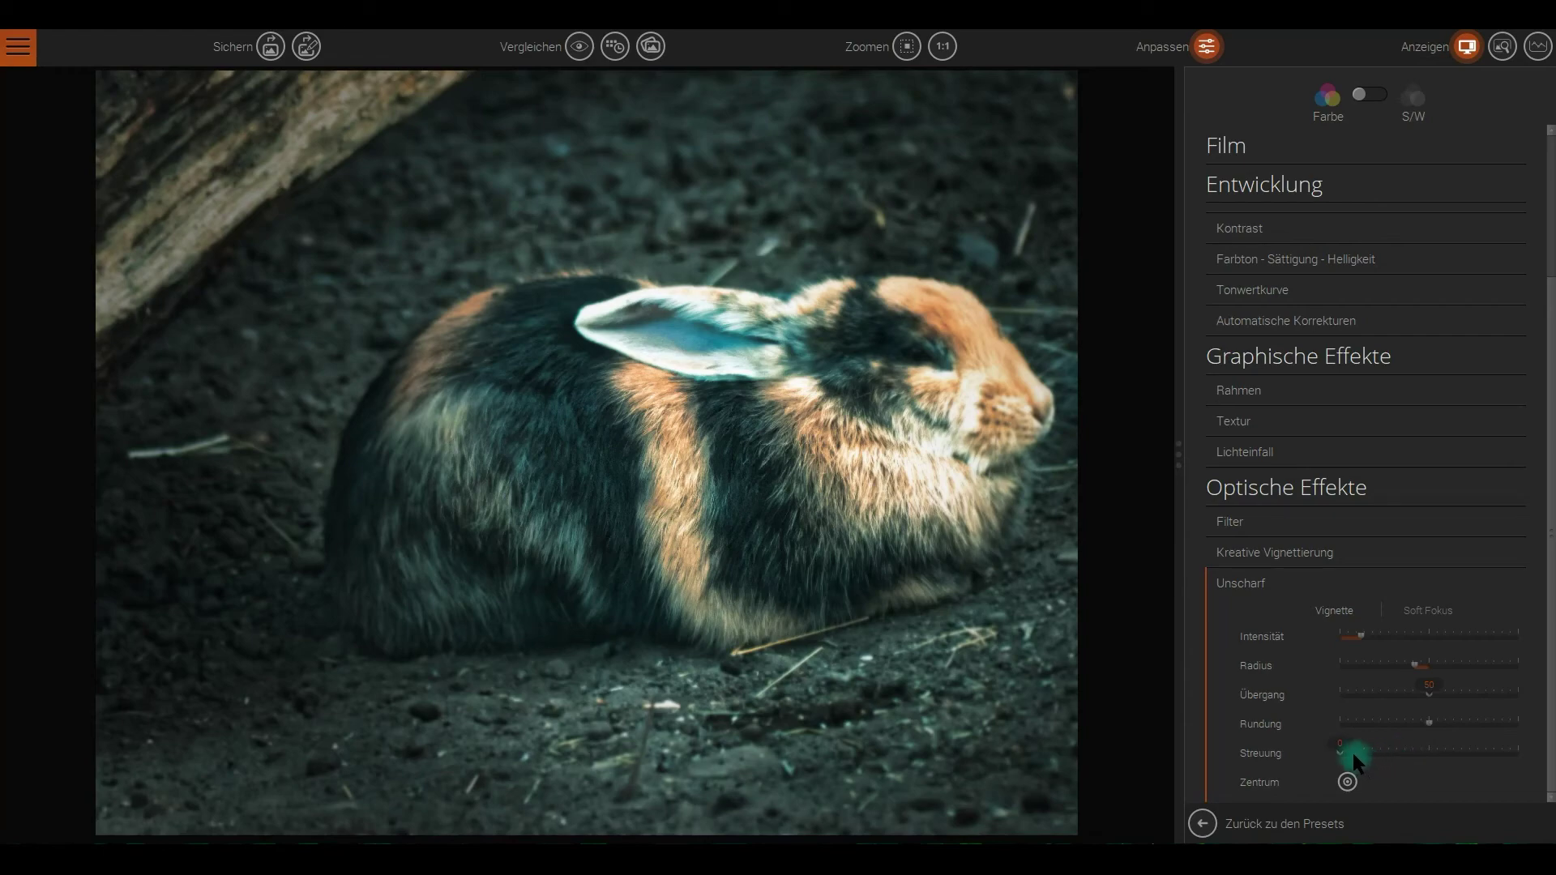
pyautogui.moveTo(1340, 755); pyautogui.dragTo(1353, 753)
pyautogui.moveTo(1351, 753); pyautogui.dragTo(1347, 757)
pyautogui.moveTo(1348, 759); pyautogui.dragTo(1347, 757)
pyautogui.click(735, 422)
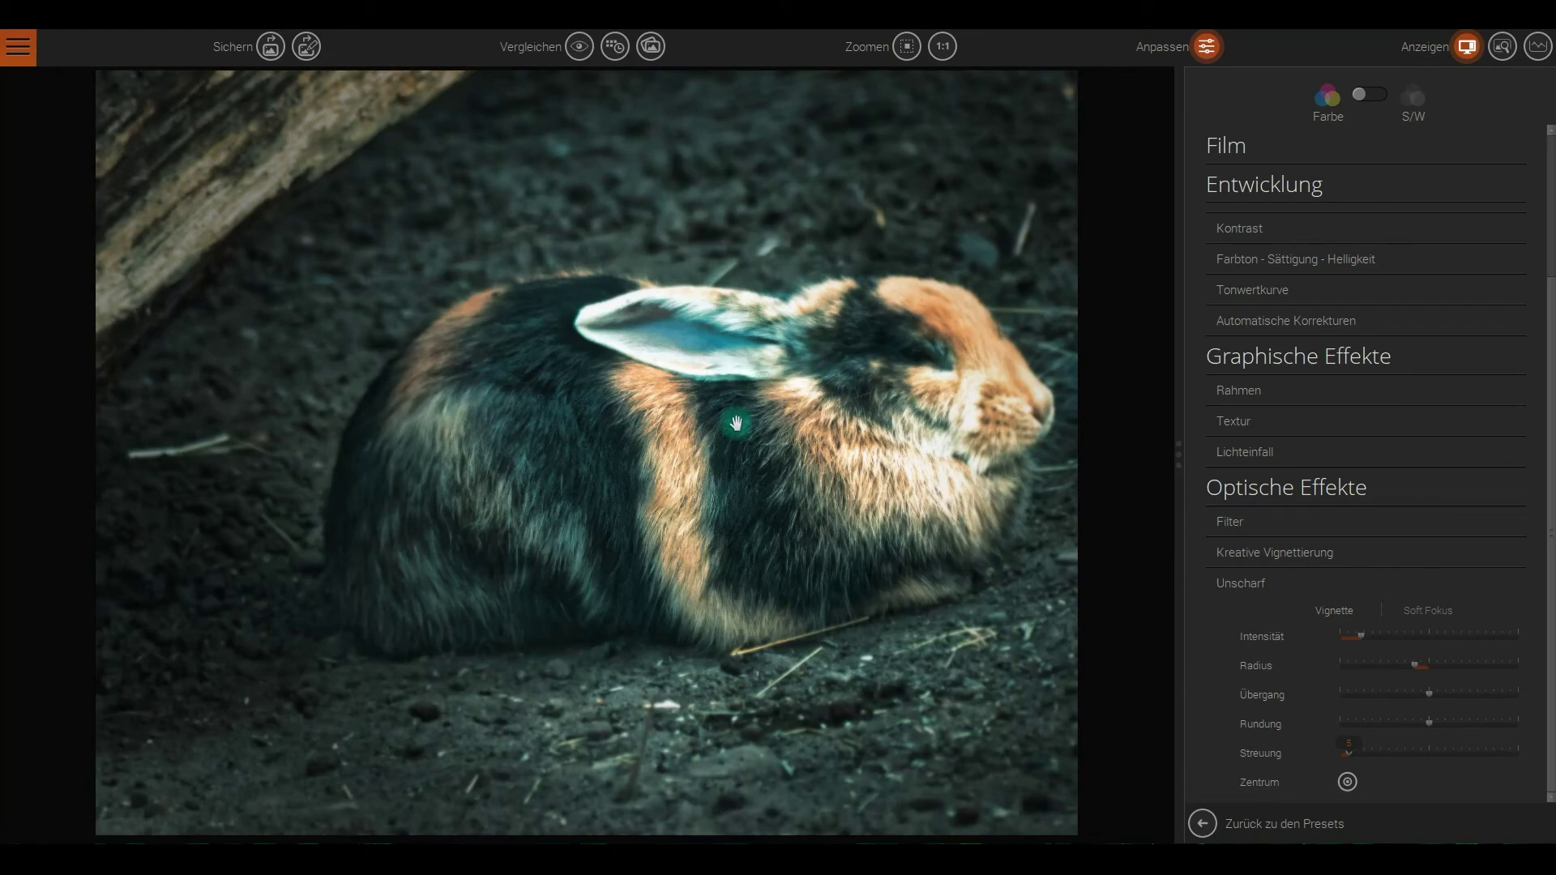
# Choose the Grunge frame under Rahmen and reduce its Größe slightly
pyautogui.click(1240, 582)
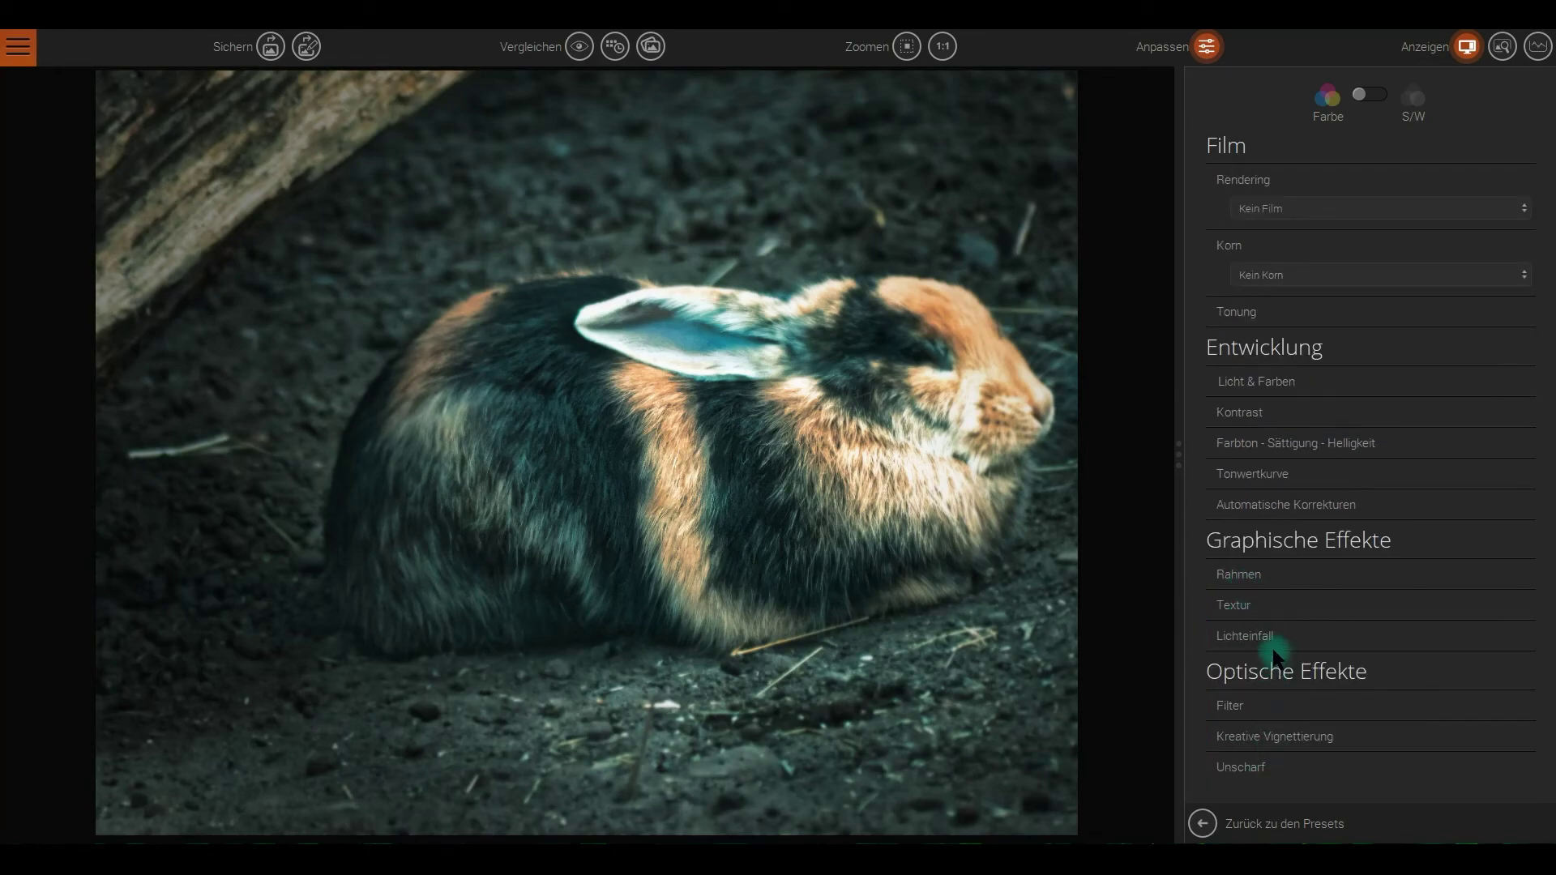
pyautogui.click(1256, 570)
pyautogui.click(1317, 604)
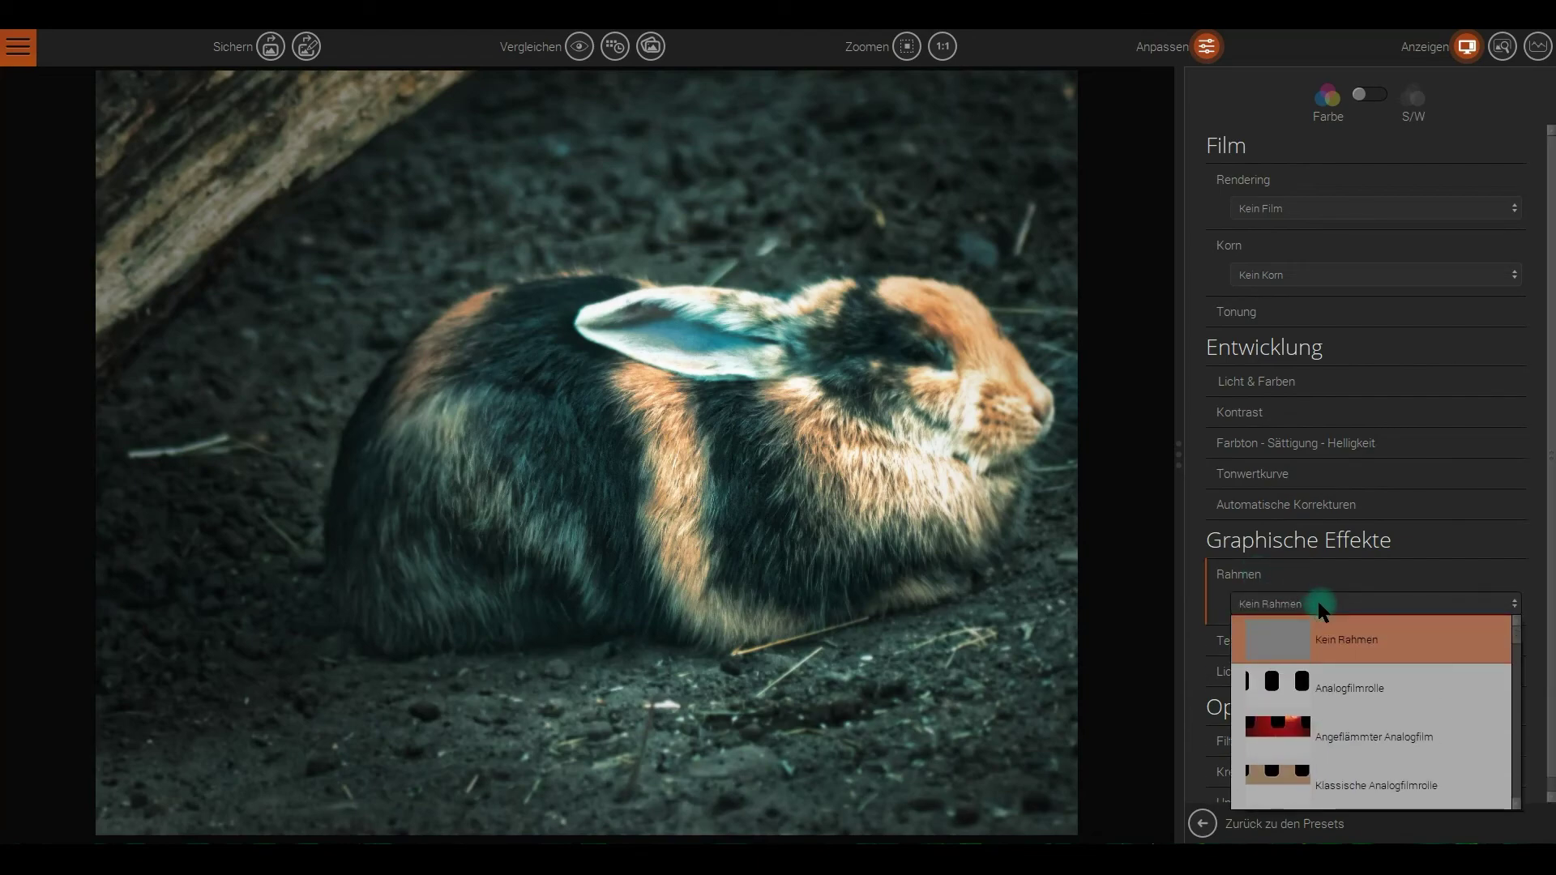
pyautogui.scroll(-2, 1323, 662)
pyautogui.click(1321, 644)
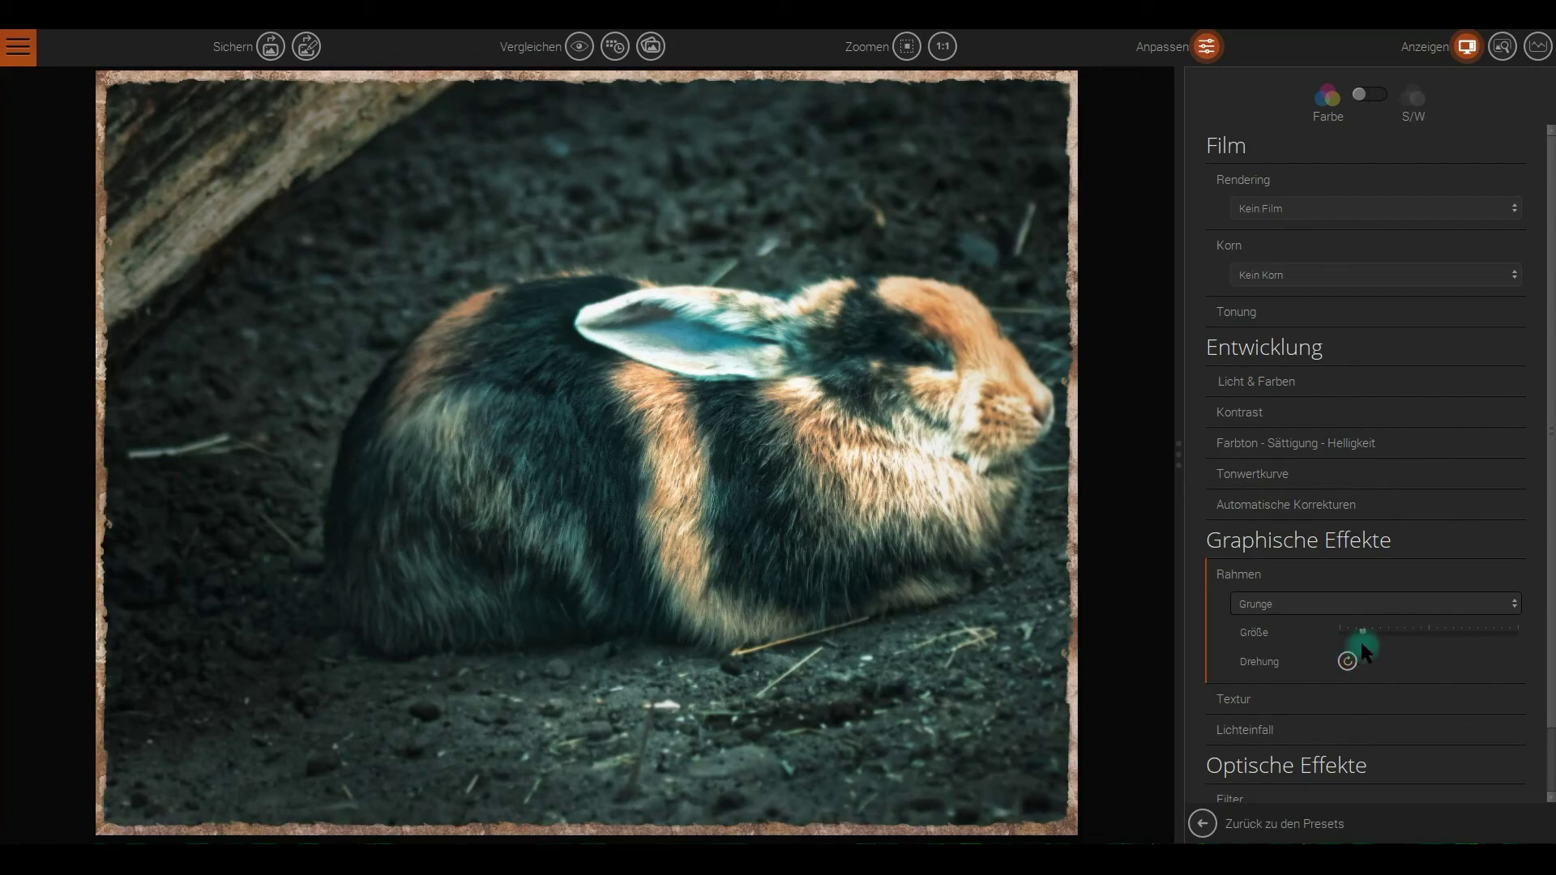
pyautogui.moveTo(1365, 629); pyautogui.dragTo(1335, 639)
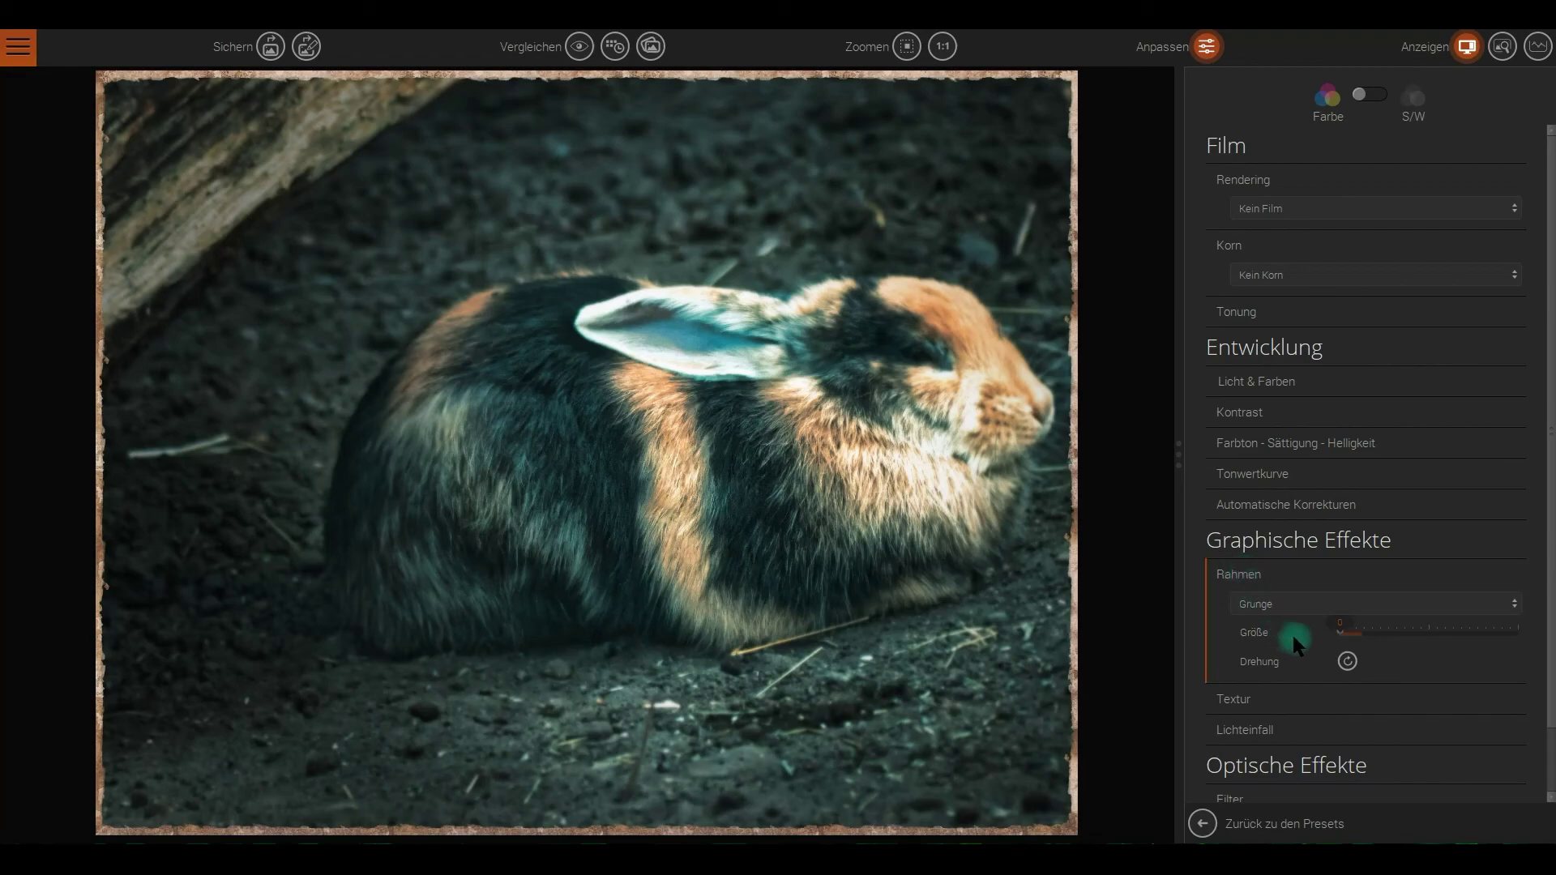
pyautogui.click(1238, 572)
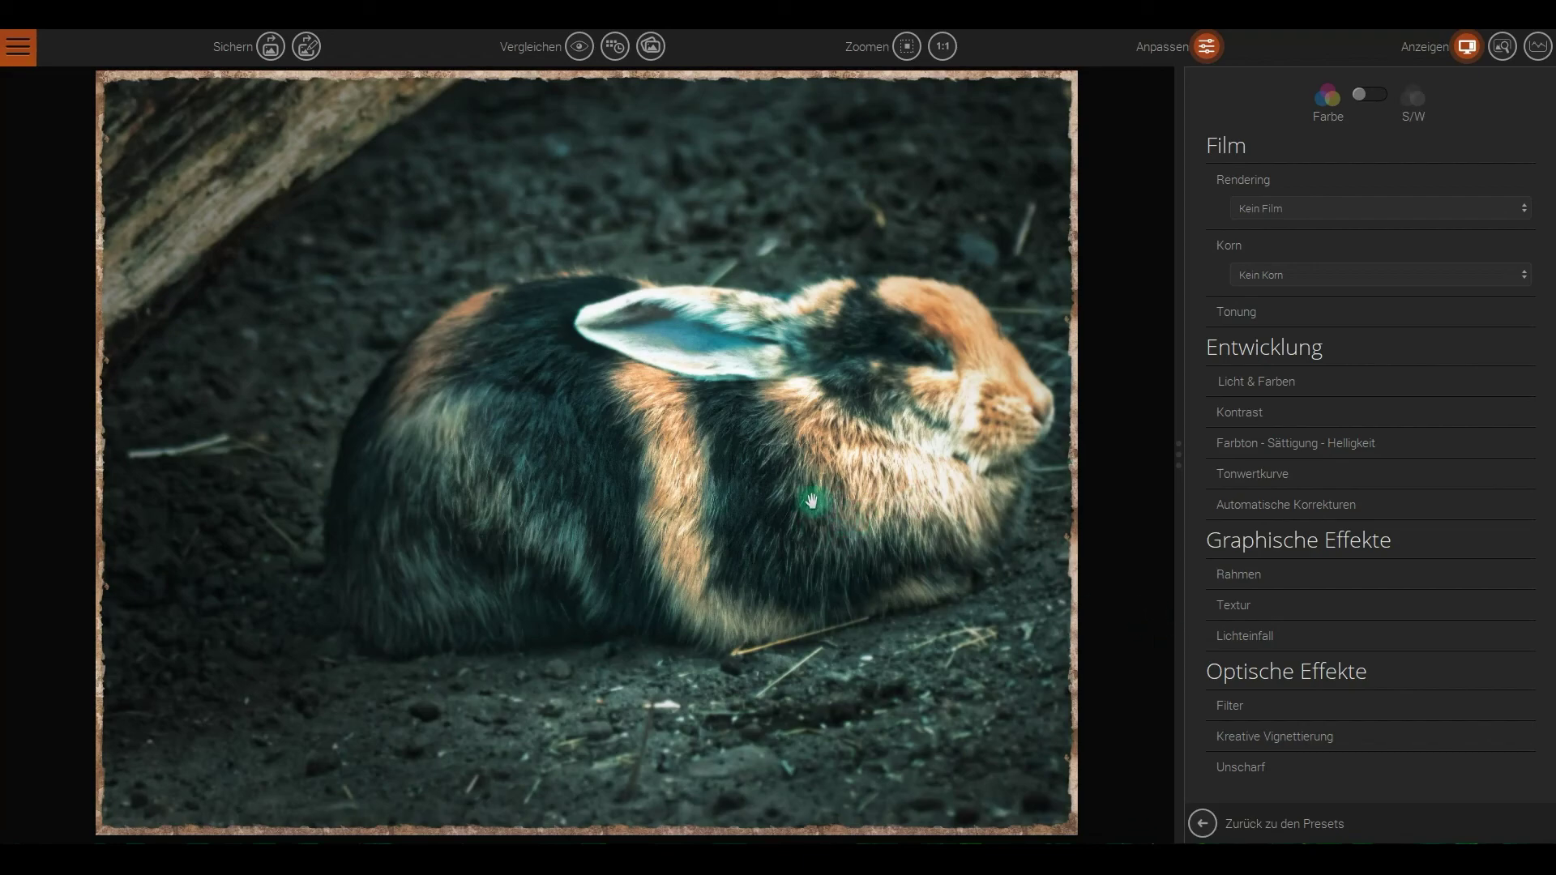
# Set the vignette Mittelpunkt to 29, compare with the original, and save to Affinity Photo
pyautogui.click(1276, 735)
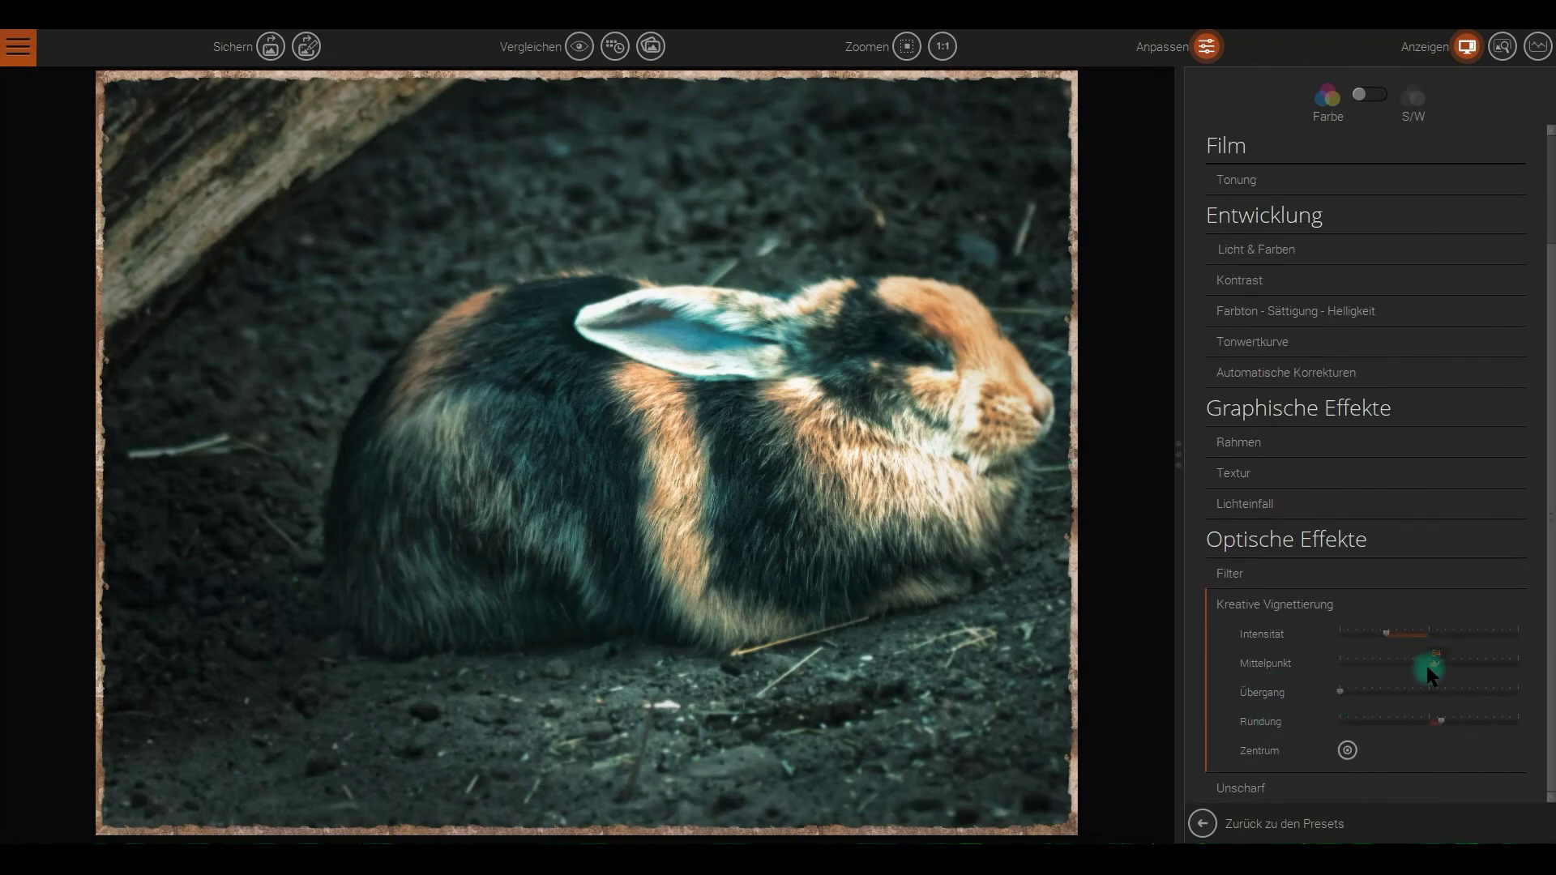
pyautogui.moveTo(1436, 663)
pyautogui.mouseDown()
pyautogui.moveTo(1388, 669)
pyautogui.moveTo(1495, 659)
pyautogui.moveTo(1442, 661)
pyautogui.mouseUp()
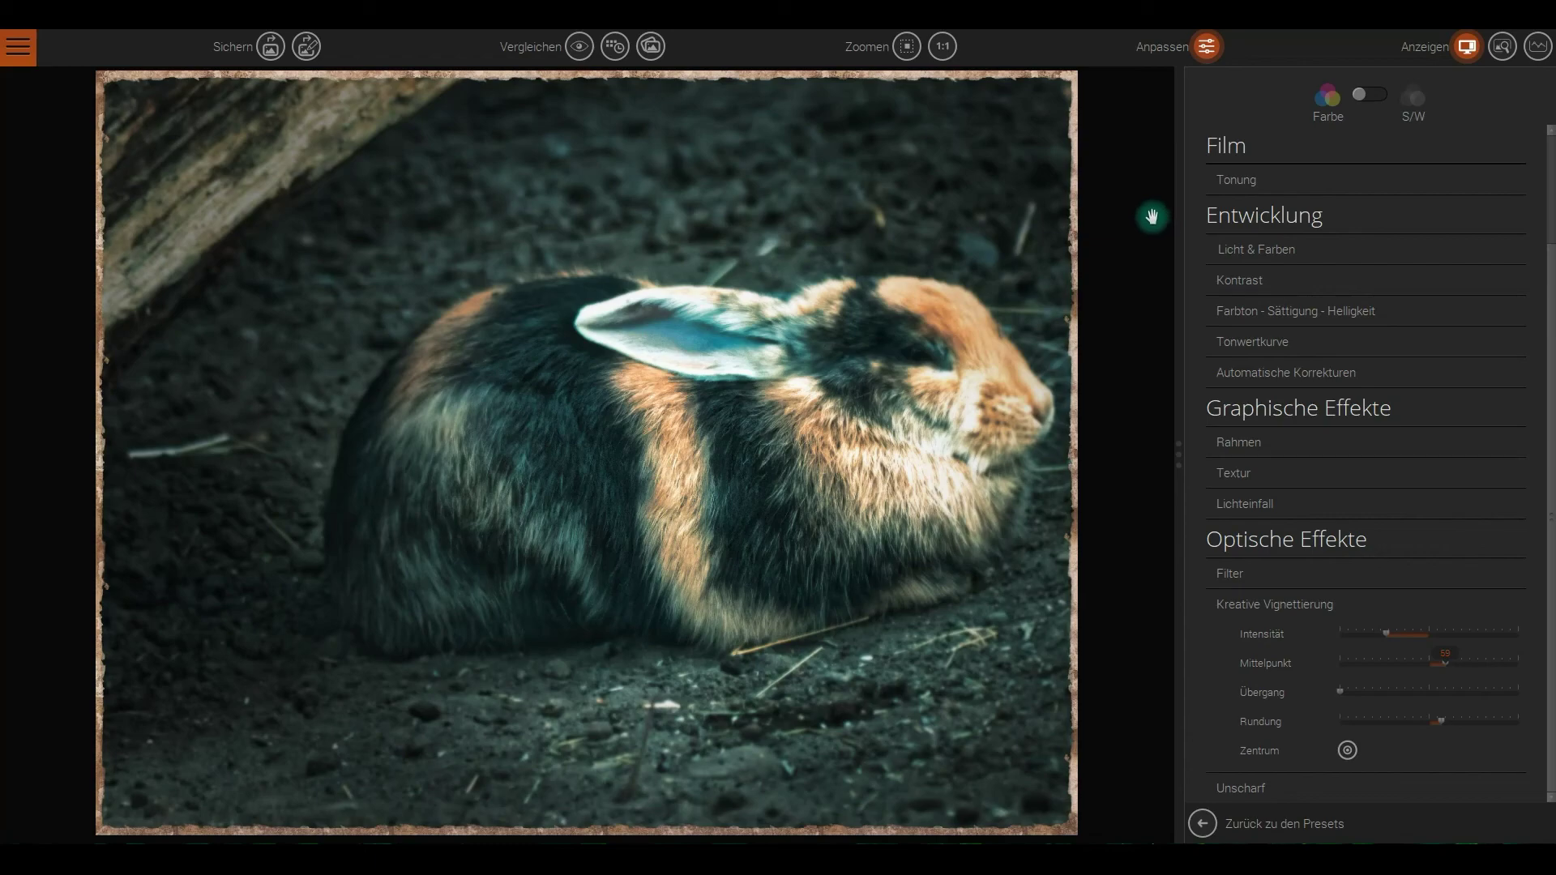
pyautogui.click(1205, 47)
pyautogui.click(1502, 46)
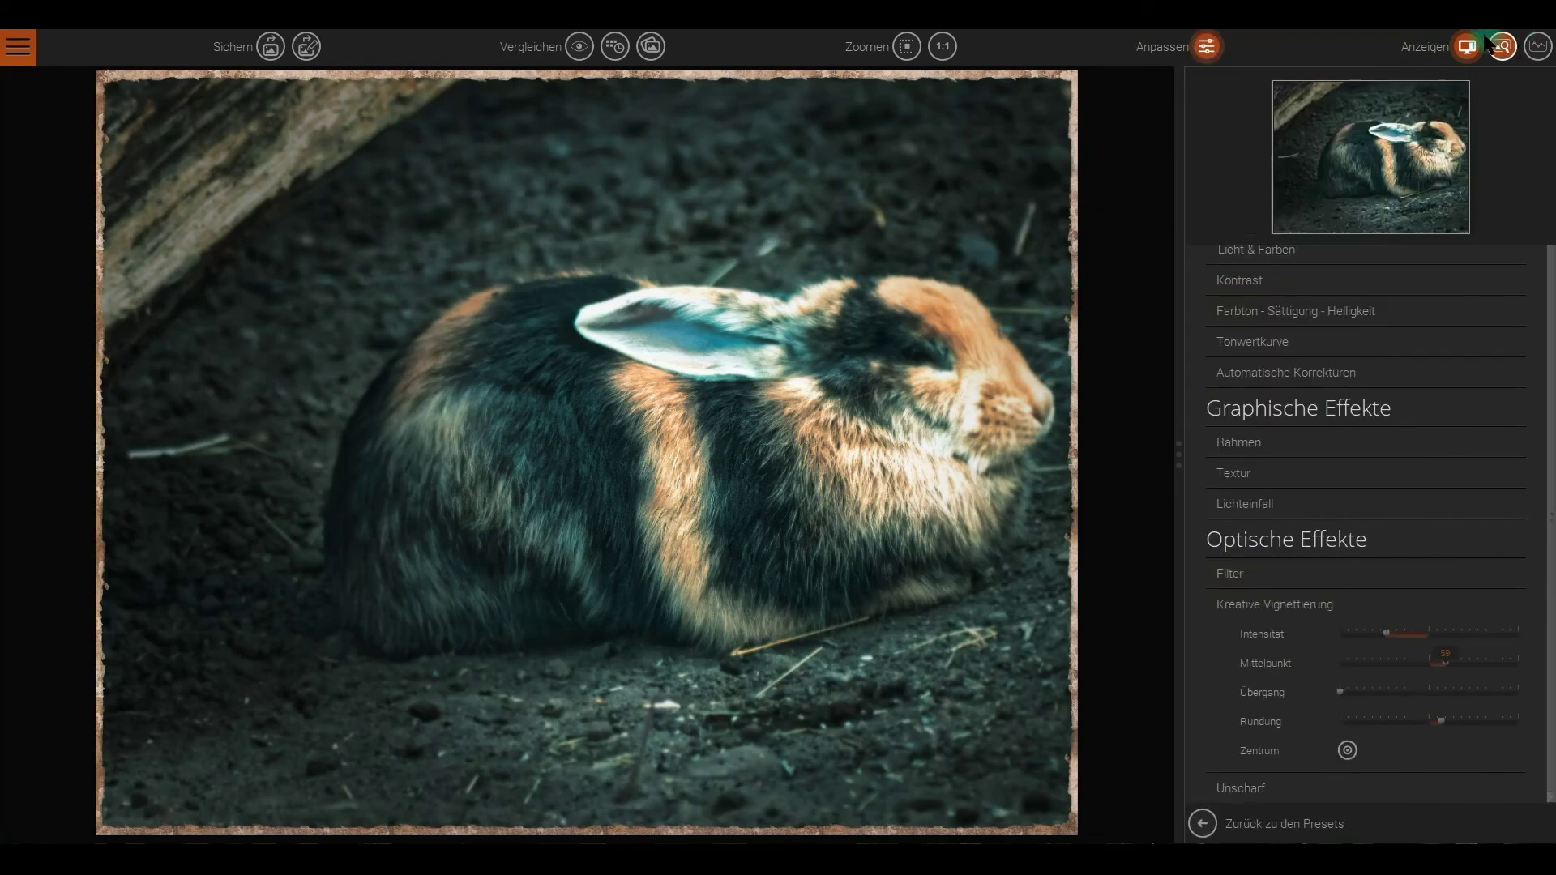
pyautogui.click(1501, 47)
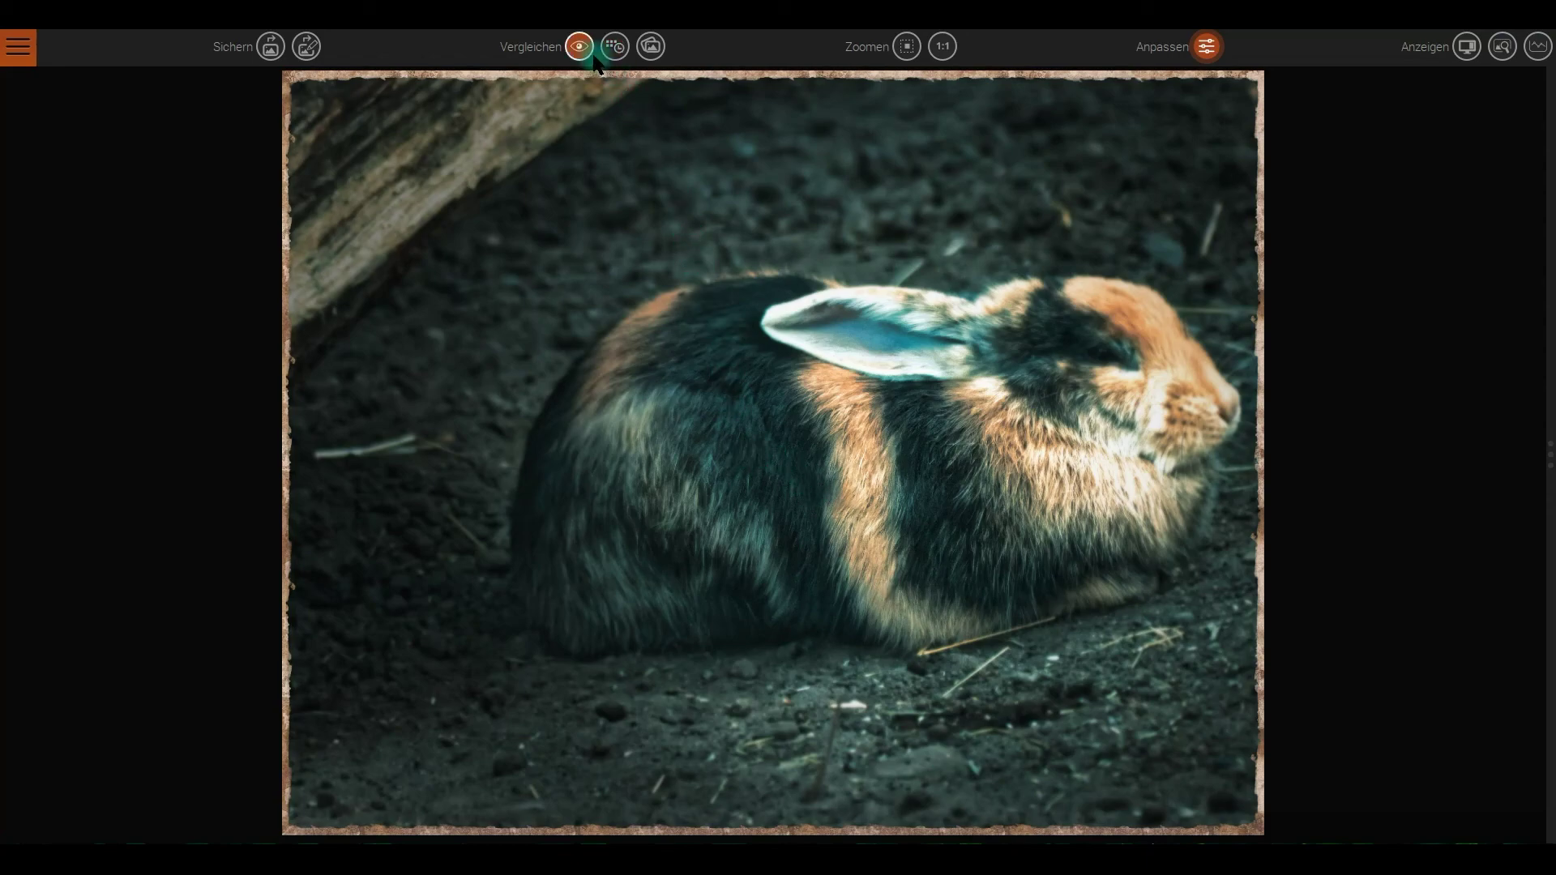
pyautogui.click(580, 49)
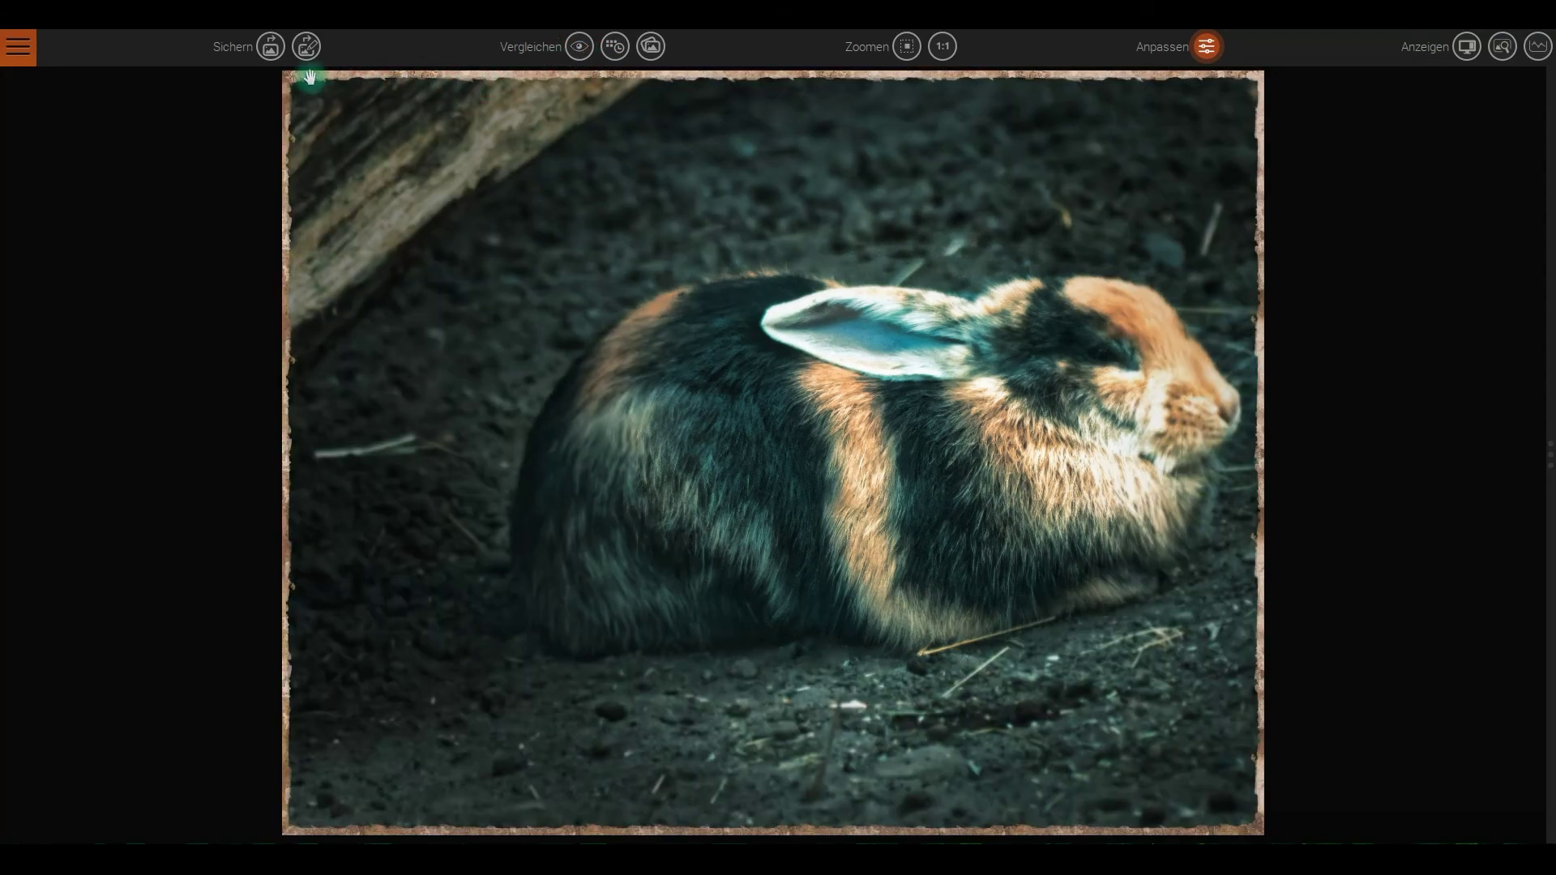
pyautogui.click(271, 49)
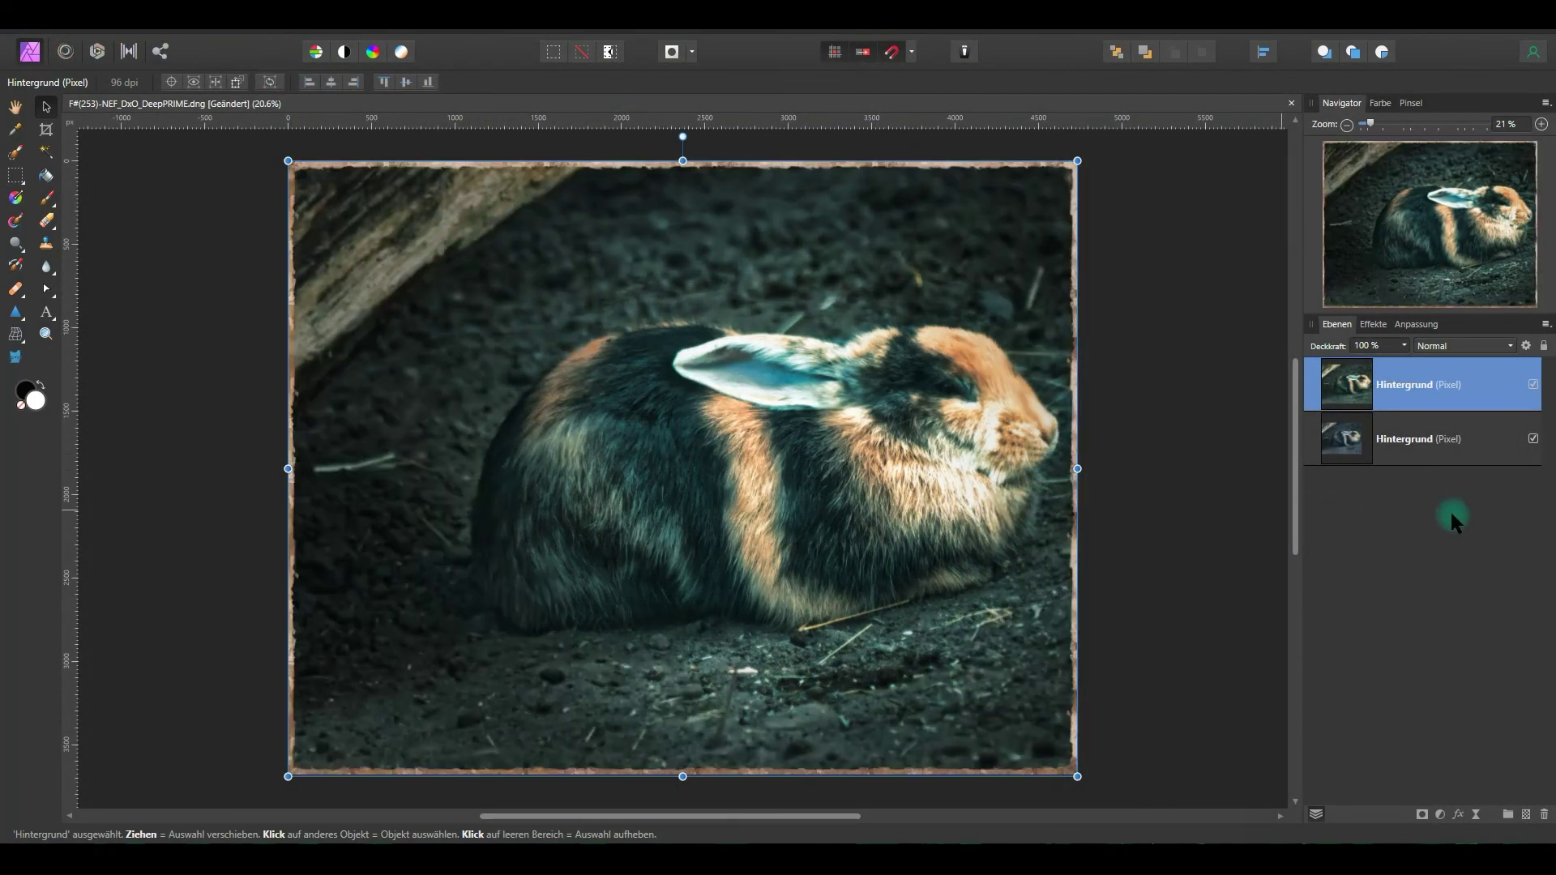
pyautogui.click(1532, 384)
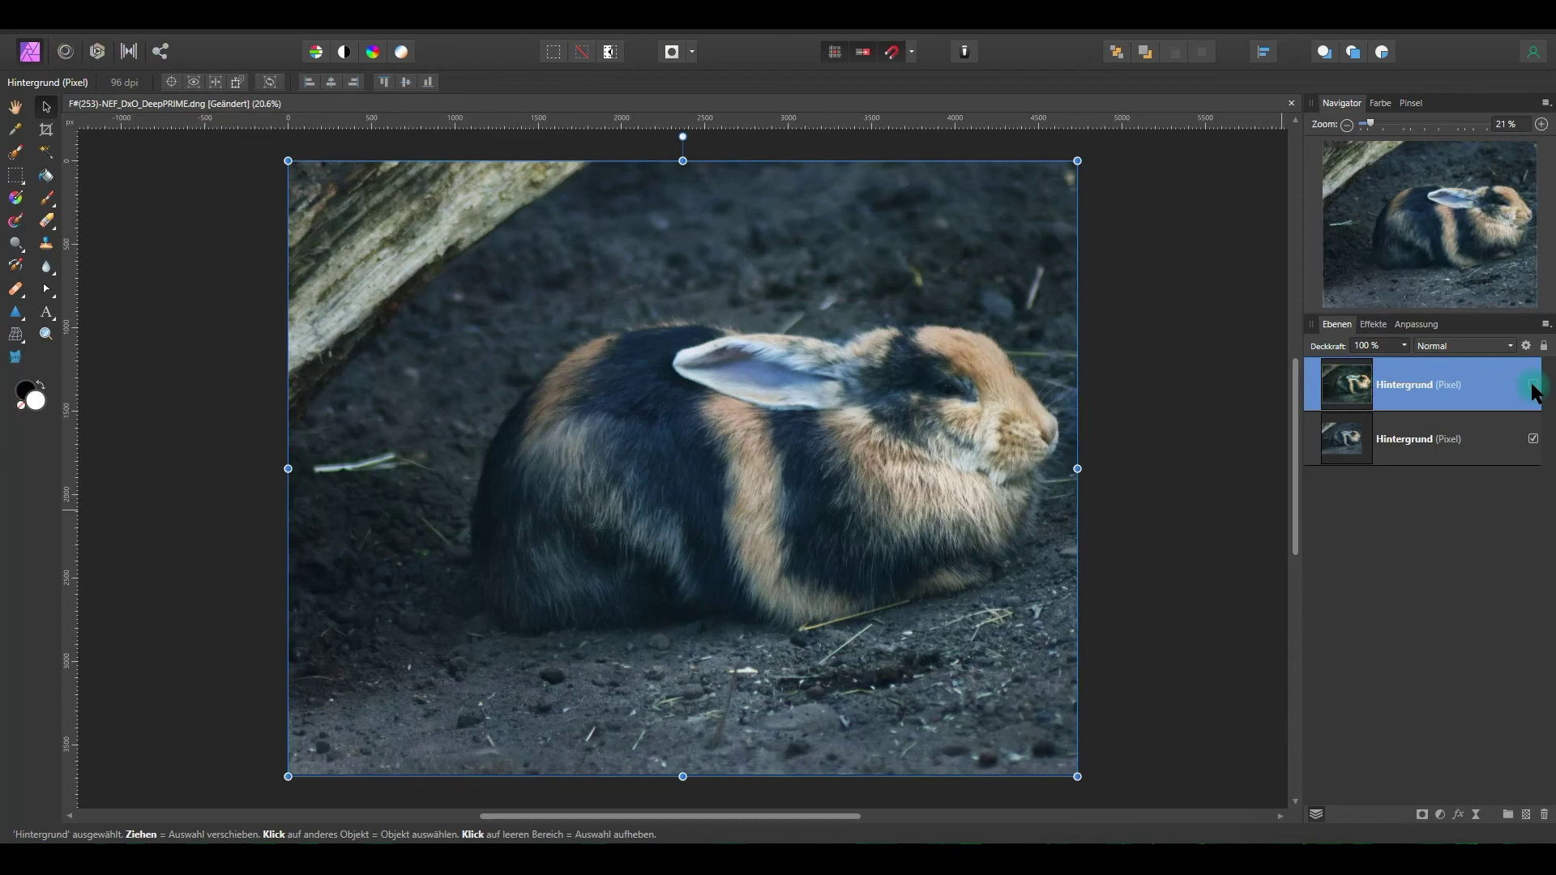
pyautogui.click(1531, 388)
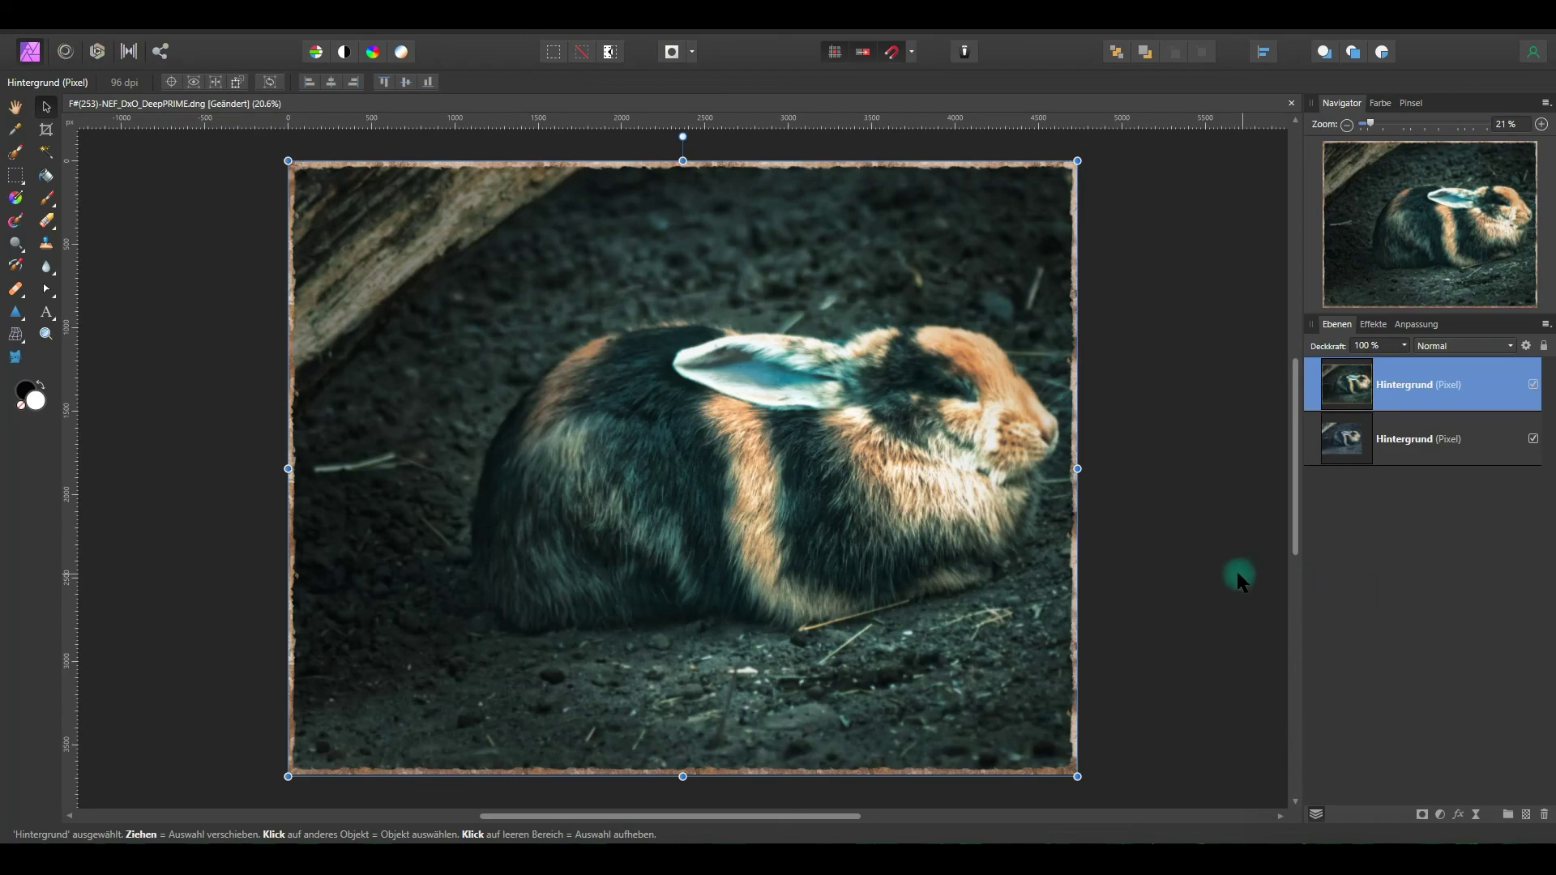
pyautogui.click(1198, 562)
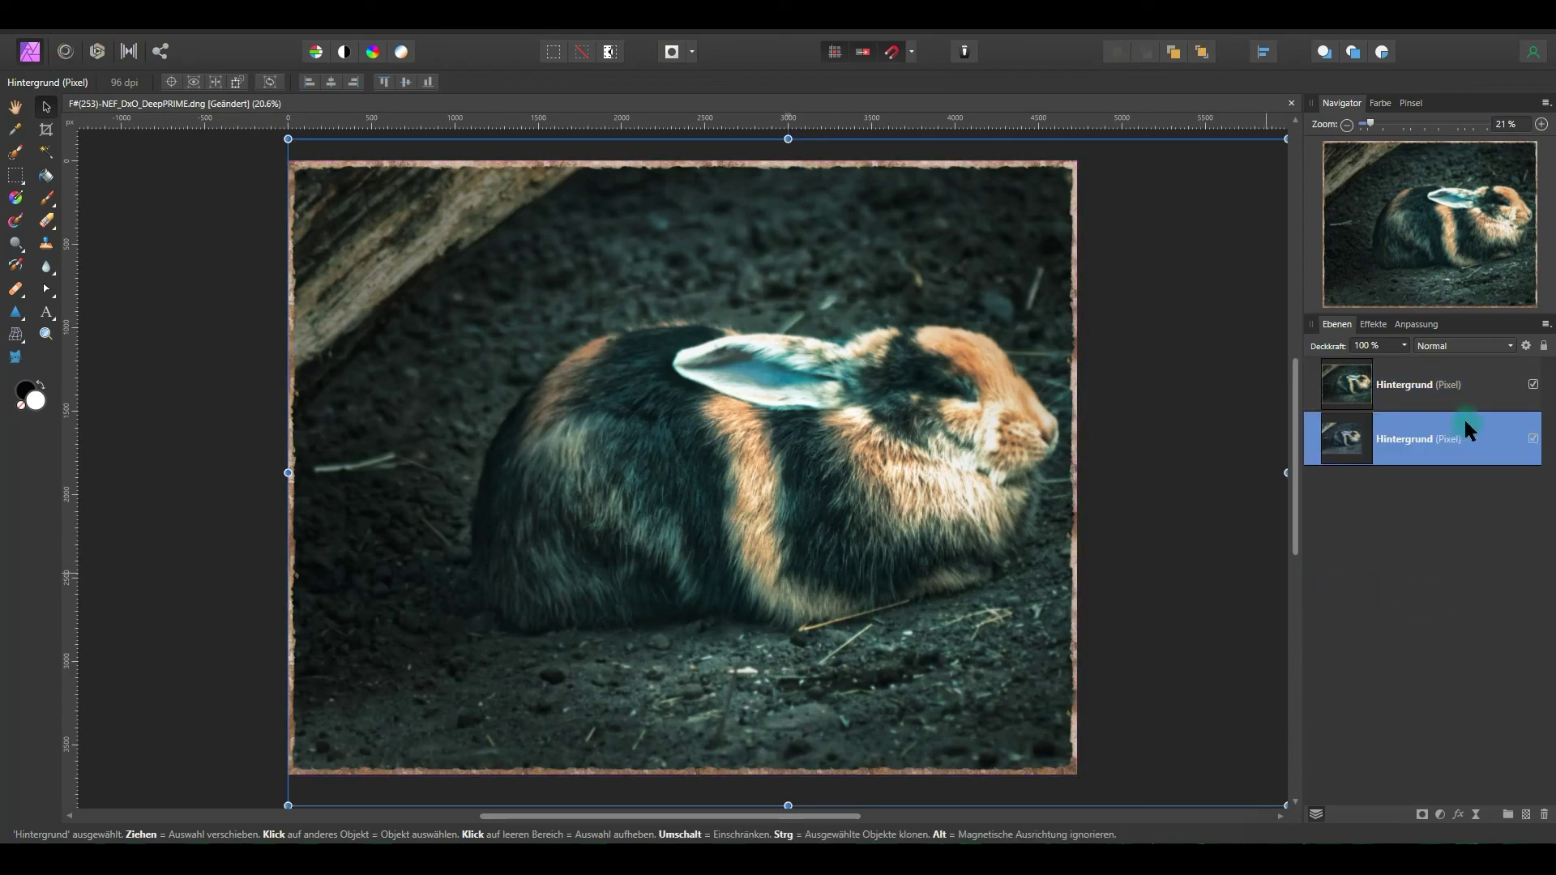
pyautogui.click(1493, 407)
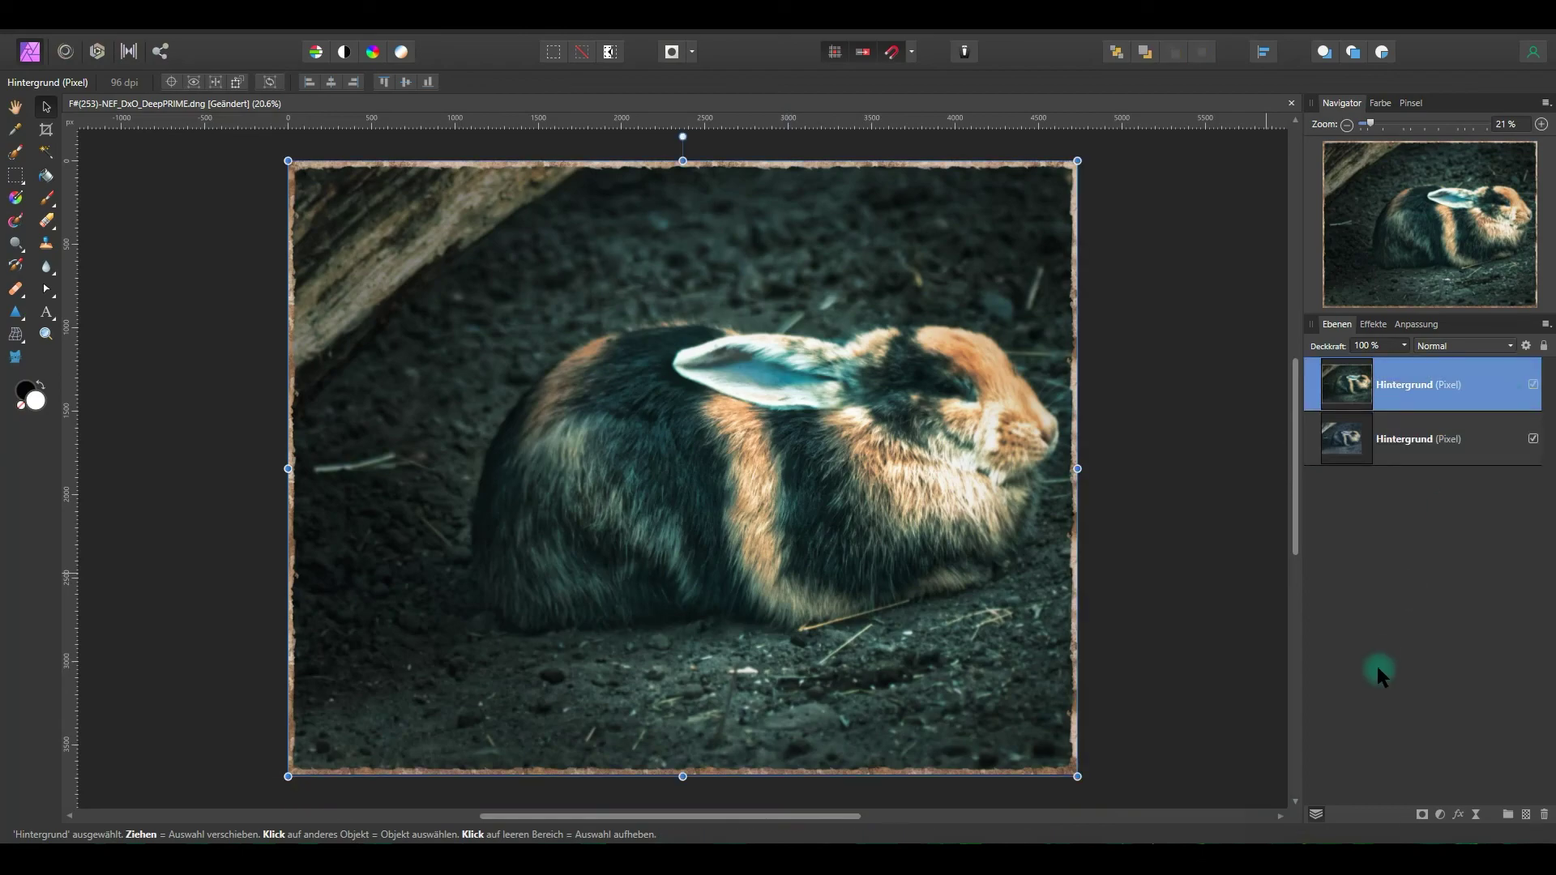